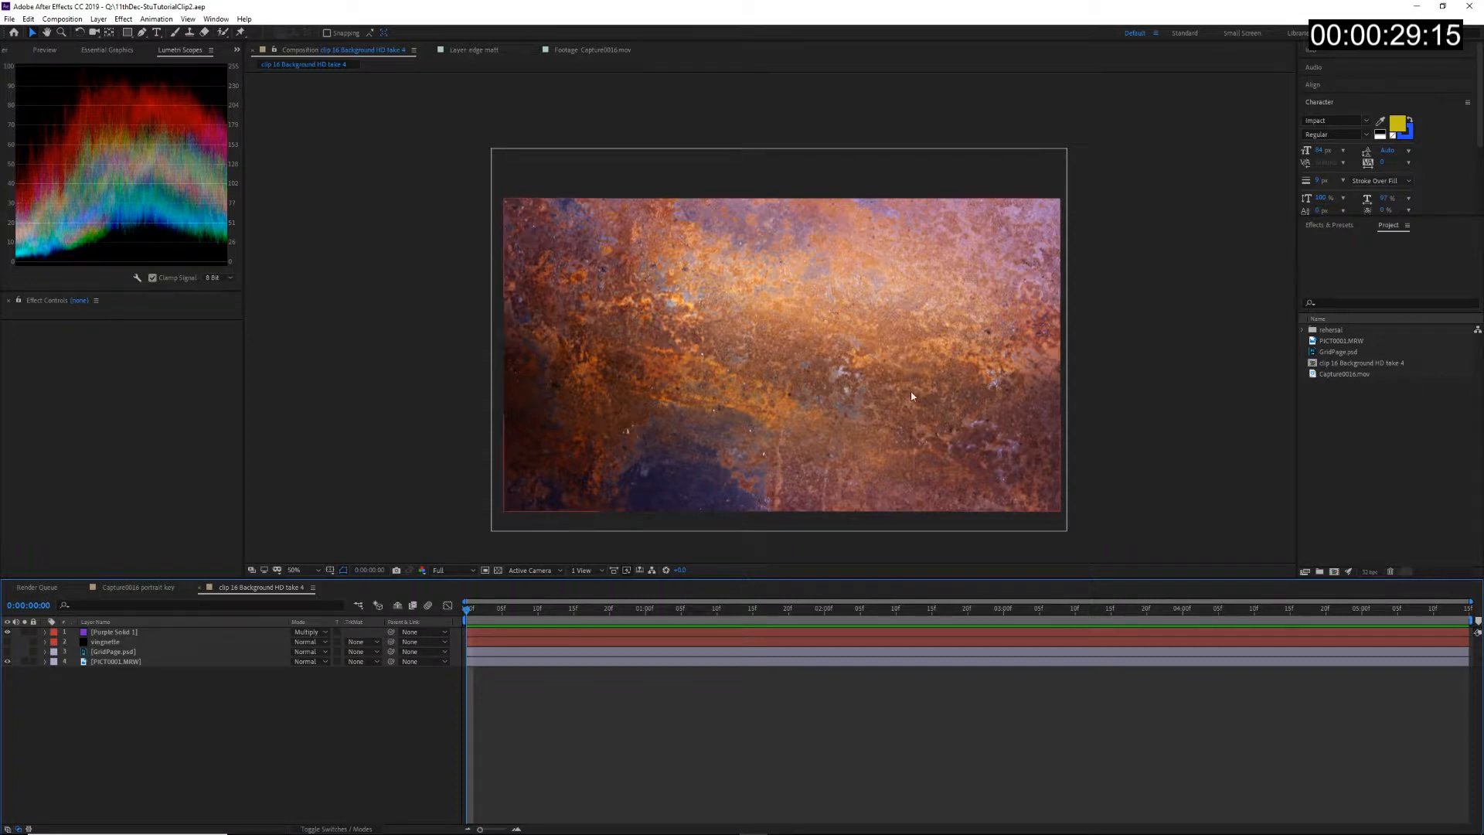
scroll(858, 413, up, 1)
scroll(891, 325, down, 1)
key(h)
drag(818, 400, 792, 363)
key(v)
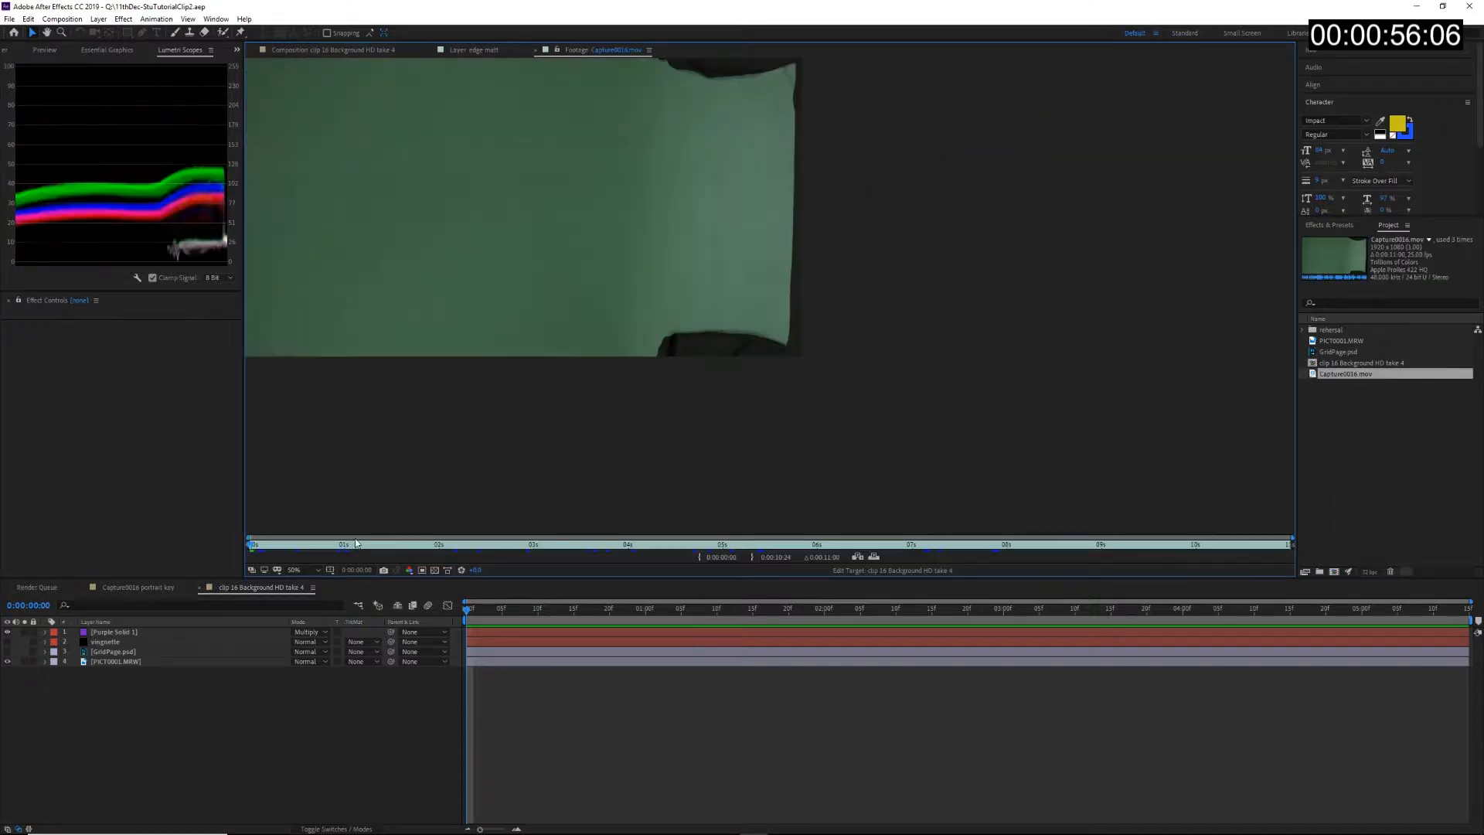
Step: Scrub through the Capture0016.mov green-screen footage and the background composition's timeline to review both
drag(619, 275, 836, 353)
scroll(724, 417, up, 1)
scroll(731, 405, down, 1)
drag(712, 419, 785, 422)
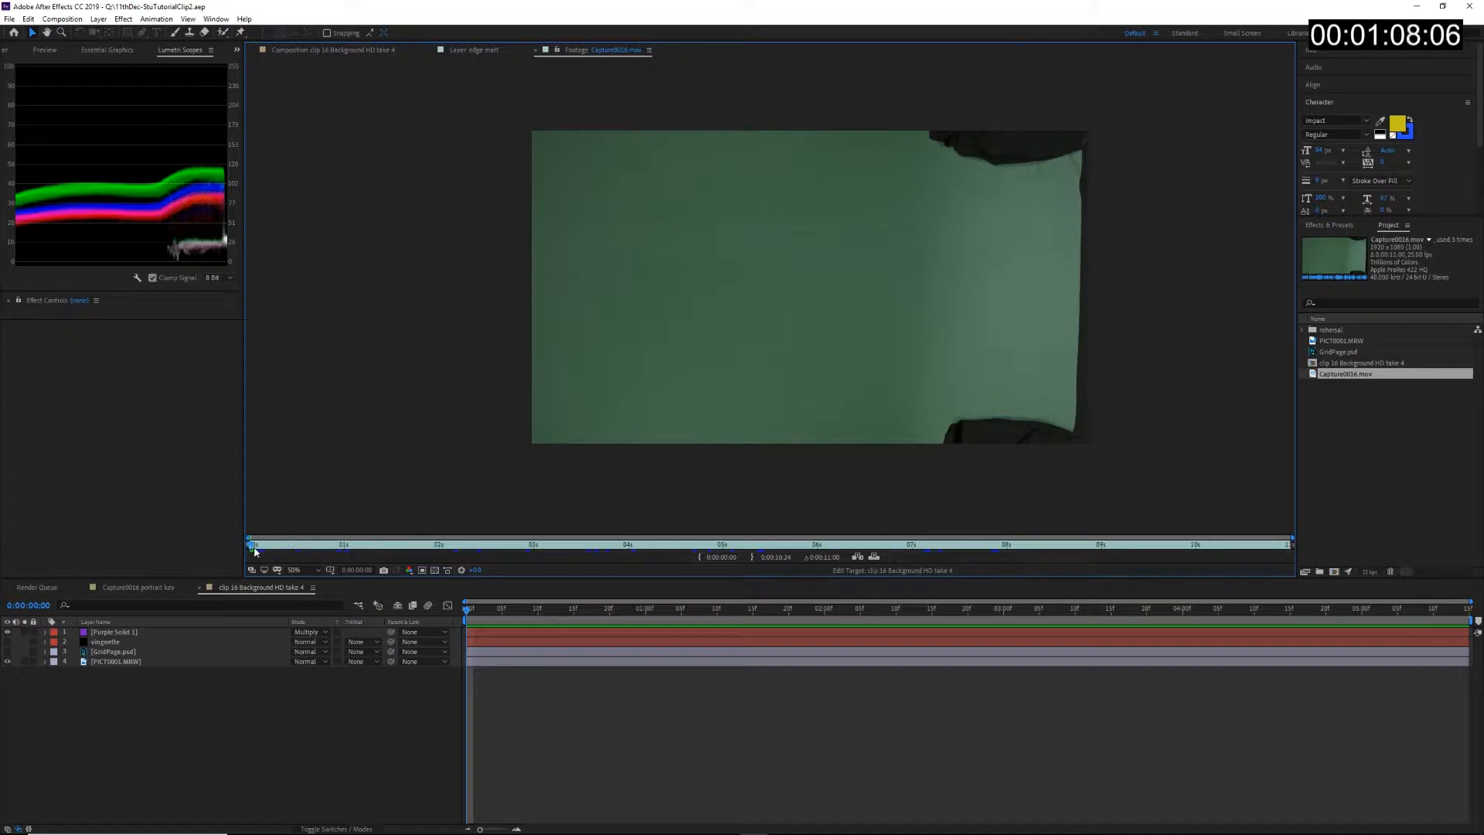
drag(252, 549, 690, 536)
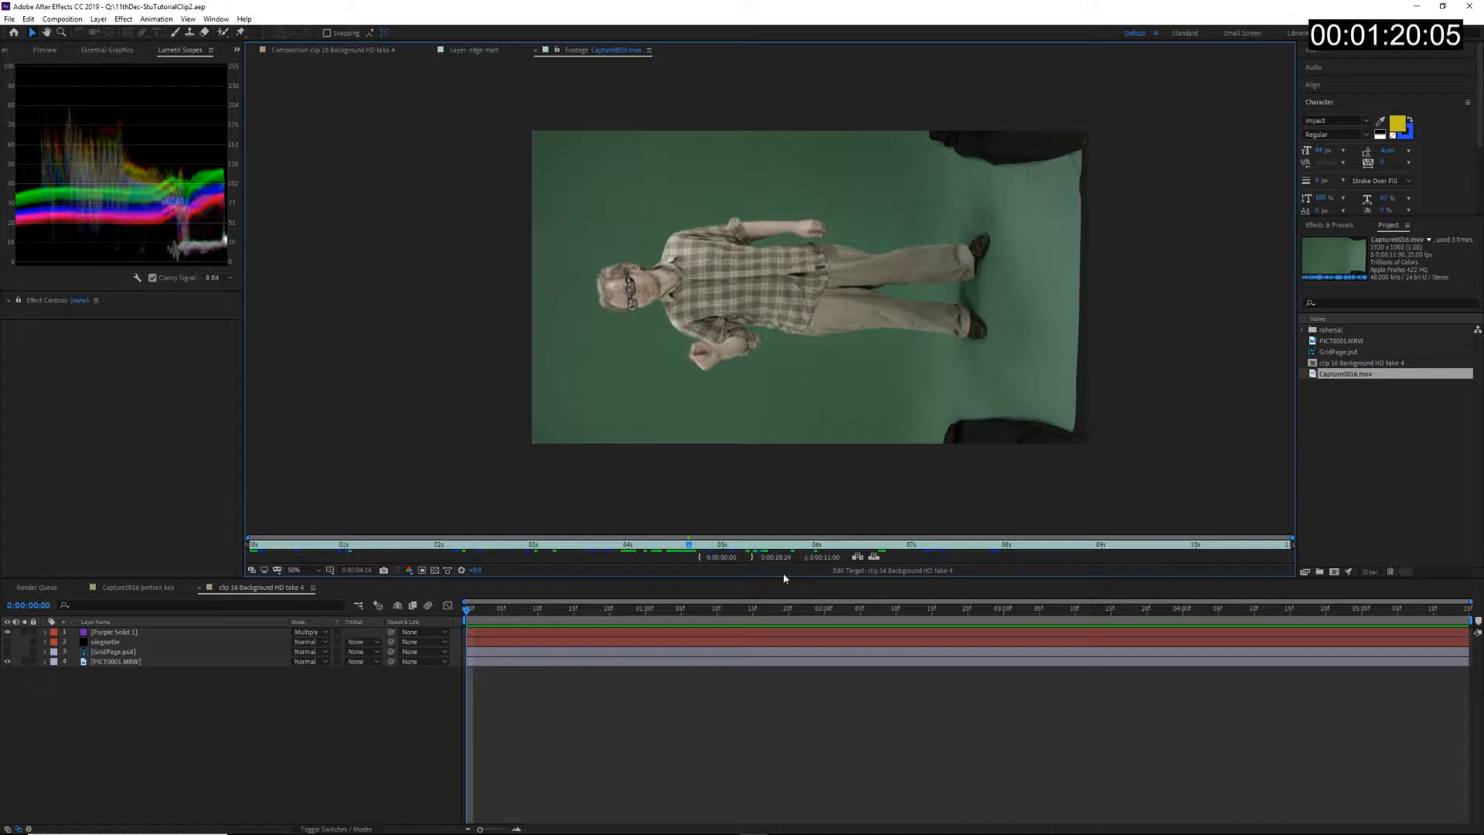
drag(672, 552, 309, 558)
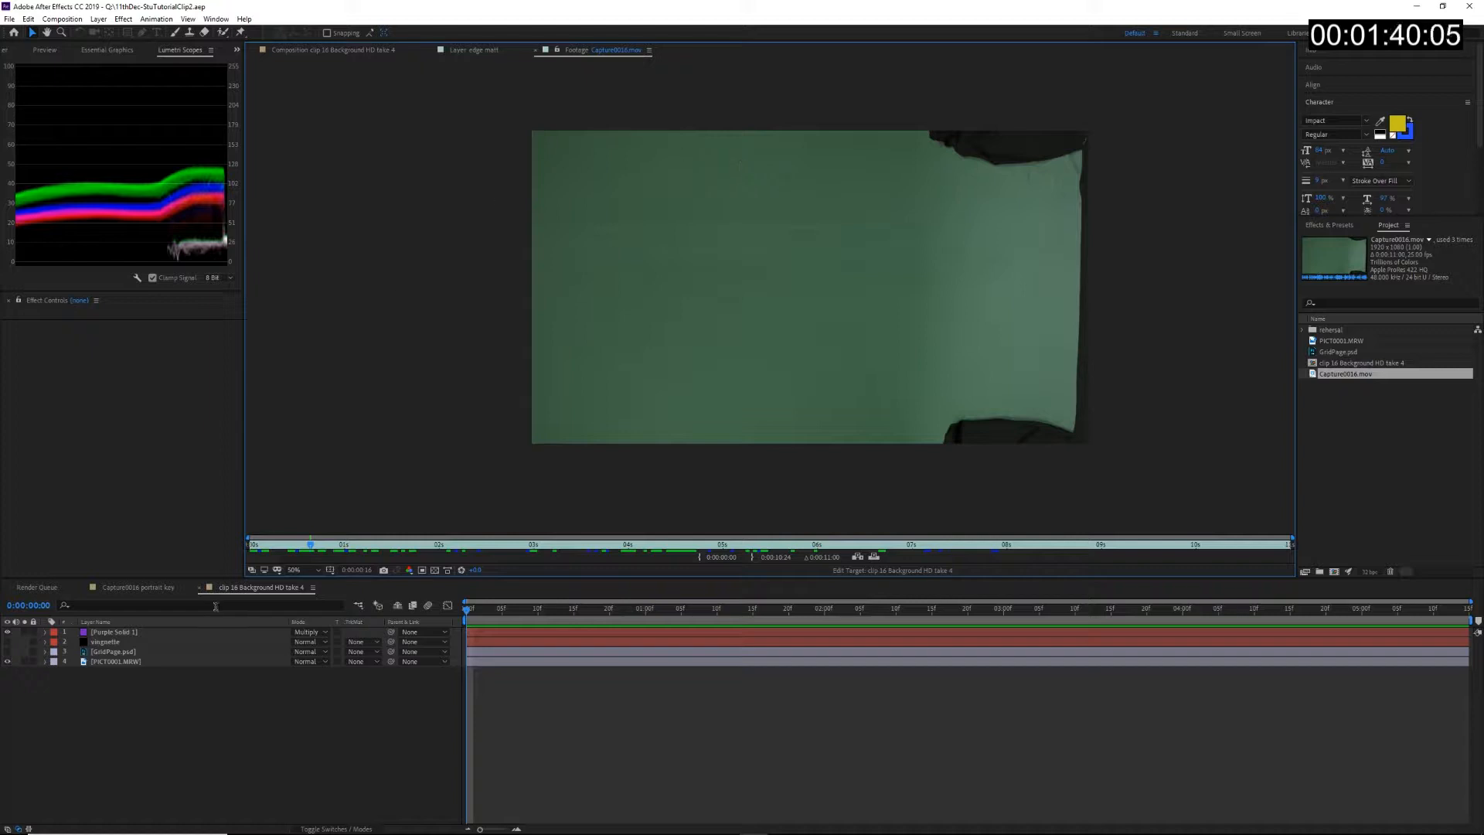
drag(572, 608, 860, 608)
click(658, 608)
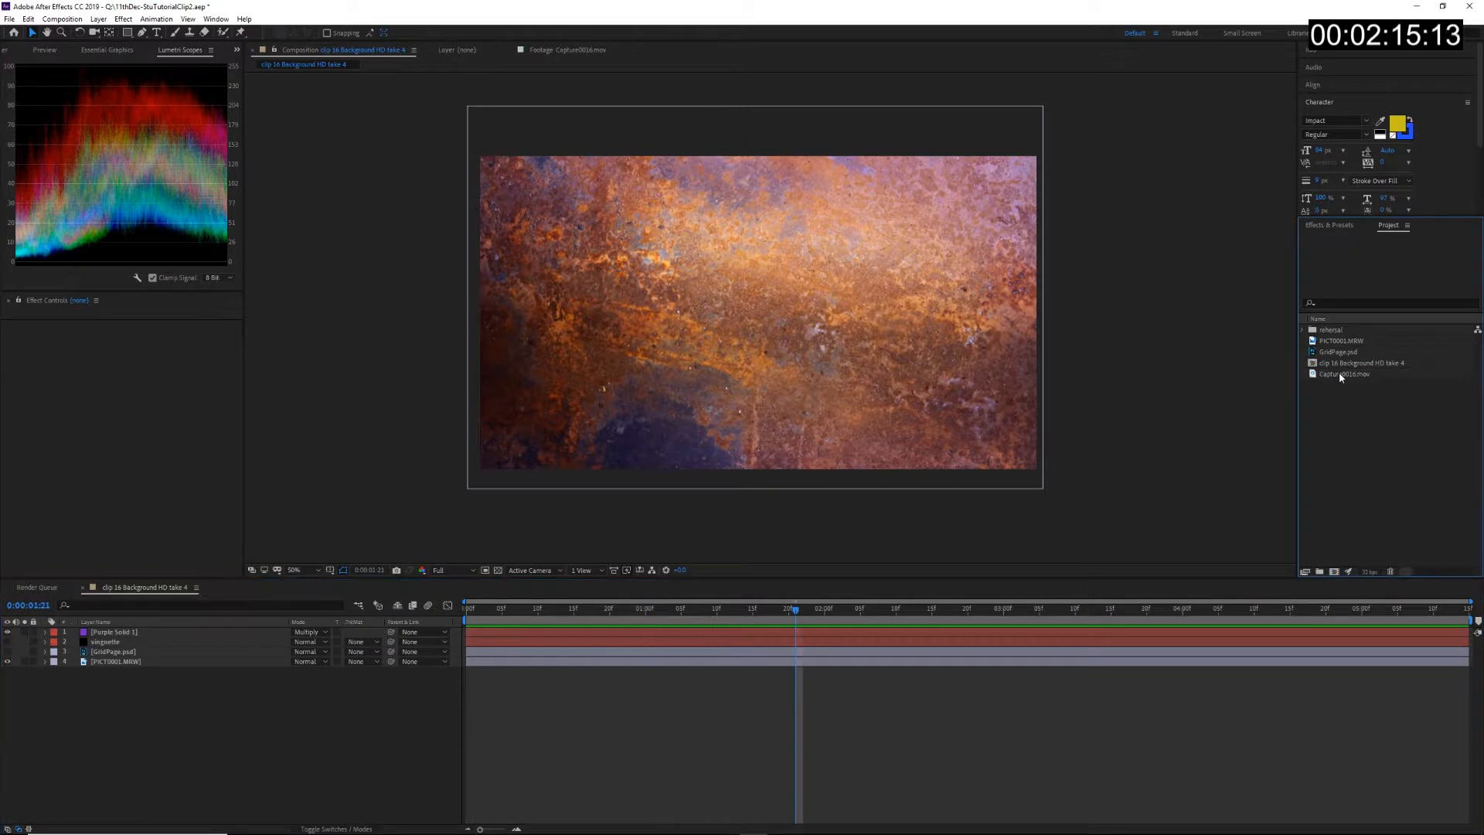
Step: Create a new composition from the Capture0016.mov footage and move its playhead to 0:00:04:18
click(1339, 373)
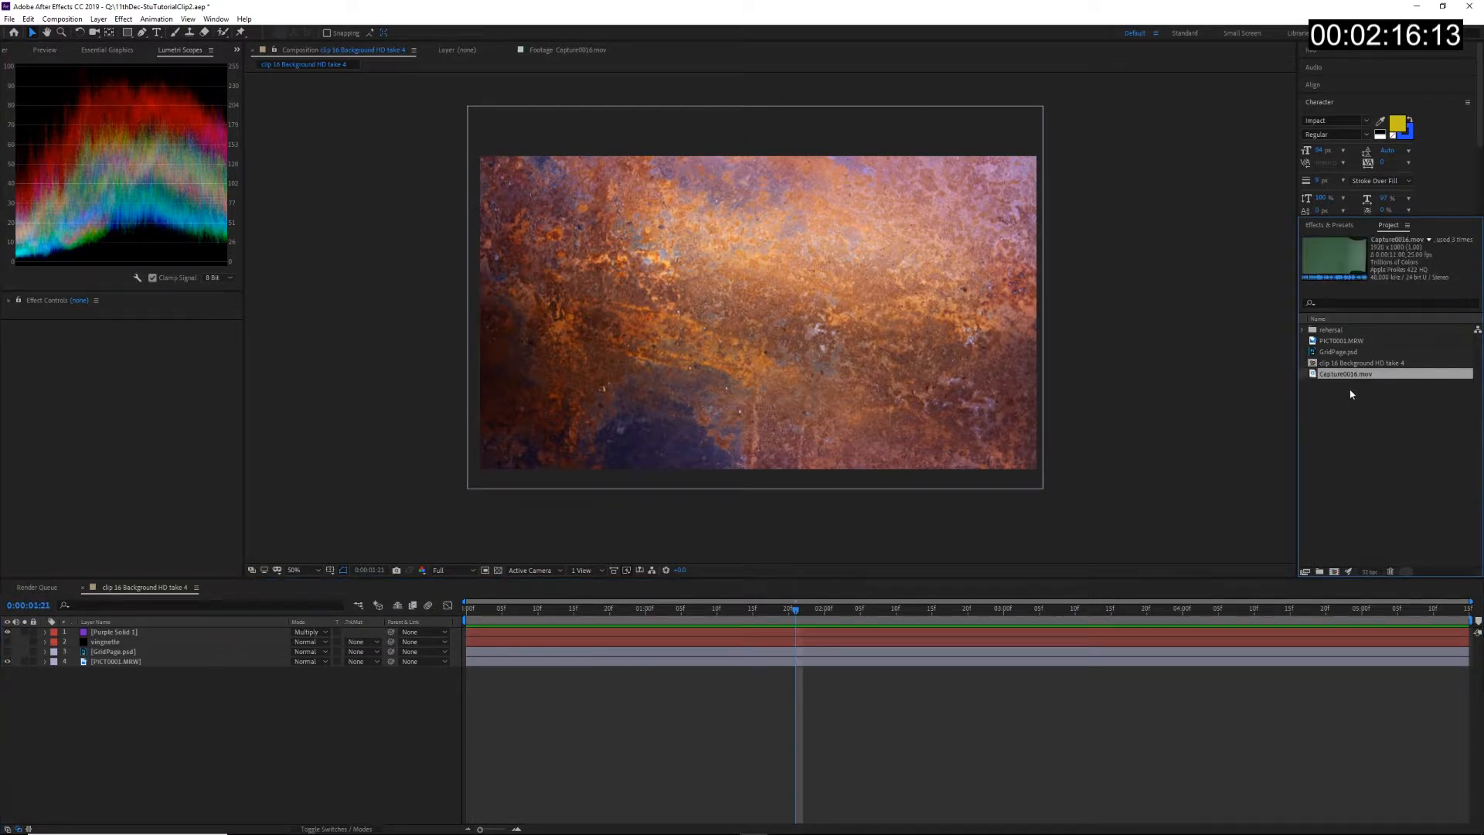
double_click(1323, 373)
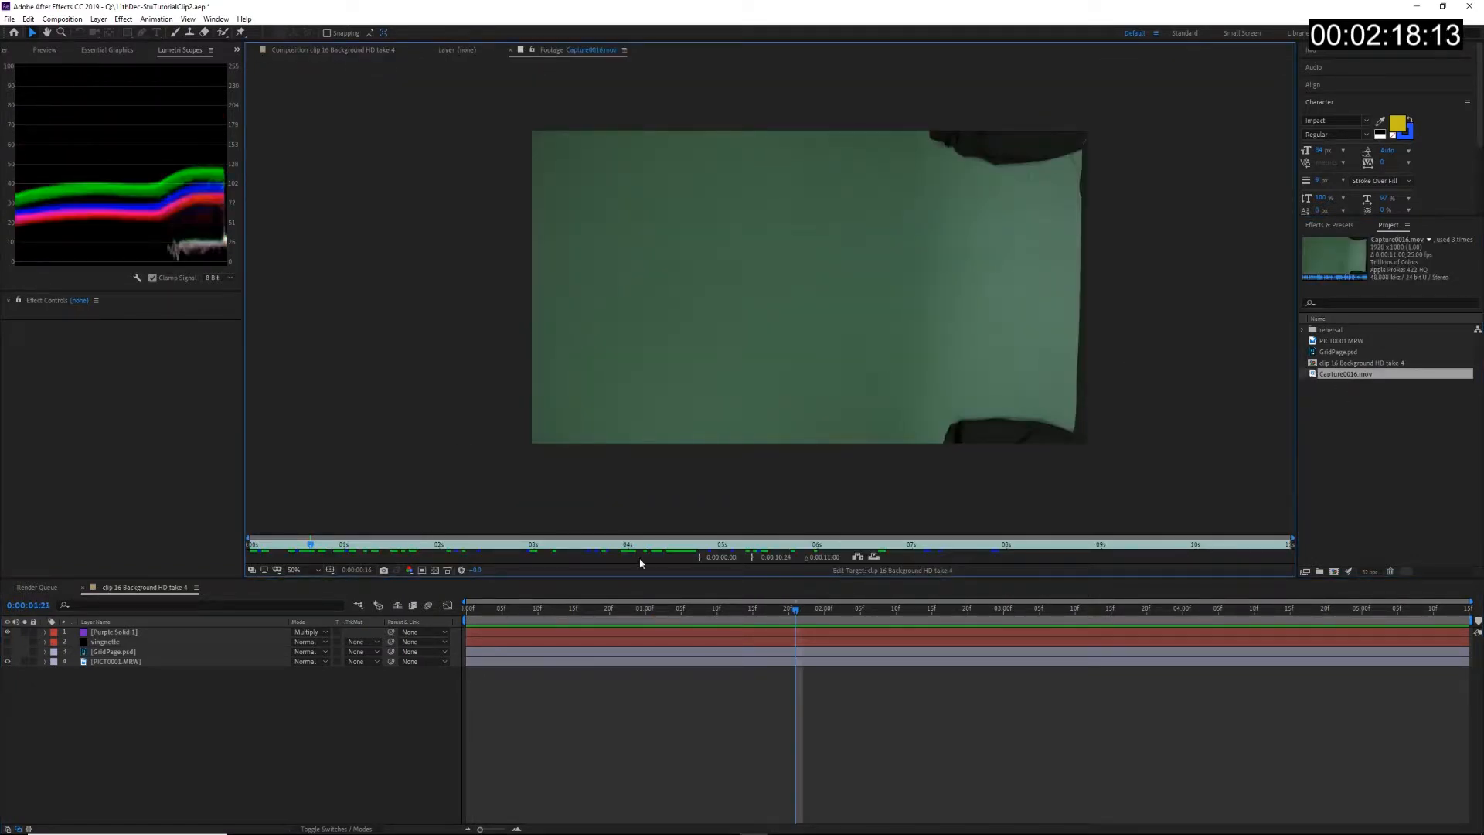
drag(510, 549, 633, 530)
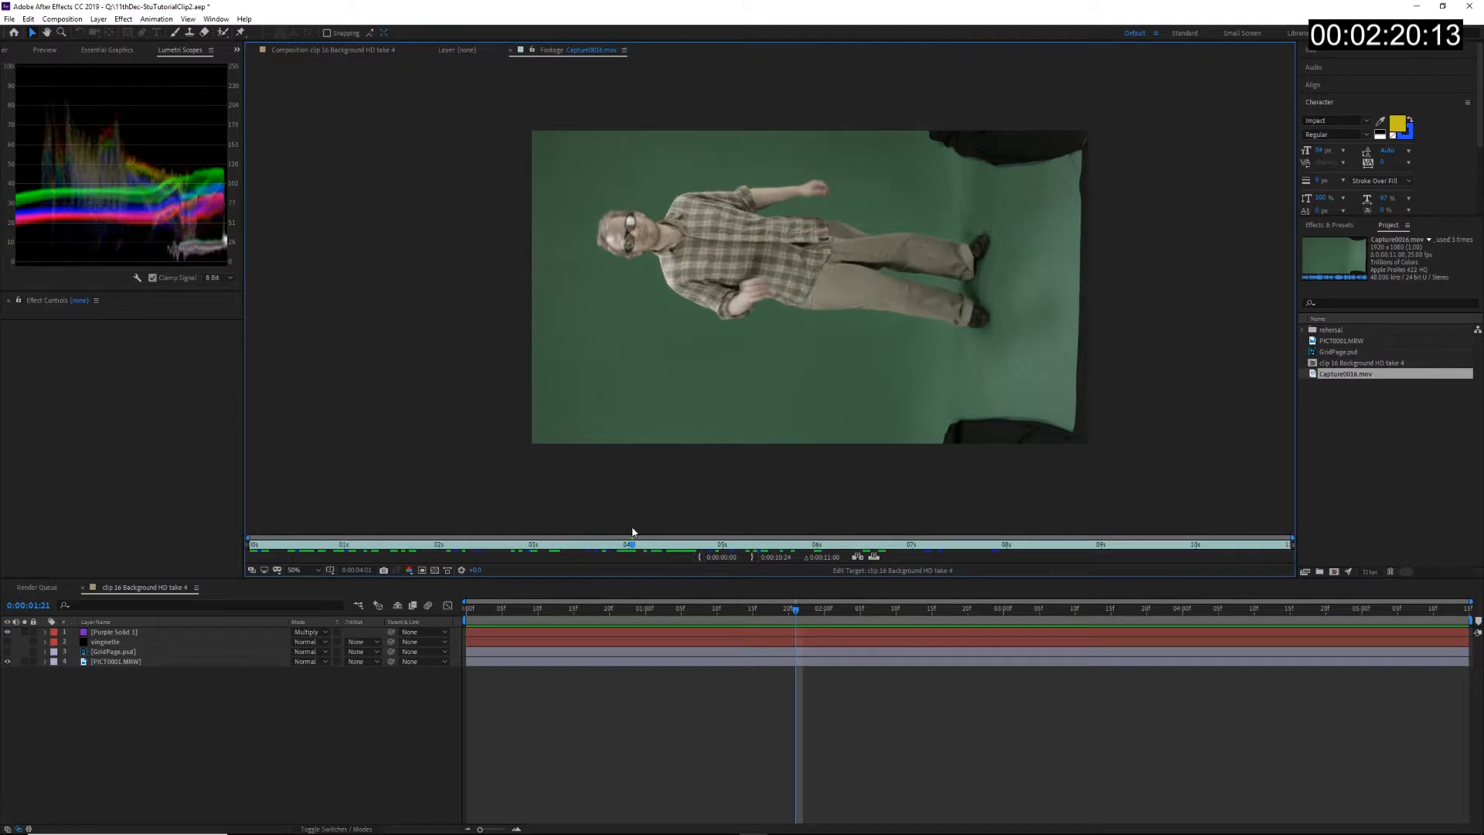
drag(1318, 379, 1333, 573)
drag(509, 608, 897, 608)
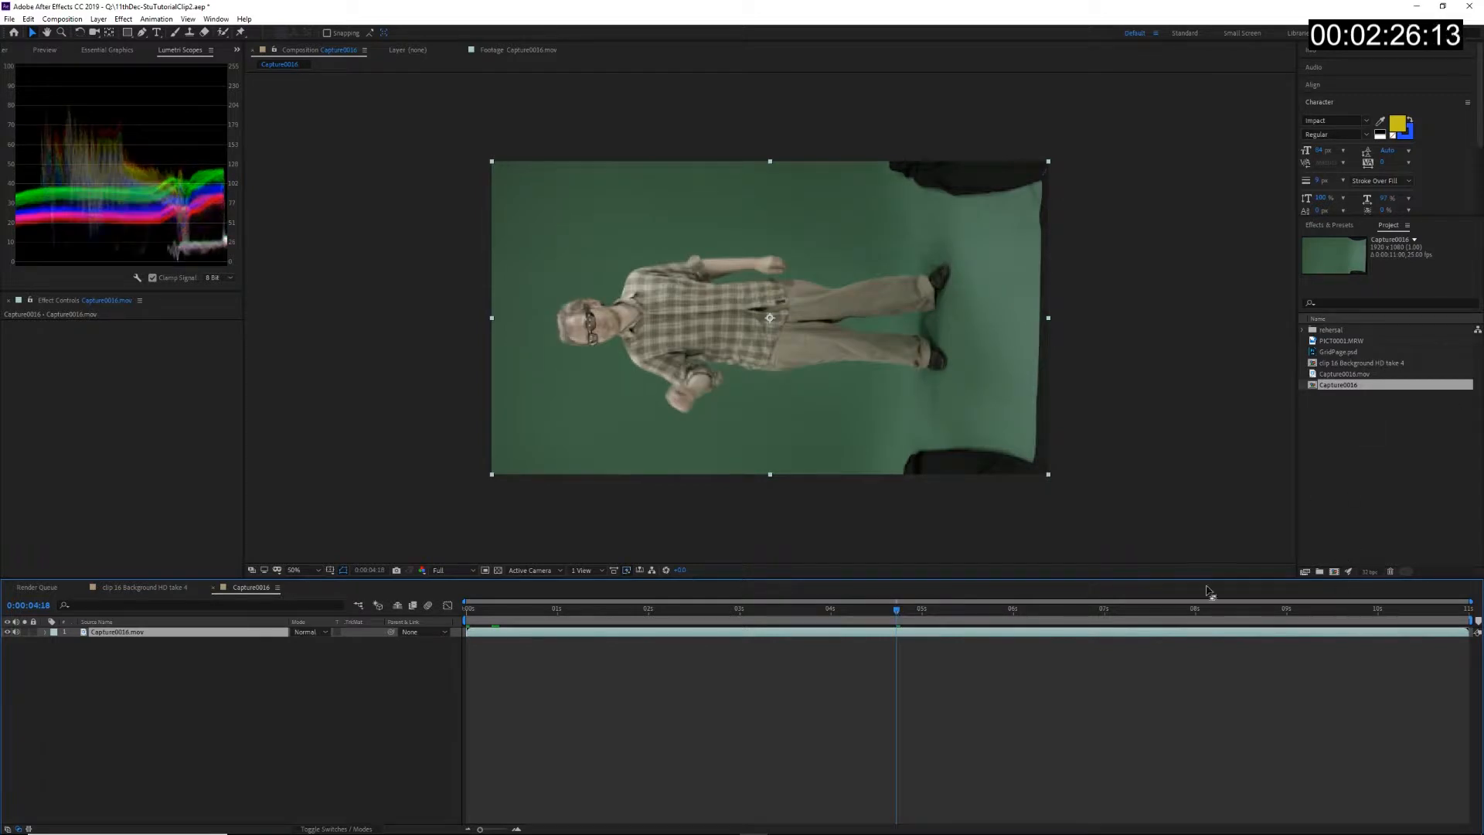
Step: Set the Capture0016 composition's width to 1080 px and height to 1920 px
right_click(280, 601)
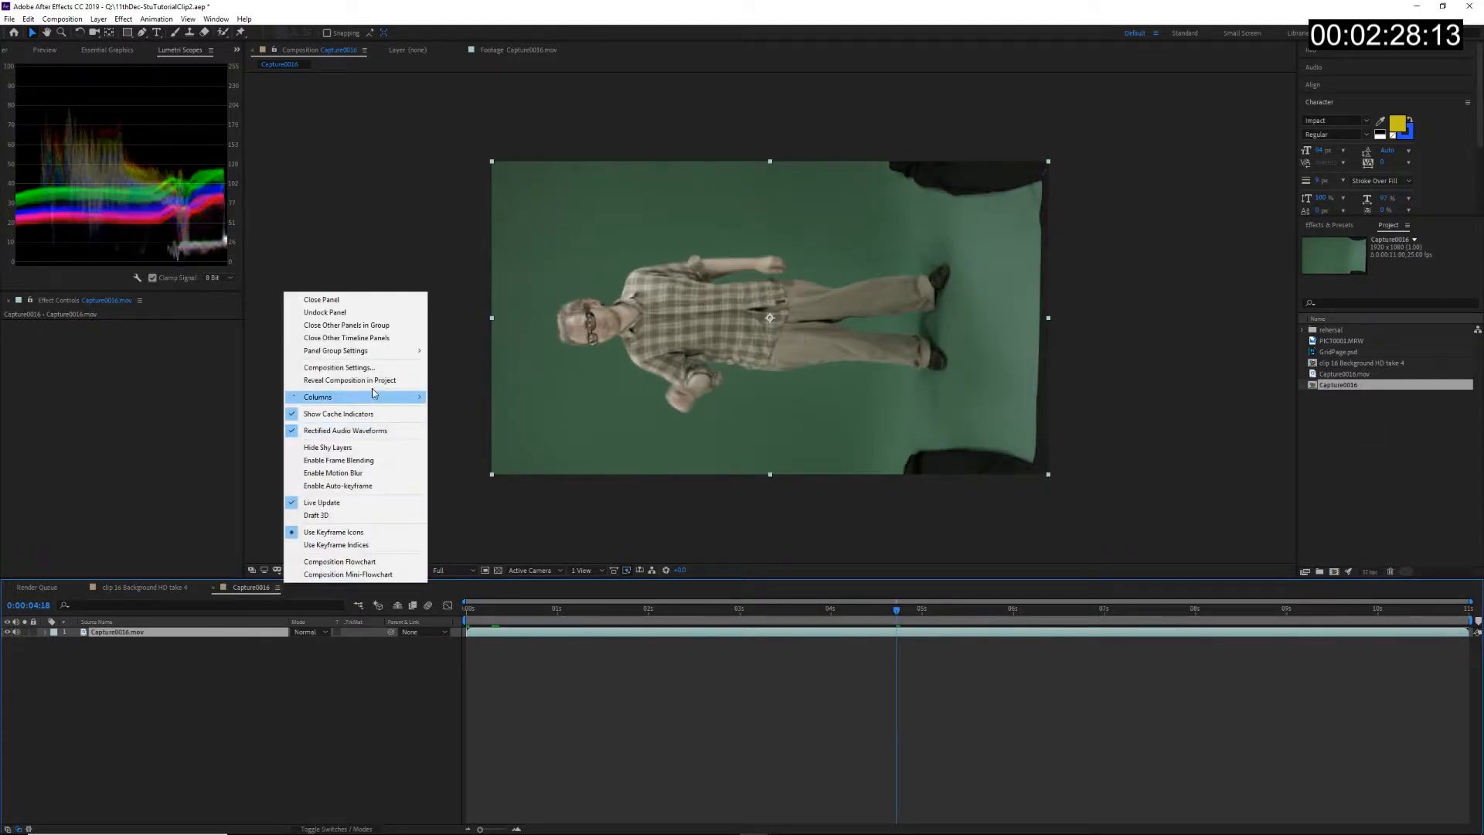
click(347, 369)
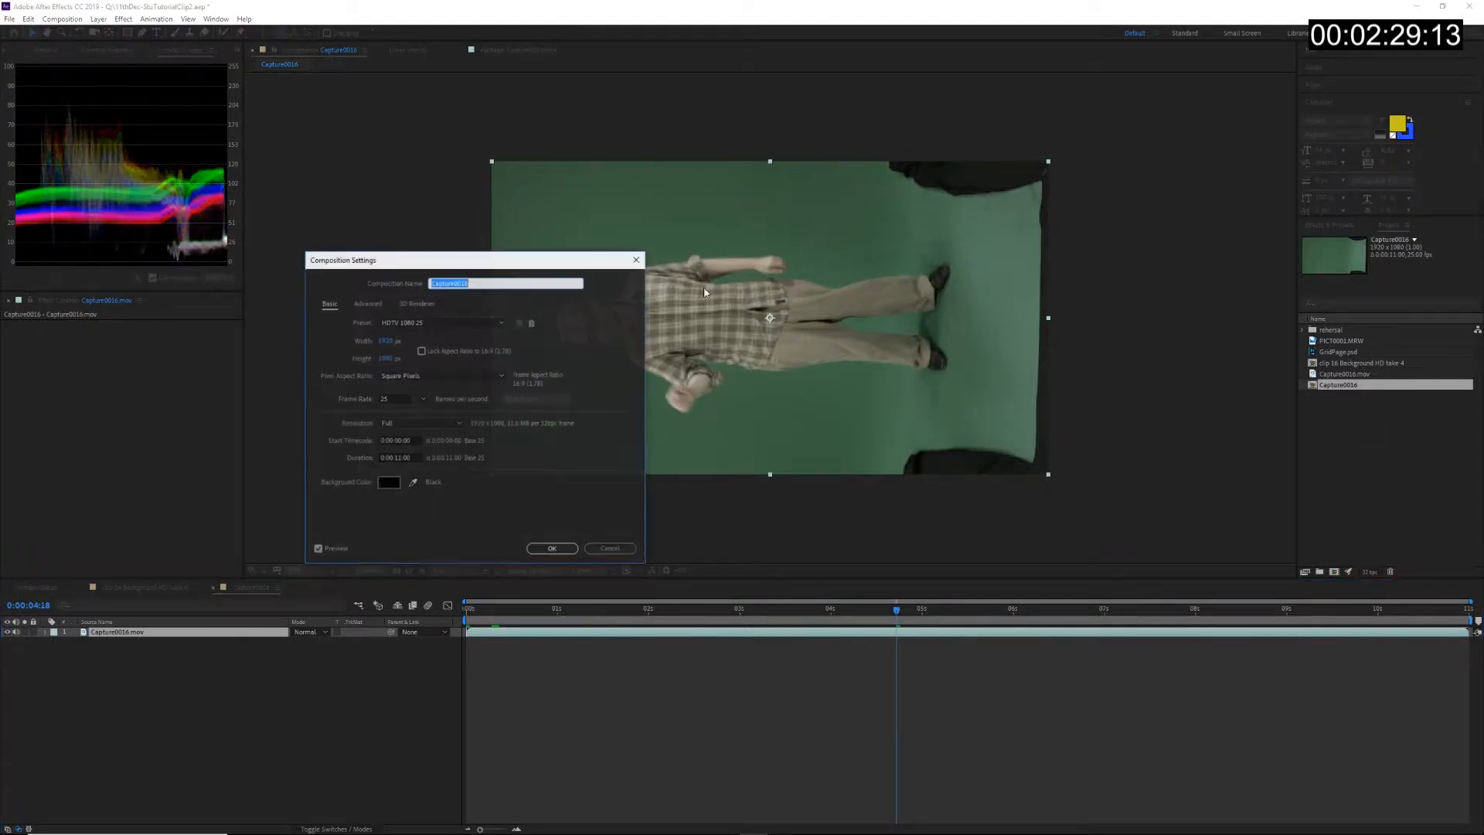
click(387, 341)
text(1080)
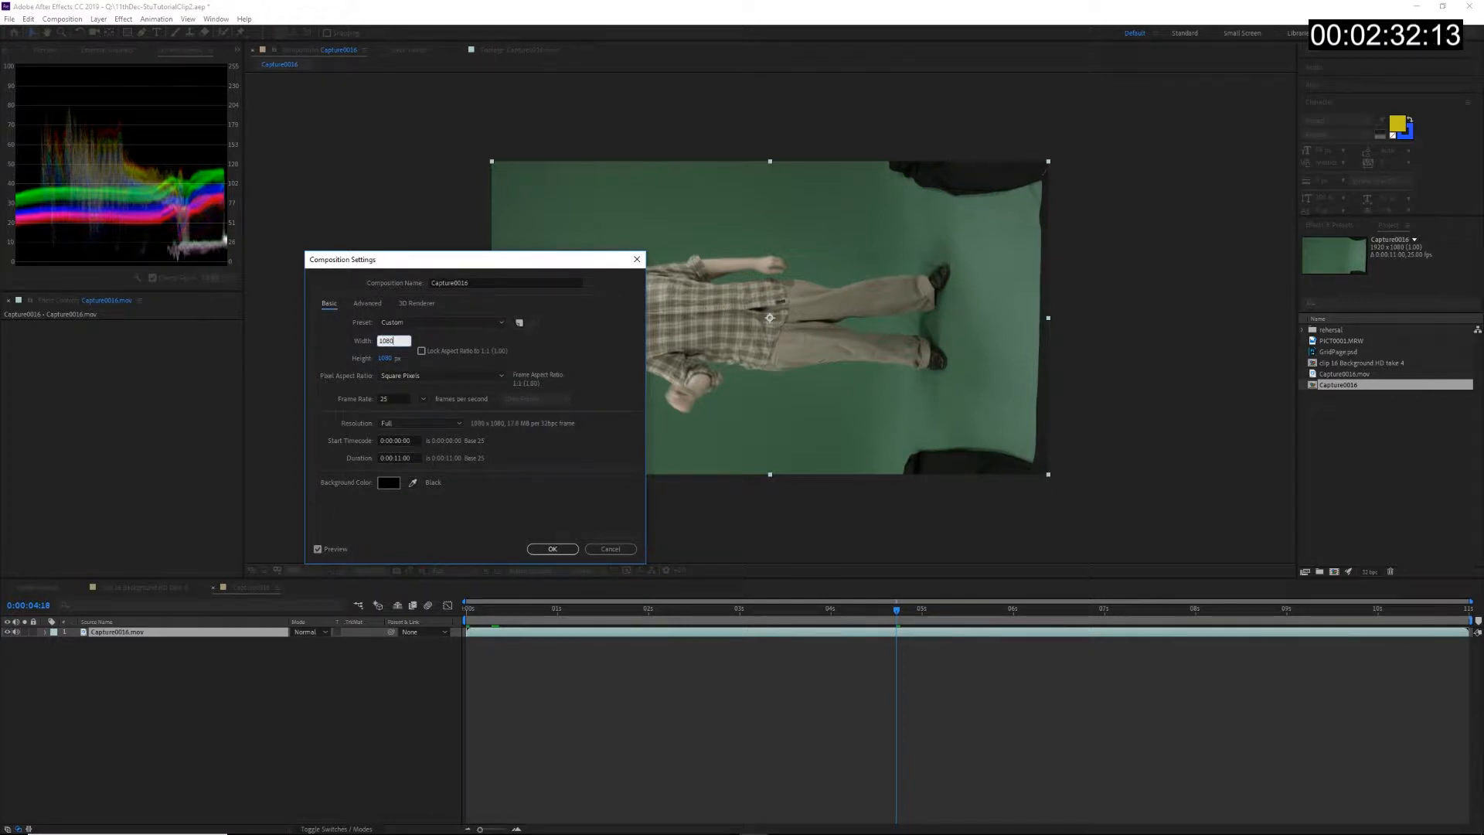
key(Tab)
text(1920)
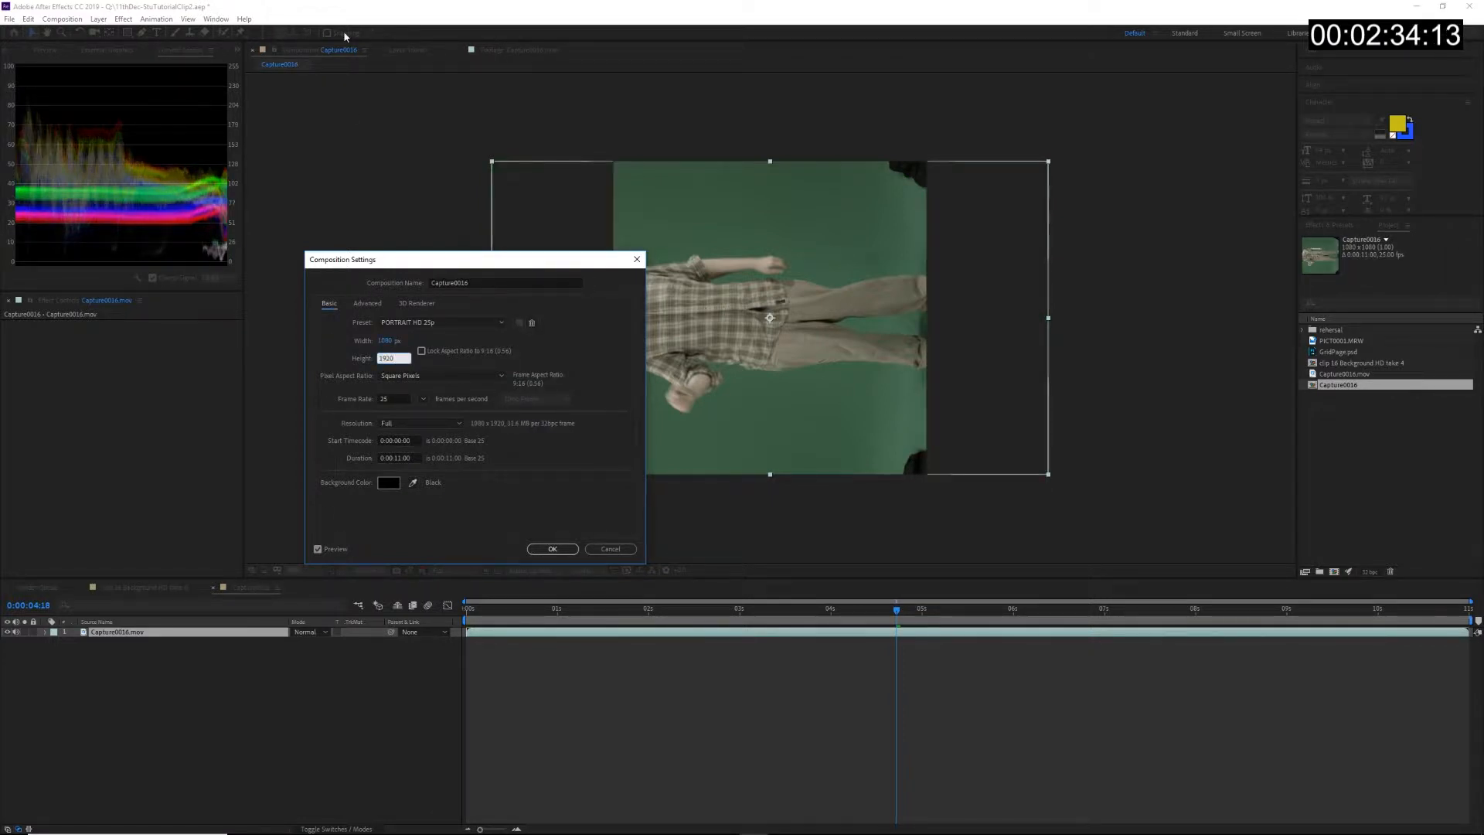
key(Return)
Step: Rotate the Capture0016.mov layer by 90 degrees so the performer stands upright in the portrait frame
click(184, 650)
click(162, 632)
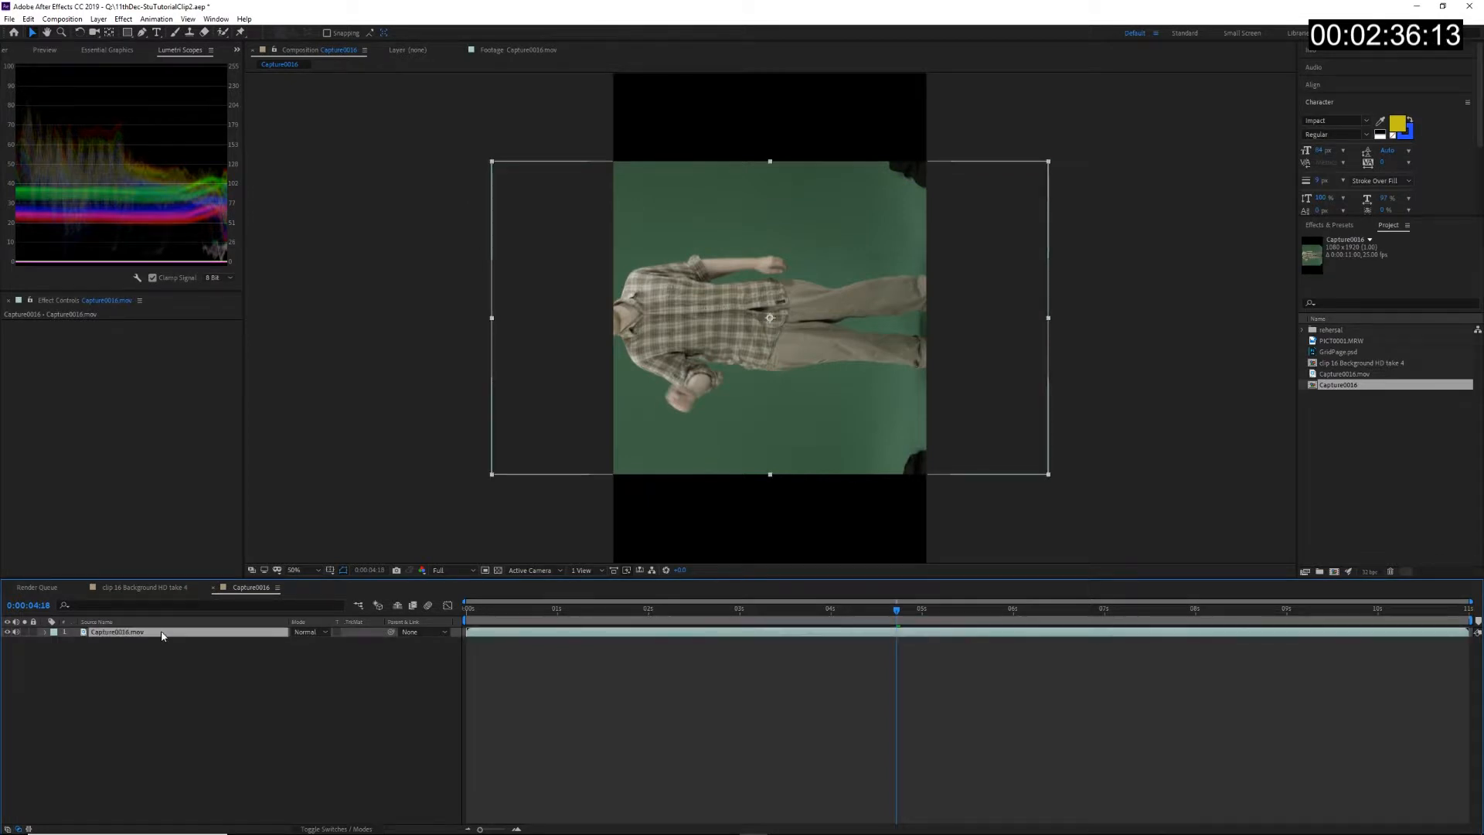
key(r)
click(309, 642)
text(90)
key(Return)
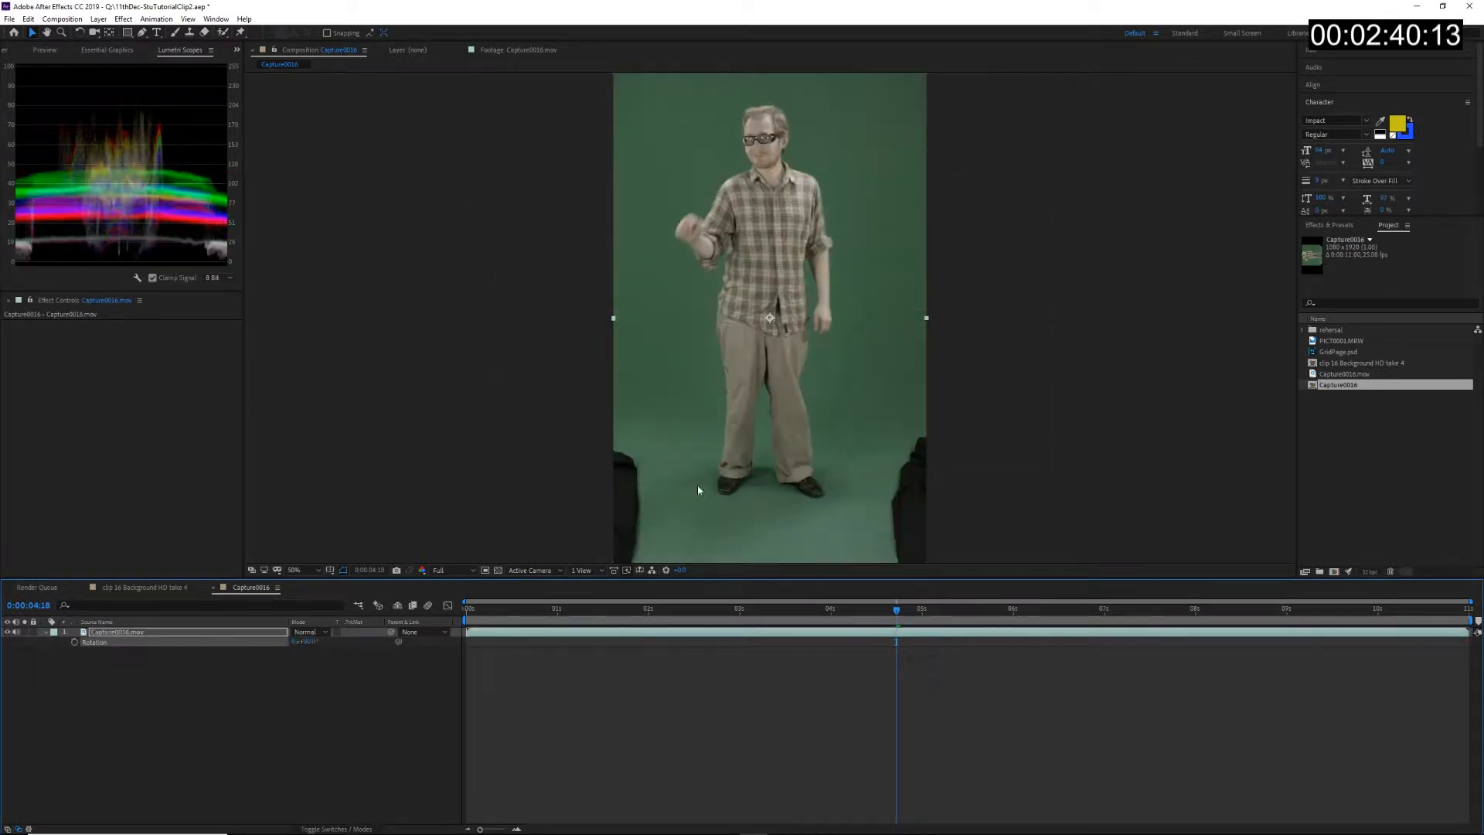
Step: Enlarge the composition viewer by shrinking the timeline area, and frame the whole portrait shot in it
key(h)
drag(742, 401, 739, 390)
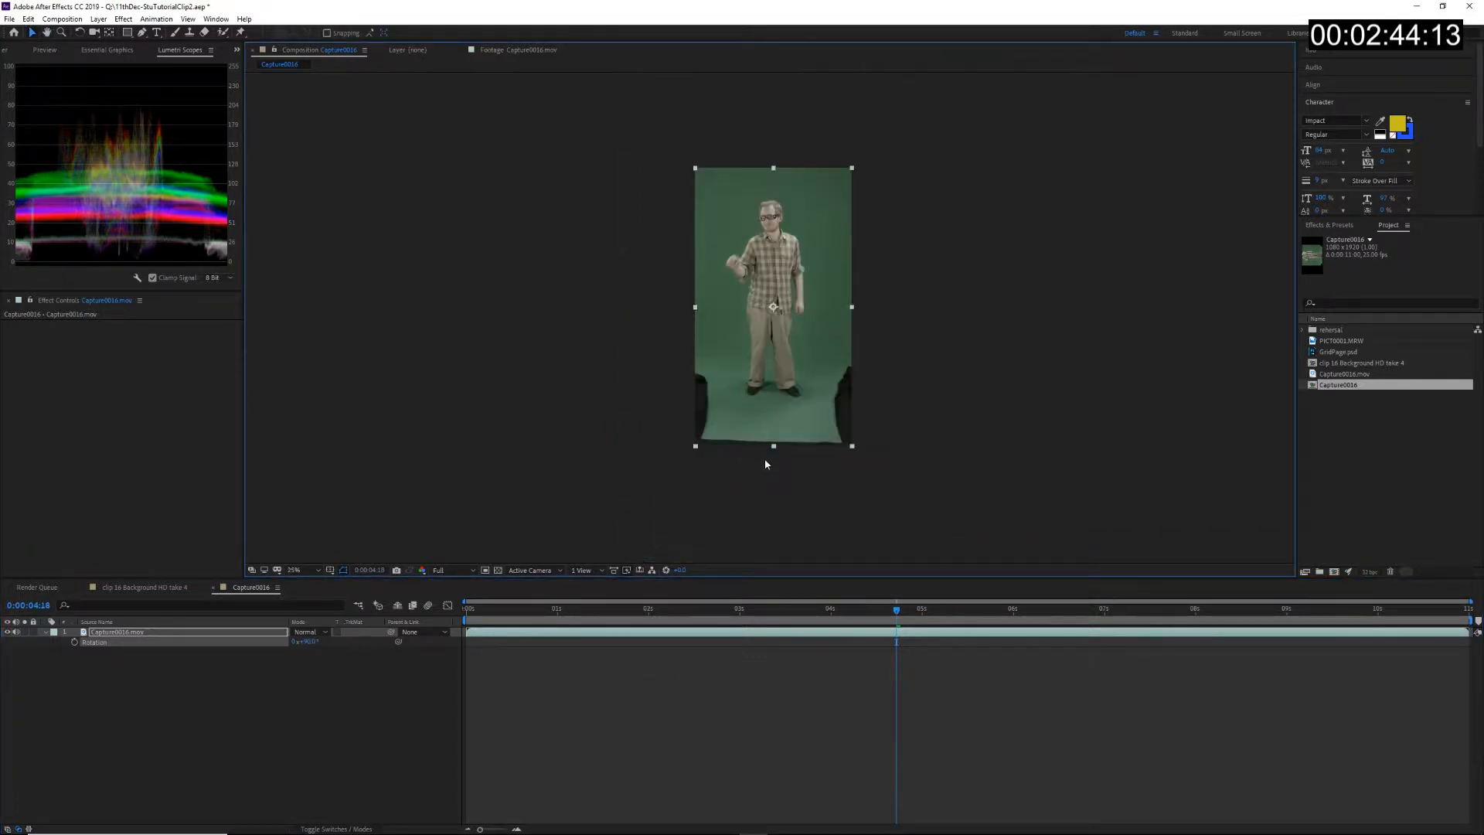
drag(731, 382, 725, 420)
key(v)
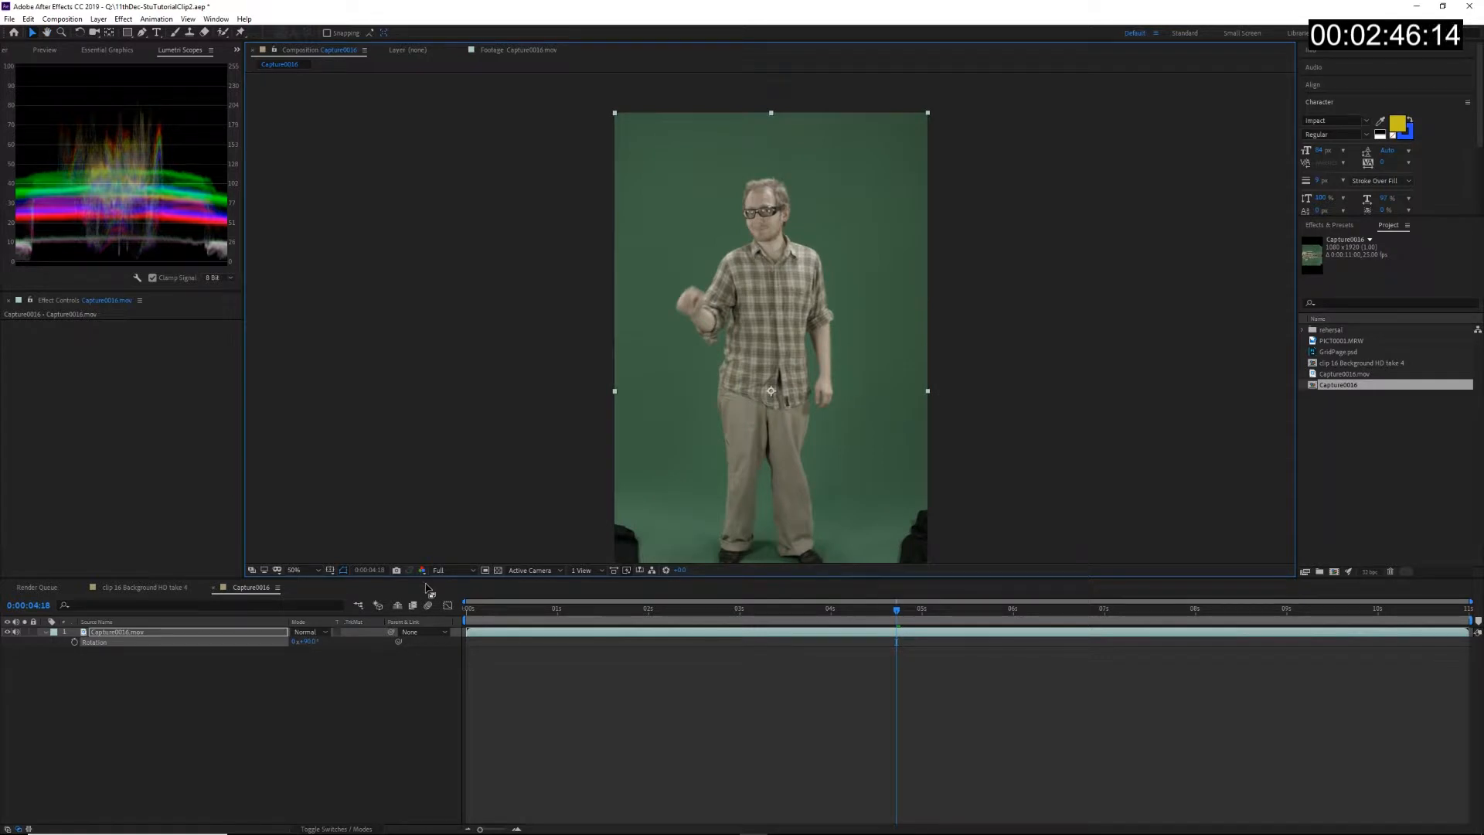
drag(425, 575, 429, 725)
drag(693, 565, 701, 482)
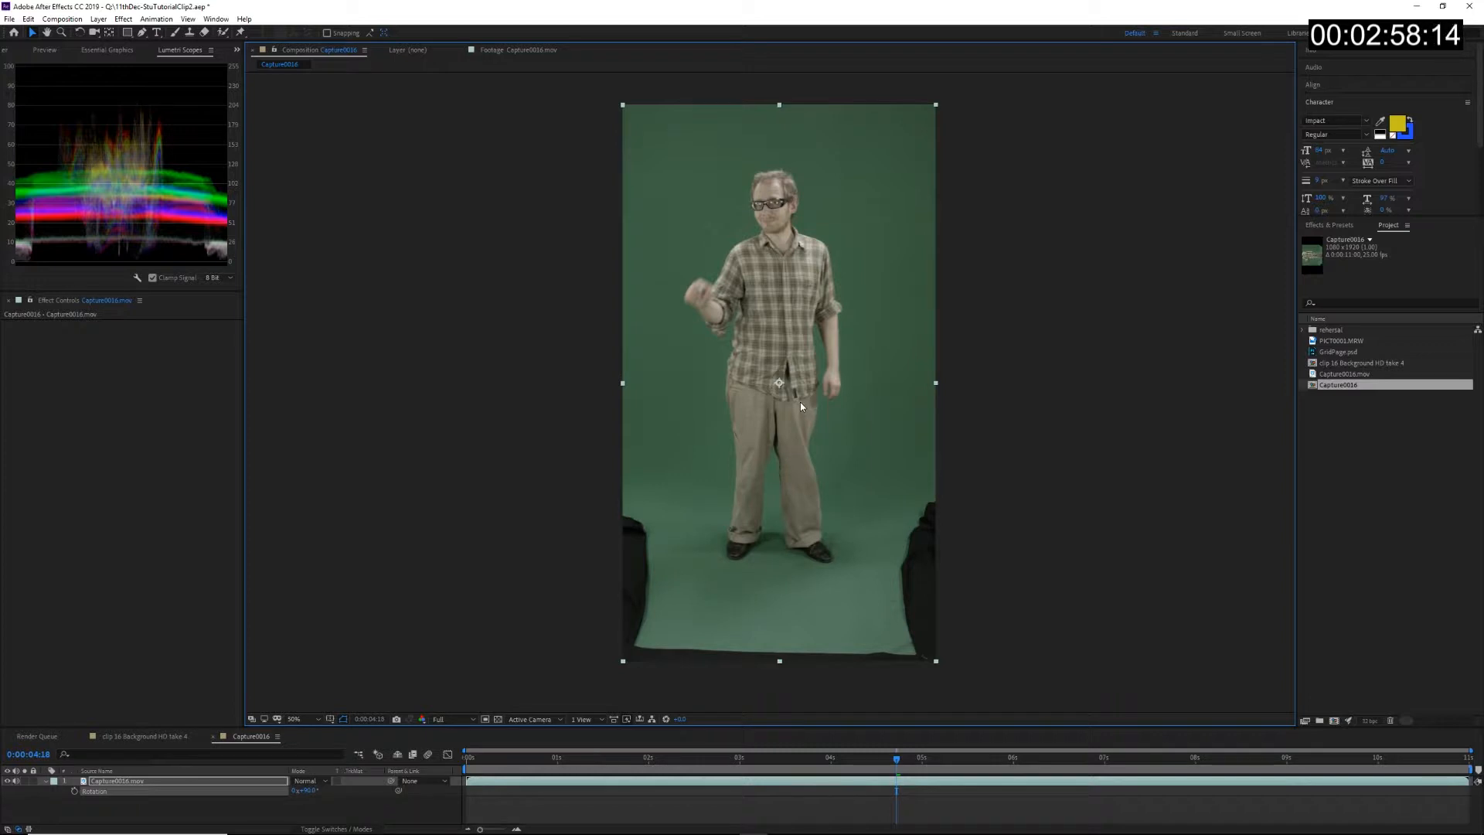
scroll(789, 395, up, 1)
drag(713, 418, 743, 472)
scroll(772, 470, down, 1)
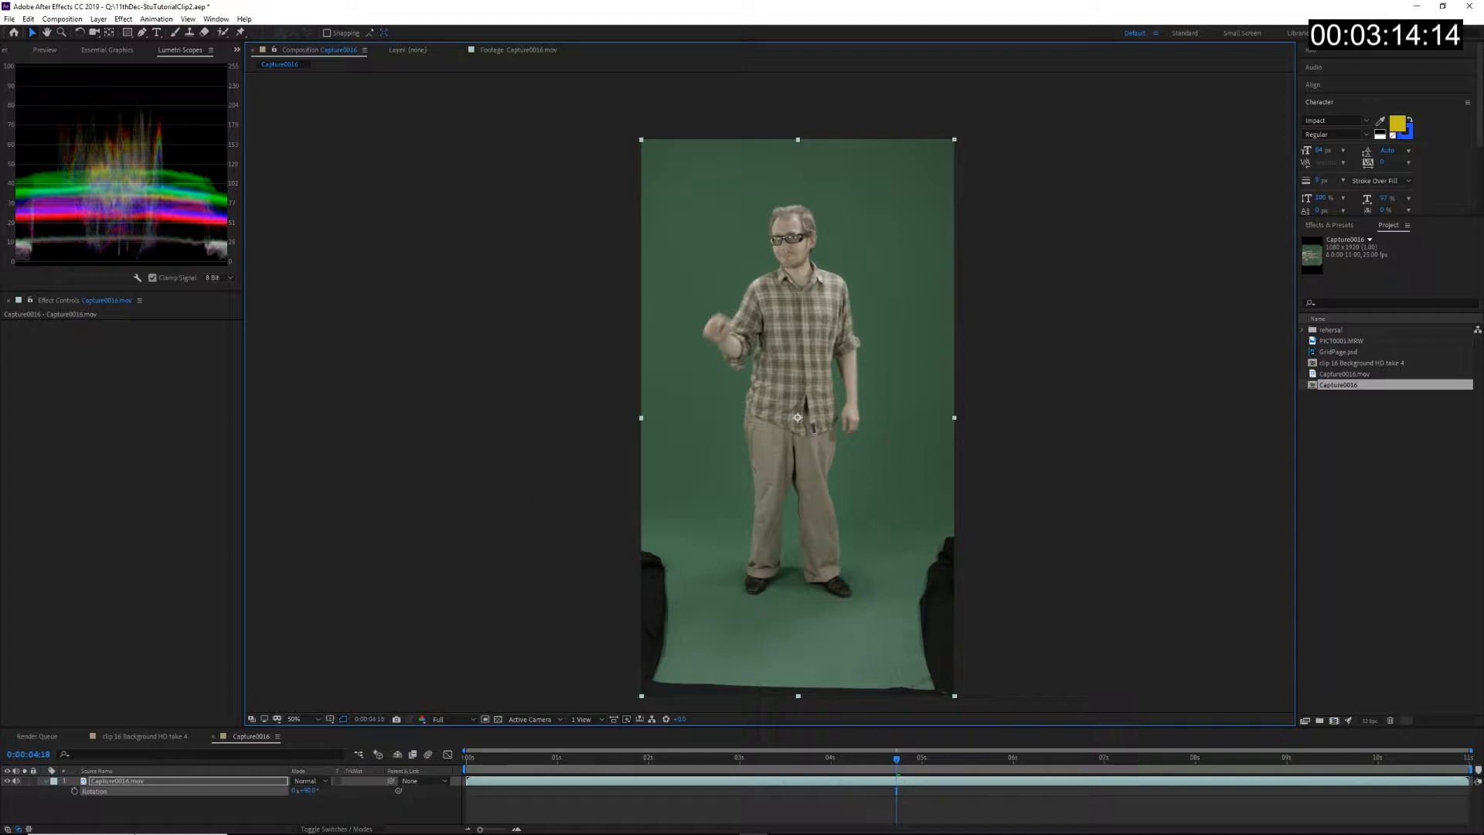
Step: Apply the Keylight (1.2) keying effect to the Capture0016.mov layer
click(162, 813)
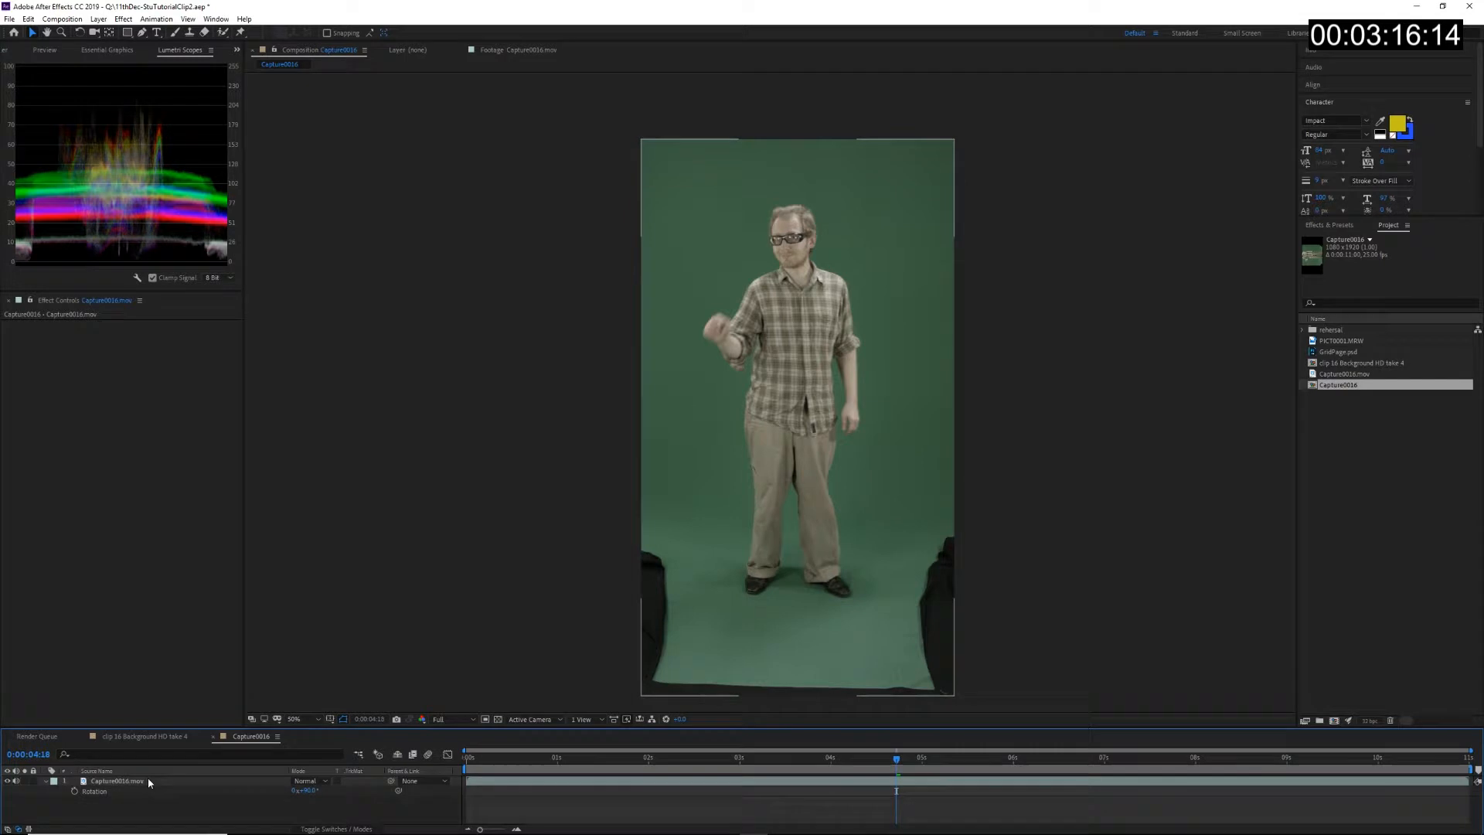
click(149, 782)
right_click(142, 782)
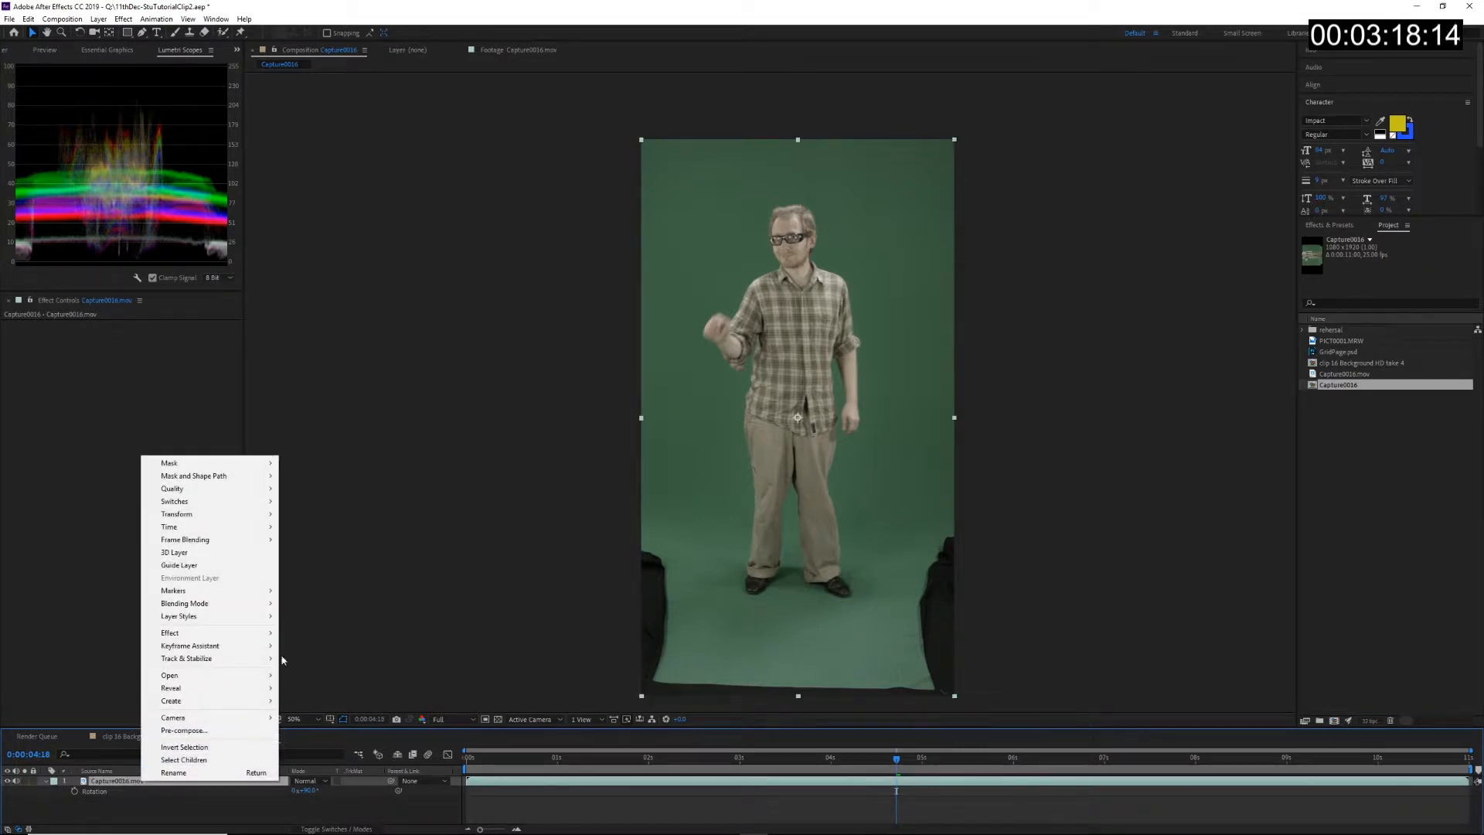
mouse_move(228, 638)
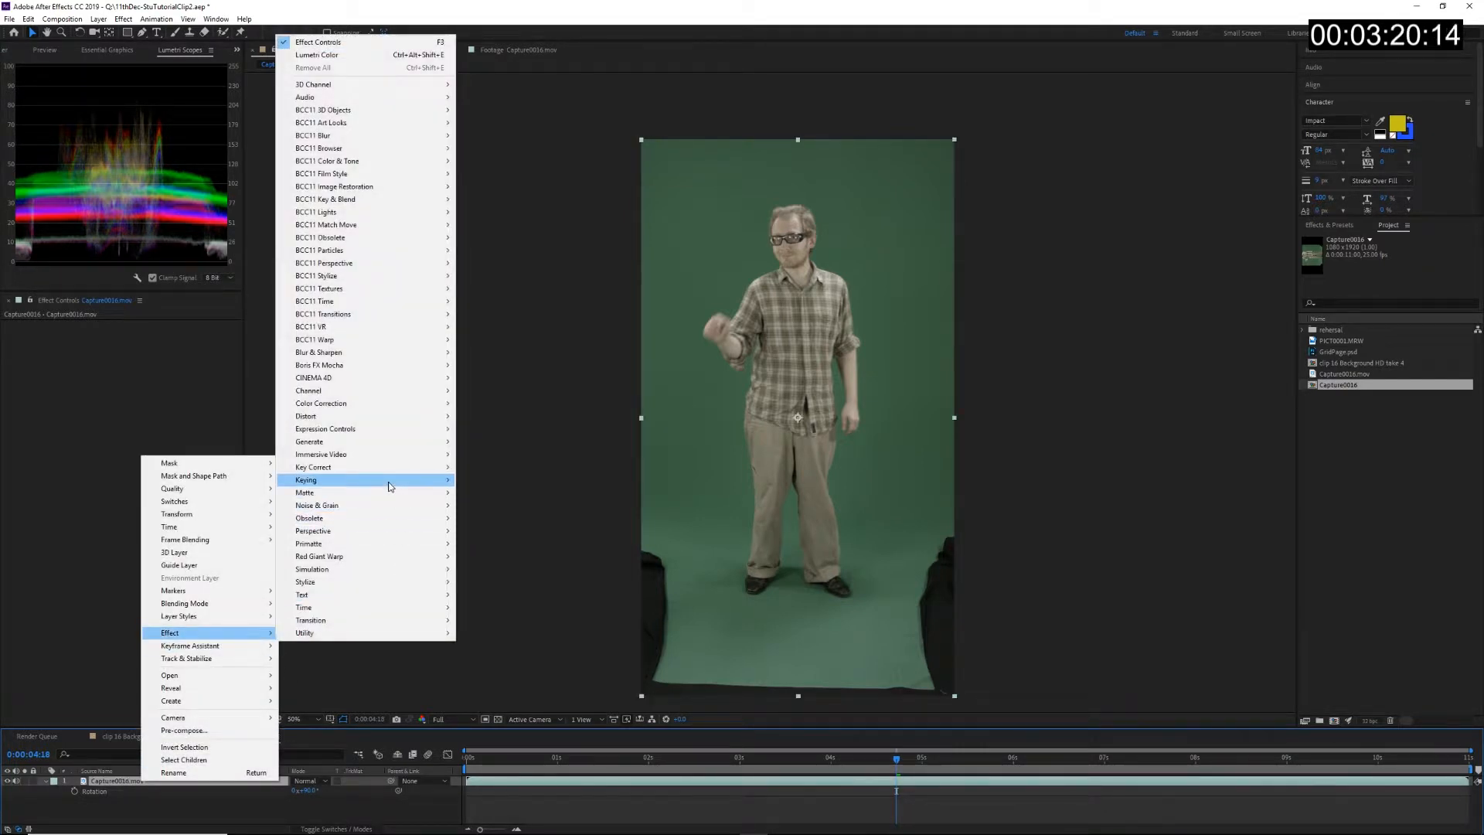
mouse_move(388, 486)
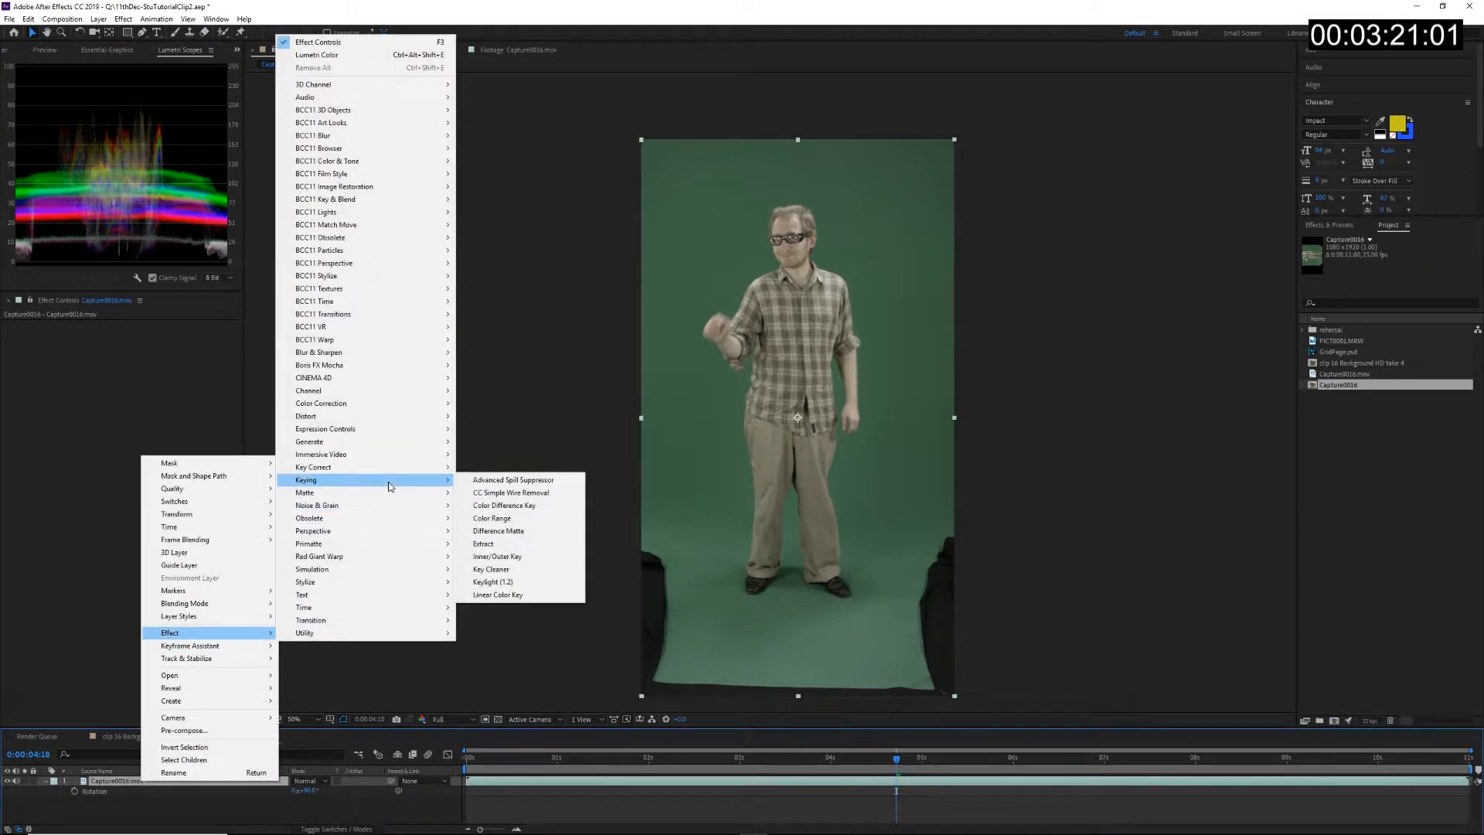
click(497, 585)
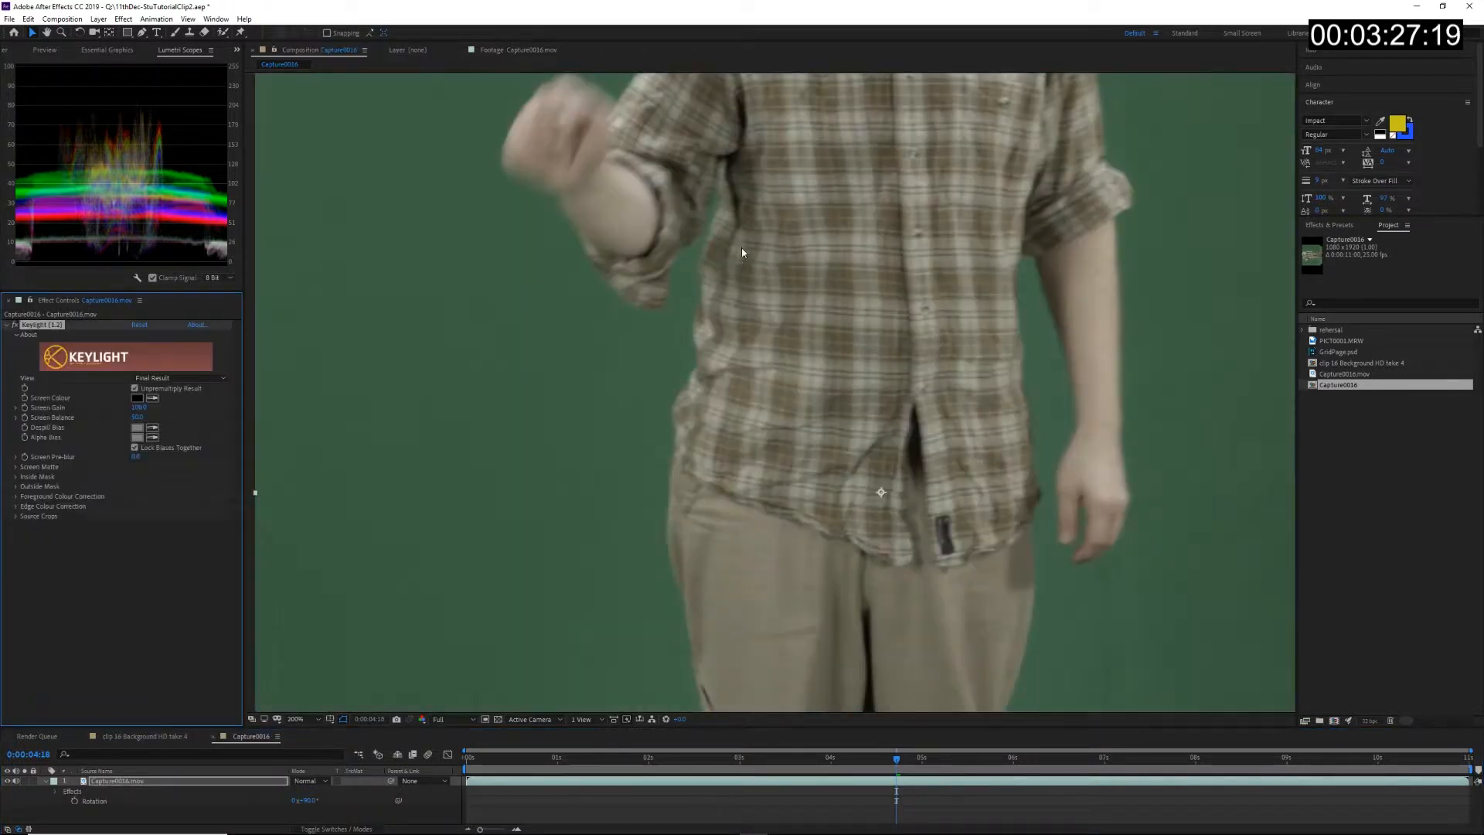
Step: Sample Keylight's Screen Colour from the green backdrop right beside the performer's glasses
drag(742, 248, 779, 716)
scroll(821, 430, up, 1)
drag(895, 251, 676, 392)
scroll(771, 417, up, 1)
drag(773, 384, 871, 500)
click(151, 400)
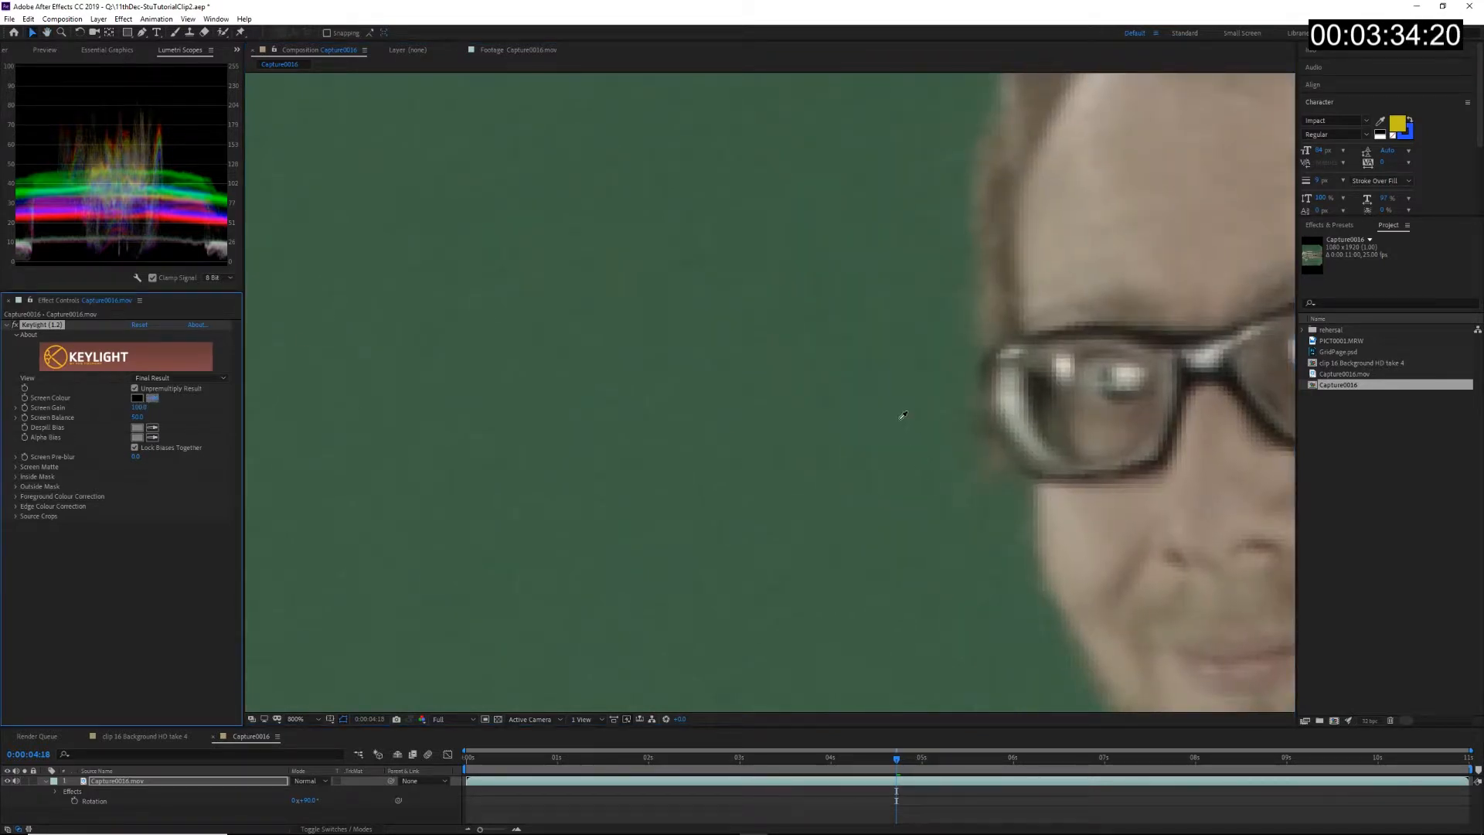
click(902, 415)
Step: Examine the keyed result across the frame, from the performer's head down to the feet and floor
scroll(850, 502, down, 6)
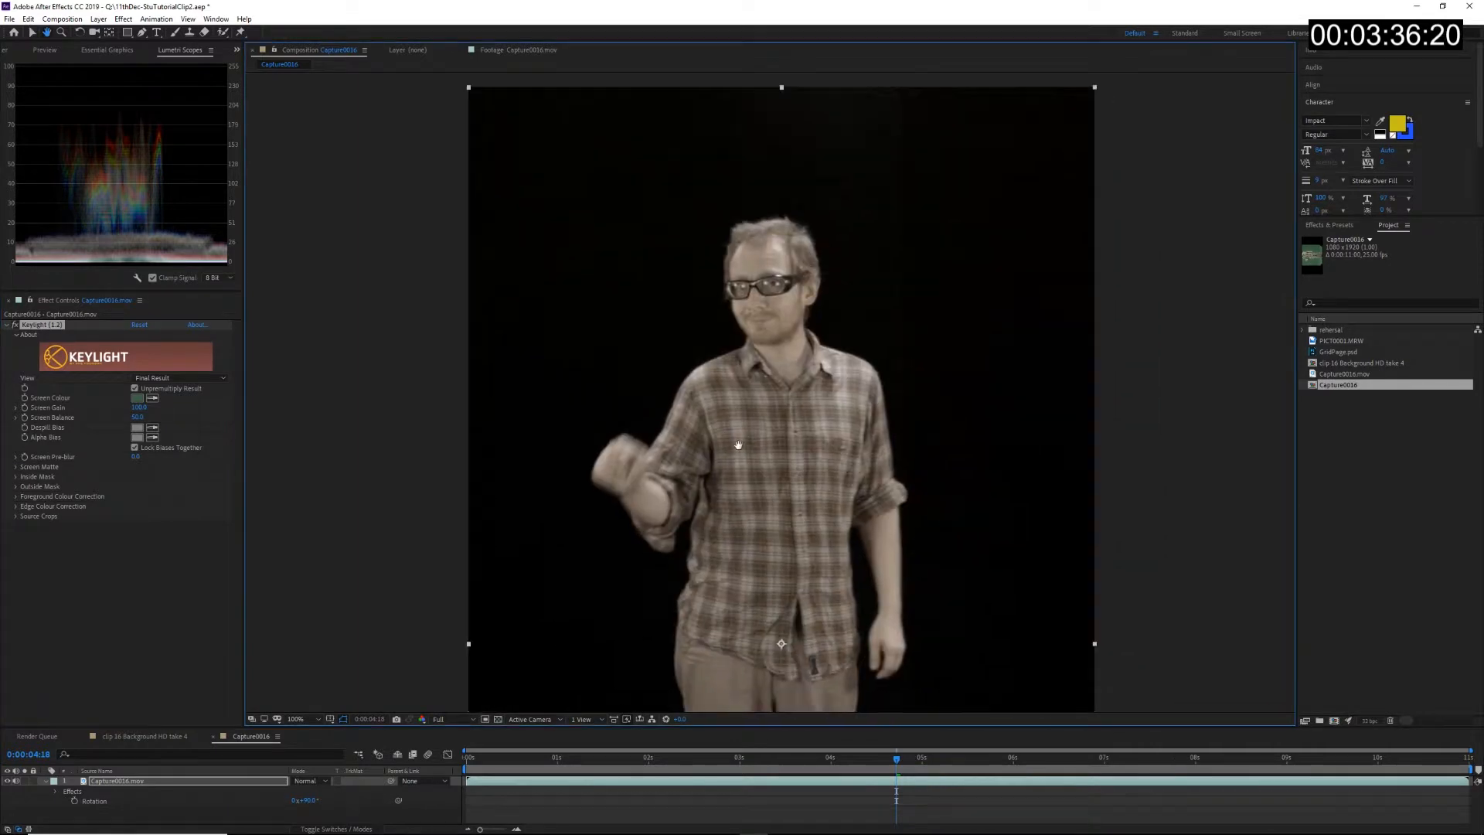
scroll(738, 446, up, 1)
mouse_move(728, 451)
mouse_down()
mouse_move(728, 669)
mouse_move(755, 443)
mouse_up()
scroll(685, 549, down, 1)
drag(709, 550, 709, 417)
right_click(715, 488)
click(402, 636)
scroll(688, 514, down, 2)
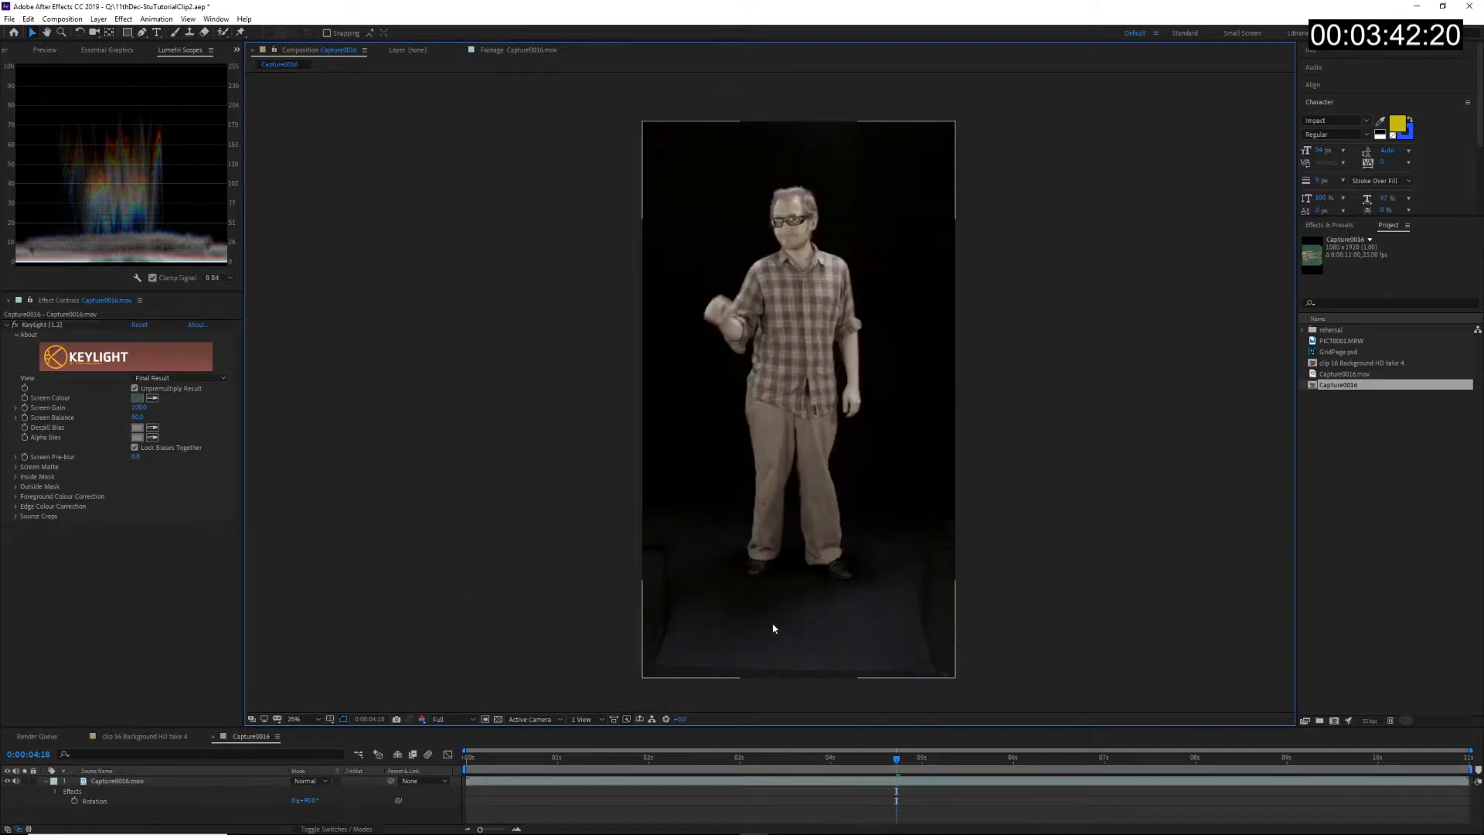
scroll(772, 624, down, 2)
scroll(719, 602, up, 6)
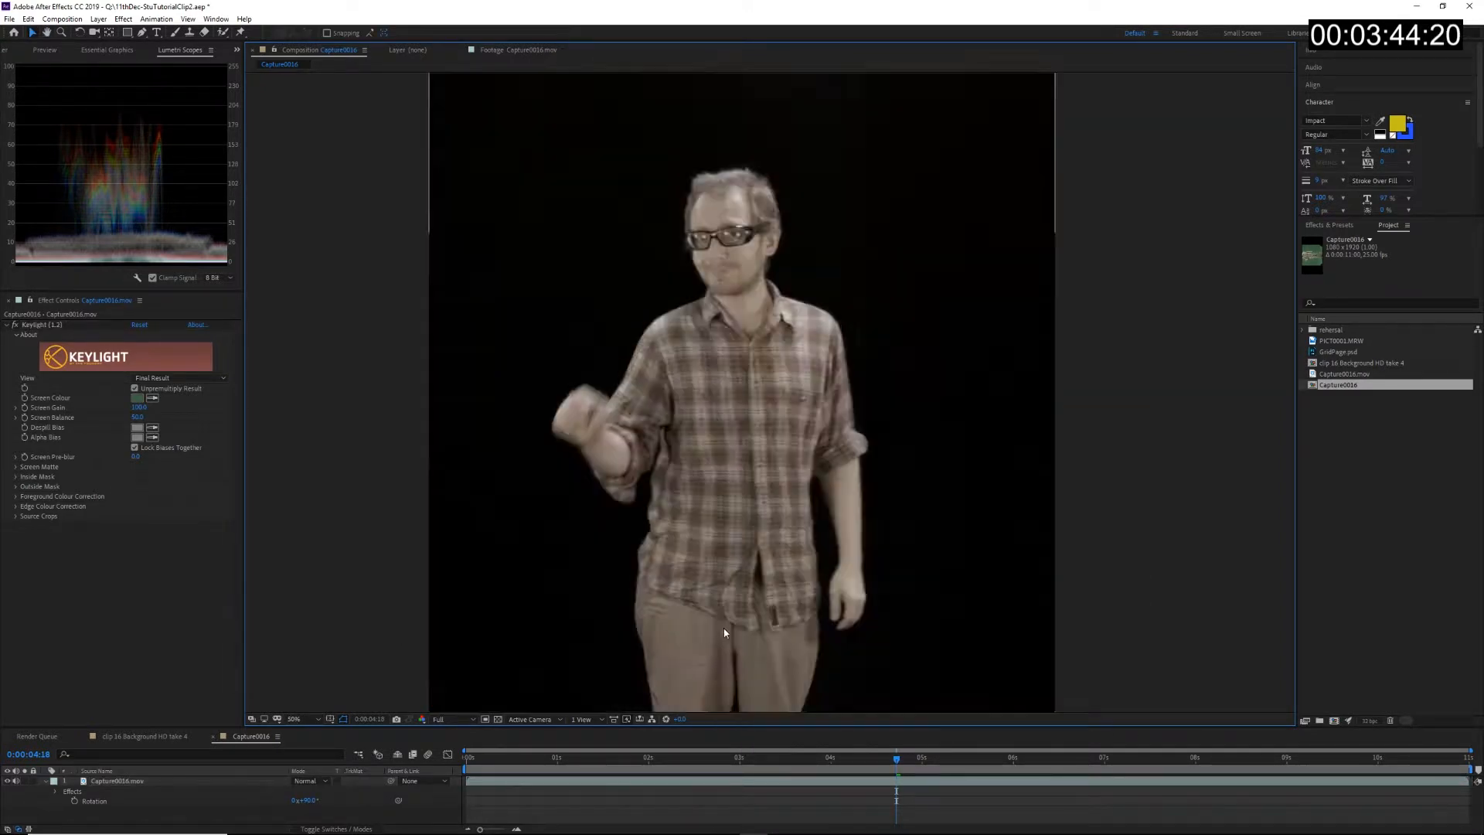
scroll(722, 632, down, 1)
drag(825, 374, 713, 640)
scroll(782, 497, up, 1)
scroll(713, 640, down, 1)
drag(758, 329, 742, 386)
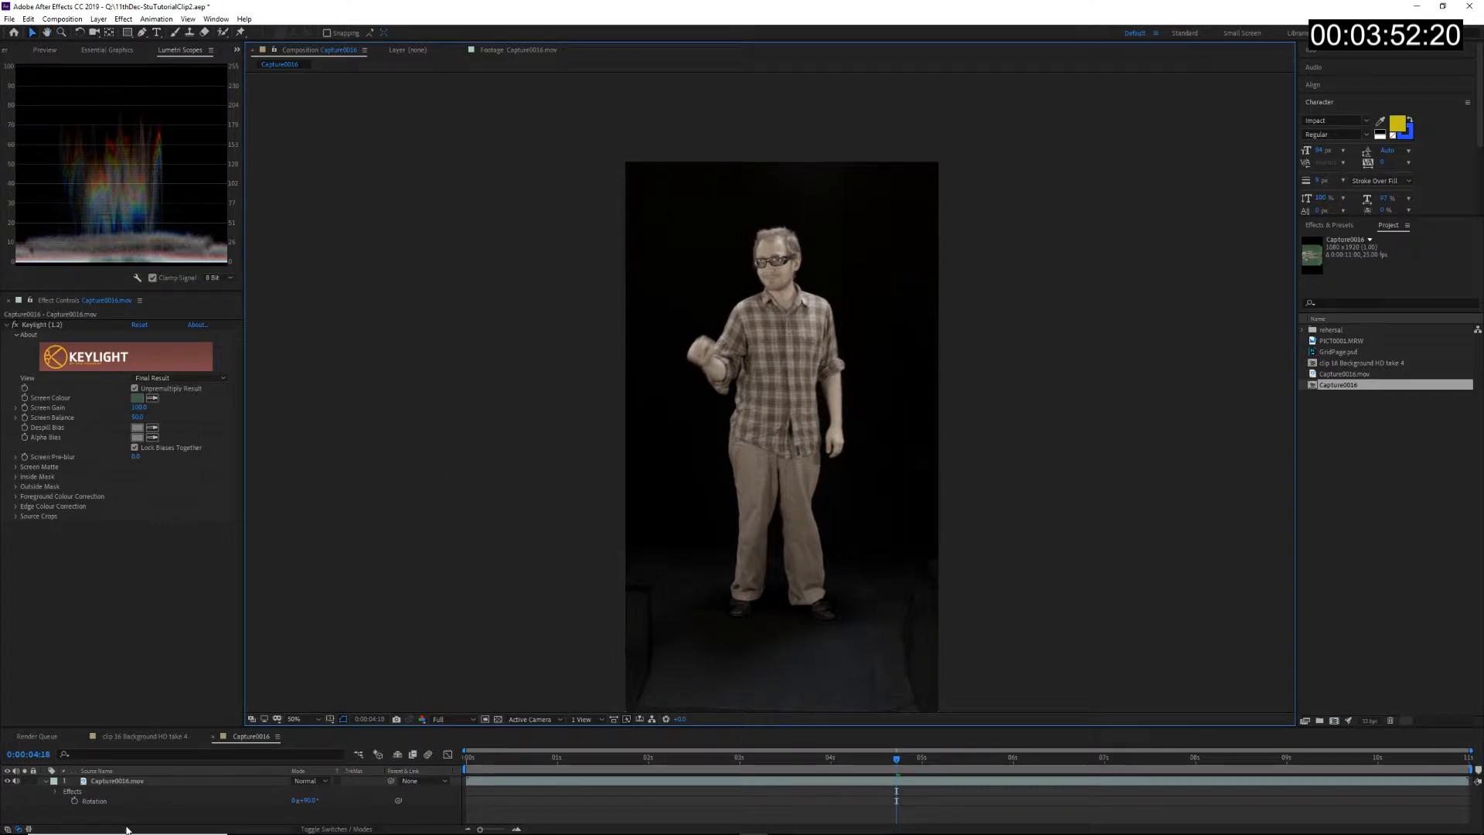
Step: Display layer names in the timeline and duplicate the keyed Capture0016.mov layer twice
click(117, 782)
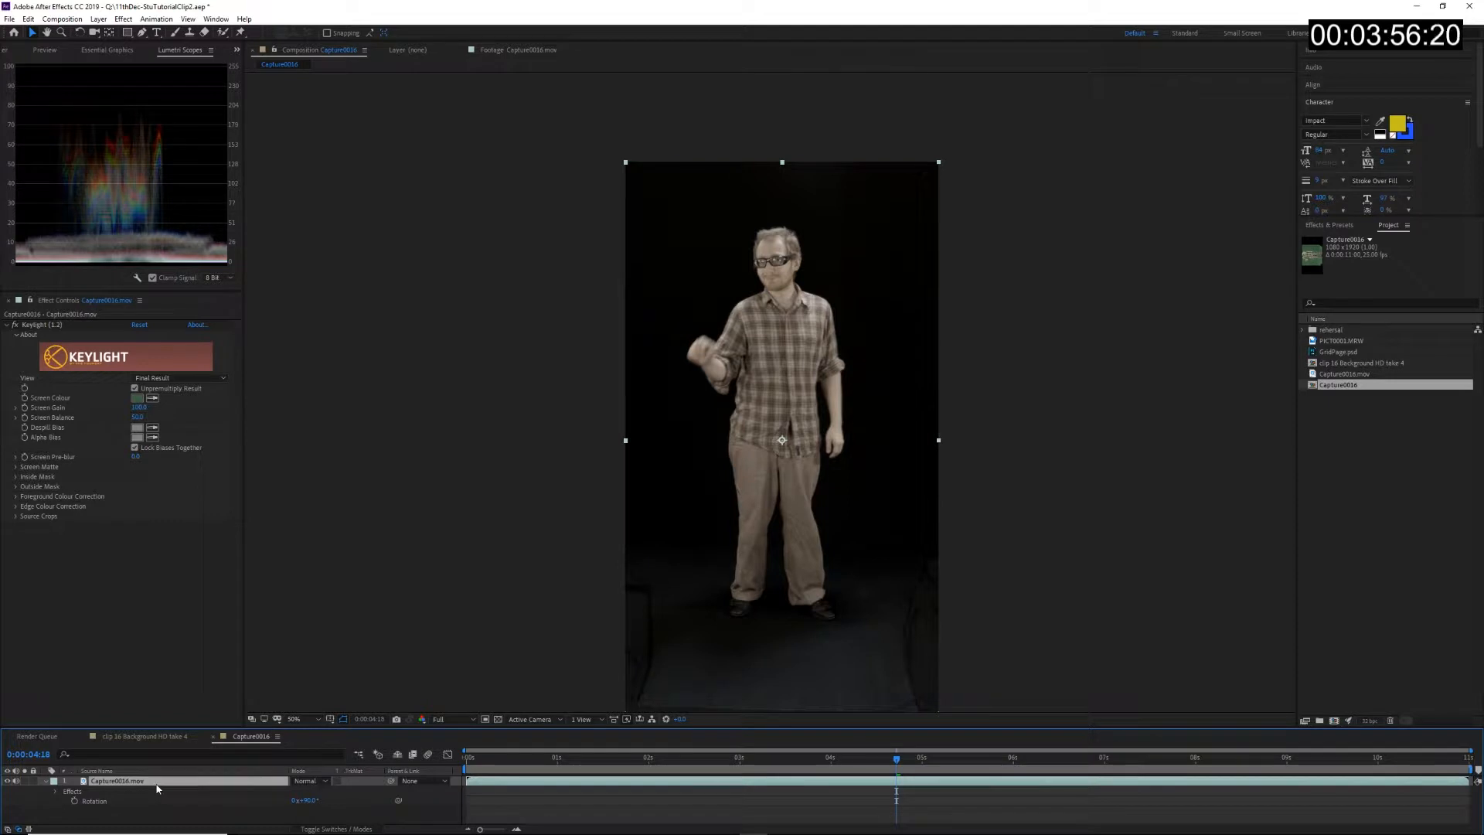
key(Return)
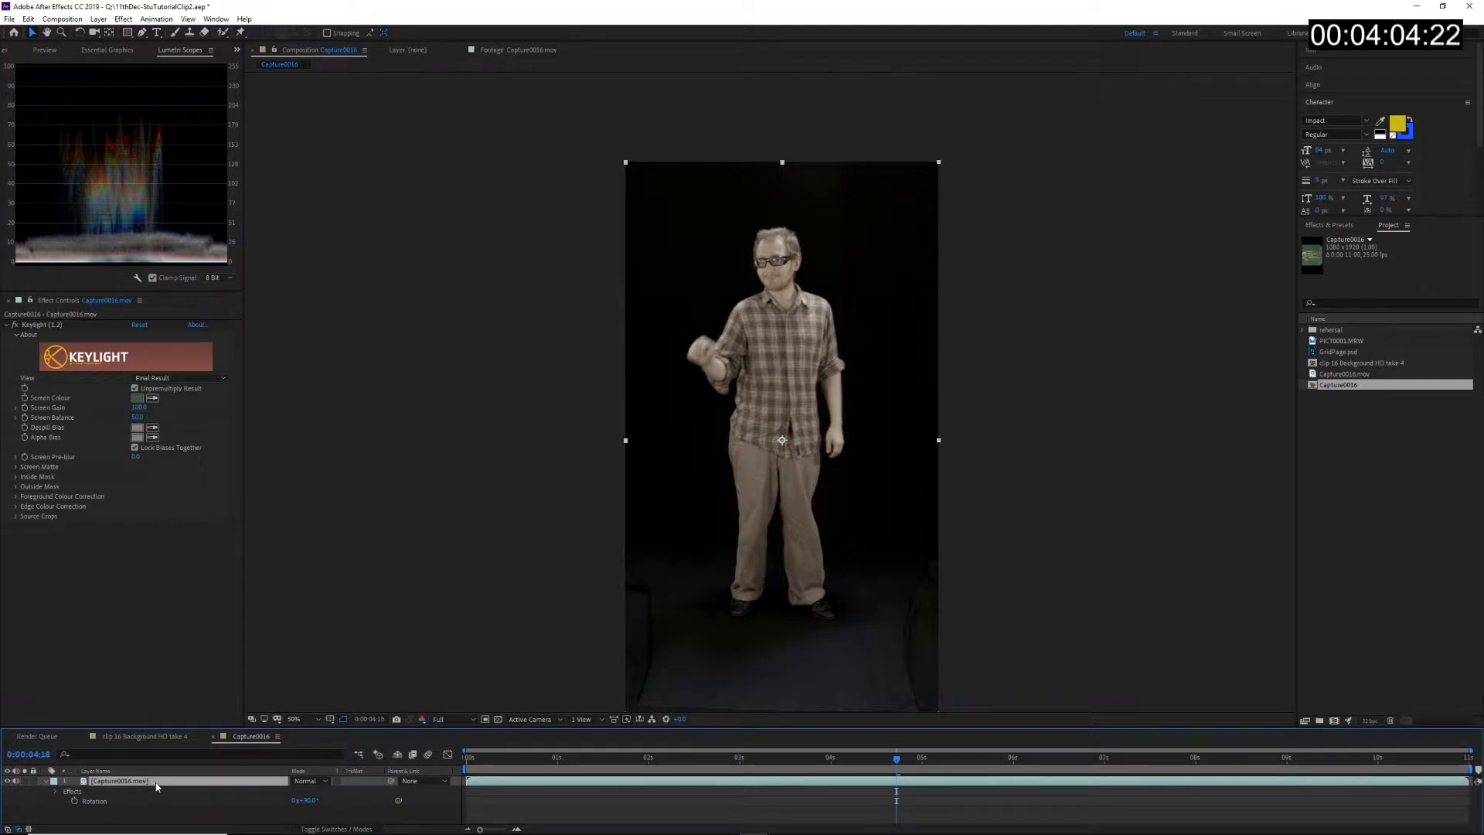
key(ctrl+d)
key(ctrl+d)
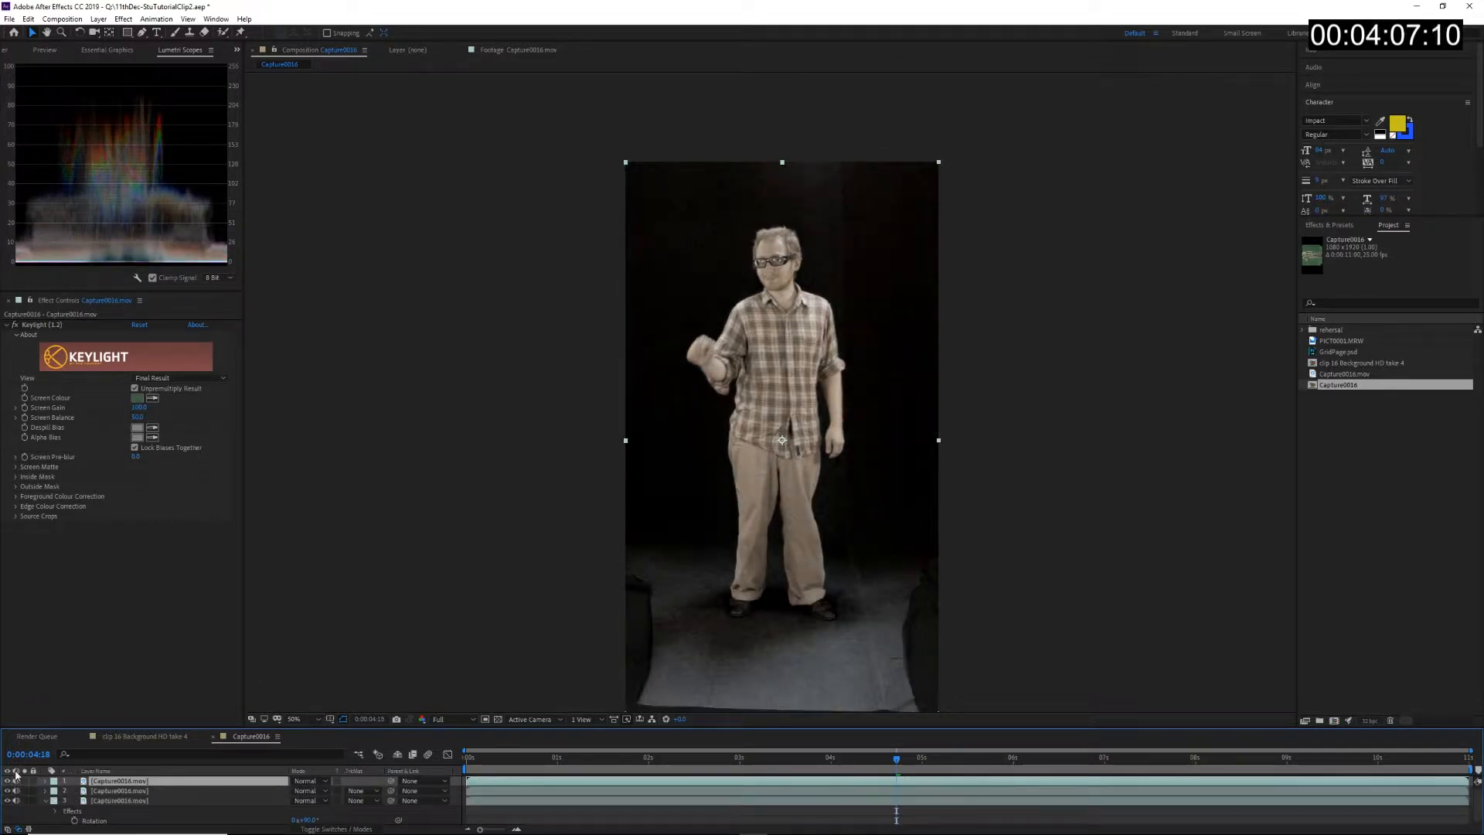
Step: Mute and hide the upper two Capture0016.mov copies, and select the bottom layer
click(12, 793)
drag(15, 791, 18, 782)
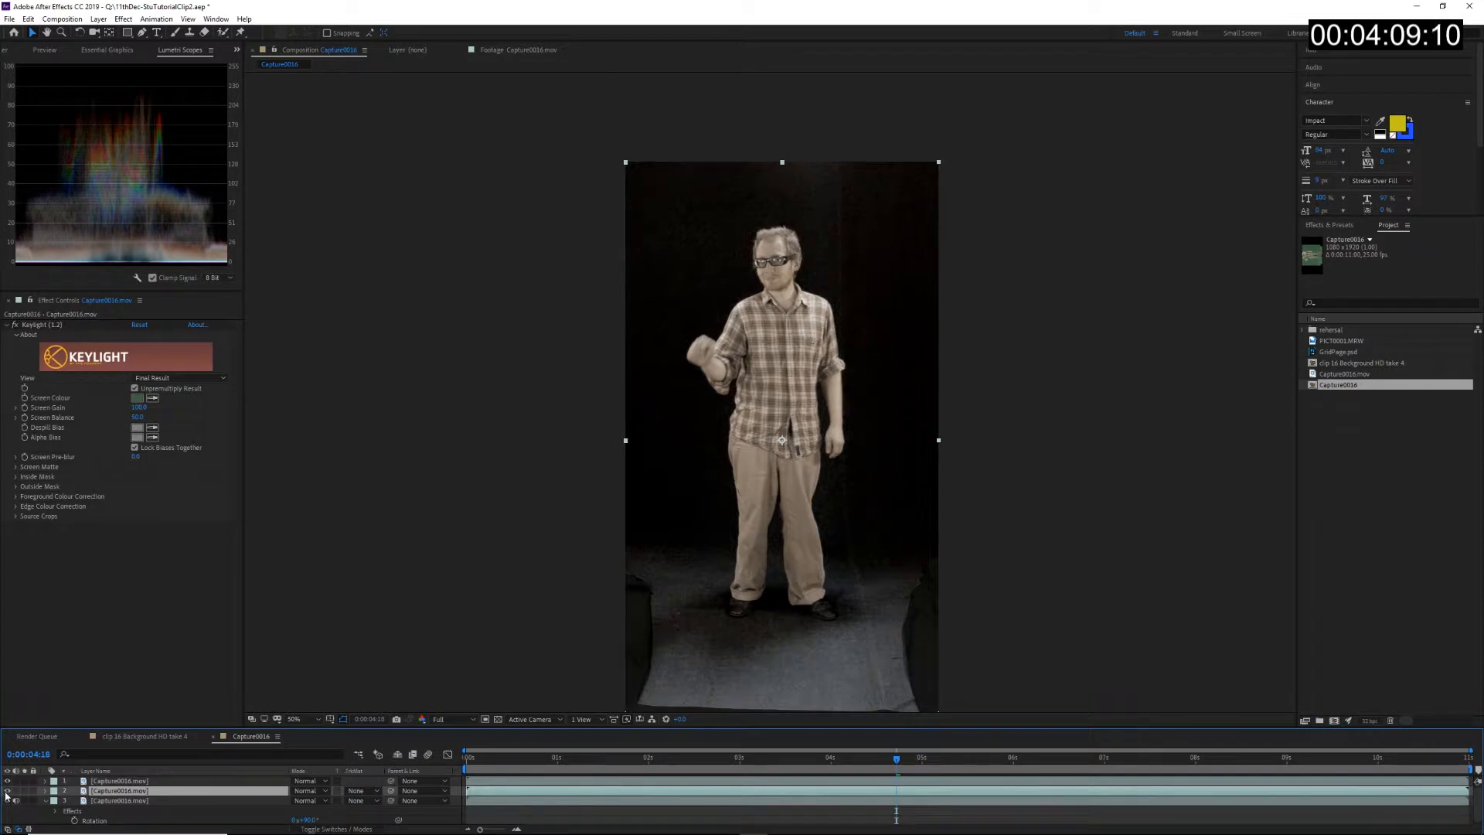
click(7, 791)
click(7, 782)
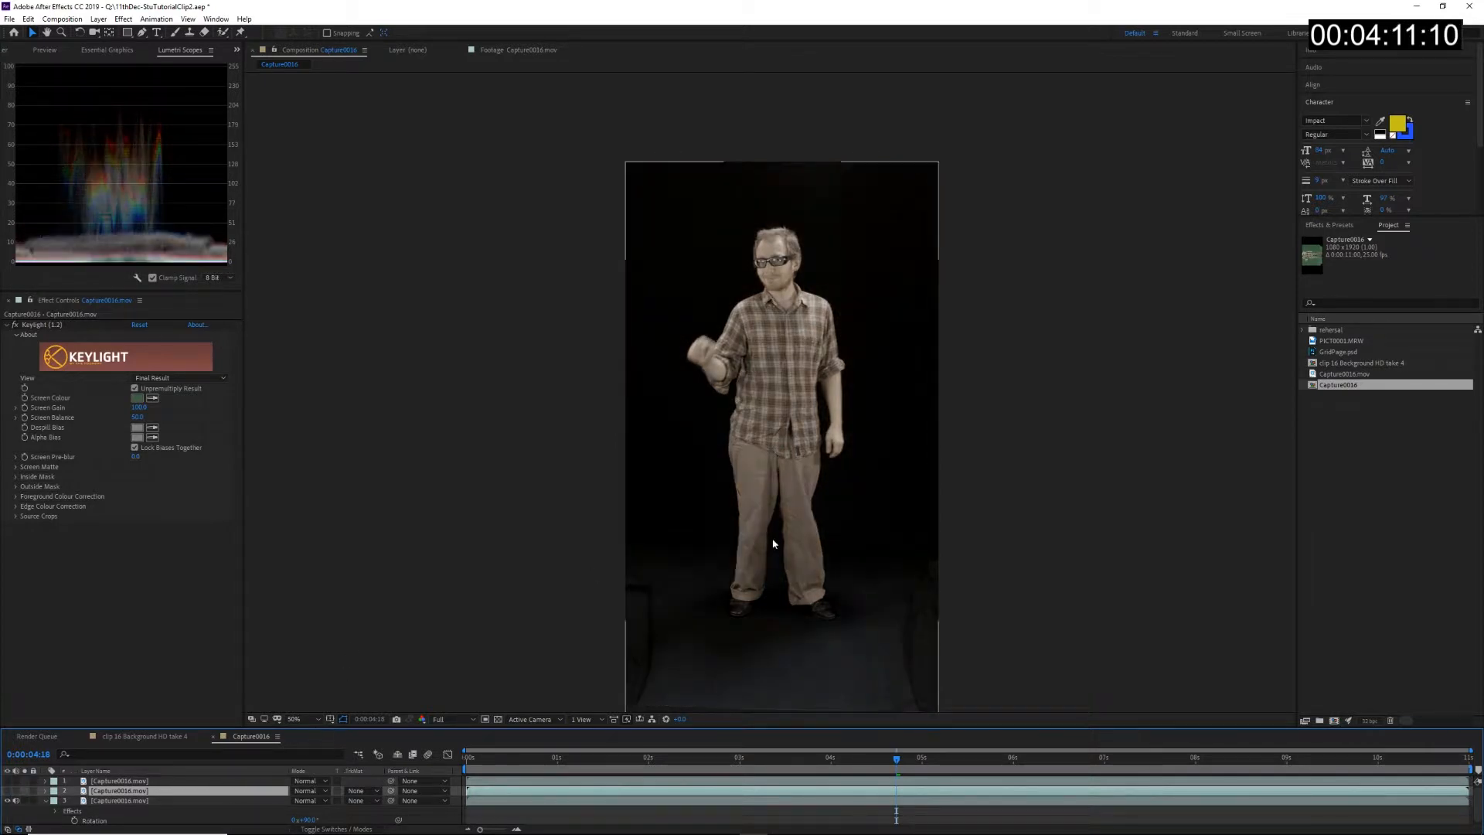
key(period)
click(169, 803)
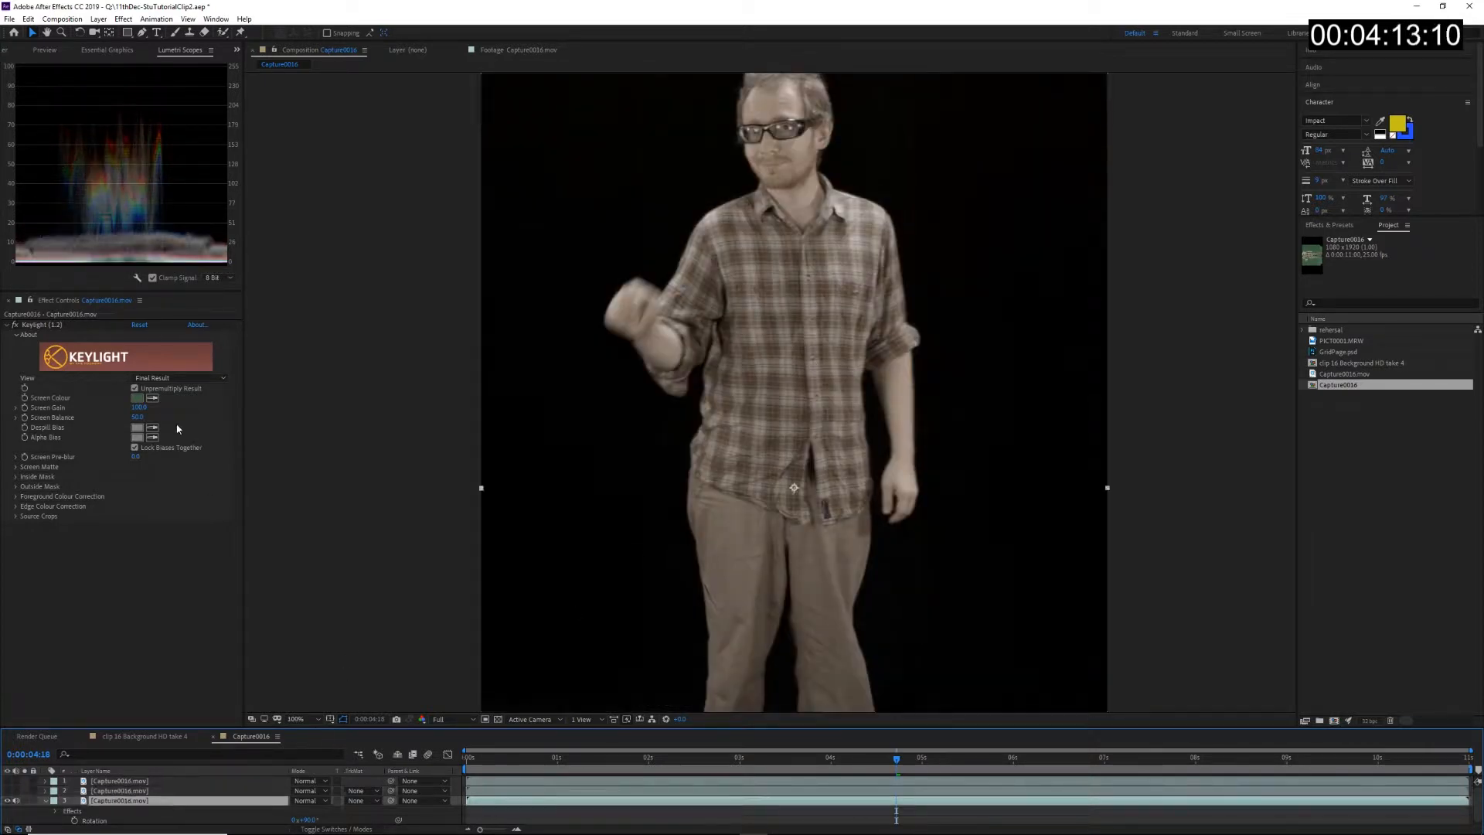
Step: Switch Keylight's view to Outside Mask and rename the bottom Capture0016.mov layer as garbage matt 1
click(177, 378)
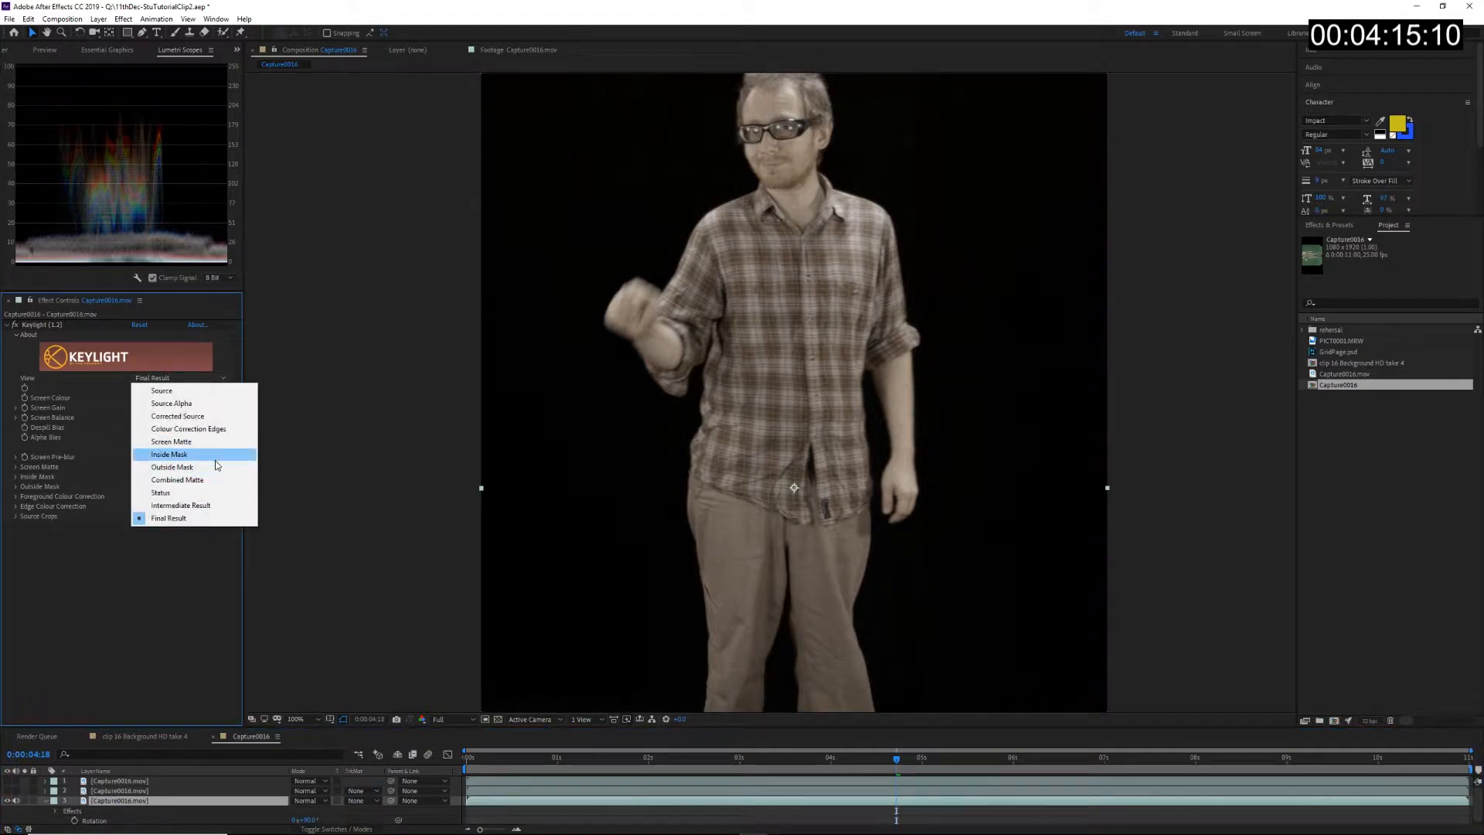
click(218, 467)
click(124, 802)
text(garbage matt 1)
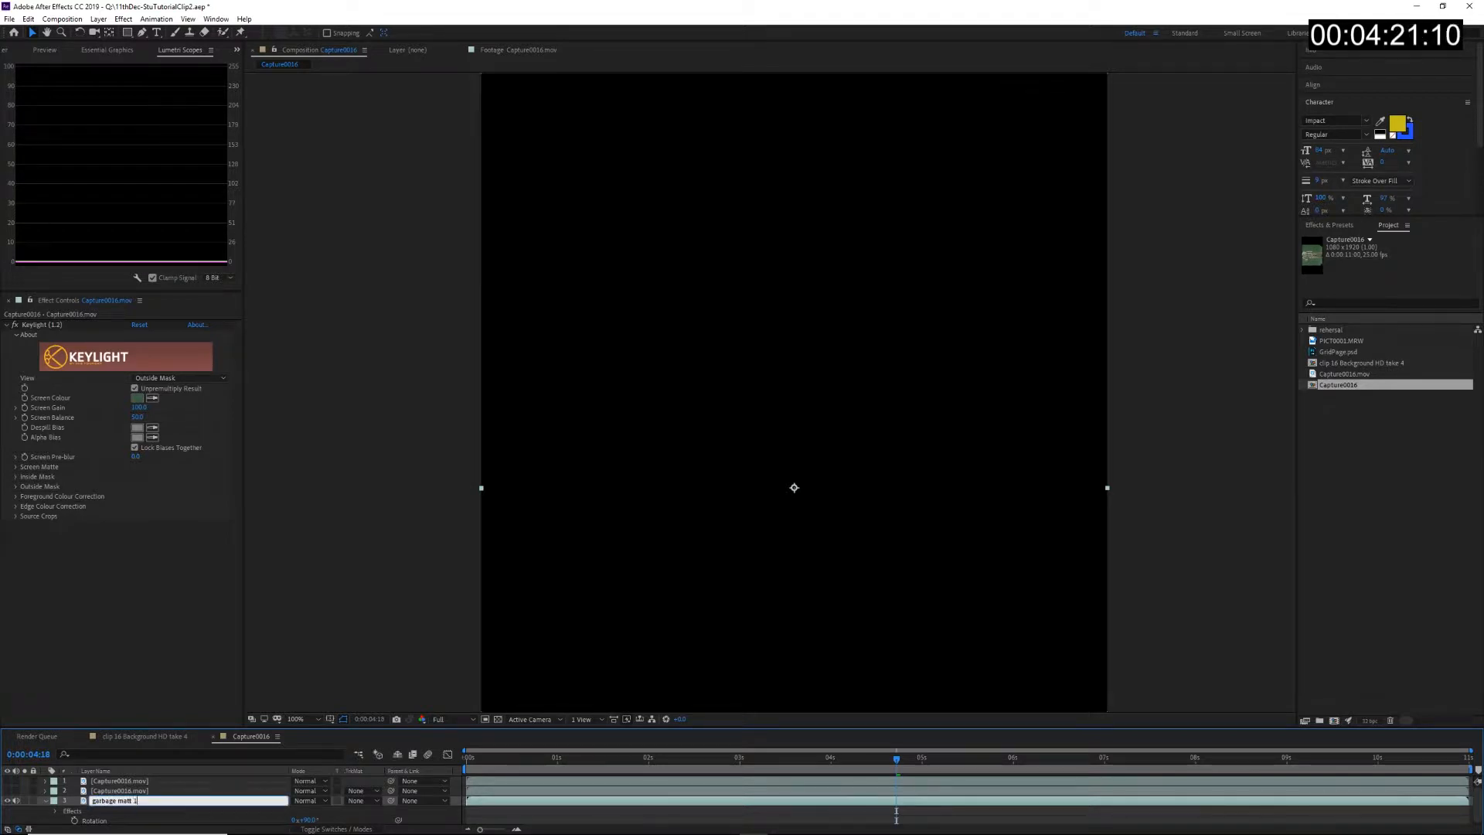
key(Return)
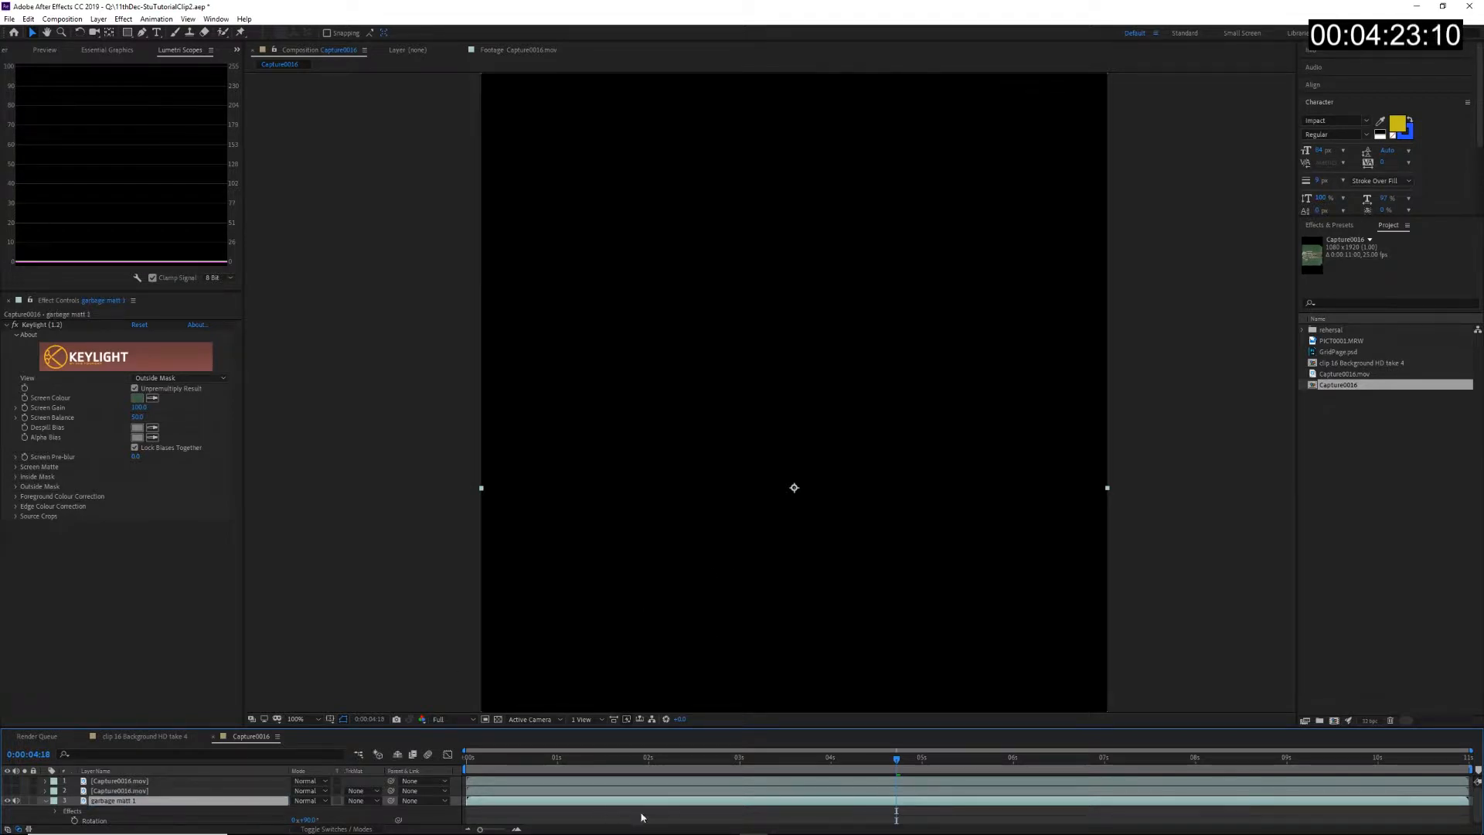
Step: Go to 0:00:04:03, set Keylight's view to Combined Matte on garbage matt 1, and examine the matte across the frame
click(841, 762)
click(158, 379)
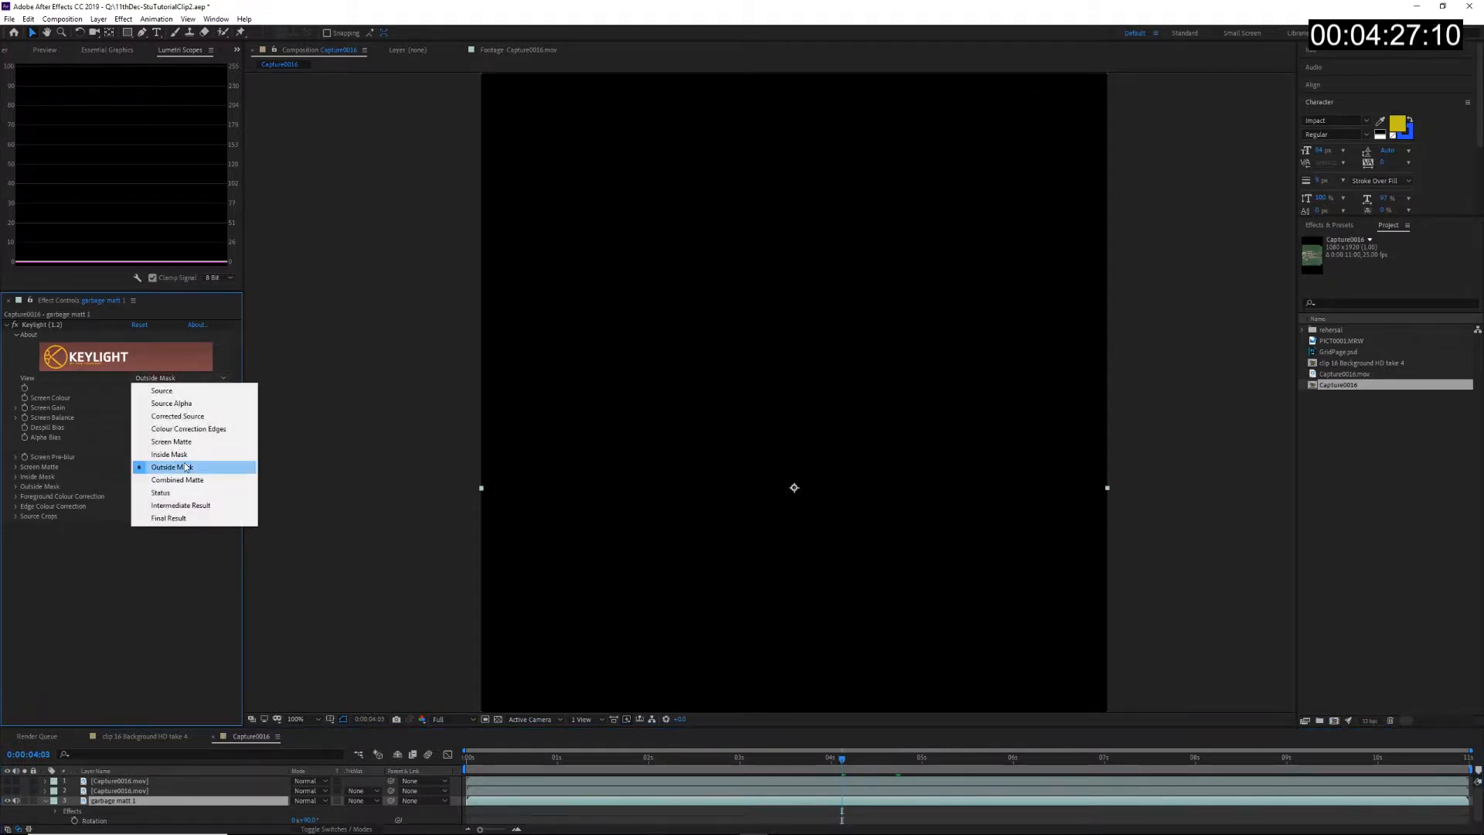
click(166, 484)
drag(993, 318, 935, 408)
drag(867, 456, 828, 142)
drag(726, 592, 659, 605)
drag(892, 556, 825, 657)
drag(665, 353, 895, 122)
drag(801, 558, 689, 639)
drag(878, 258, 725, 518)
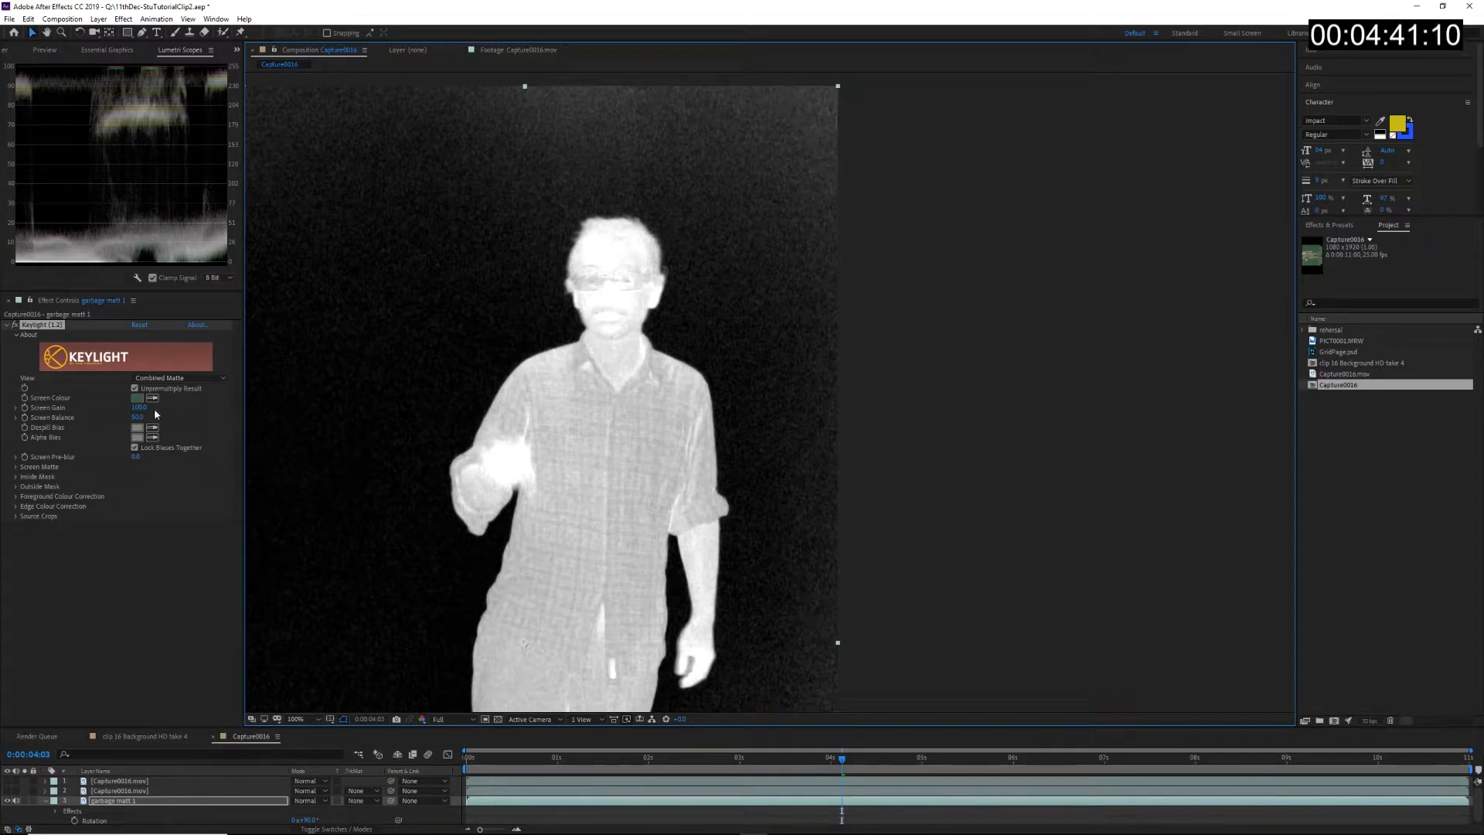
Step: Raise Keylight's Screen Gain to about 112 to clear the backdrop noise, and check the matte down to the feet
drag(136, 410, 162, 411)
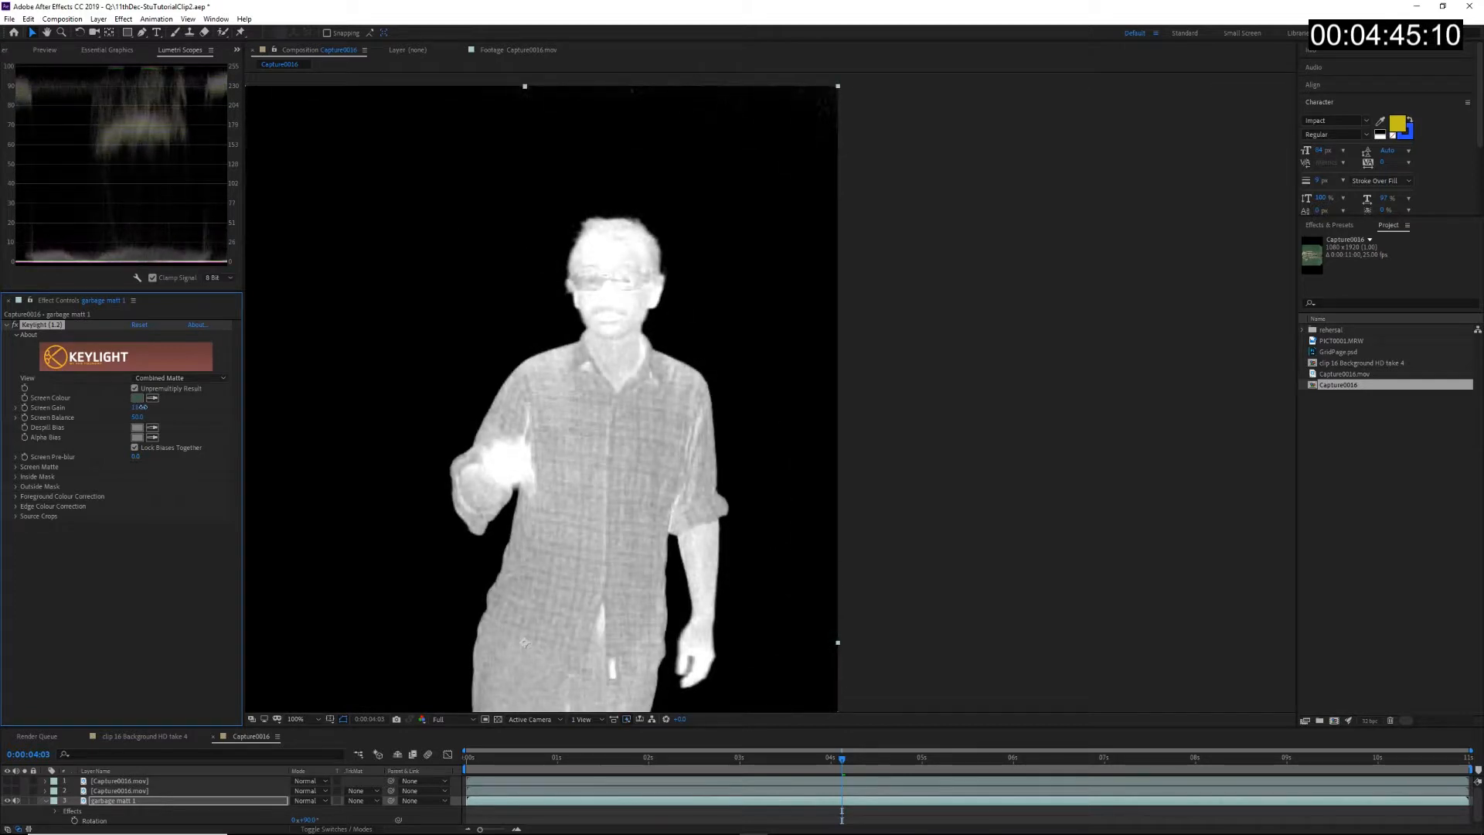
key(h)
drag(414, 610, 536, 285)
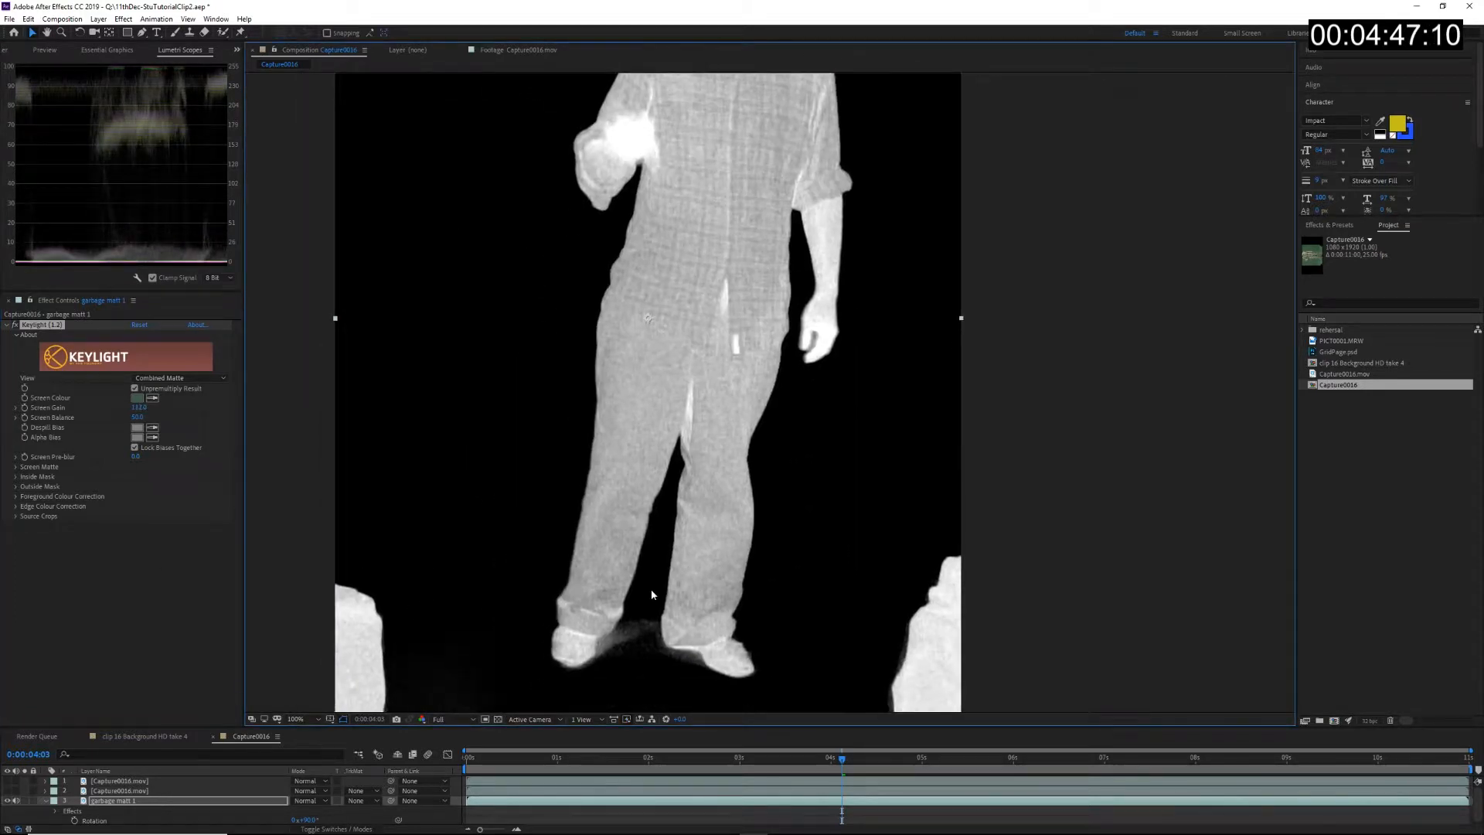
drag(652, 596, 589, 373)
drag(391, 363, 417, 626)
drag(533, 556, 531, 490)
key(v)
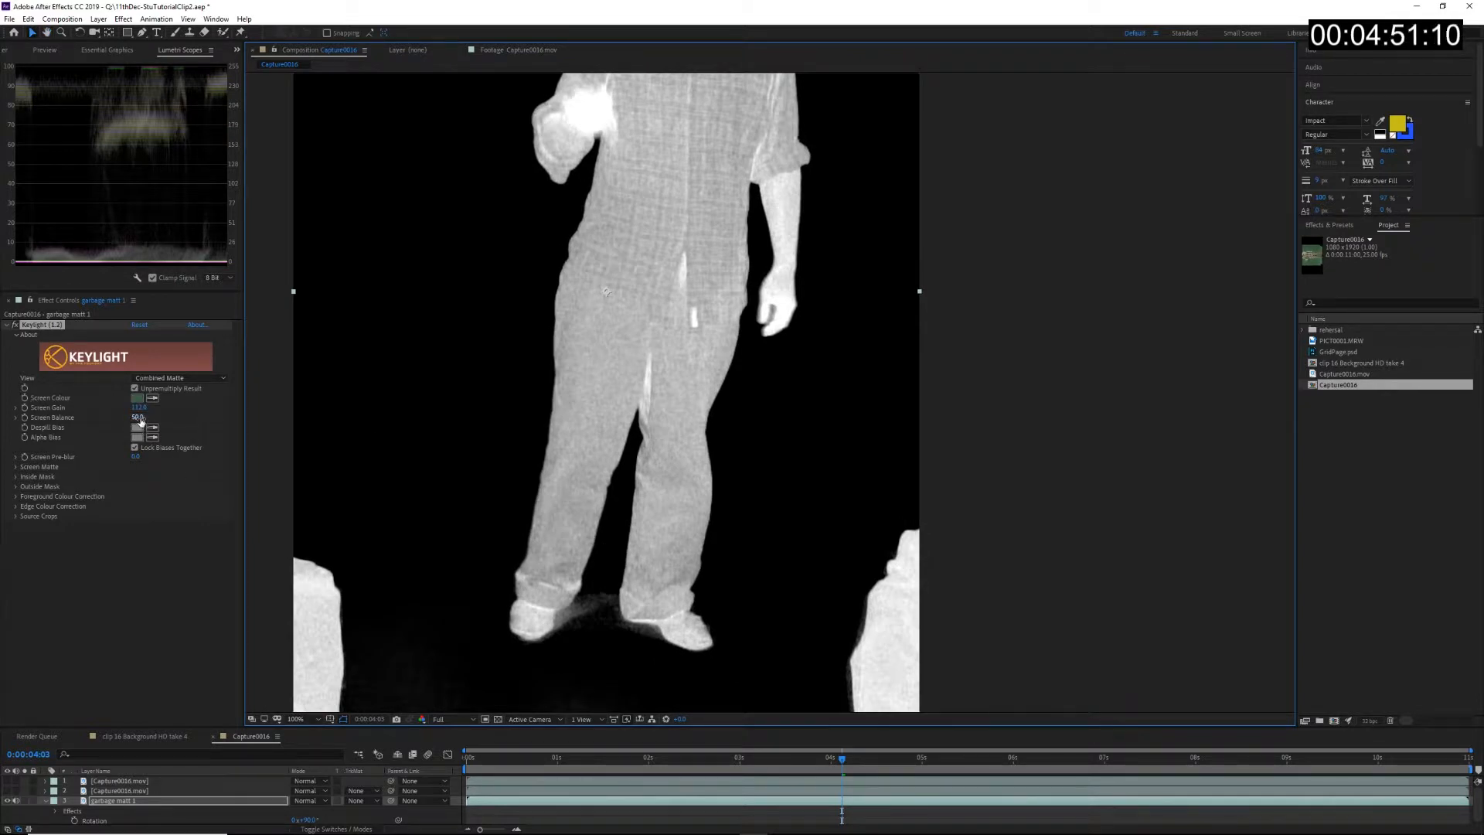
Step: Lower the Screen Matte's Clip White until the performer is solid white, and raise Clip Black to clean the backdrop
click(16, 466)
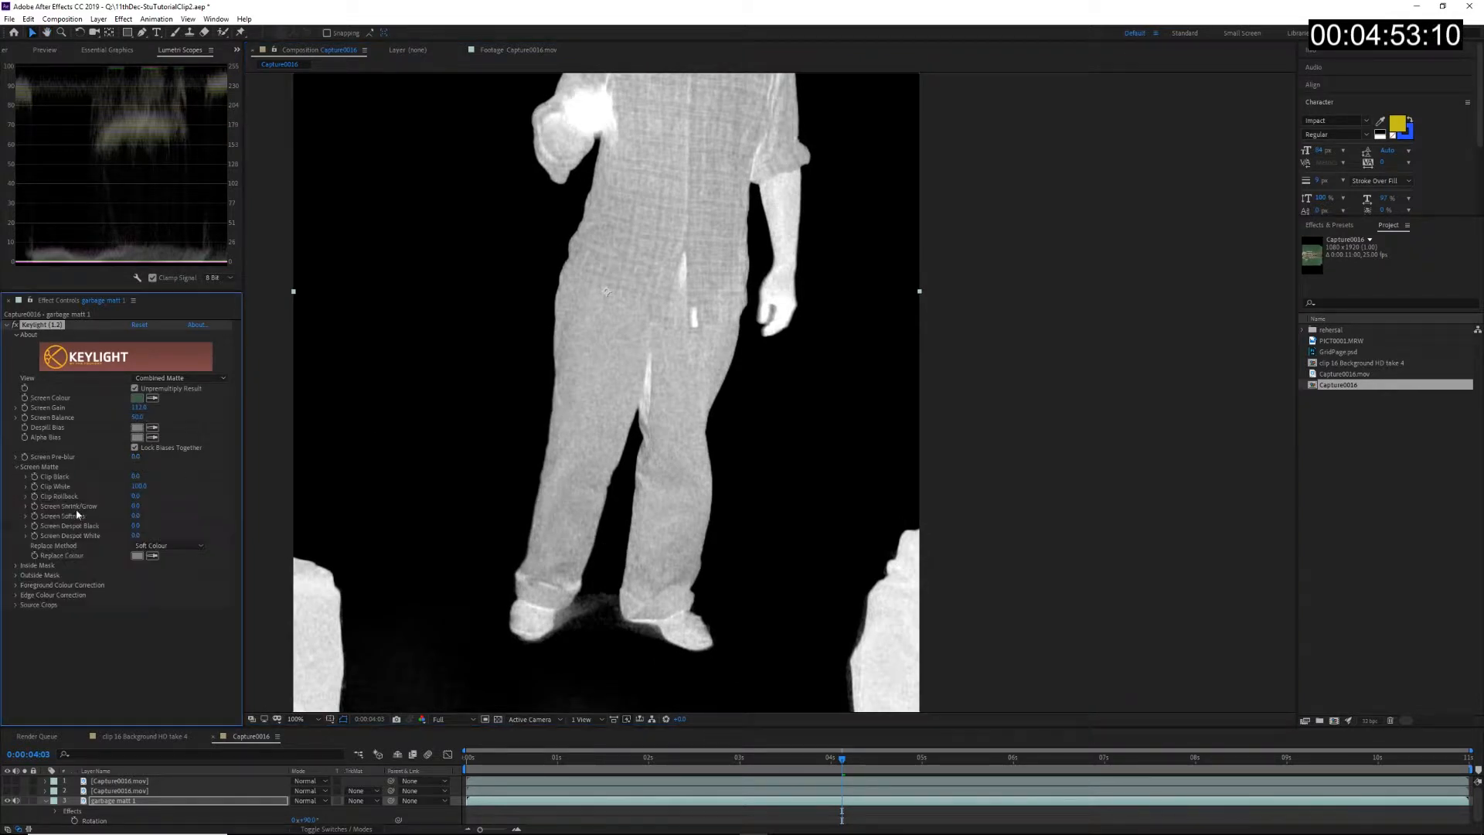
drag(138, 485, 103, 484)
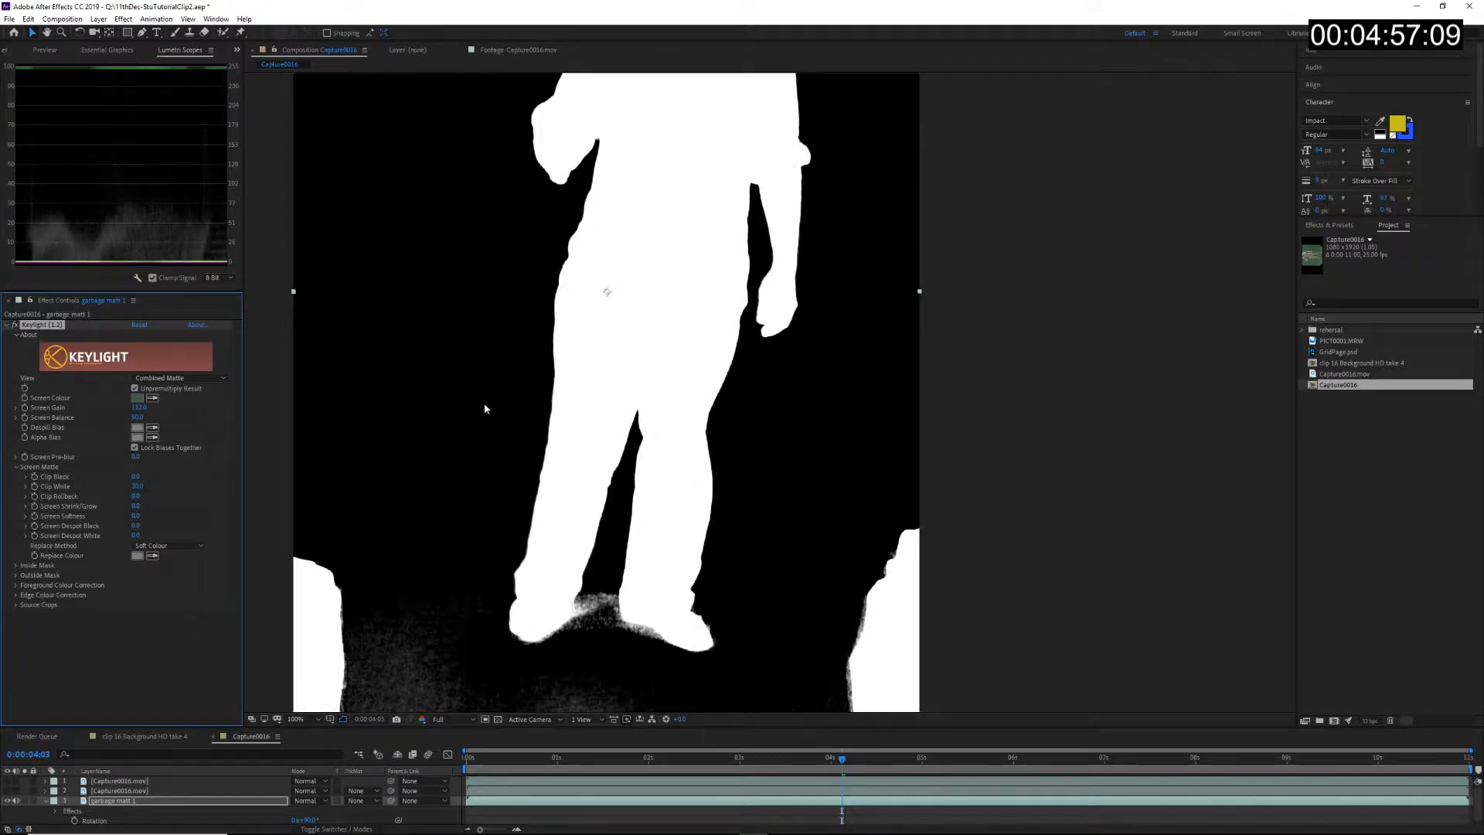
scroll(642, 325, up, 5)
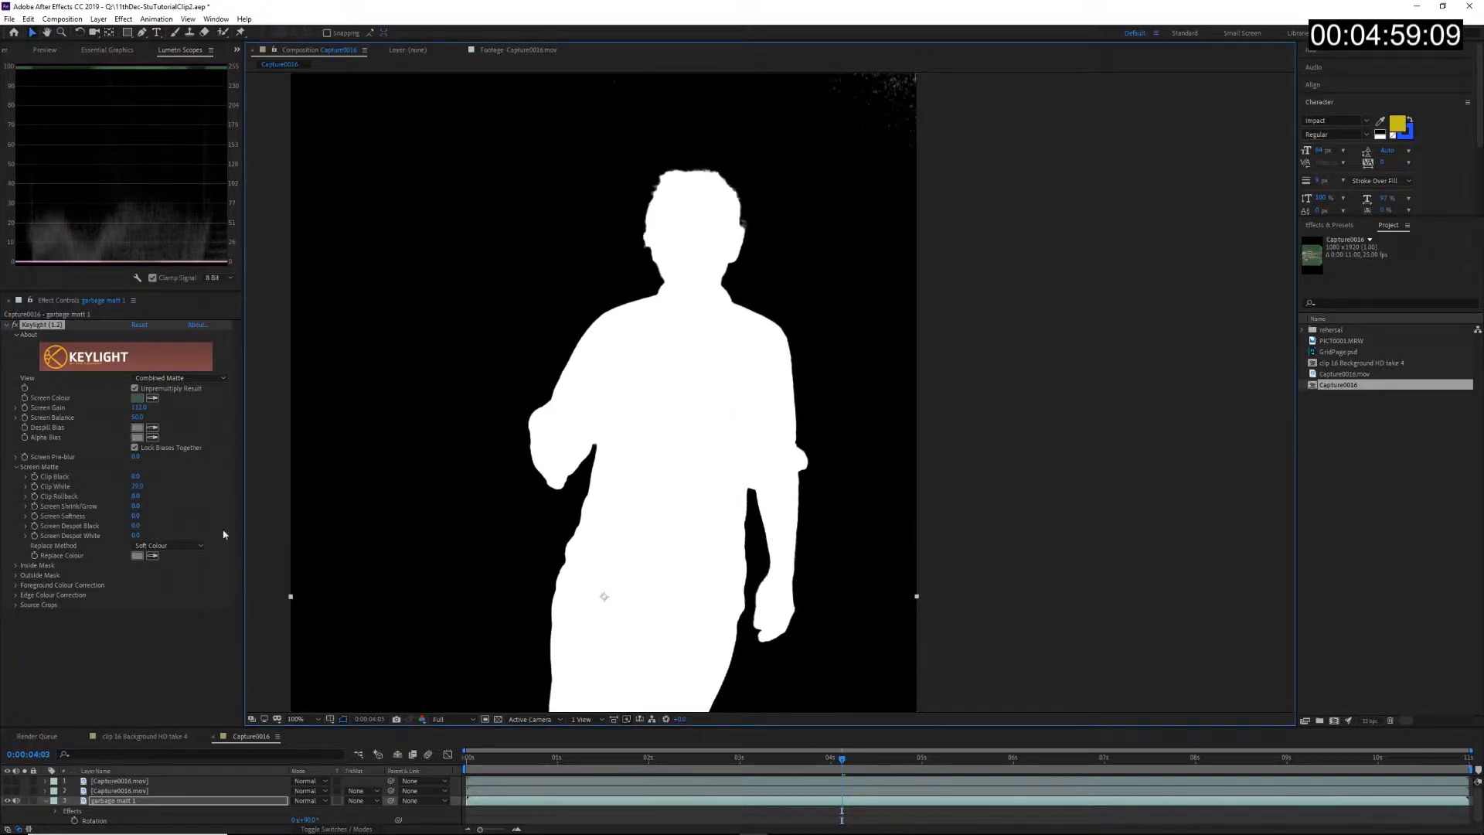
drag(135, 480, 146, 482)
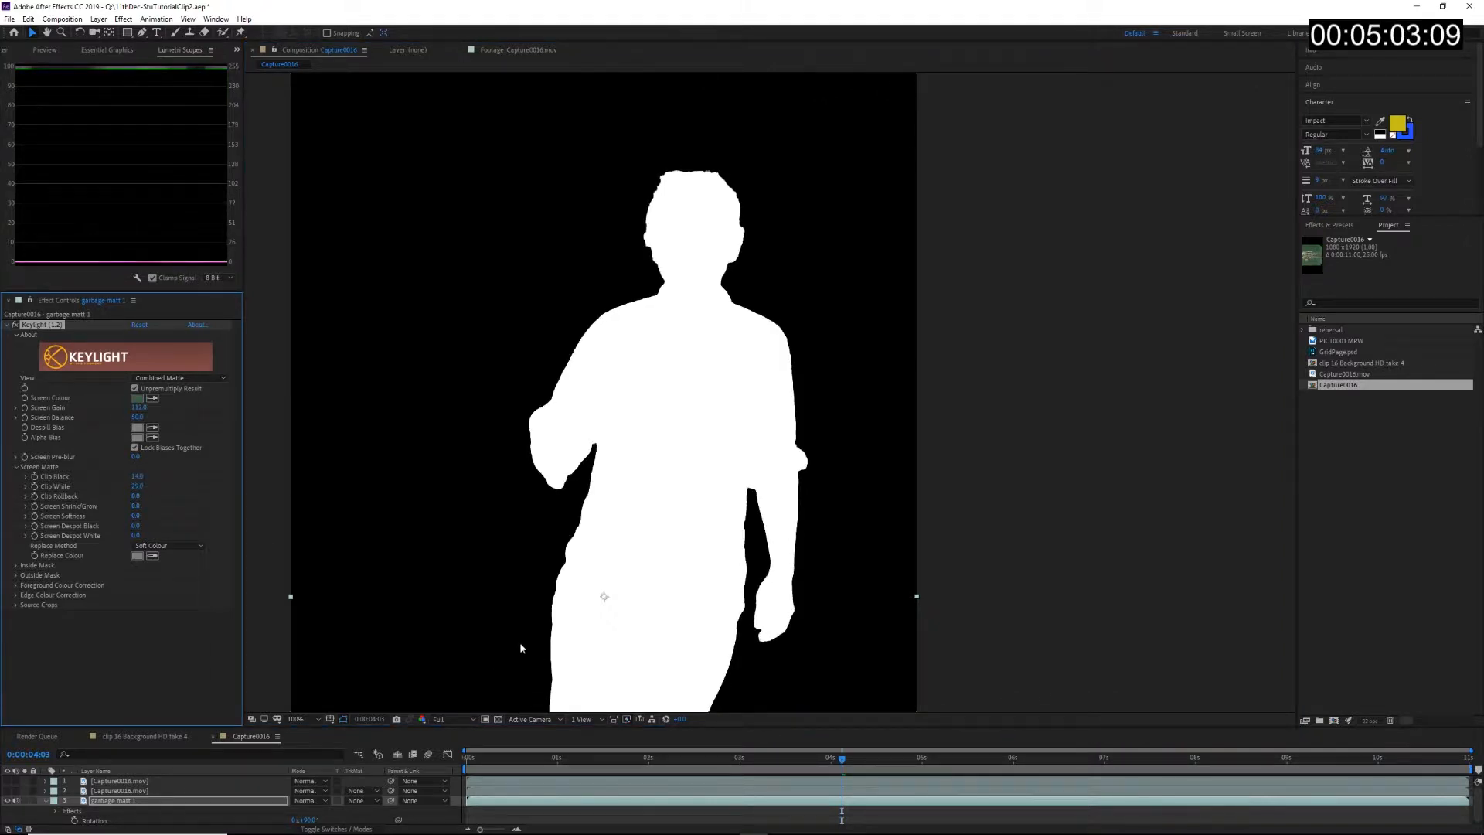
key(space)
drag(521, 647, 616, 275)
drag(749, 649, 611, 635)
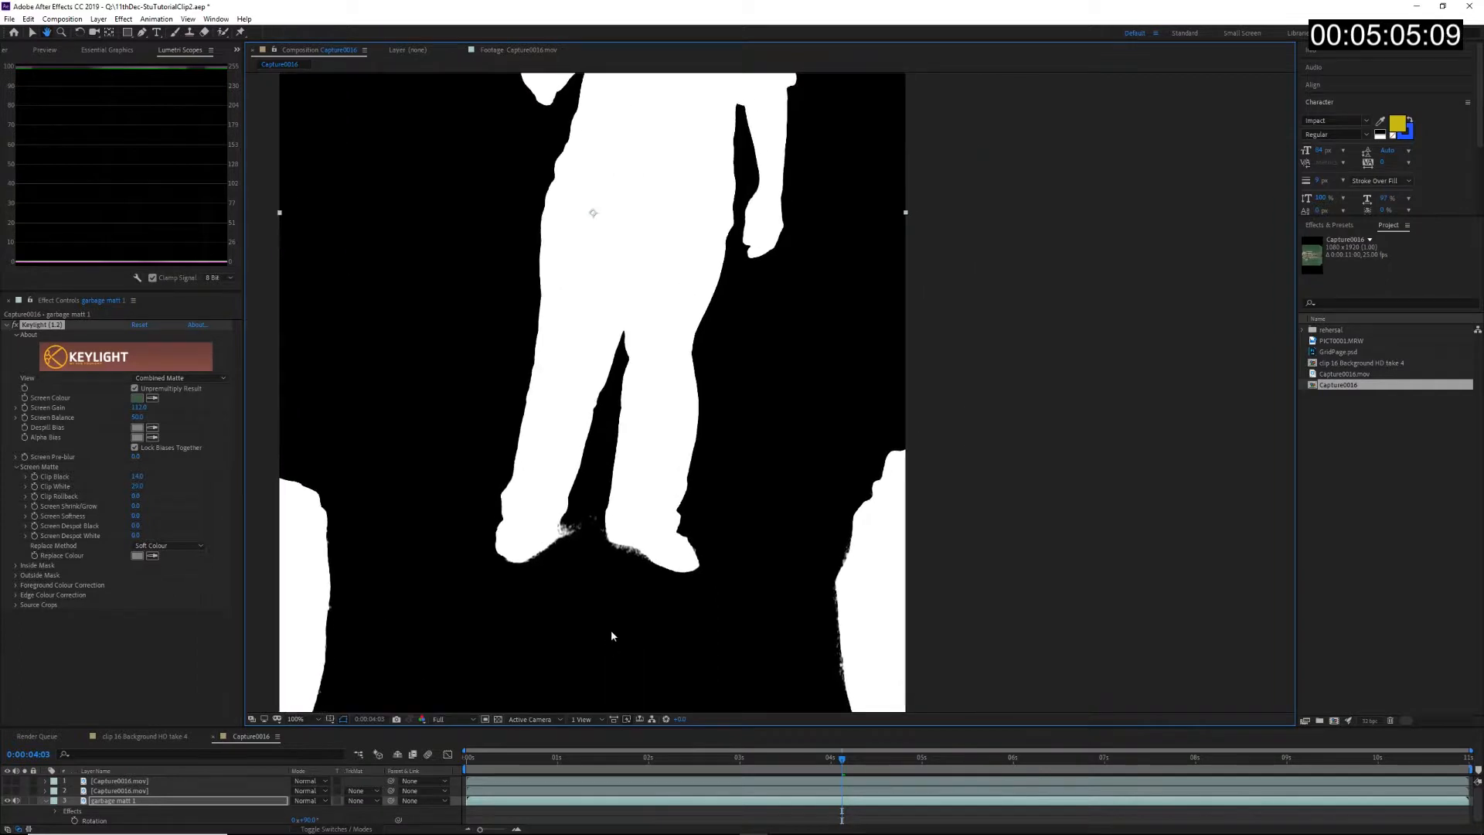
Step: Fine-tune Clip White and try a Keylight Screen Gain of 140 to reduce the residue between the performer's feet
drag(138, 487, 136, 486)
click(137, 407)
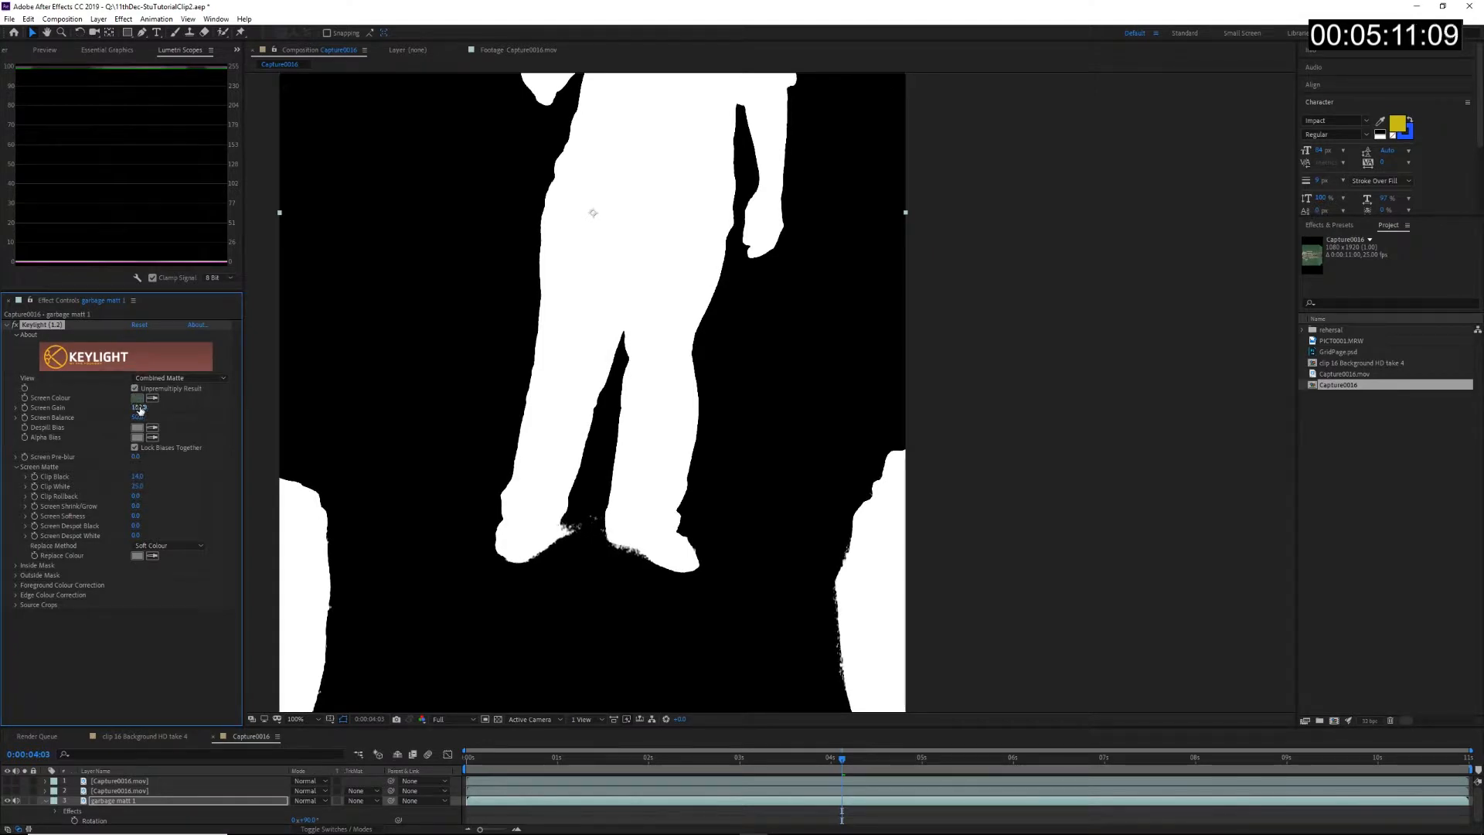
text(140)
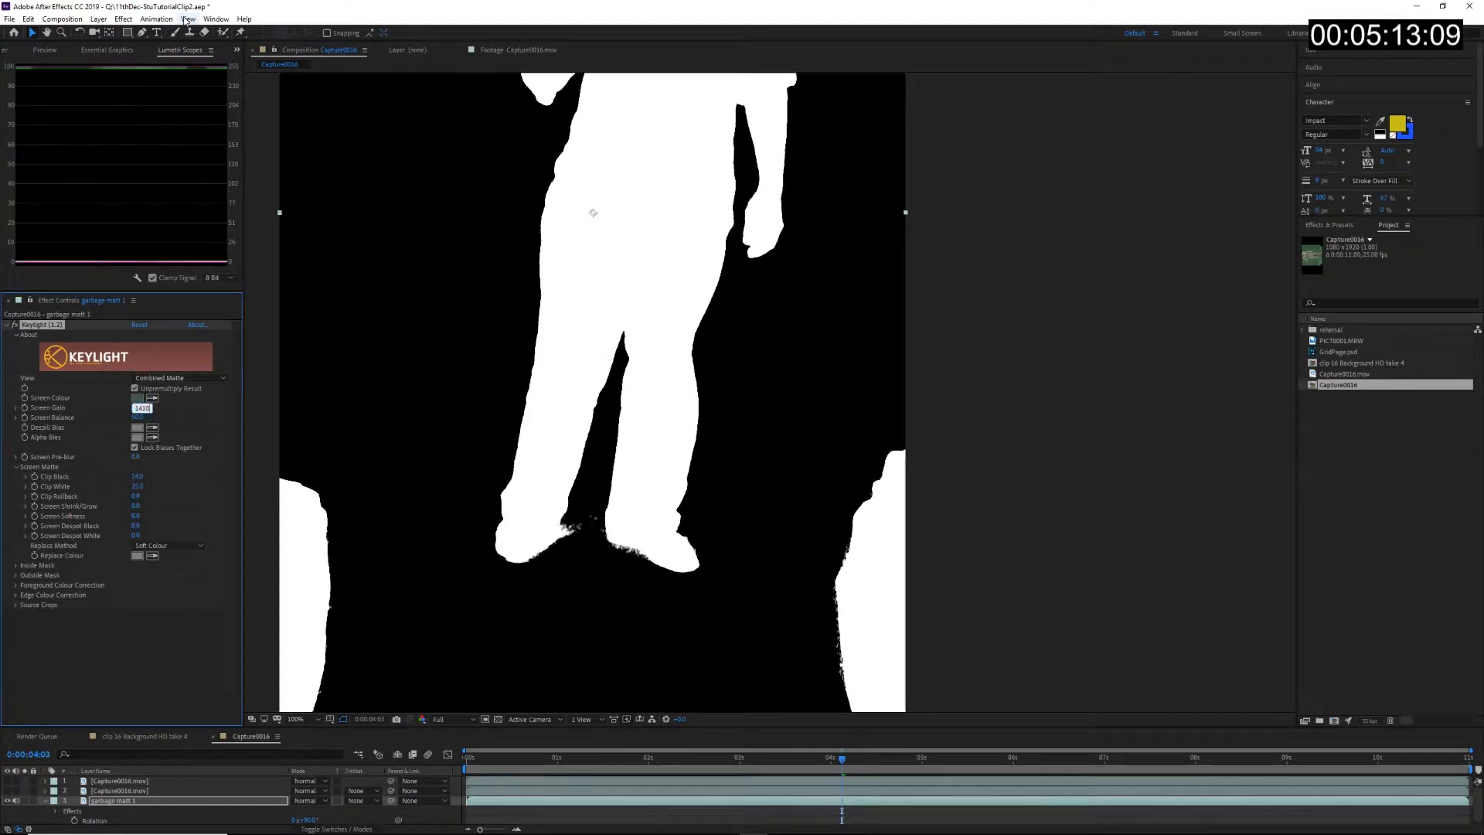
key(Return)
key(h)
drag(715, 234, 620, 366)
key(v)
Step: Raise Keylight's Screen Balance to about 64, readjust the Screen Matte clipping, and review the whole silhouette
mouse_move(142, 419)
mouse_down()
mouse_move(116, 419)
mouse_move(148, 423)
mouse_up()
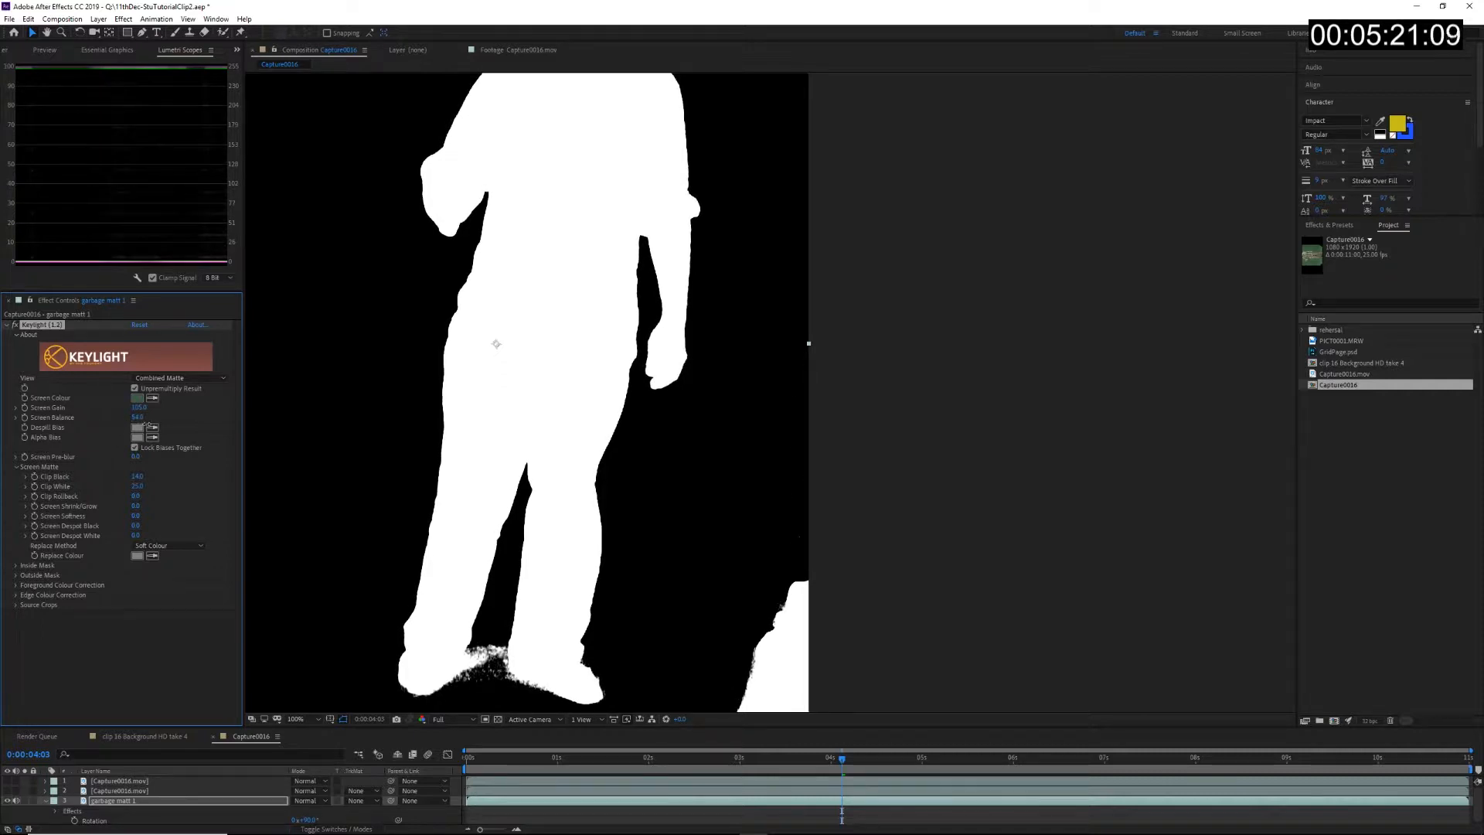
drag(152, 487, 142, 477)
drag(497, 355, 731, 561)
key(v)
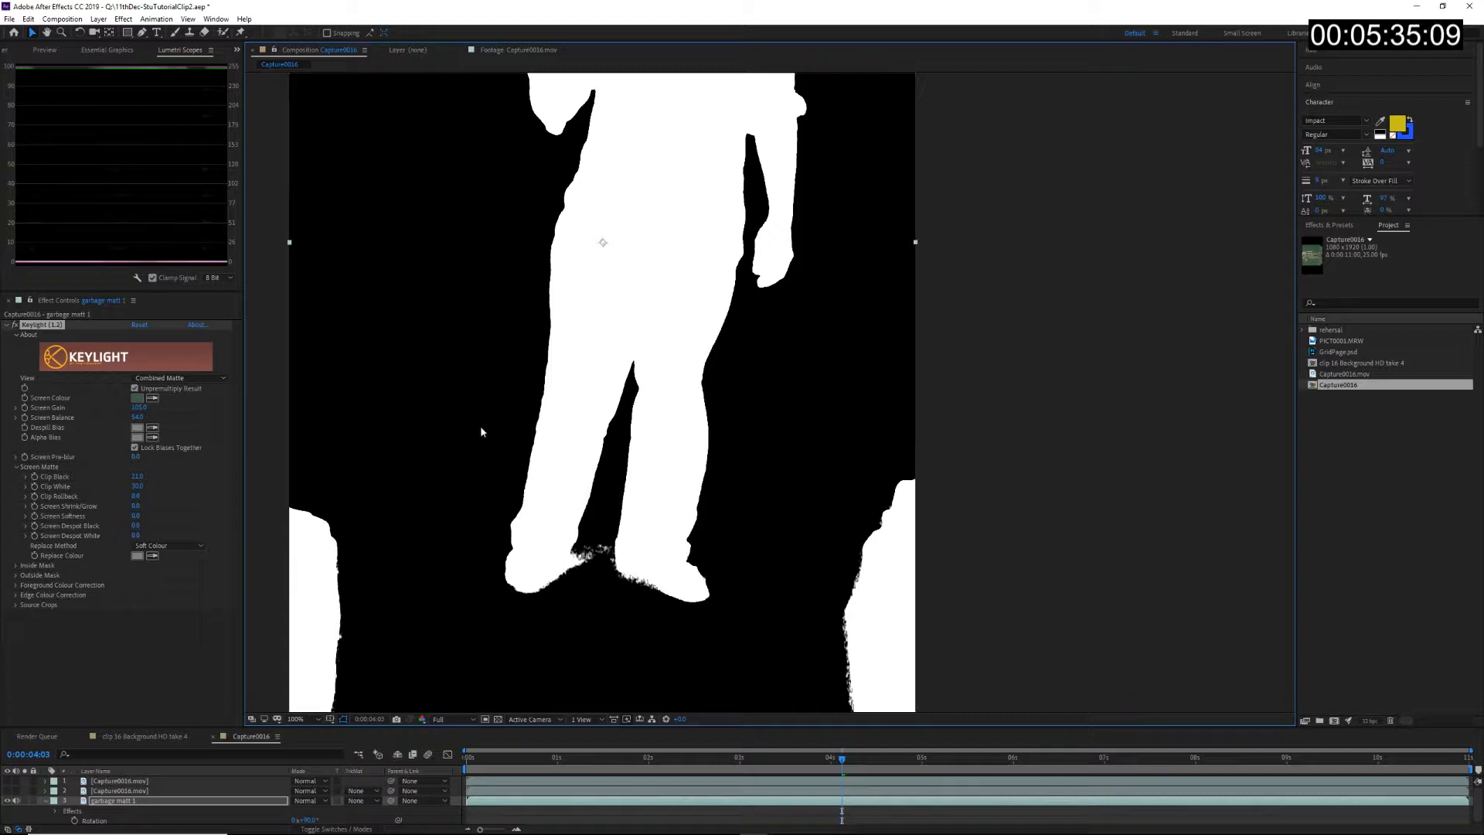
scroll(481, 430, down, 1)
drag(775, 201, 697, 359)
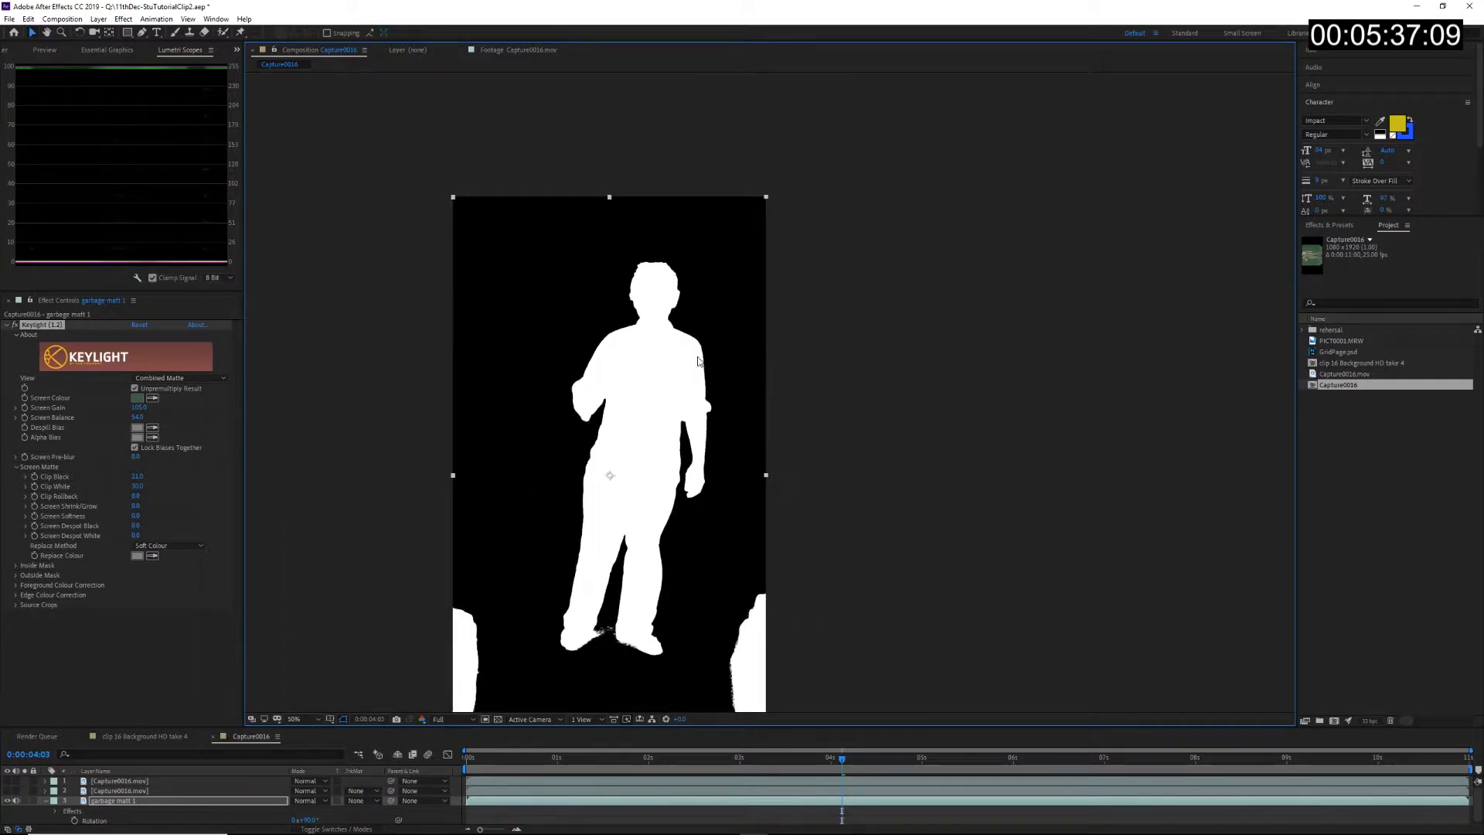
Step: Reset the Screen Matte's Clip White to 100 and lower it to about 74
click(140, 486)
text(100)
key(Return)
mouse_move(137, 486)
mouse_down()
mouse_move(116, 489)
mouse_move(133, 490)
mouse_up()
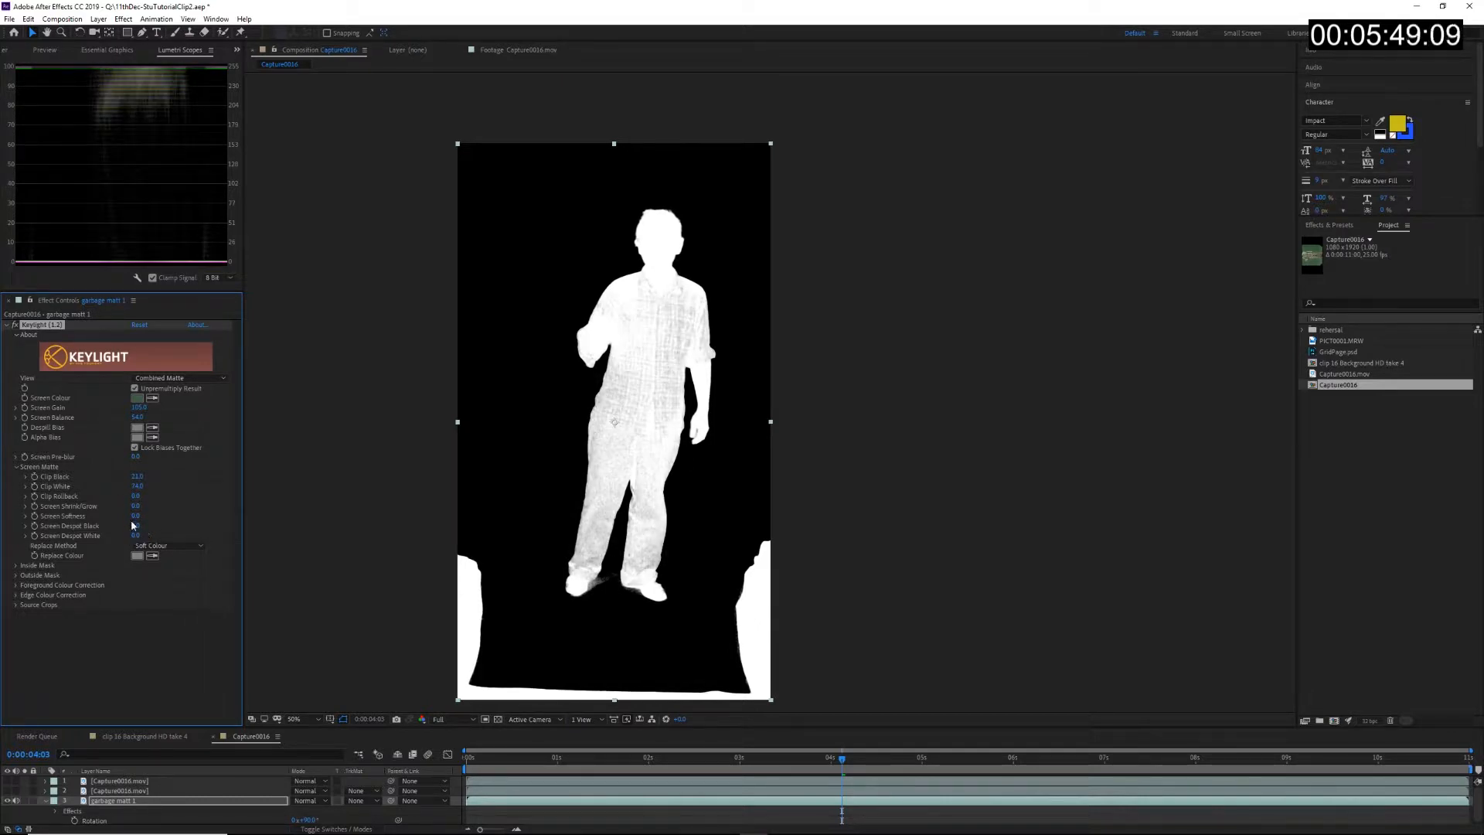
Step: Expand the matte with a Screen Shrink/Grow of 25, check it around the feet, and reduce the value to 15
click(135, 505)
text(25)
key(Return)
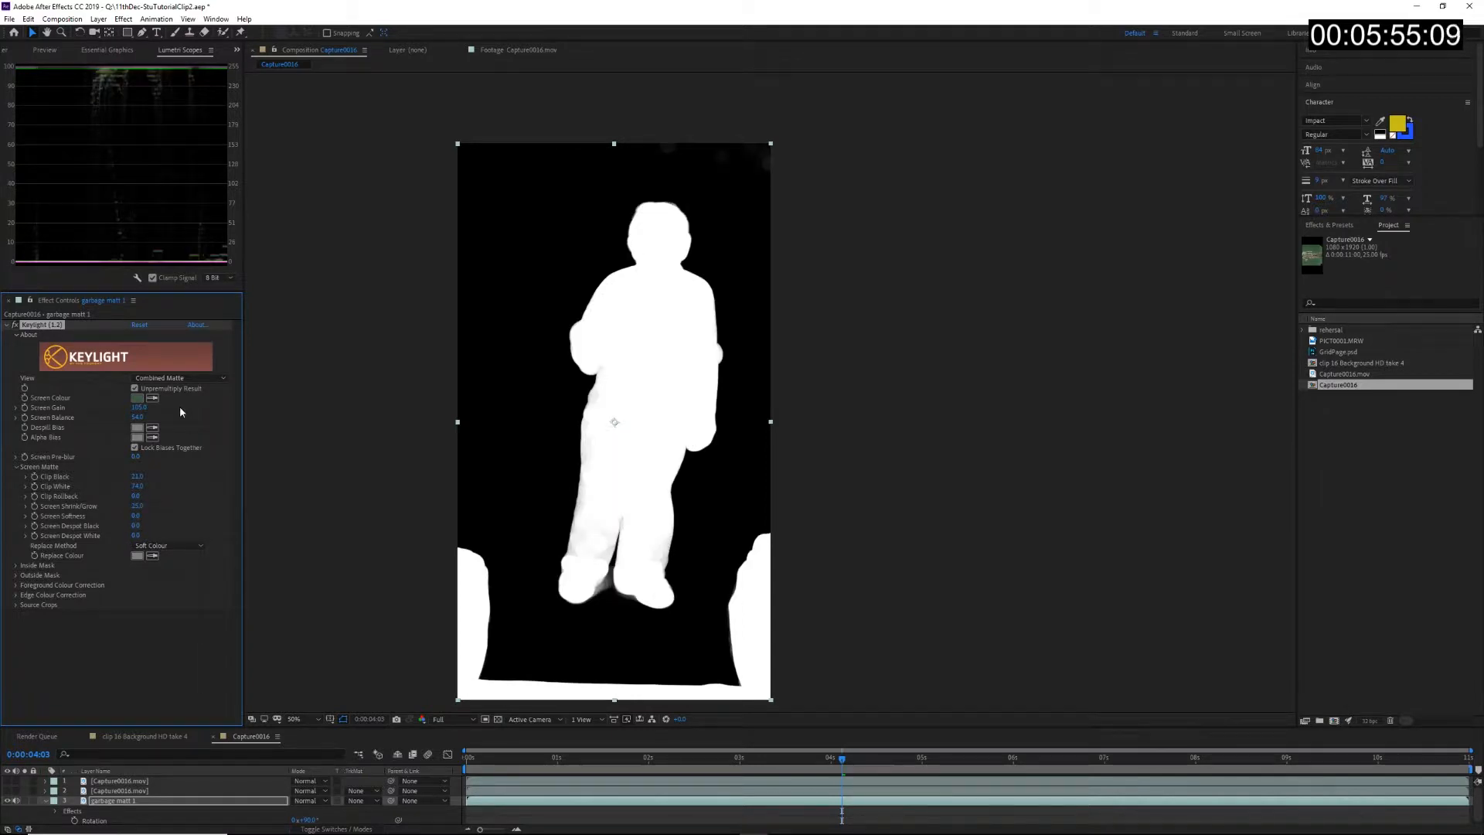
scroll(606, 530, up, 3)
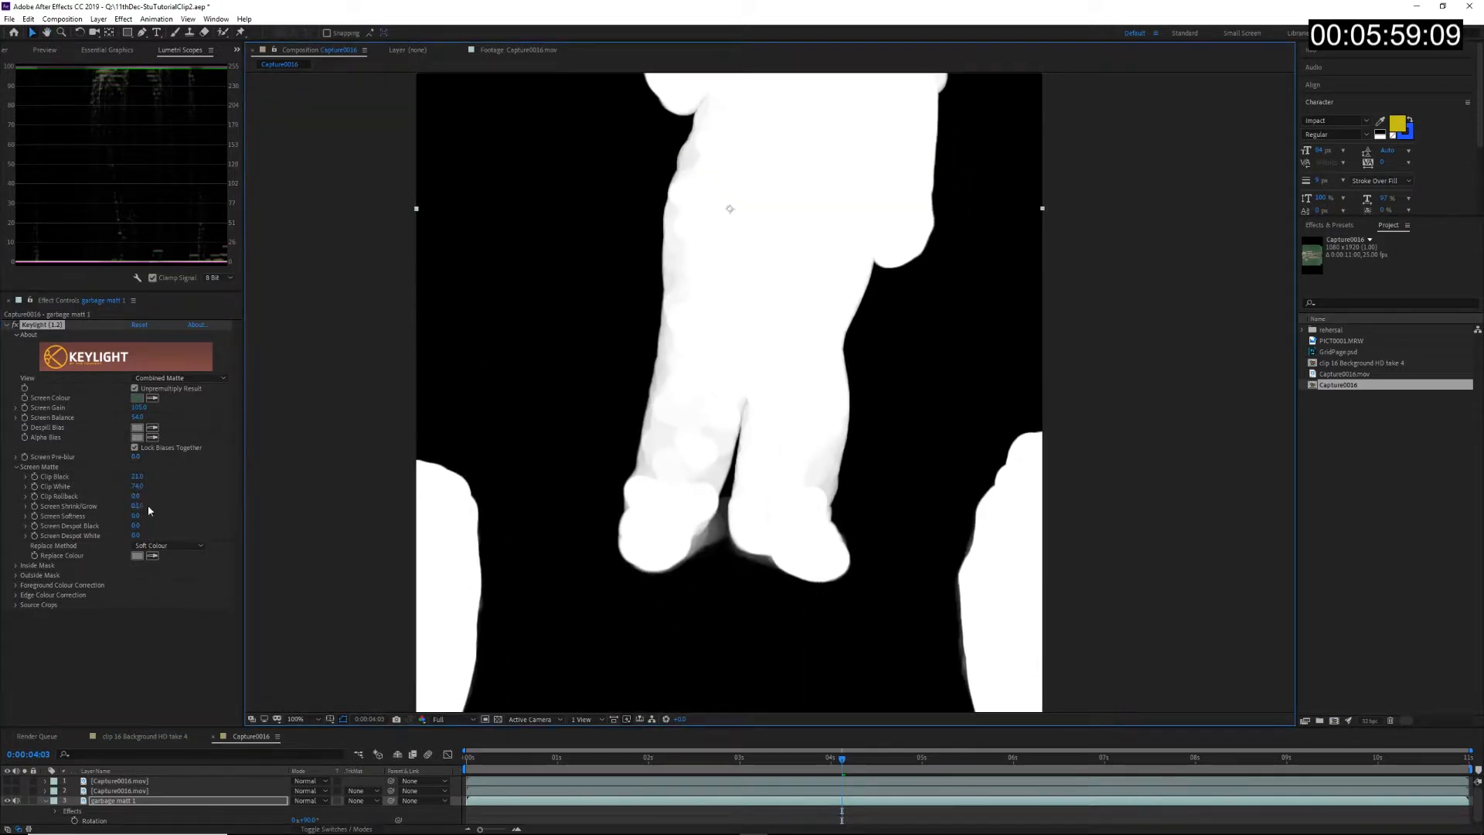
click(138, 506)
text(10)
key(Return)
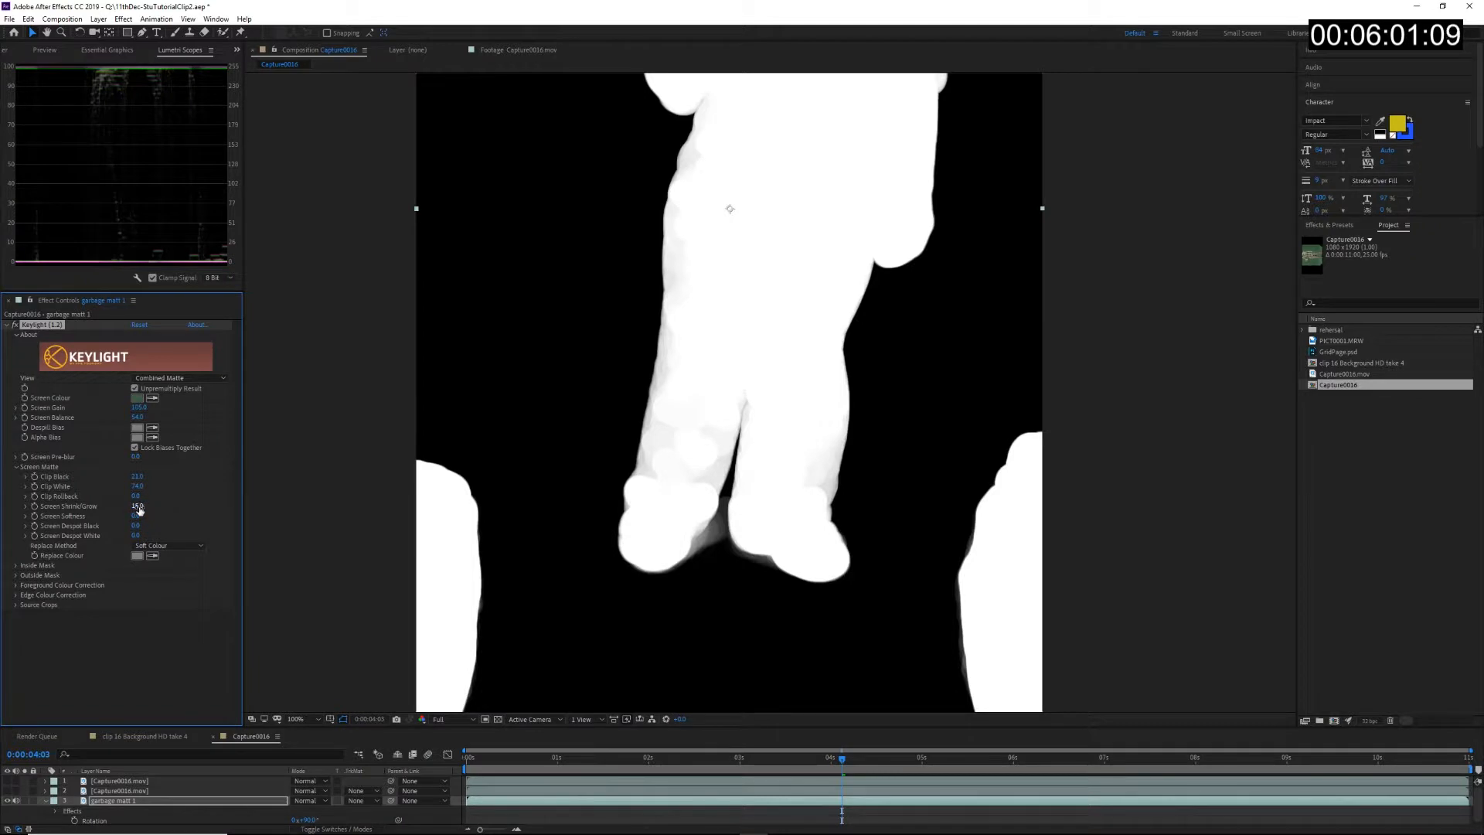
Step: Lower Clip White until the expanded silhouette is solid white, and set Clip Black to 25 to clear the backdrop specks
drag(138, 485, 128, 485)
drag(715, 359, 633, 670)
scroll(669, 568, down, 1)
drag(669, 571, 650, 526)
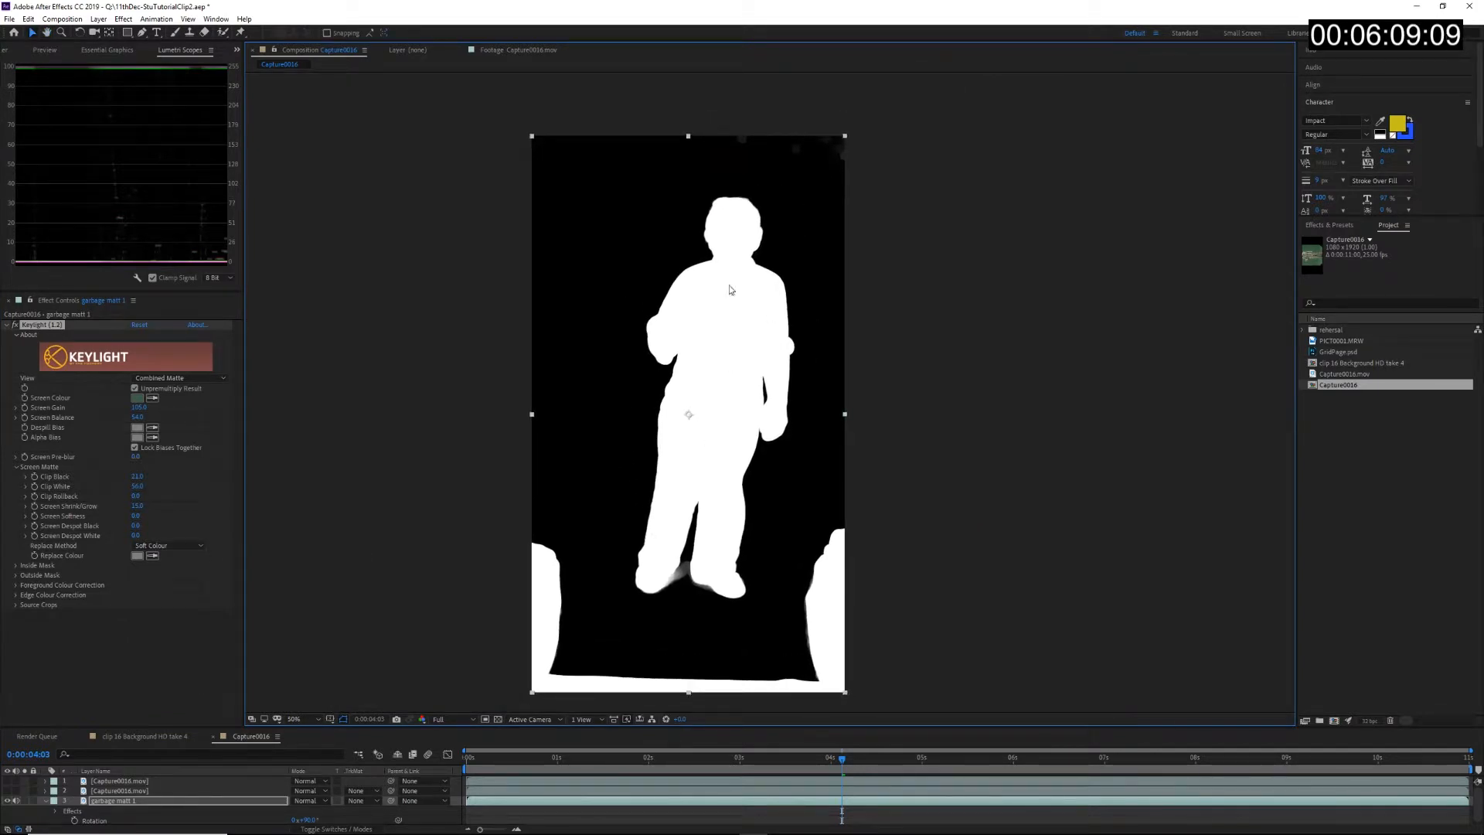
click(137, 478)
text(45)
key(Return)
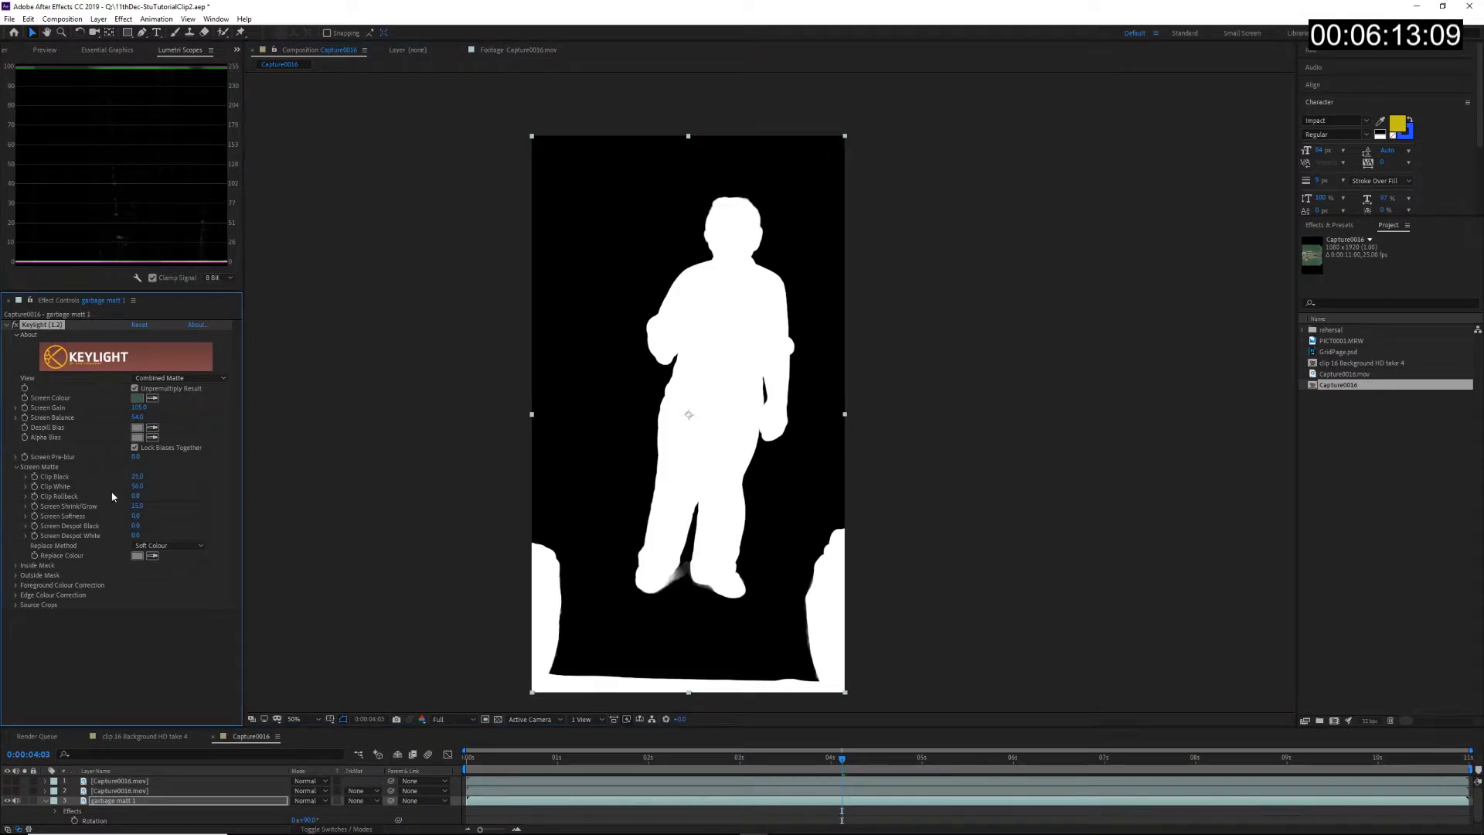
drag(530, 607, 510, 575)
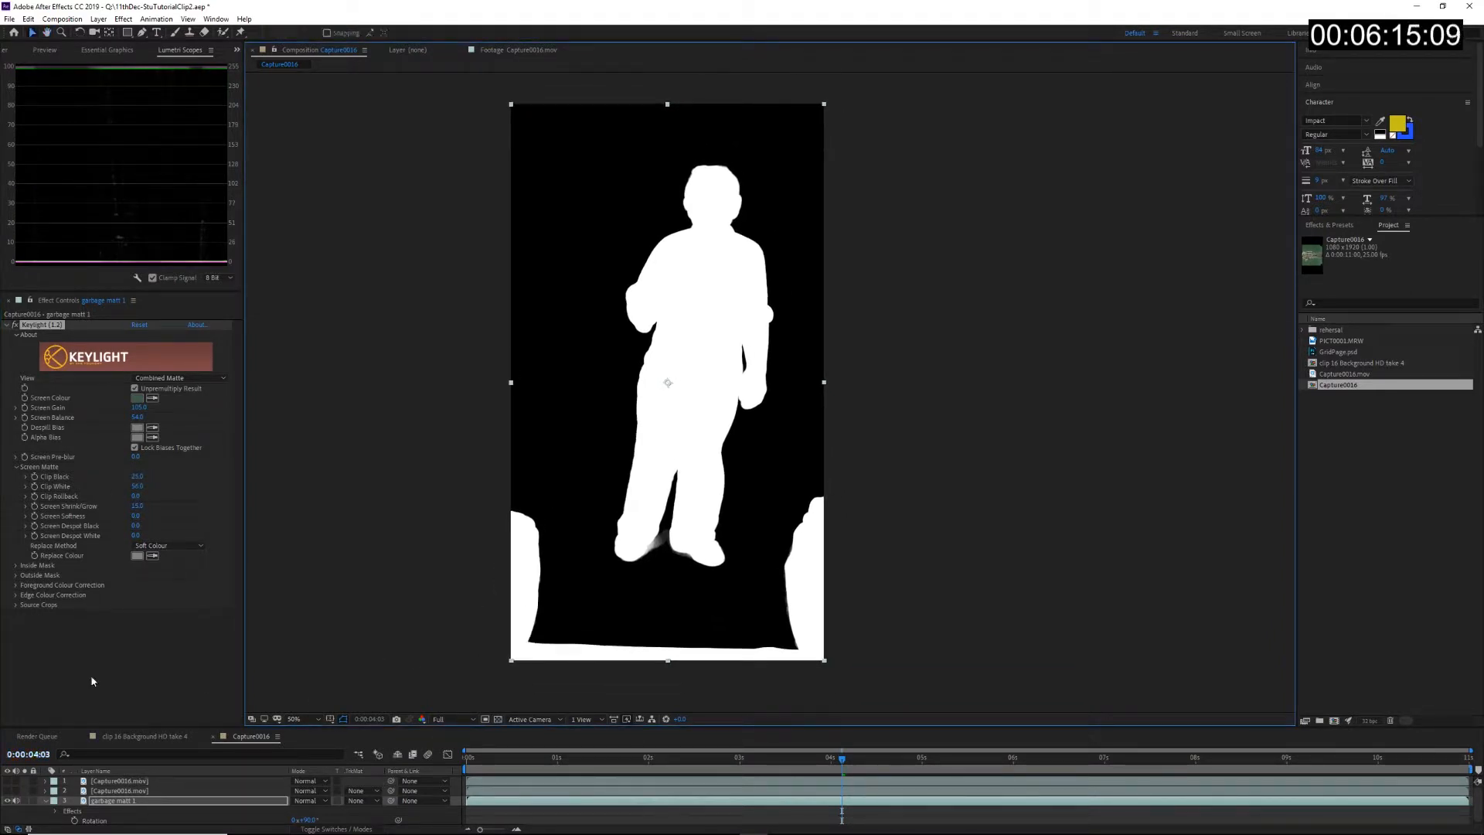
Step: Set Keylight's view to Intermediate Result and inspect the garbage matte's outline around the performer from head to feet
click(182, 378)
click(180, 504)
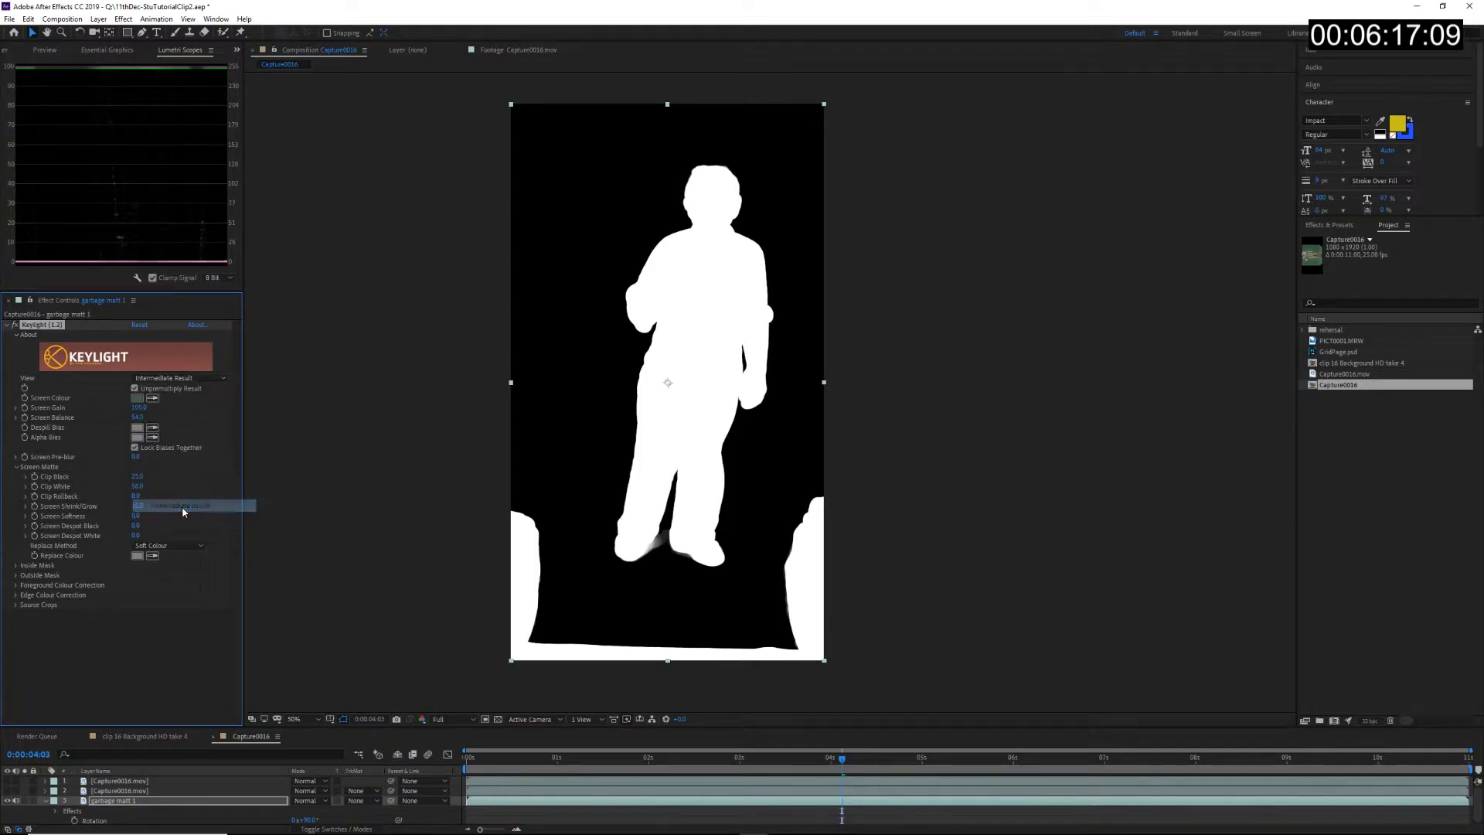
key(period)
scroll(722, 456, down, 2)
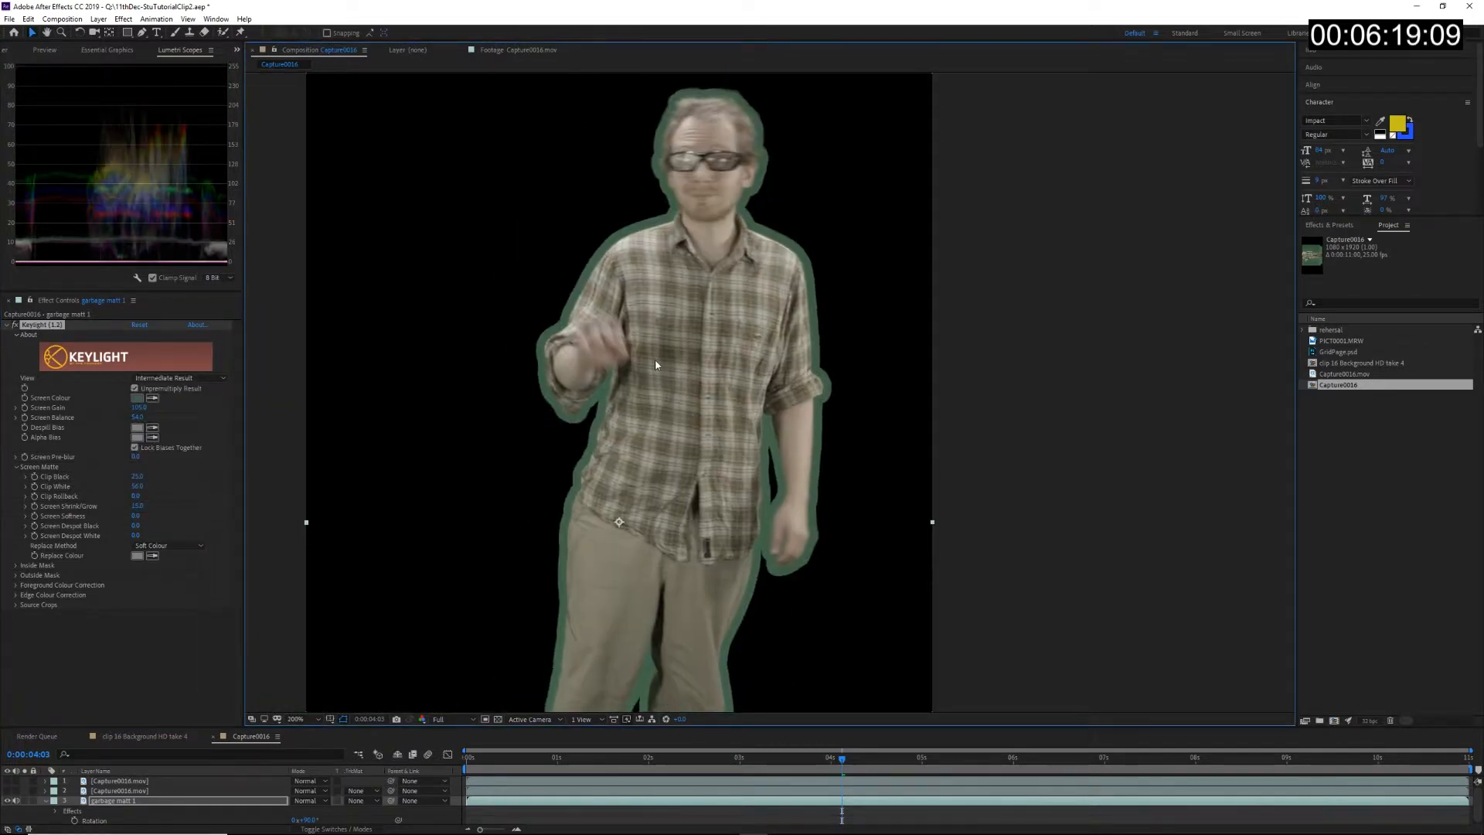
scroll(656, 358, up, 4)
drag(630, 422, 837, 137)
scroll(661, 541, down, 1)
drag(704, 644, 851, 268)
drag(822, 562, 650, 719)
scroll(706, 537, down, 2)
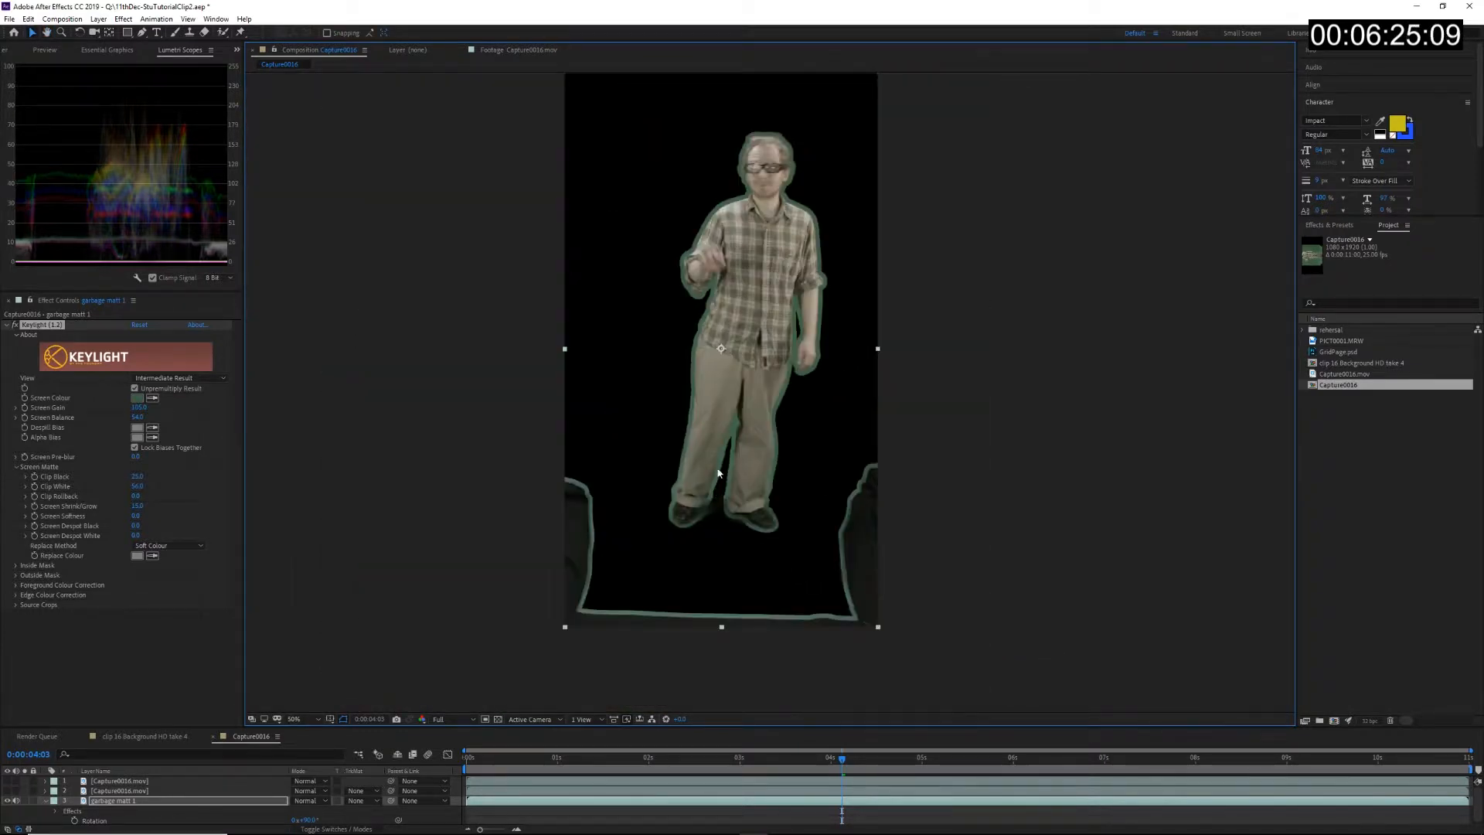
Step: Hide the garbage matt 1 layer and rename the top Capture0016.mov layer as core matt
click(7, 802)
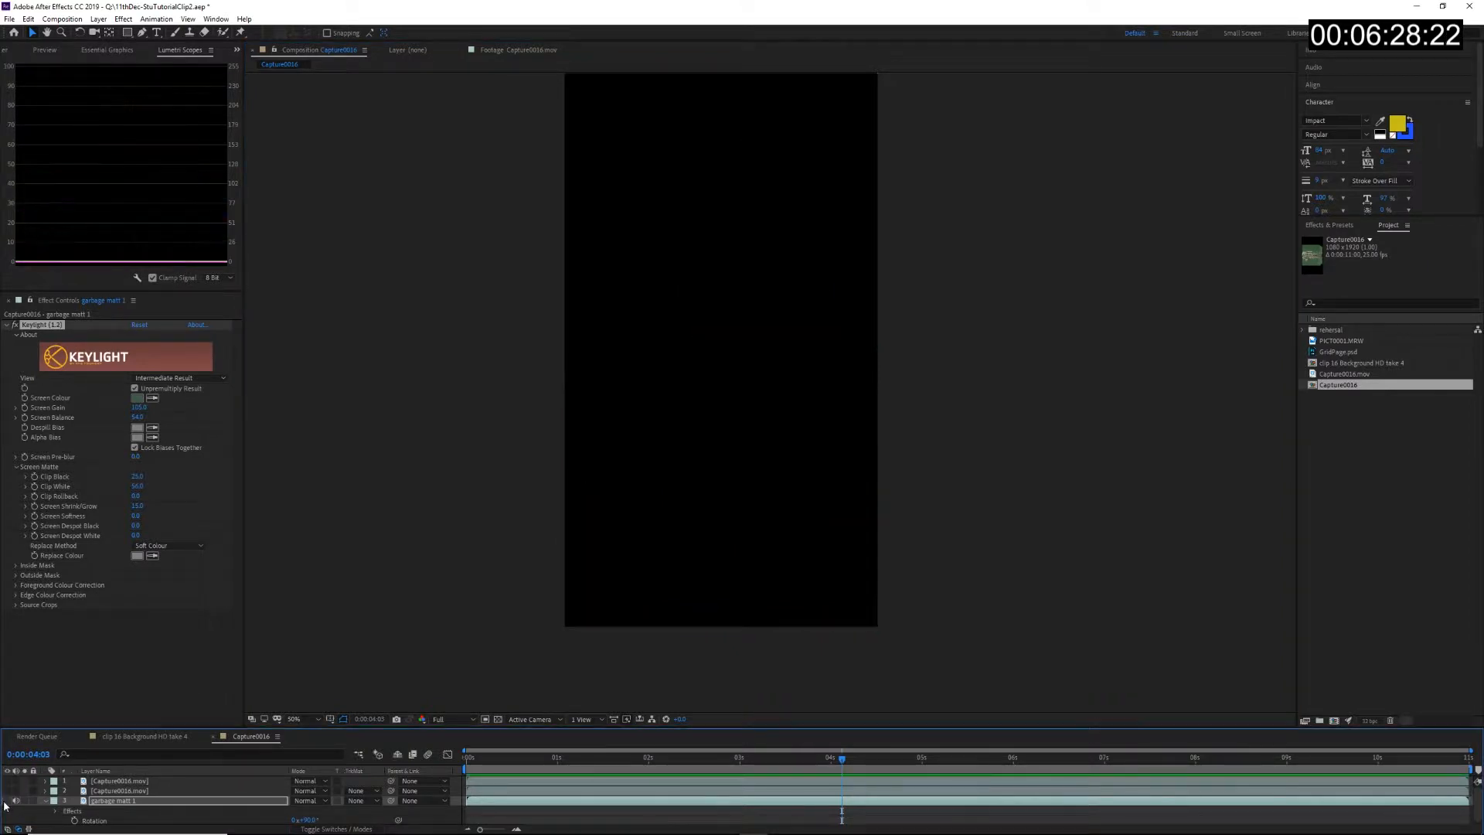
click(139, 782)
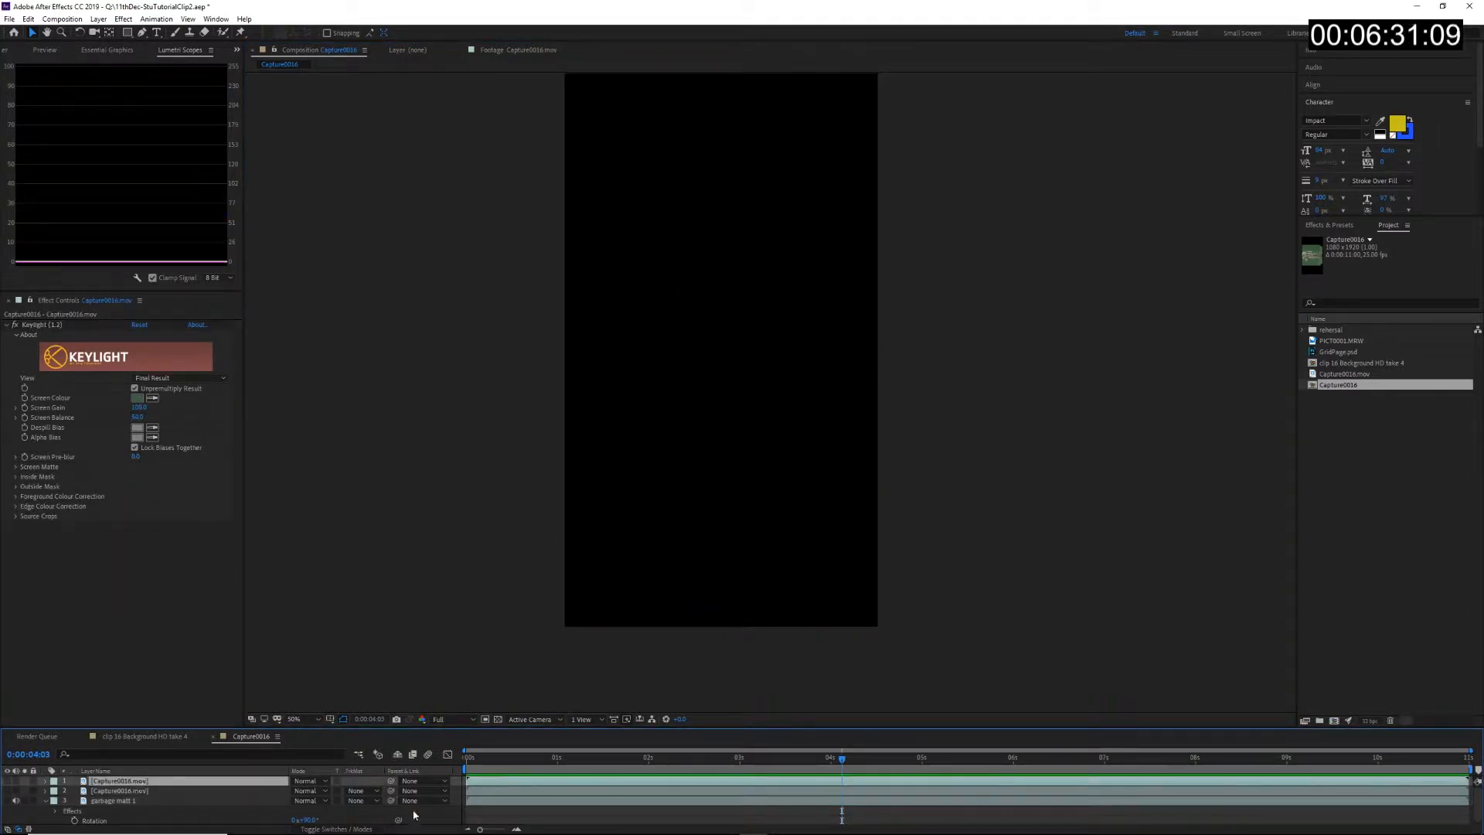
key(Return)
text(co)
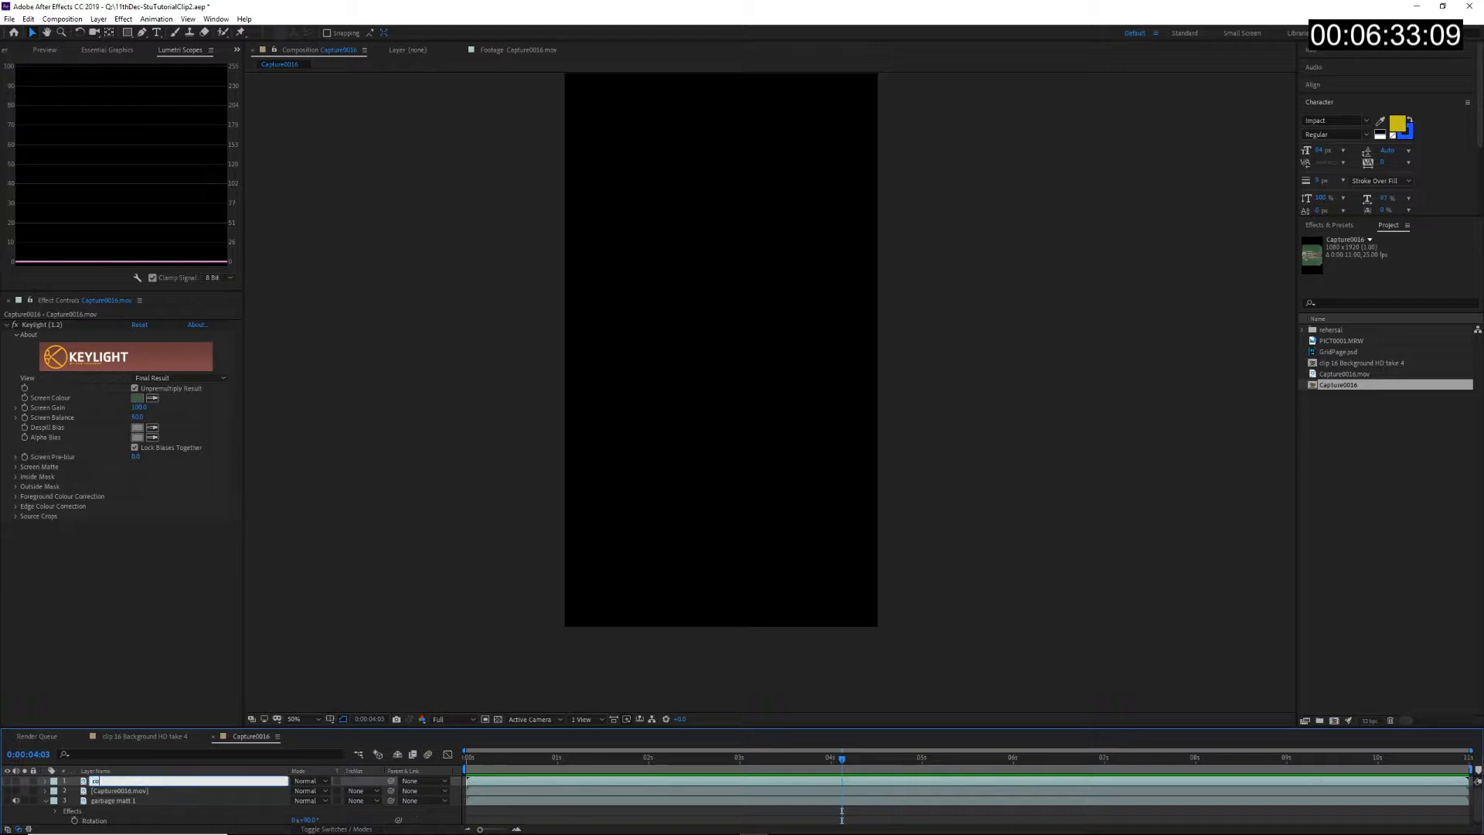
text(re matt)
key(Return)
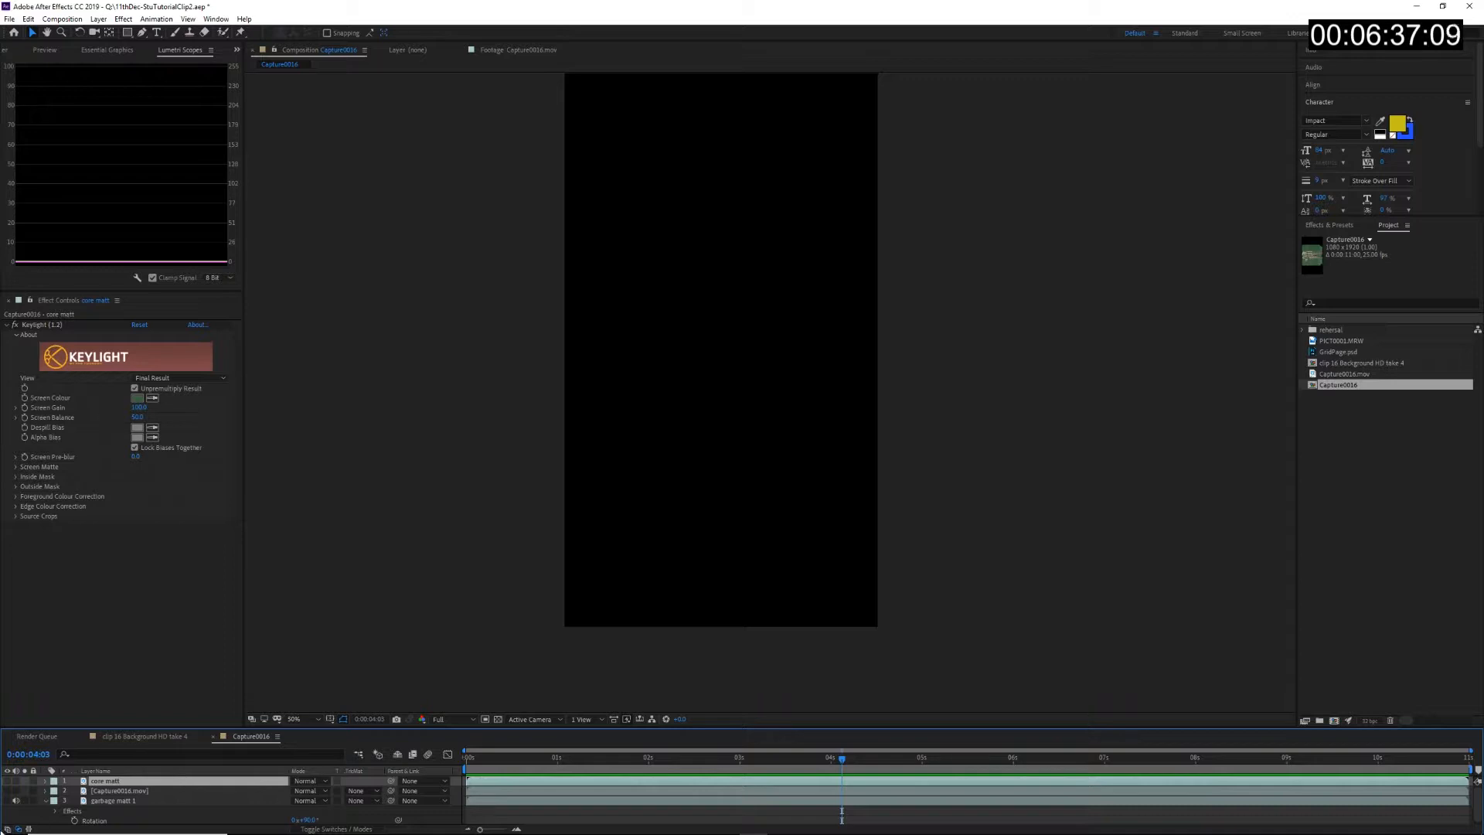
Step: Show the core matt layer by itself to inspect its key, and switch to the garbage matt 1 layer for comparison
click(7, 780)
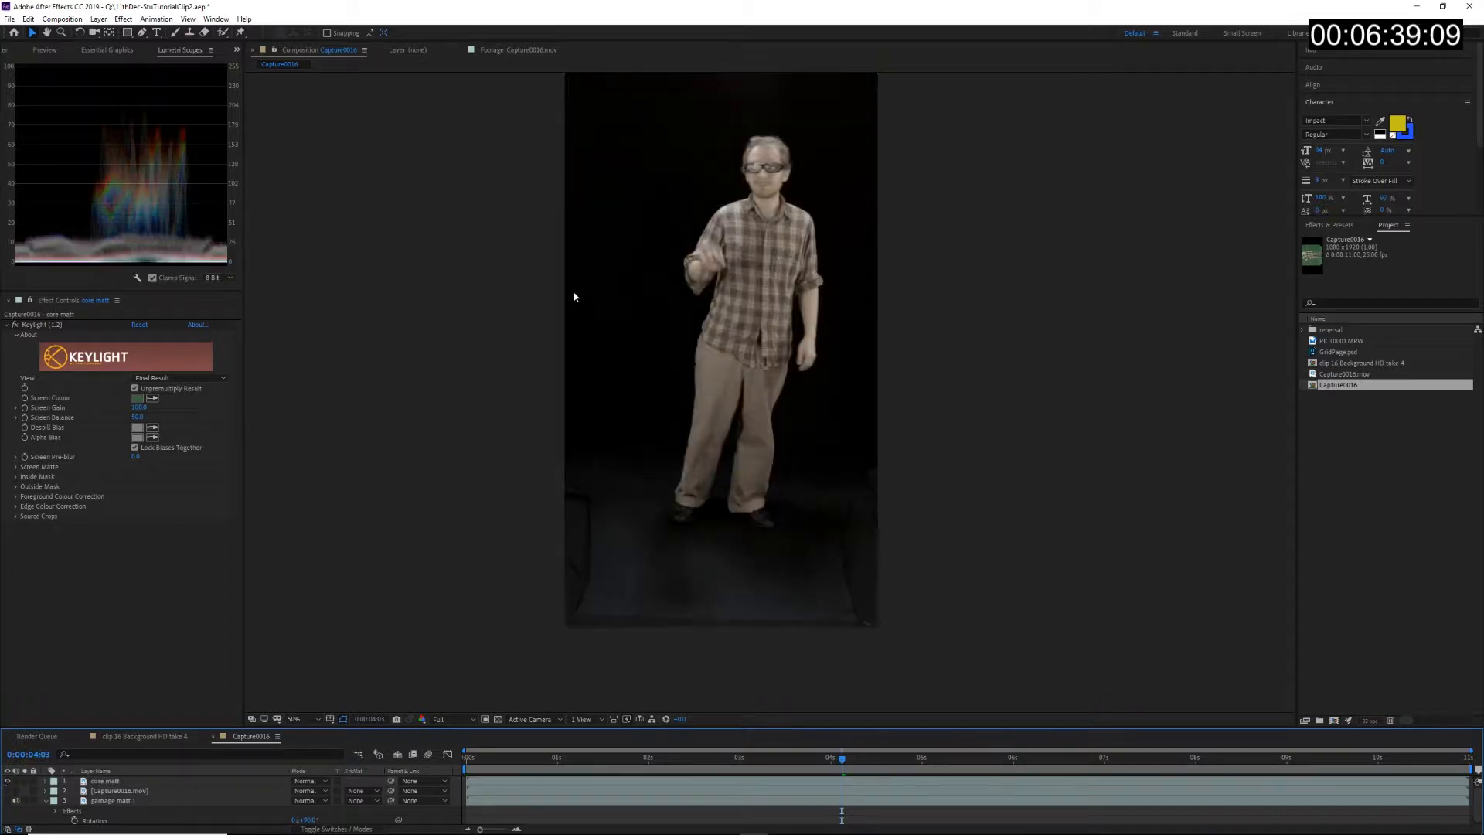
scroll(748, 275, up, 1)
drag(655, 246, 670, 478)
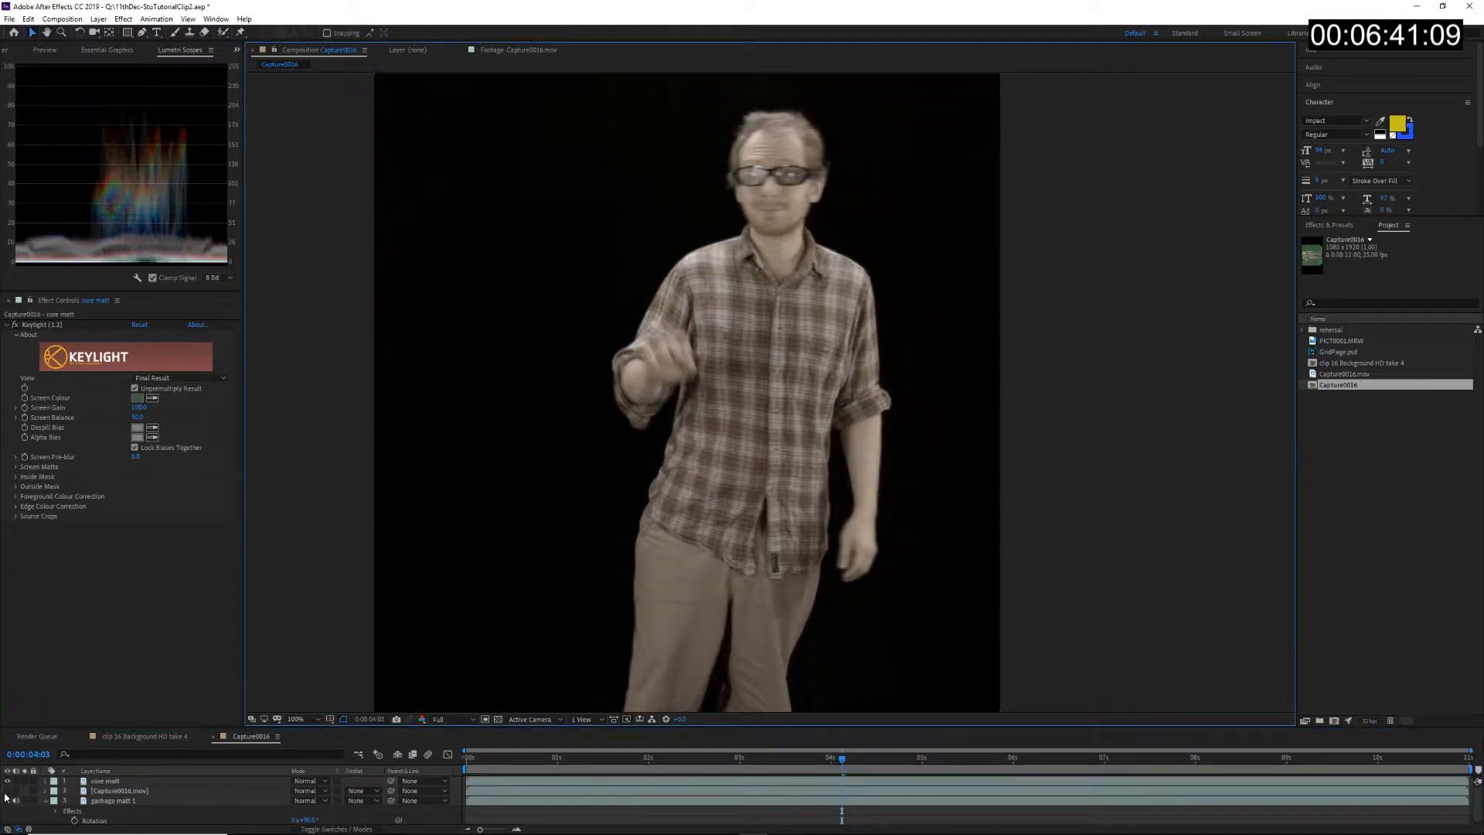
click(8, 801)
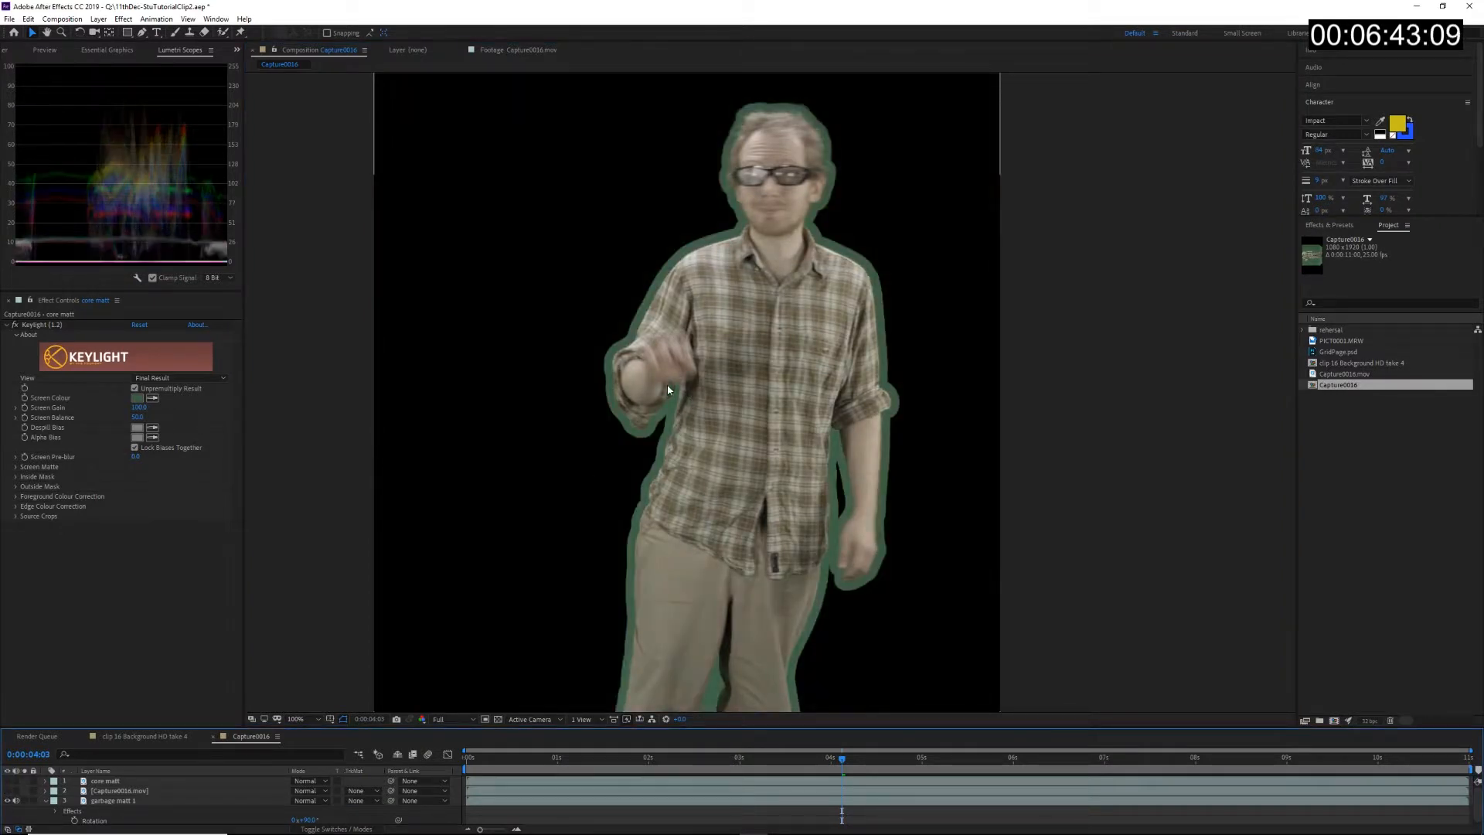
Step: Check the garbage matte's full outline, then hide the garbage matt 1 layer and show the core matt layer
scroll(633, 480, down, 1)
drag(657, 607, 630, 437)
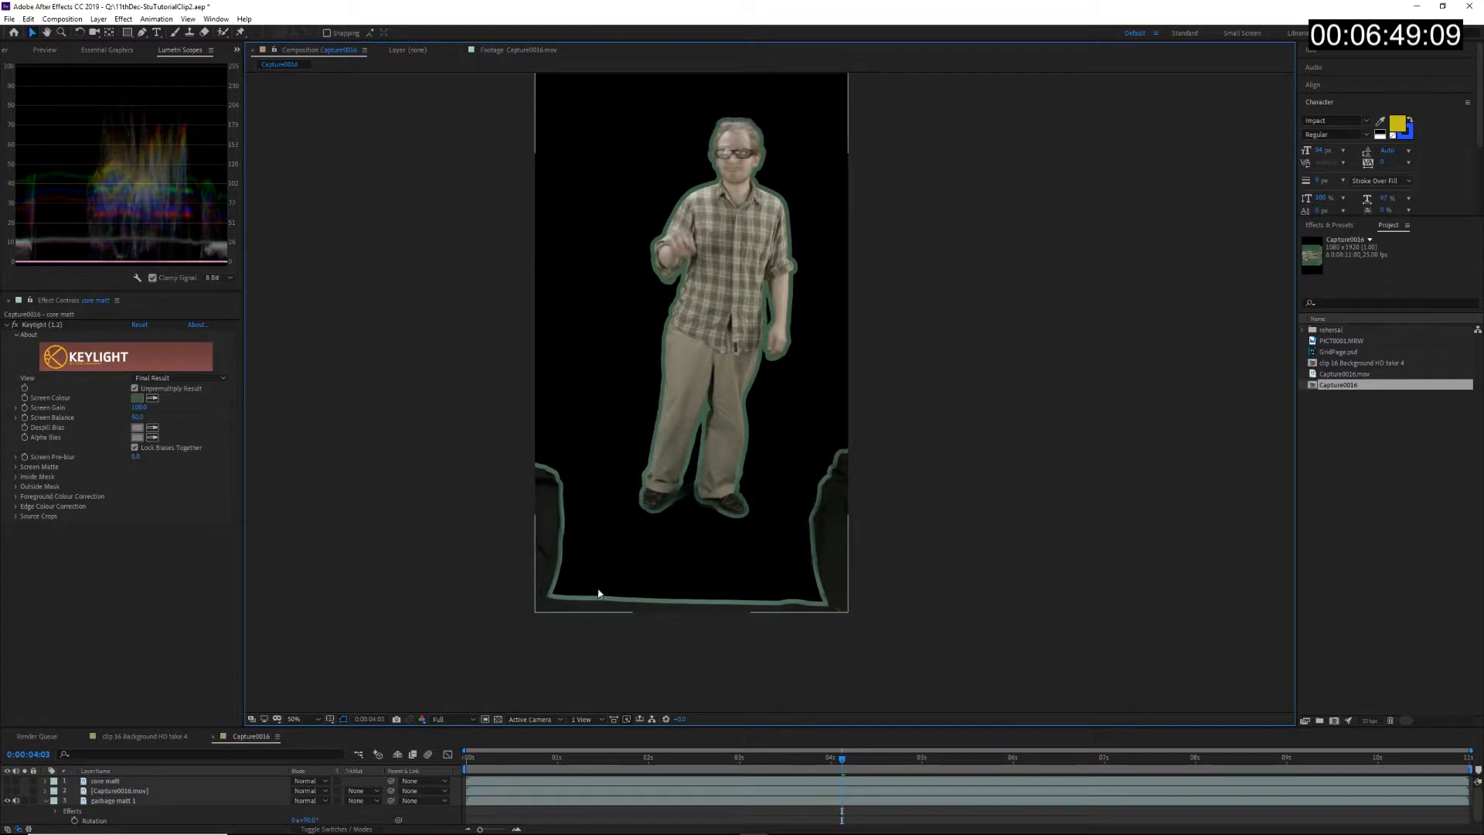
click(7, 801)
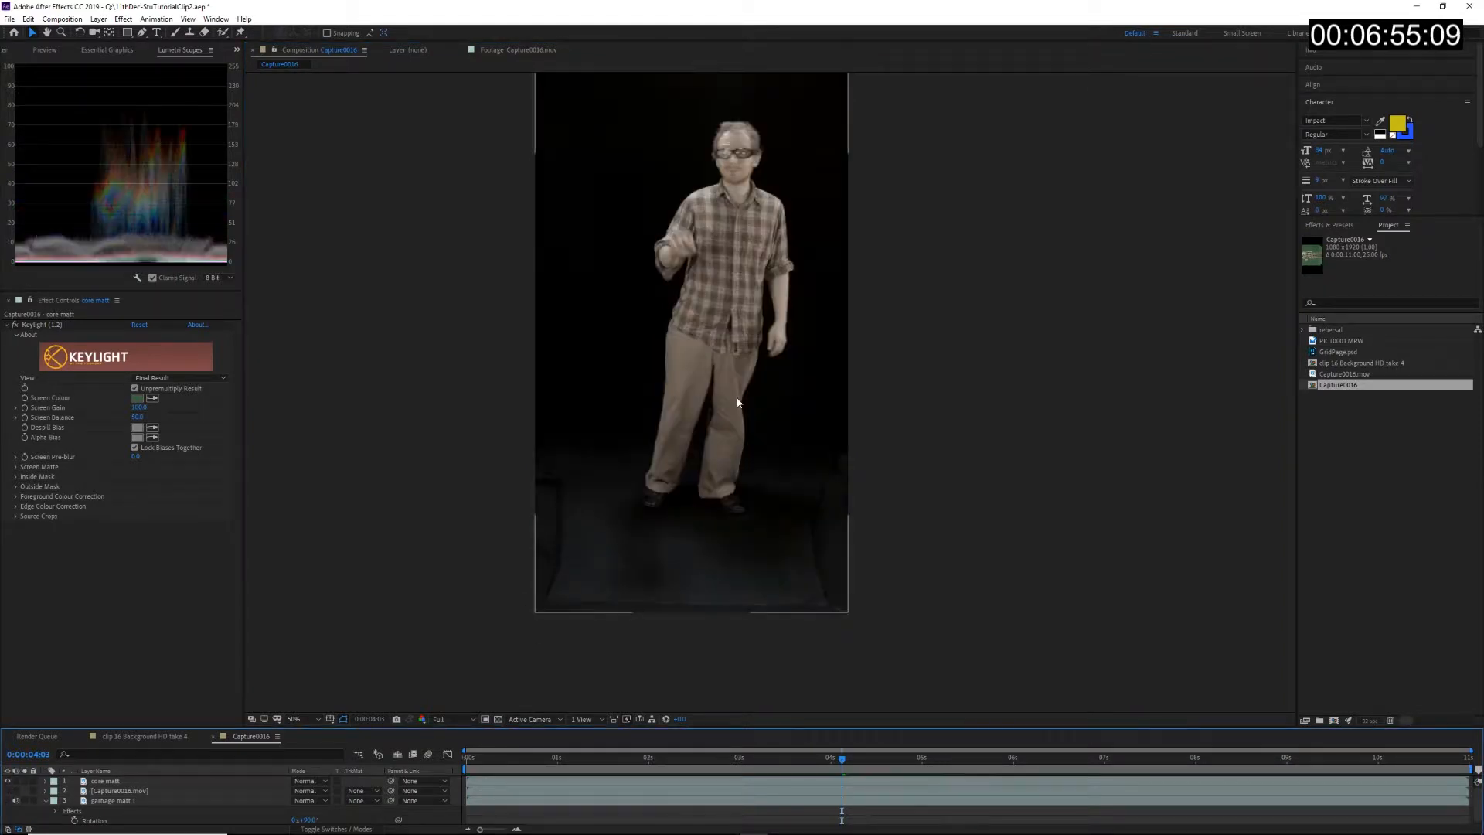
scroll(693, 382, up, 3)
drag(693, 356, 582, 536)
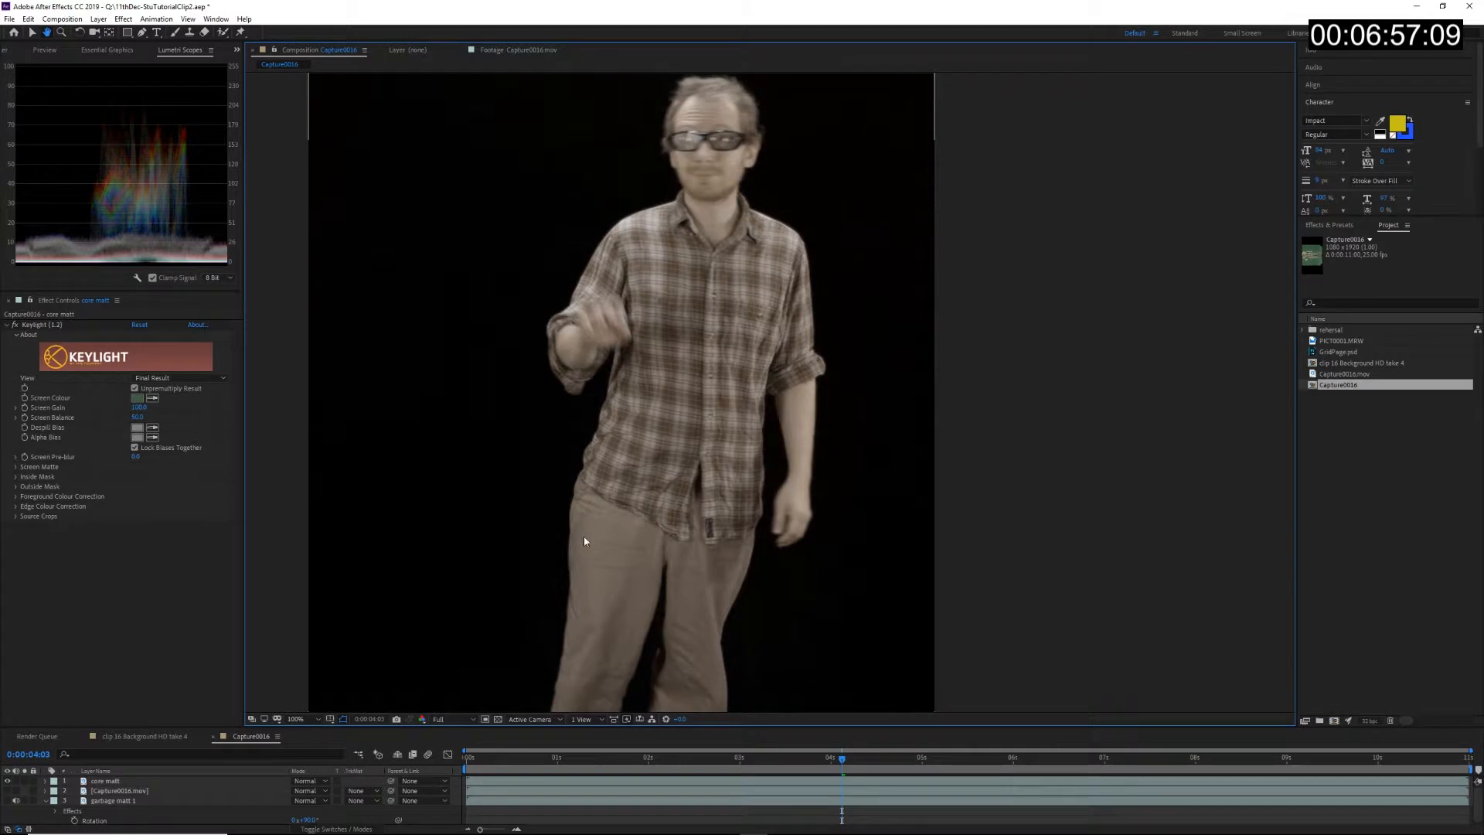
Step: Set the core matt's Screen Gain to 105 and its Keylight view to Combined Matte
click(140, 408)
text(105)
click(94, 347)
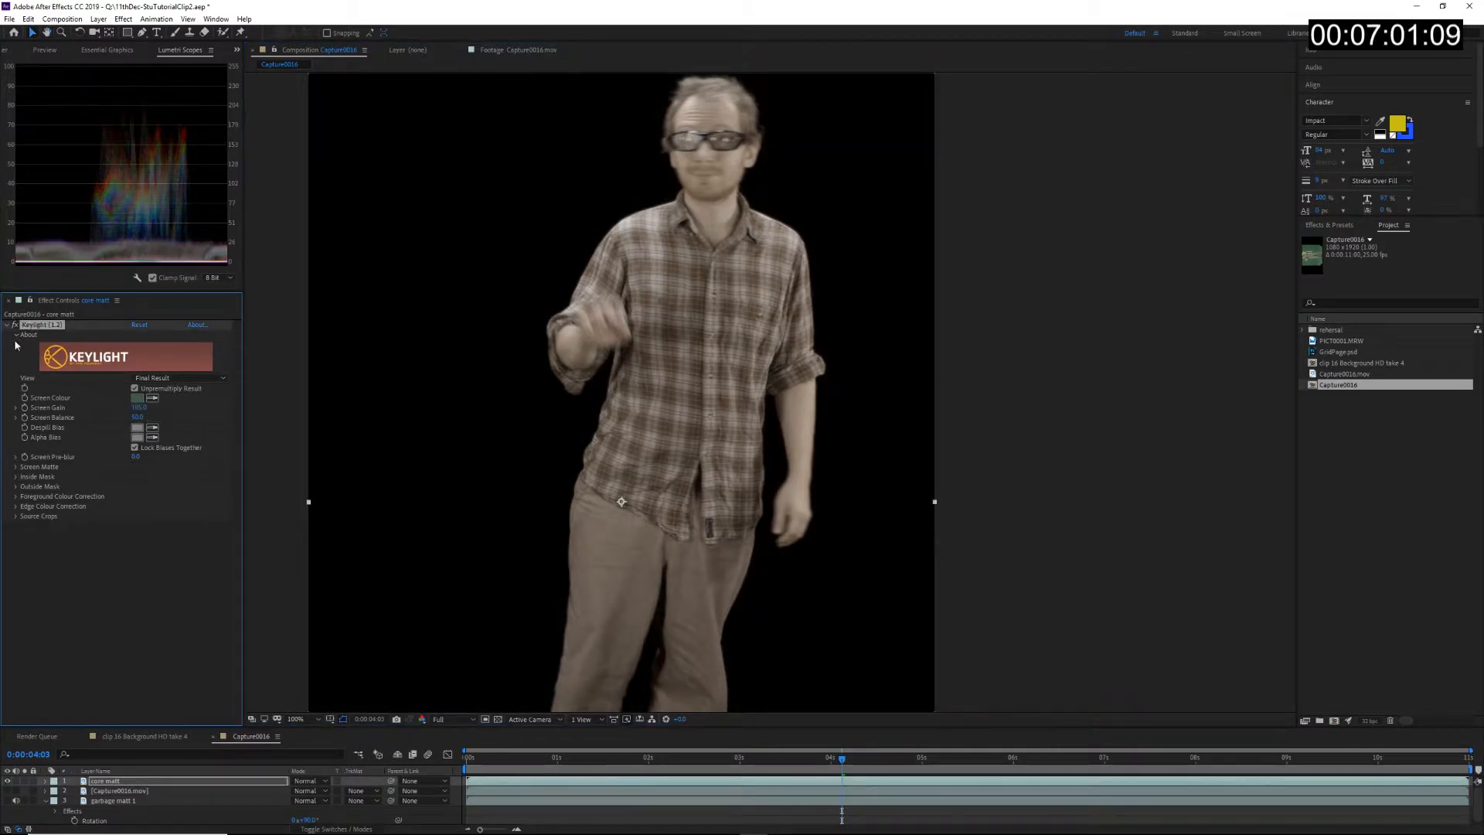
click(193, 378)
click(210, 480)
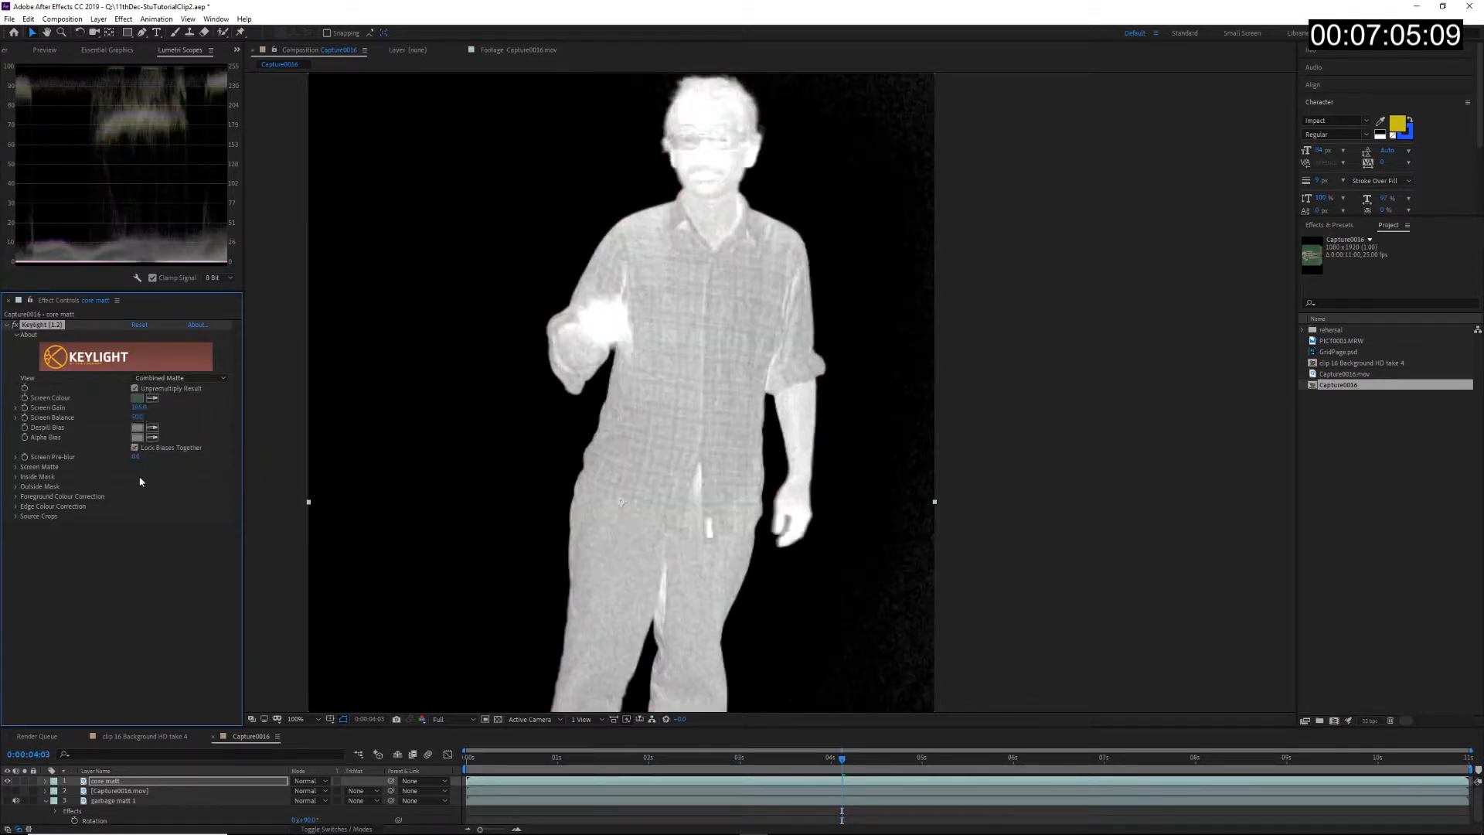
Step: Lower Clip White in the core matt's Screen Matte settings until the performer's silhouette is solid white
click(15, 468)
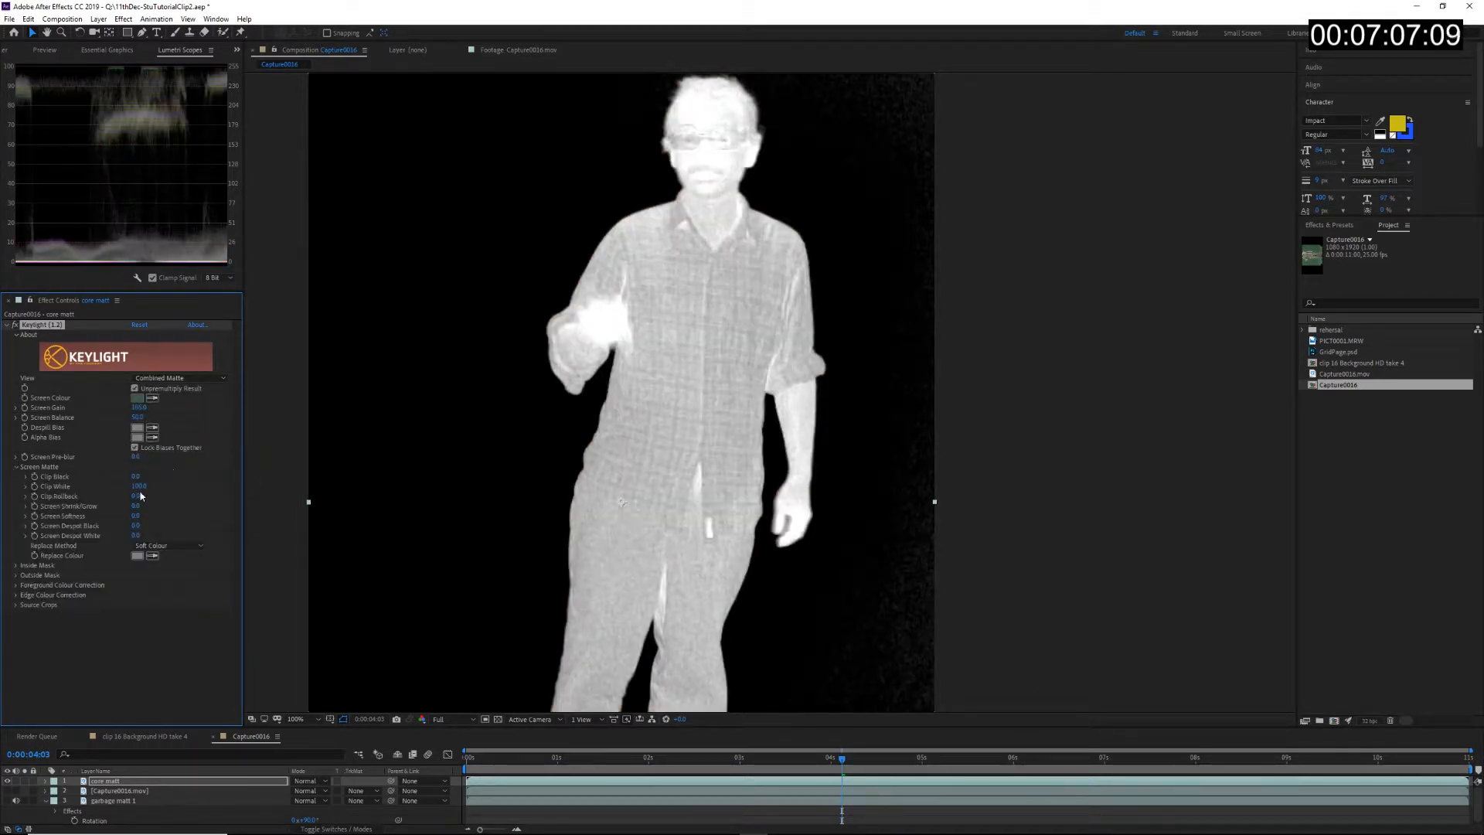
drag(139, 486, 98, 481)
click(137, 486)
key(Return)
scroll(700, 356, down, 1)
drag(671, 646, 661, 523)
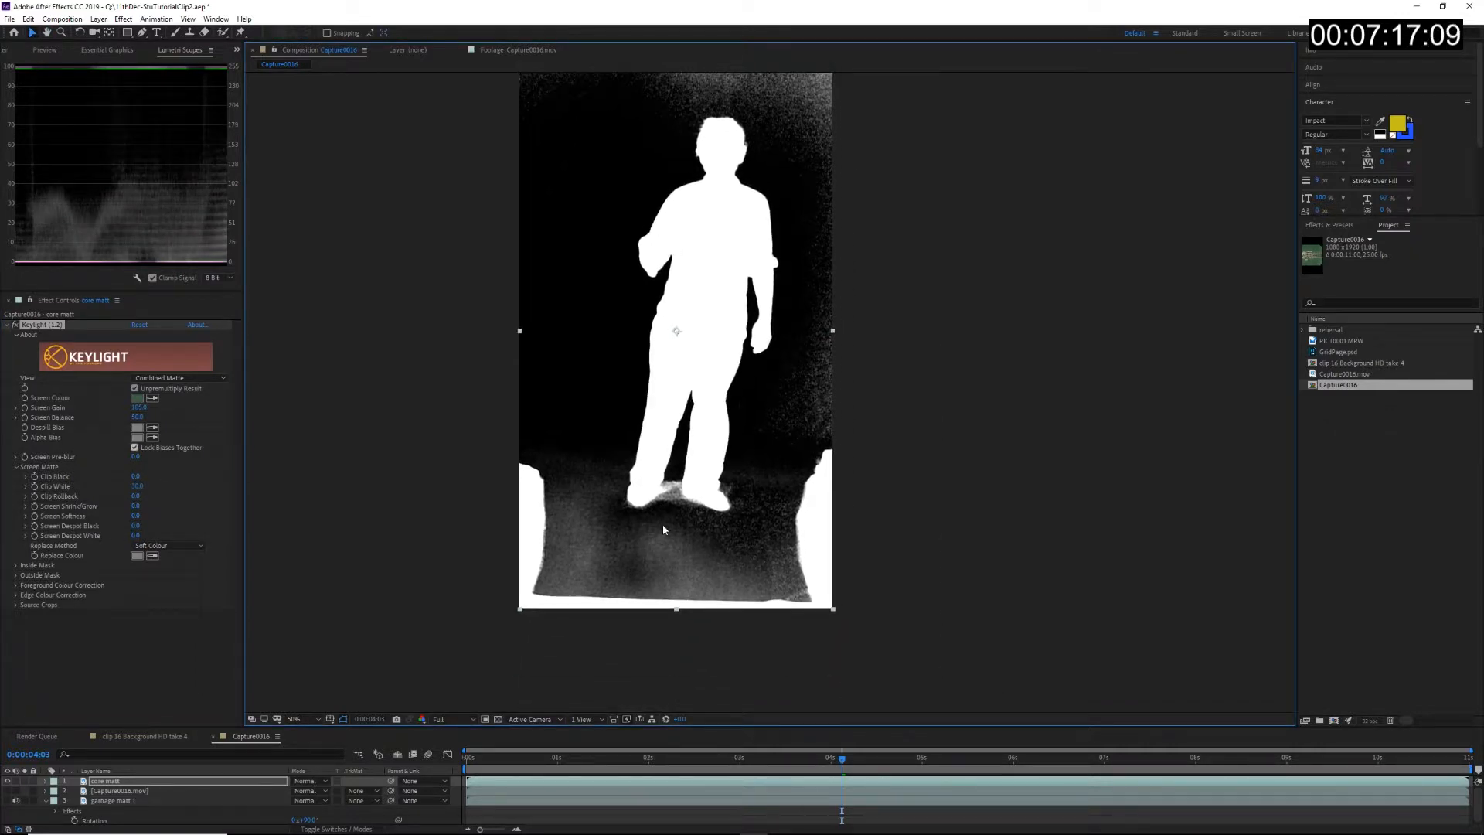
Step: Raise the core matt's Screen Balance to about 75 and check the matte over the whole frame
scroll(661, 522, up, 1)
drag(135, 416, 156, 420)
drag(666, 251, 647, 547)
scroll(629, 464, down, 1)
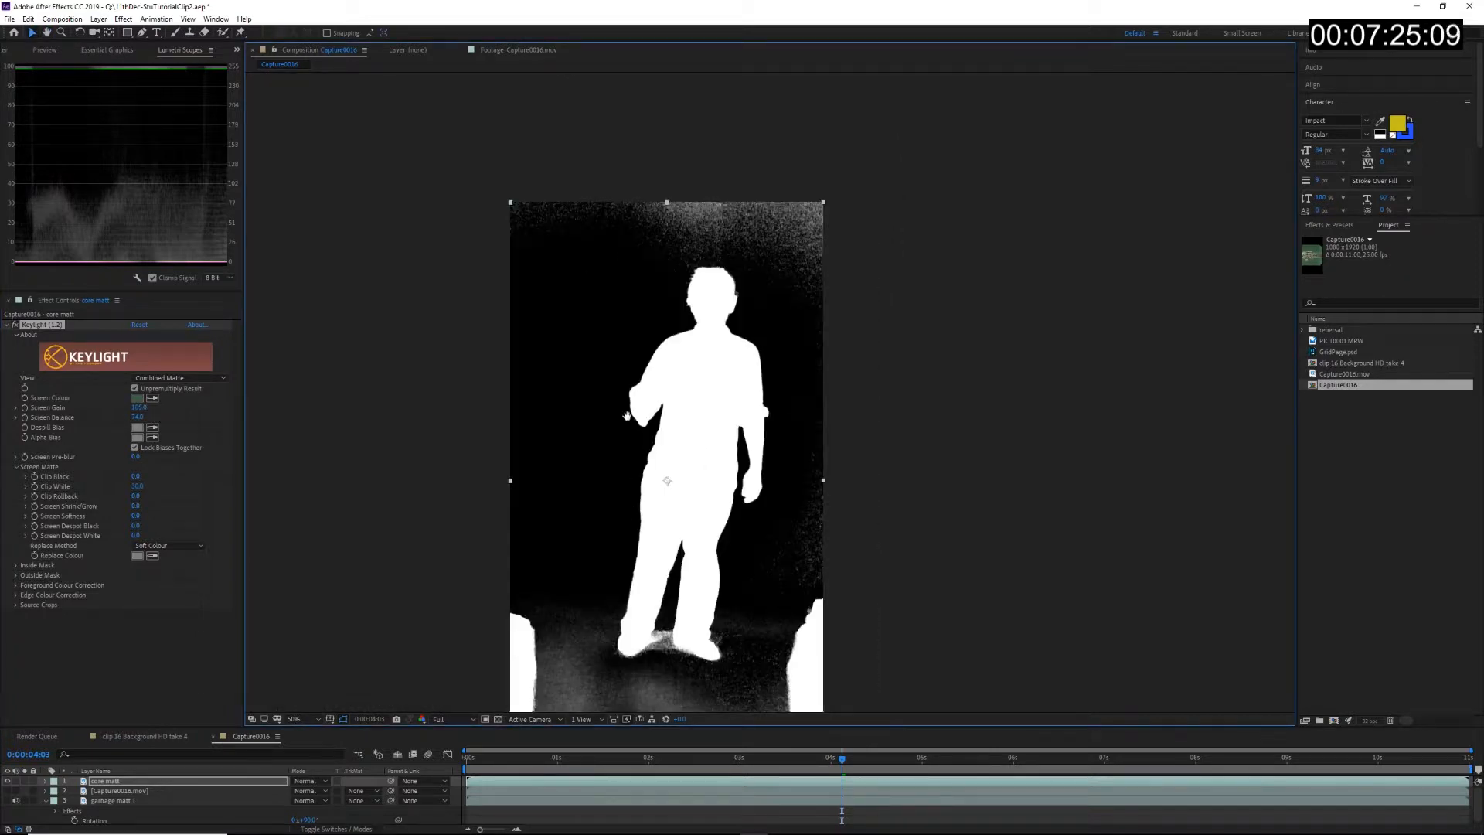
drag(610, 403, 591, 294)
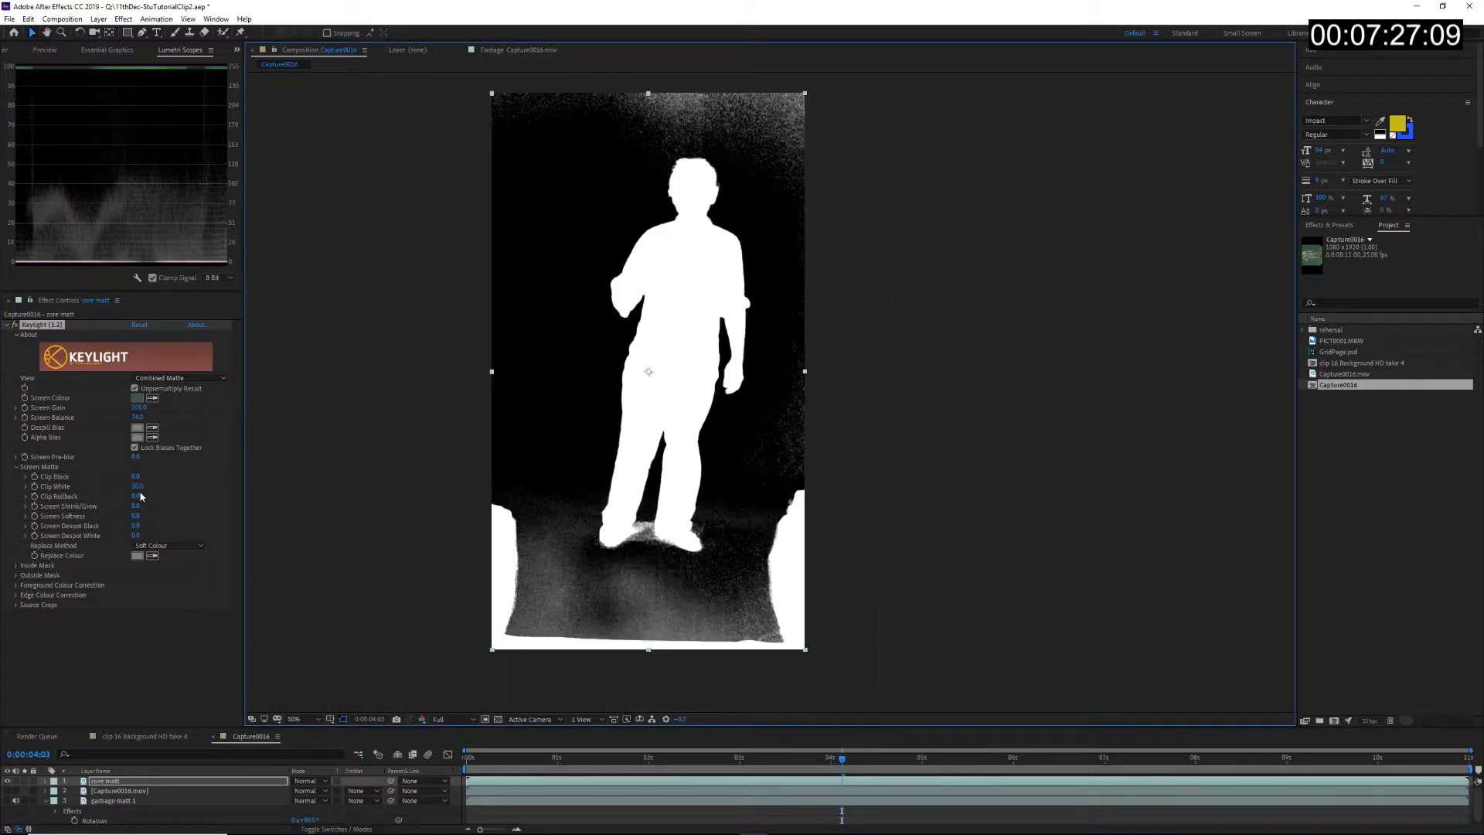
Step: Try raising Clip Black to clear the backdrop, check the silhouette's edges around the feet and body, and return it to 0
drag(136, 477, 147, 477)
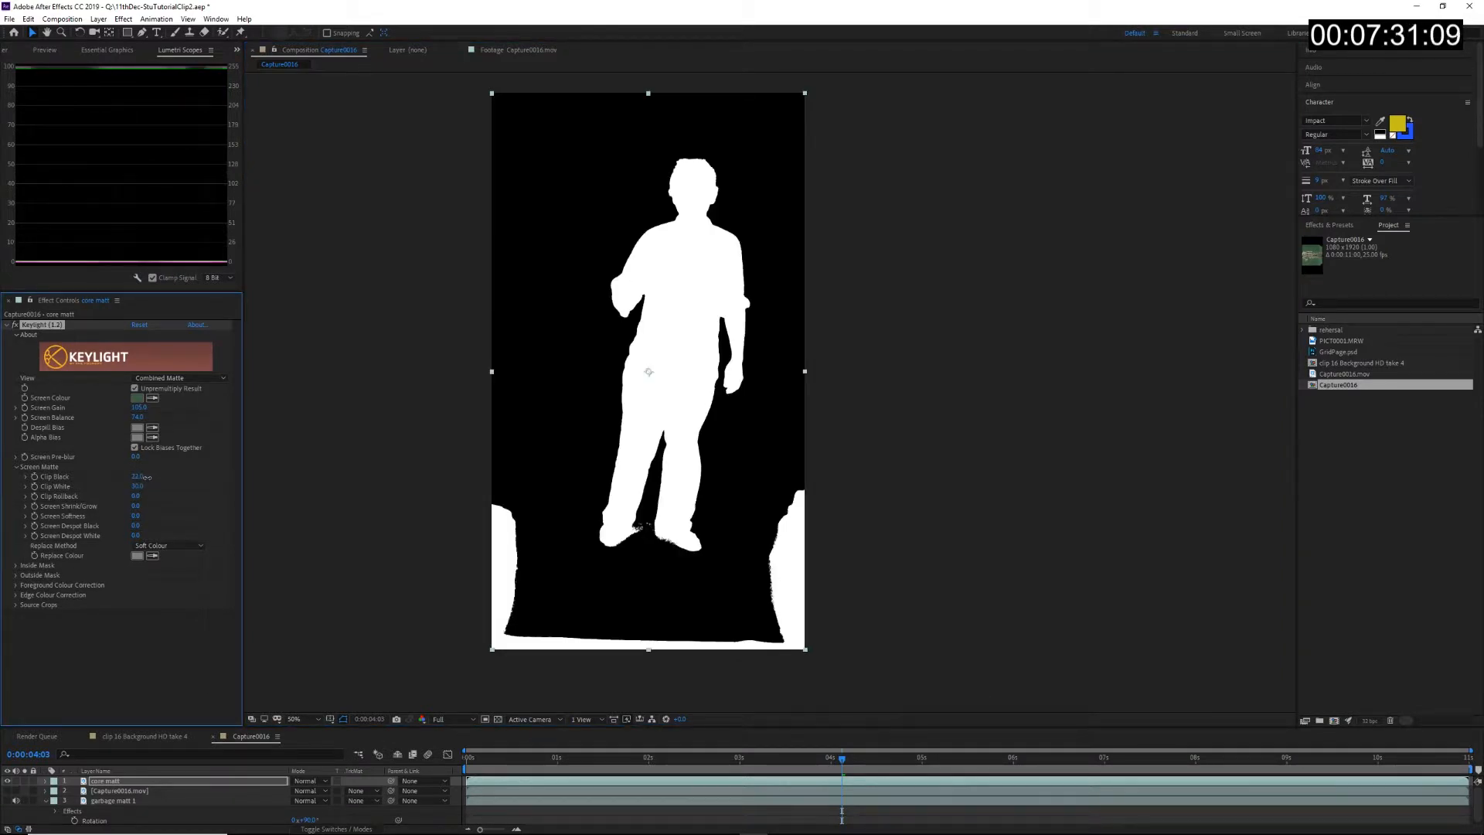
scroll(603, 558, up, 2)
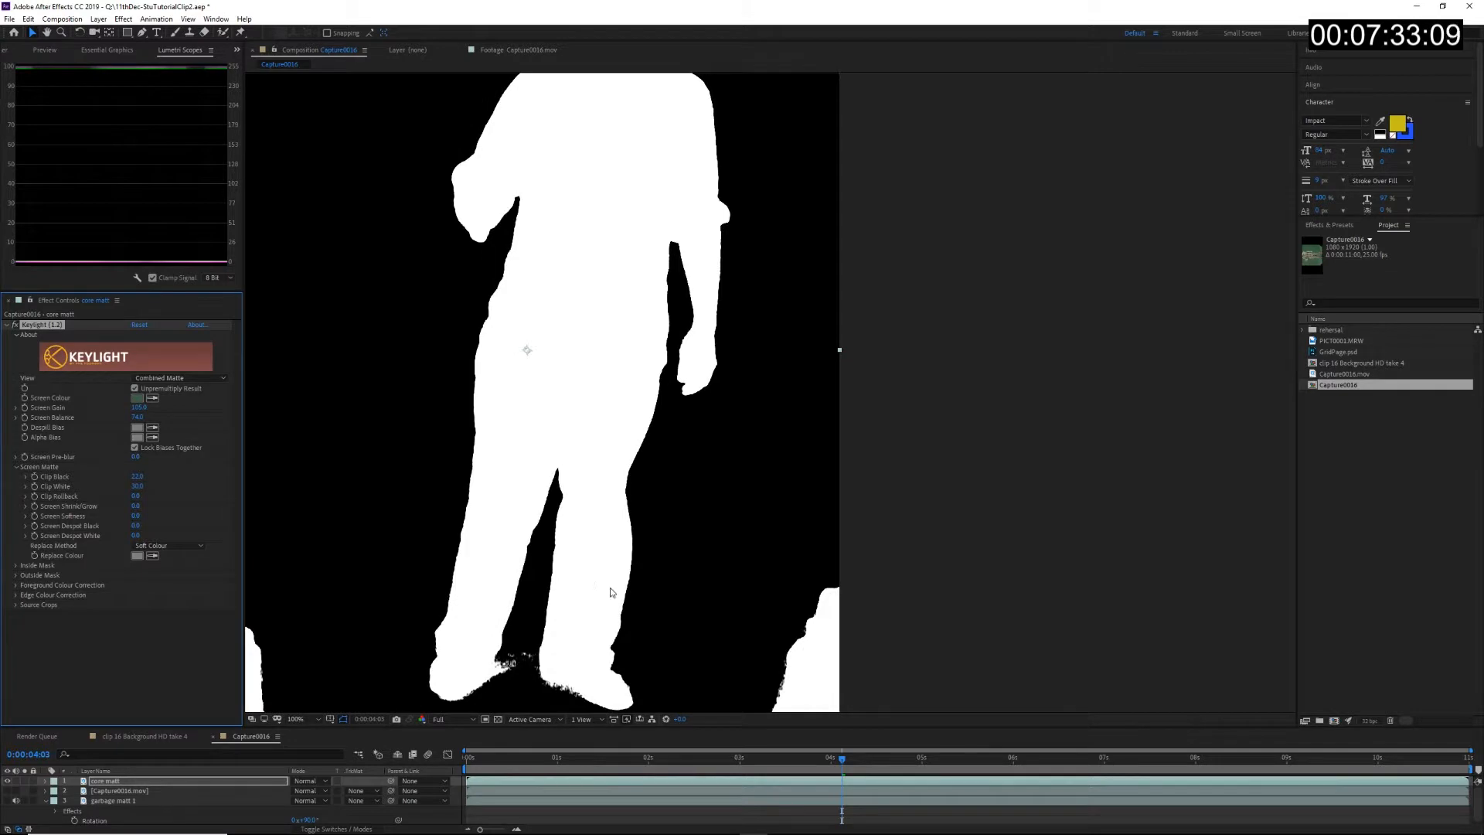
drag(594, 590, 710, 428)
drag(623, 440, 556, 642)
key(comma)
drag(137, 476, 3, 468)
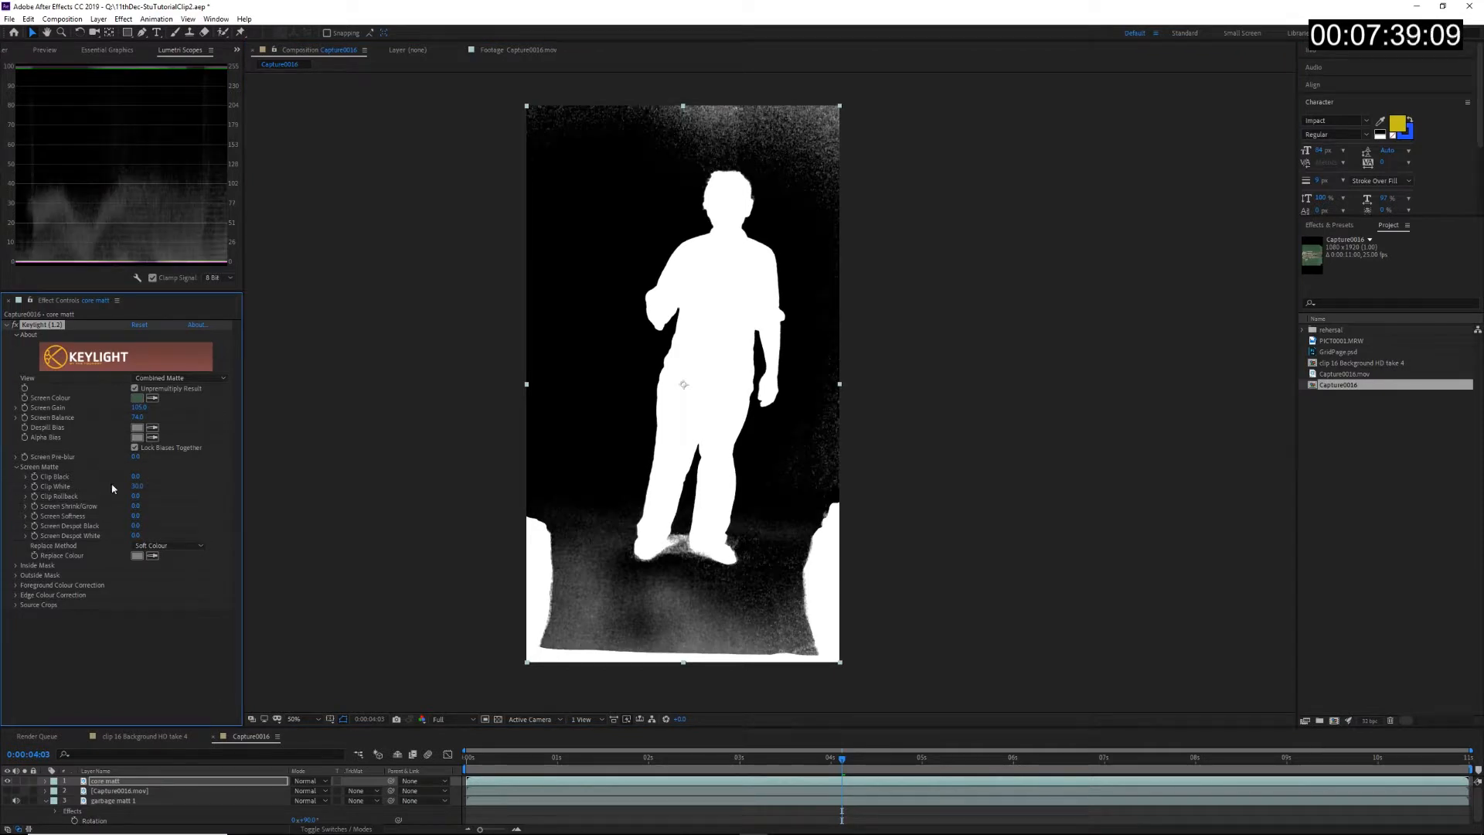
Step: Reduce Screen Shrink/Grow below zero to pull in the core silhouette, and set Clip Black to 10
drag(135, 504, 108, 503)
click(136, 477)
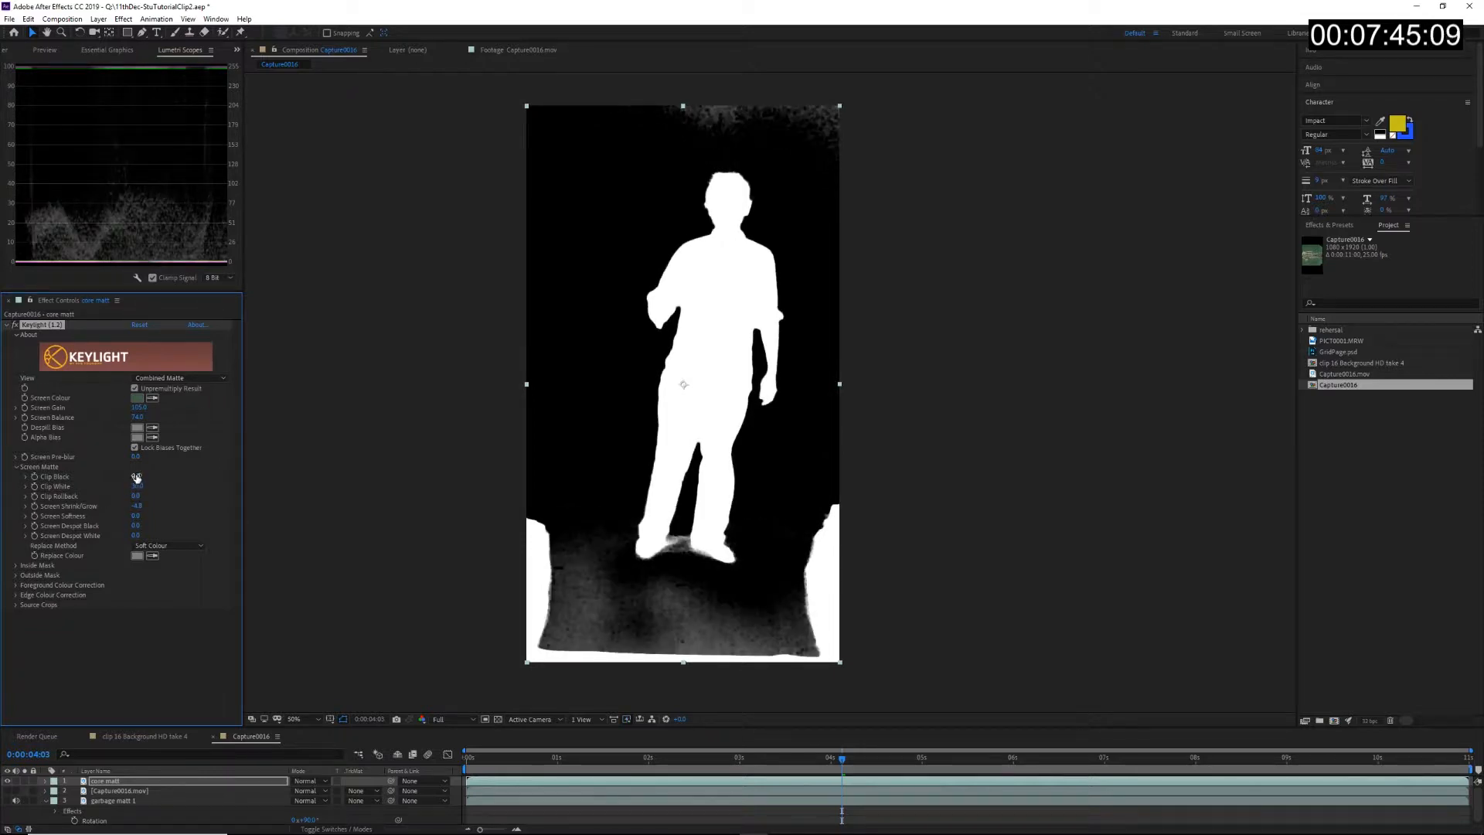
text(10)
key(Return)
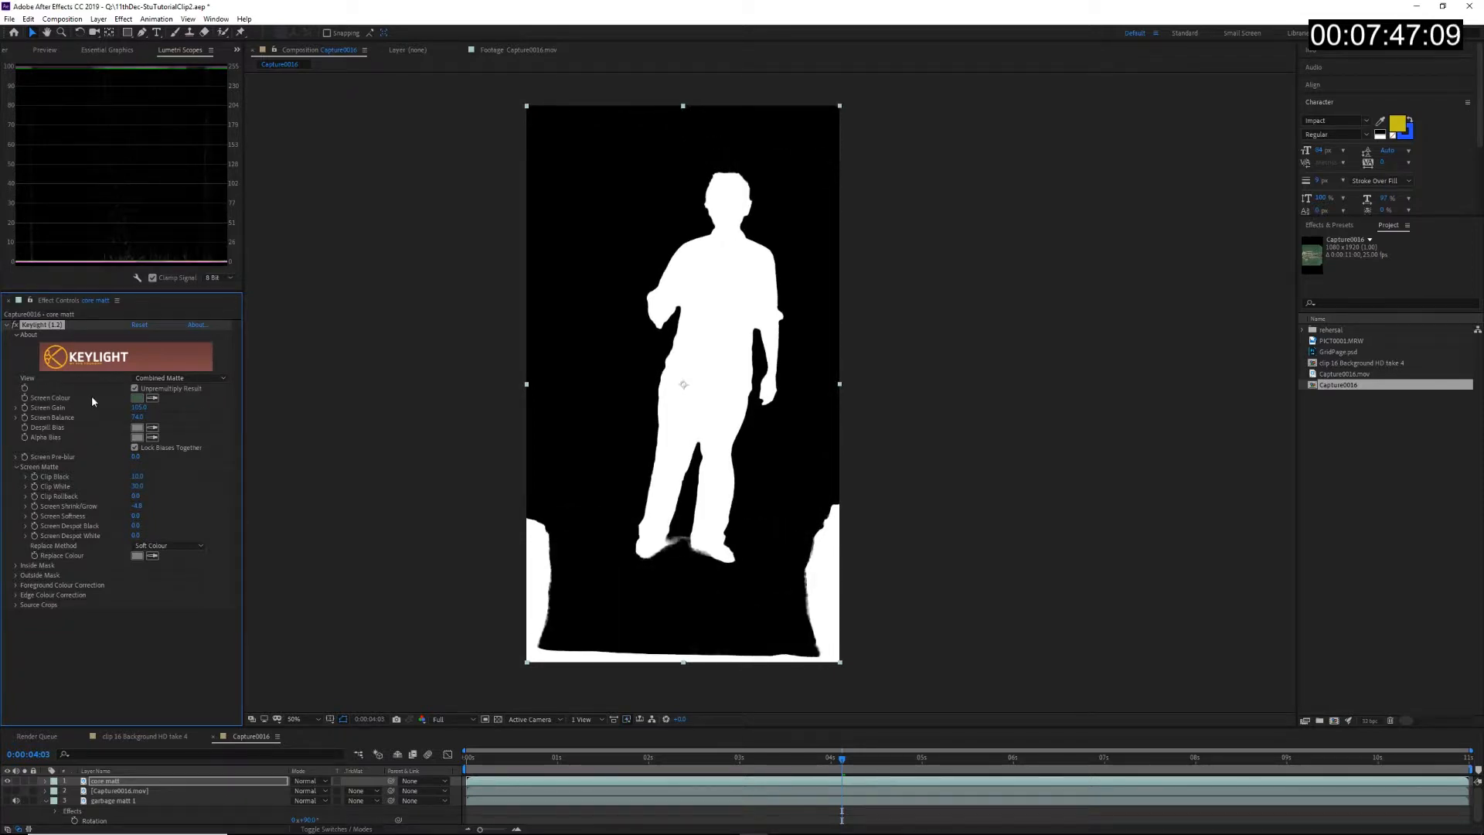
Step: Set the core matt's Keylight view to Intermediate Result and inspect the edges around the head and shoulders
key(slash)
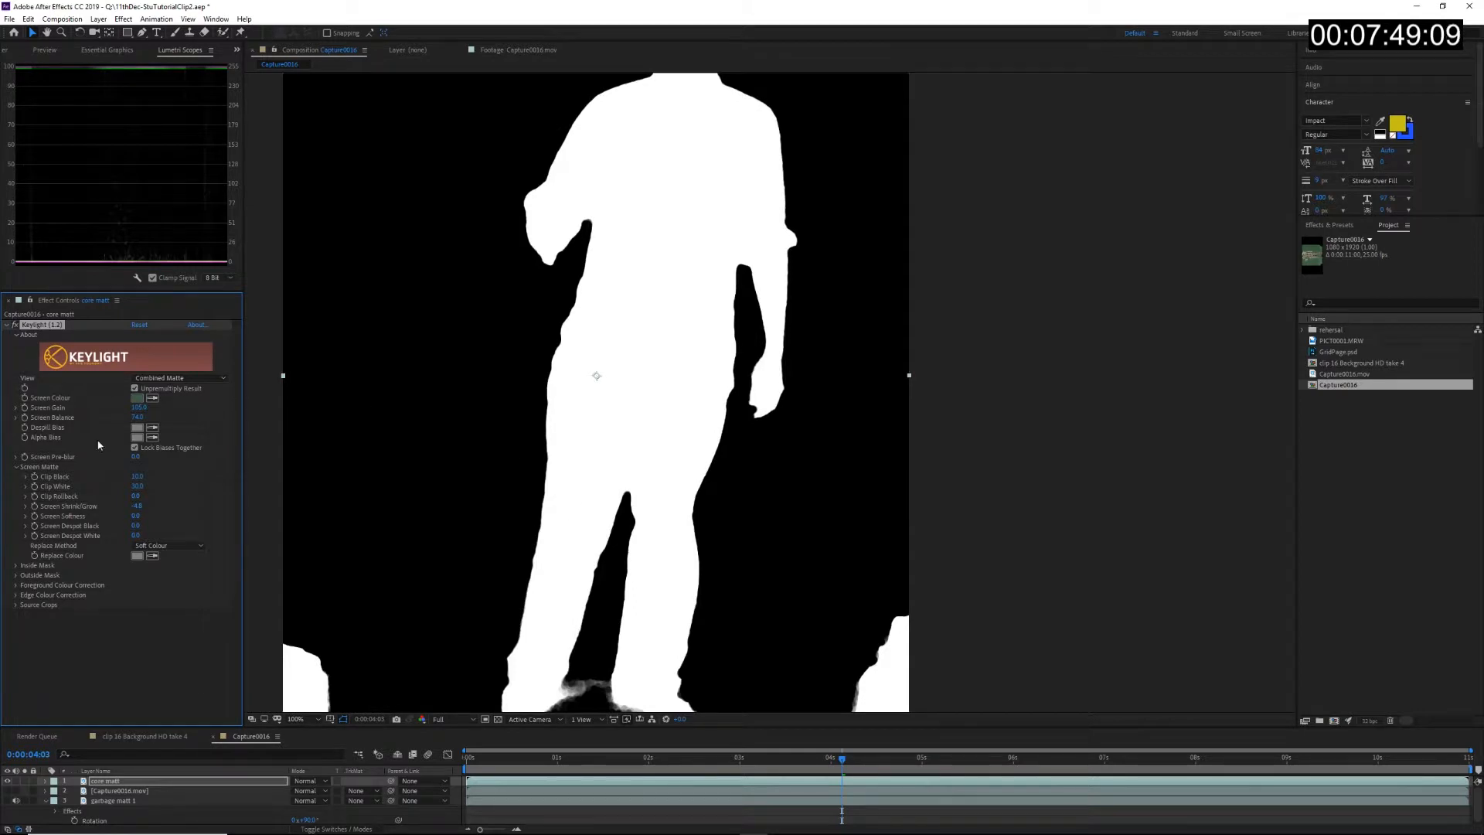
click(178, 378)
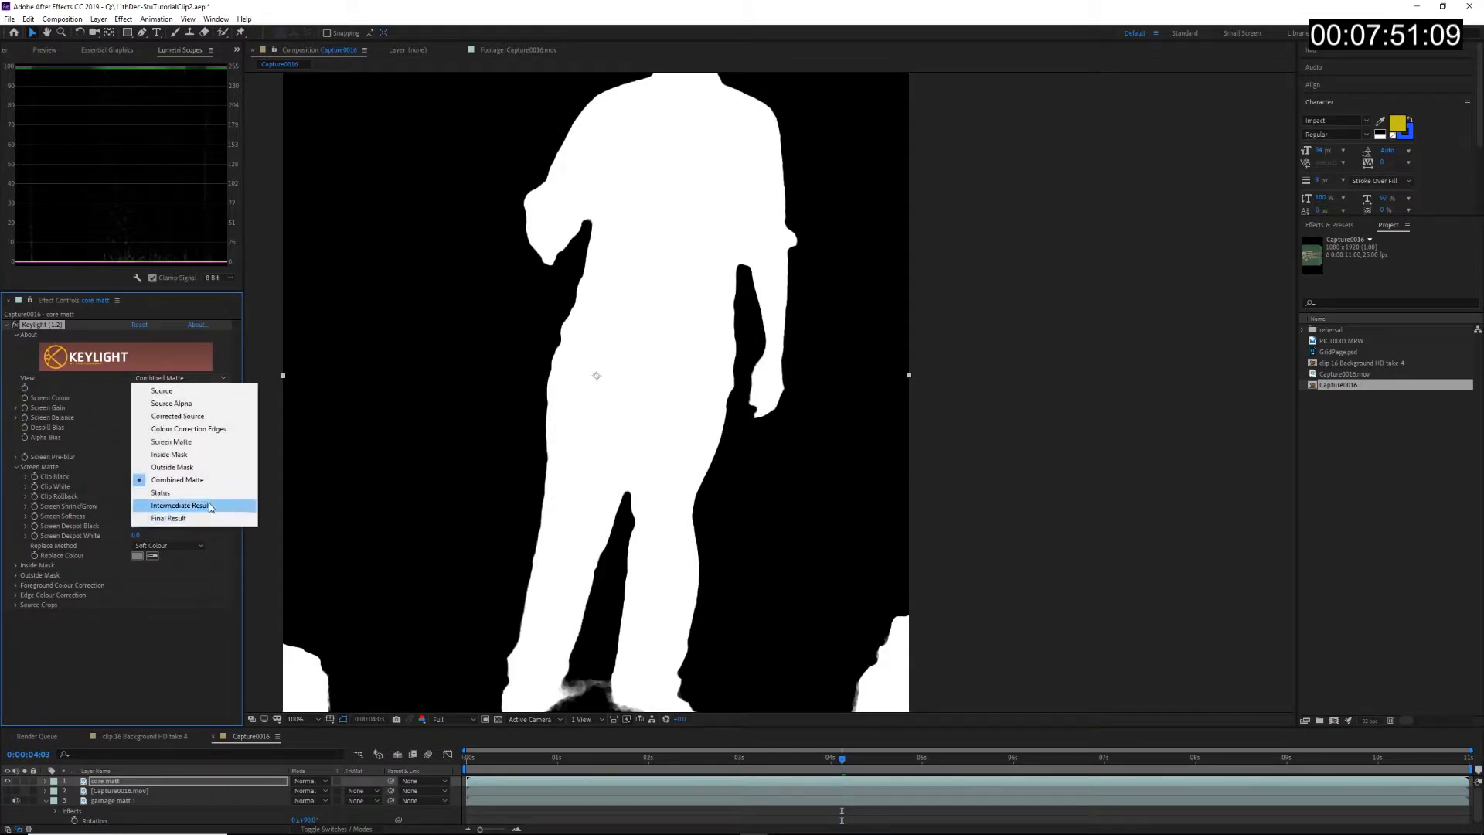
click(210, 506)
drag(732, 325, 707, 479)
drag(664, 375, 687, 547)
key(period)
key(period)
drag(483, 305, 759, 417)
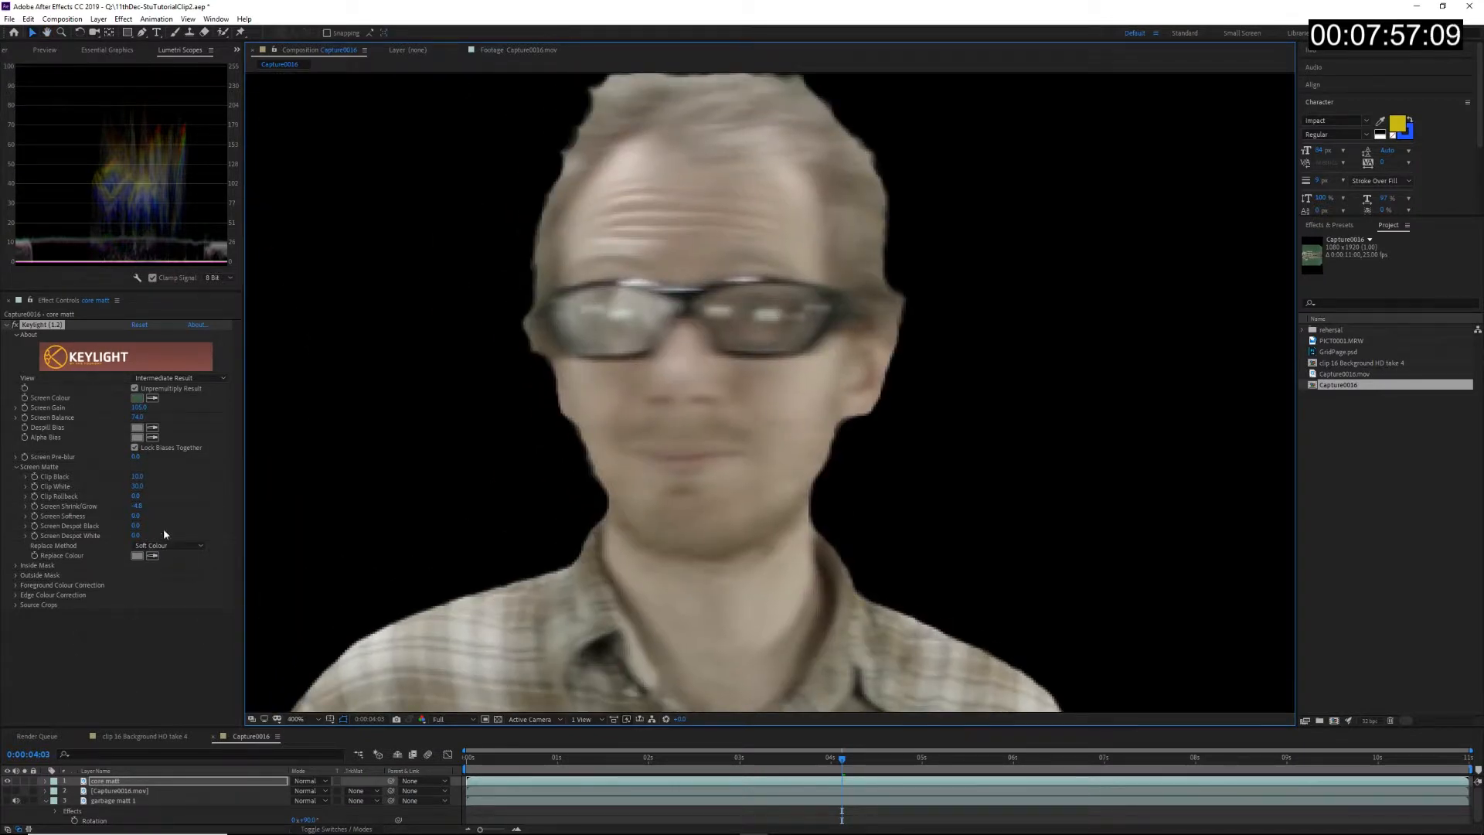
Step: Set Screen Shrink/Grow to 0 to compare the edge around the head, and settle on -5
click(139, 507)
text(0)
key(Return)
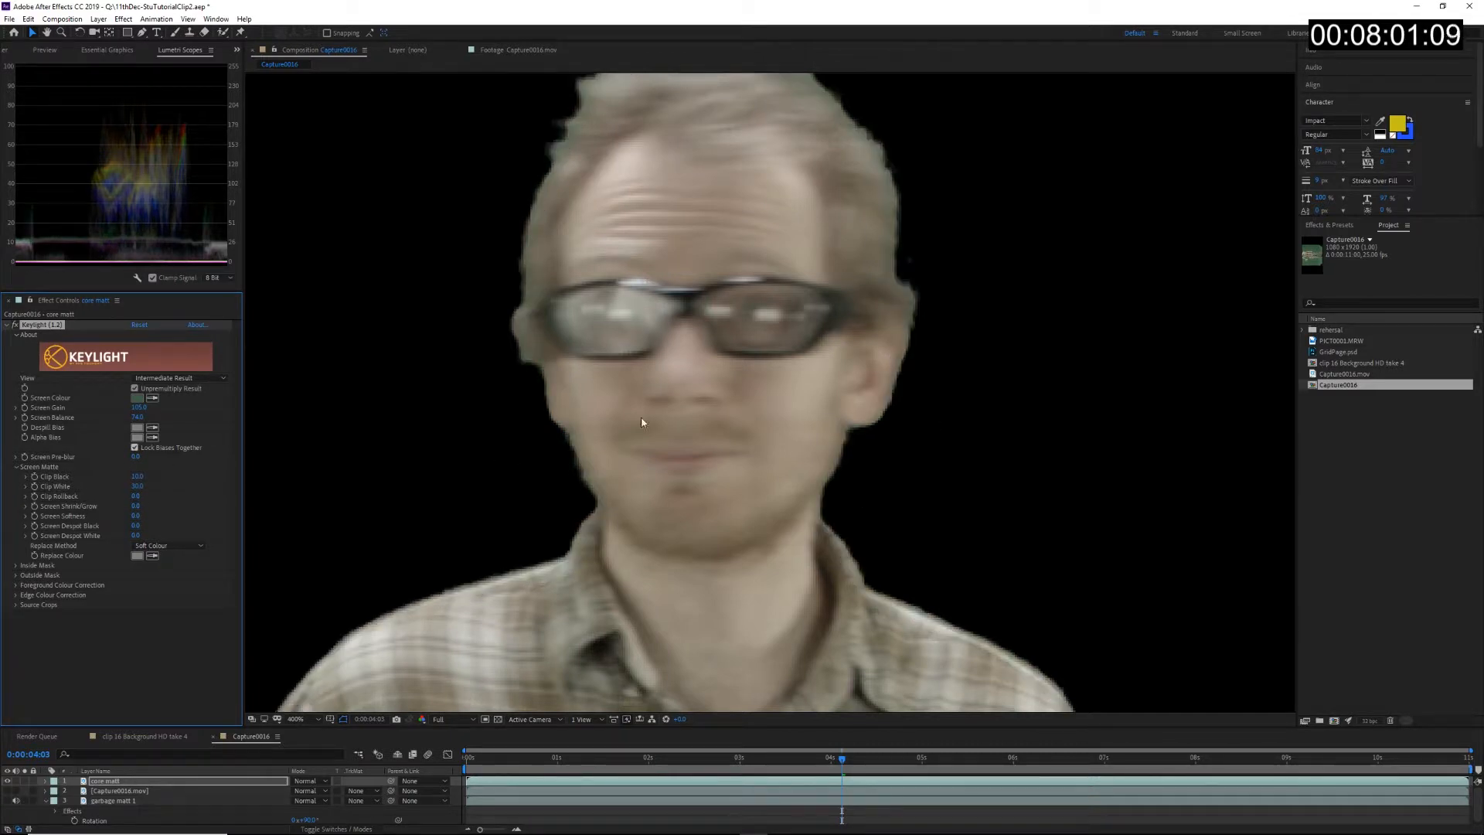
click(135, 505)
text(-5)
key(Return)
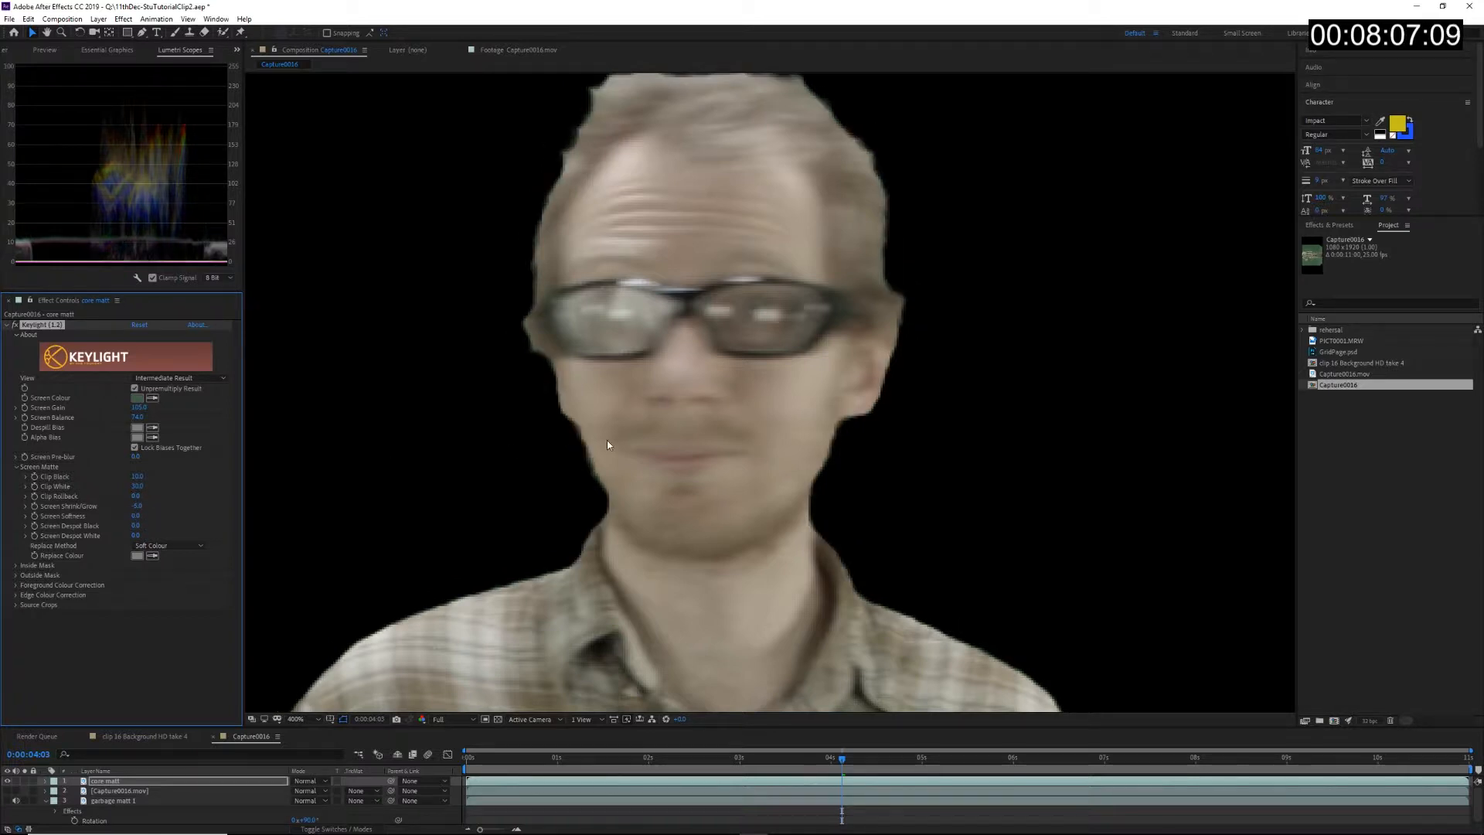
Step: Inspect the core matte around the legs, shoes and upper body for leftover green and edge quality
scroll(607, 446, down, 2)
drag(684, 624, 636, 368)
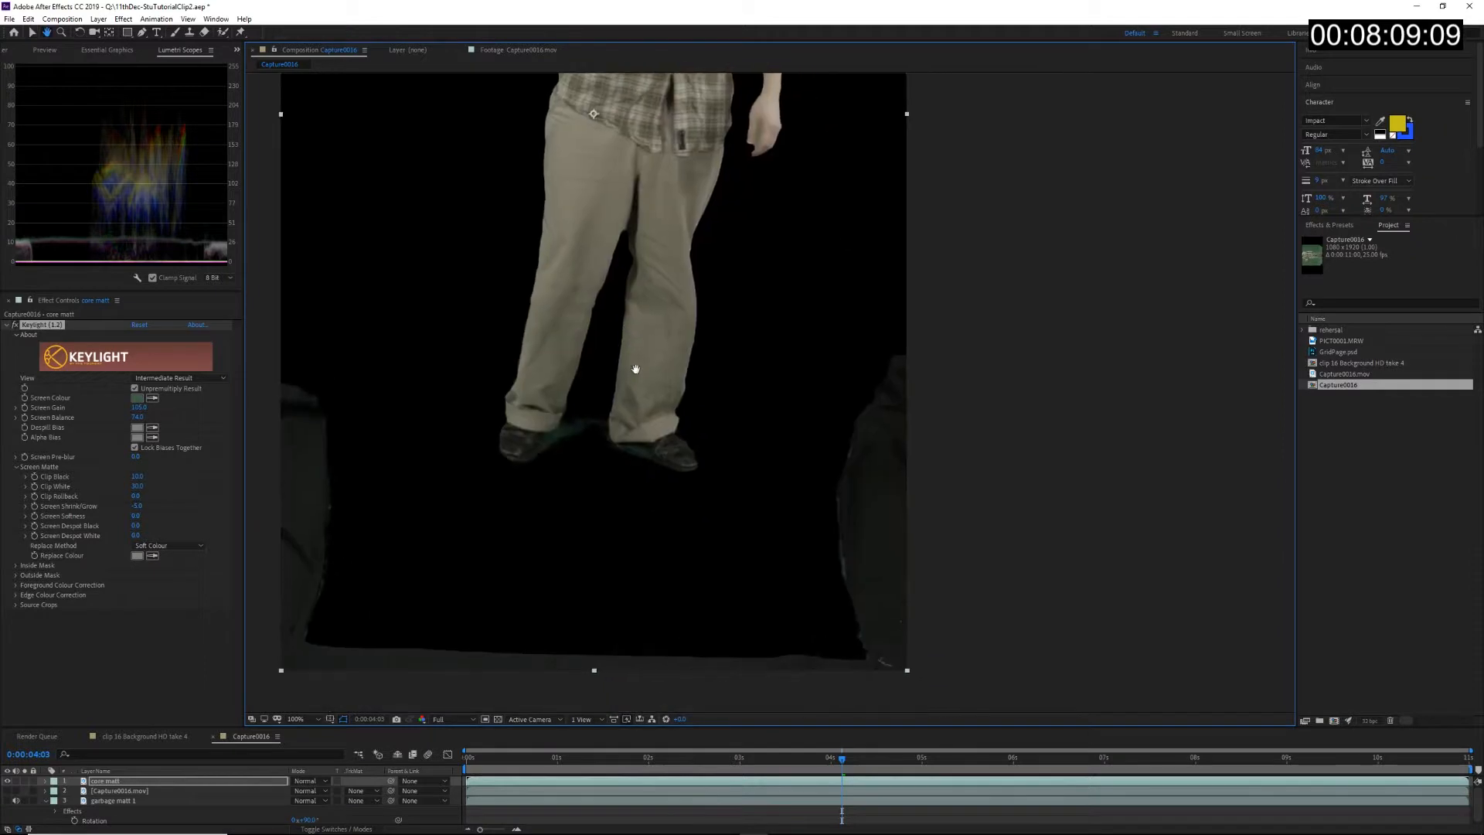
scroll(540, 521, up, 2)
scroll(594, 428, up, 2)
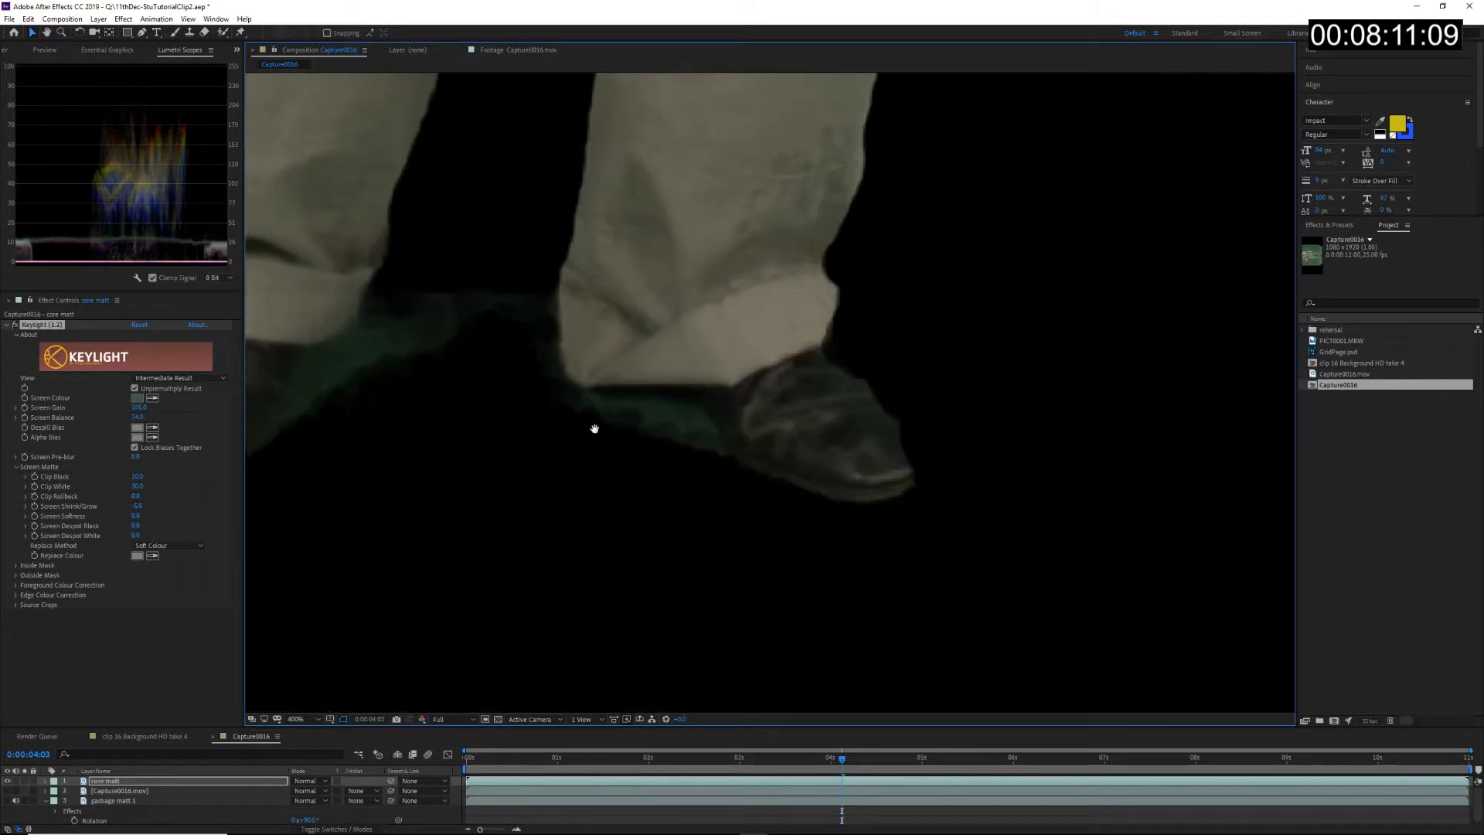
drag(594, 429, 772, 493)
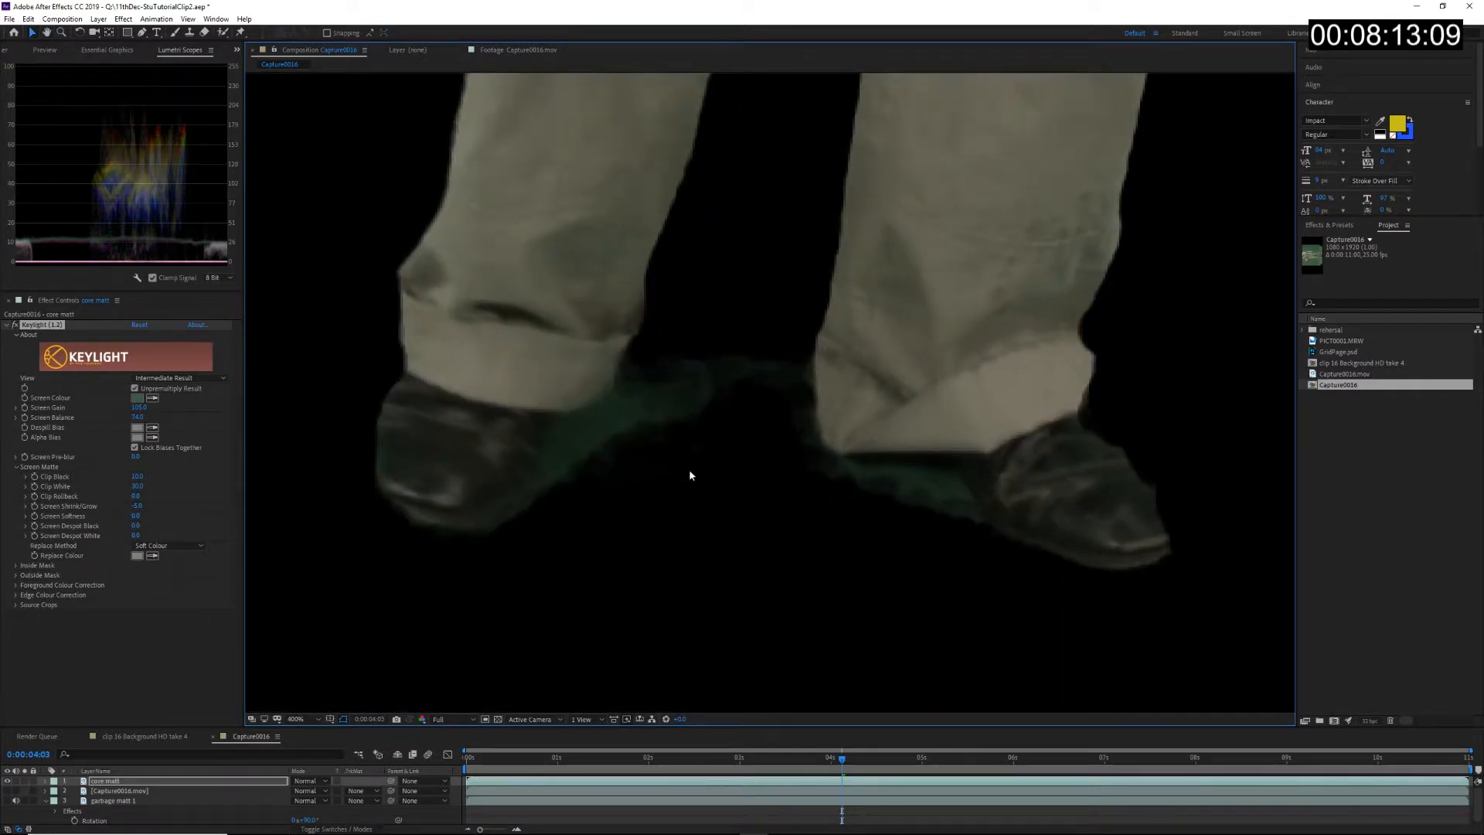
scroll(740, 515, down, 2)
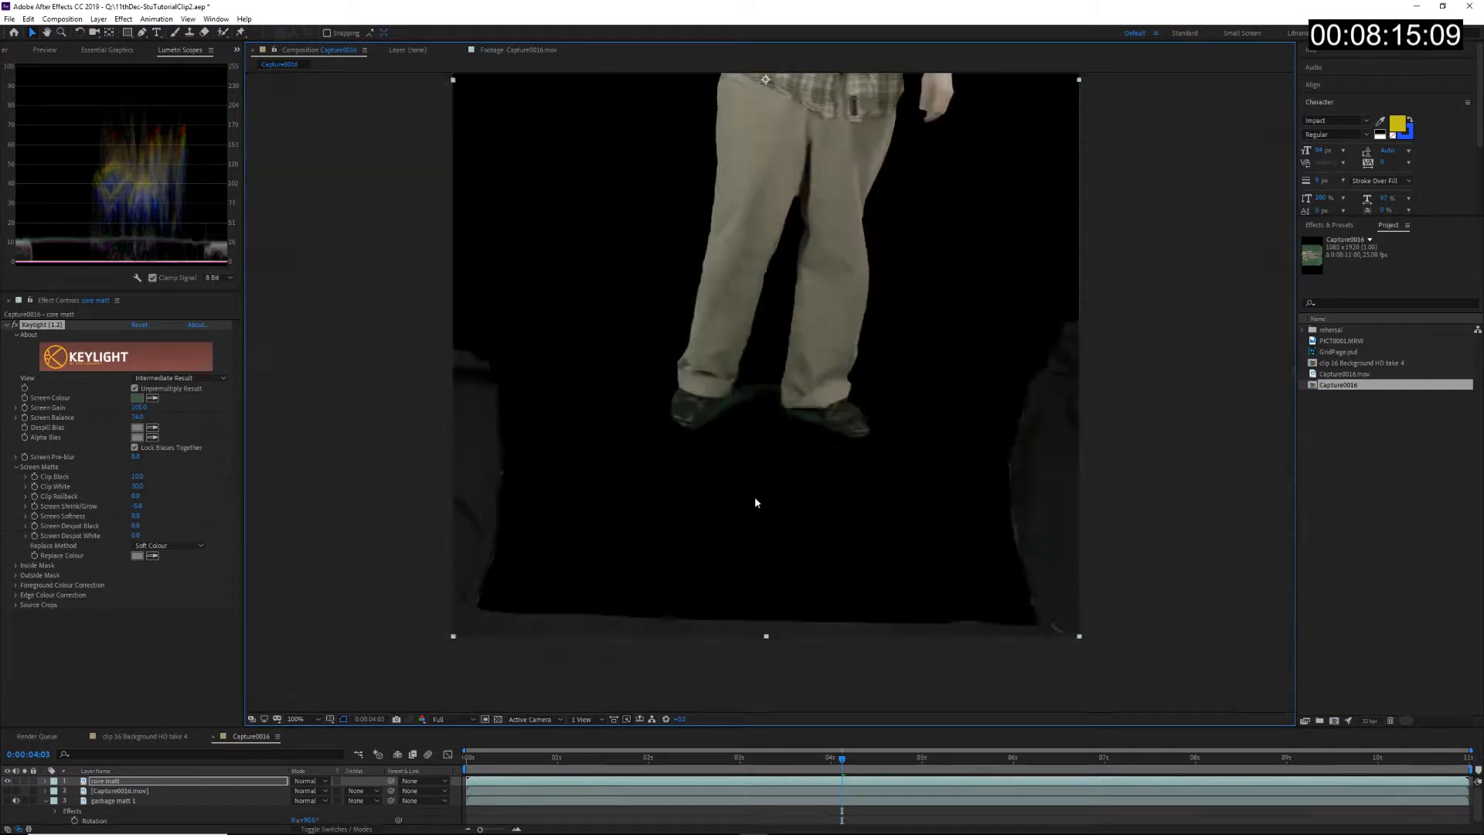
drag(808, 358, 755, 568)
drag(766, 347, 679, 564)
key(v)
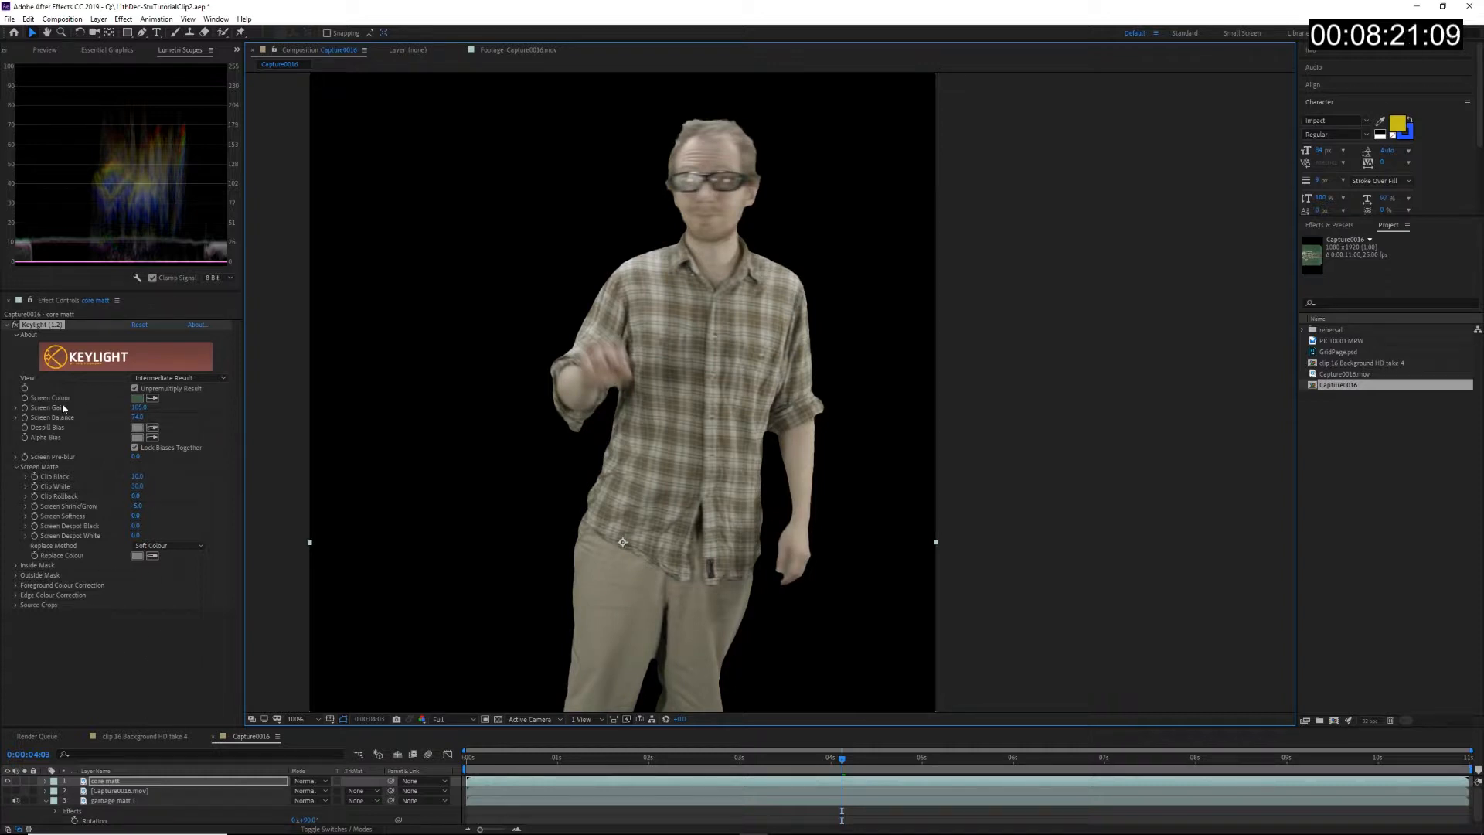
Step: Show the garbage matt 1 and Capture0016.mov layers with core matt hidden, and rename the Capture0016.mov layer as edge matt
click(7, 801)
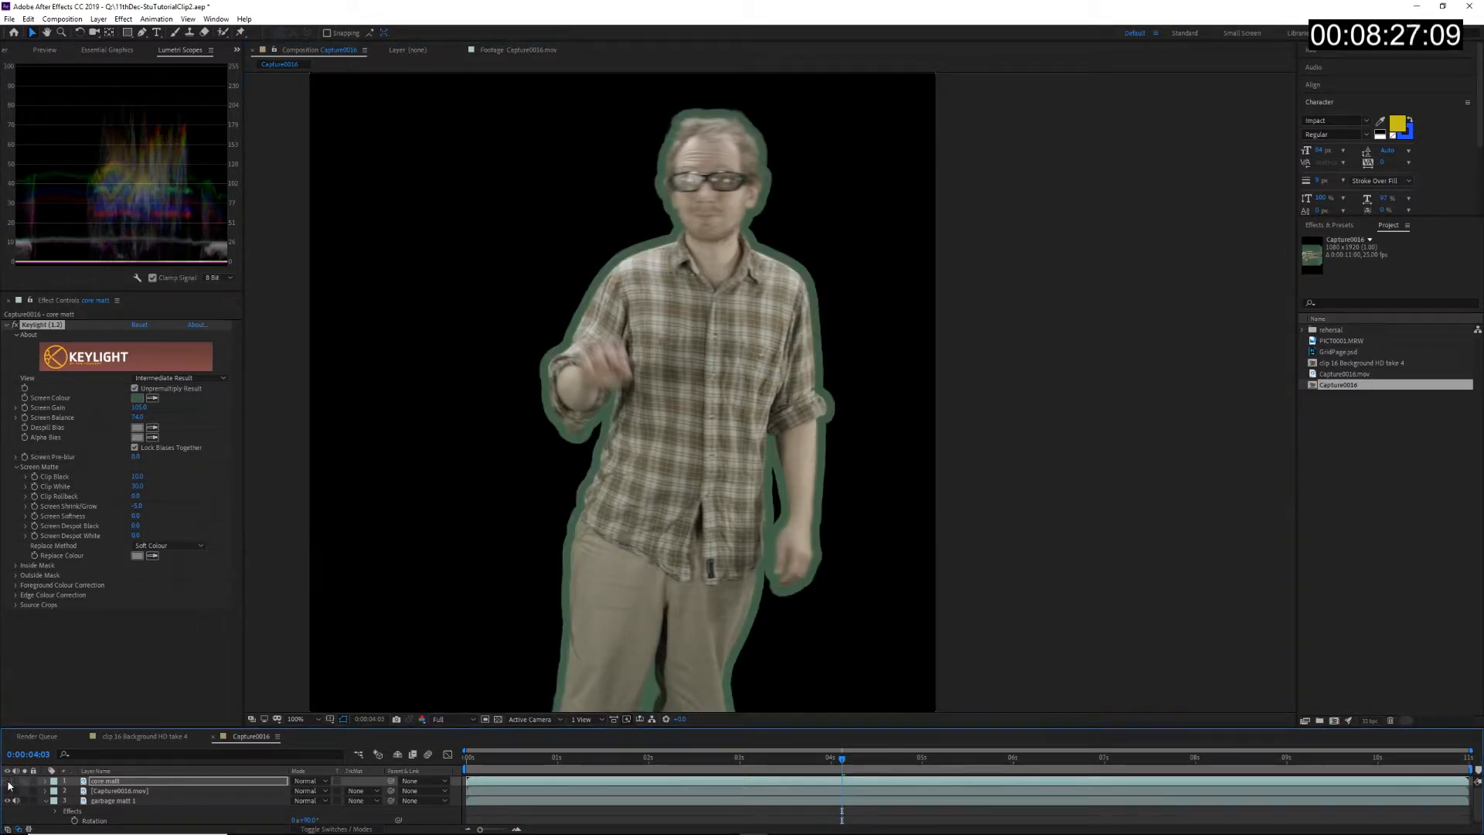
click(147, 793)
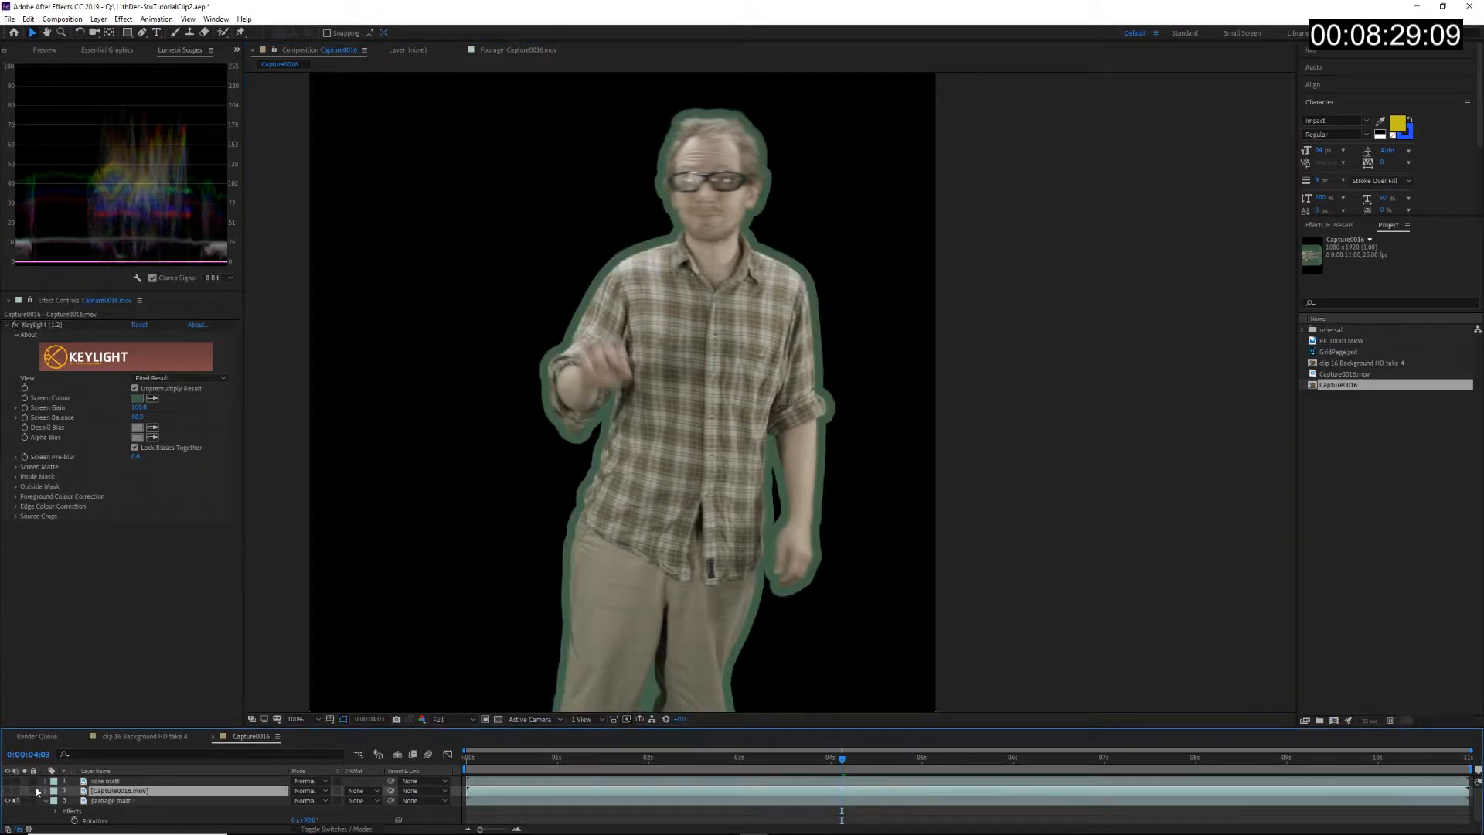
click(8, 792)
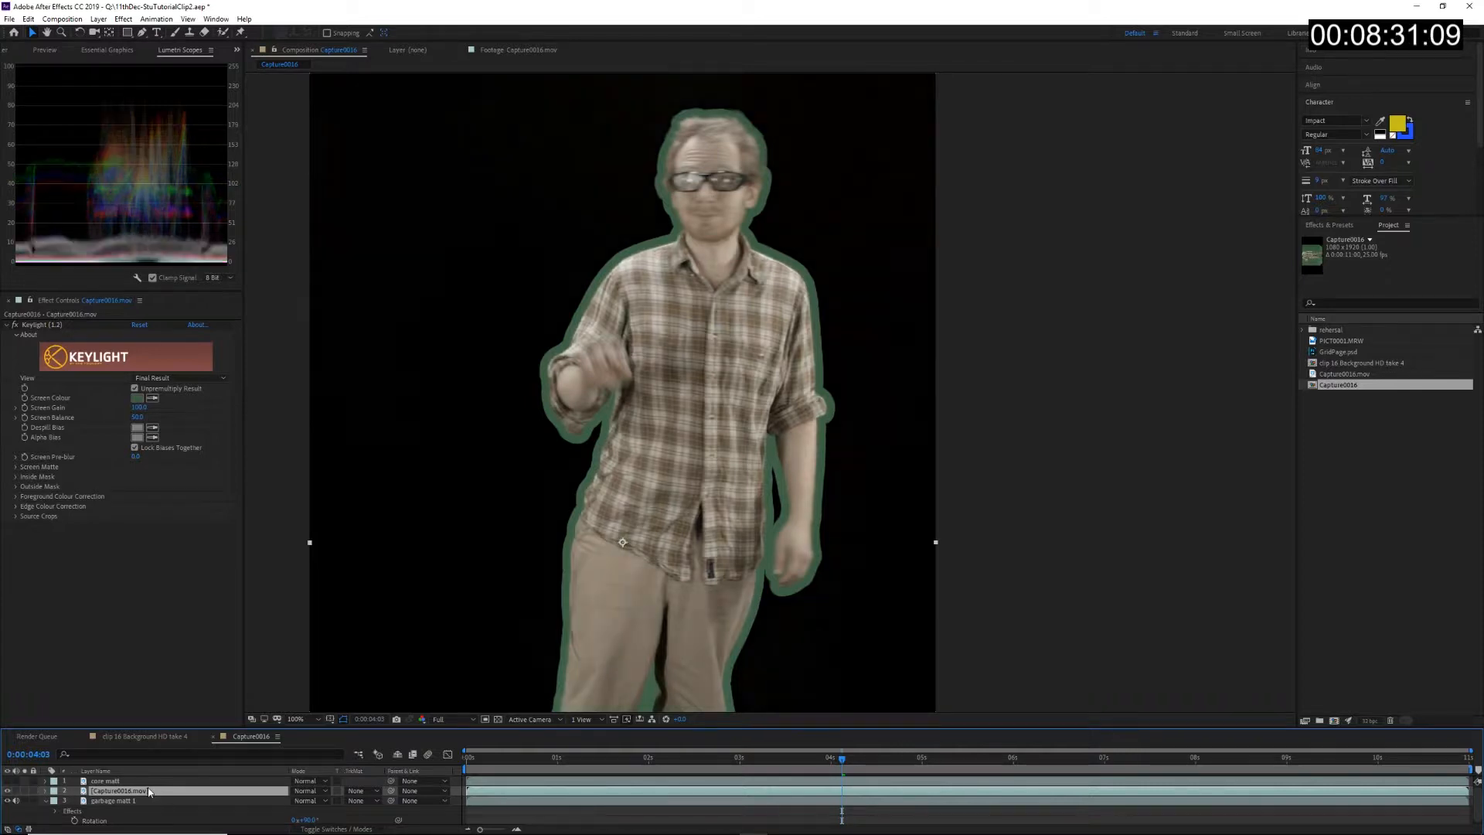
key(Return)
text(edge matt)
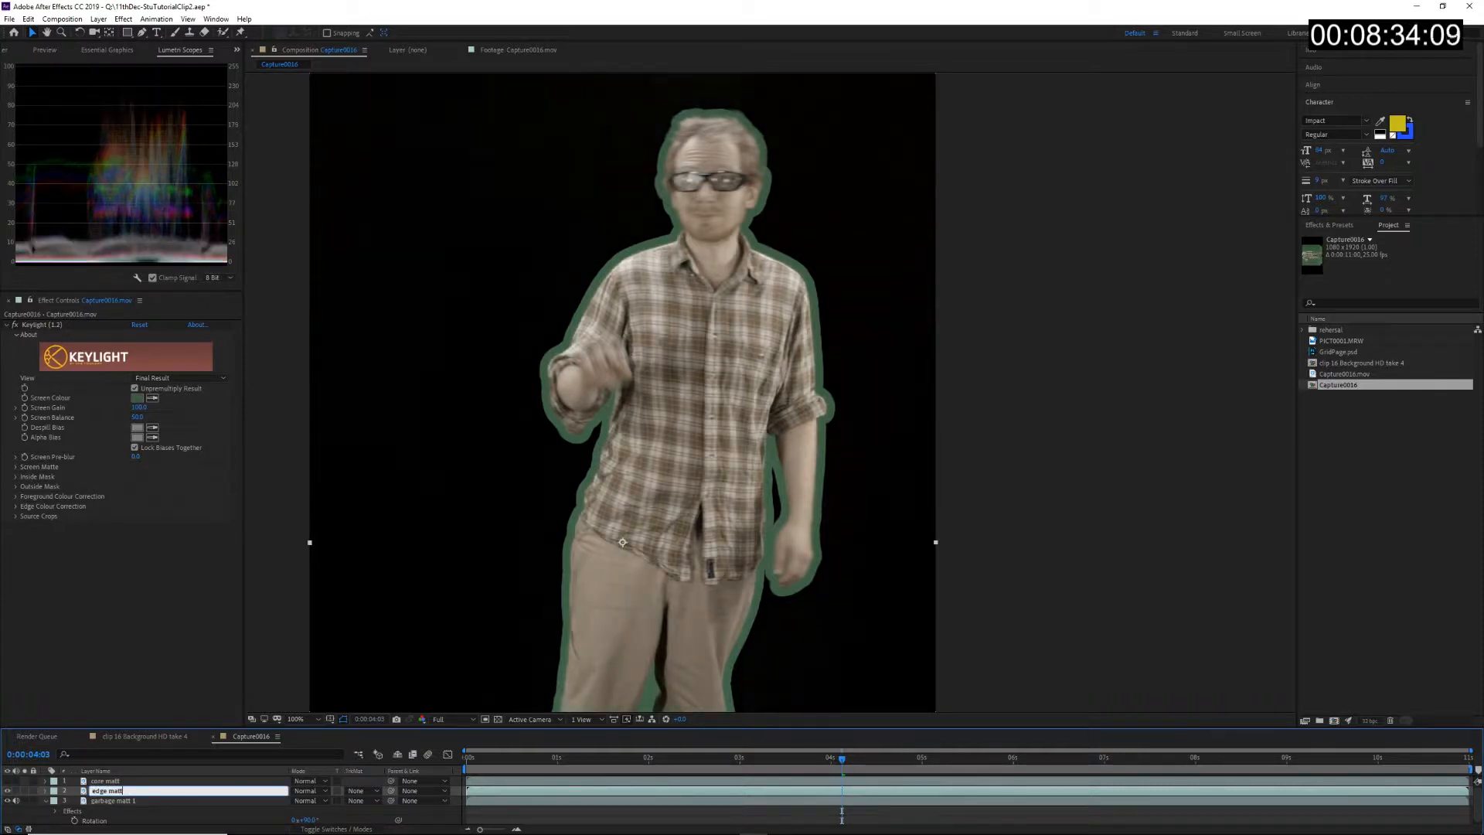
key(Return)
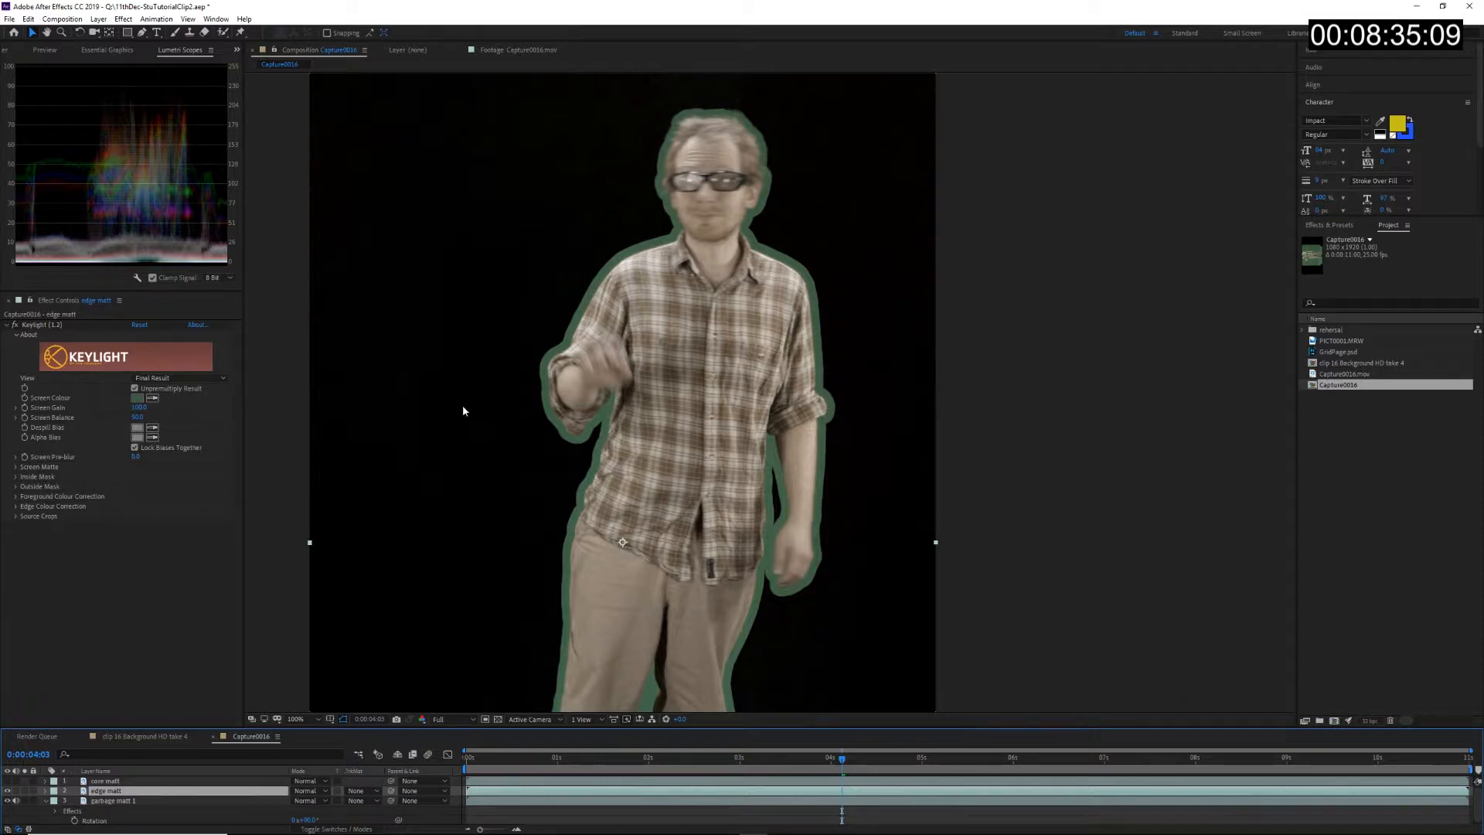
Step: Set edge matt's Keylight view to Intermediate Result and its blending mode to Stencil Alpha, and inspect the edges around the head
click(207, 378)
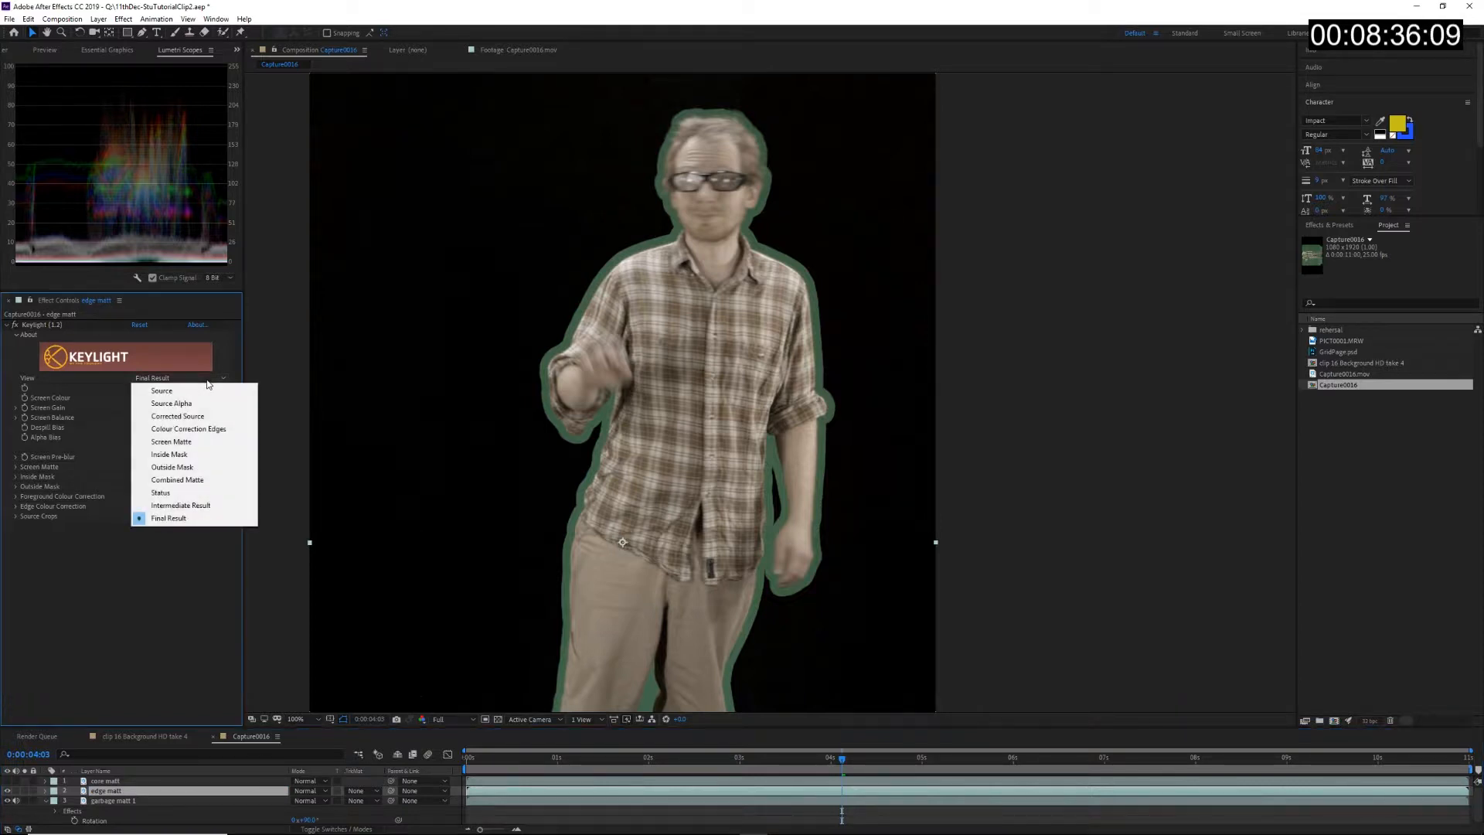
click(201, 506)
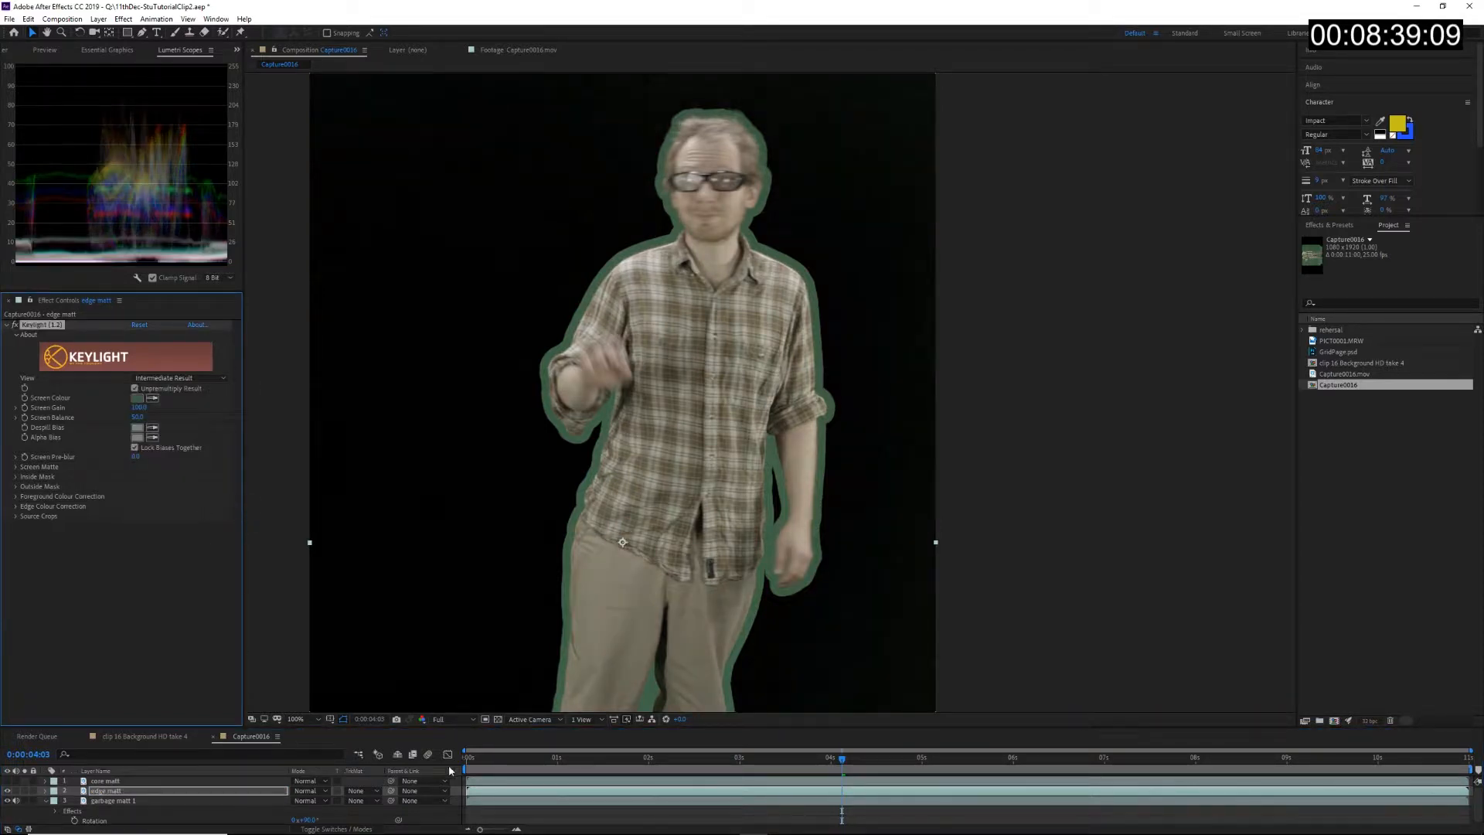
click(306, 791)
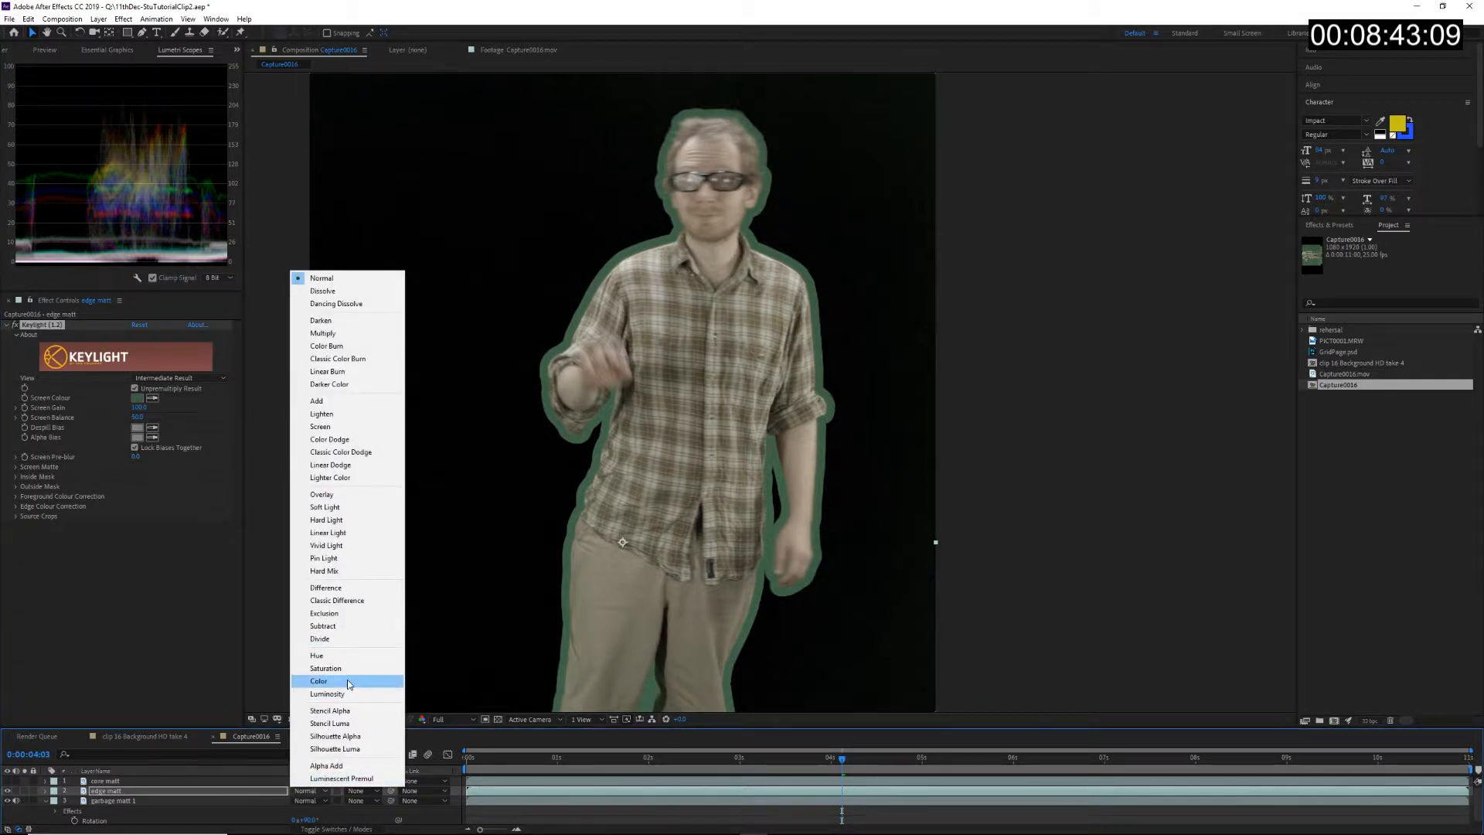
click(350, 715)
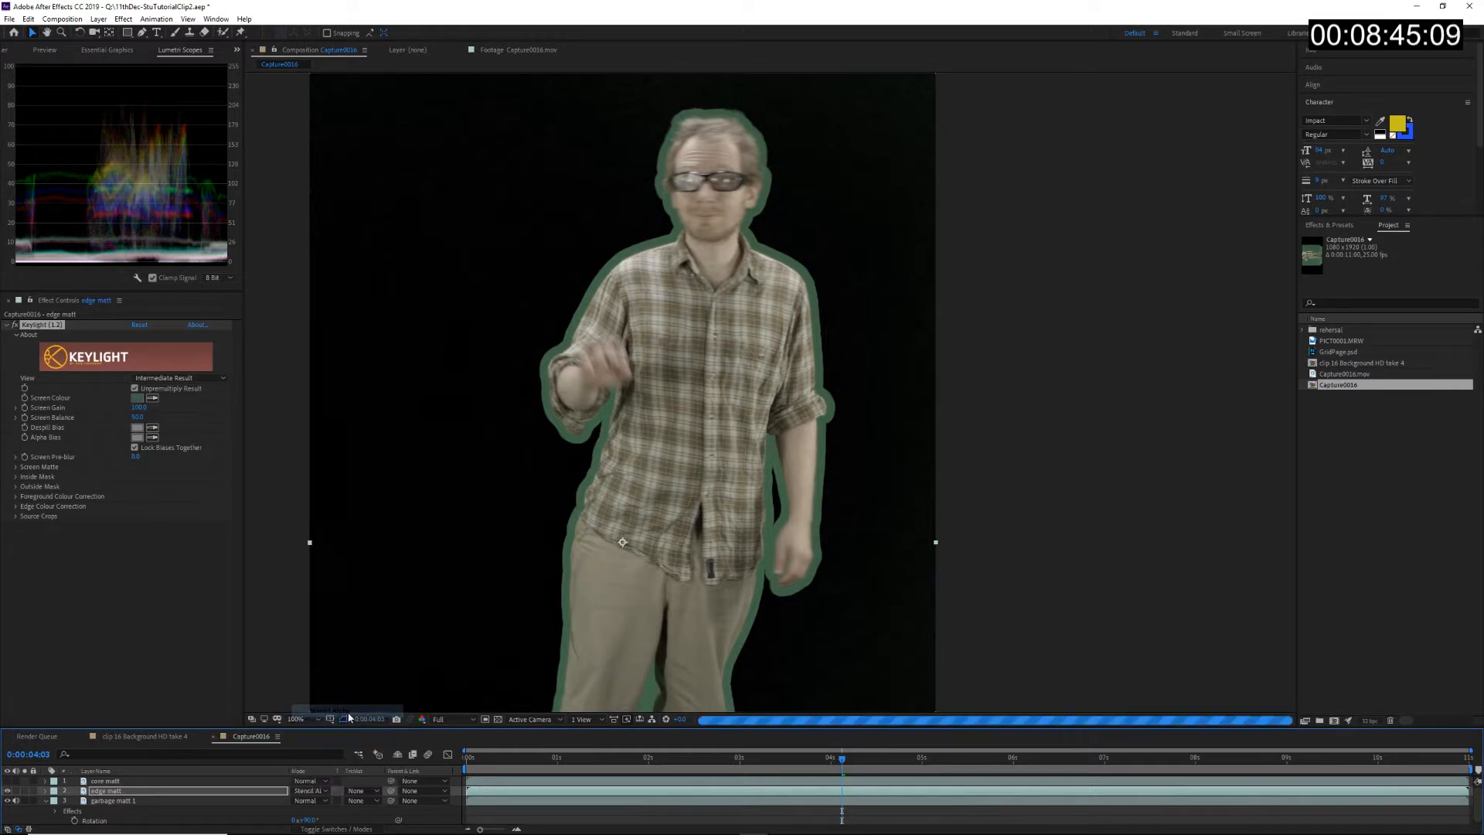
scroll(769, 393, up, 1)
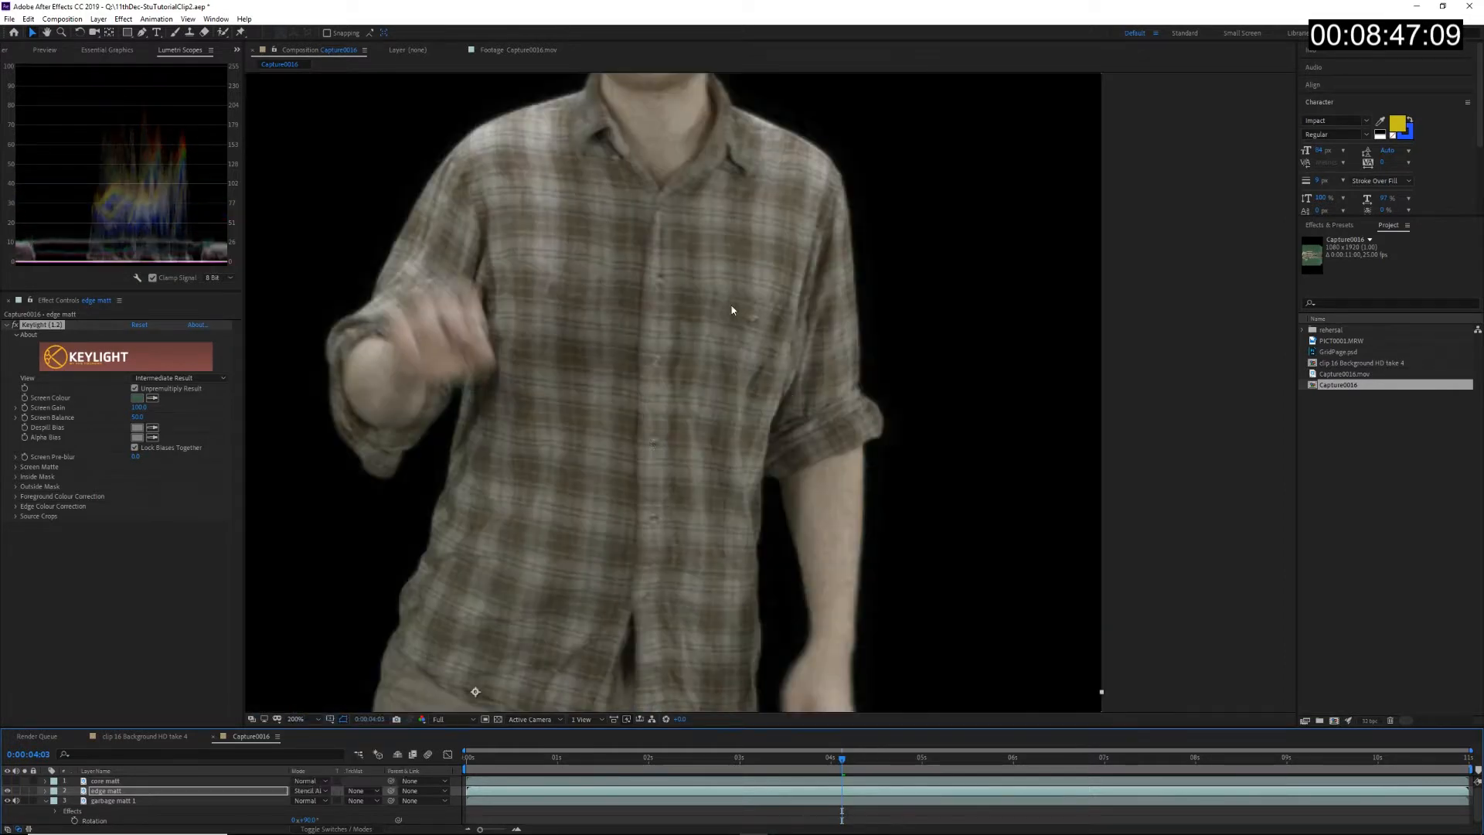
drag(733, 310, 679, 516)
drag(652, 338, 755, 463)
scroll(683, 188, up, 1)
drag(508, 222, 708, 496)
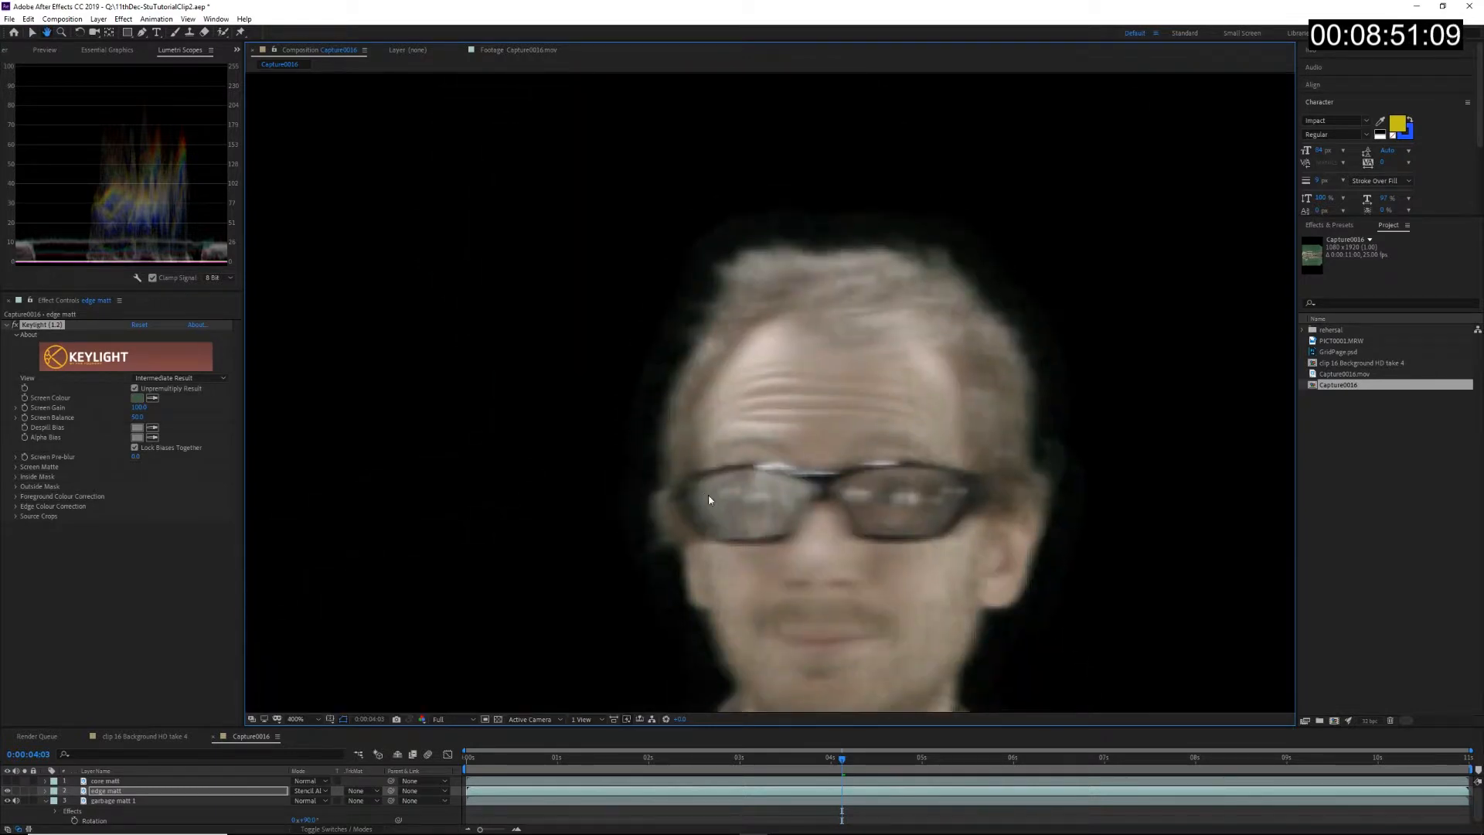
Step: Inspect the edge matt result around the face, shirt, hands, trousers and shoes for leftover green fringe
scroll(735, 306, down, 1)
drag(745, 551, 766, 211)
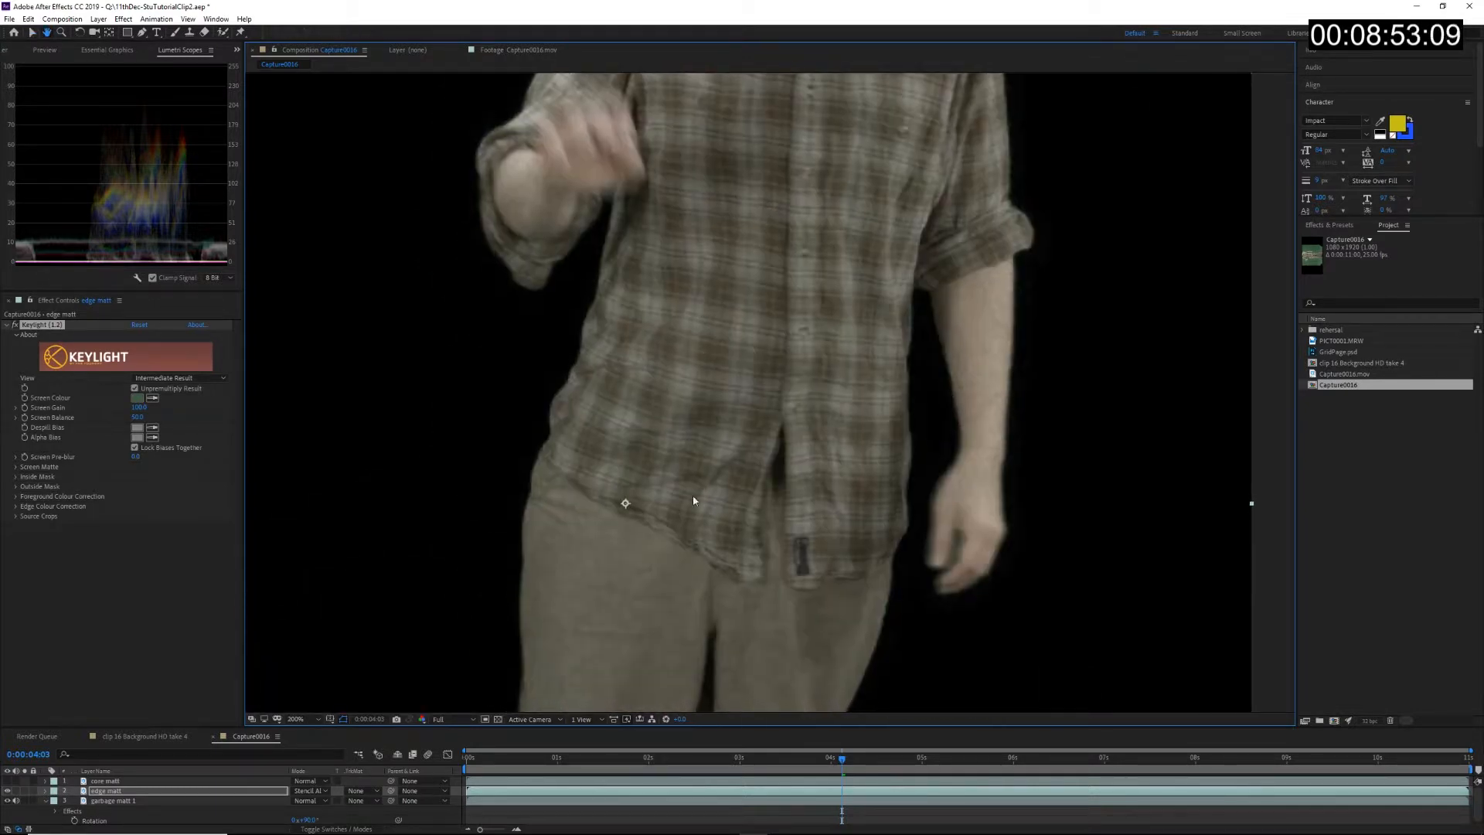
scroll(694, 501, down, 1)
drag(828, 537, 752, 291)
drag(566, 531, 716, 653)
drag(780, 304, 590, 304)
drag(701, 293, 663, 519)
drag(519, 393, 619, 518)
drag(676, 340, 639, 394)
drag(650, 582, 595, 357)
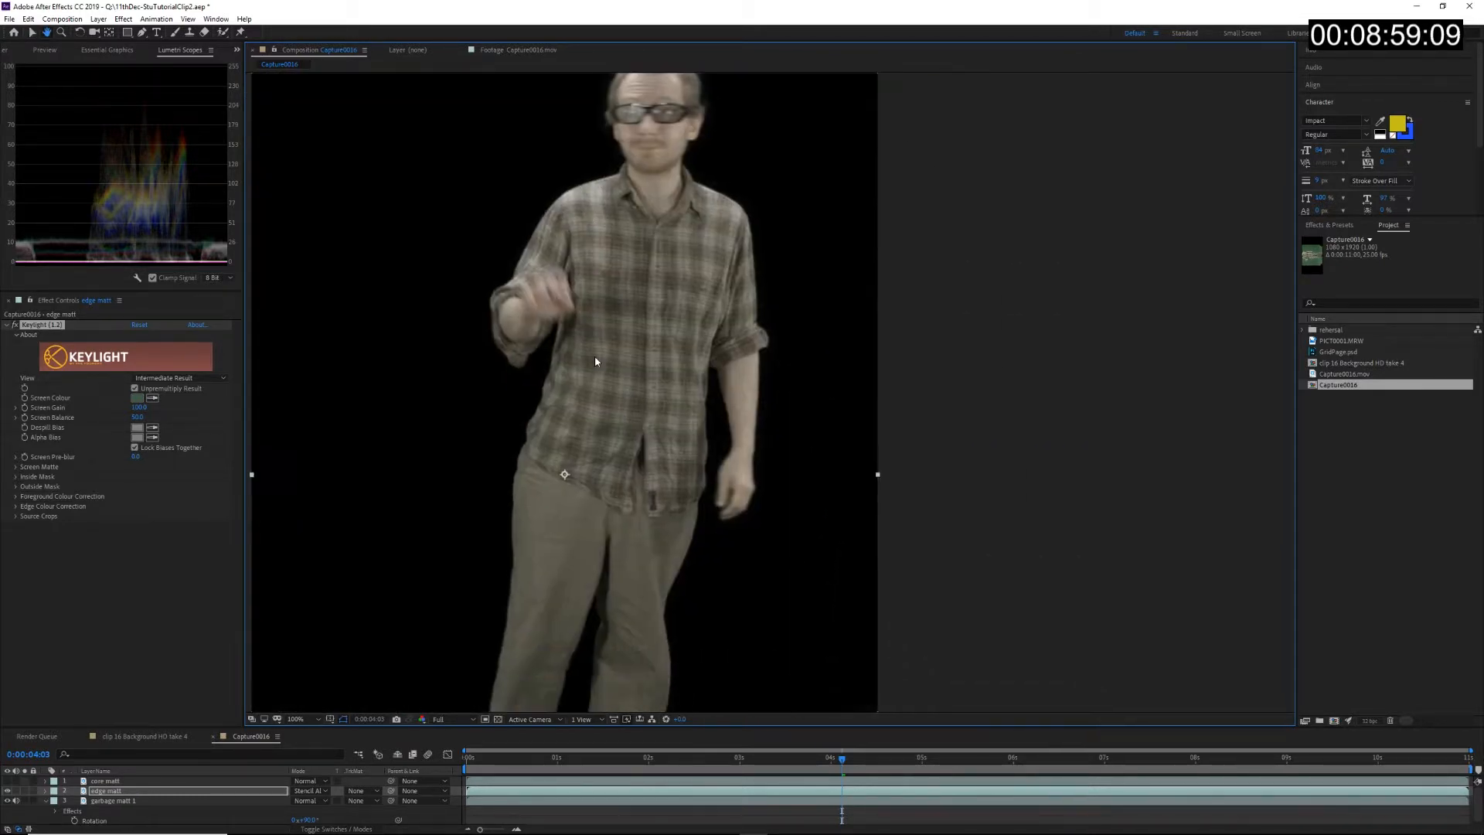
drag(634, 457, 564, 305)
scroll(579, 557, up, 1)
drag(494, 451, 895, 203)
drag(583, 520, 669, 291)
drag(821, 239, 787, 271)
key(v)
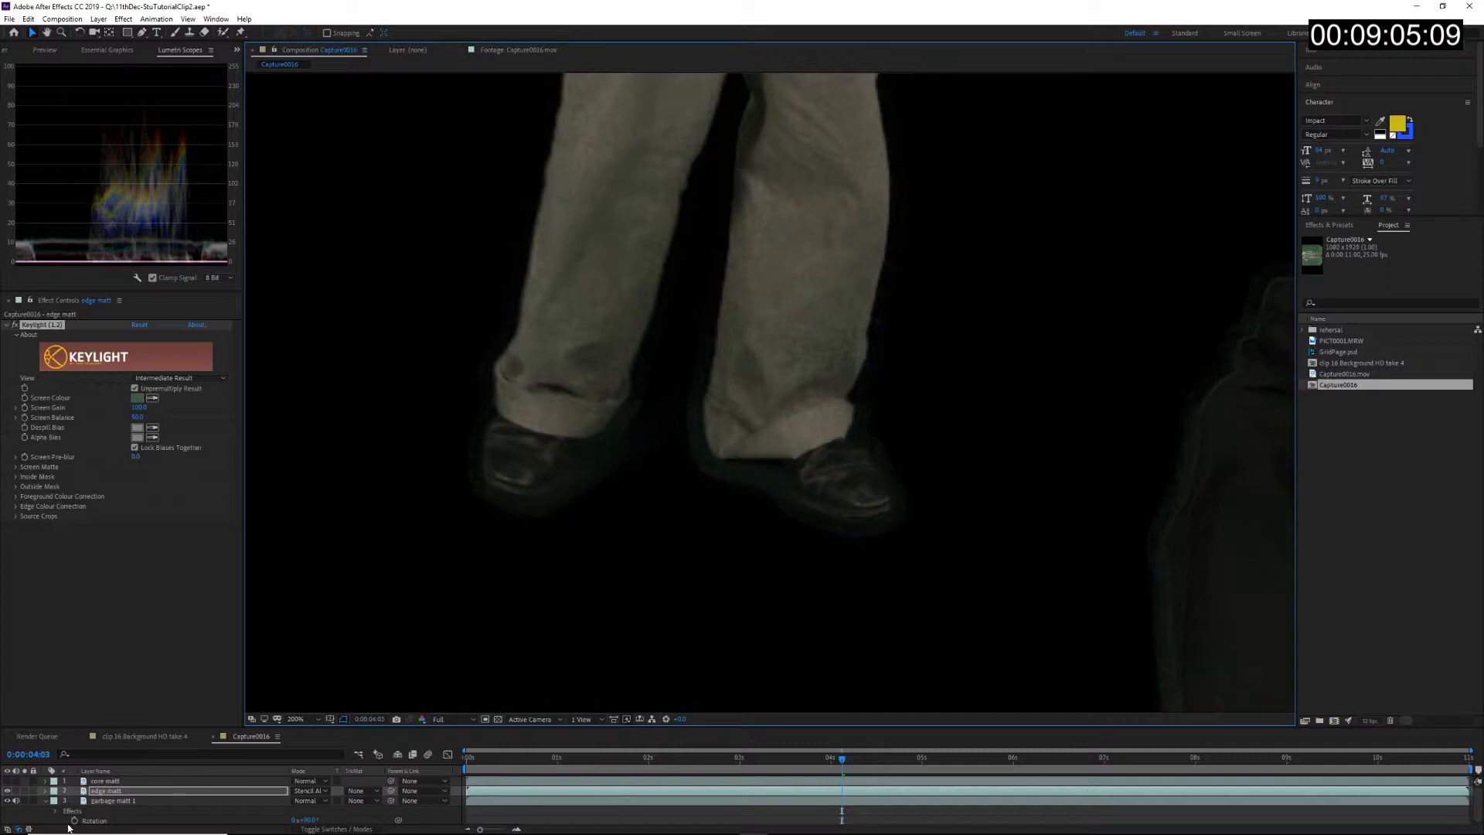
Step: Raise the edge matt layer's Keylight Clip Black to 29 and check the result from the trousers up to the head
click(107, 792)
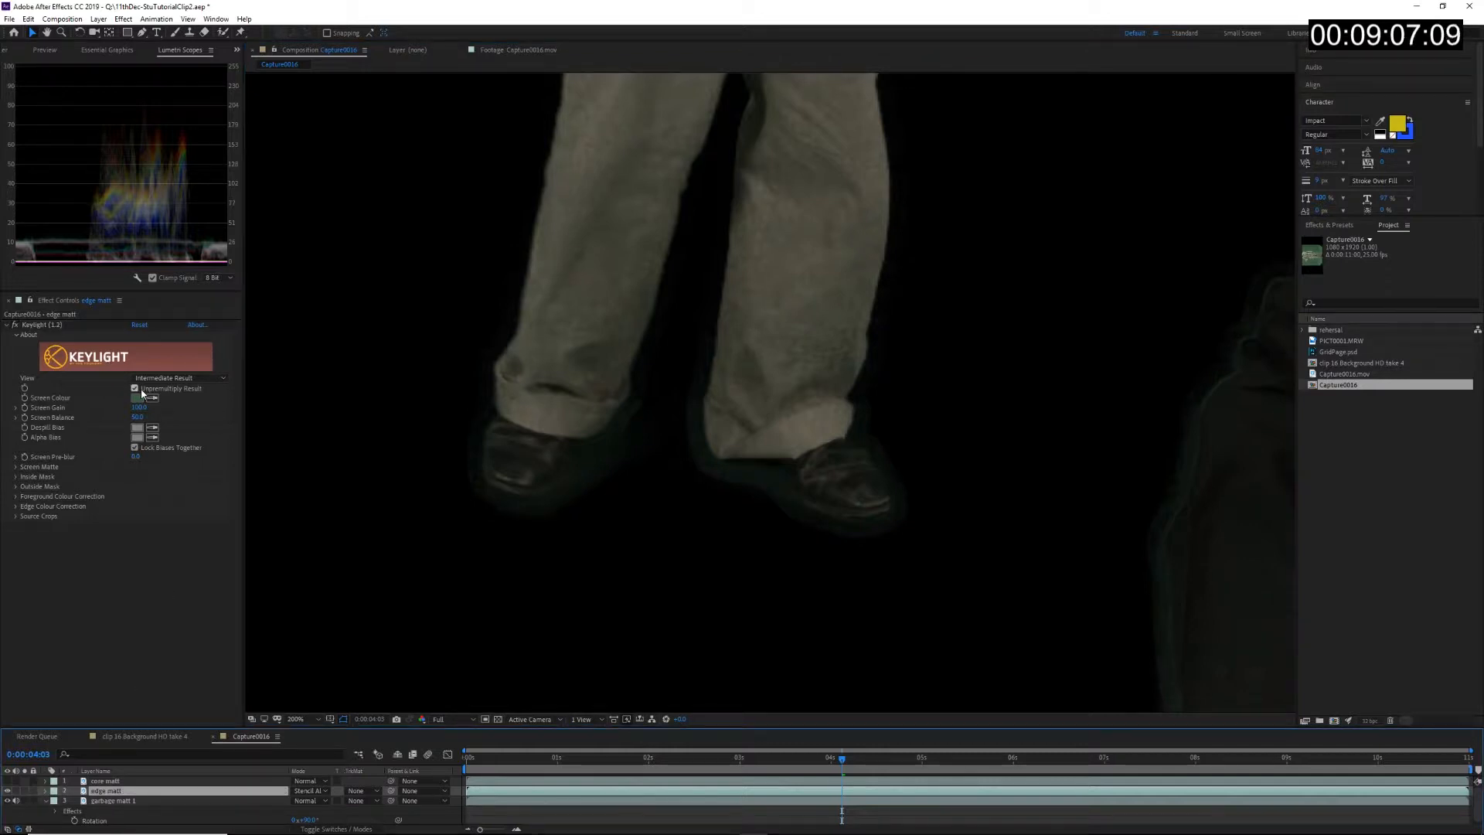
click(15, 472)
click(15, 467)
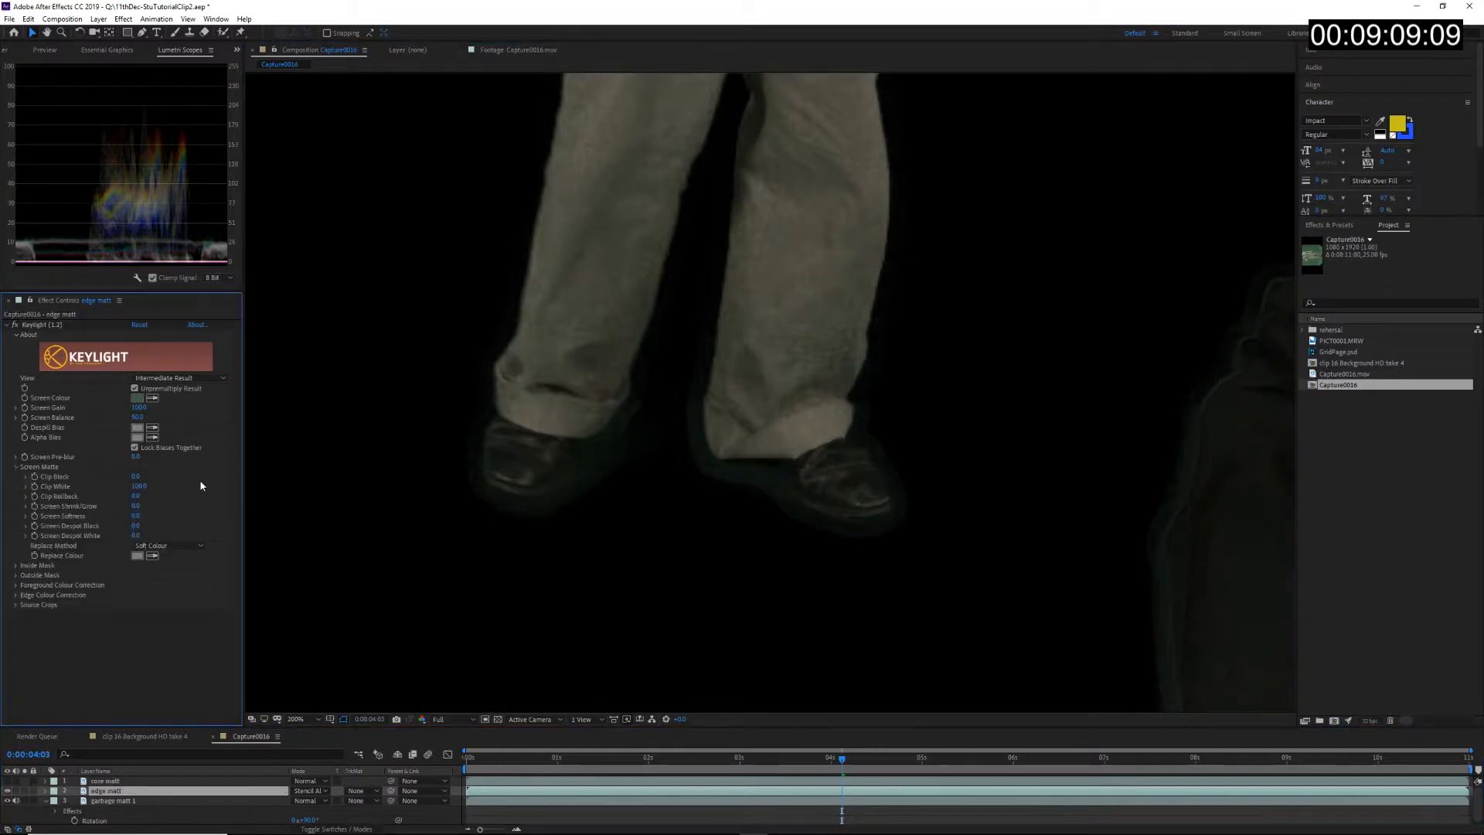
drag(140, 474, 152, 474)
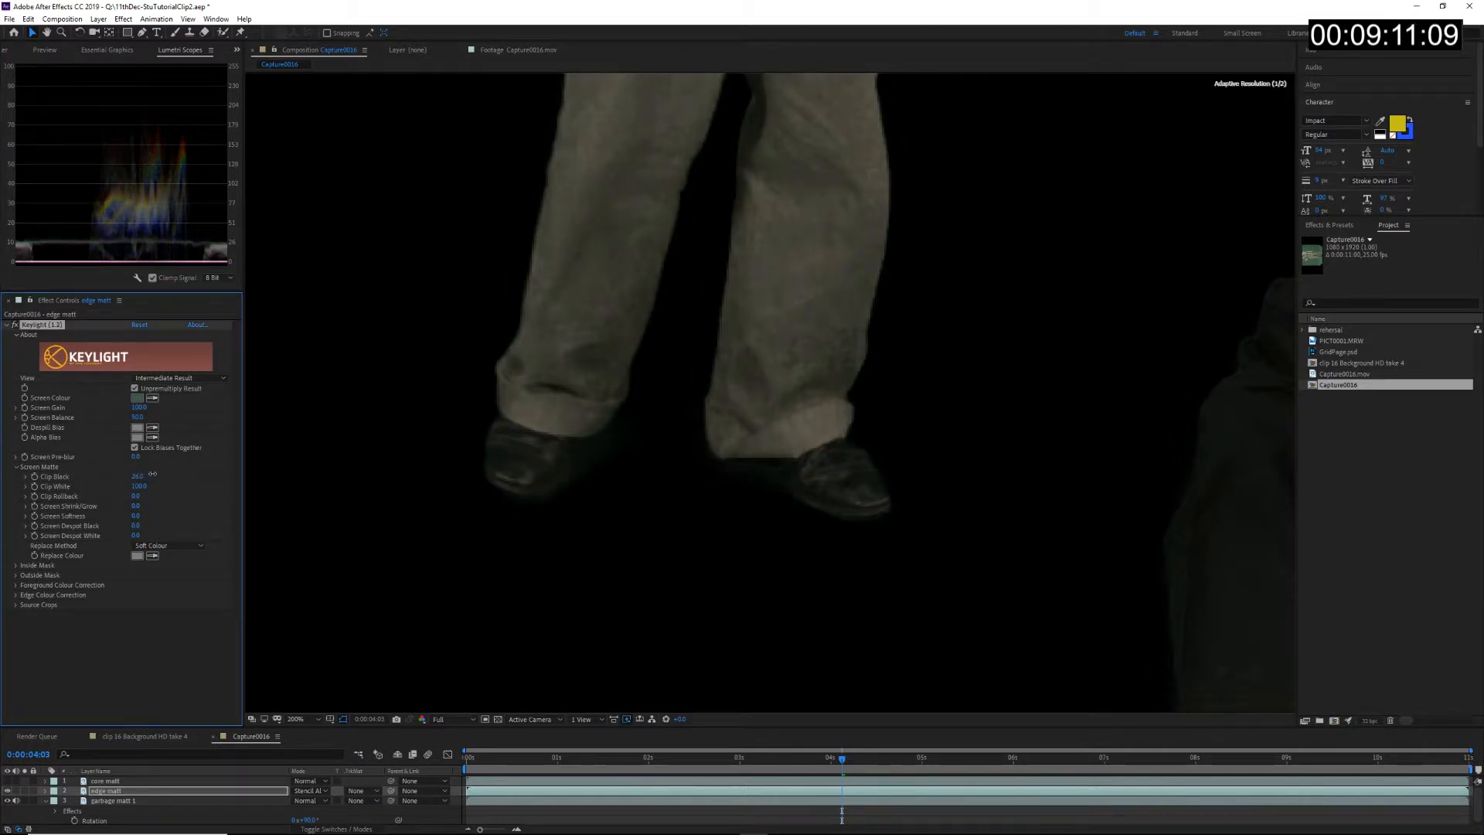
drag(593, 341, 526, 725)
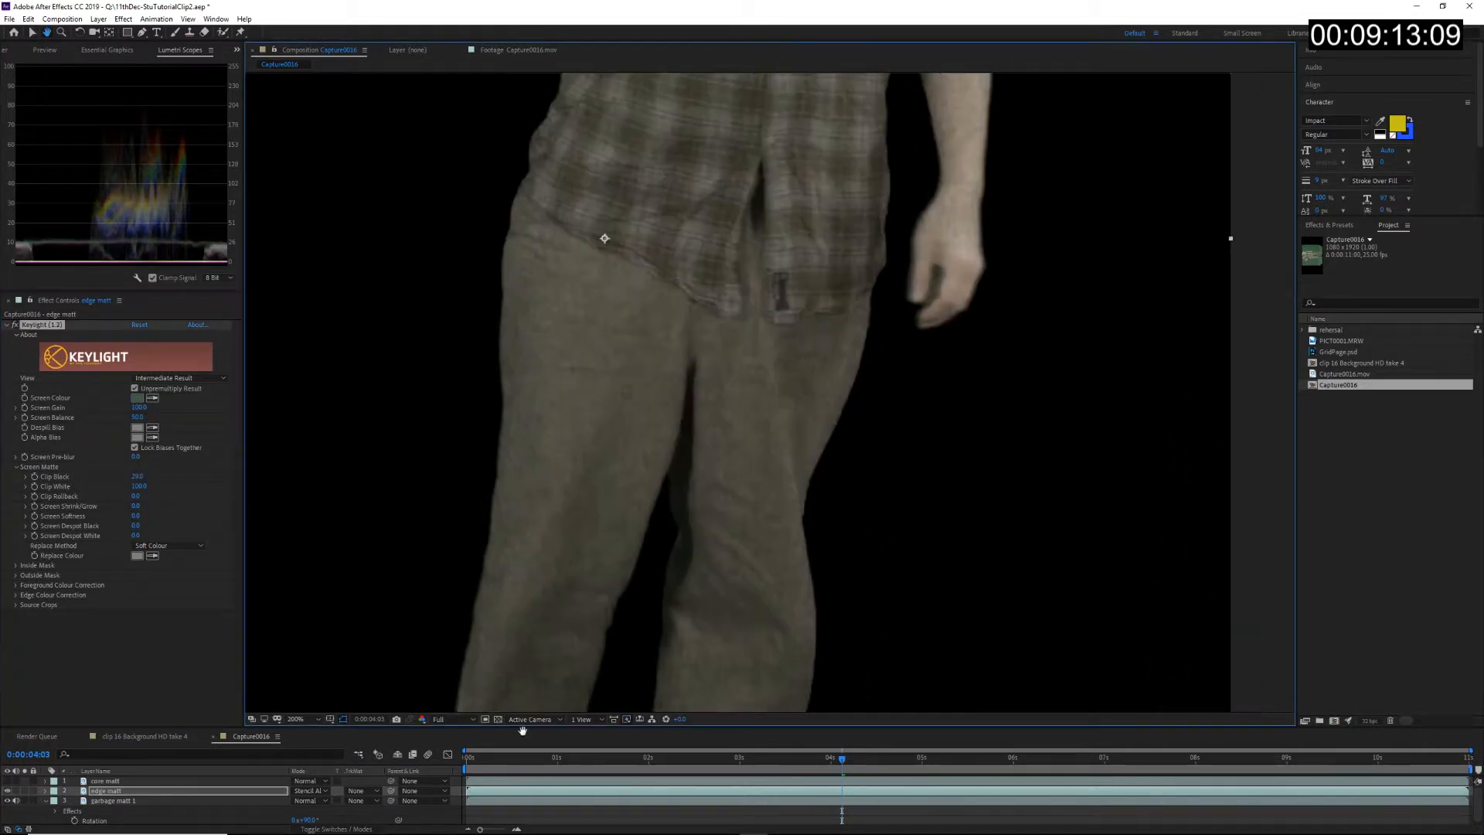
drag(602, 238, 591, 539)
drag(687, 290, 655, 643)
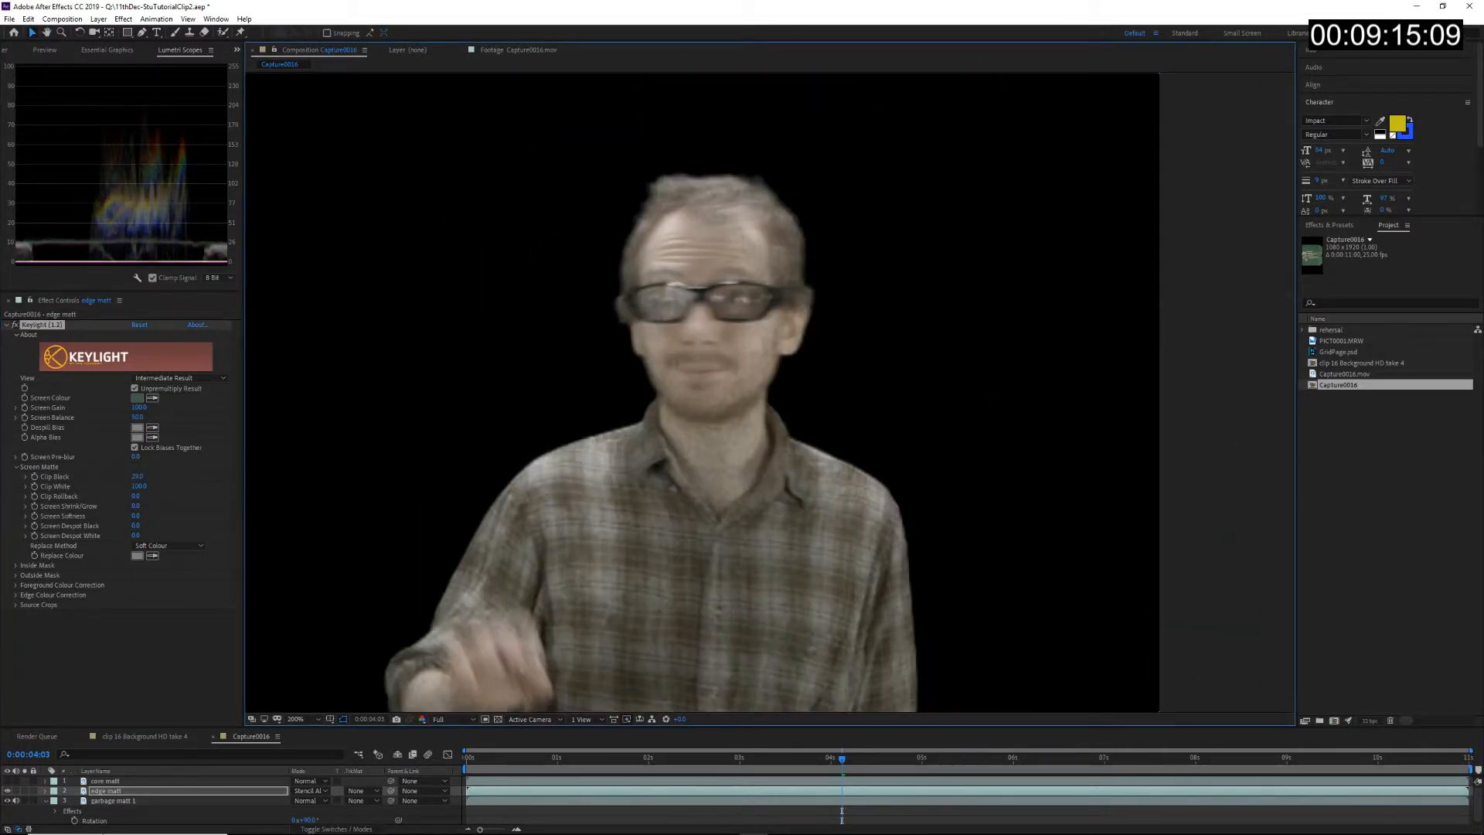
Step: Show the core matt layer over the edge matt and check how the two blend along the shoulder and arm
click(6, 789)
click(7, 790)
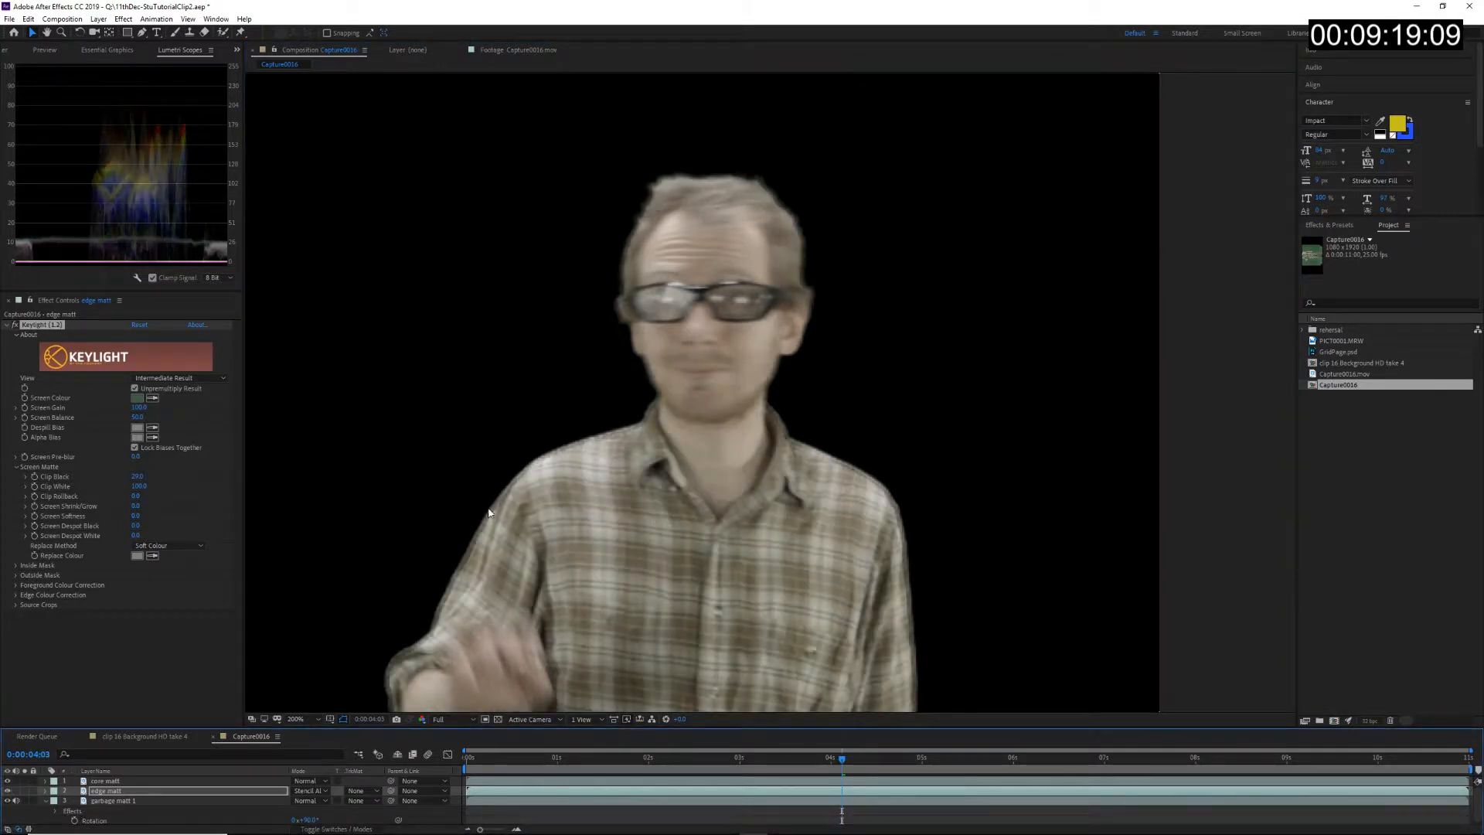
scroll(489, 513, up, 1)
drag(435, 547, 1128, 377)
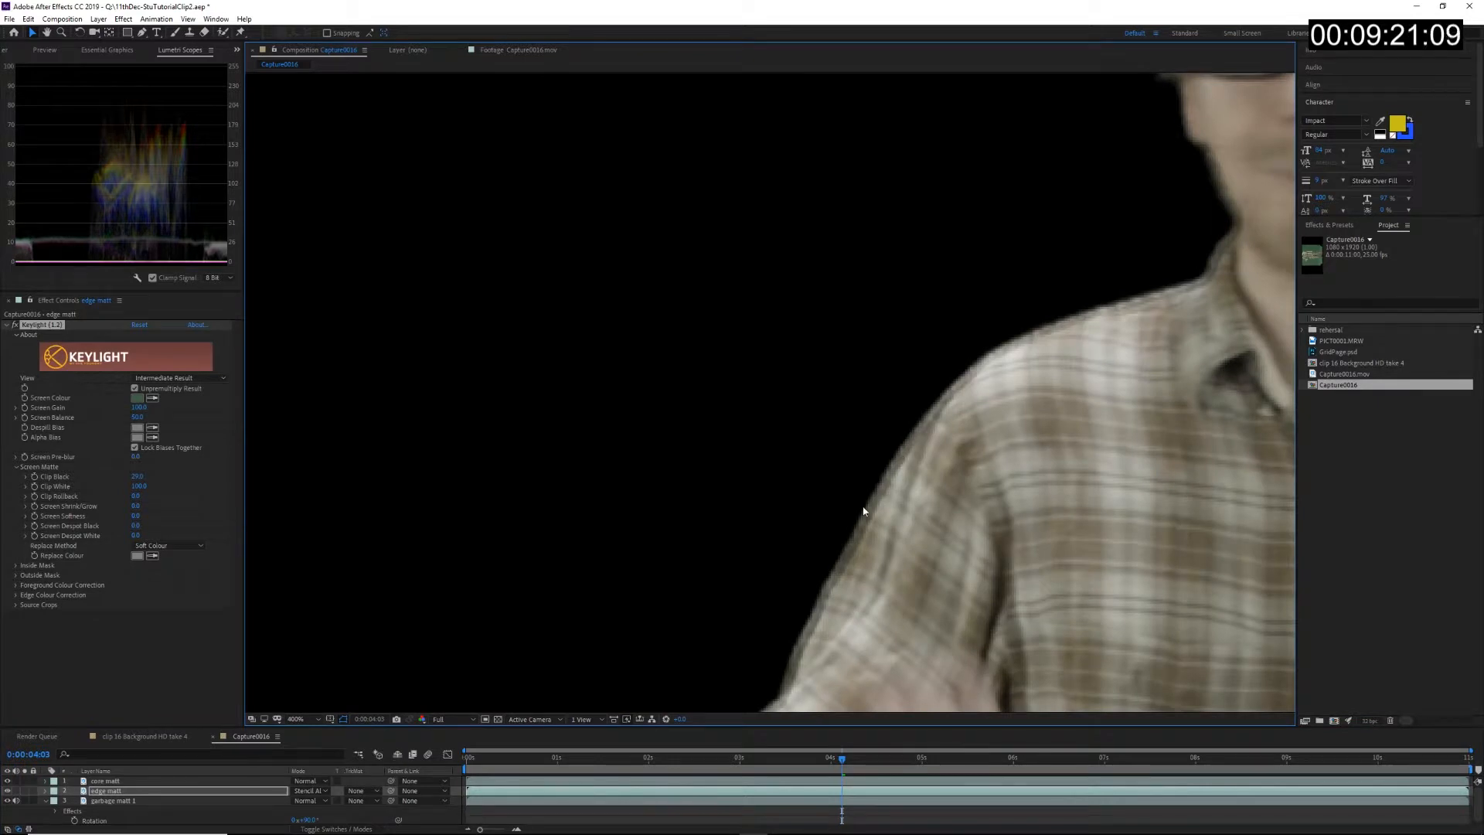
scroll(1065, 499, down, 2)
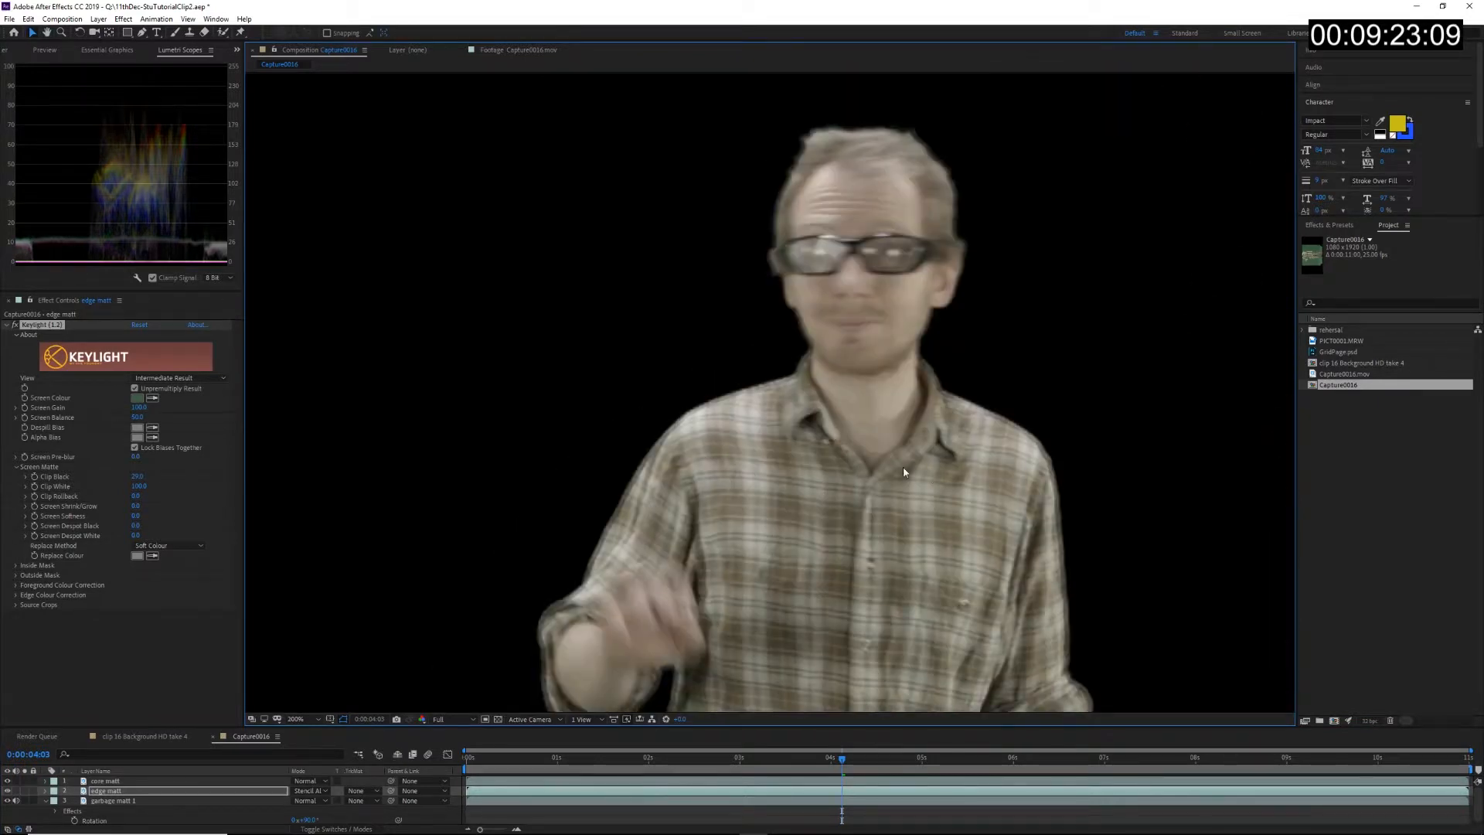
Step: Set core matt's blending mode to Silhouette Alpha and inspect the isolated edge outline around the body and arm
click(306, 783)
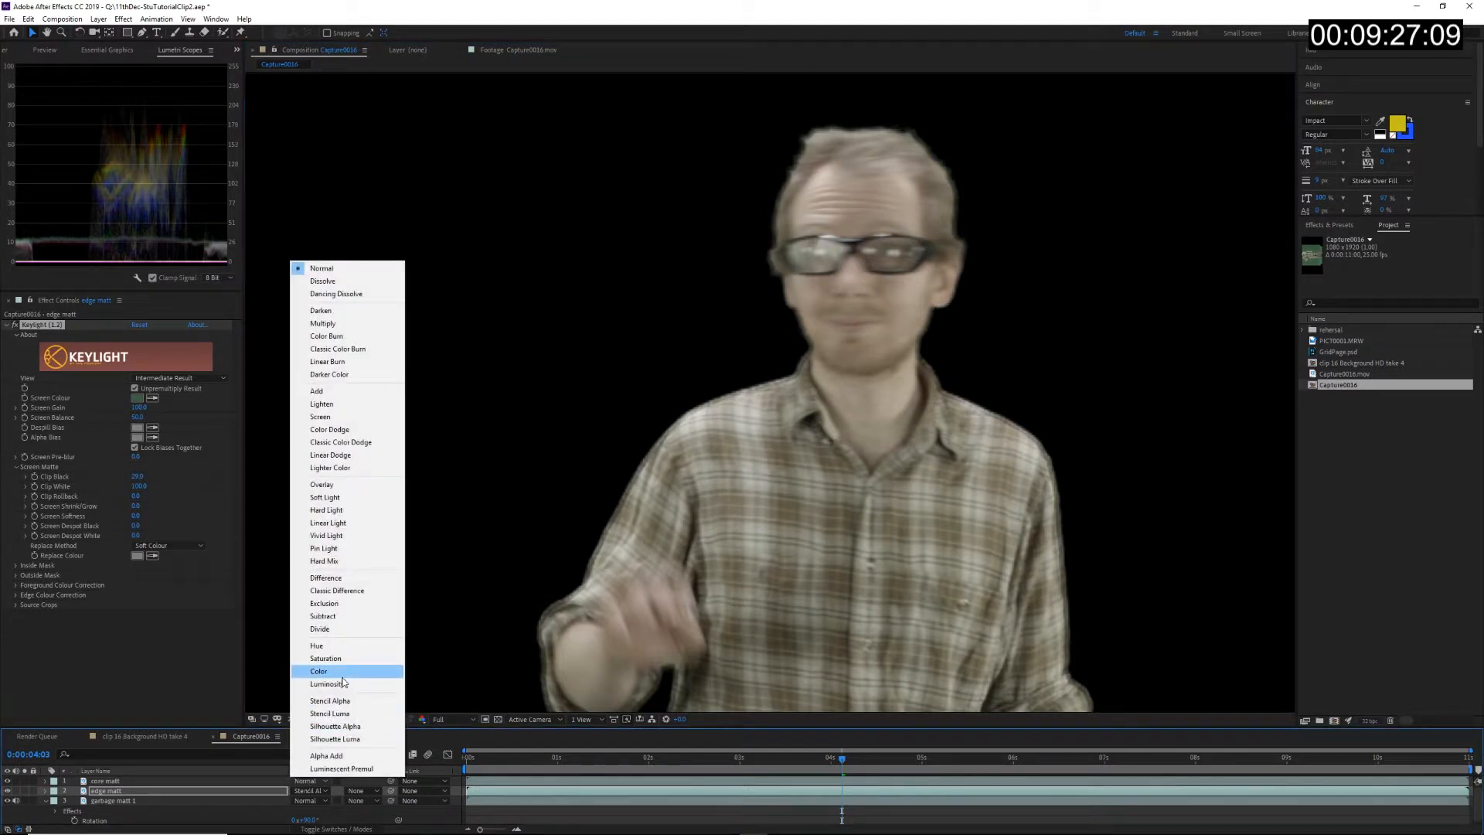
click(347, 728)
scroll(730, 639, down, 2)
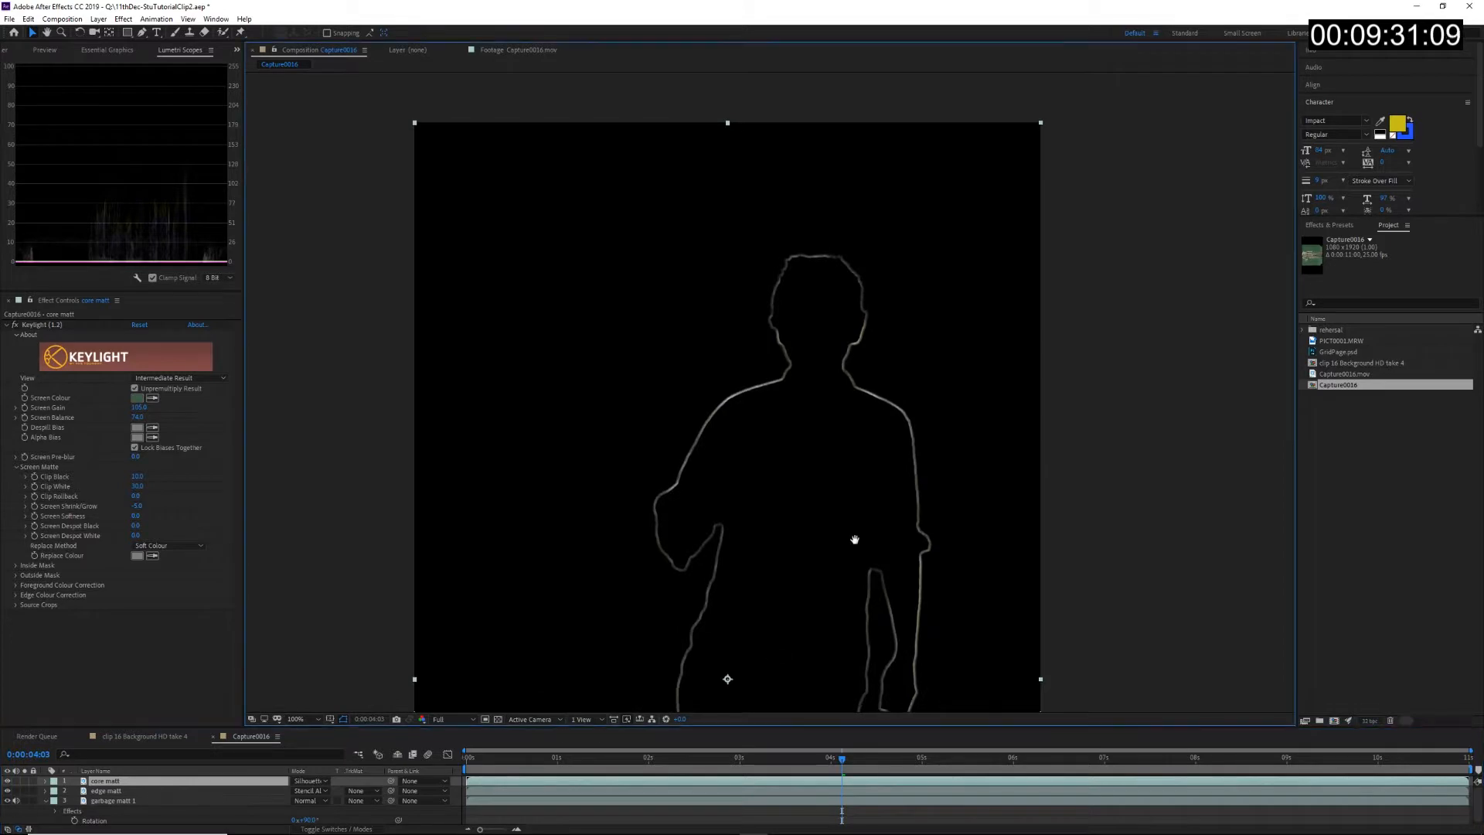
drag(855, 539, 826, 322)
scroll(772, 575, up, 1)
drag(745, 606, 866, 421)
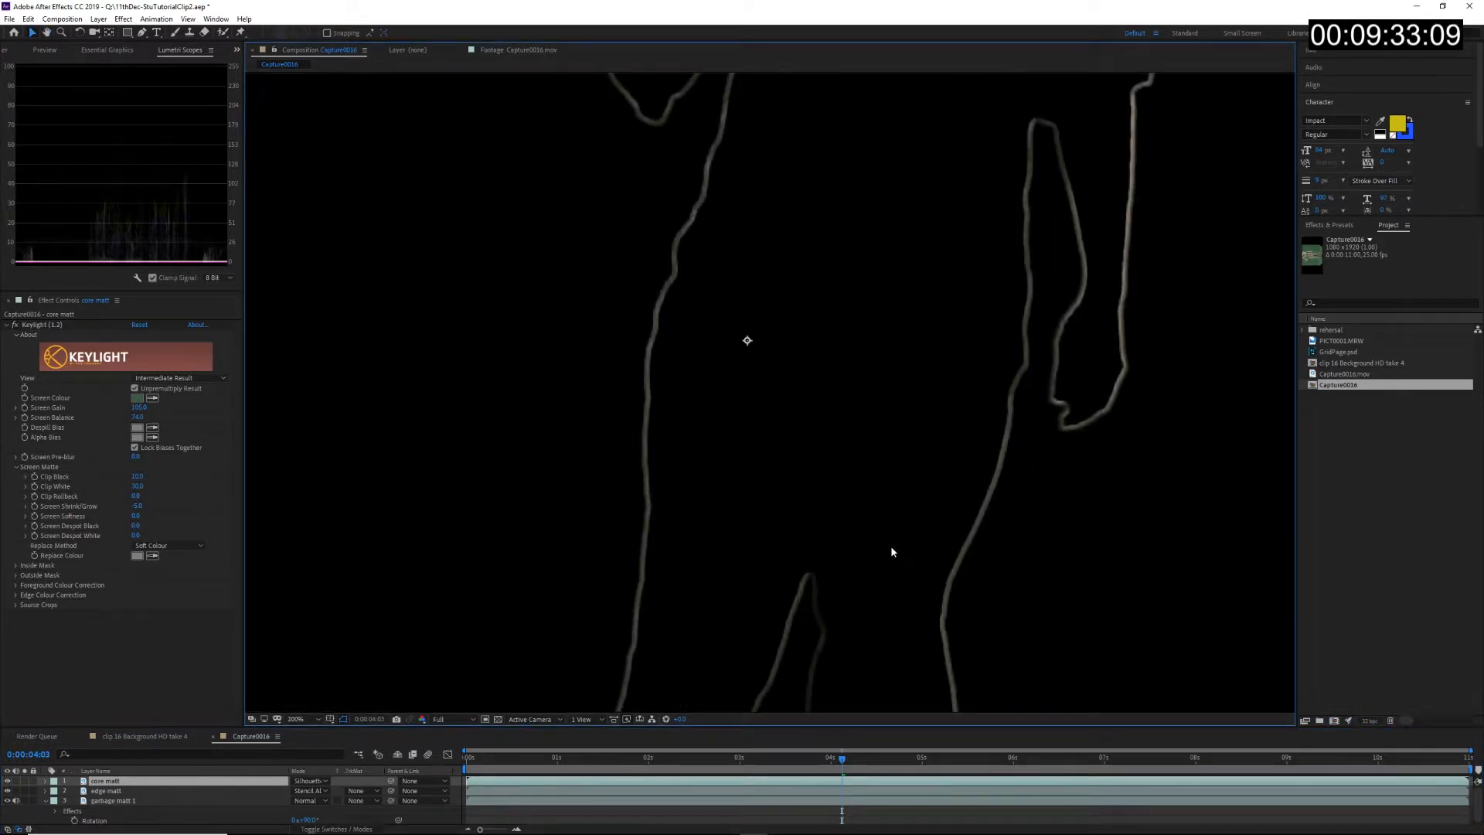
scroll(891, 548, up, 1)
drag(891, 512, 1147, 644)
drag(1001, 377, 861, 728)
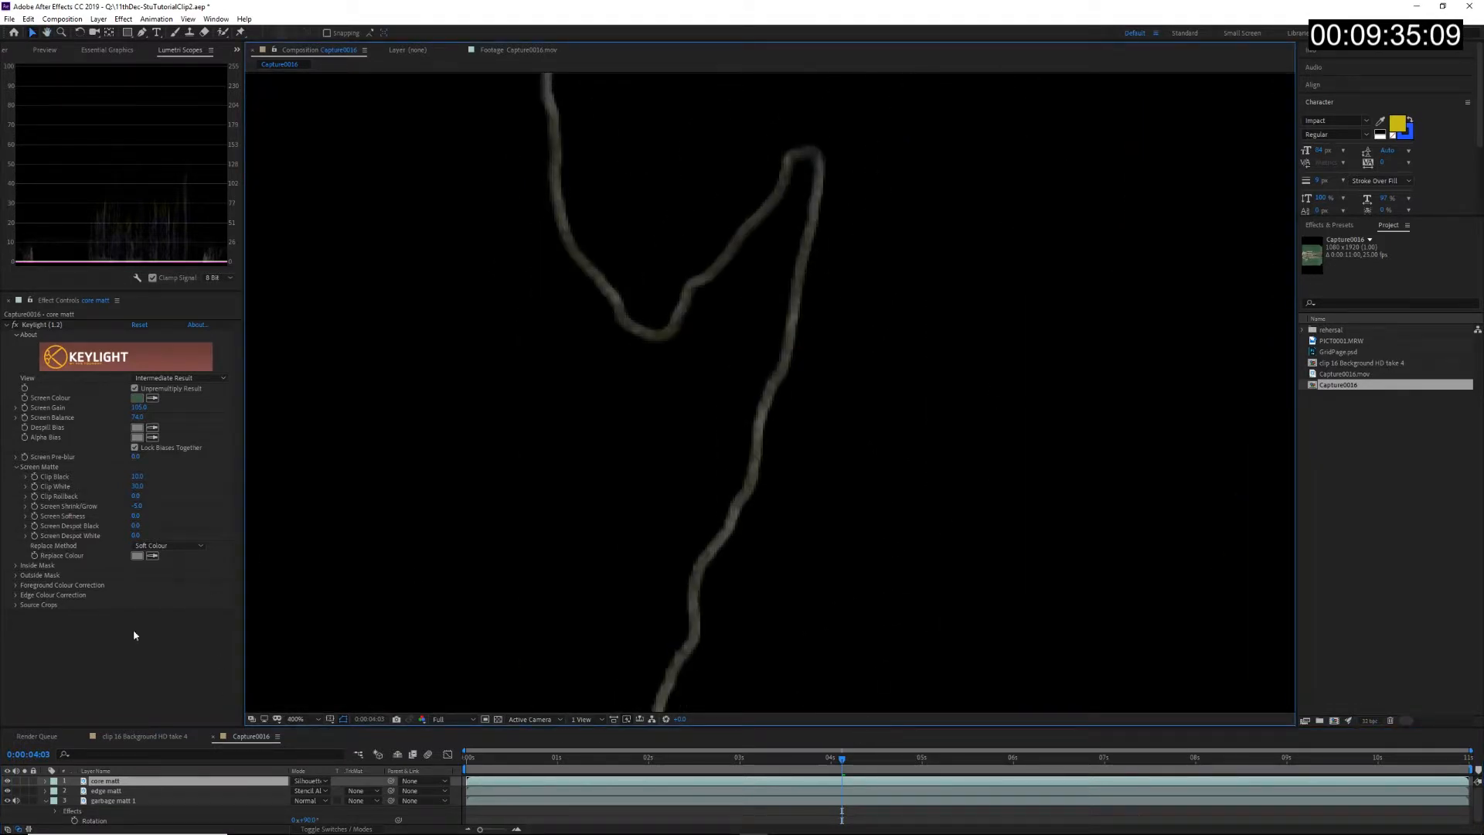
Step: Set the edge matt layer's Keylight Clip White to 75
click(108, 790)
drag(138, 486, 125, 488)
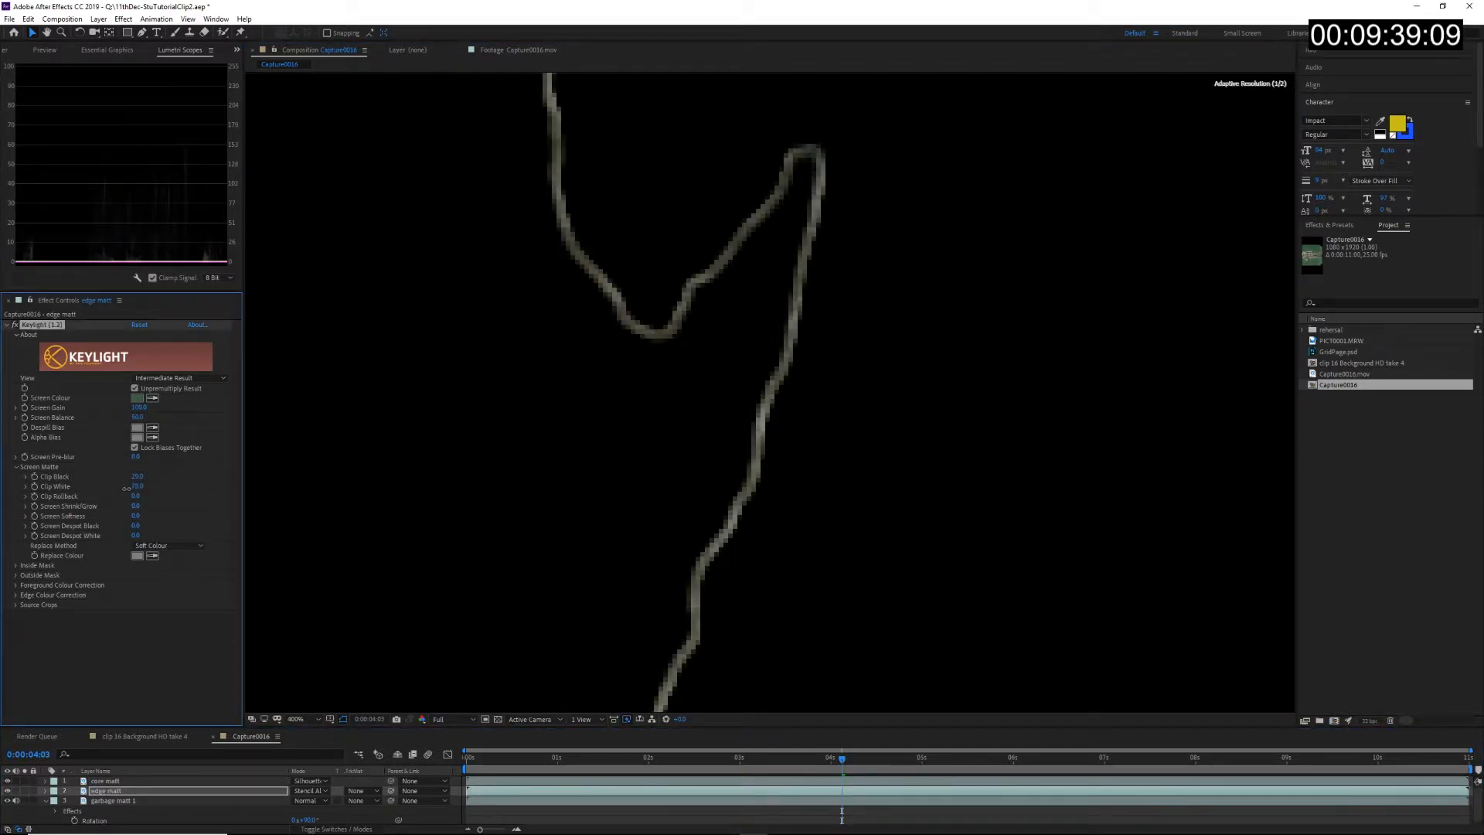
click(139, 486)
text(75)
key(Return)
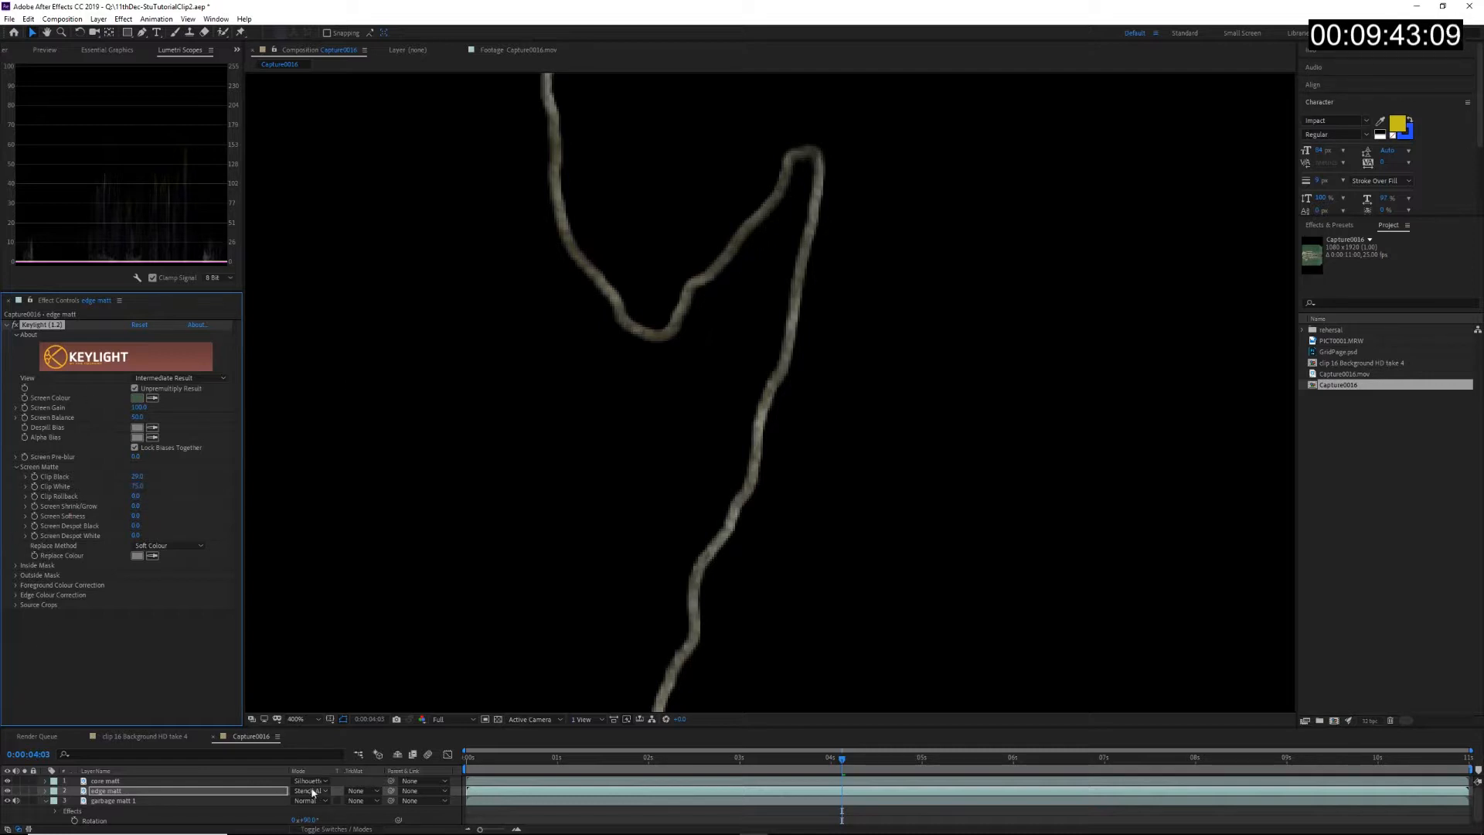
Step: Set core matt's blending mode to Normal and check the combined key along the shirt's shoulder and collar
click(304, 781)
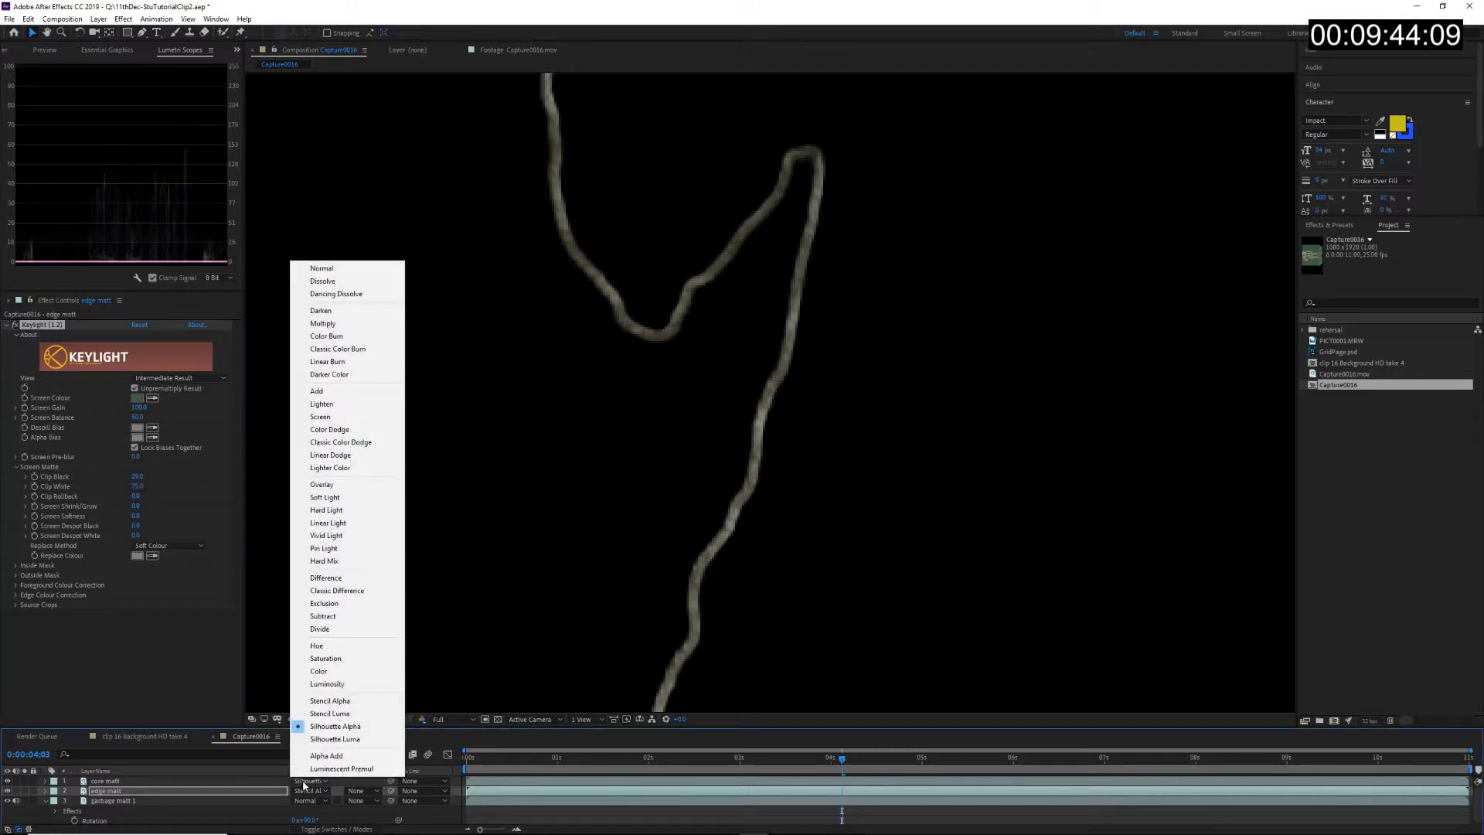
click(324, 275)
scroll(855, 431, down, 1)
drag(846, 286, 848, 572)
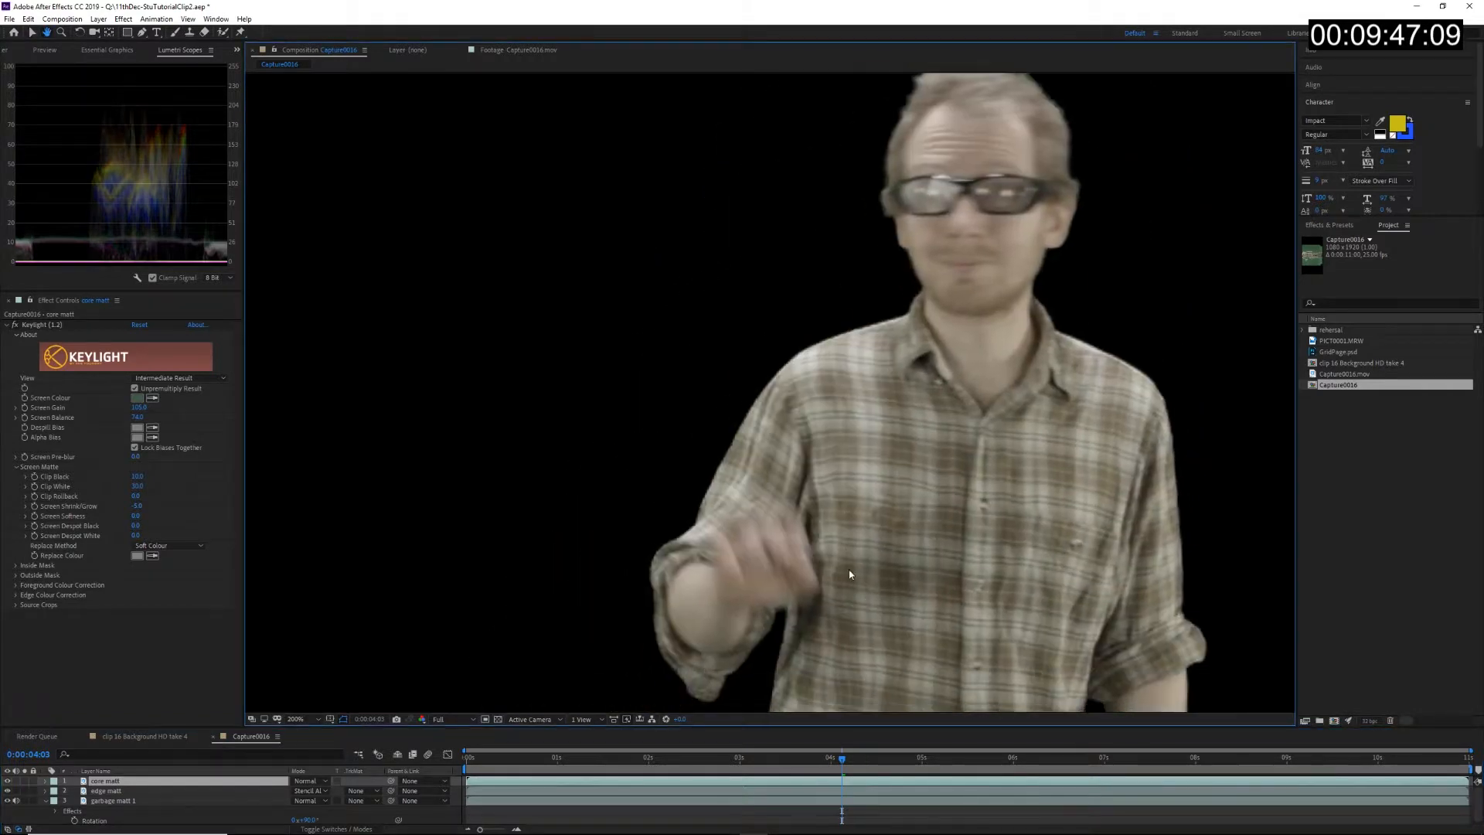
scroll(880, 377, up, 1)
scroll(880, 377, up, 1)
drag(1037, 239, 581, 438)
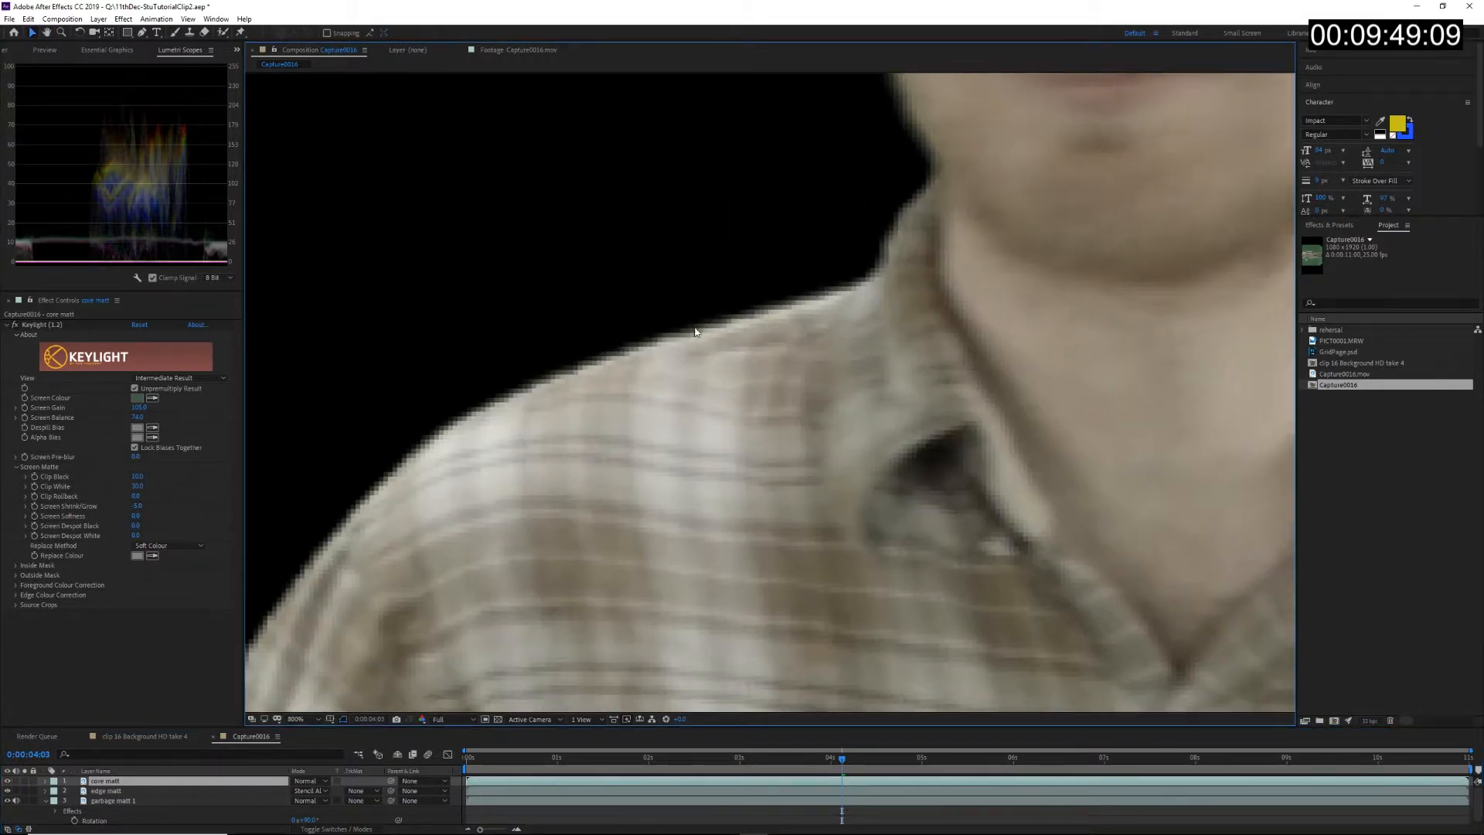
Step: Inspect the combined key down the body to the trouser cuffs and shoes
scroll(755, 430, down, 2)
drag(908, 339, 674, 335)
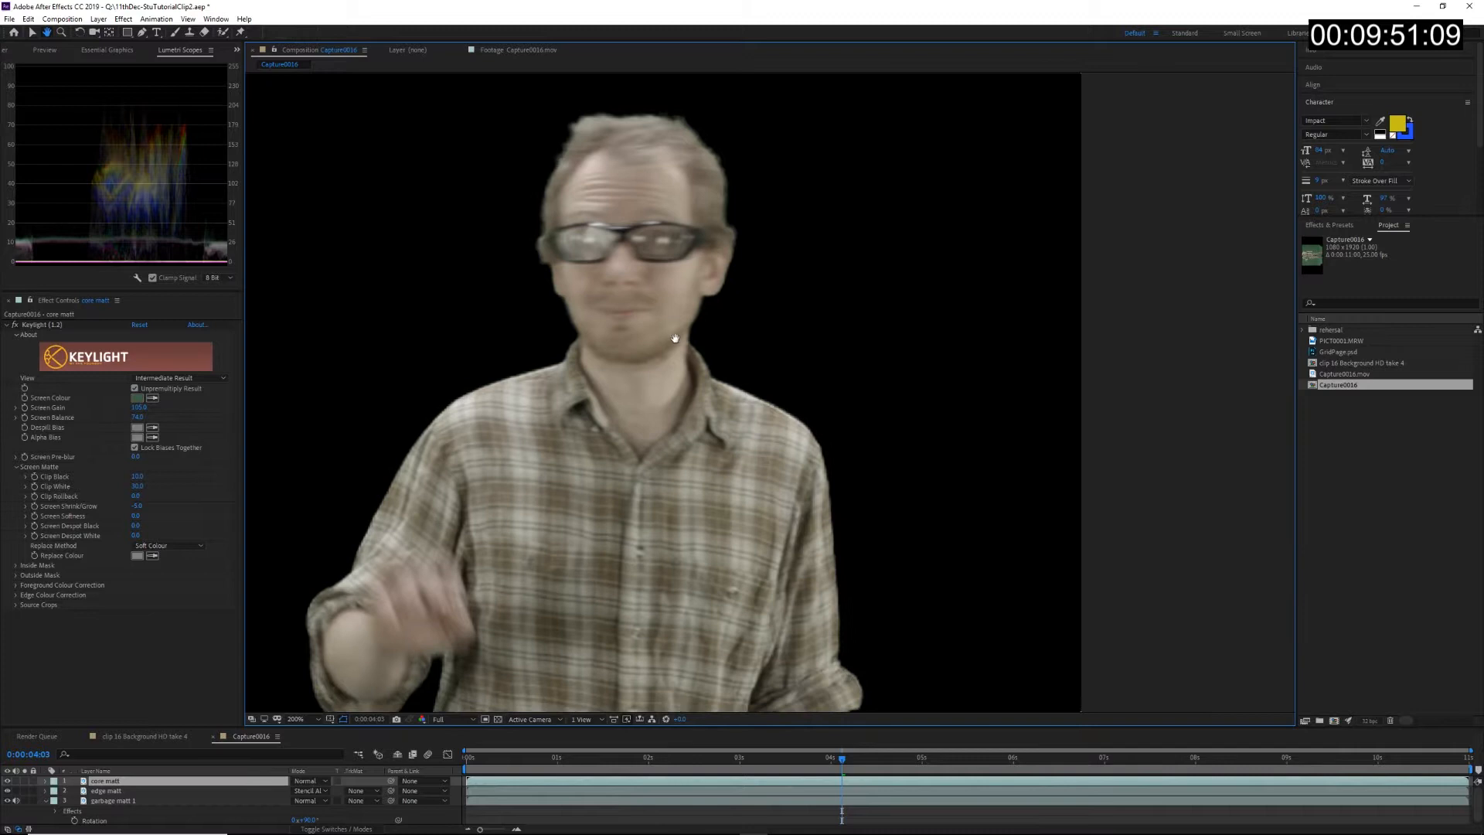
scroll(709, 636, down, 1)
drag(723, 643, 781, 320)
drag(804, 588, 838, 388)
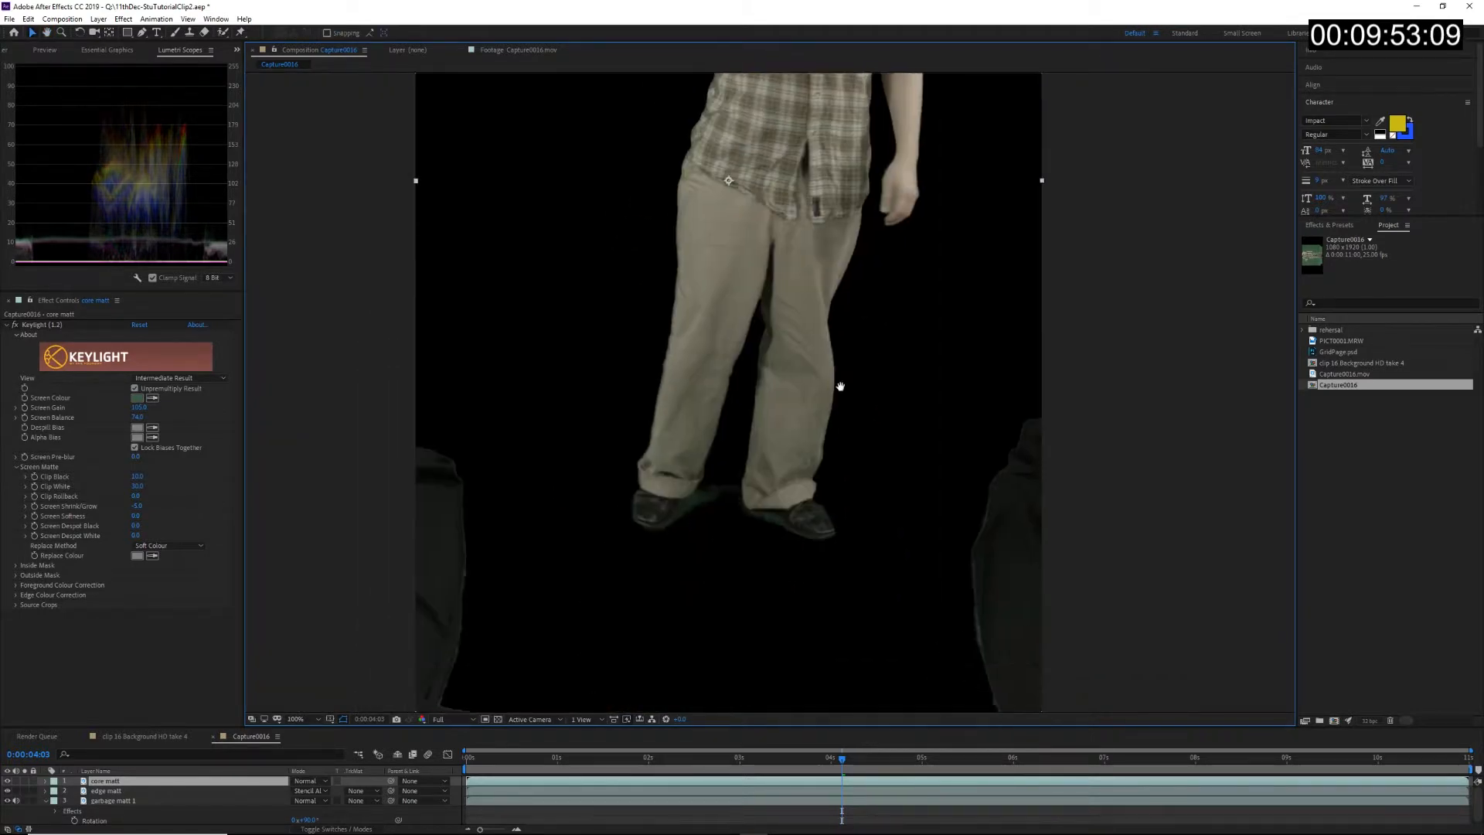
scroll(850, 464, up, 2)
drag(892, 547, 788, 318)
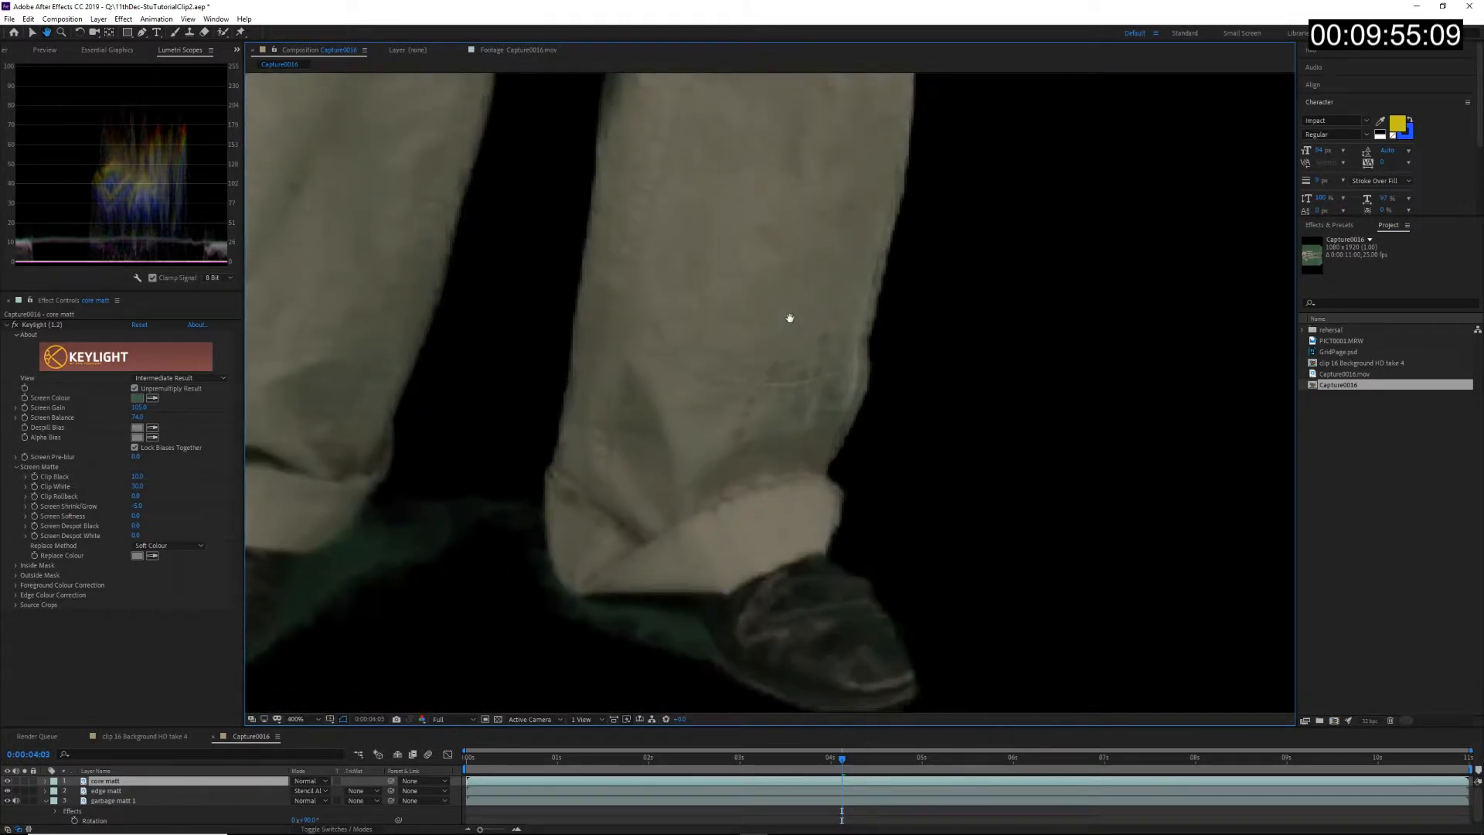
Step: Go to 0:00:06:02 in the timeline and examine the key around the head, shirt, trousers and shoes
click(1021, 759)
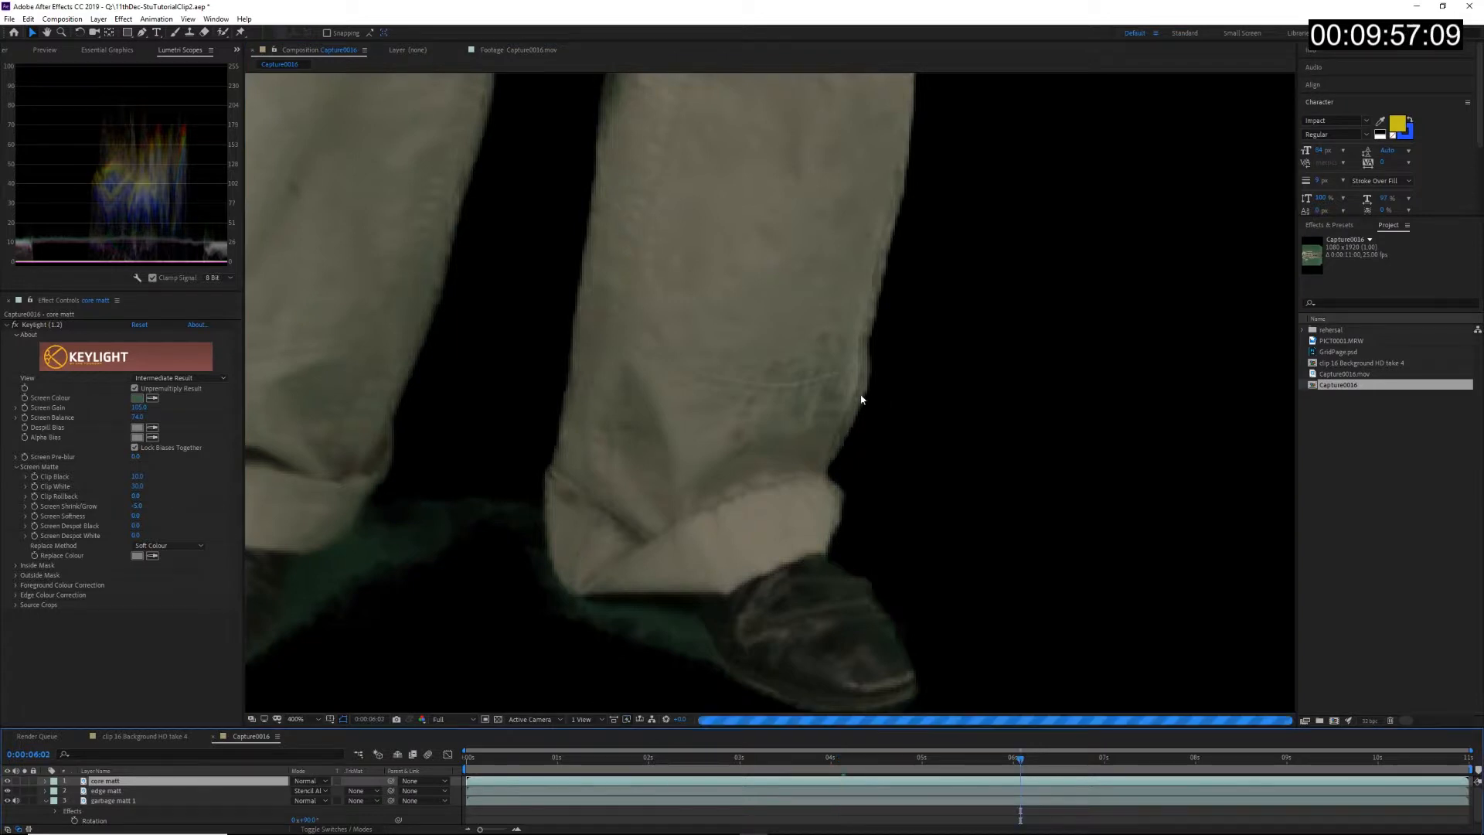
scroll(861, 398, down, 2)
drag(742, 375, 702, 778)
drag(749, 526, 762, 766)
drag(765, 155, 730, 527)
scroll(699, 502, up, 2)
scroll(693, 498, down, 1)
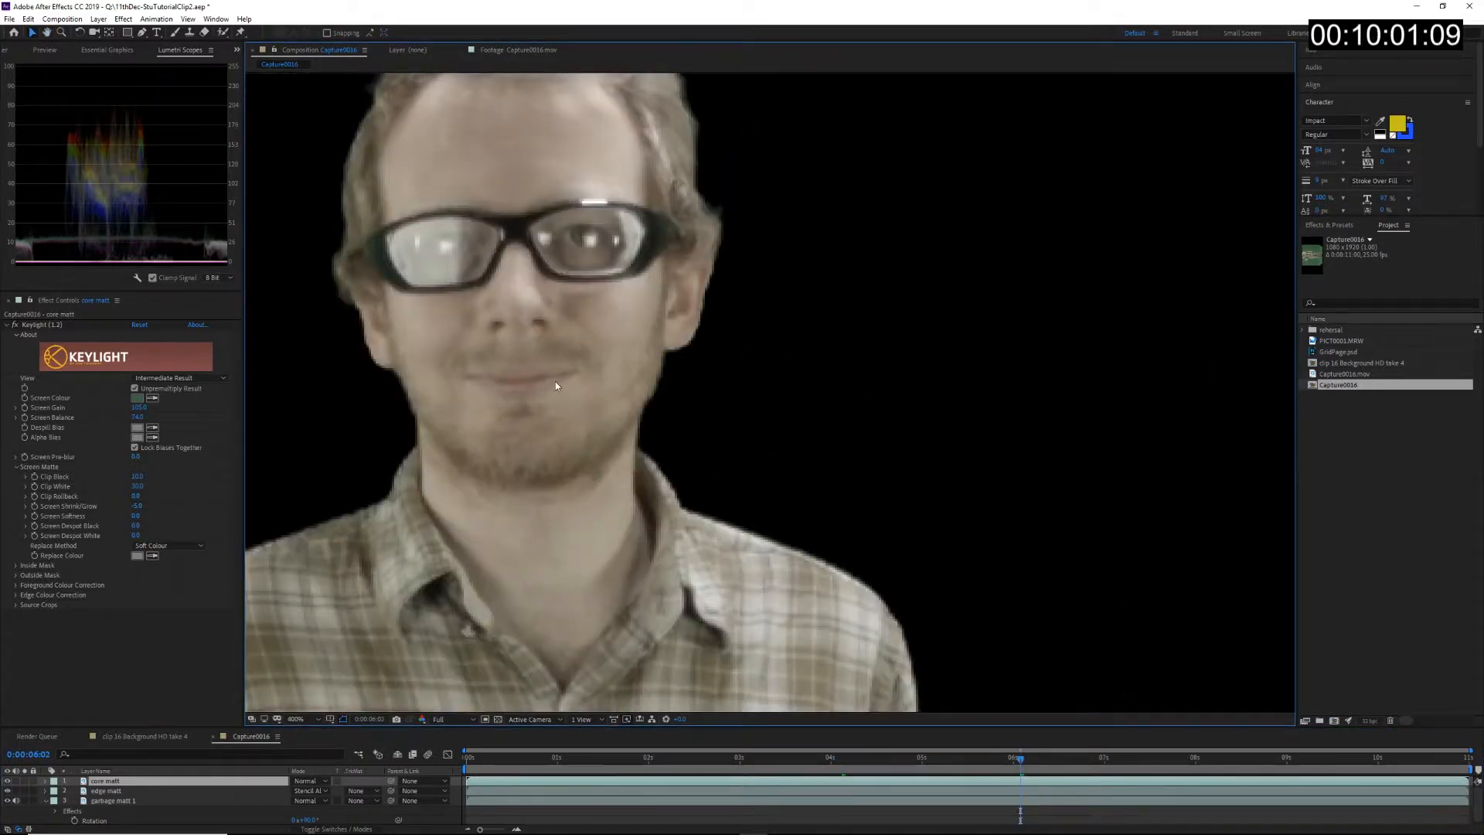
scroll(555, 382, down, 1)
drag(523, 536, 580, 354)
drag(623, 434, 645, 170)
drag(774, 589, 762, 371)
drag(735, 544, 729, 384)
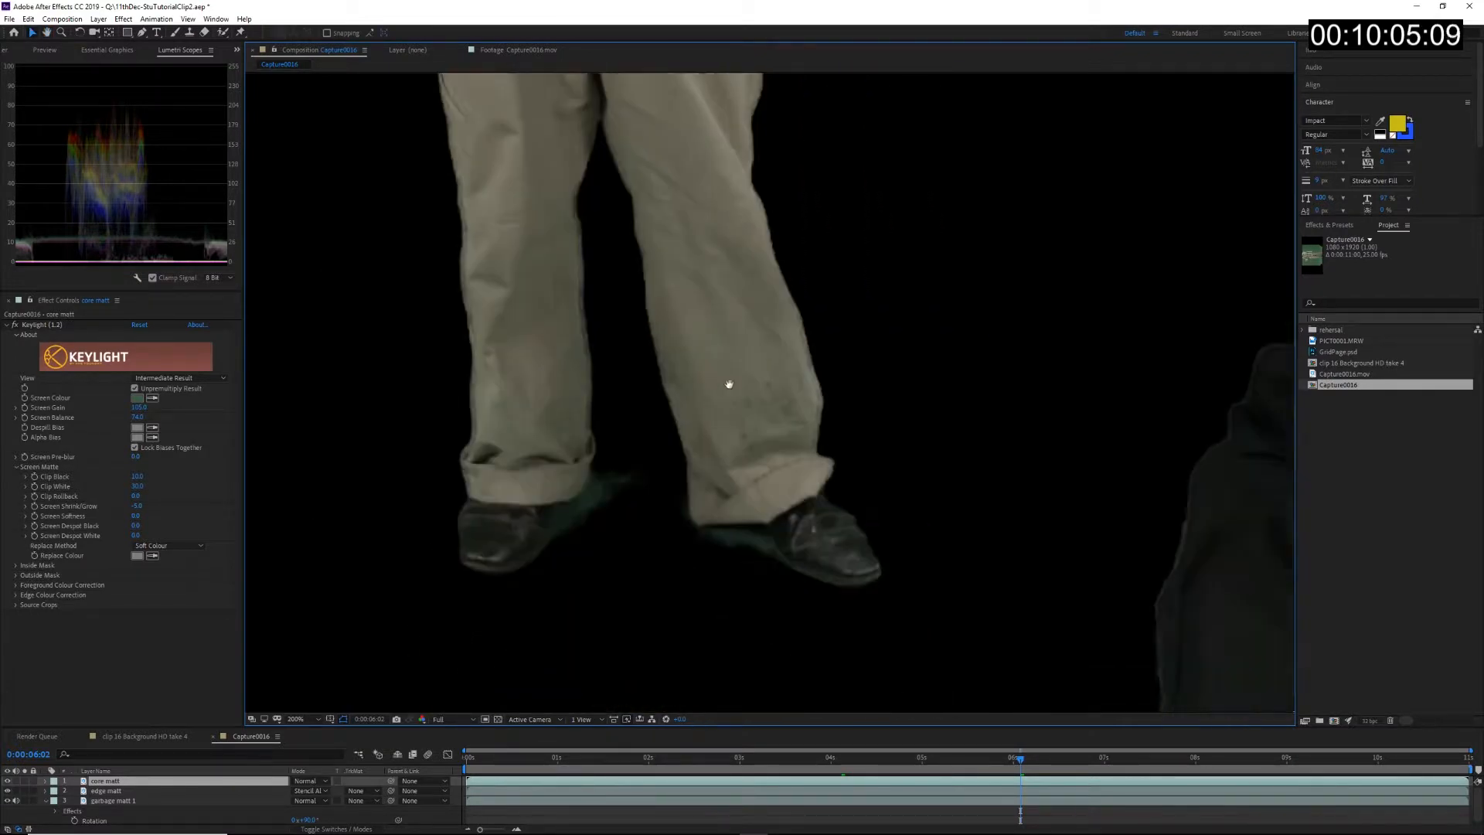
scroll(626, 404, up, 1)
drag(626, 404, 341, 453)
key(v)
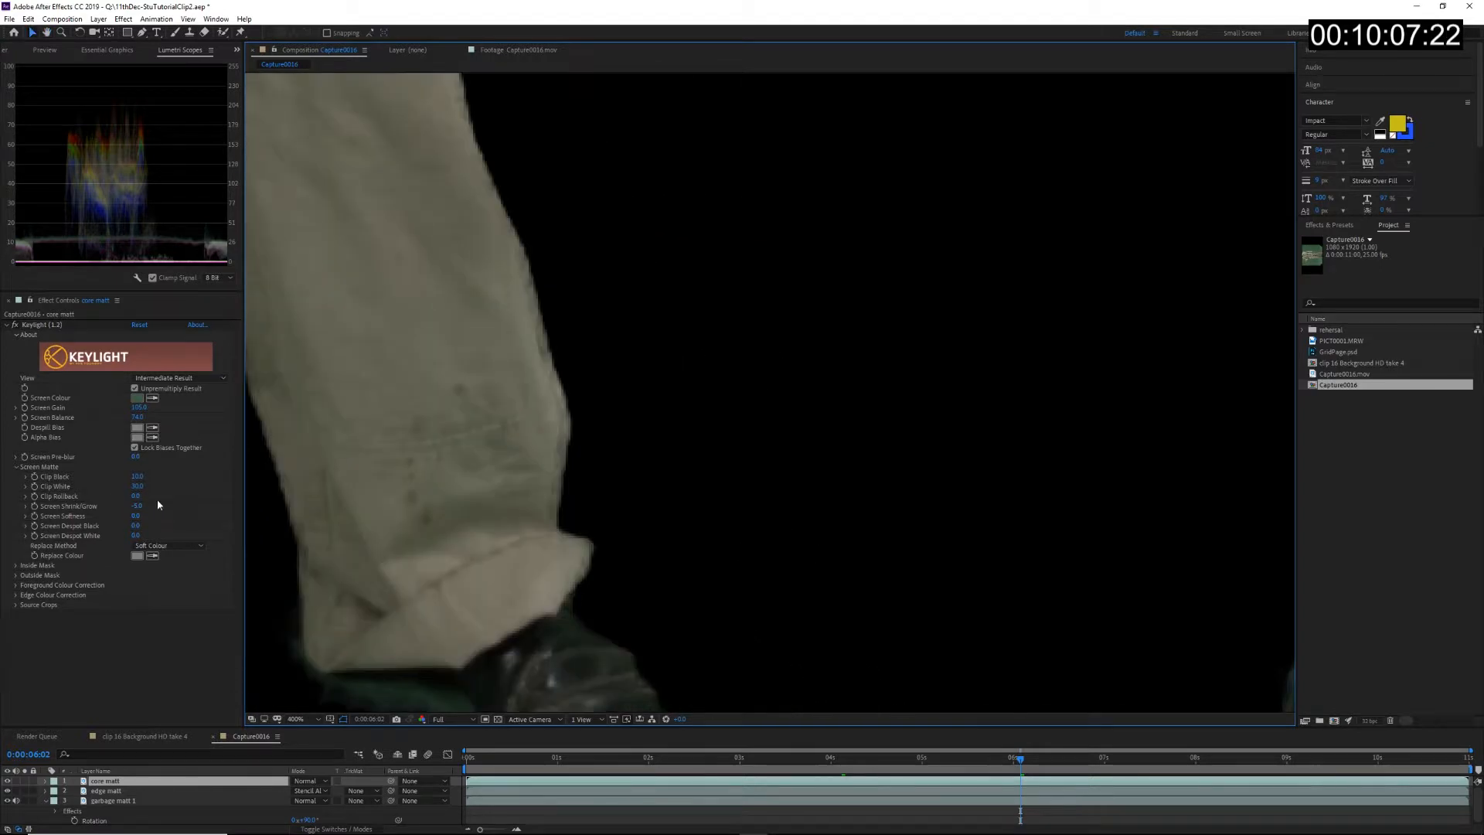
Step: Set the edge matt layer's Keylight Screen Balance to 35
click(106, 792)
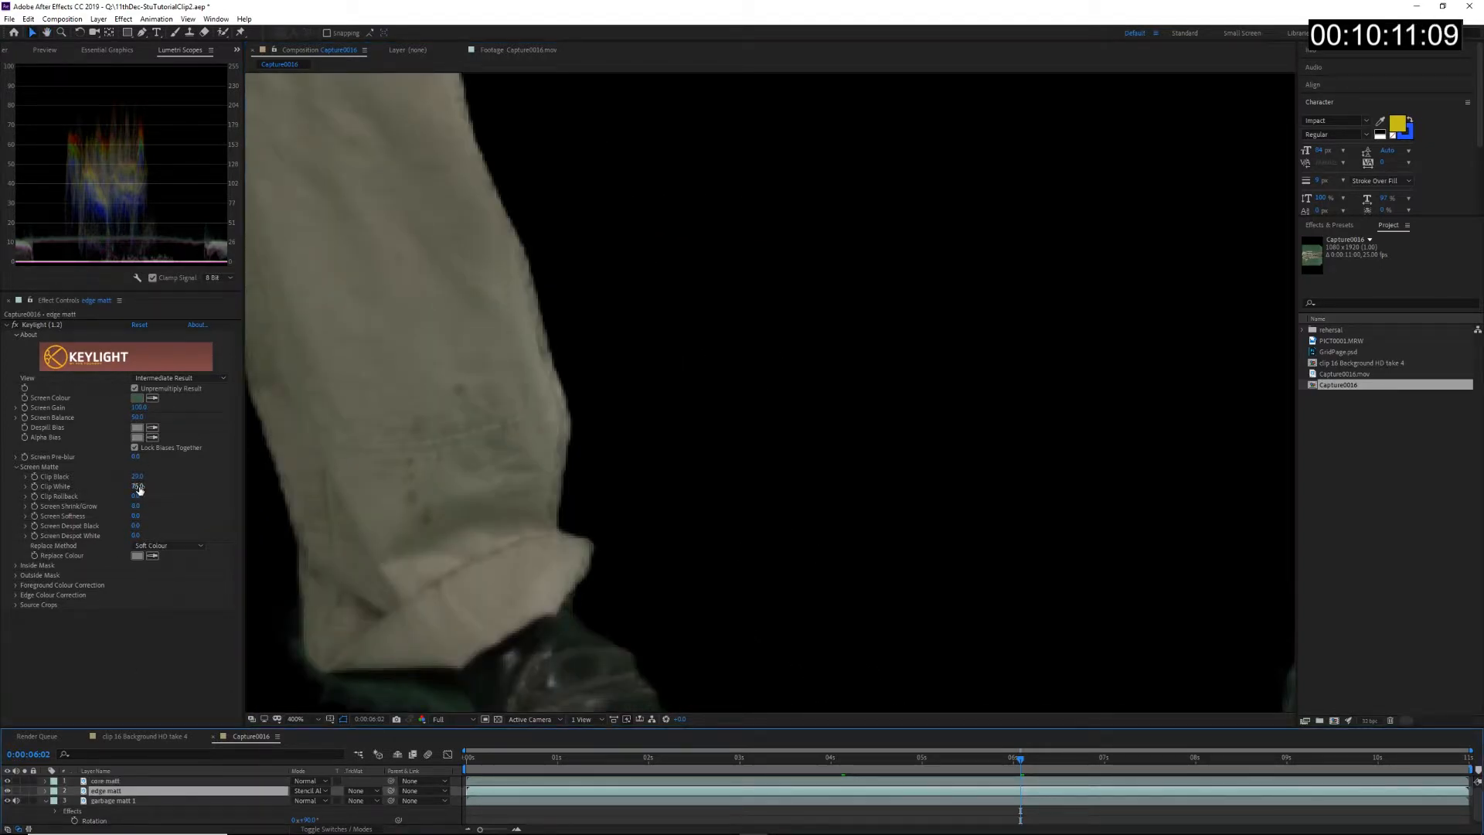
drag(137, 416, 126, 413)
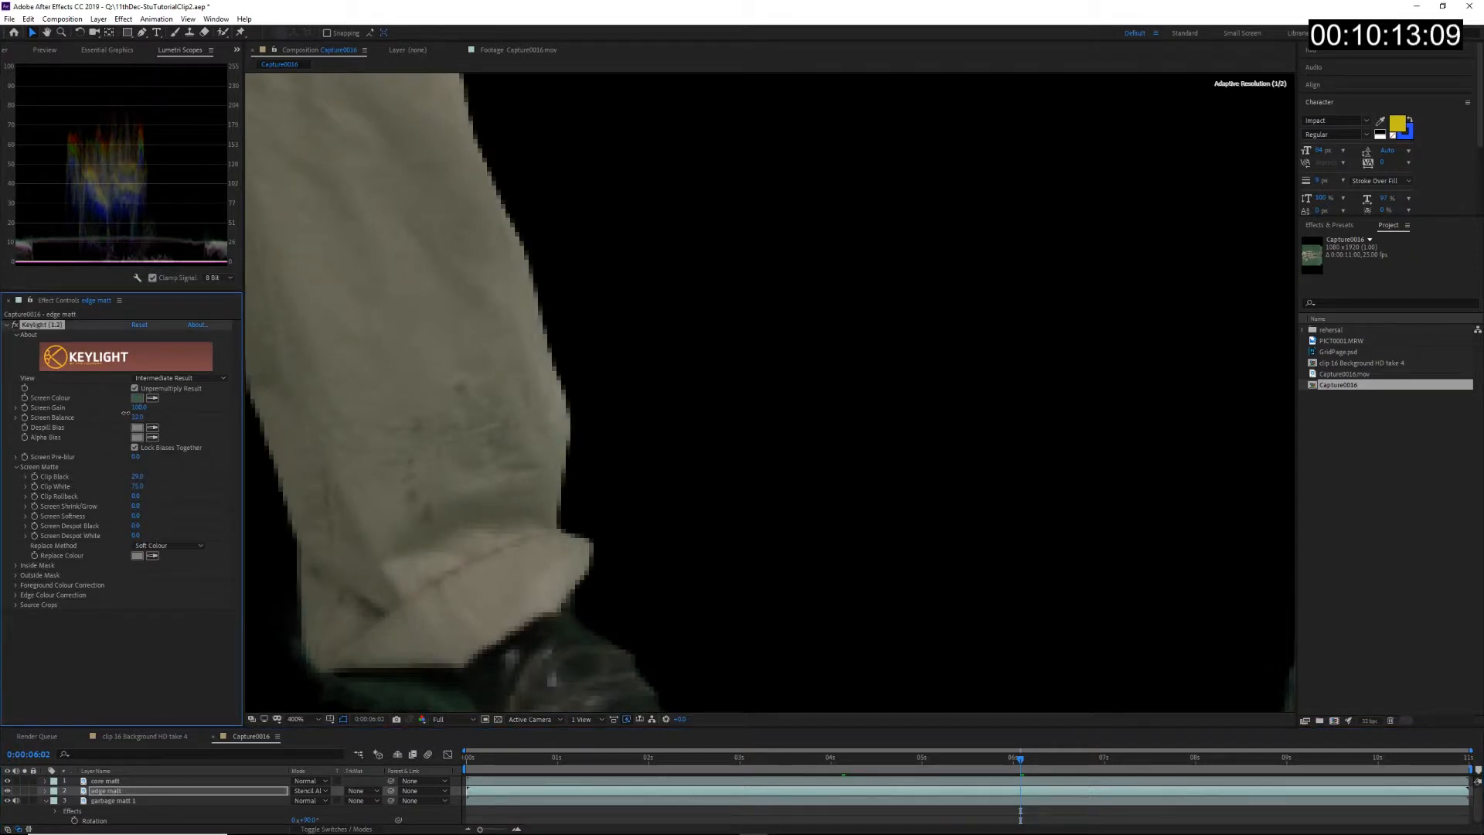
click(136, 417)
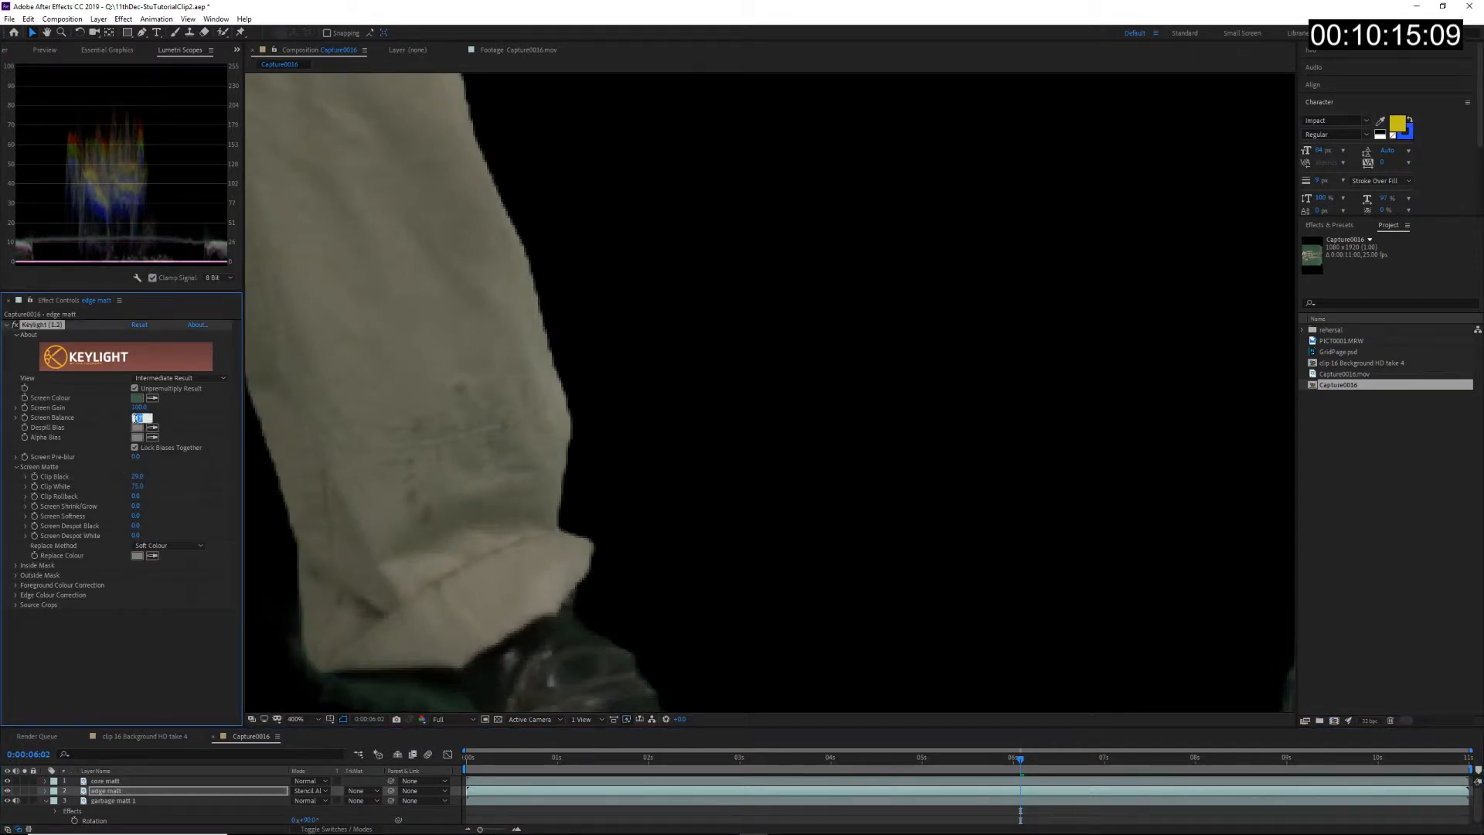
text(35)
key(Return)
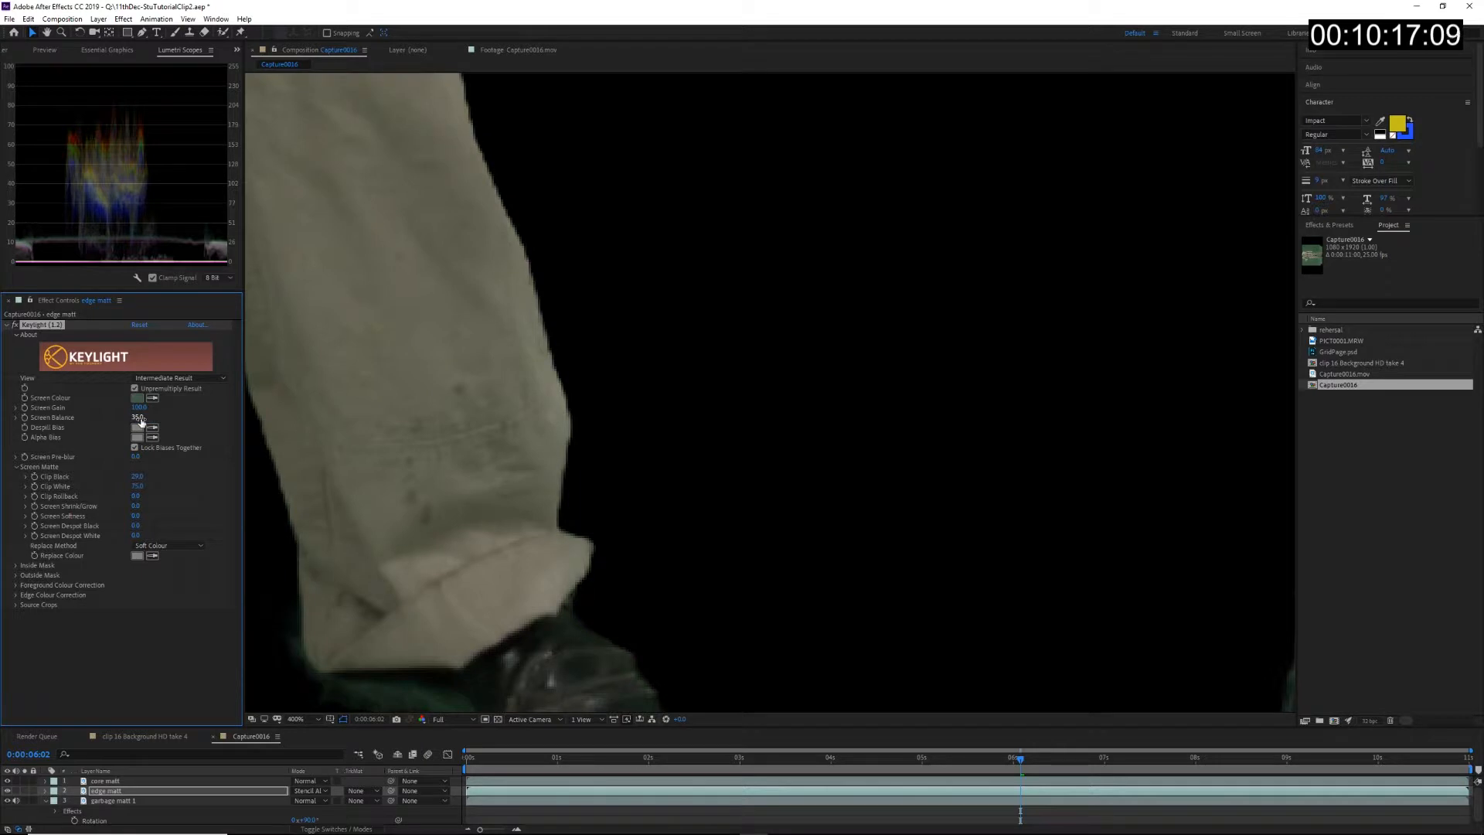
Step: Check the edges from the trousers up to the head, and set edge matt's Screen Shrink/Grow to -1
key(comma)
drag(510, 286, 626, 619)
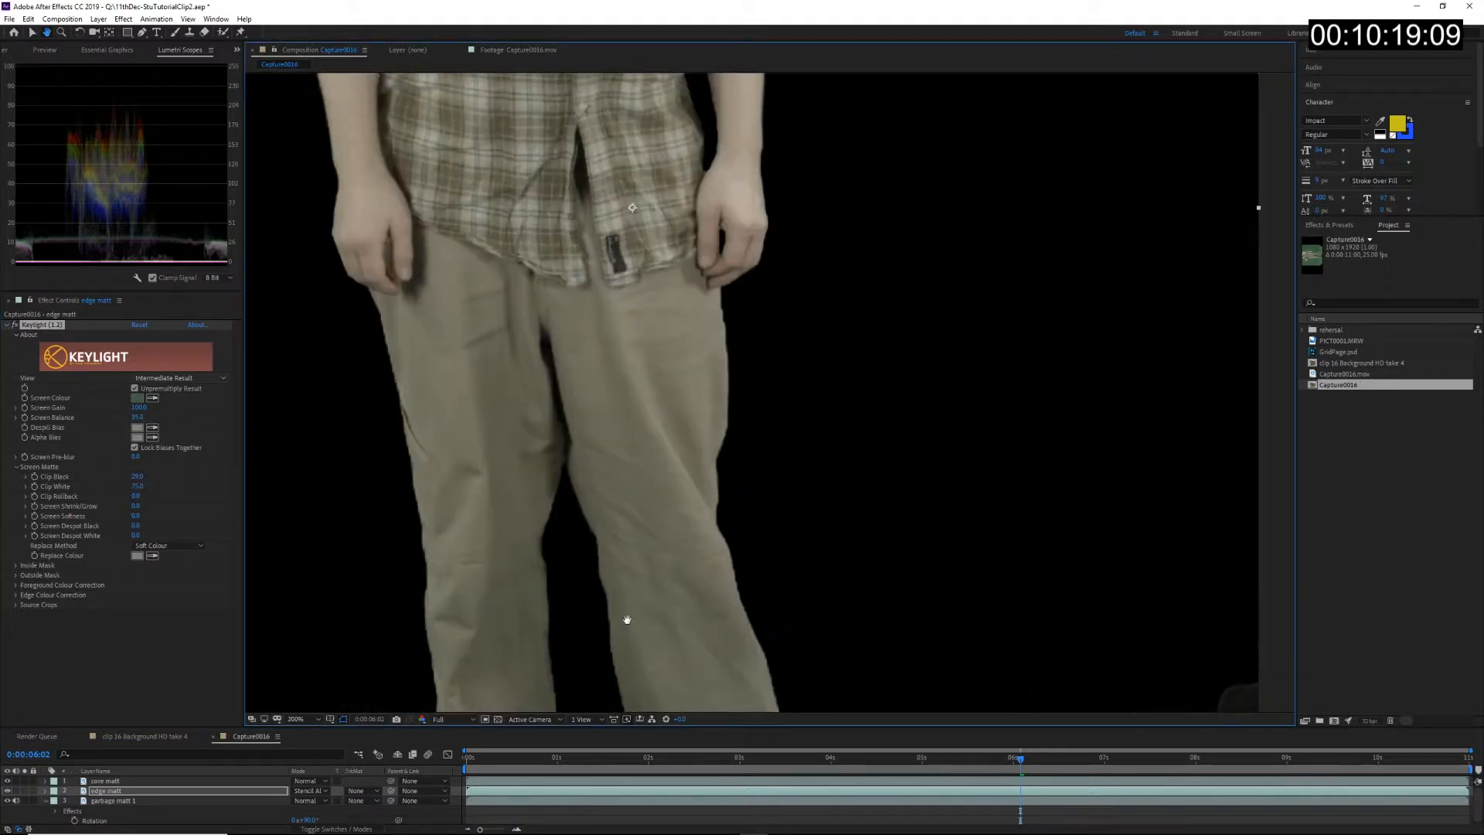
drag(500, 439, 580, 613)
drag(483, 177, 502, 430)
drag(589, 182, 535, 671)
key(period)
drag(408, 372, 641, 300)
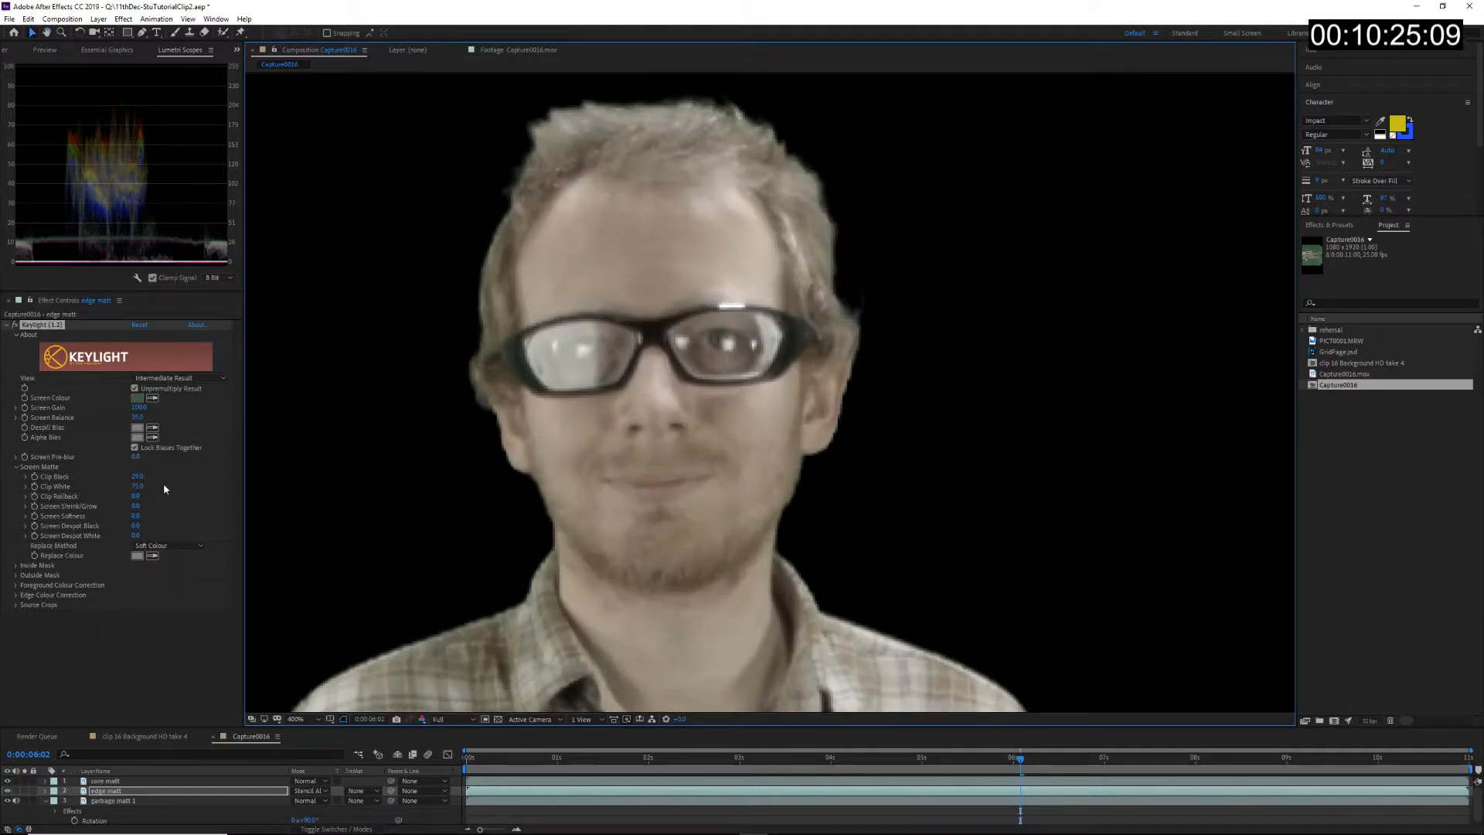
click(135, 506)
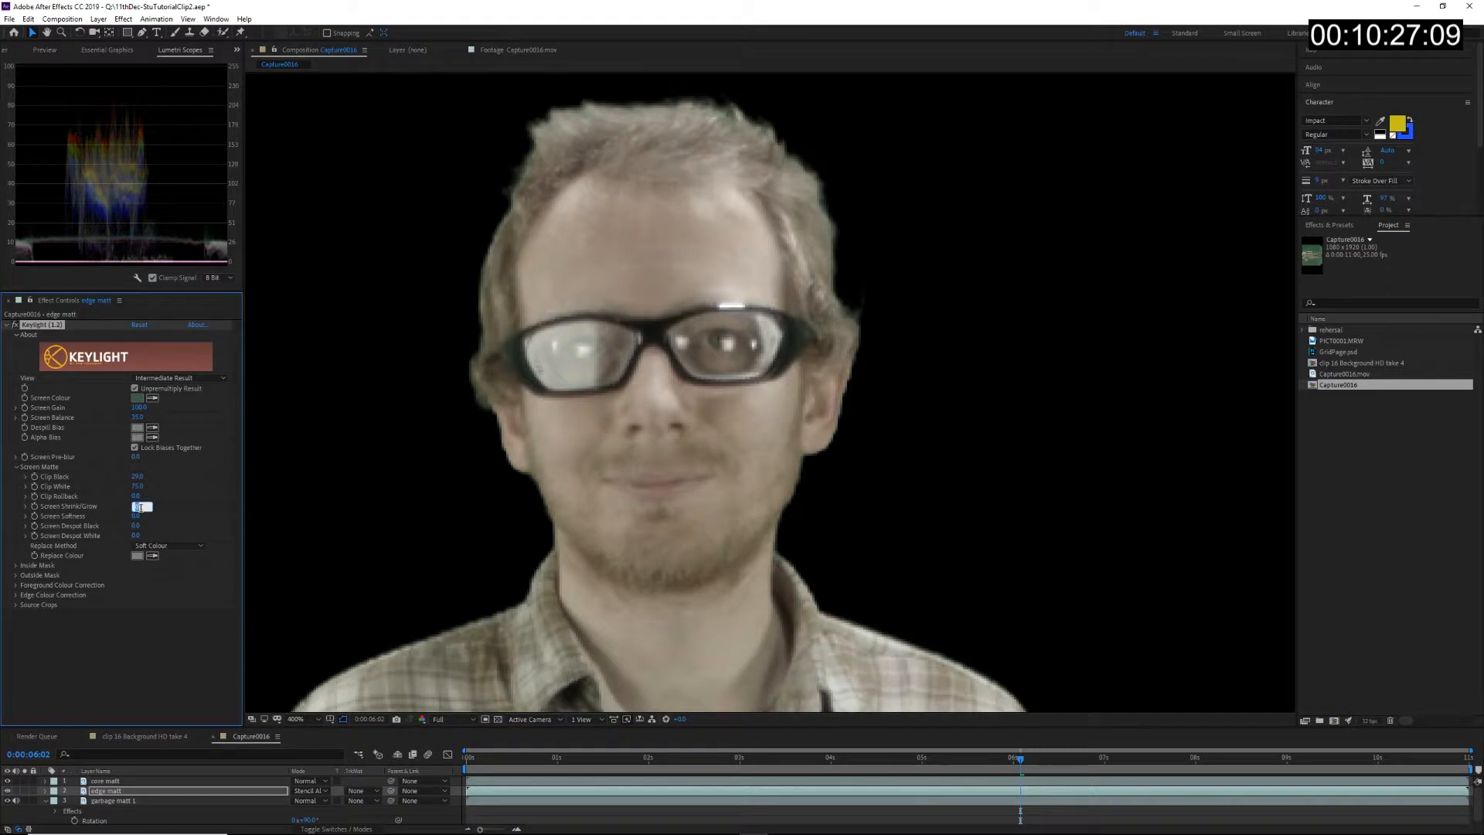
text(-1)
key(Return)
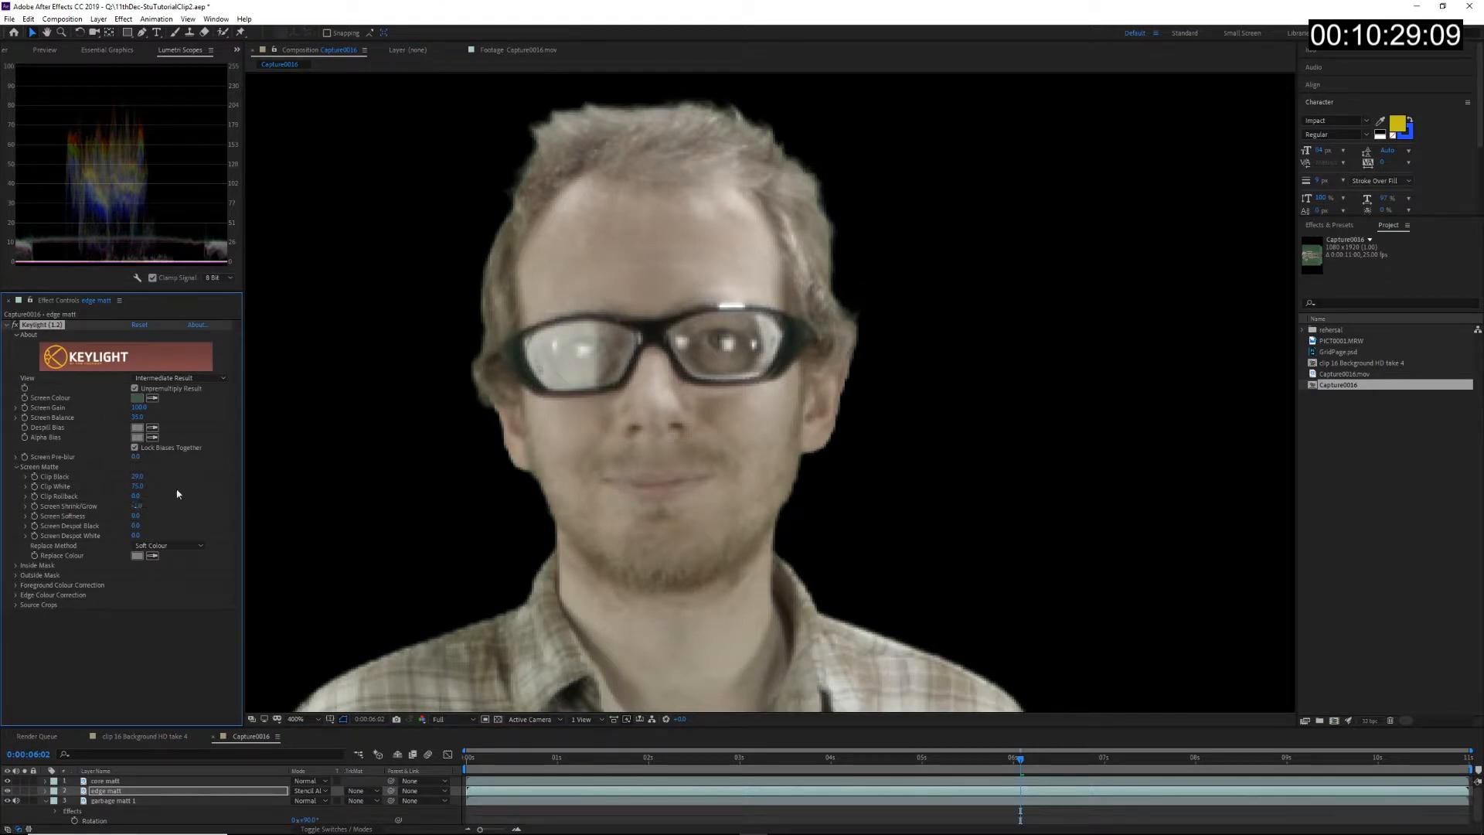
Step: Inspect the key edges on the trousers, hands, shirt, shoulders and face after the Screen Shrink/Grow change
scroll(642, 369, down, 4)
scroll(687, 572, up, 3)
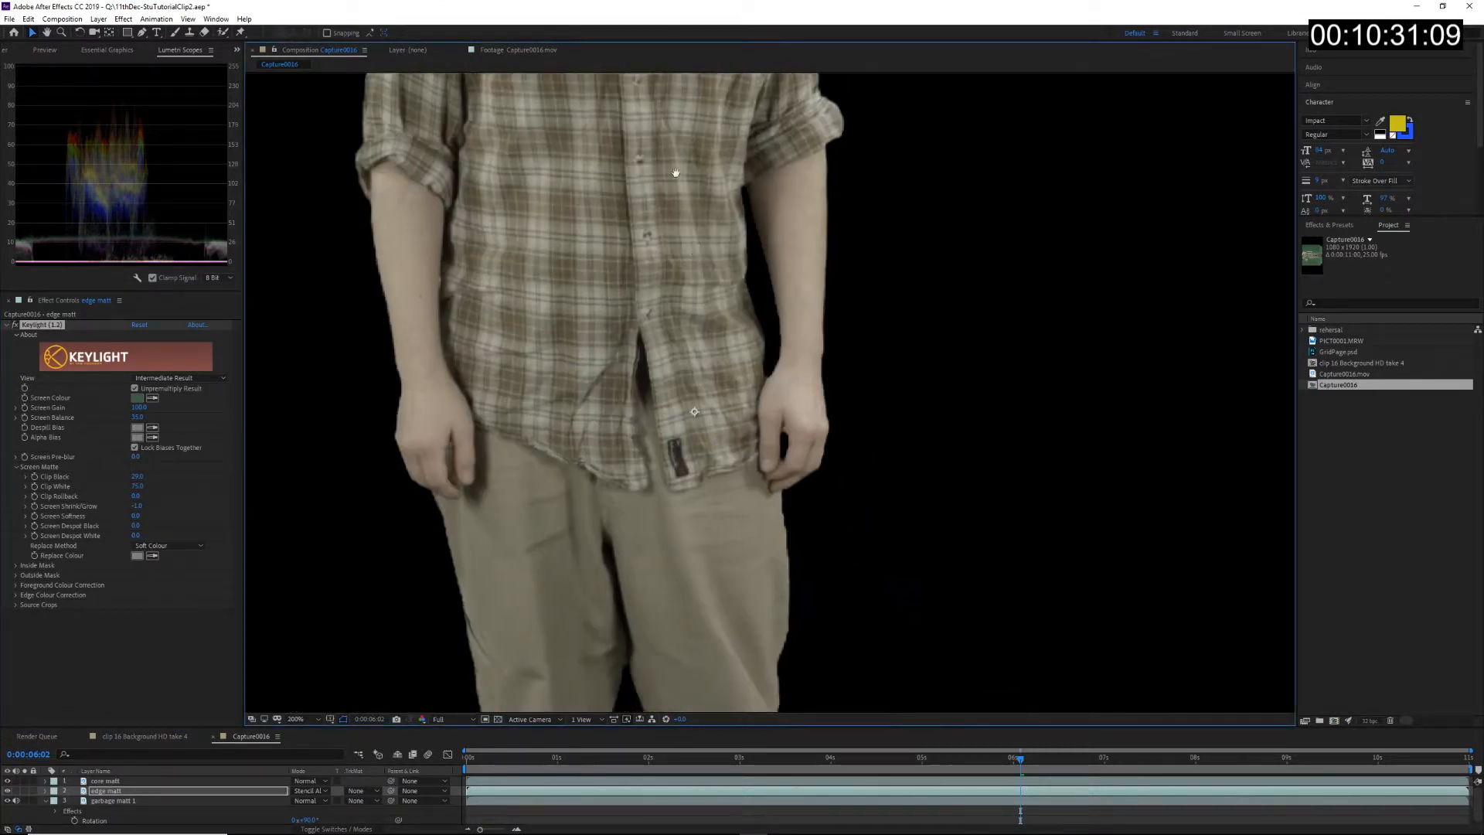
drag(687, 573, 712, 142)
drag(712, 196, 703, 579)
scroll(651, 333, up, 1)
drag(646, 335, 791, 747)
scroll(543, 450, down, 1)
drag(748, 383, 943, 397)
scroll(586, 454, up, 1)
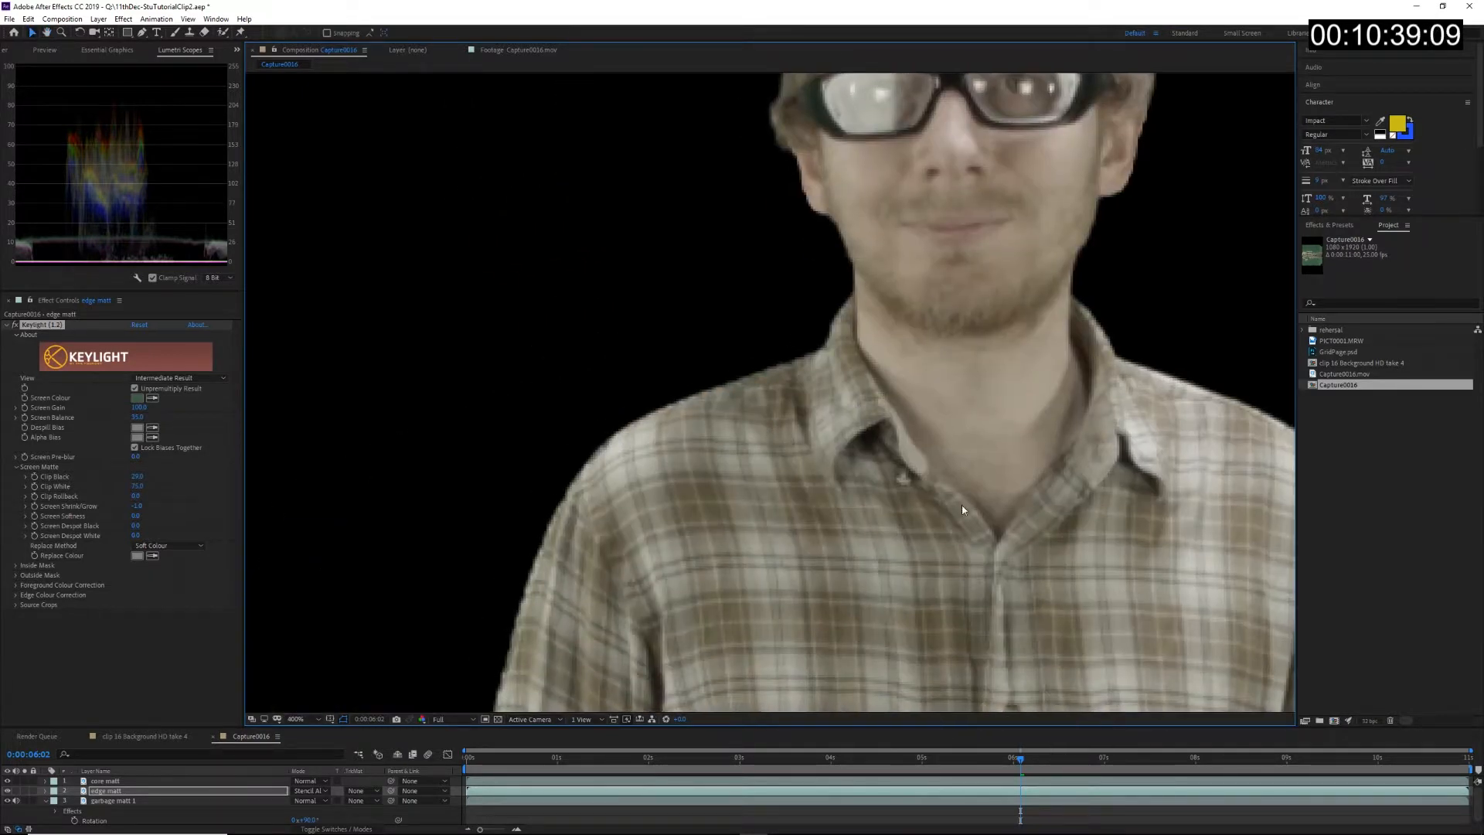
drag(961, 504, 627, 490)
scroll(628, 495, down, 1)
scroll(904, 474, up, 1)
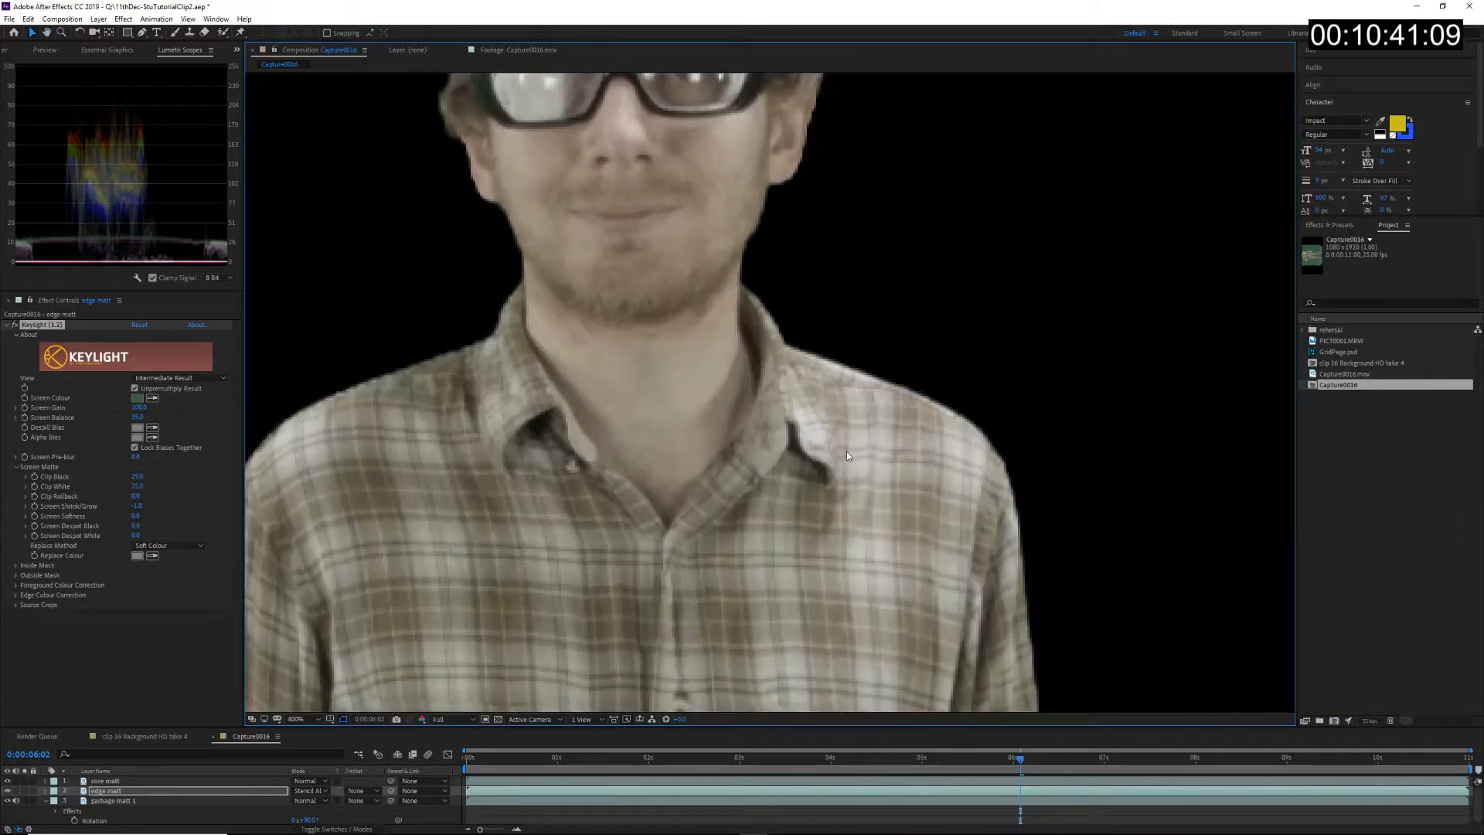
drag(846, 456, 654, 489)
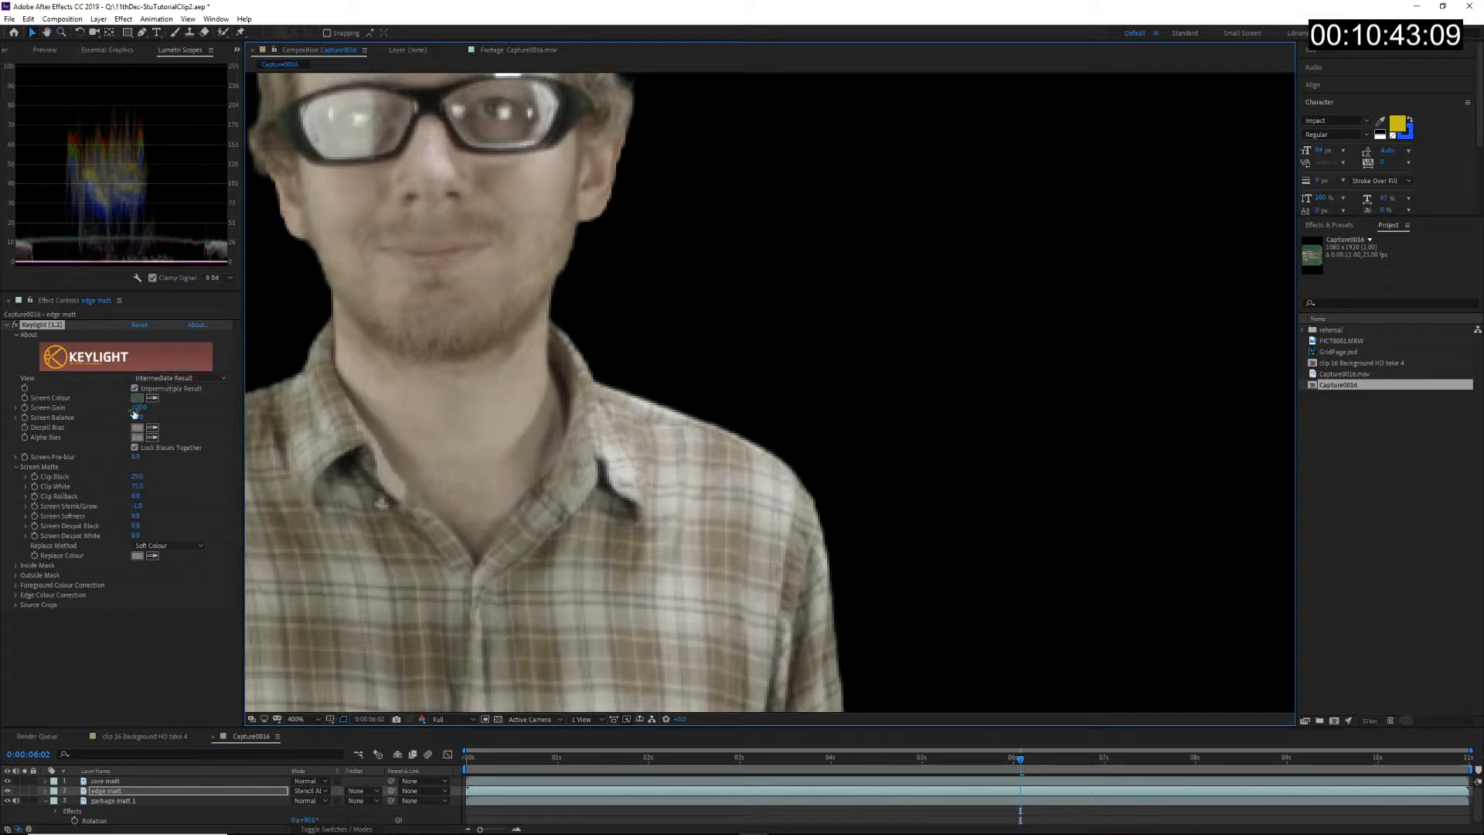
Step: Compare the core matt and edge matt layers by reviewing their Keylight settings and toggling their visibility
click(142, 780)
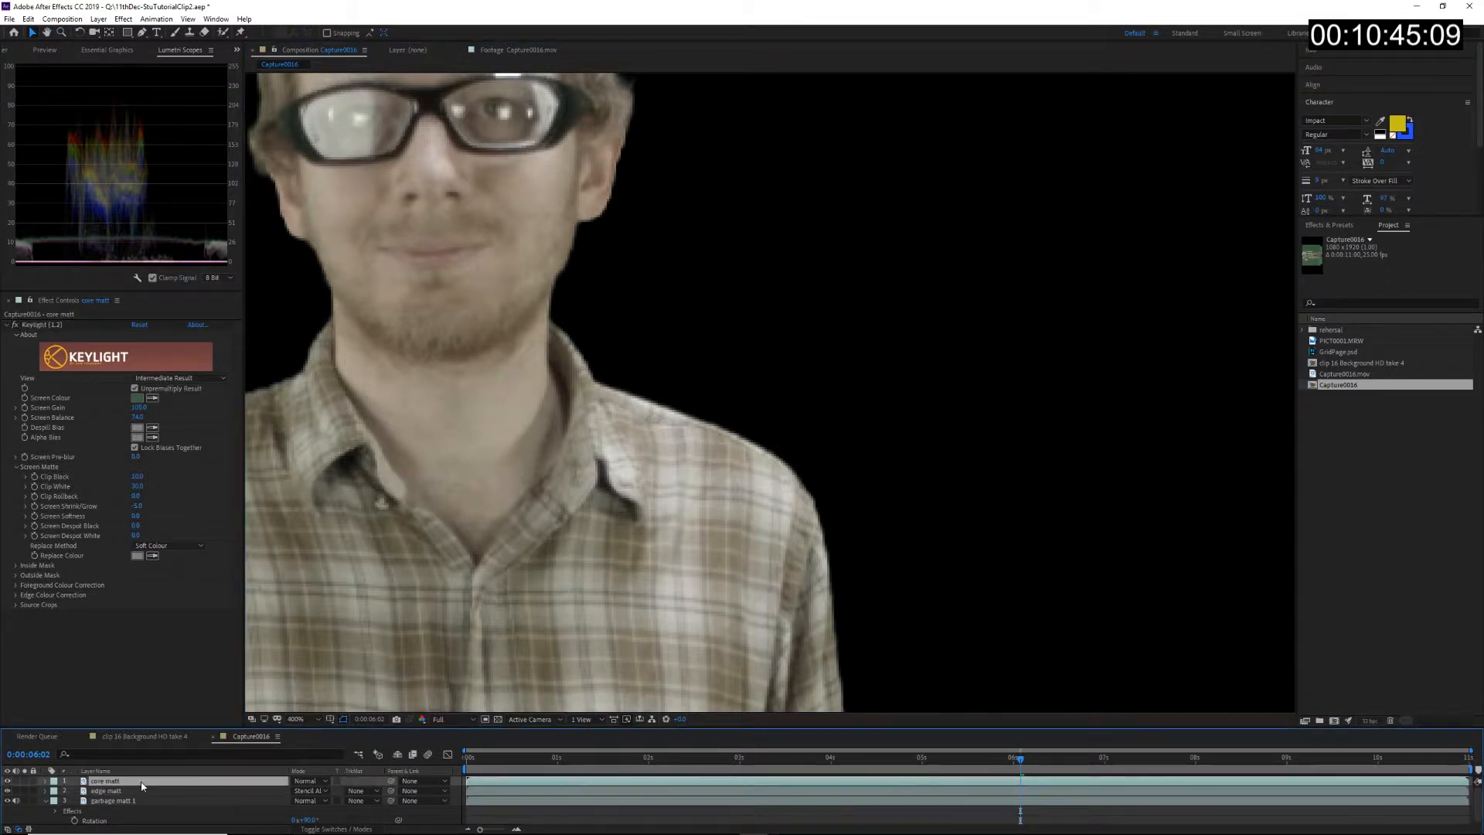
click(139, 790)
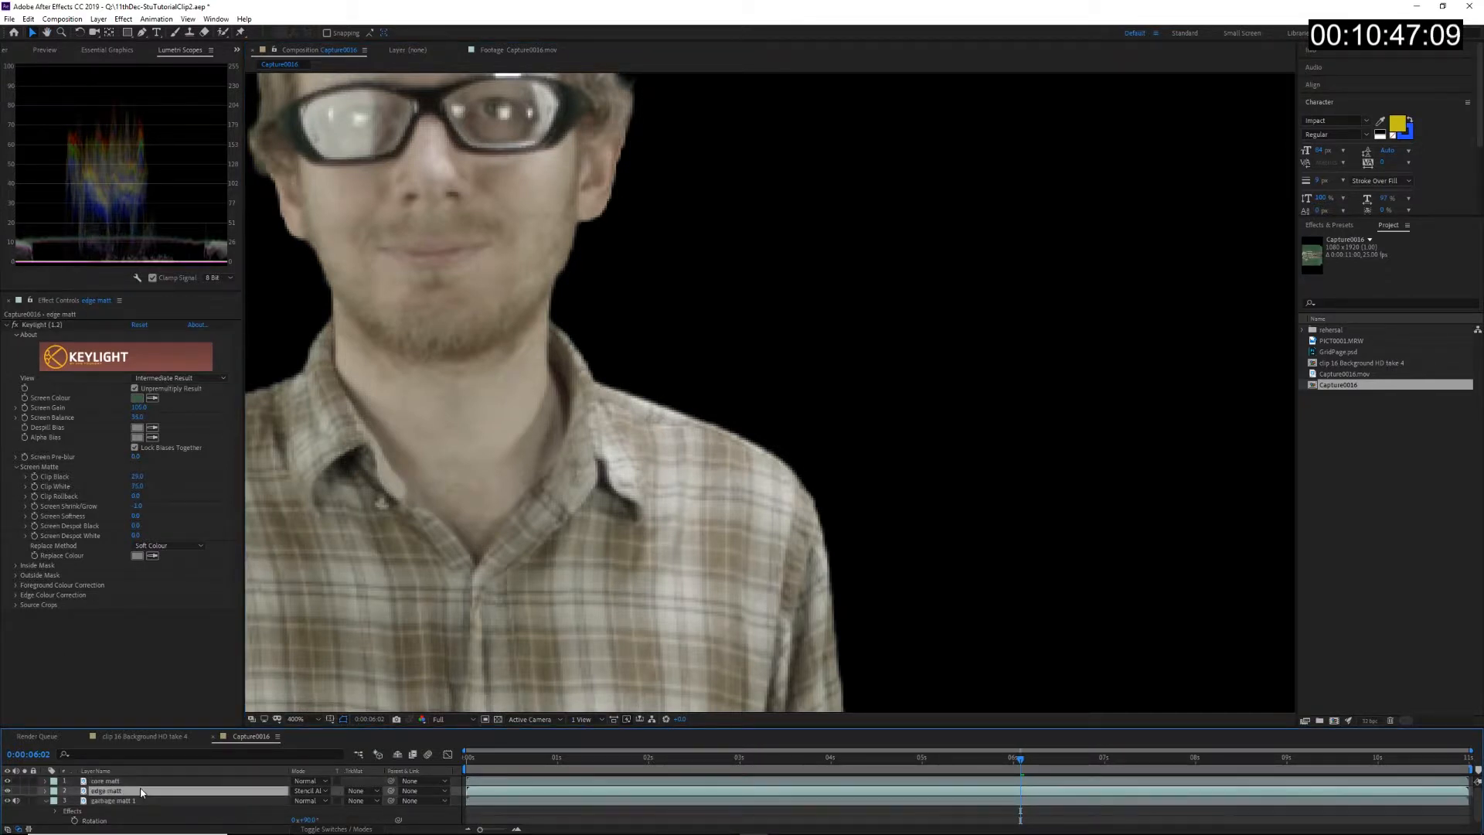
click(7, 792)
click(7, 791)
click(6, 783)
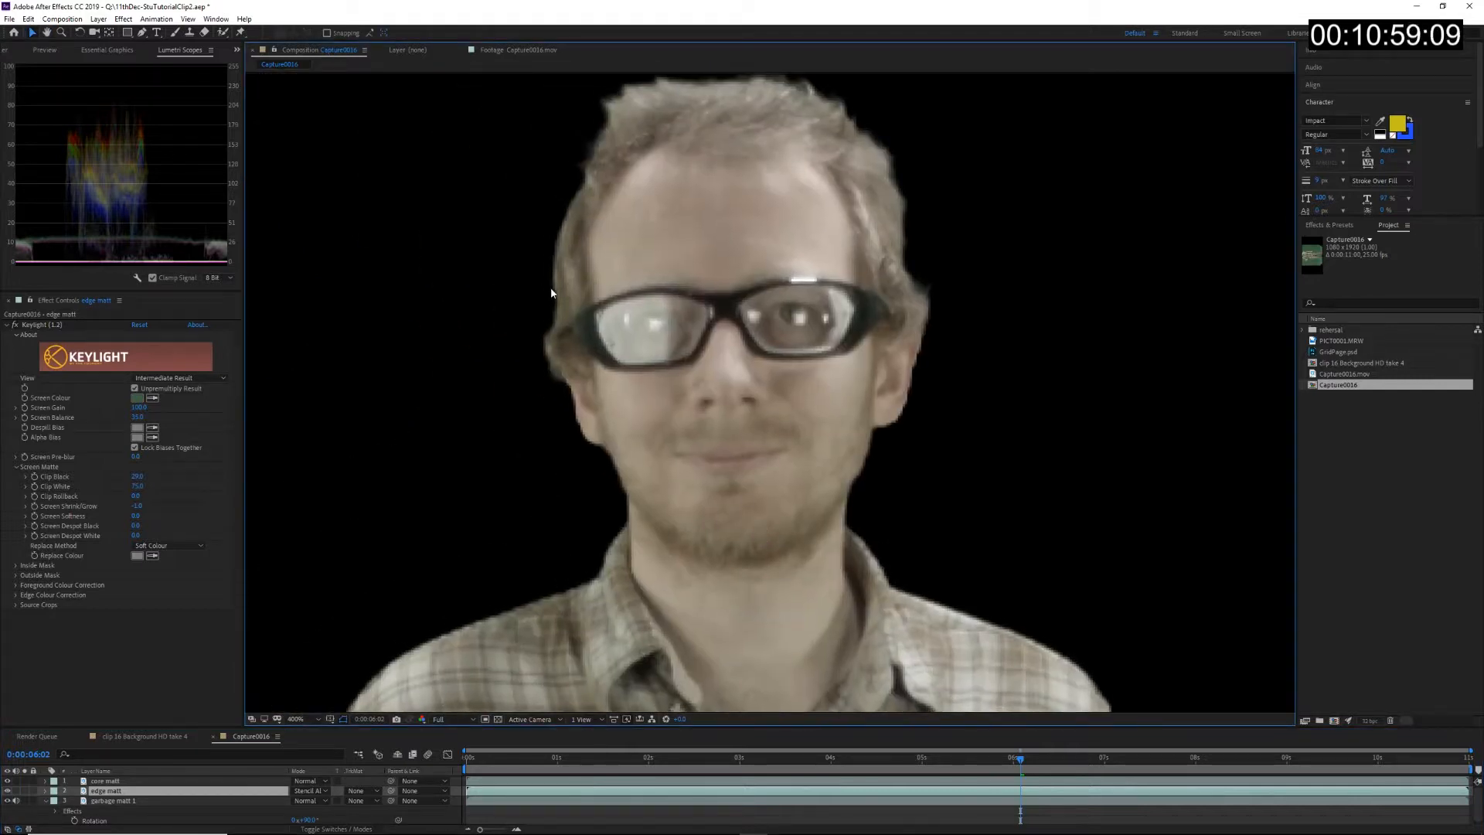
Step: Examine the hair and glasses edge close up with the core matt layer repeatedly hidden and shown, leaving it visible
scroll(652, 387, up, 2)
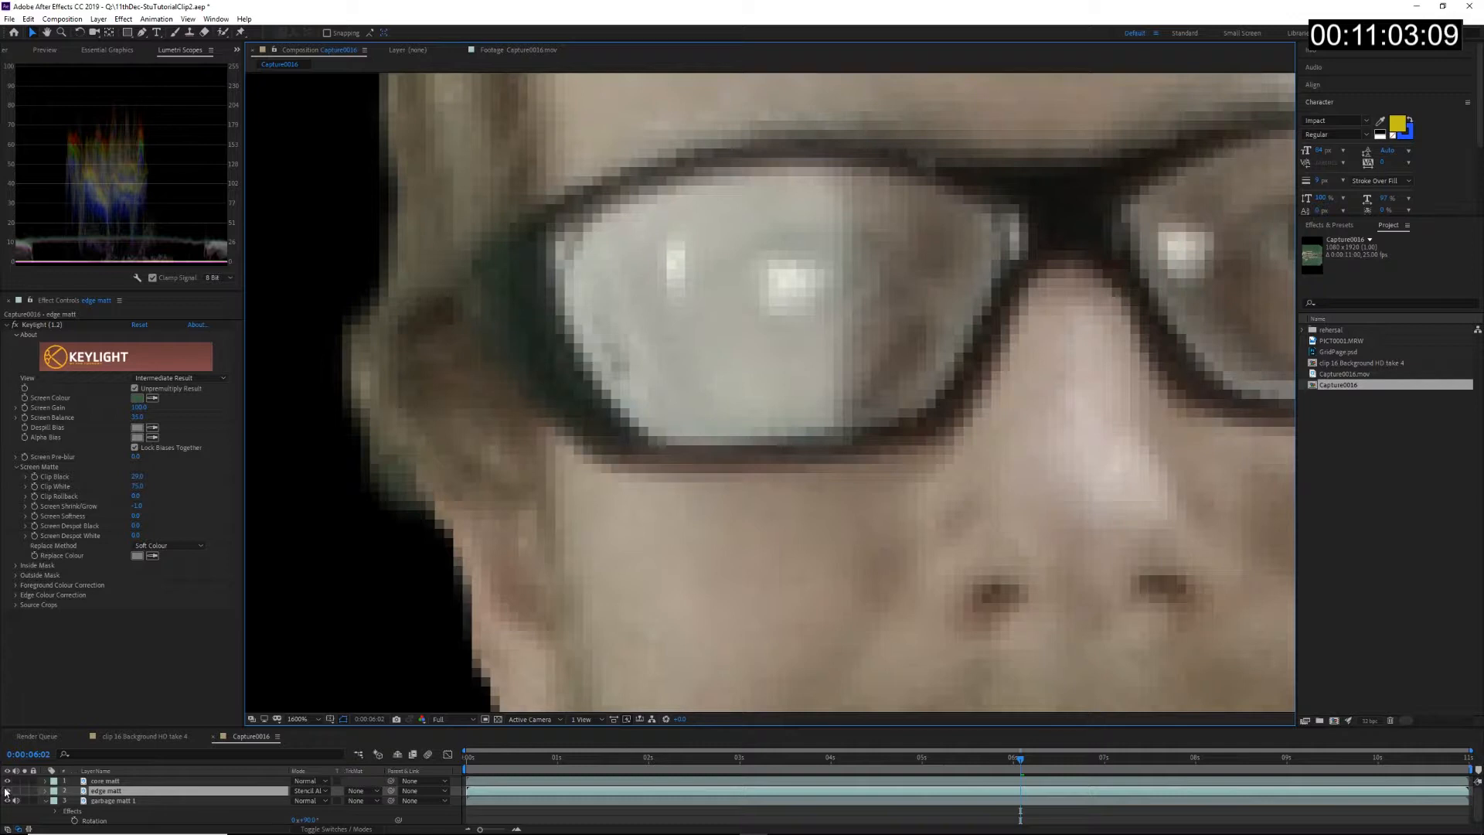
click(7, 781)
click(8, 780)
click(8, 781)
click(8, 781)
click(8, 780)
click(7, 781)
click(8, 780)
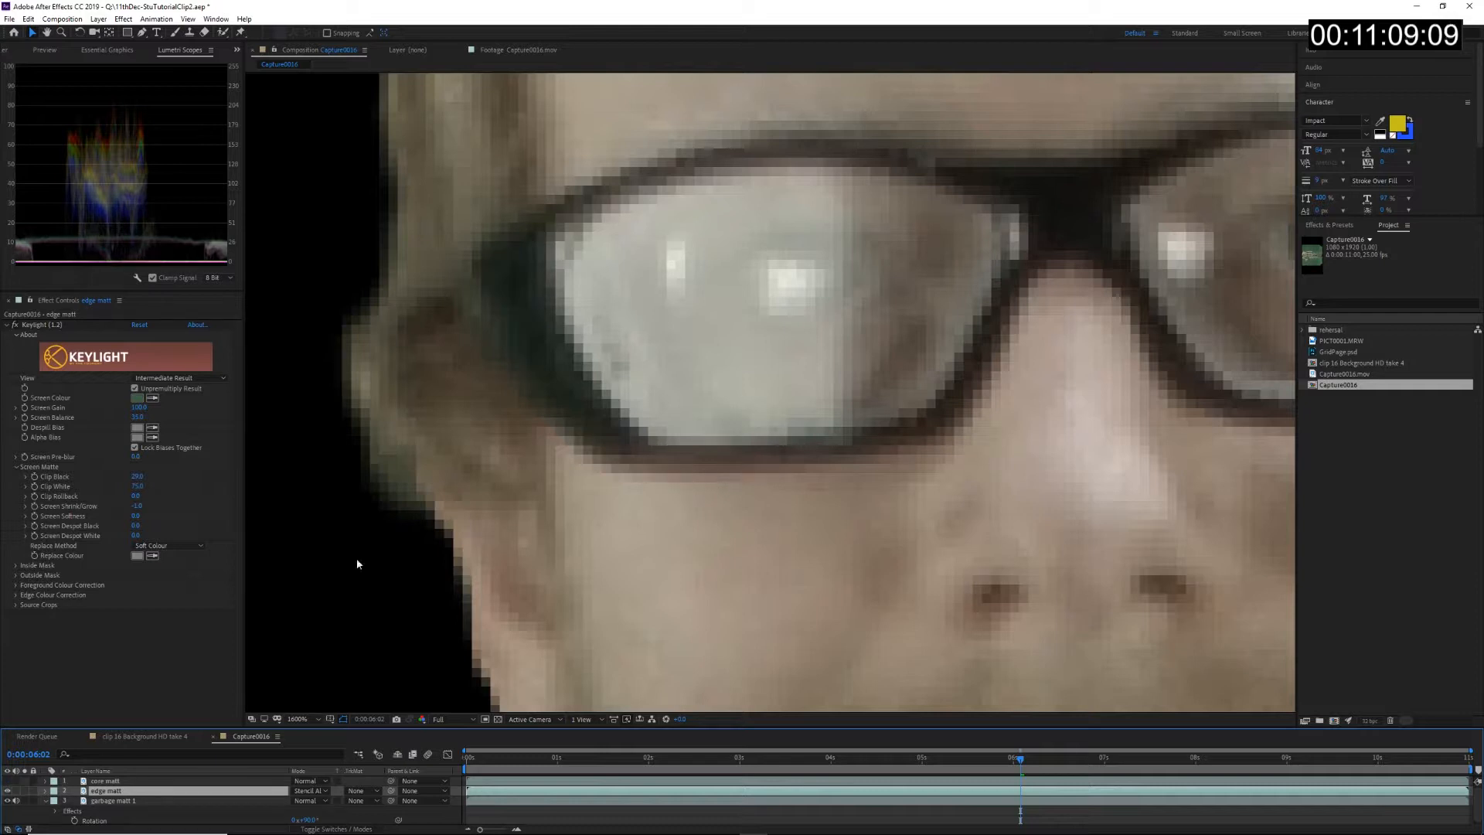
click(7, 781)
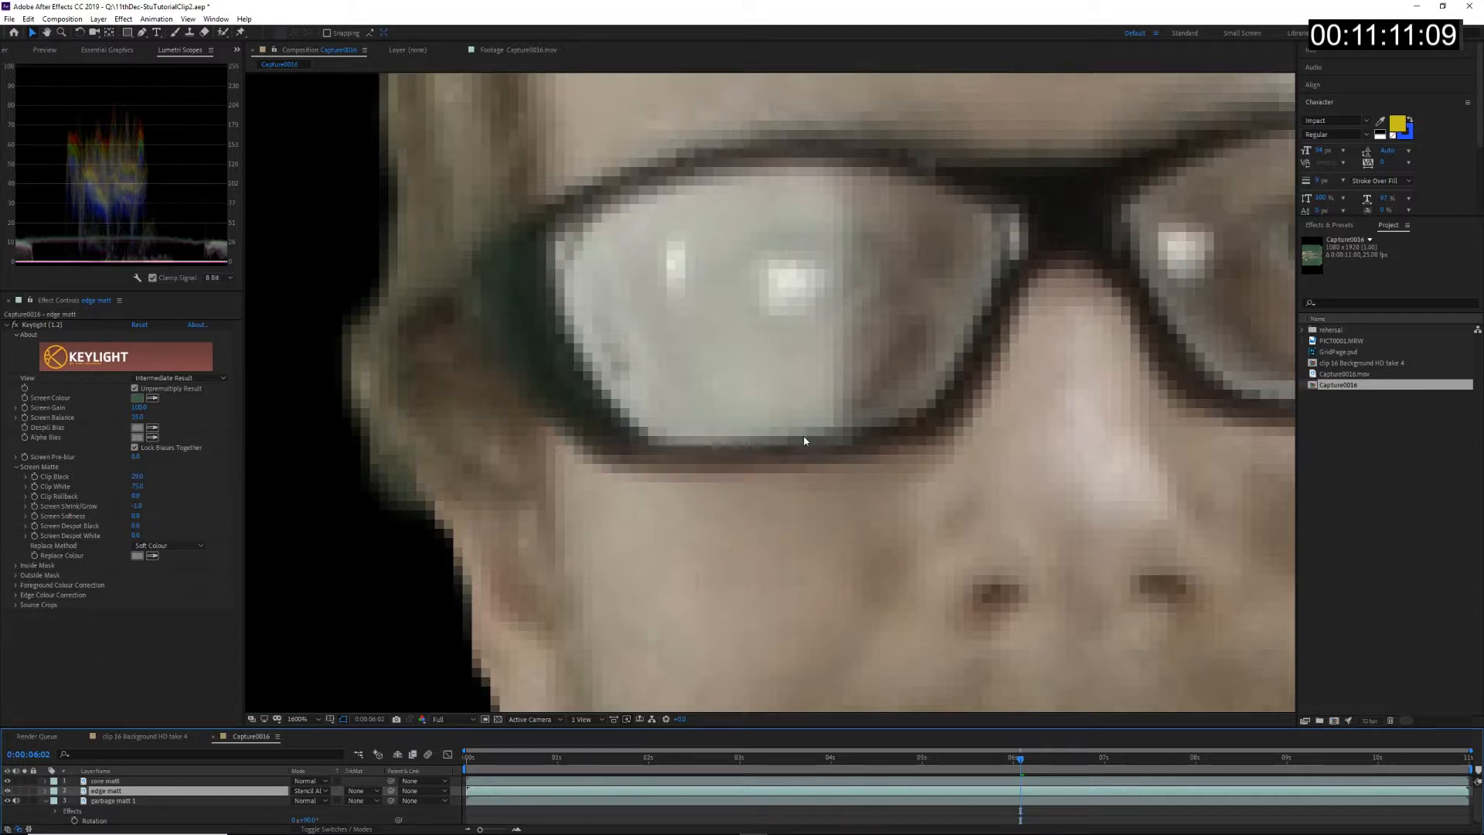
Step: Set the edge matt layer's Keylight Screen Softness to 1, with the whole head in view
scroll(805, 440, down, 1)
drag(1031, 468, 956, 446)
scroll(956, 446, down, 1)
drag(819, 577, 778, 595)
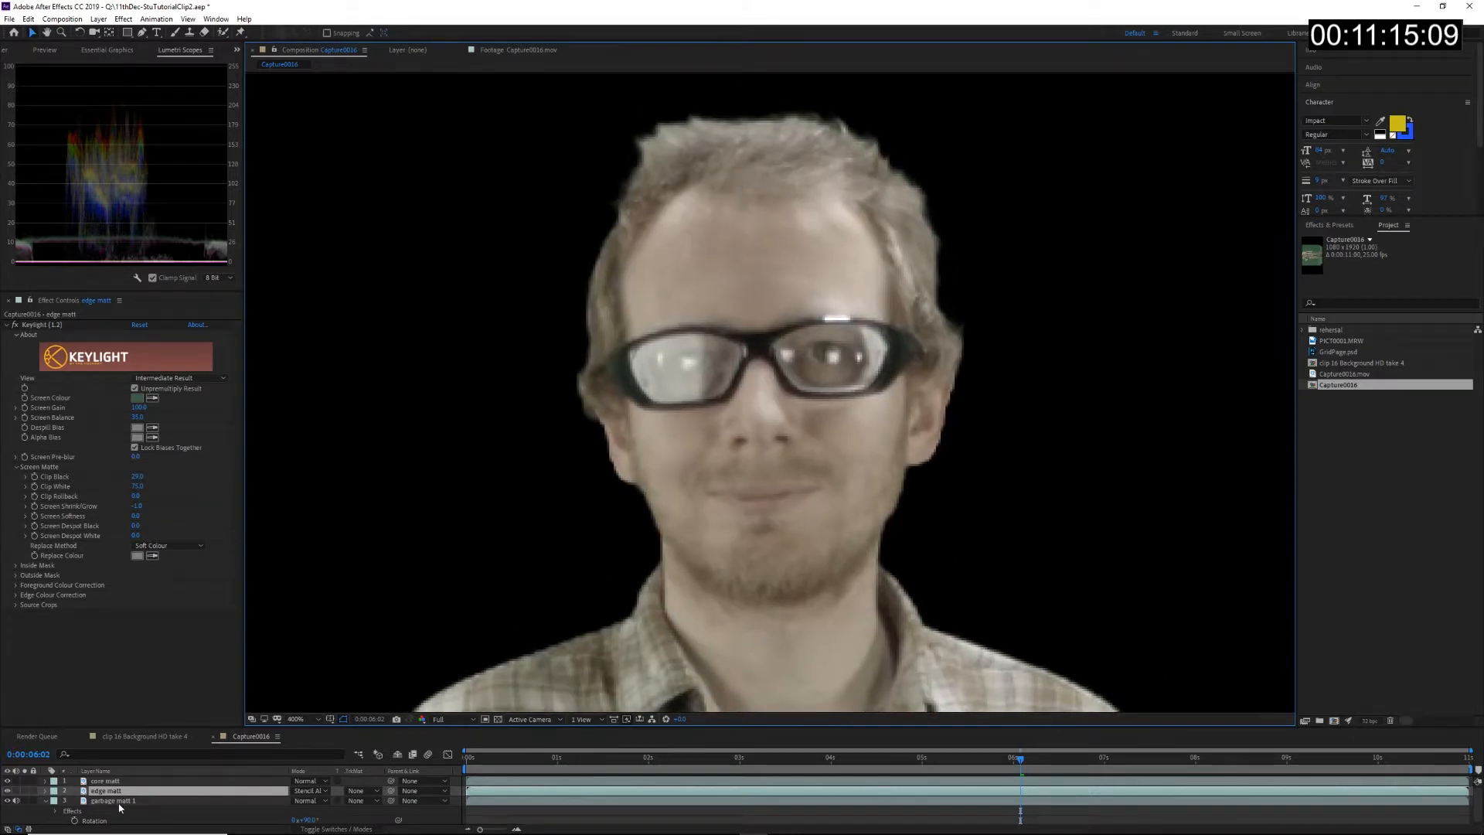
click(136, 515)
text(1)
key(Return)
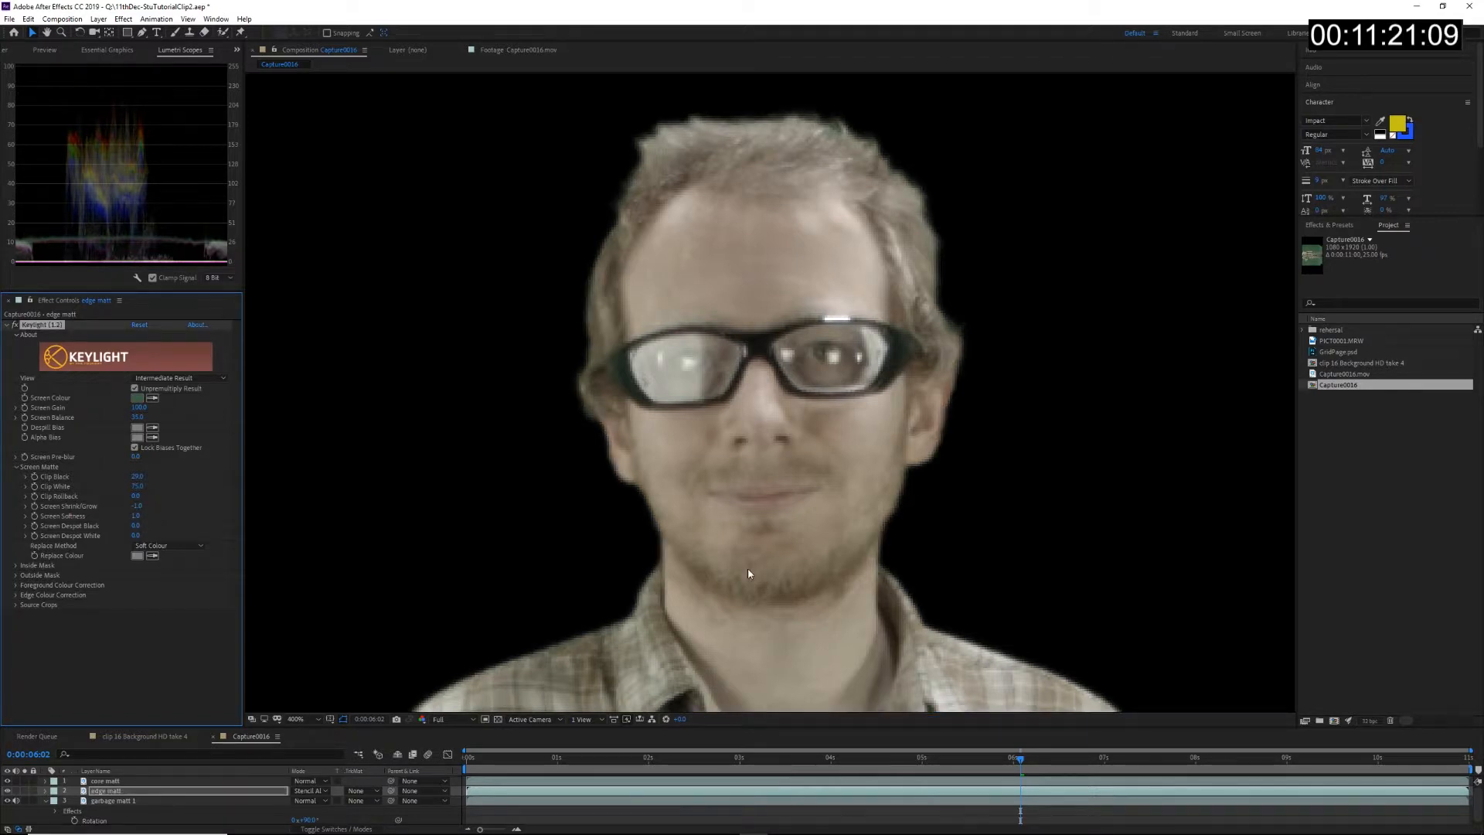
Step: Check the softened edges on the shirt and head, and set edge matt's Screen Softness back to 0
key(comma)
drag(748, 626, 738, 505)
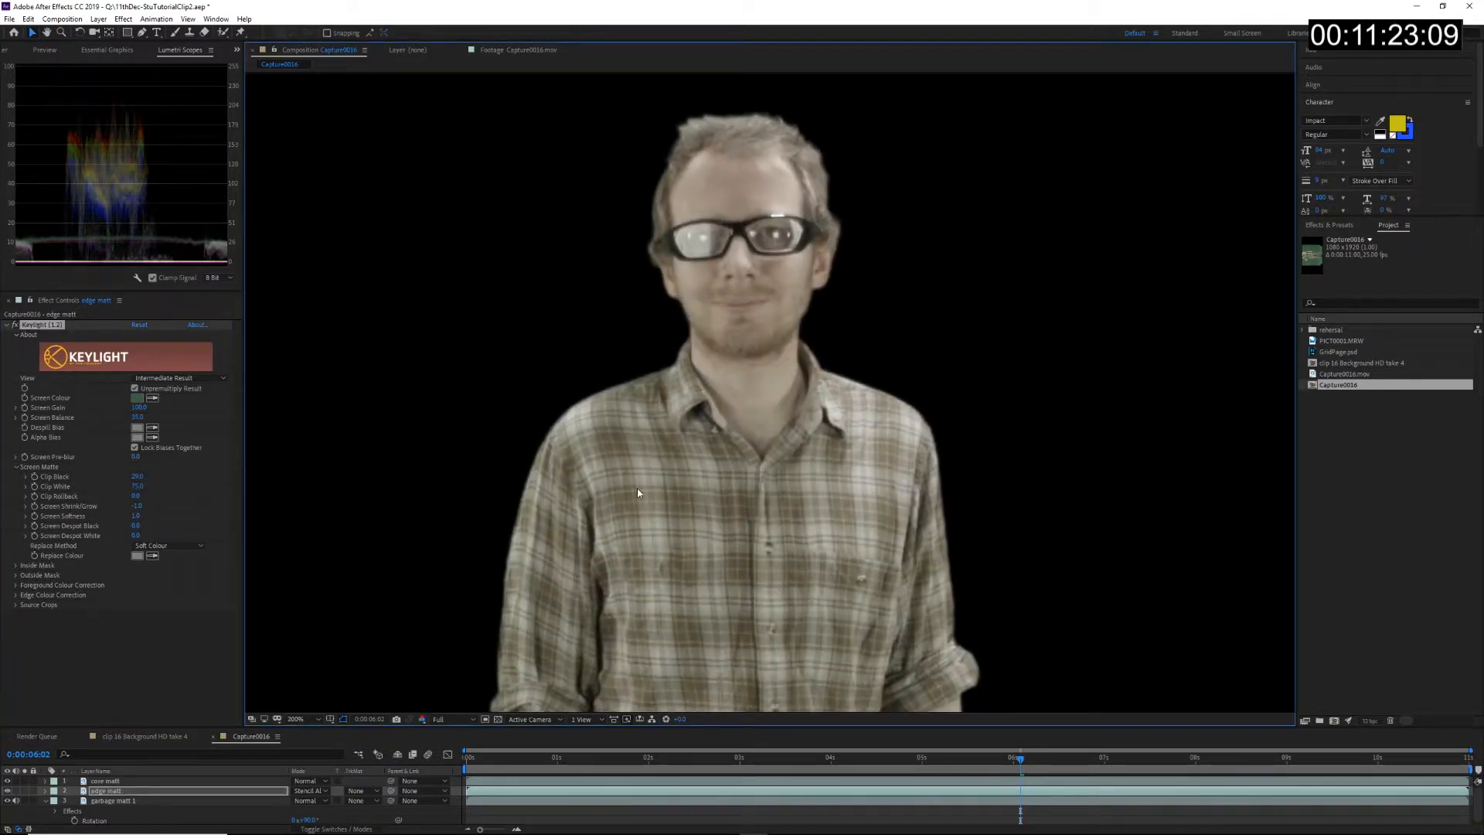
key(period)
drag(657, 429, 661, 660)
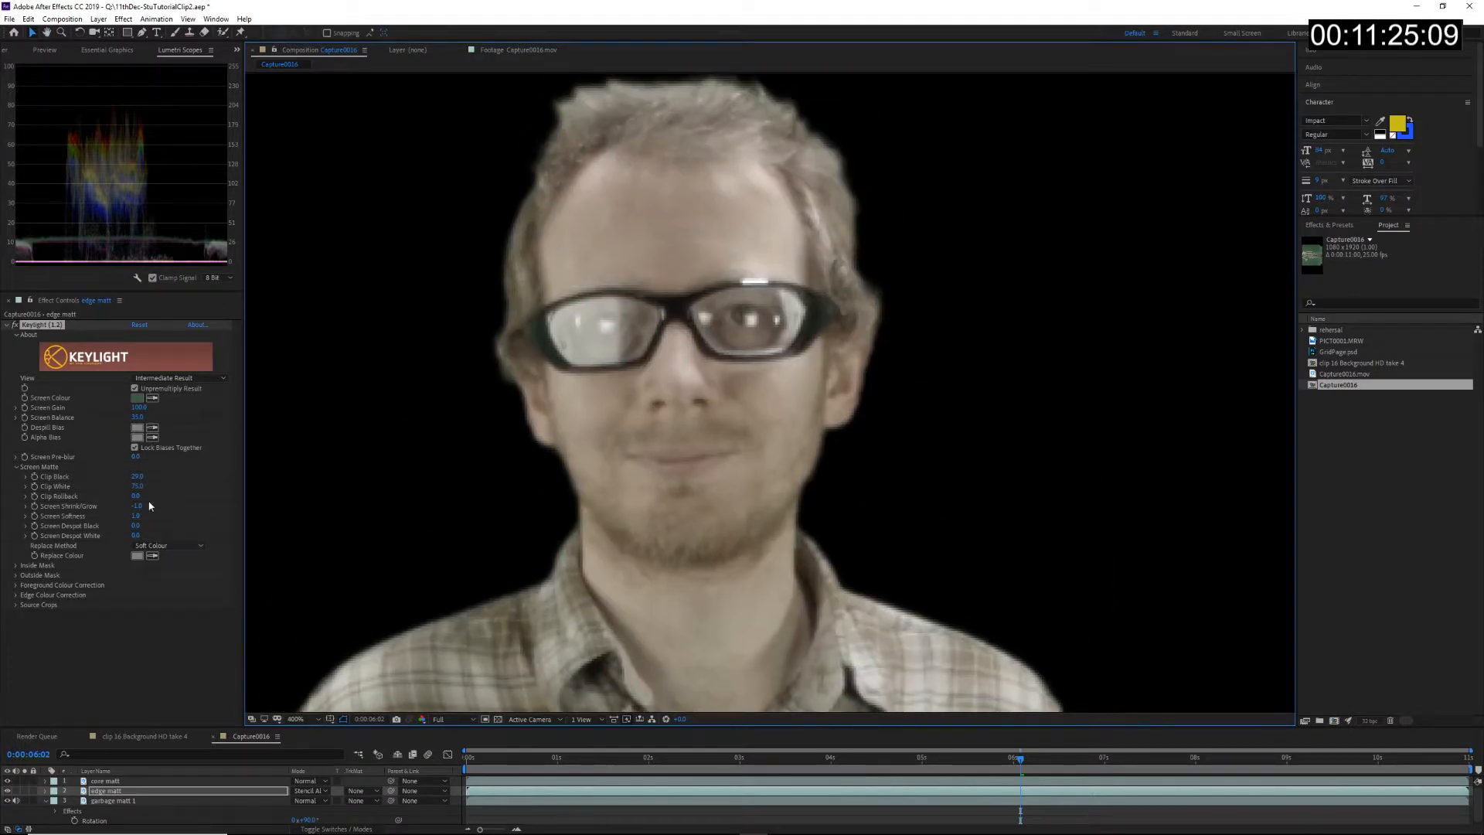
click(133, 515)
text(0)
key(Return)
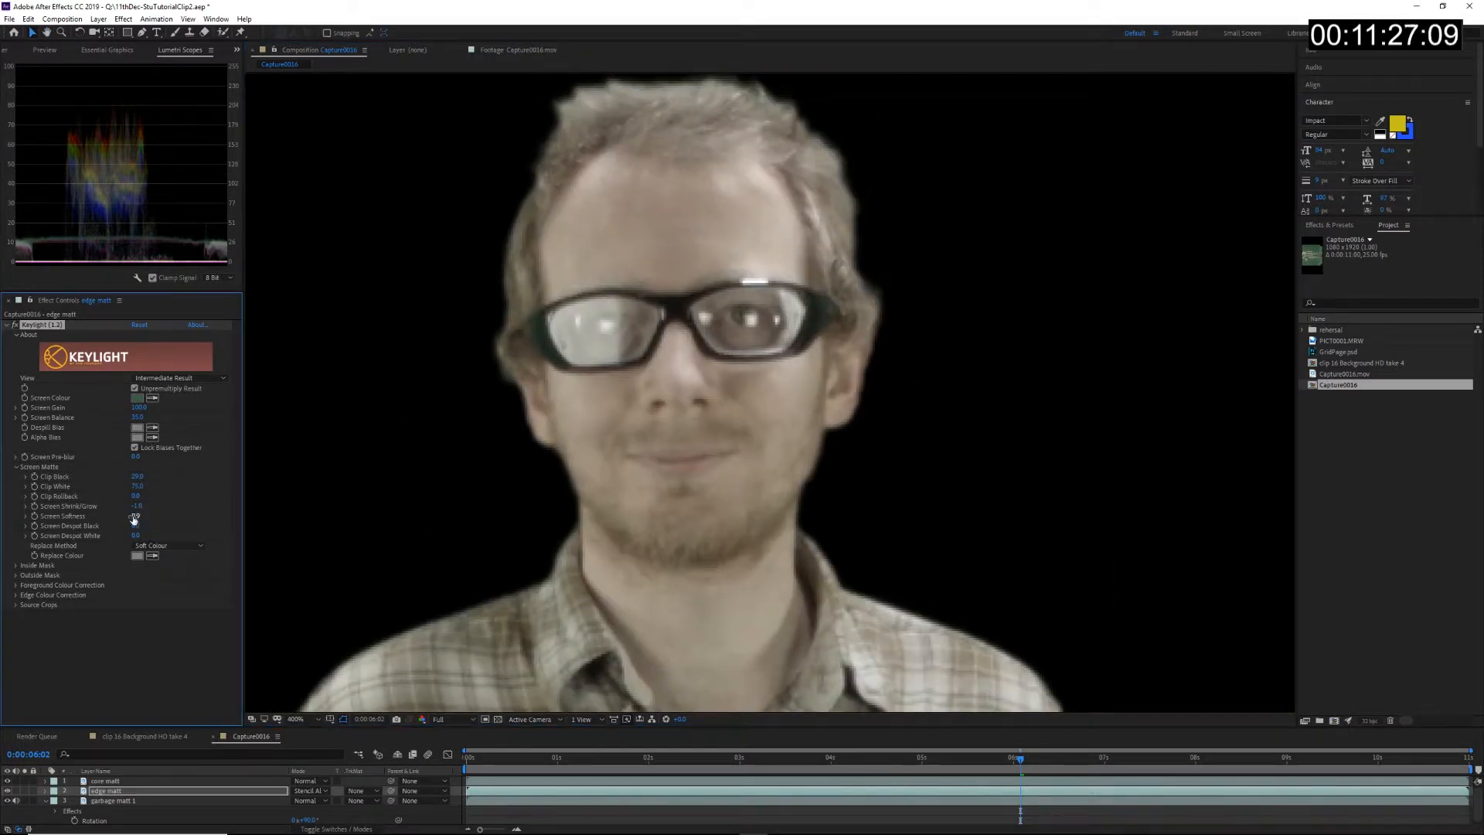
Step: Examine the ear edge close up, and set edge matt's Screen Shrink/Grow to 0
scroll(851, 424, up, 3)
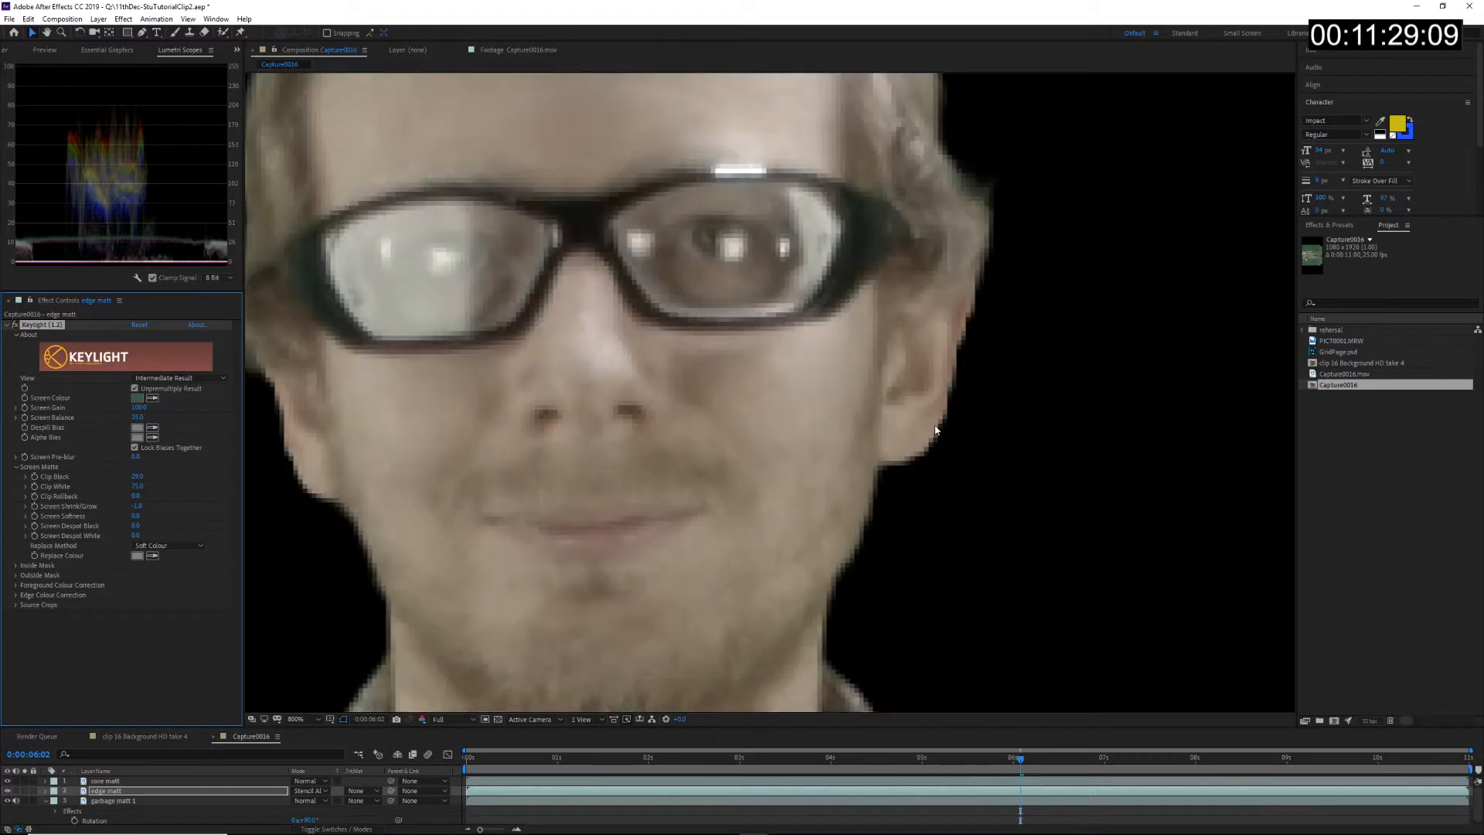
scroll(709, 357, down, 2)
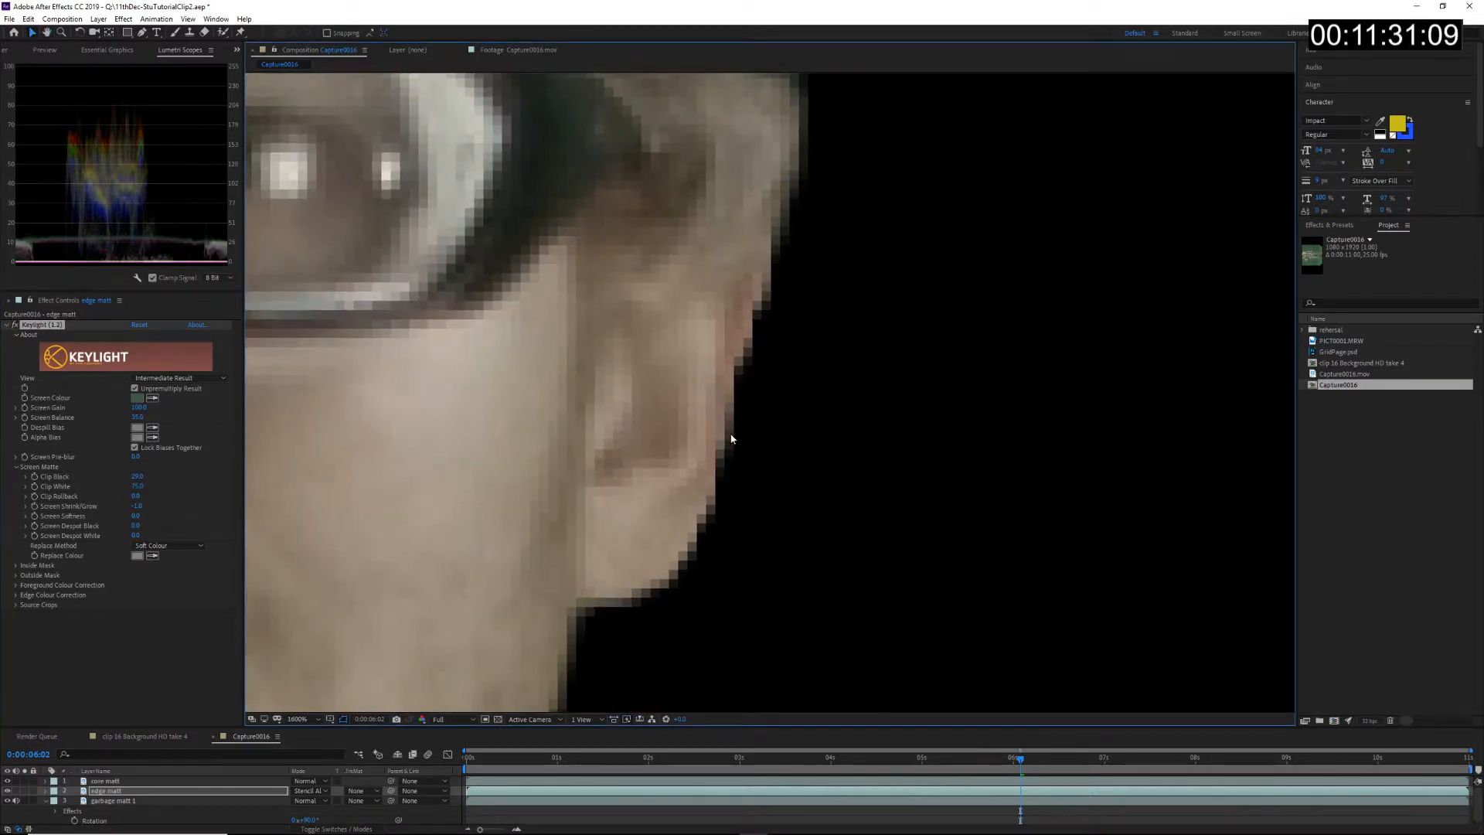
scroll(709, 484, down, 1)
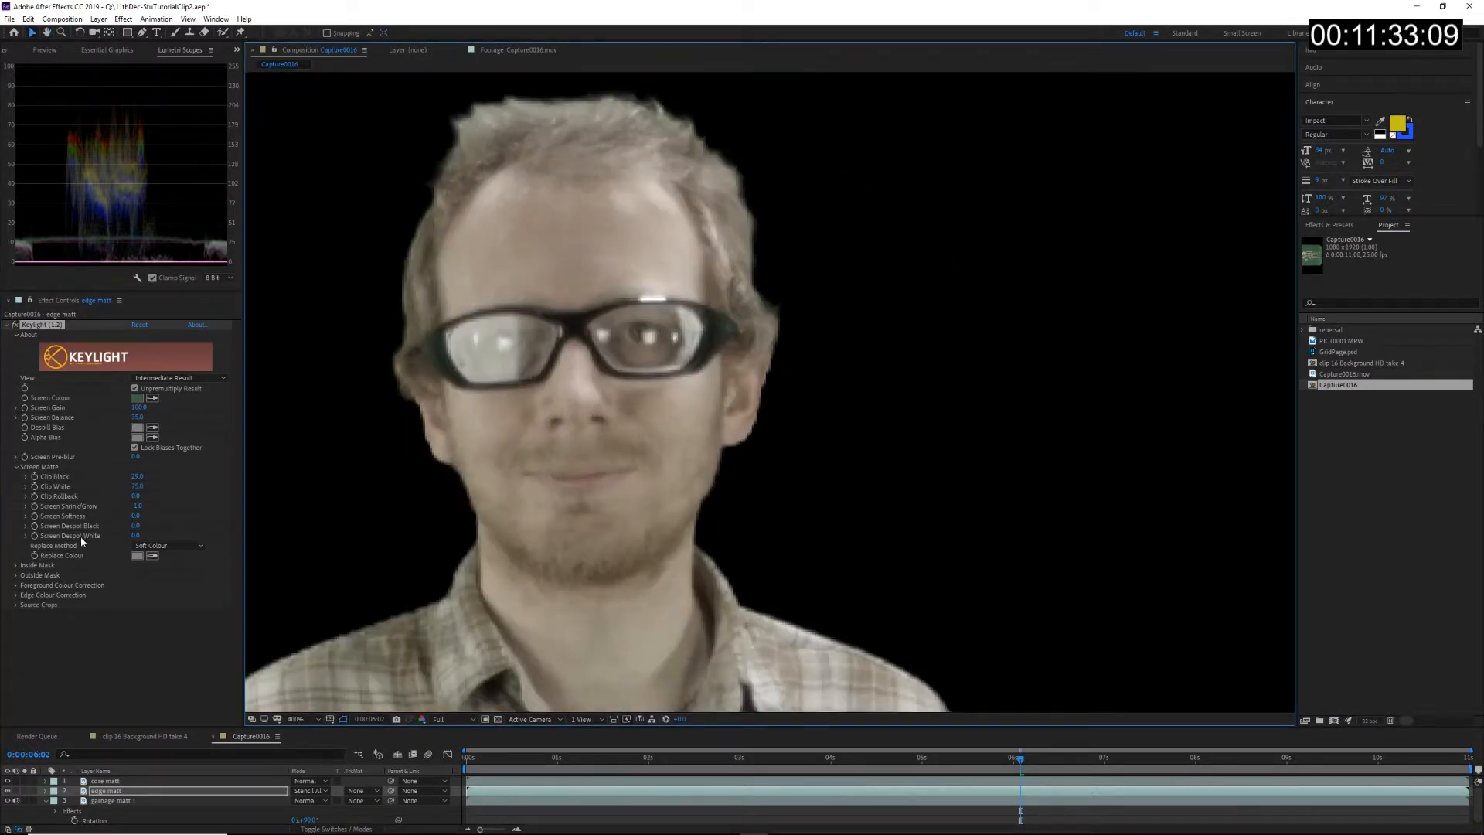
click(138, 507)
text(0)
key(Return)
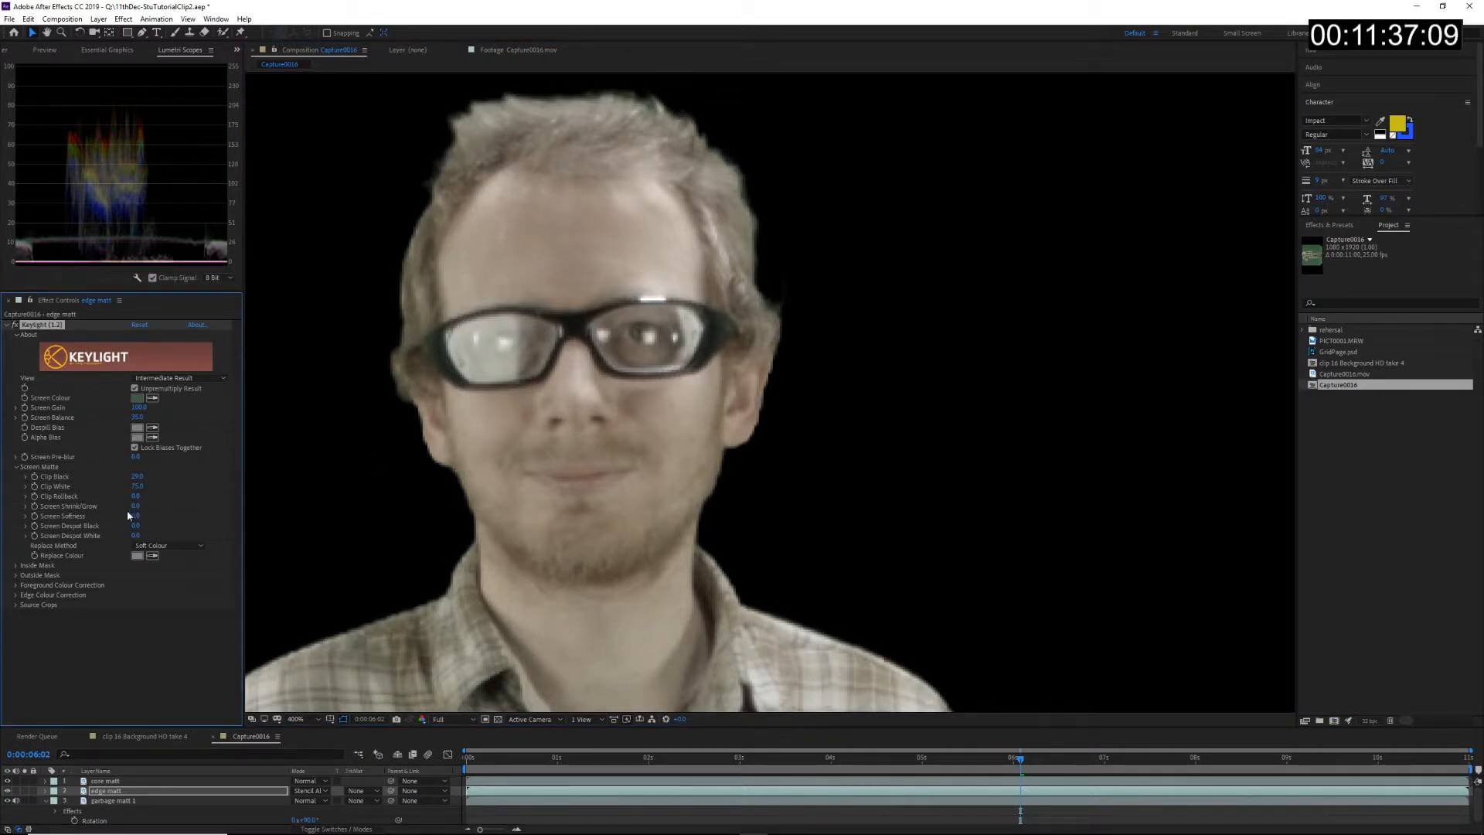
Step: Set edge matt's Screen Shrink/Grow to -0.5 and check the edges around the head
click(137, 507)
text(-0.5)
key(Return)
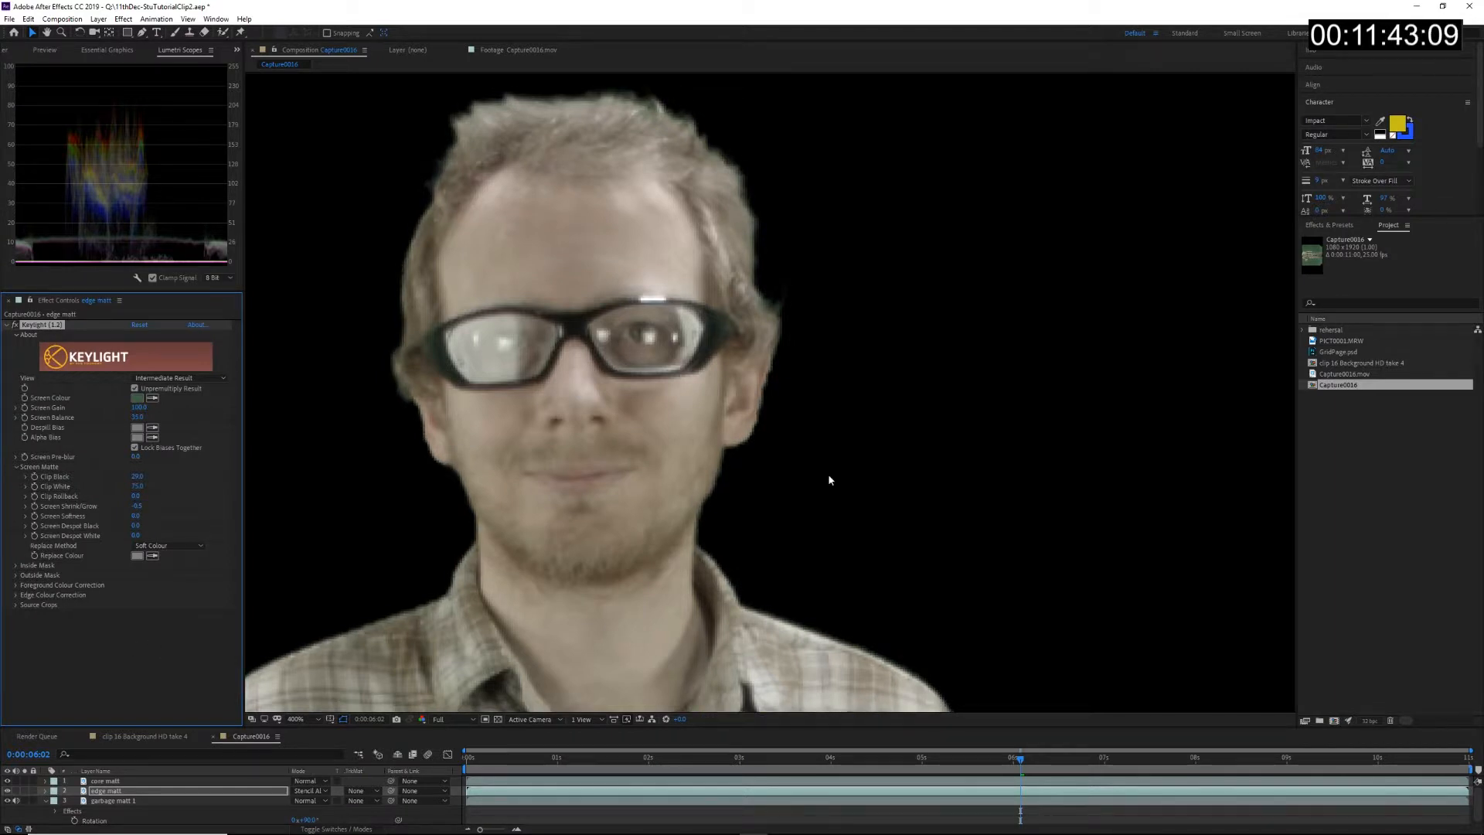
drag(712, 299, 743, 322)
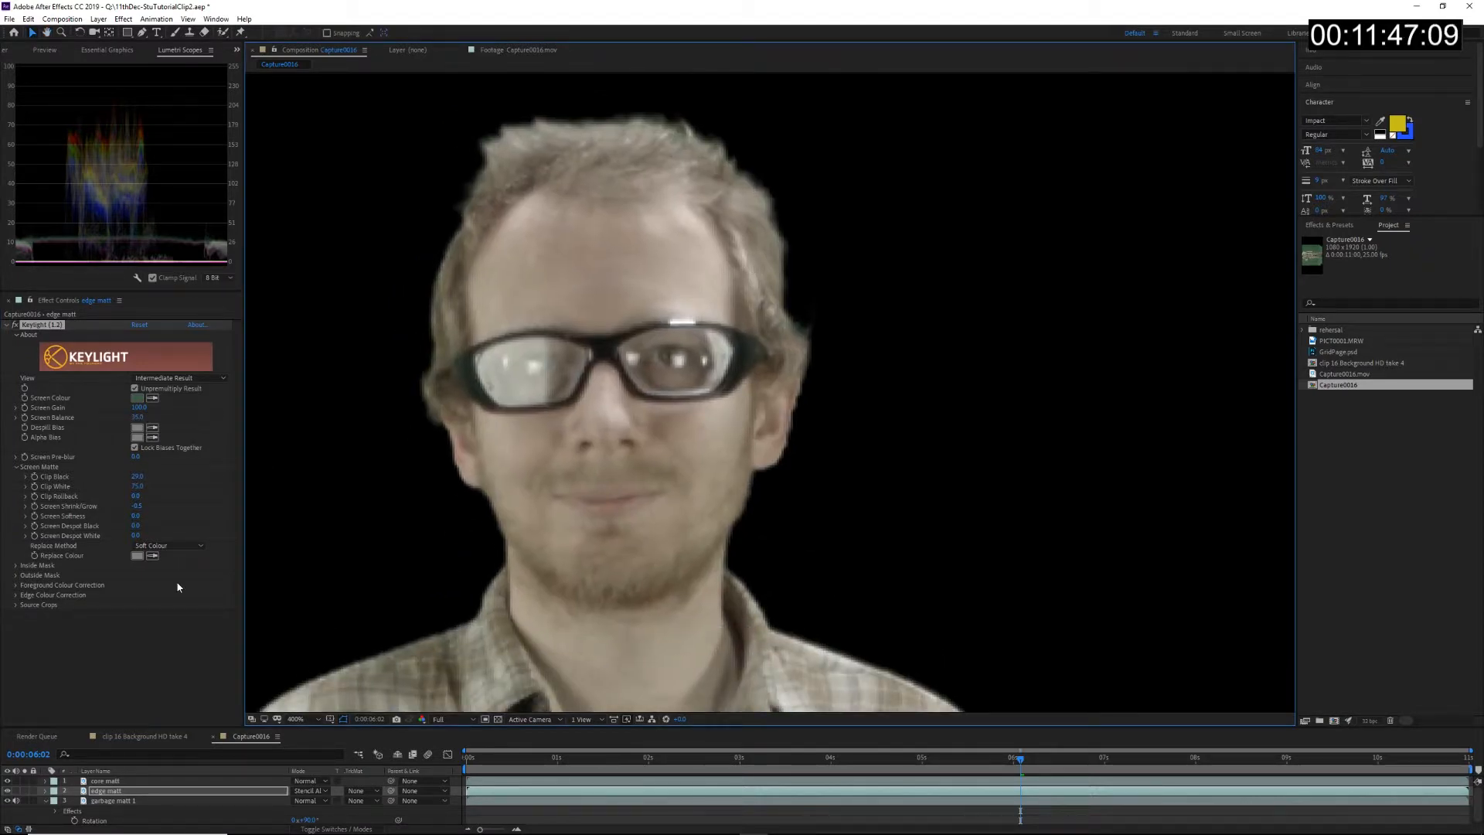
Step: Lower edge matt's Clip Black to about 6 and check the key from the shoulders down to the trouser cuffs and shoes
drag(140, 475, 120, 477)
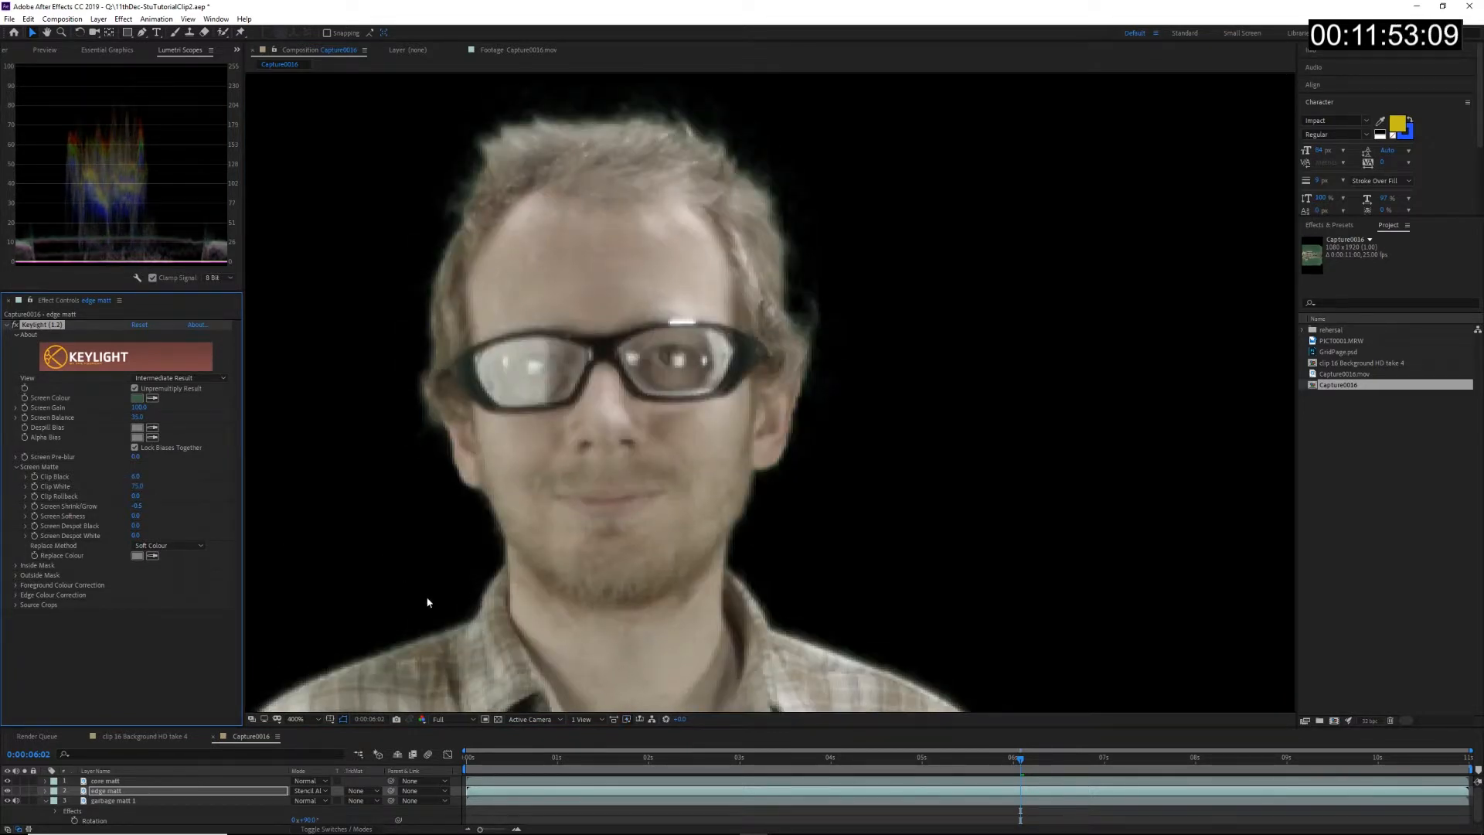
drag(543, 651, 618, 105)
drag(657, 657, 702, 192)
scroll(805, 548, down, 1)
drag(792, 620, 685, 244)
drag(794, 494, 704, 78)
scroll(768, 440, up, 2)
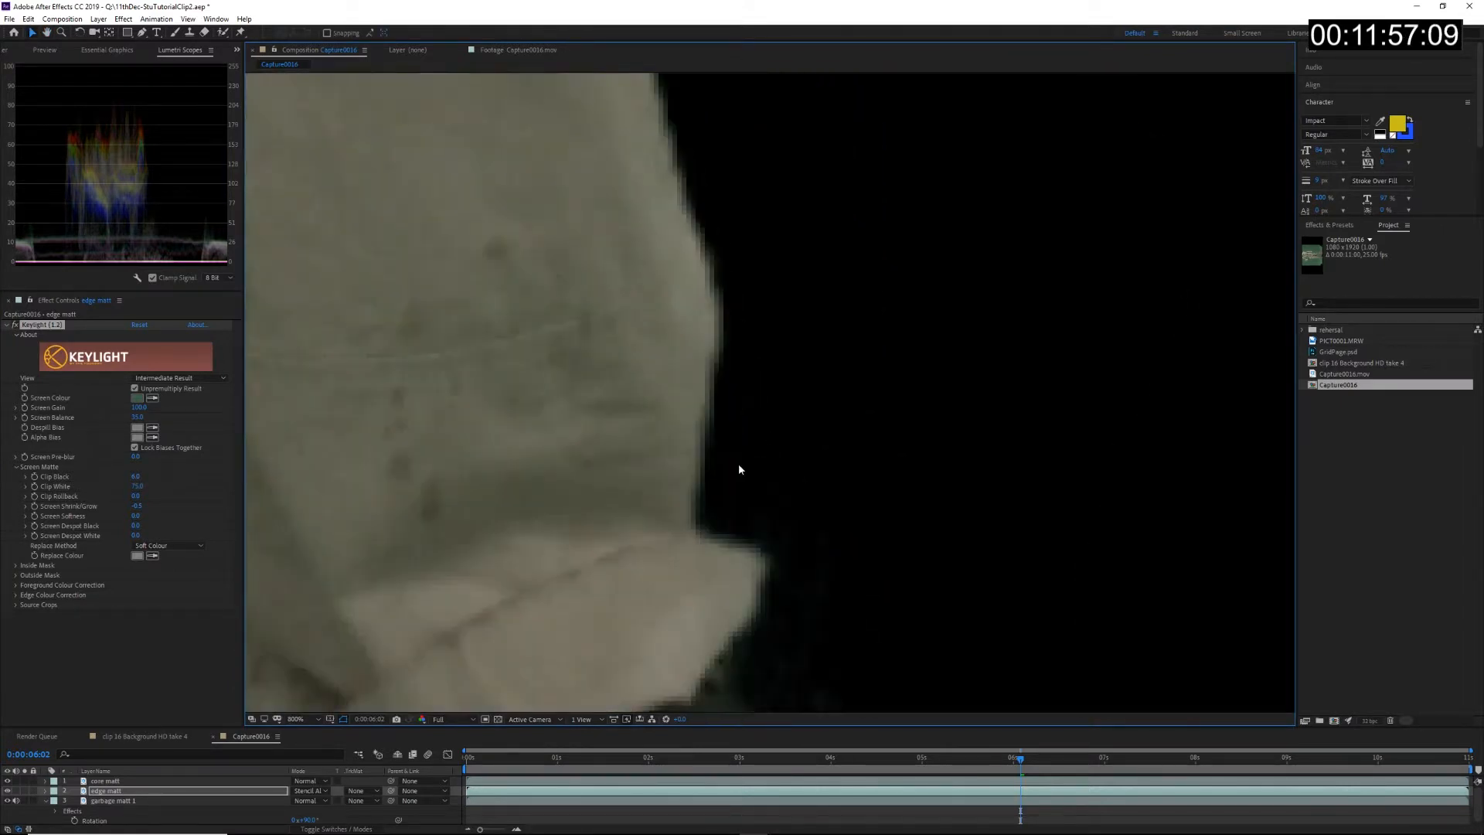
scroll(489, 448, down, 3)
drag(603, 434, 742, 351)
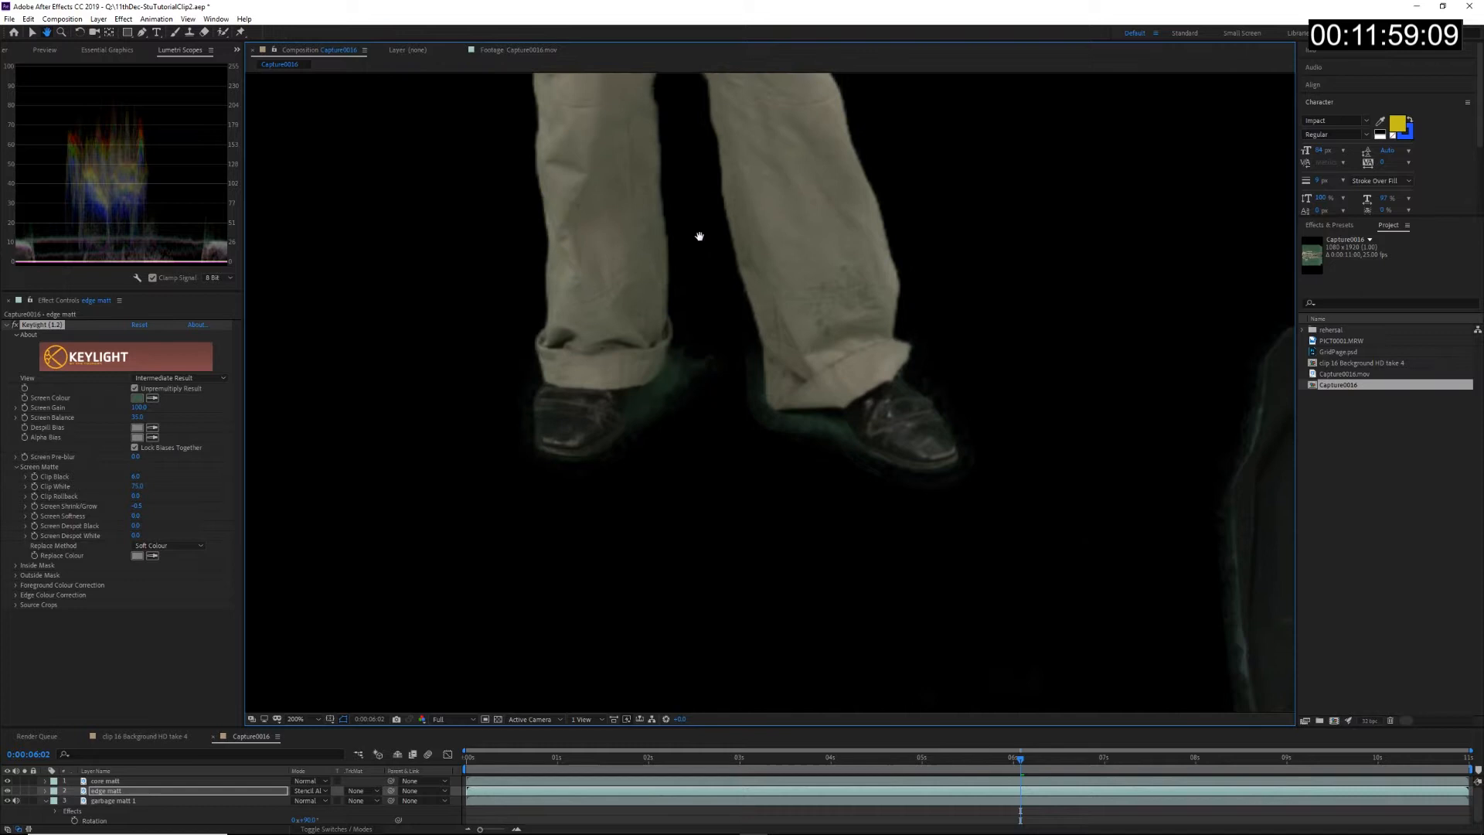
Step: Set edge matt's Clip Black to 10
click(135, 476)
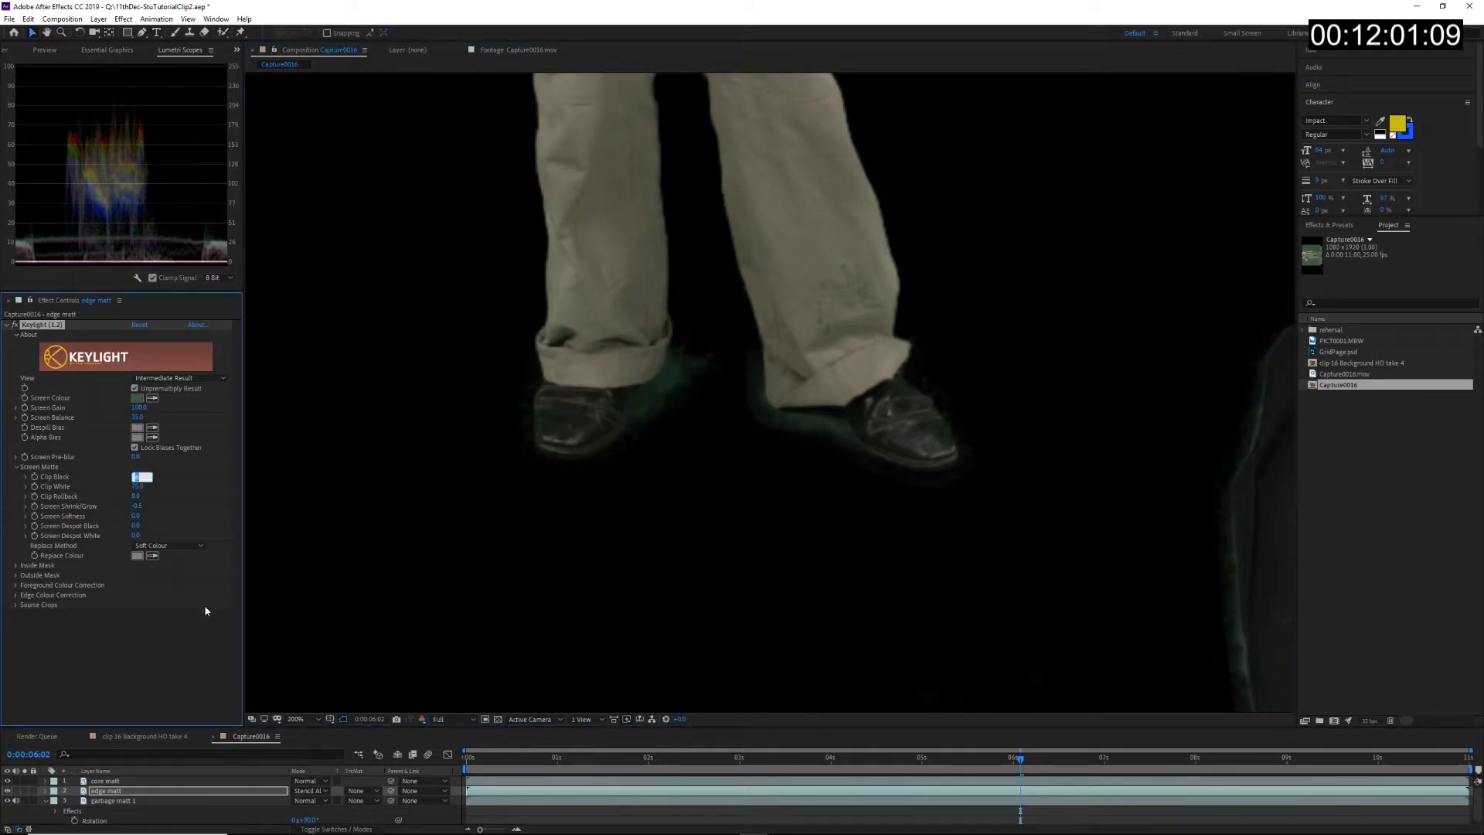
text(10)
key(Return)
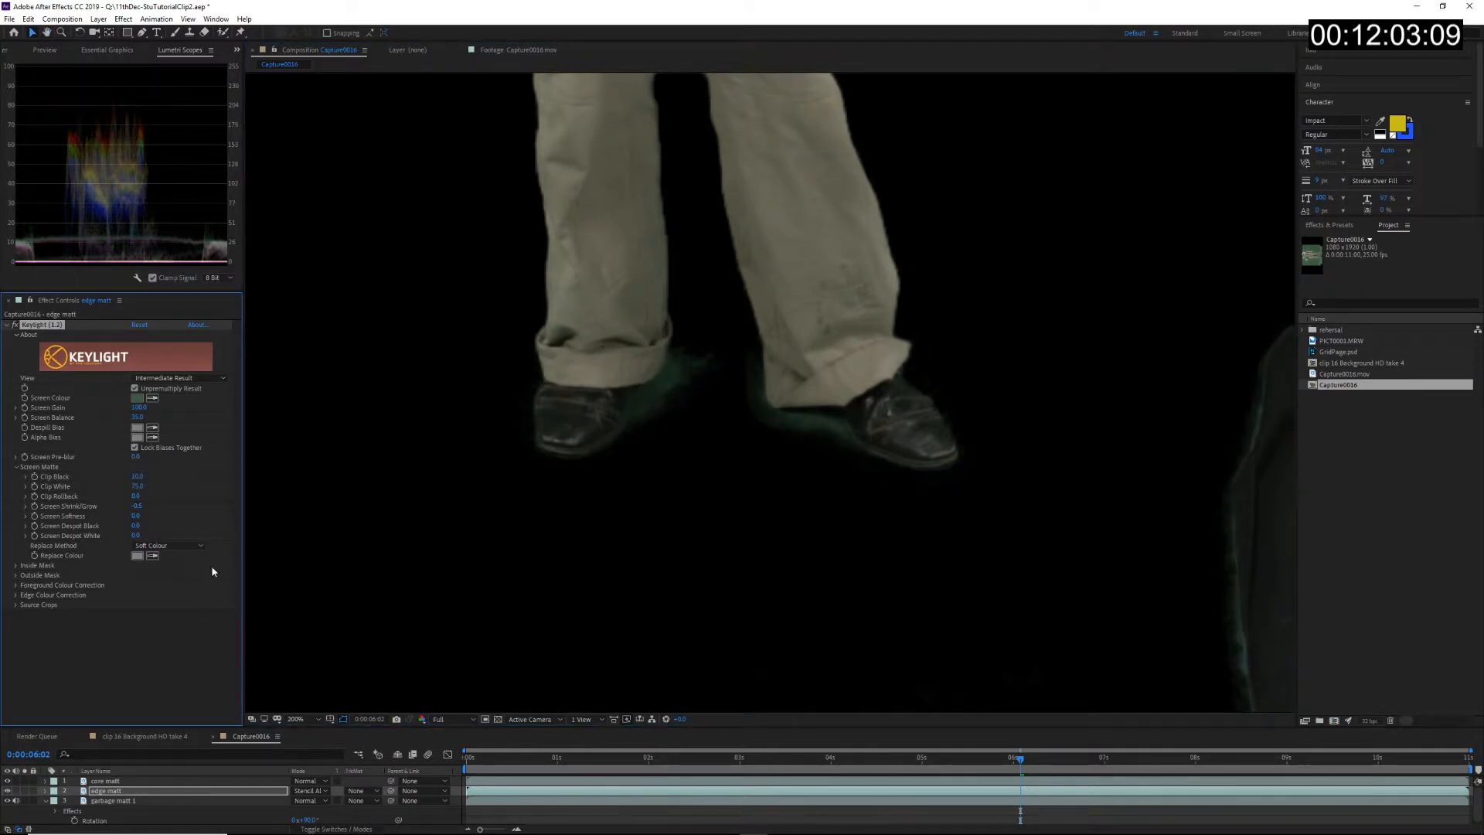
Step: Inspect the key from the legs and hands up the arm and shirt to the head with the new Clip Black
drag(701, 294, 694, 707)
drag(700, 144, 605, 326)
right_click(587, 276)
click(737, 4)
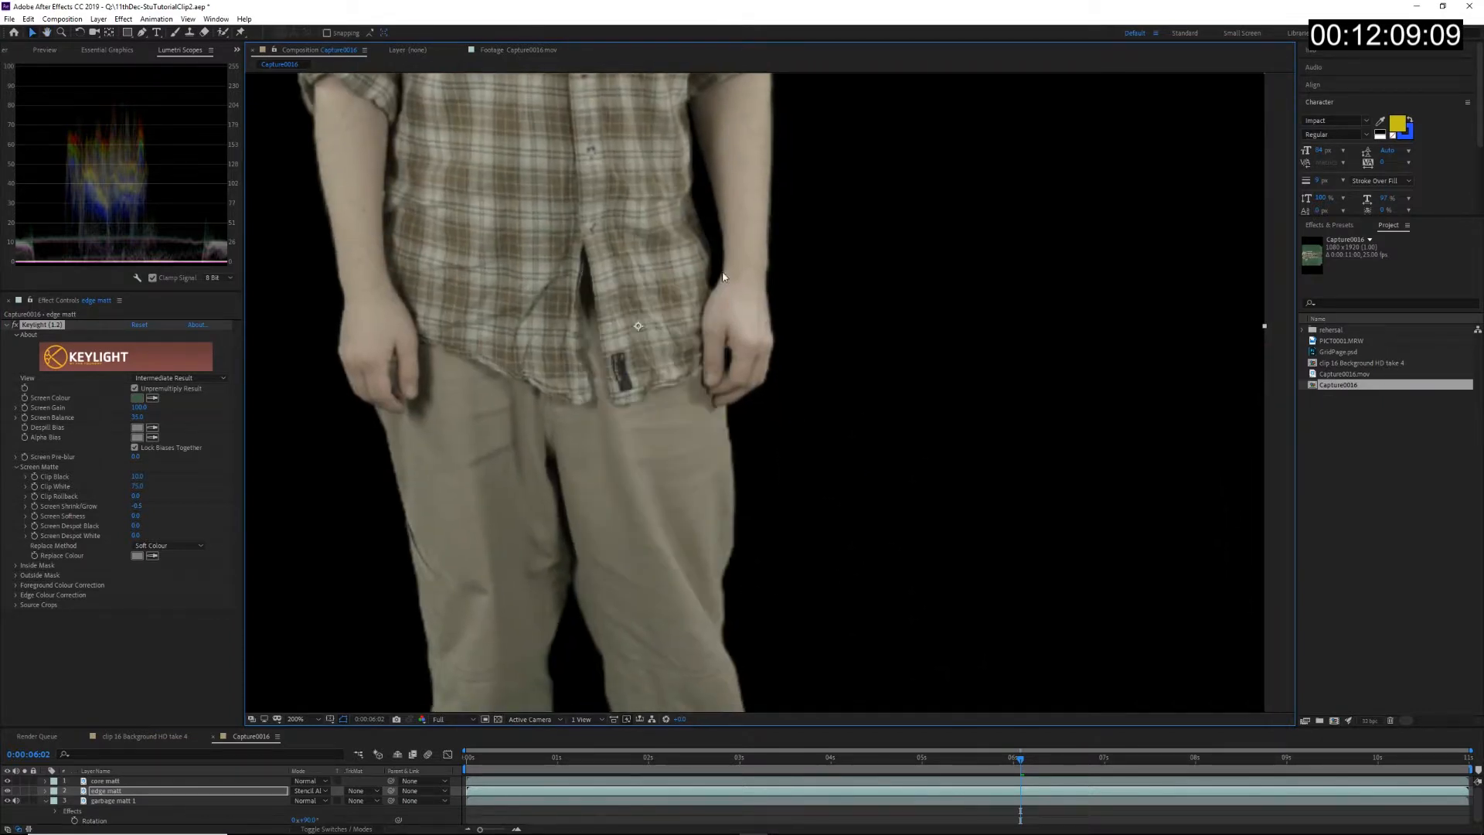
scroll(682, 548, up, 2)
drag(685, 586, 904, 238)
scroll(839, 553, down, 1)
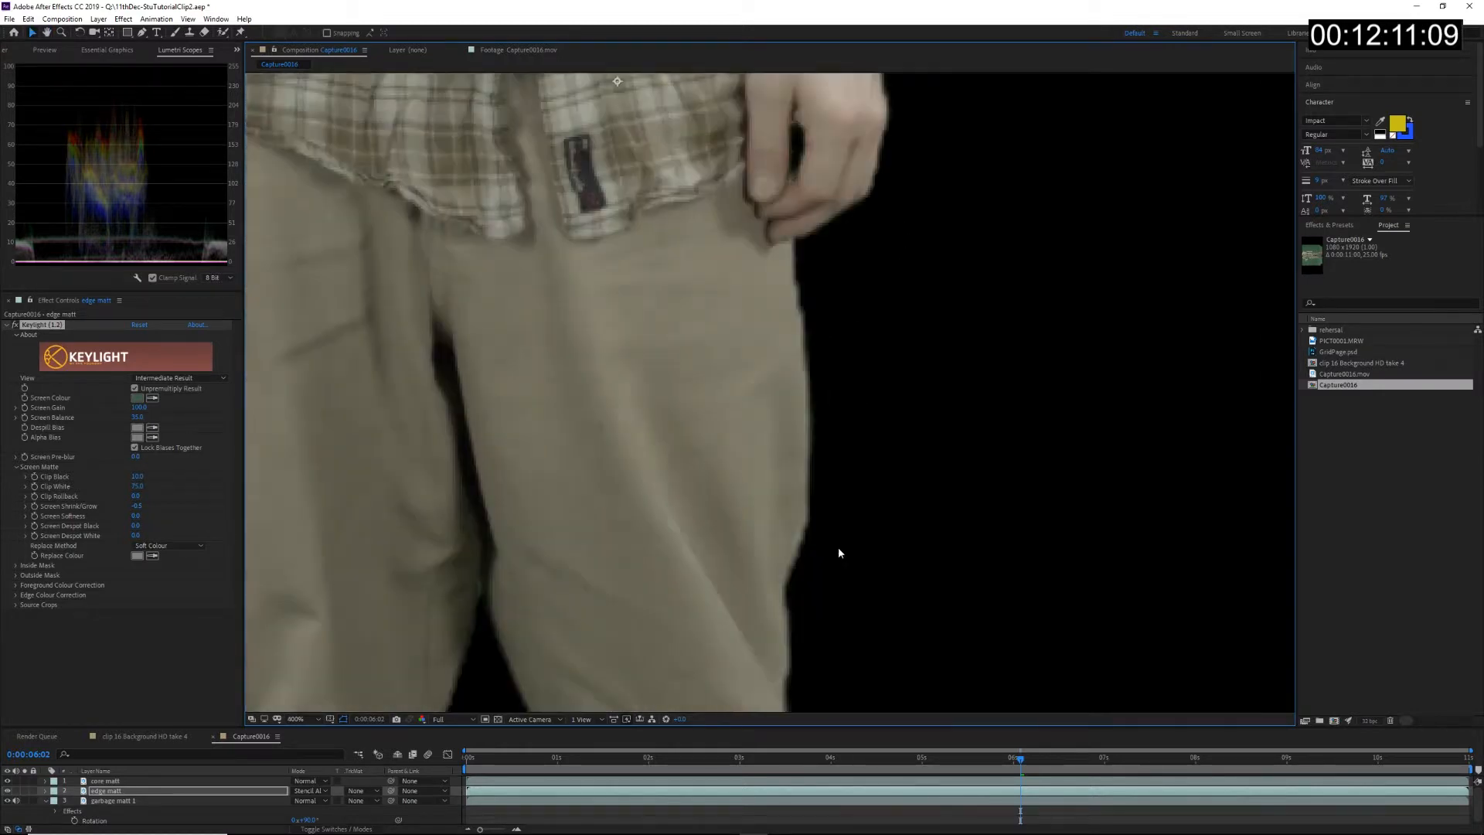
drag(785, 362, 744, 700)
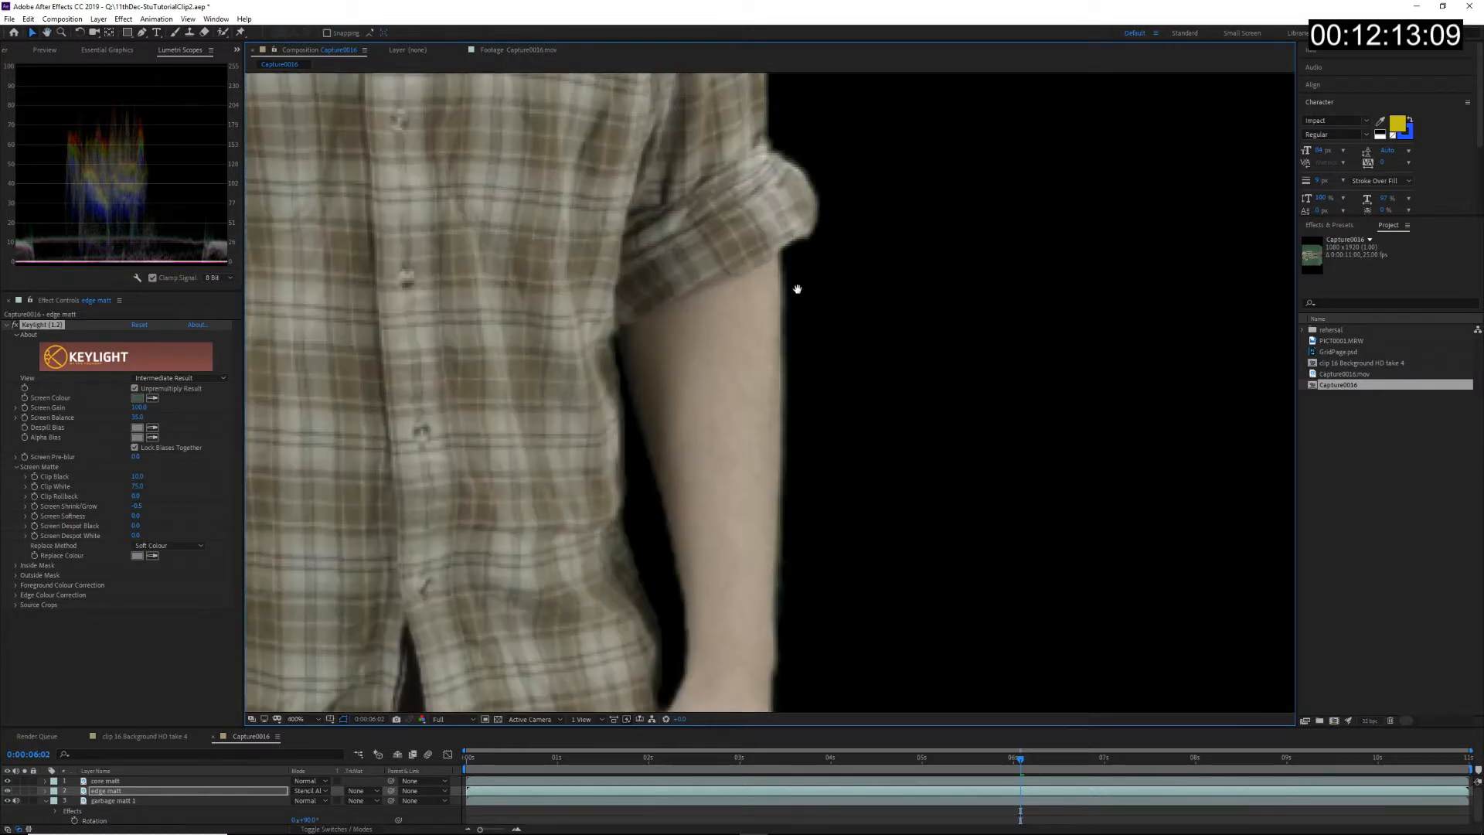
drag(794, 288, 873, 650)
drag(693, 227, 1152, 666)
drag(930, 297, 702, 487)
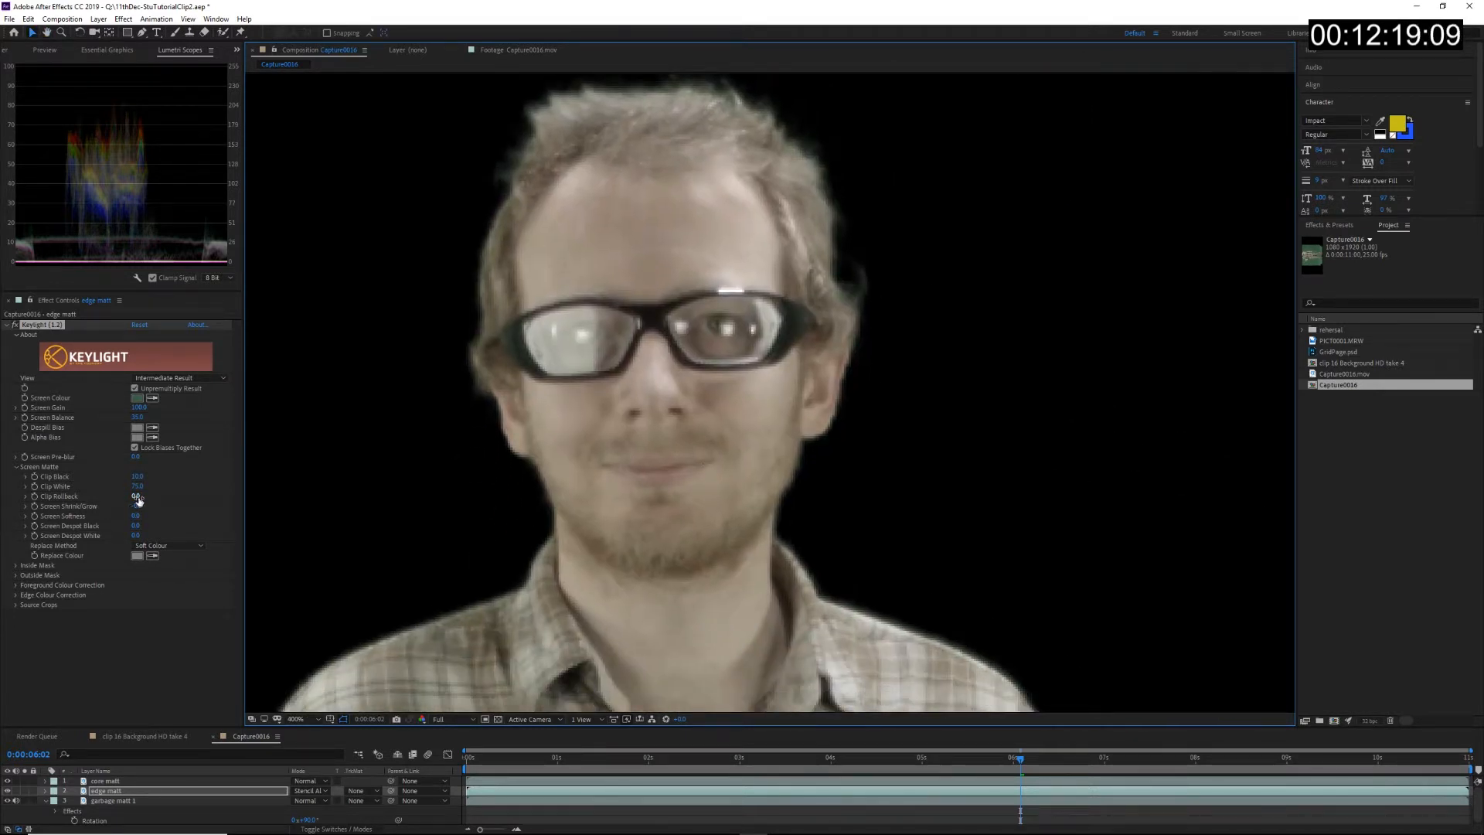
Step: Try a higher Clip Rollback on edge matt, and reset it to 0
drag(139, 501, 186, 507)
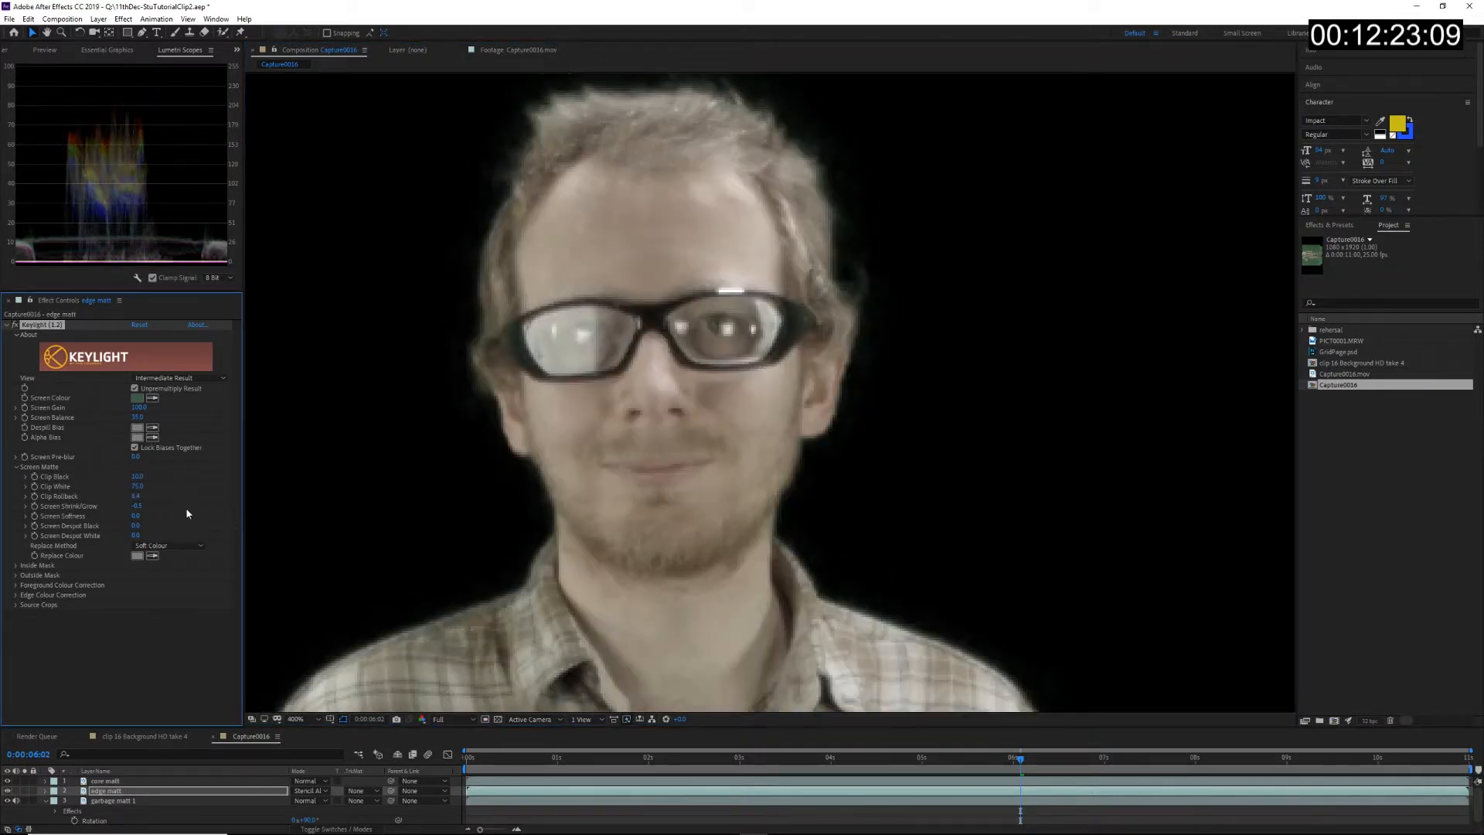
click(136, 496)
text(0)
key(Return)
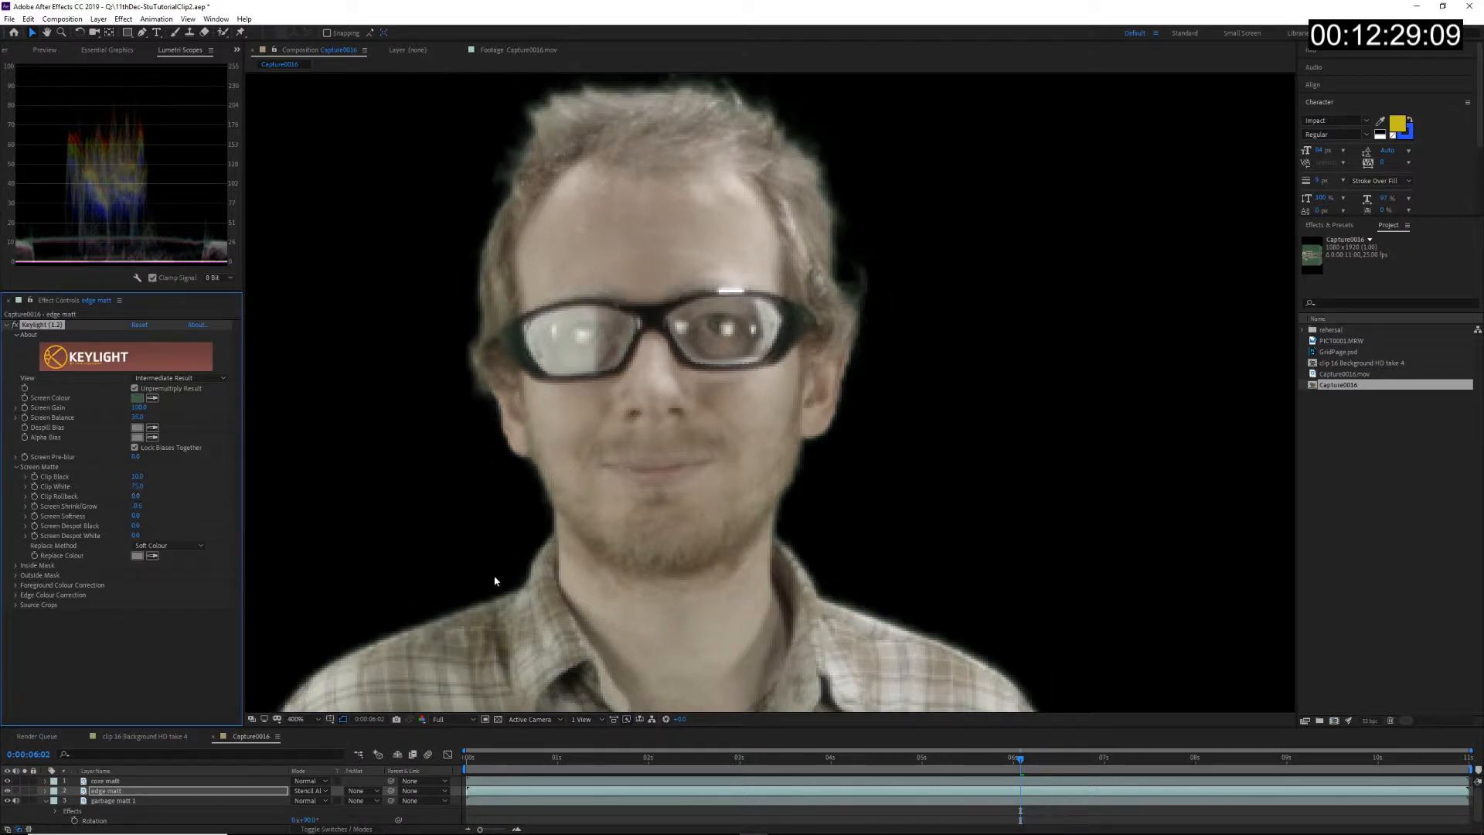
Step: Check the collar and shoulder edges, and set edge matt's Screen Shrink/Grow to -1
drag(465, 637, 550, 436)
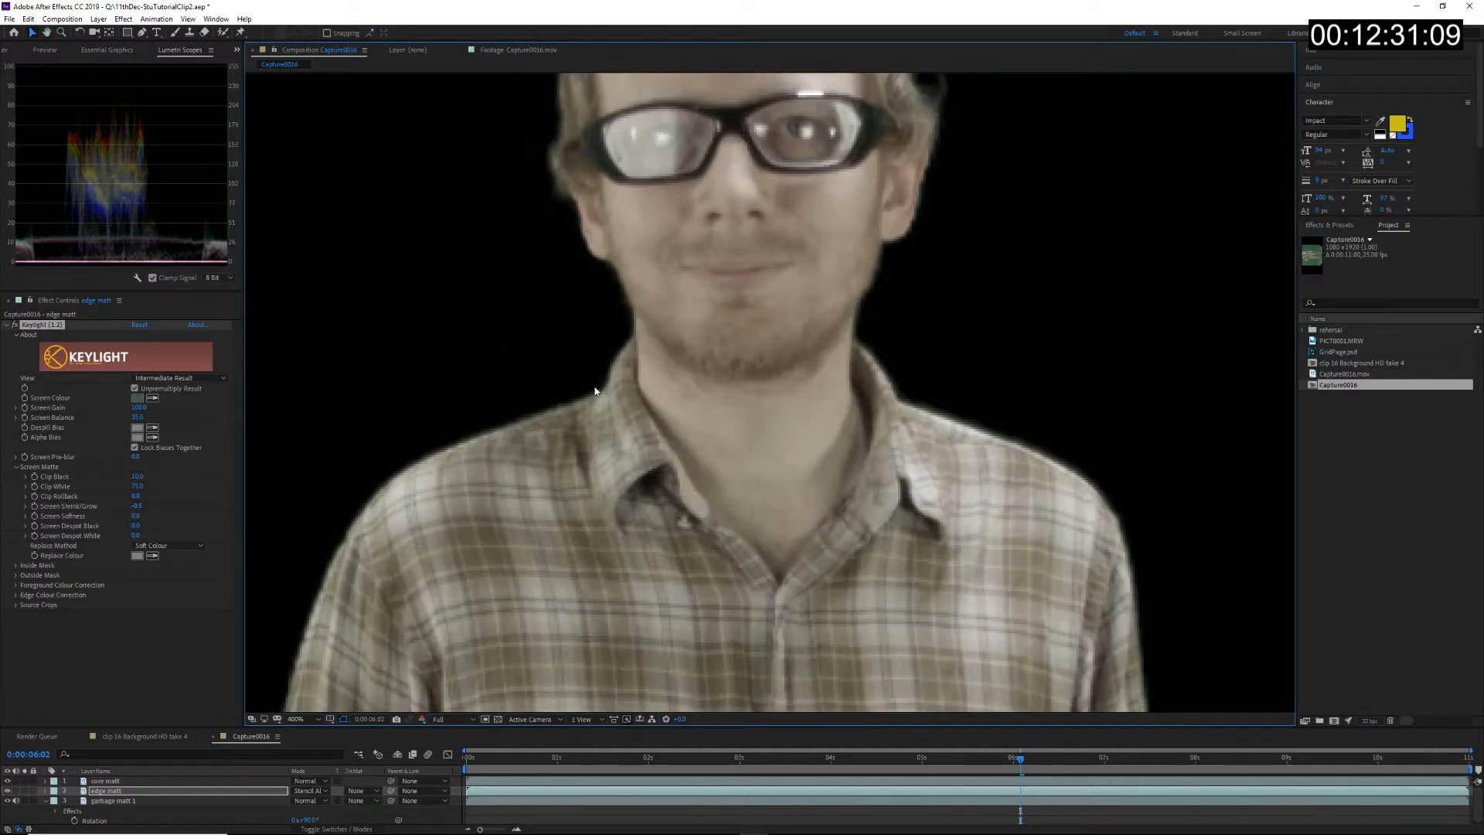
click(138, 506)
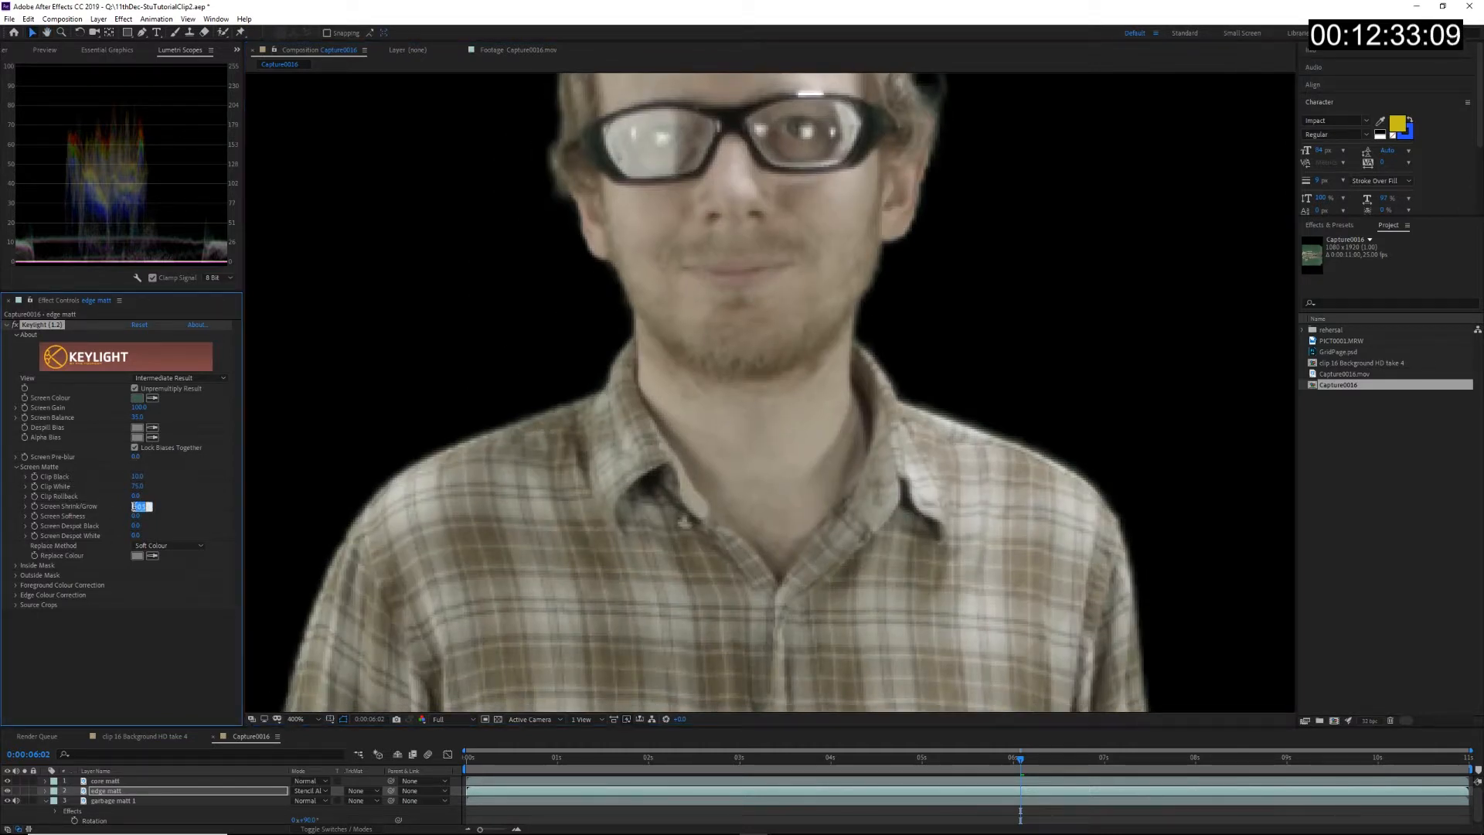
text(-1)
key(Return)
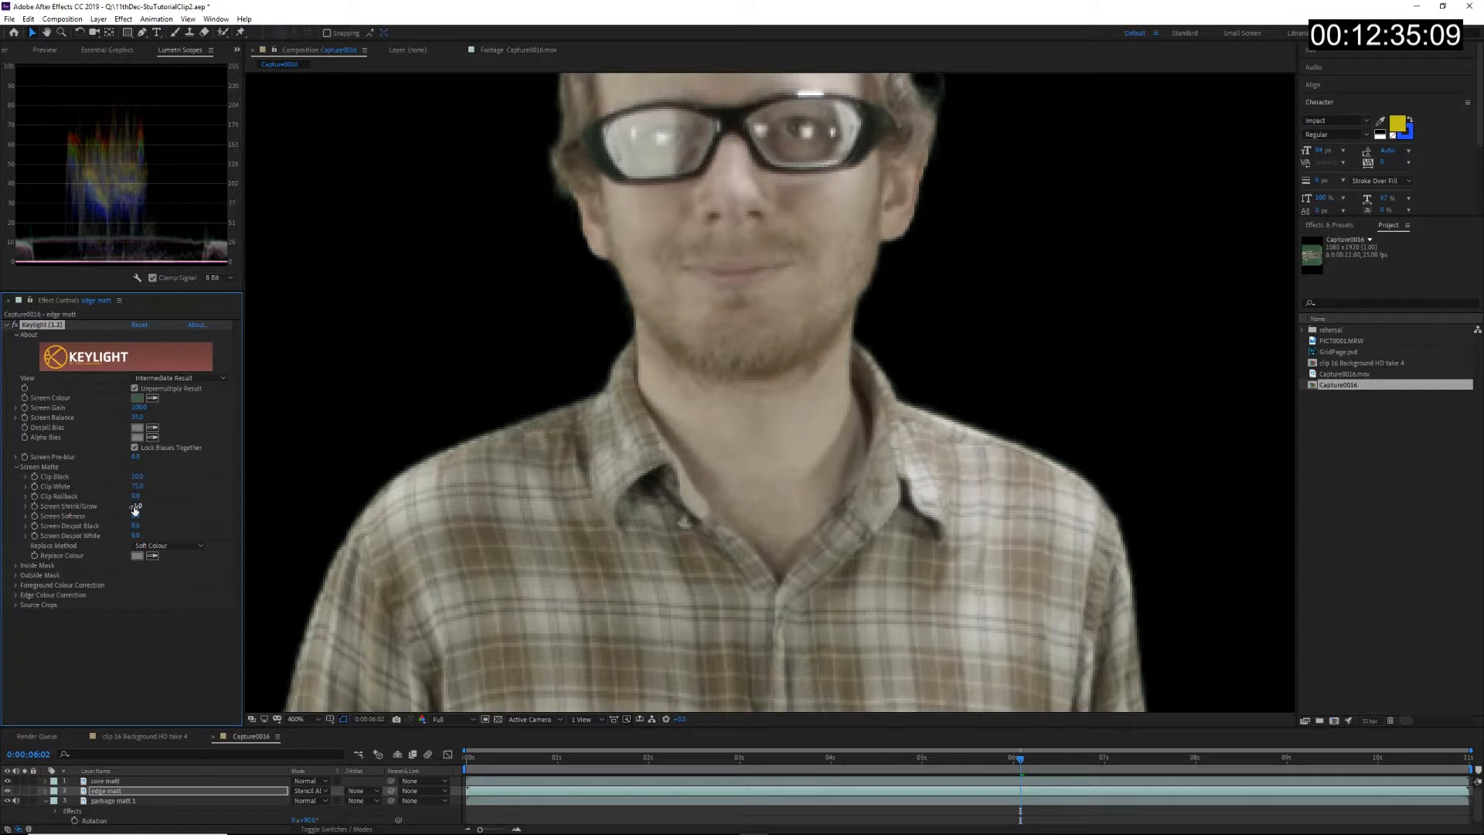
Step: Try edge matt's Screen Shrink/Grow at 0 and at -0.5
click(137, 506)
text(0)
key(Return)
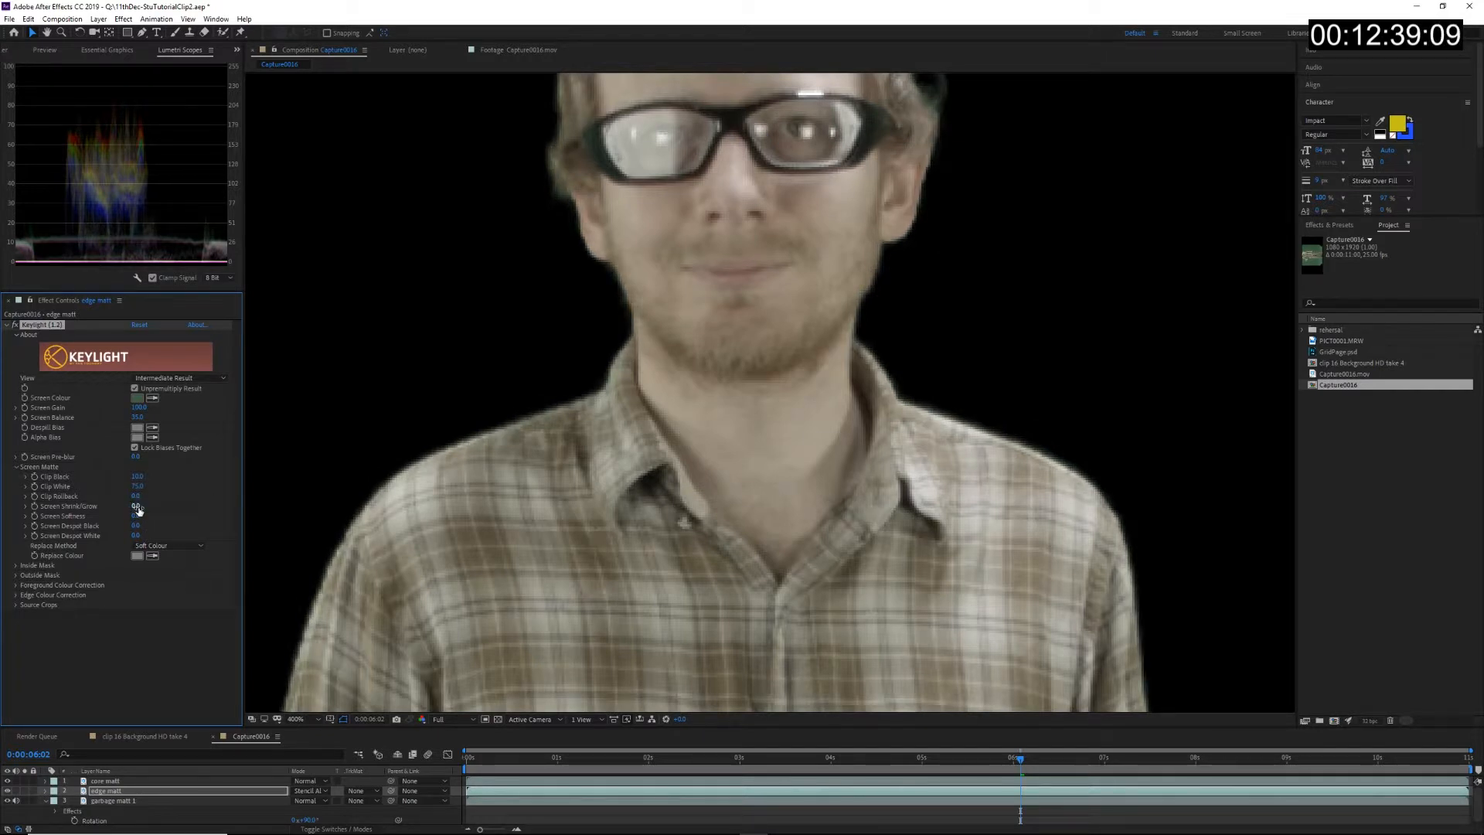
key(h)
drag(688, 391, 626, 419)
key(v)
click(136, 506)
text(-.5)
key(Return)
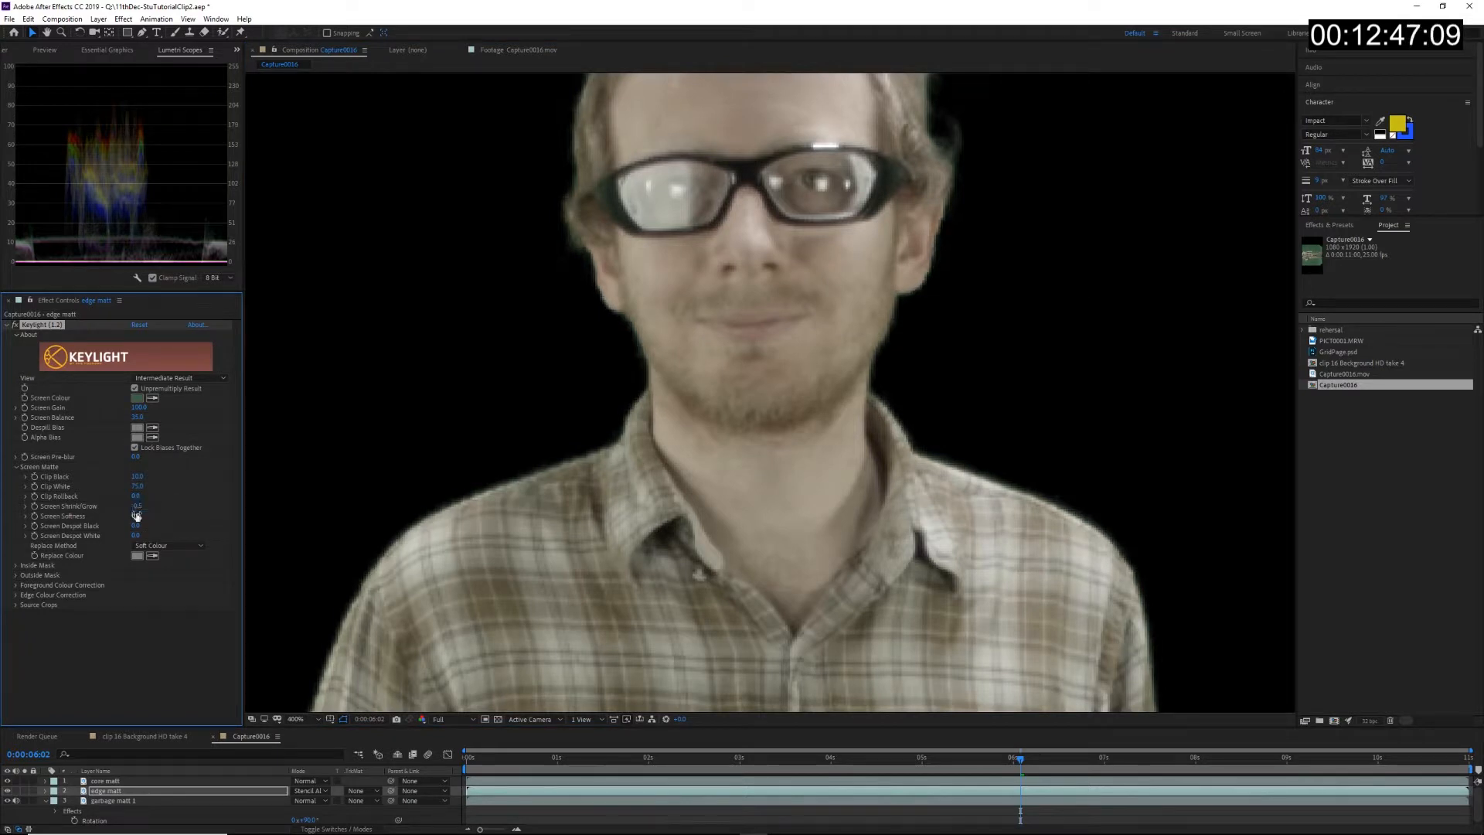
Step: Take a snapshot of the key, set edge matt's Screen Shrink/Grow to -1, and compare the result with the snapshot
click(397, 720)
click(137, 506)
text(-1)
key(Return)
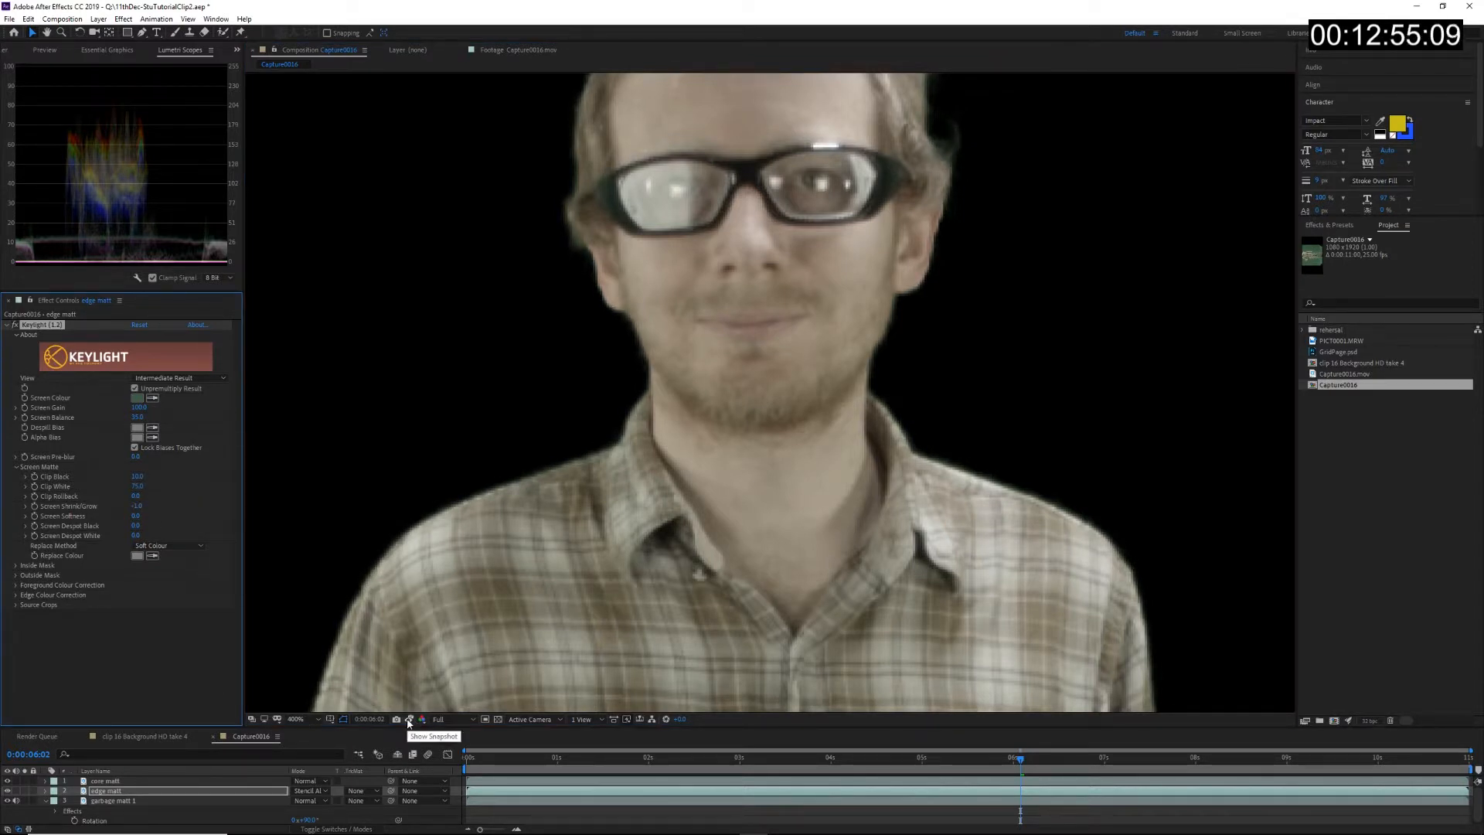
click(410, 723)
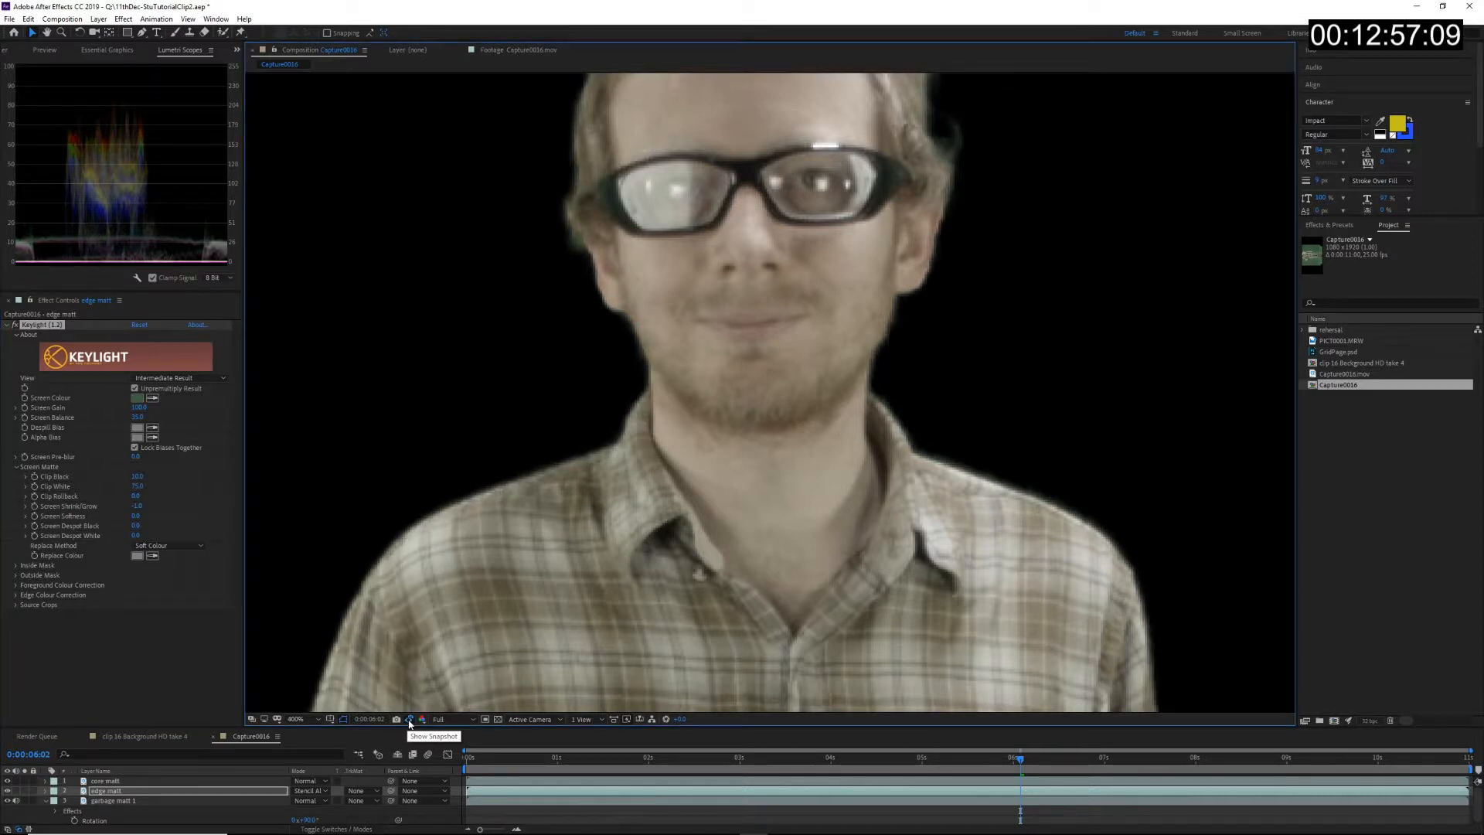
click(410, 722)
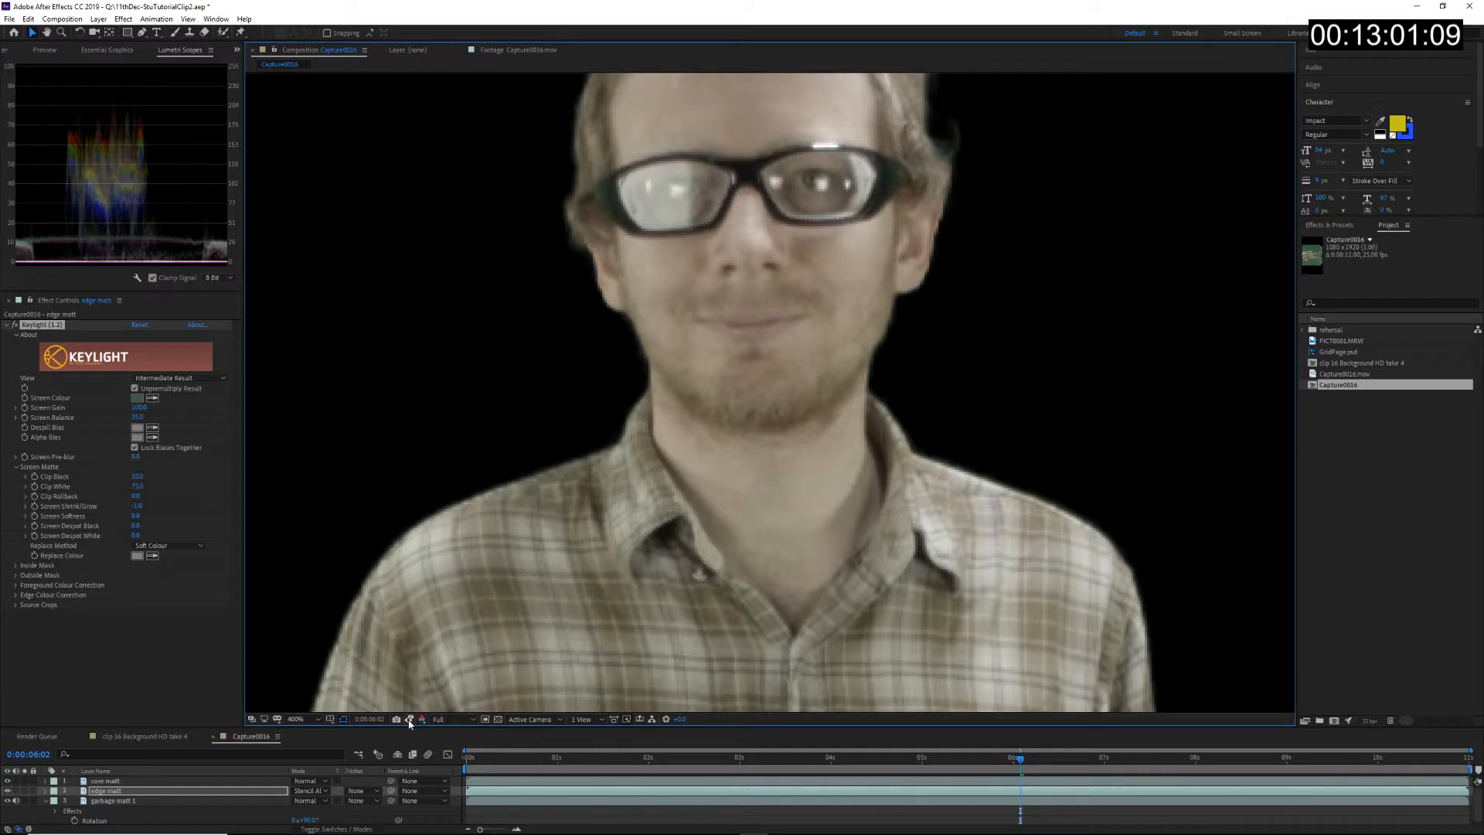
drag(638, 302, 546, 497)
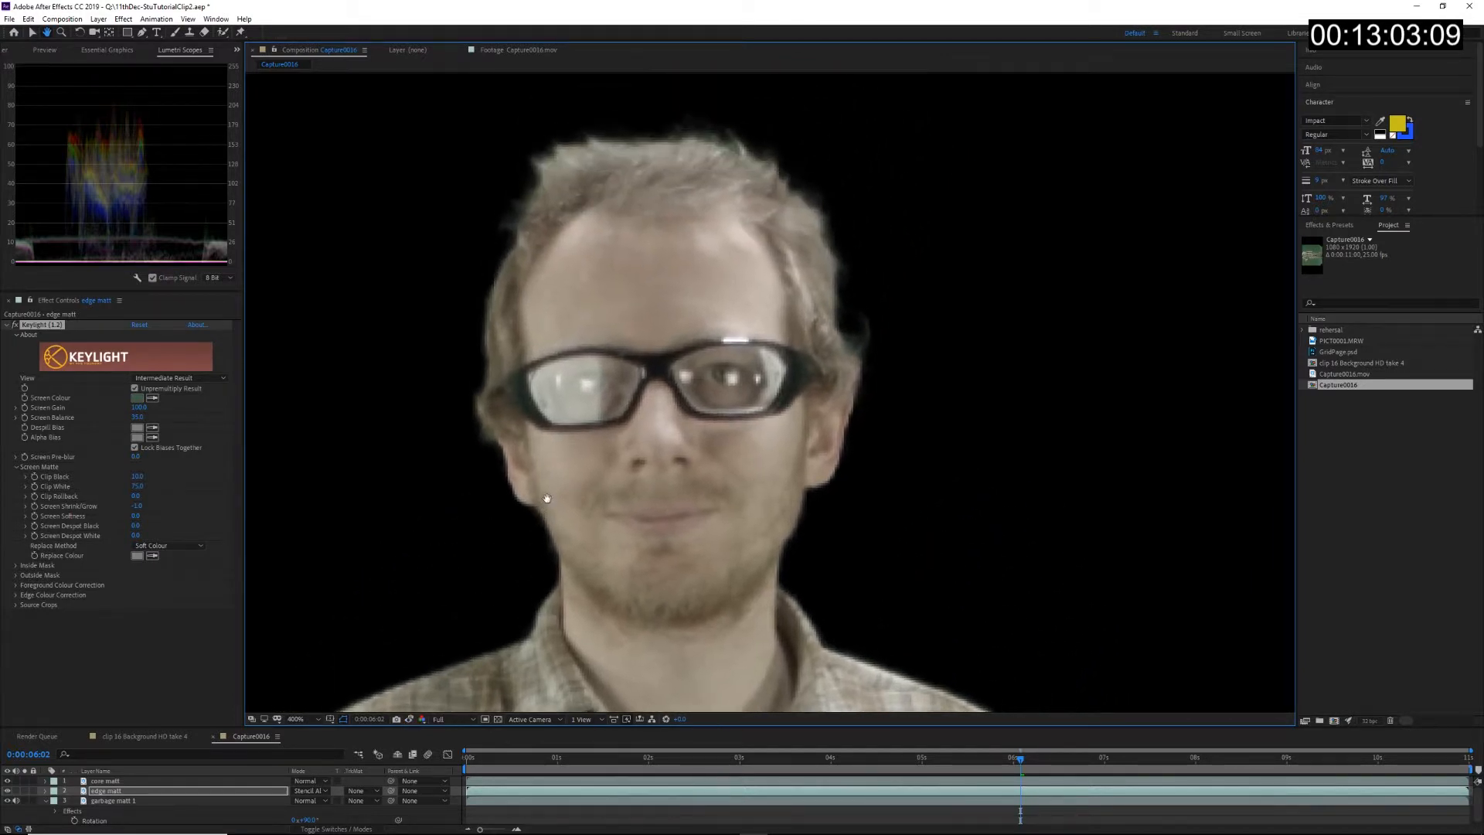
Step: Add an adjustment layer above core matt at the top of the stack and name it despill
click(48, 800)
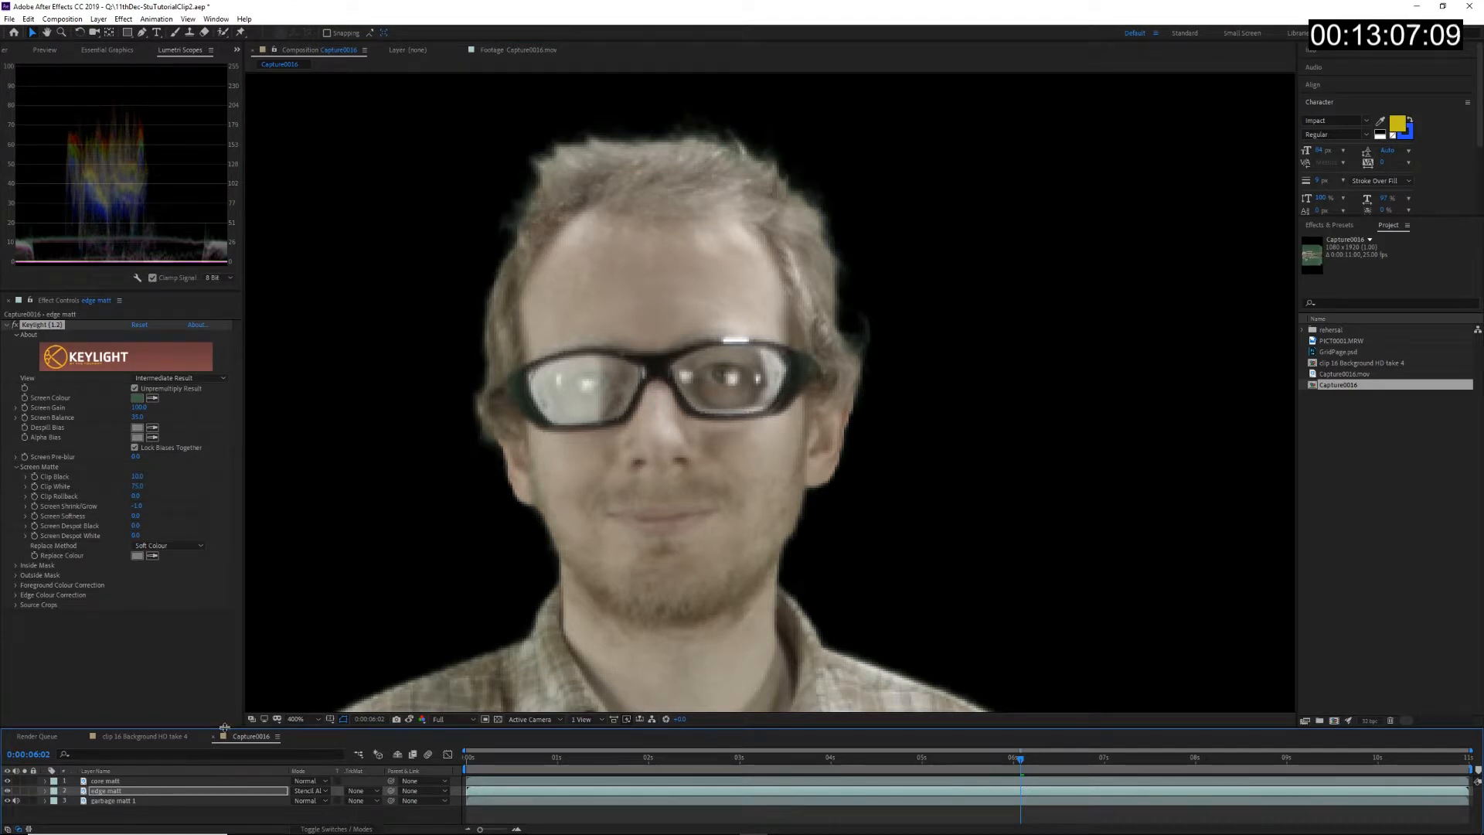
drag(224, 727, 236, 617)
right_click(147, 773)
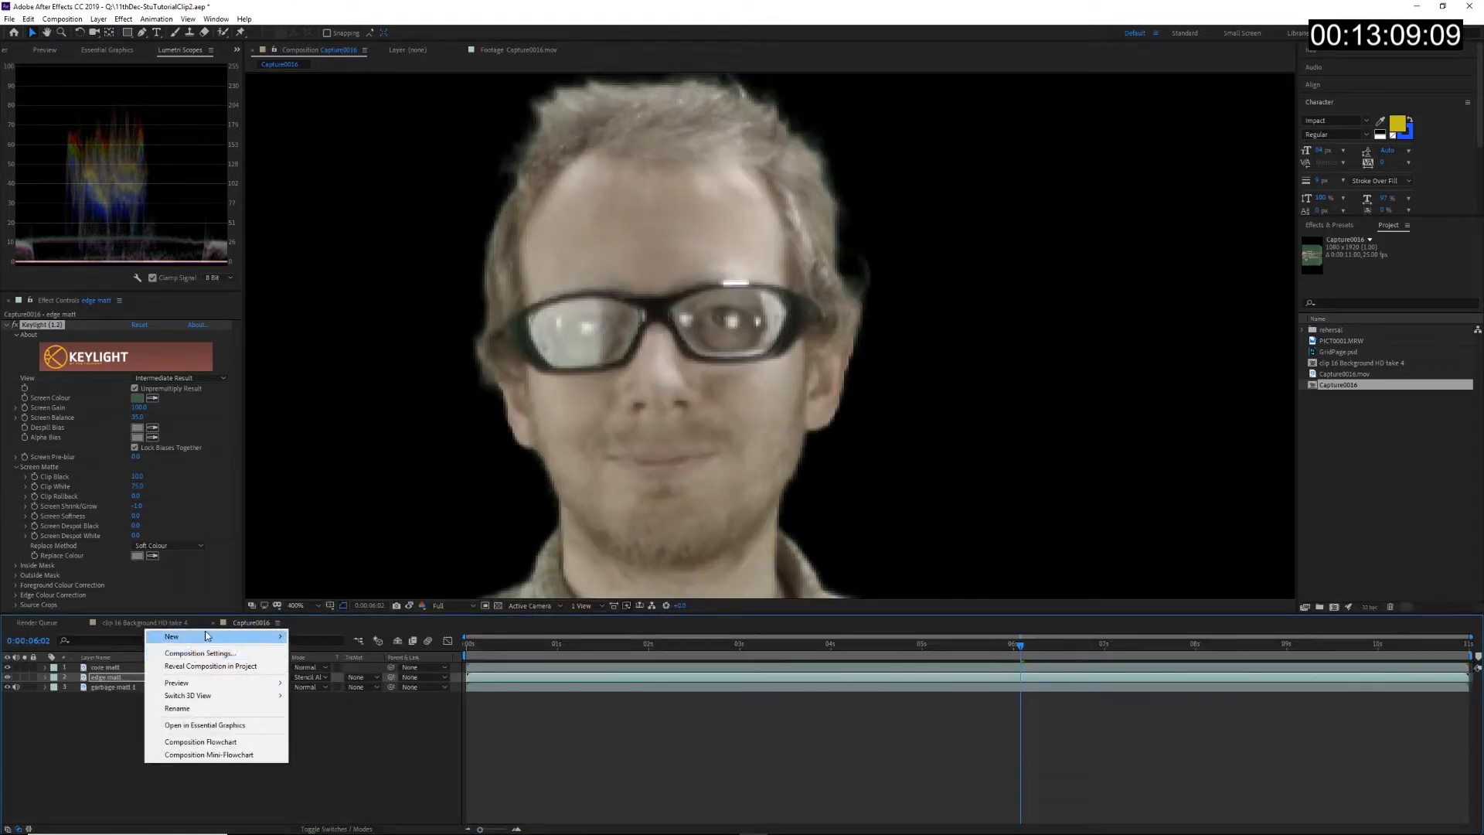
mouse_move(232, 636)
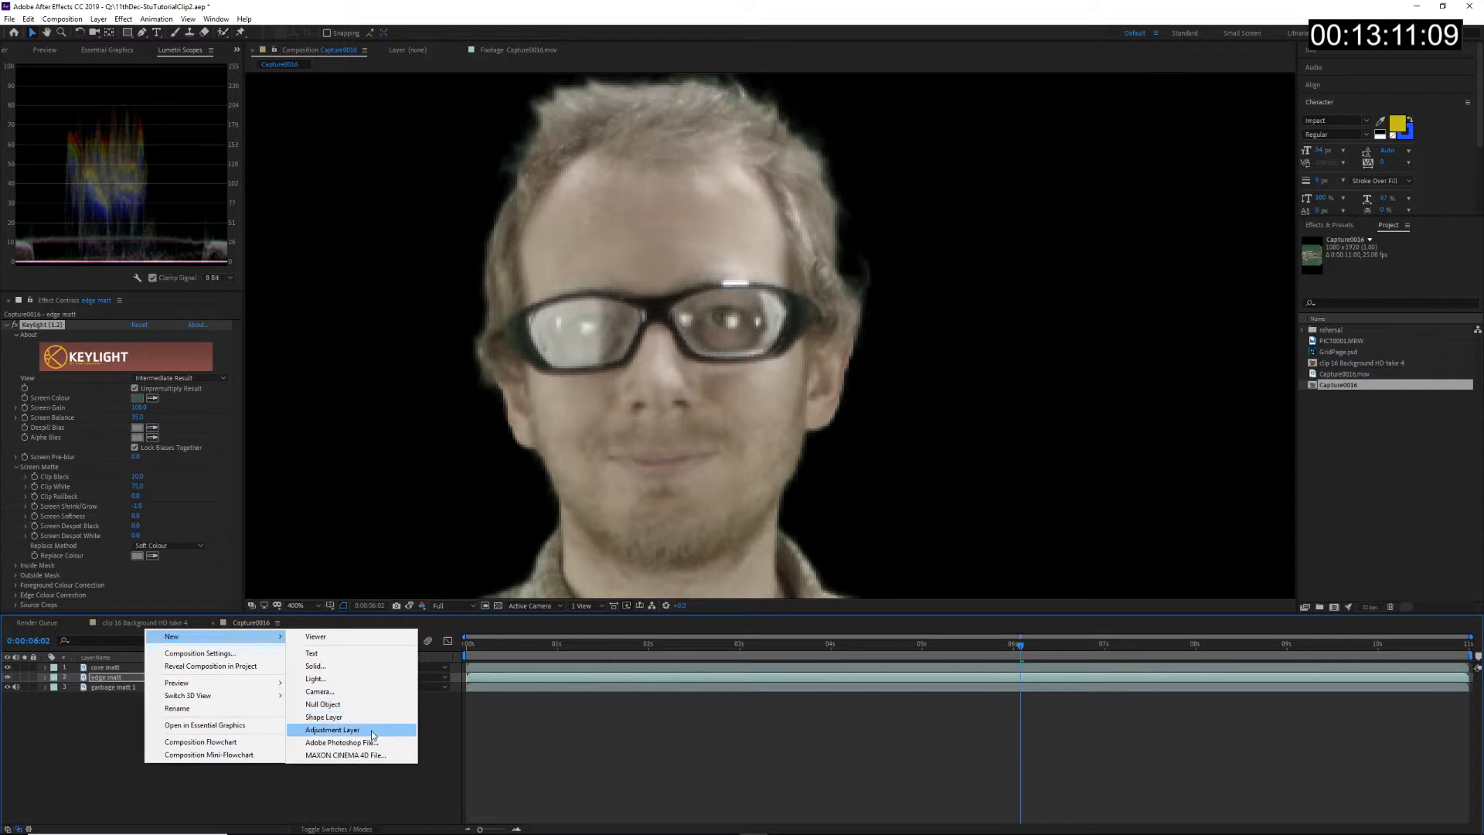
click(340, 730)
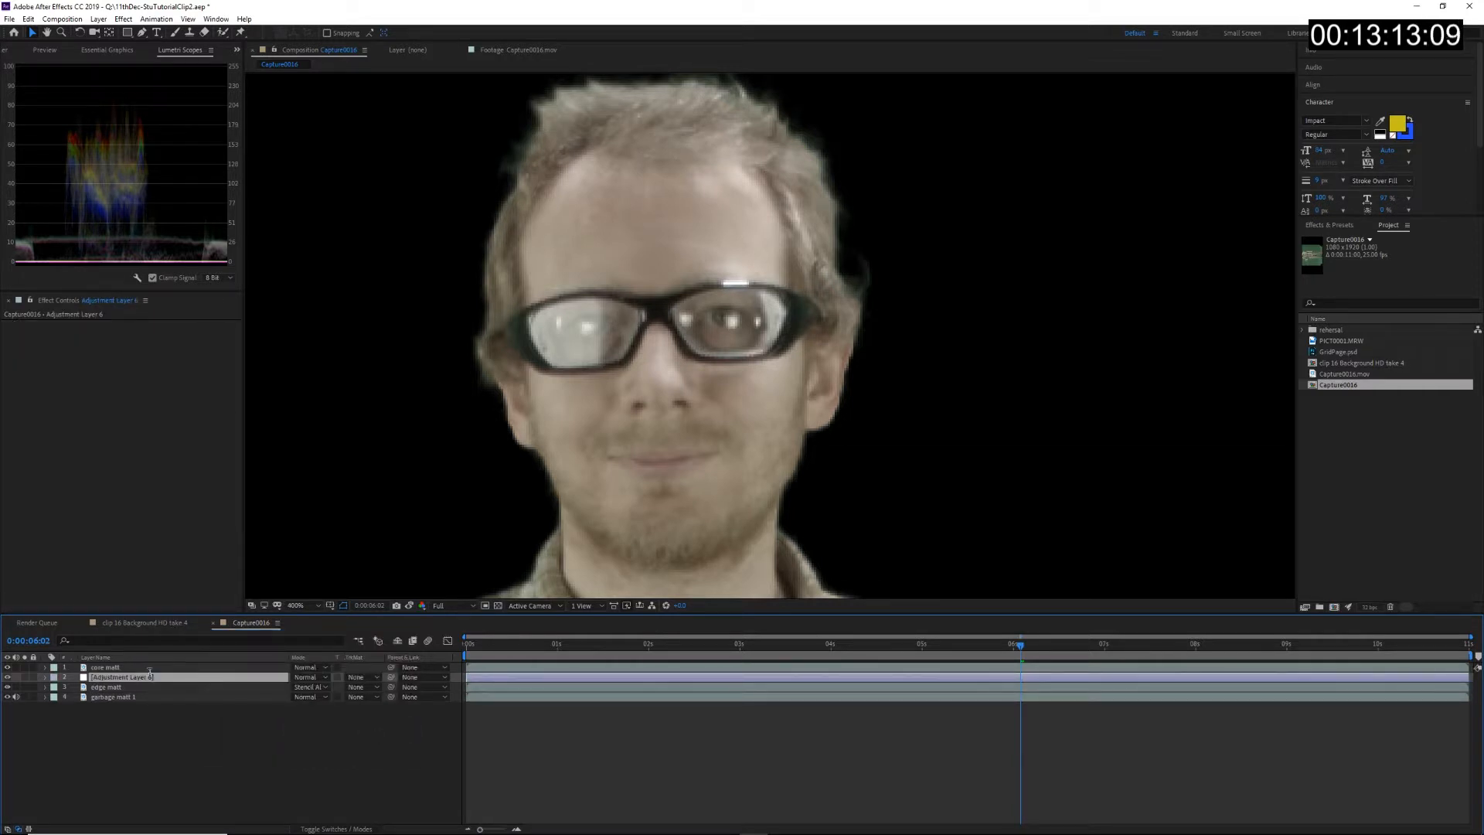
drag(151, 677, 150, 668)
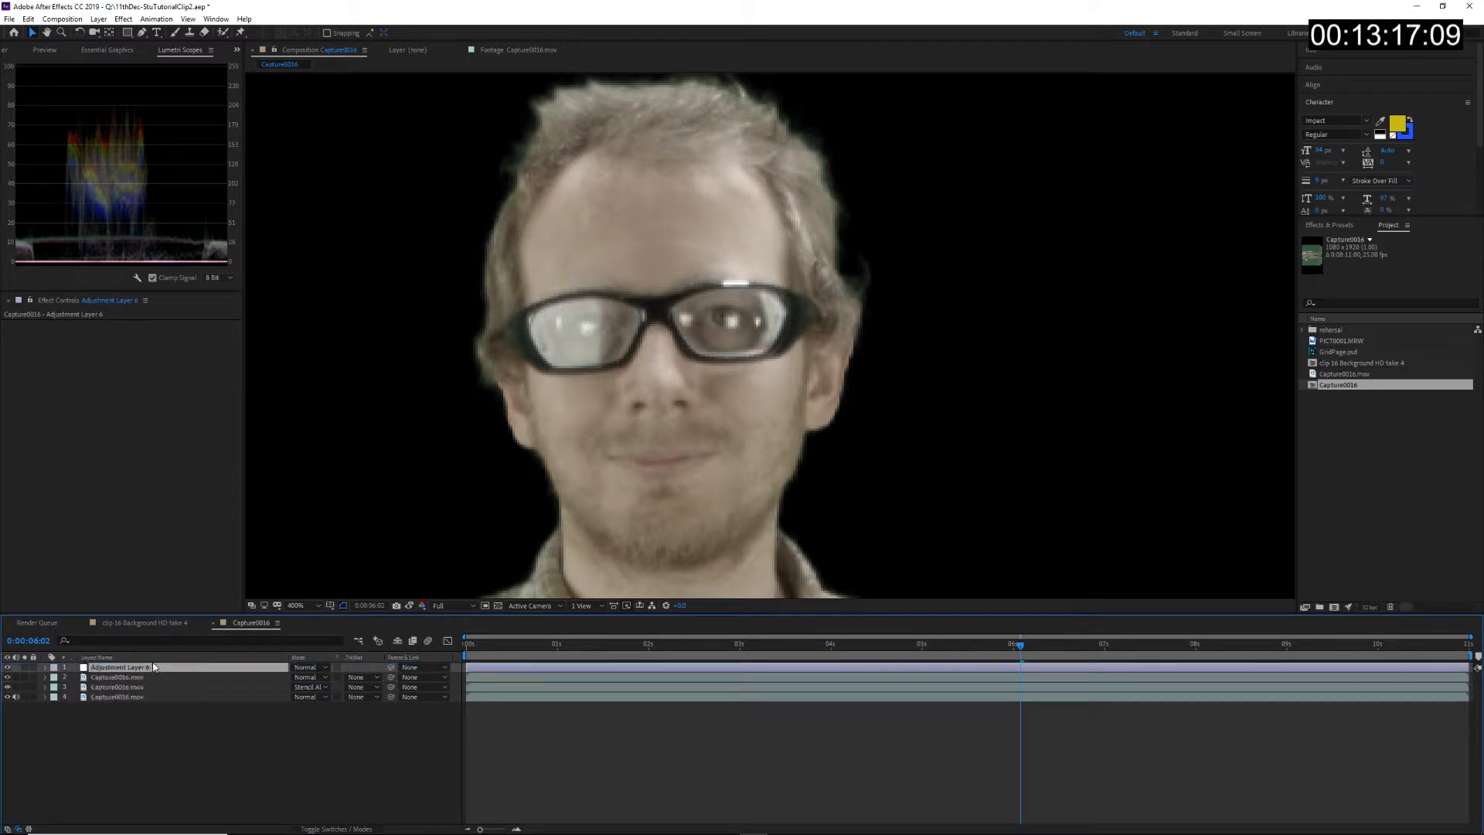
key(Return)
text(de)
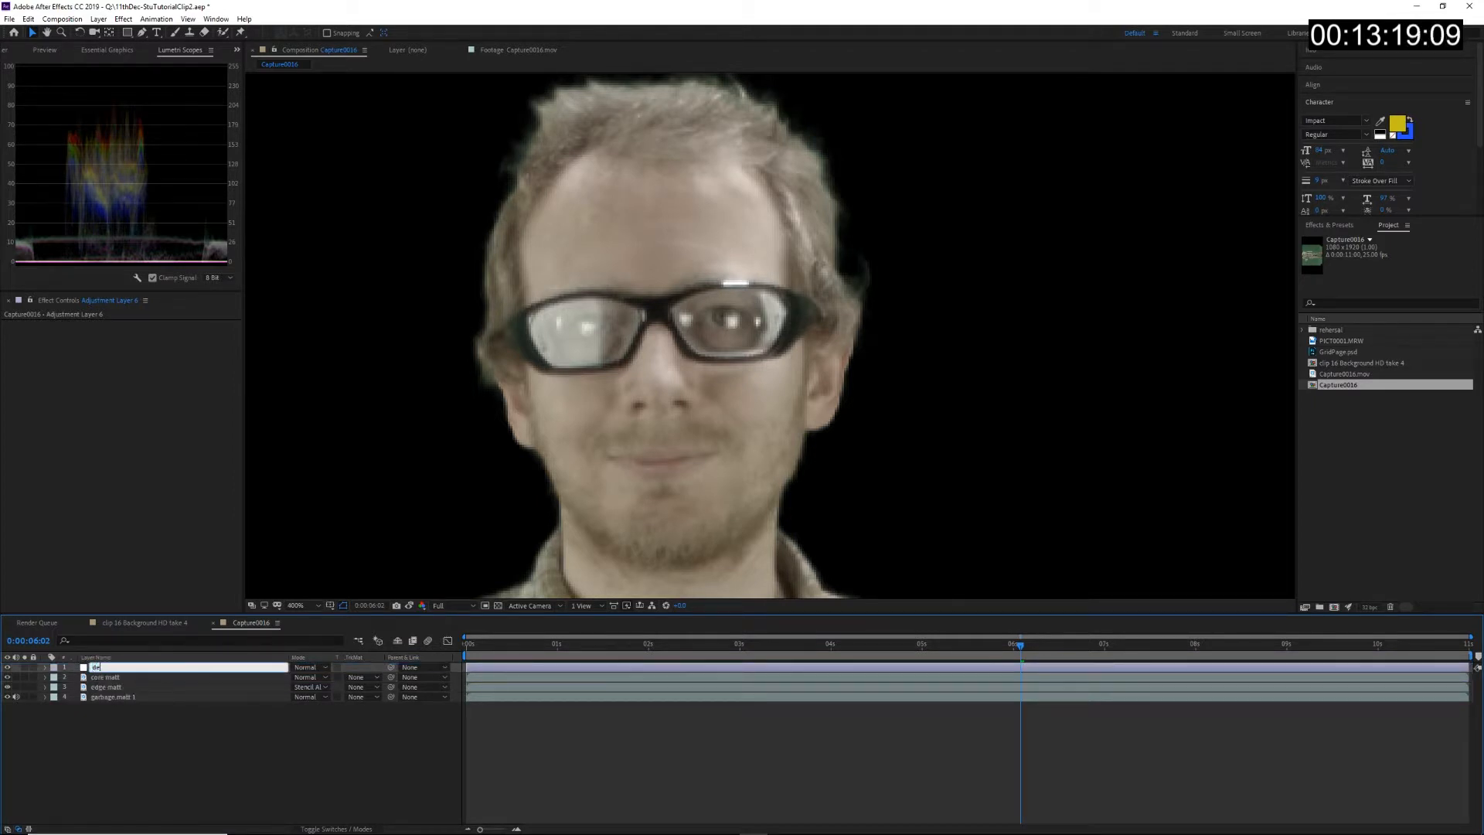
text(spill)
key(Return)
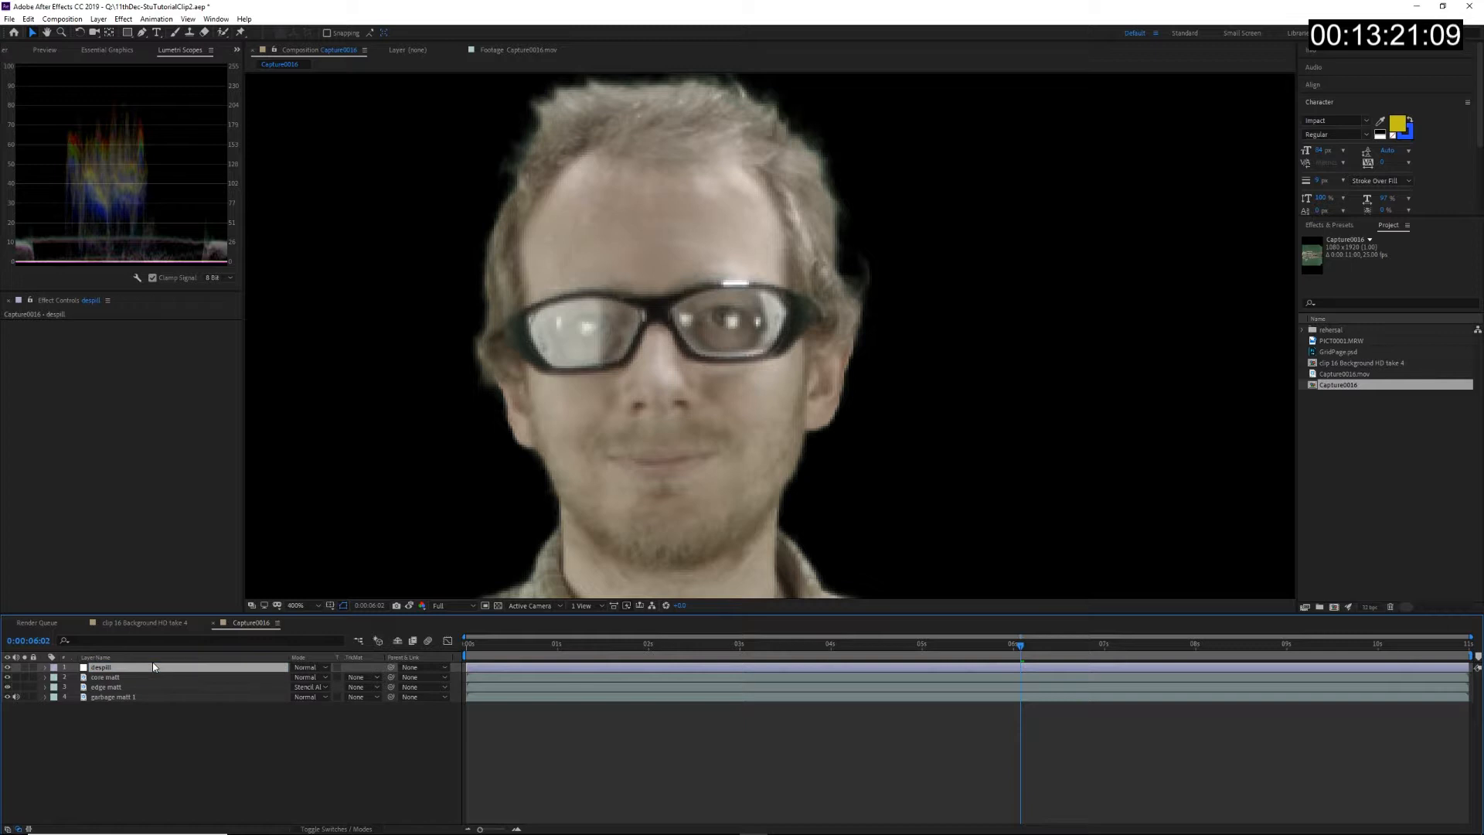
Step: Copy the hex value of edge matt's Keylight Screen Colour
click(115, 686)
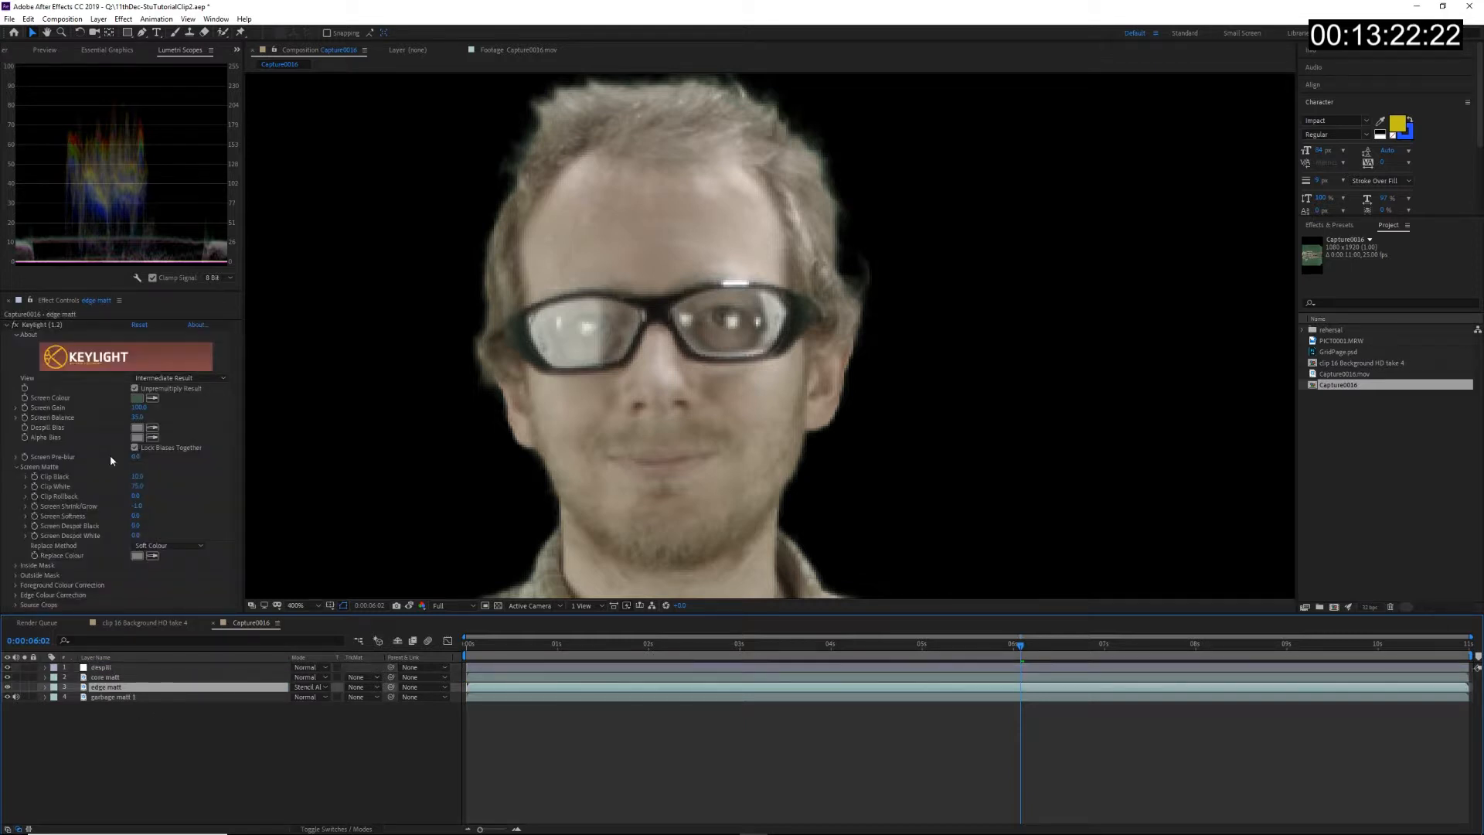
click(137, 397)
right_click(320, 390)
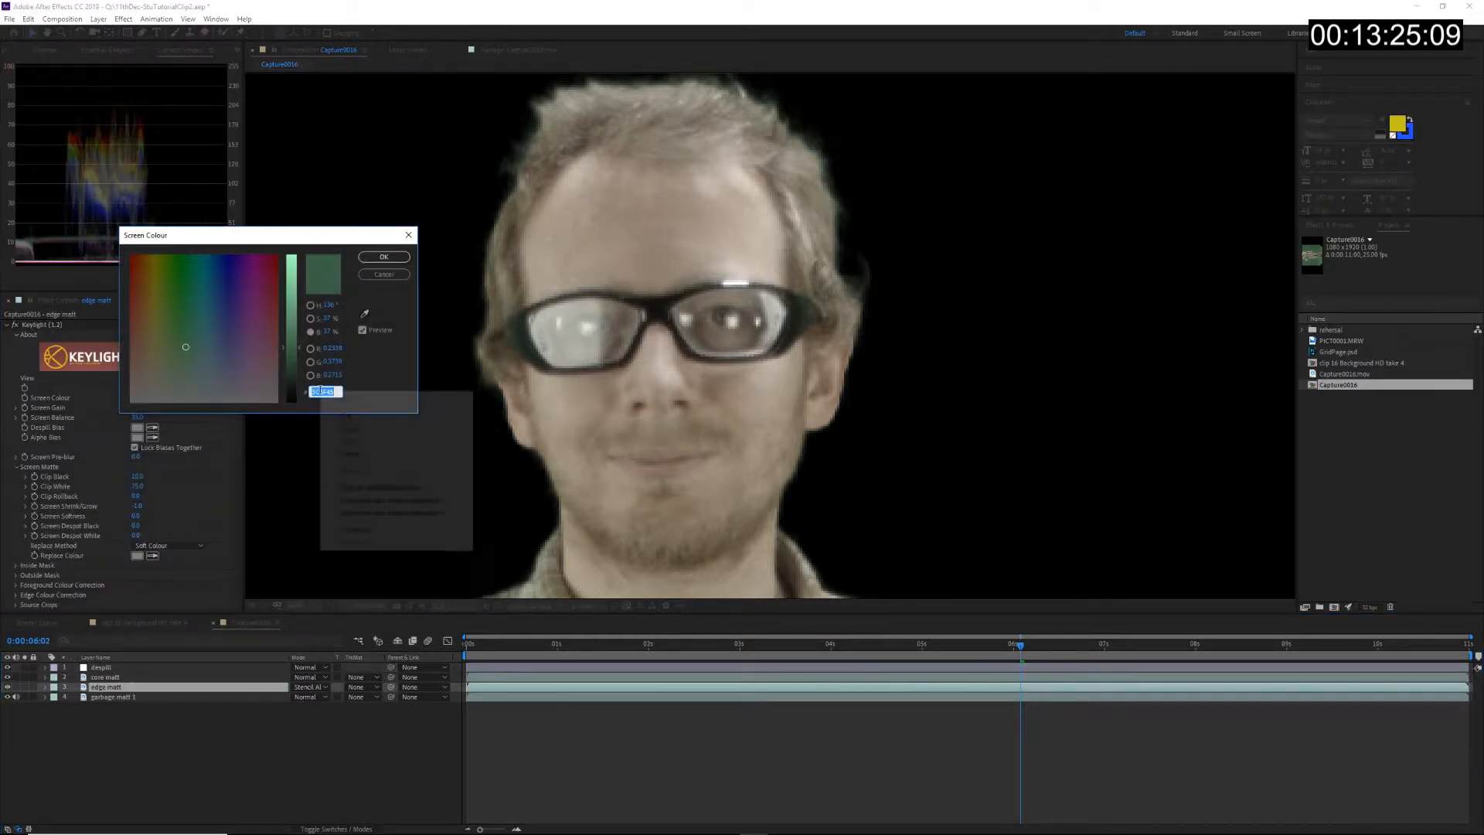
click(344, 429)
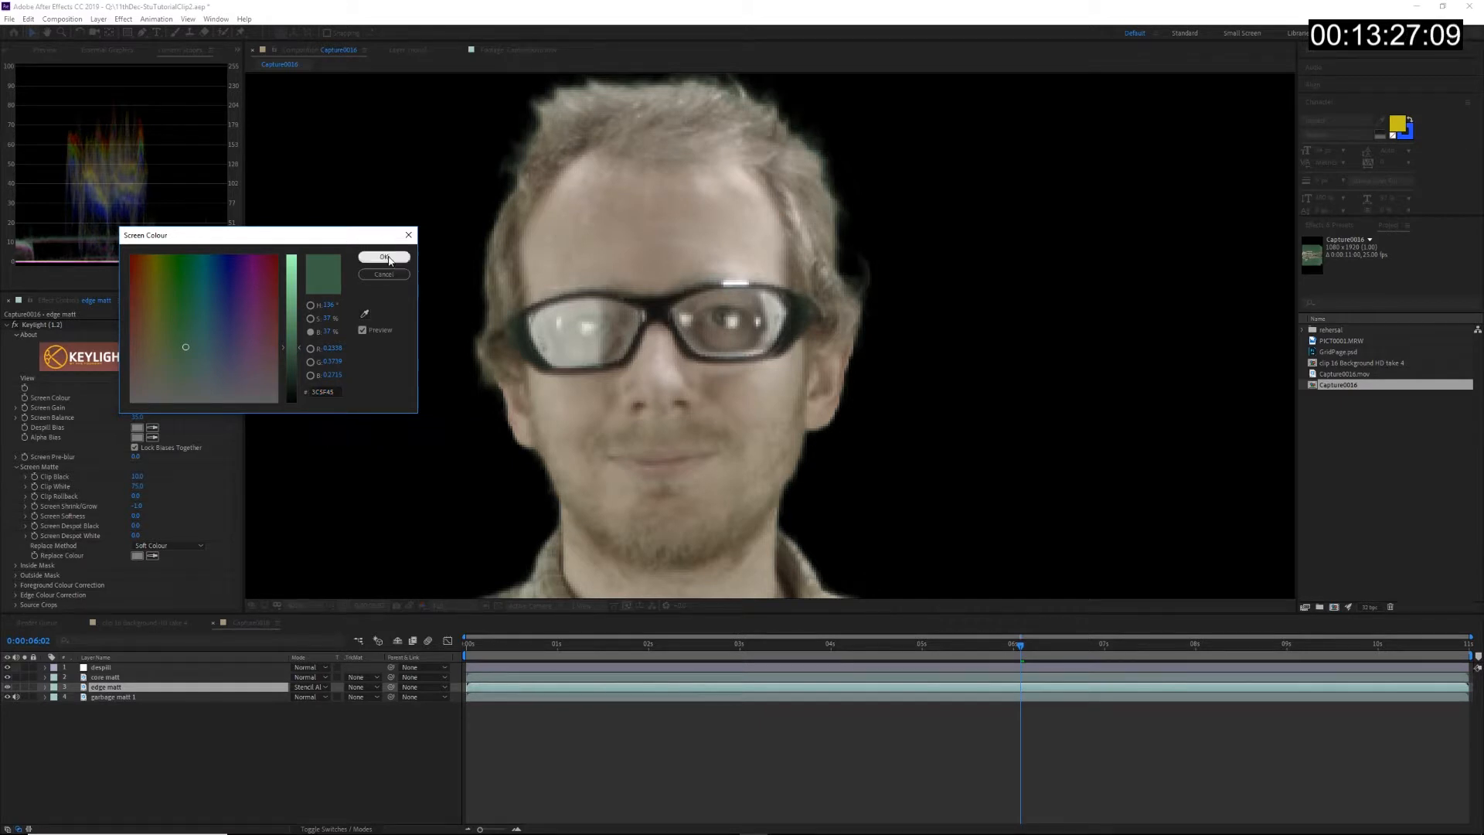
click(384, 258)
Step: Apply the Advanced Spill Suppressor effect to the despill layer and set its Method to Ultra
click(116, 666)
right_click(125, 669)
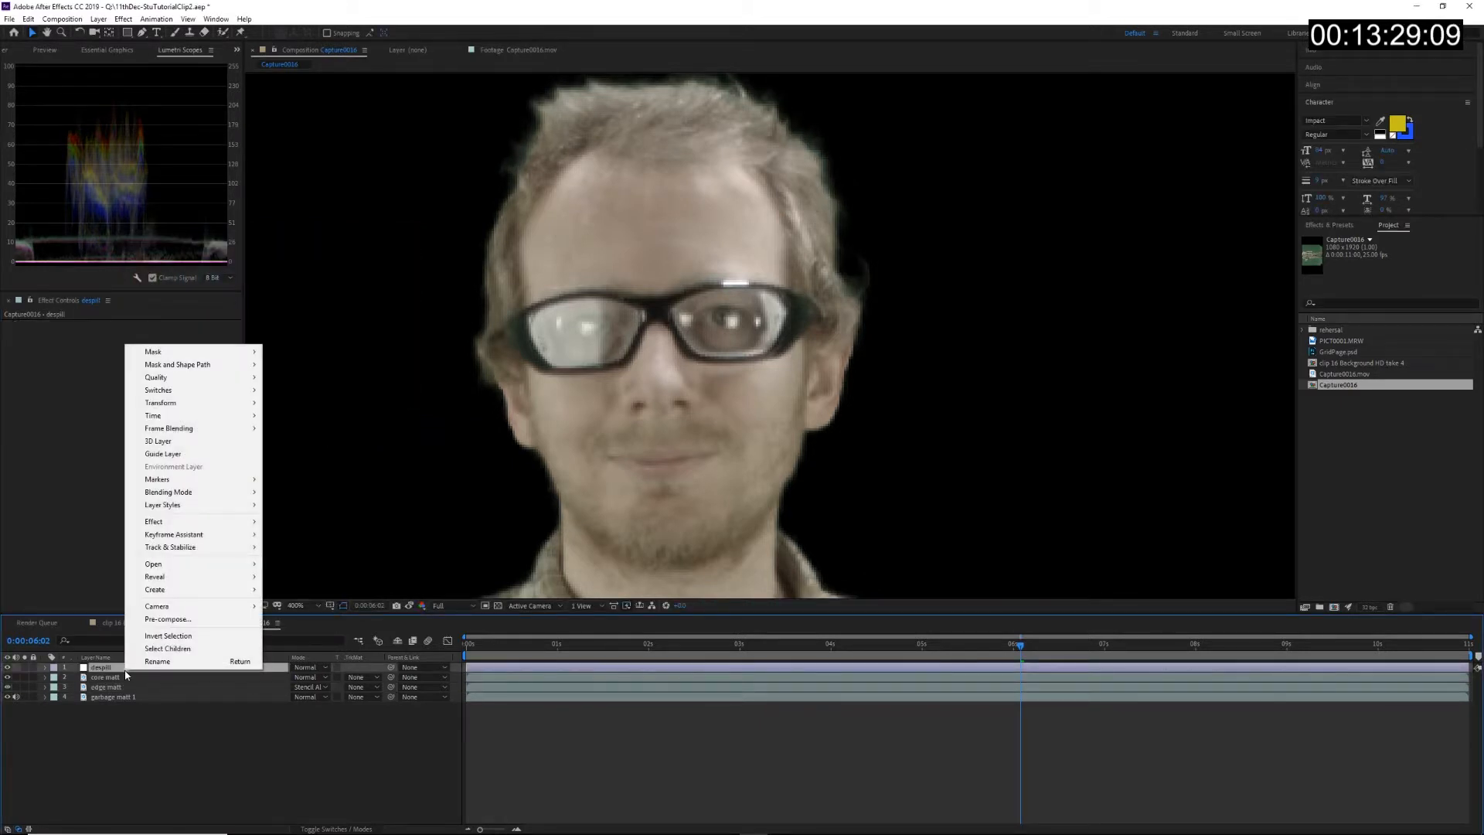
mouse_move(174, 525)
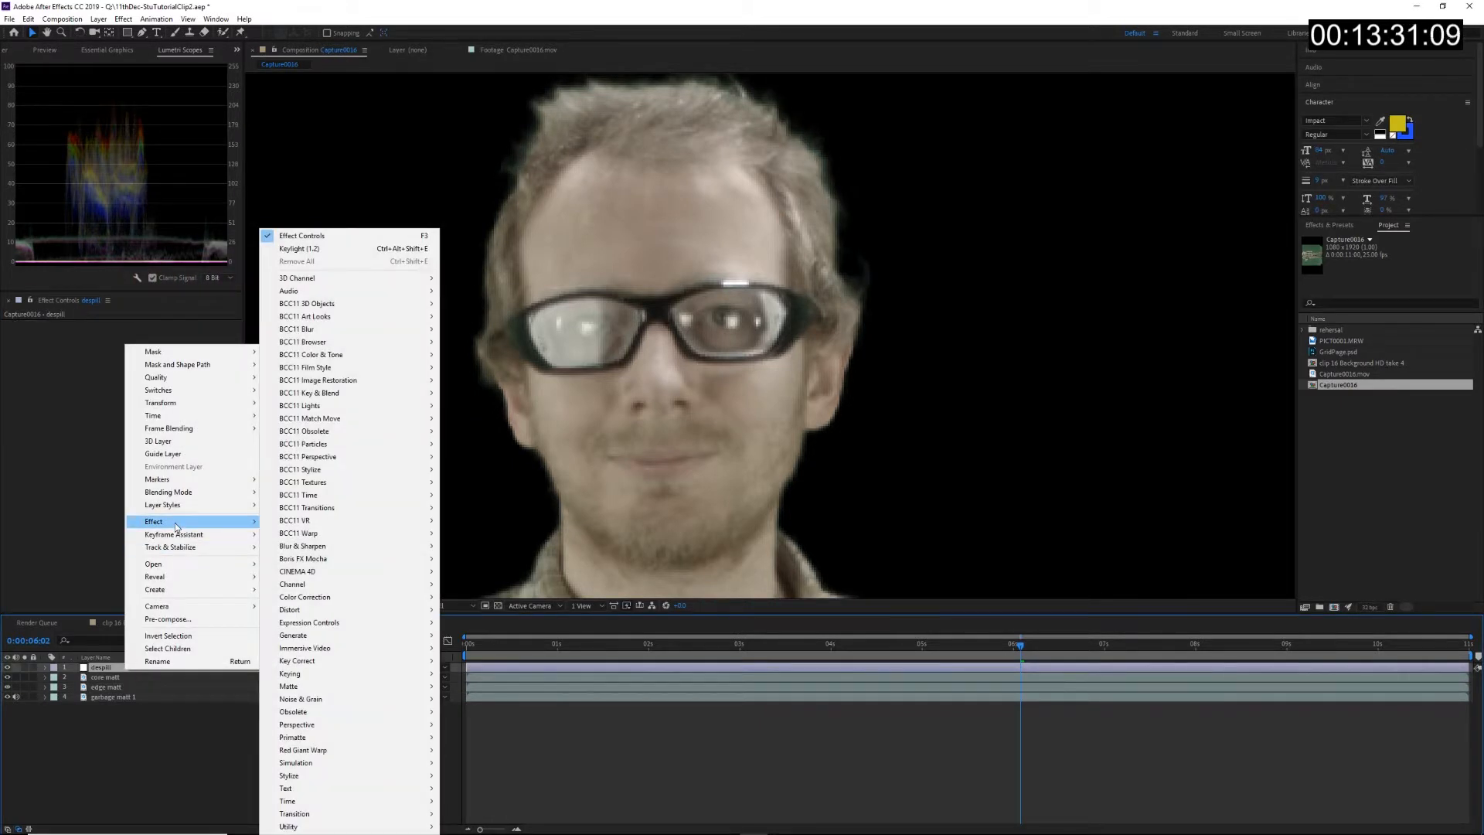
mouse_move(356, 675)
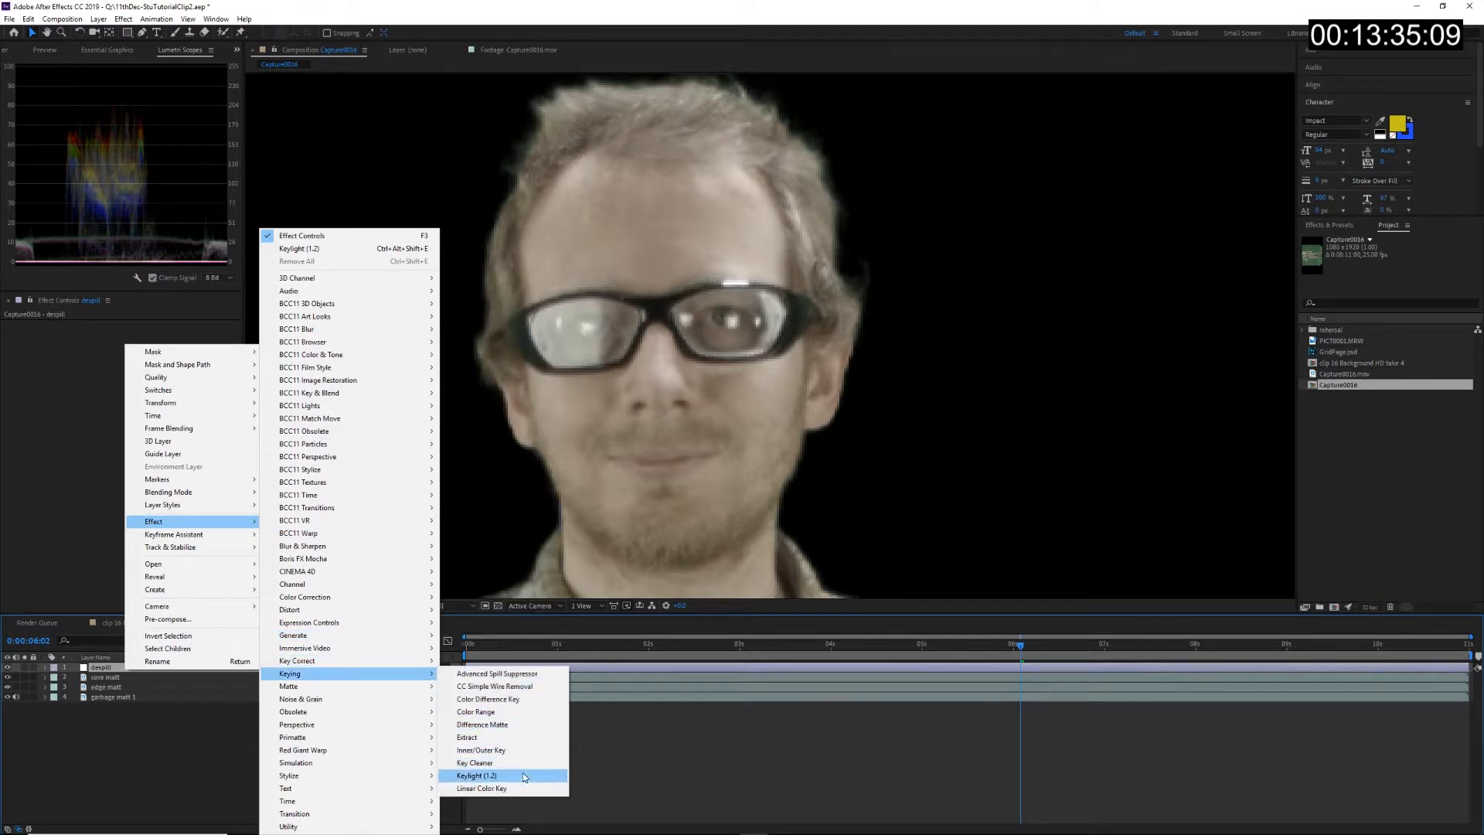
click(512, 674)
click(166, 333)
click(158, 353)
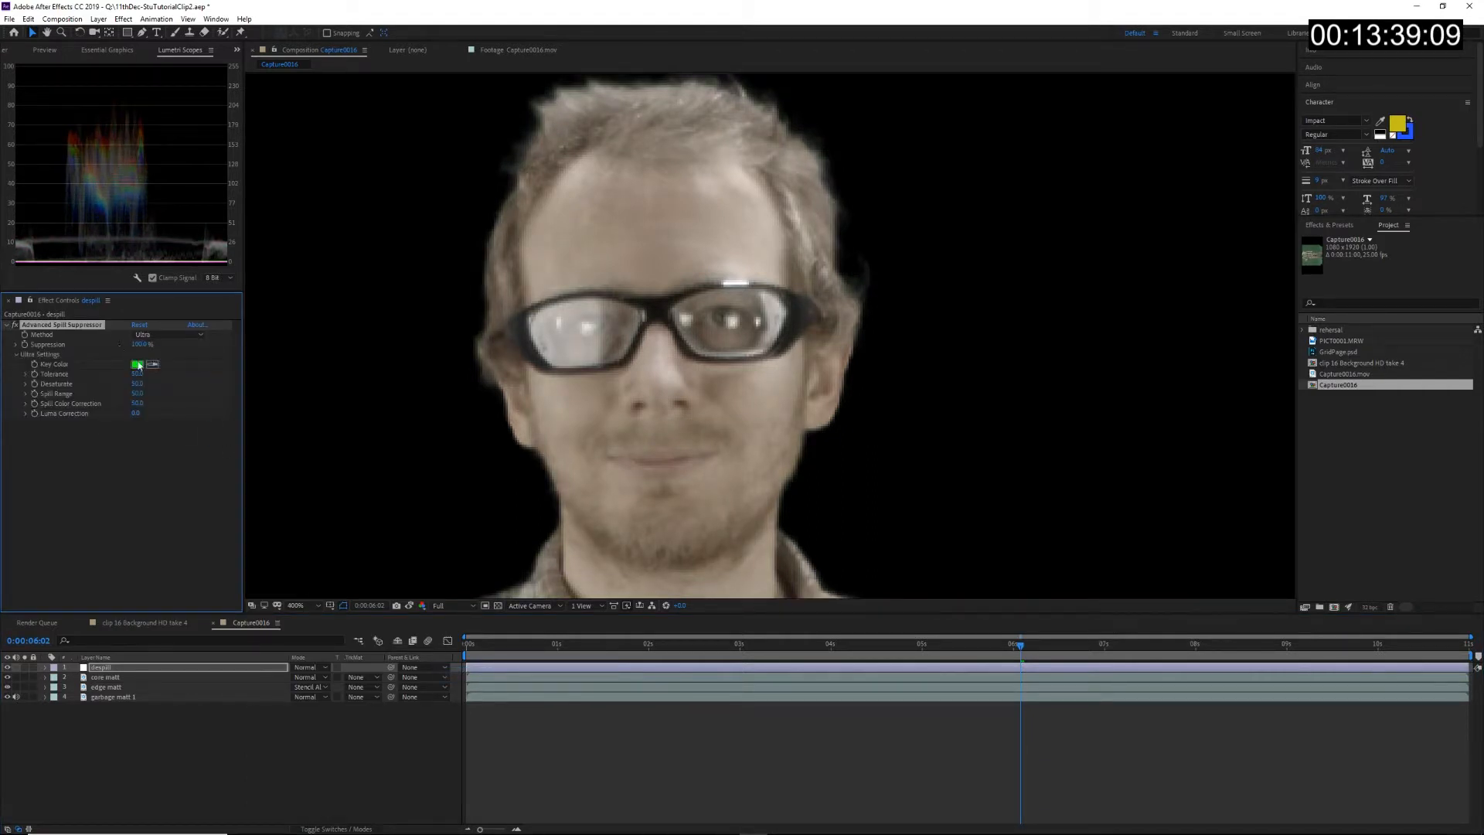
Step: Paste the copied screen colour hex value as the Advanced Spill Suppressor's Key Color
click(136, 364)
right_click(334, 393)
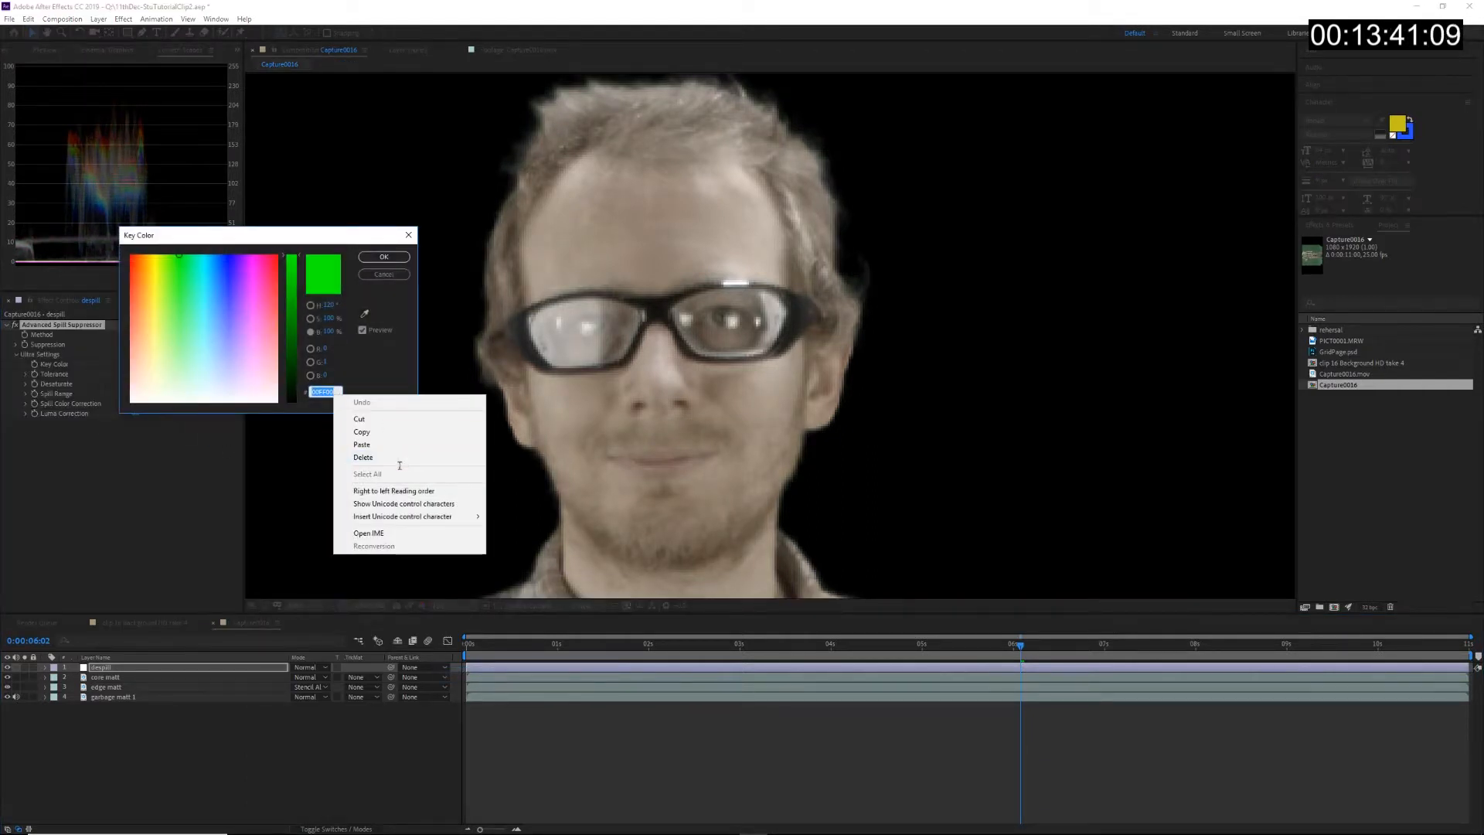
click(362, 444)
click(384, 256)
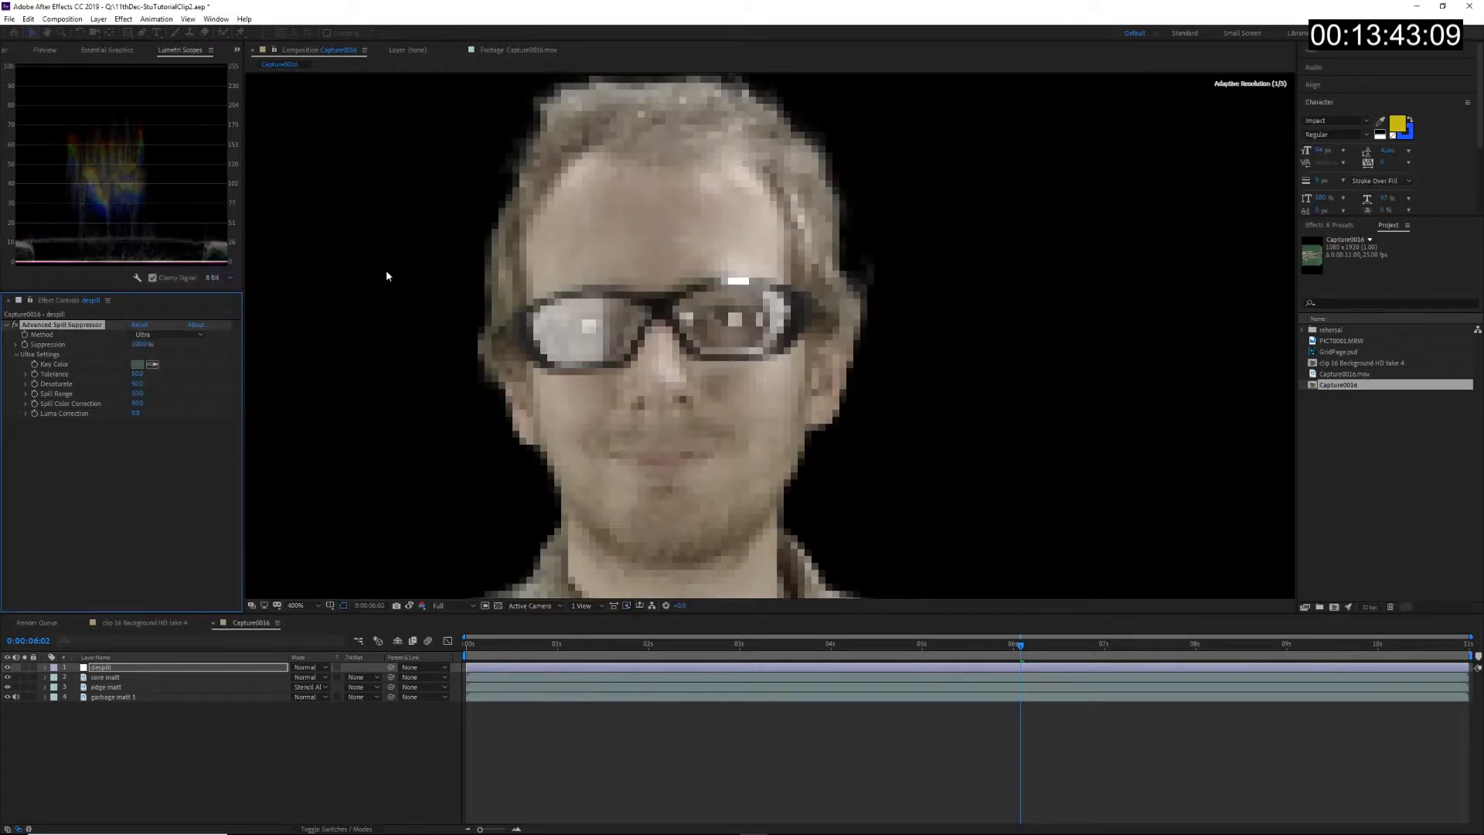
Step: Compare the head and hair edge with the despill layer on and off
drag(644, 209, 630, 227)
click(7, 676)
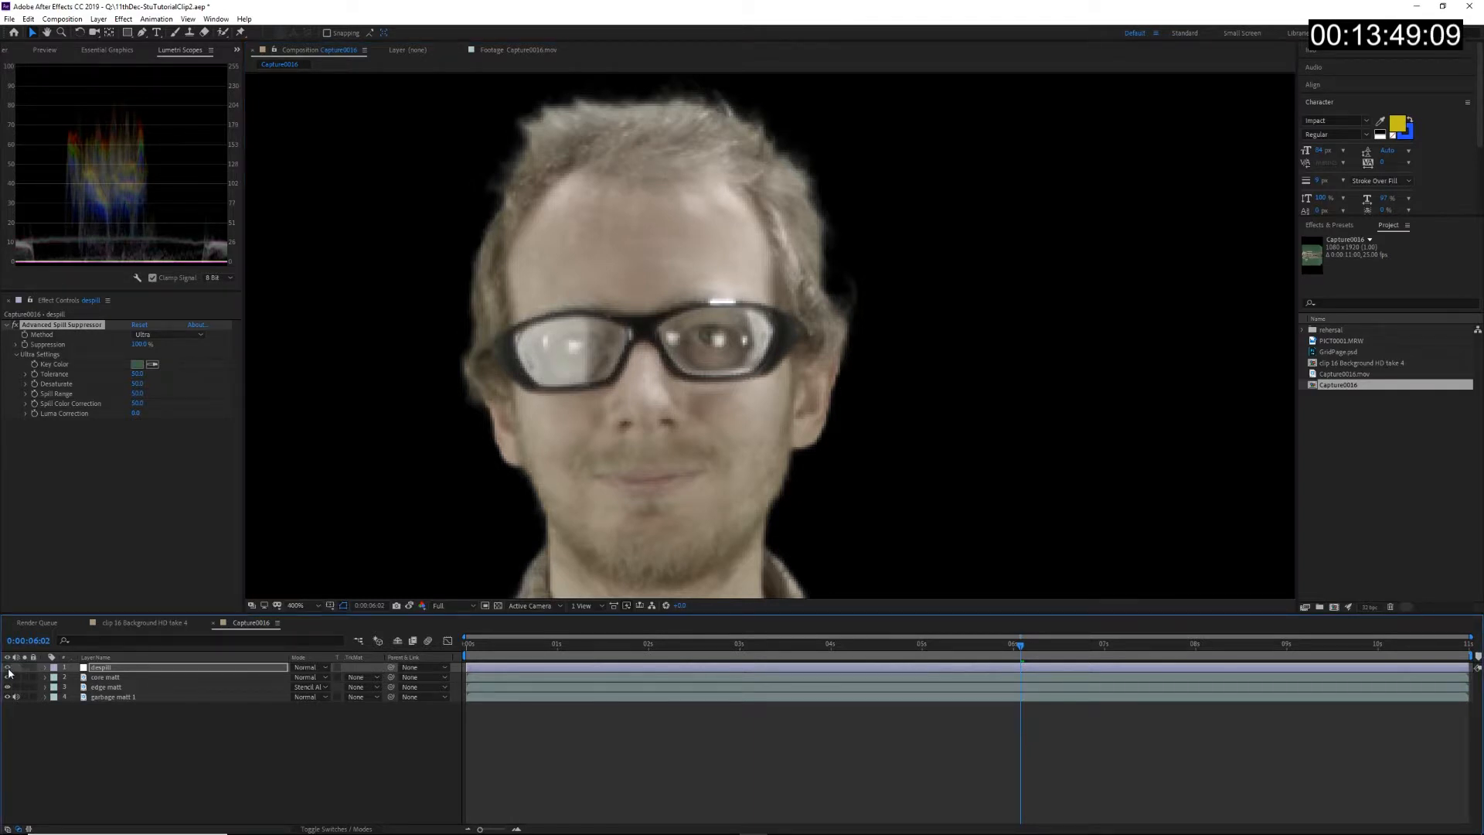
drag(788, 156, 702, 248)
scroll(727, 266, up, 2)
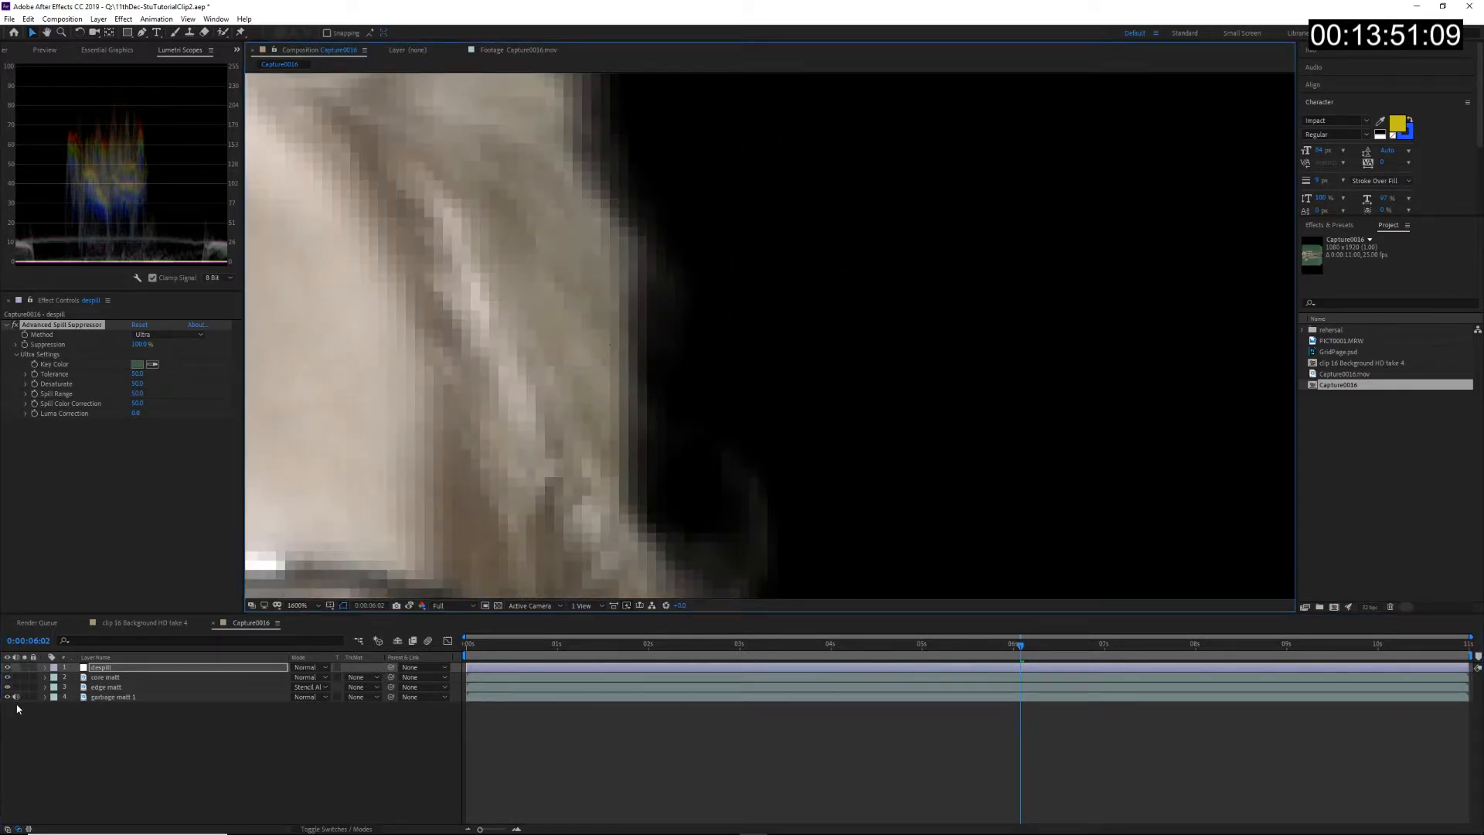
click(6, 668)
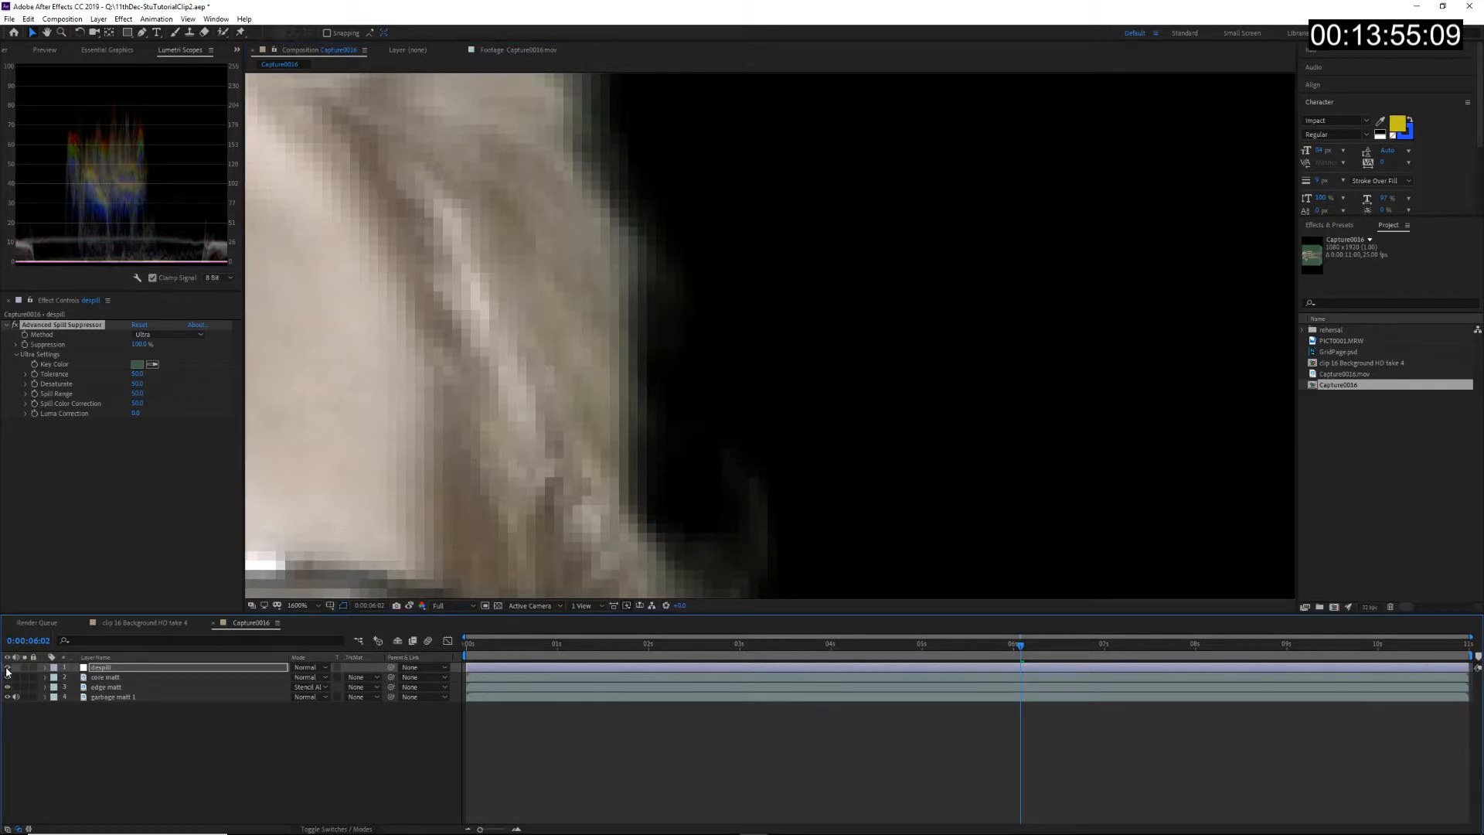
Step: Inspect the figure from shirt to shoes, comparing the shadow around the trouser cuff with the despill layer on and off
scroll(506, 470, down, 3)
drag(649, 491, 728, 3)
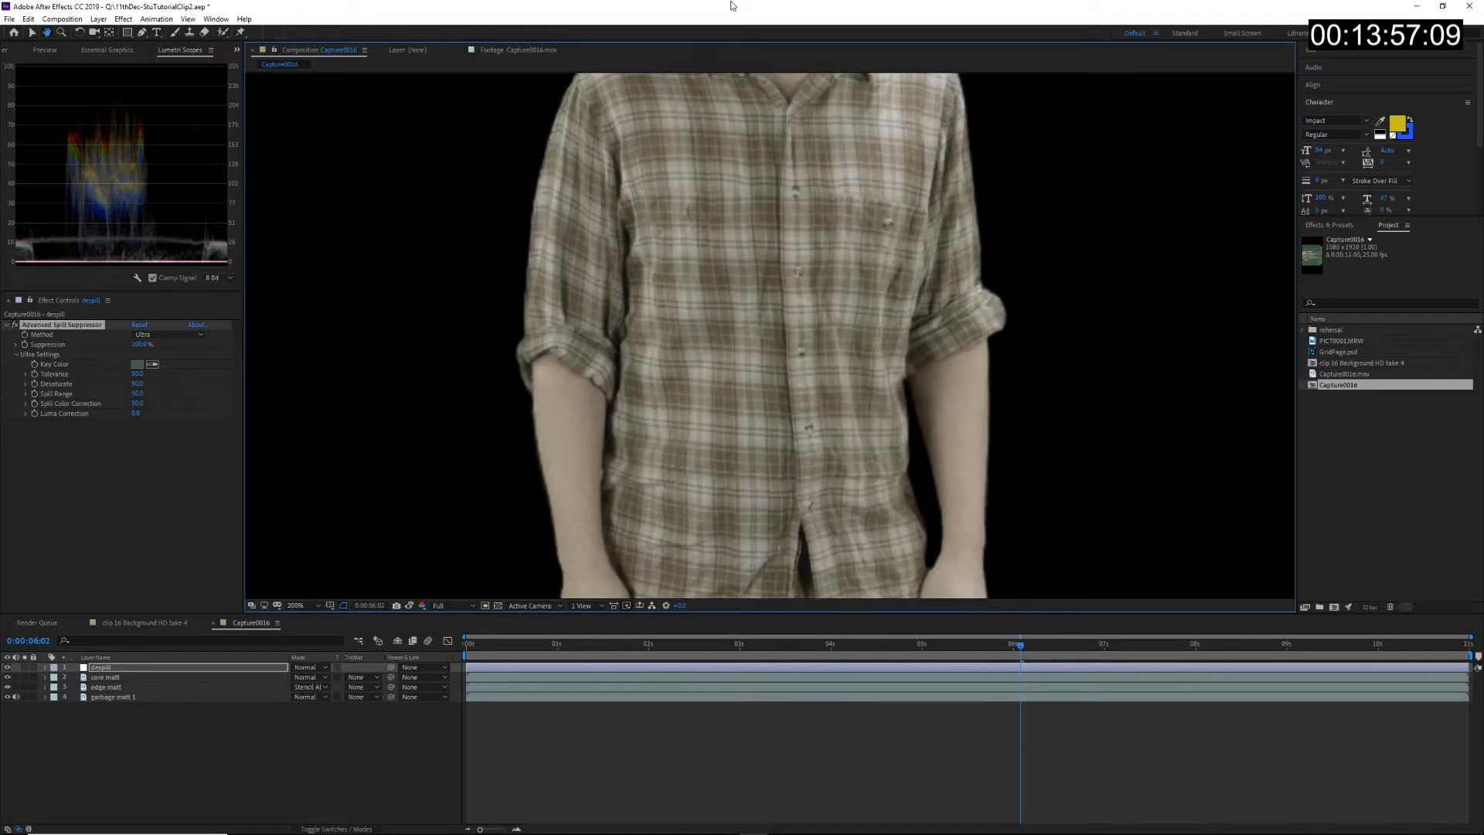
drag(731, 352, 728, 2)
drag(798, 422, 794, 3)
drag(708, 421, 717, 341)
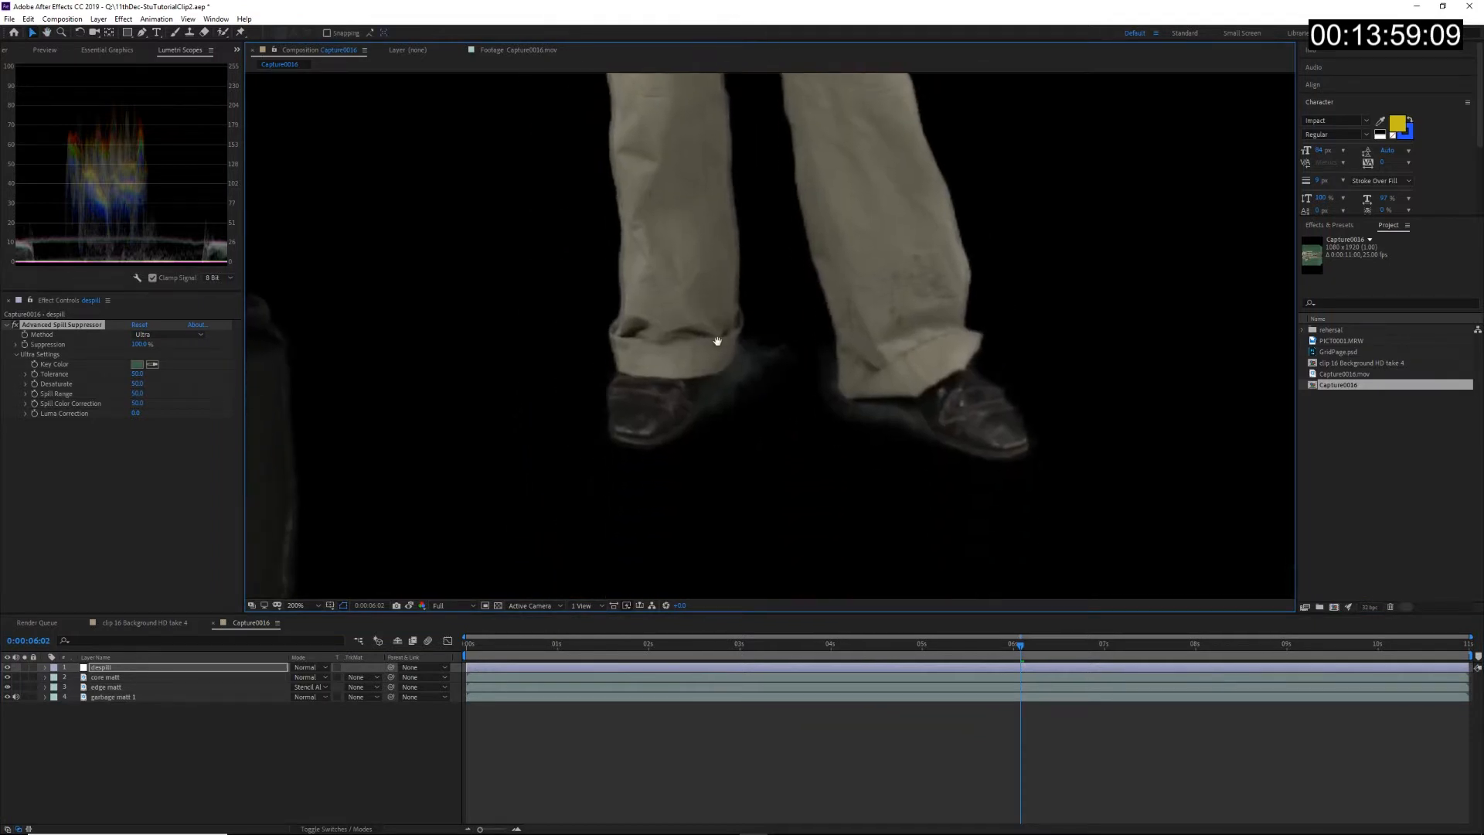
scroll(733, 417, up, 2)
drag(734, 424, 763, 495)
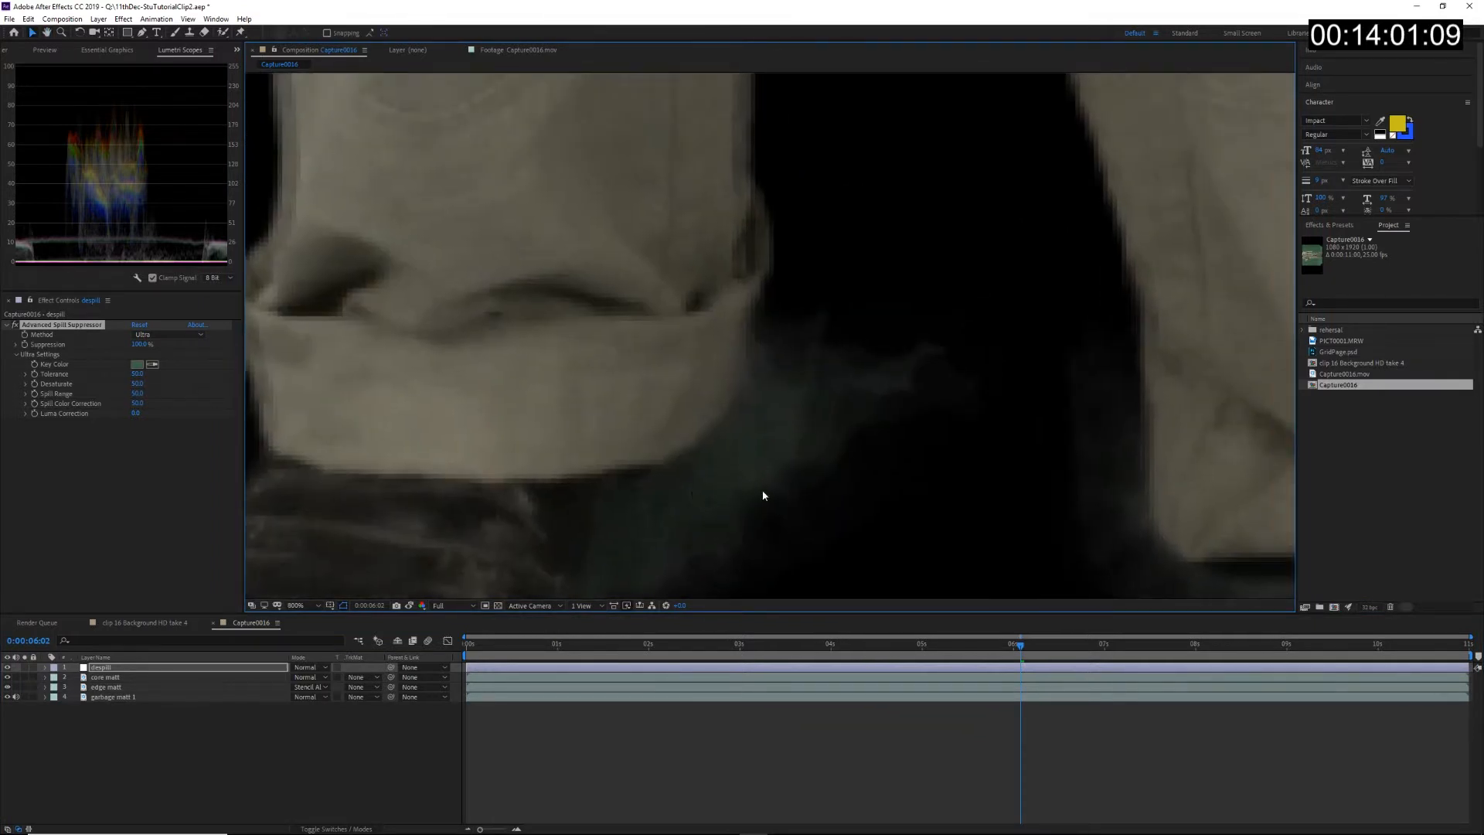
click(8, 667)
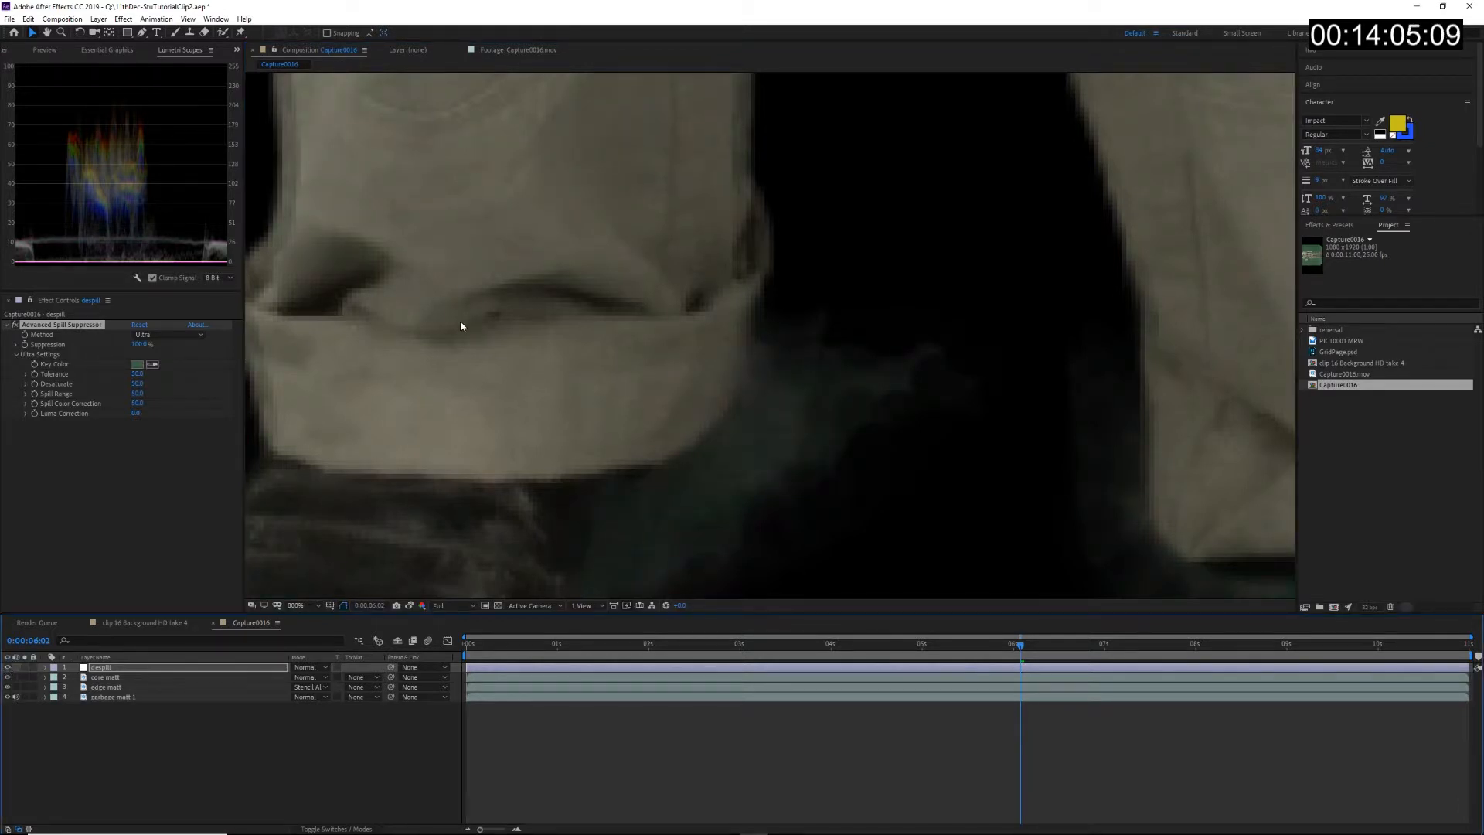
Step: Compare the trouser legs with the despill layer on and off, and review the whole figure
drag(460, 326, 503, 653)
drag(761, 325, 715, 521)
drag(632, 277, 734, 581)
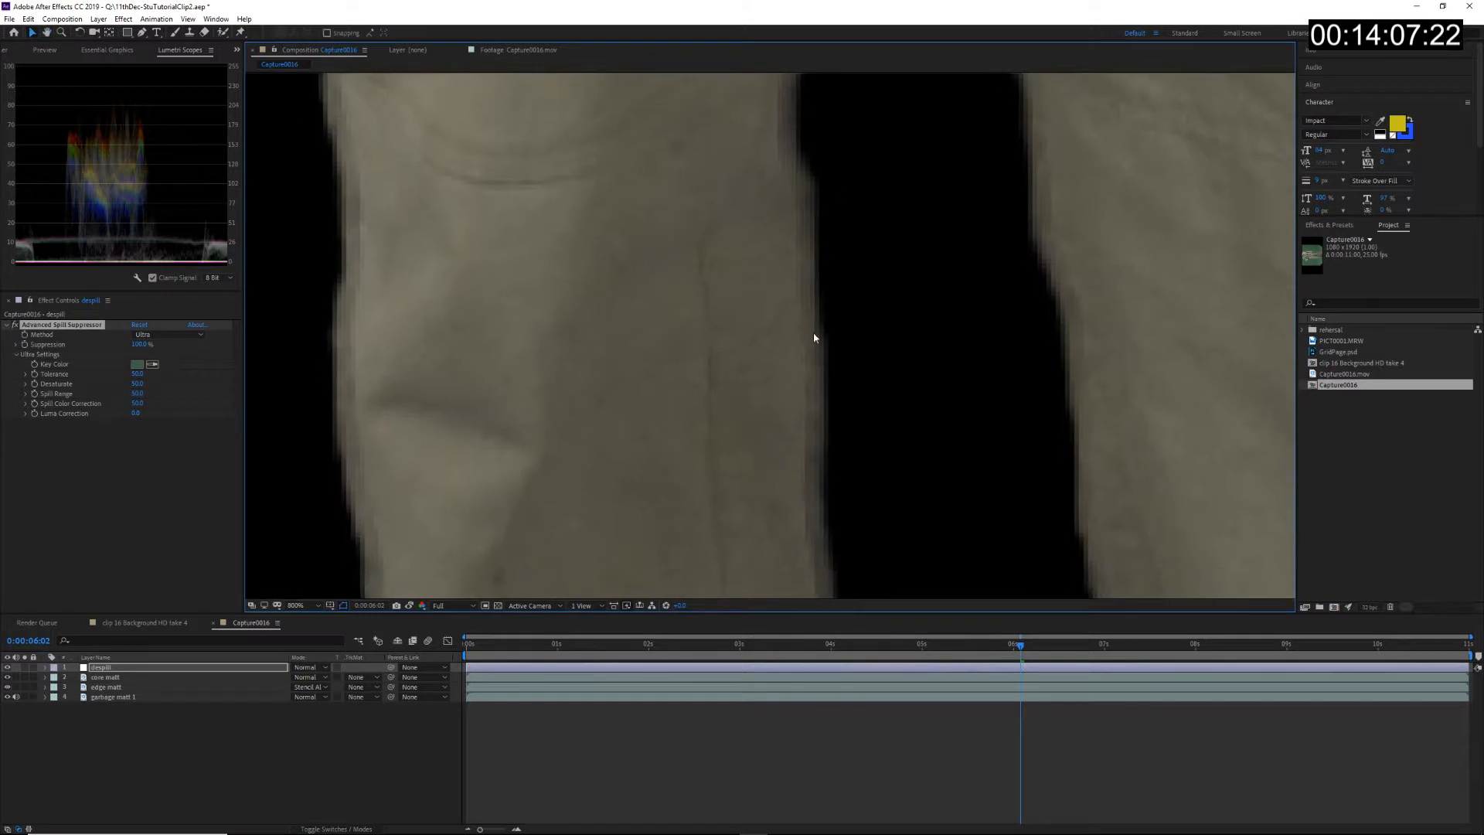
click(8, 670)
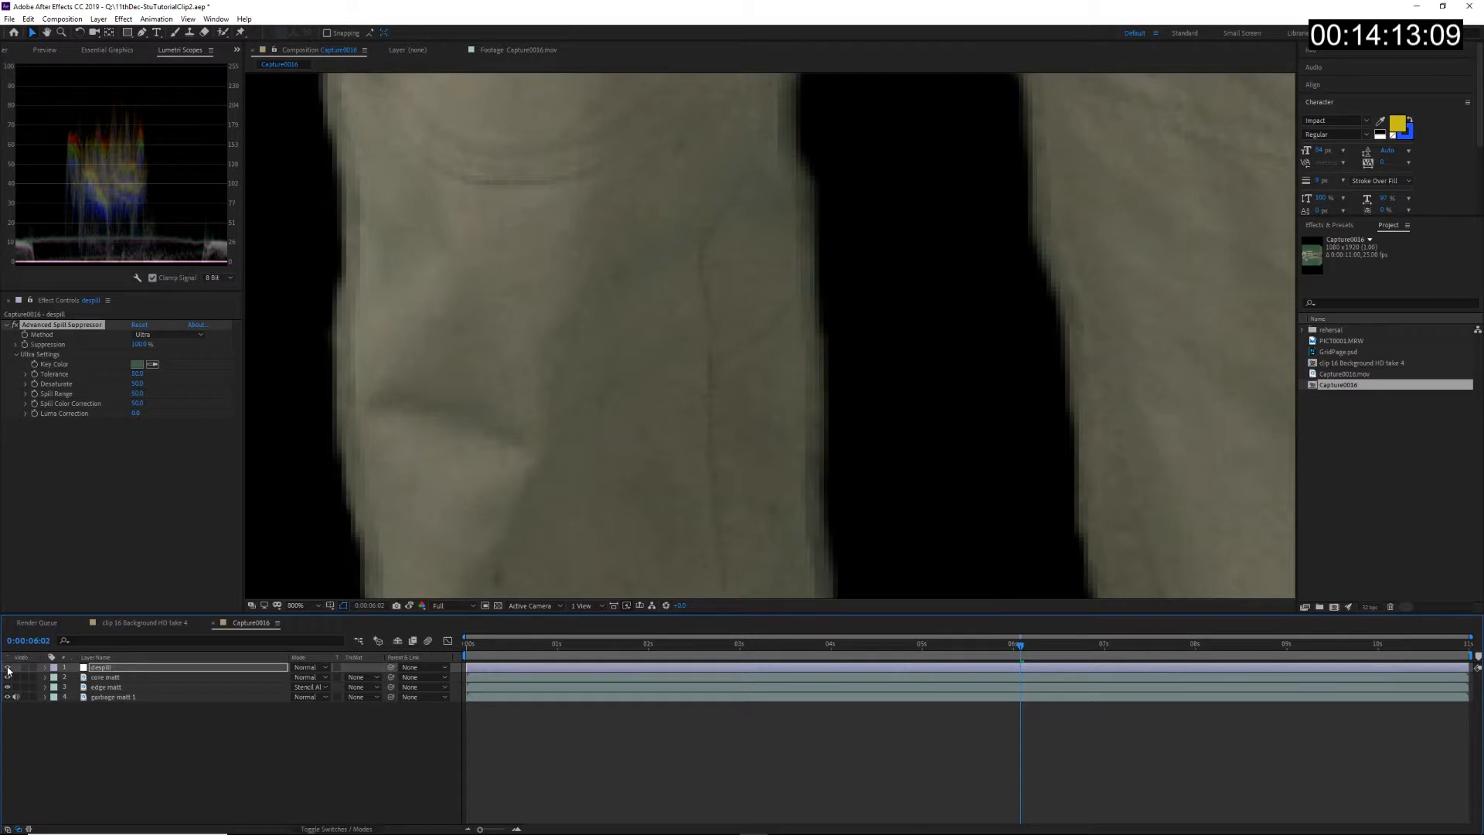
scroll(475, 352, down, 6)
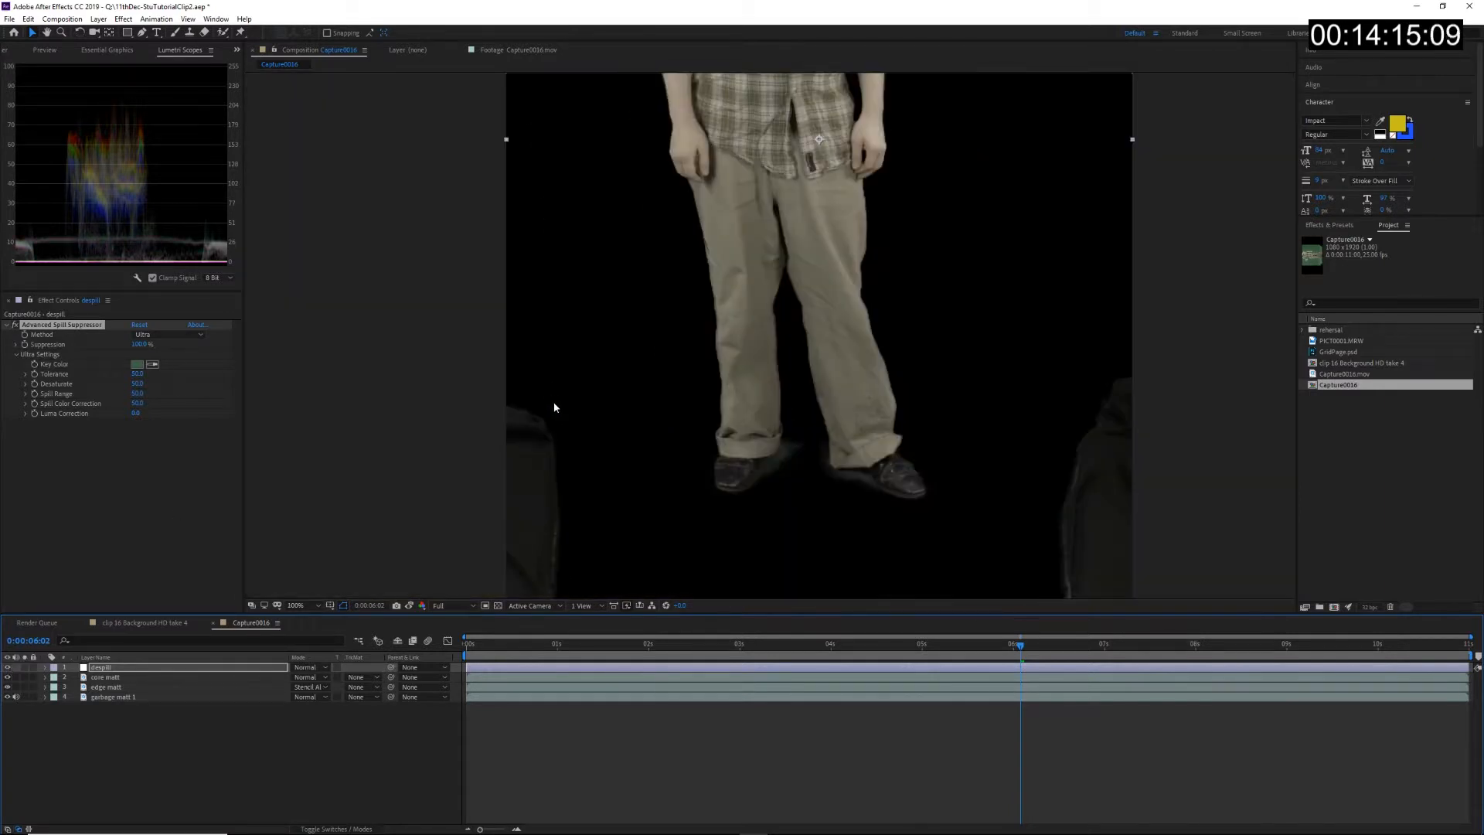
drag(779, 323, 749, 706)
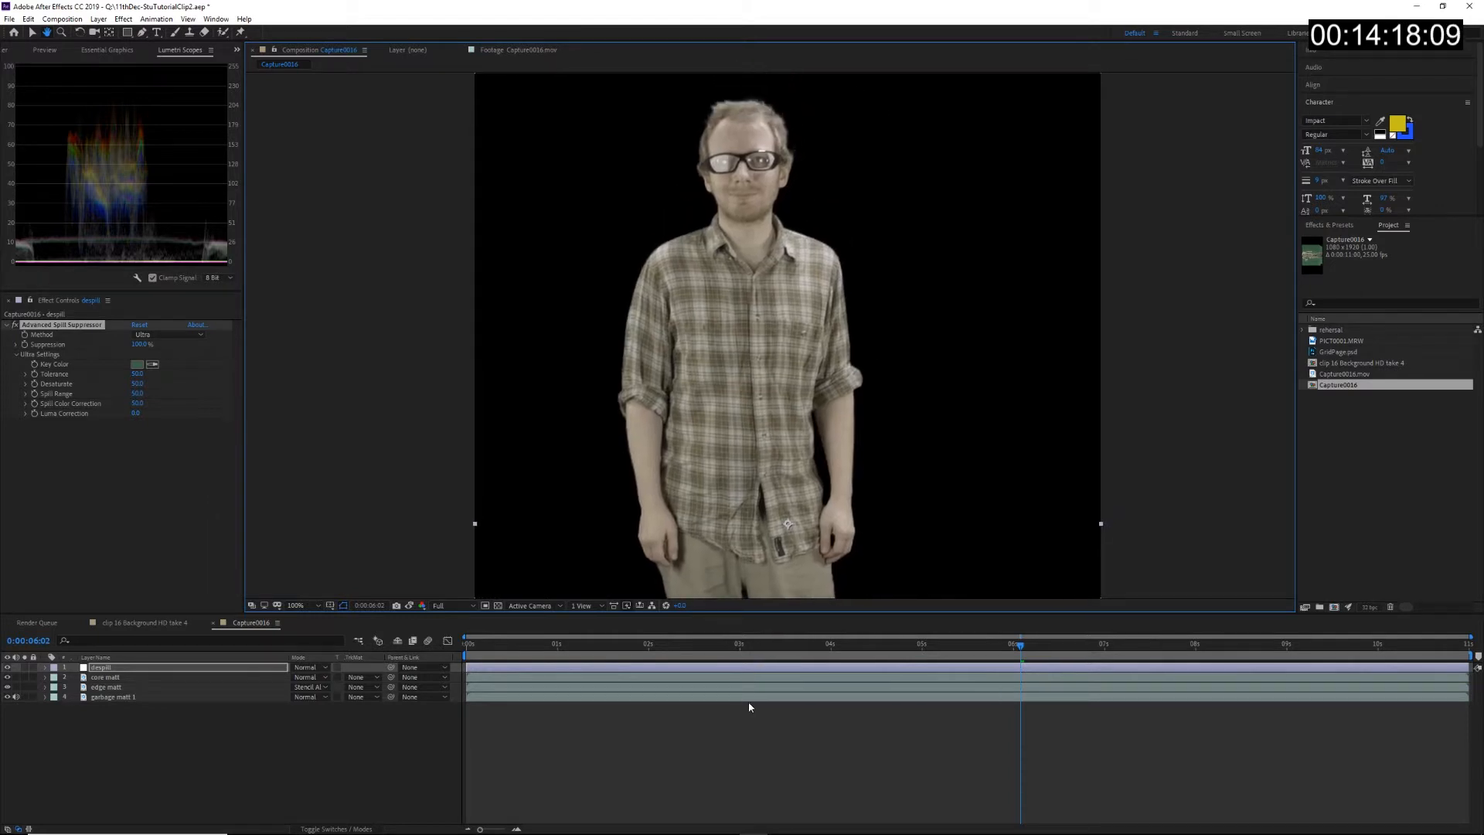
Step: Add another adjustment layer above despill and name it keyclean
click(156, 744)
right_click(117, 781)
mouse_move(206, 651)
click(368, 744)
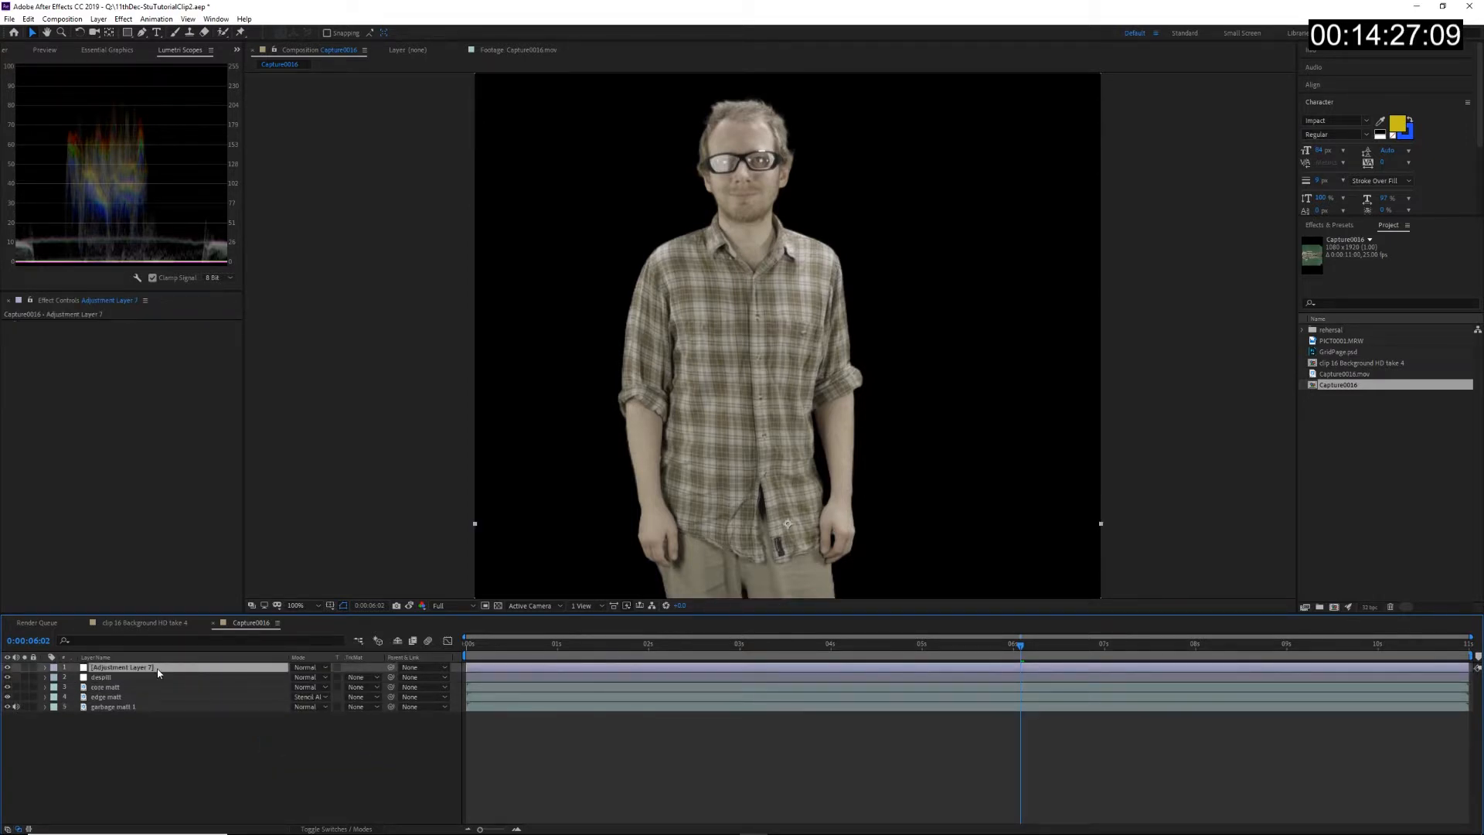
key(Return)
text(keyclean)
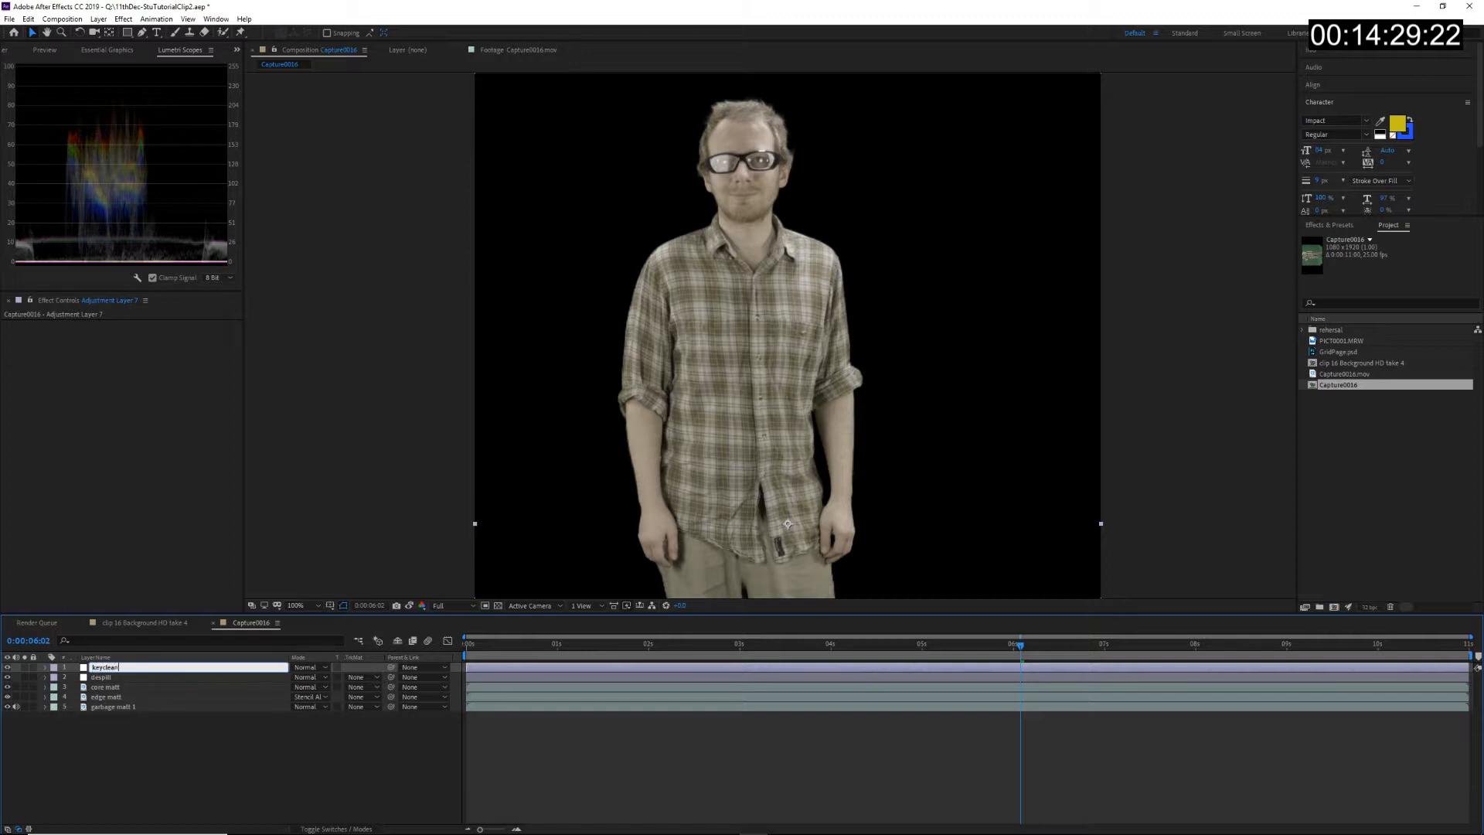
key(Return)
Step: Open the layer commands for the keyclean adjustment layer
right_click(158, 673)
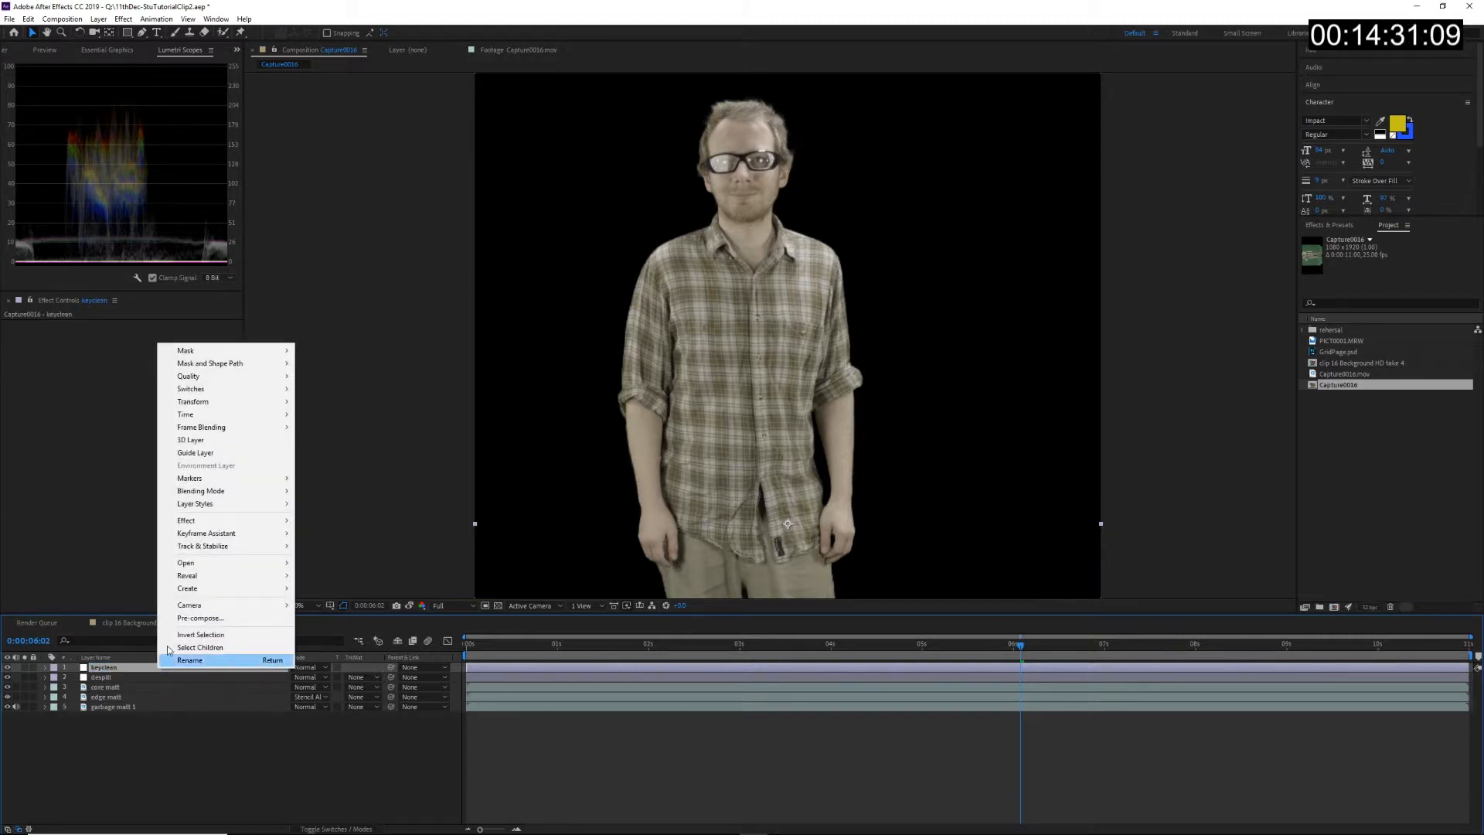
Step: Apply the Key Cleaner keying effect to the keyclean layer
mouse_move(232, 520)
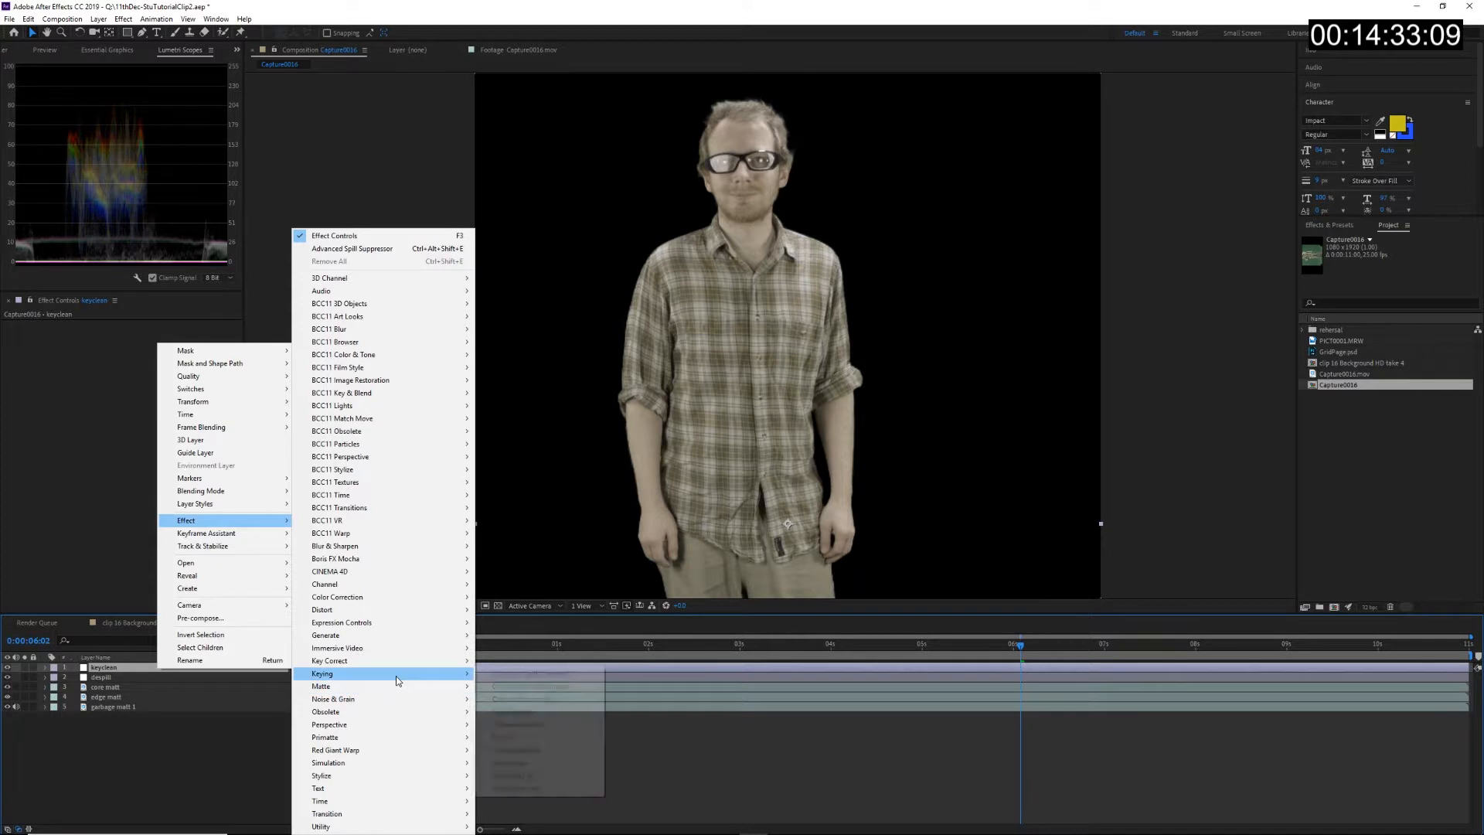
mouse_move(402, 675)
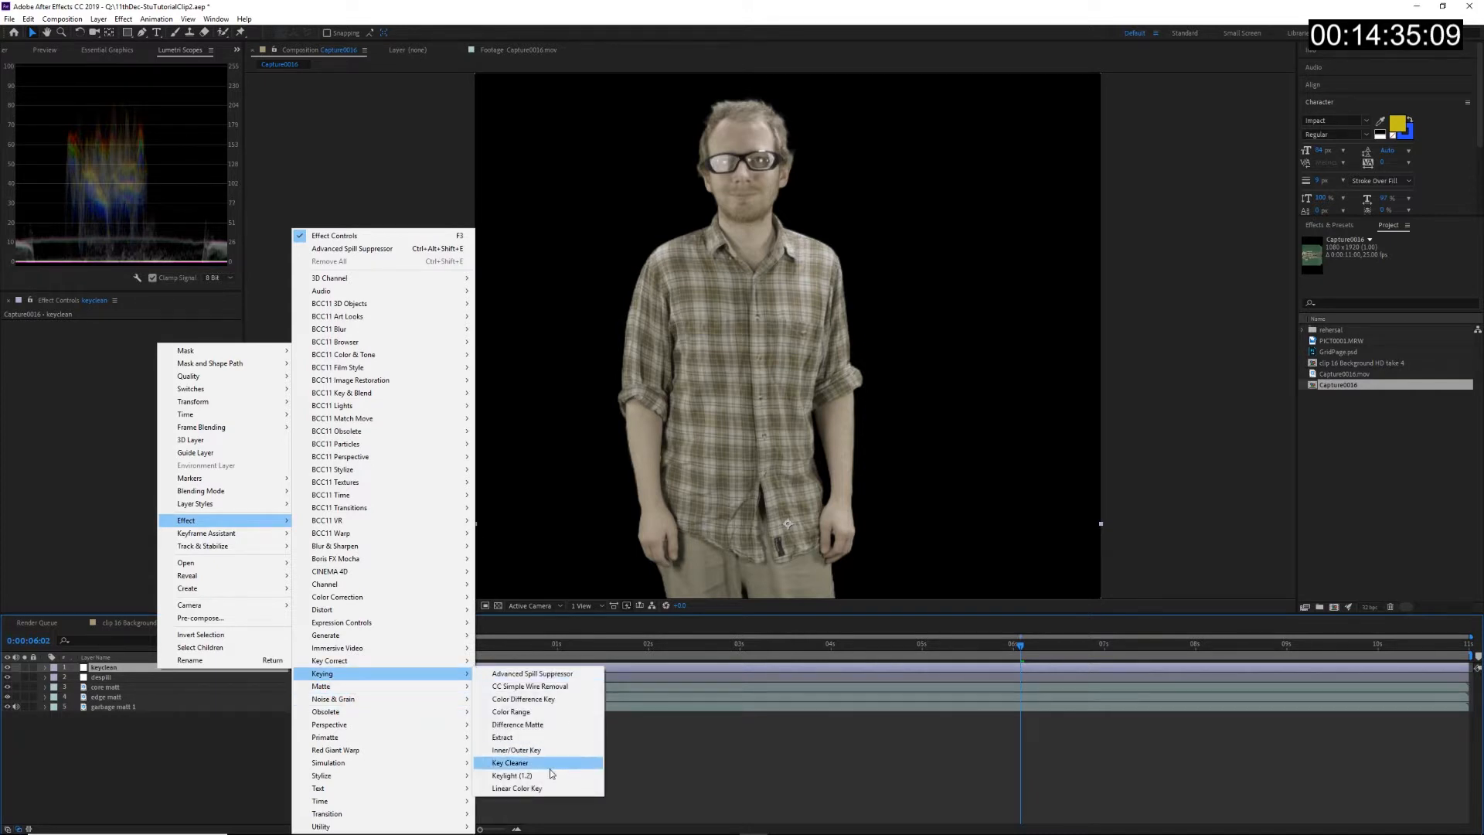
click(506, 763)
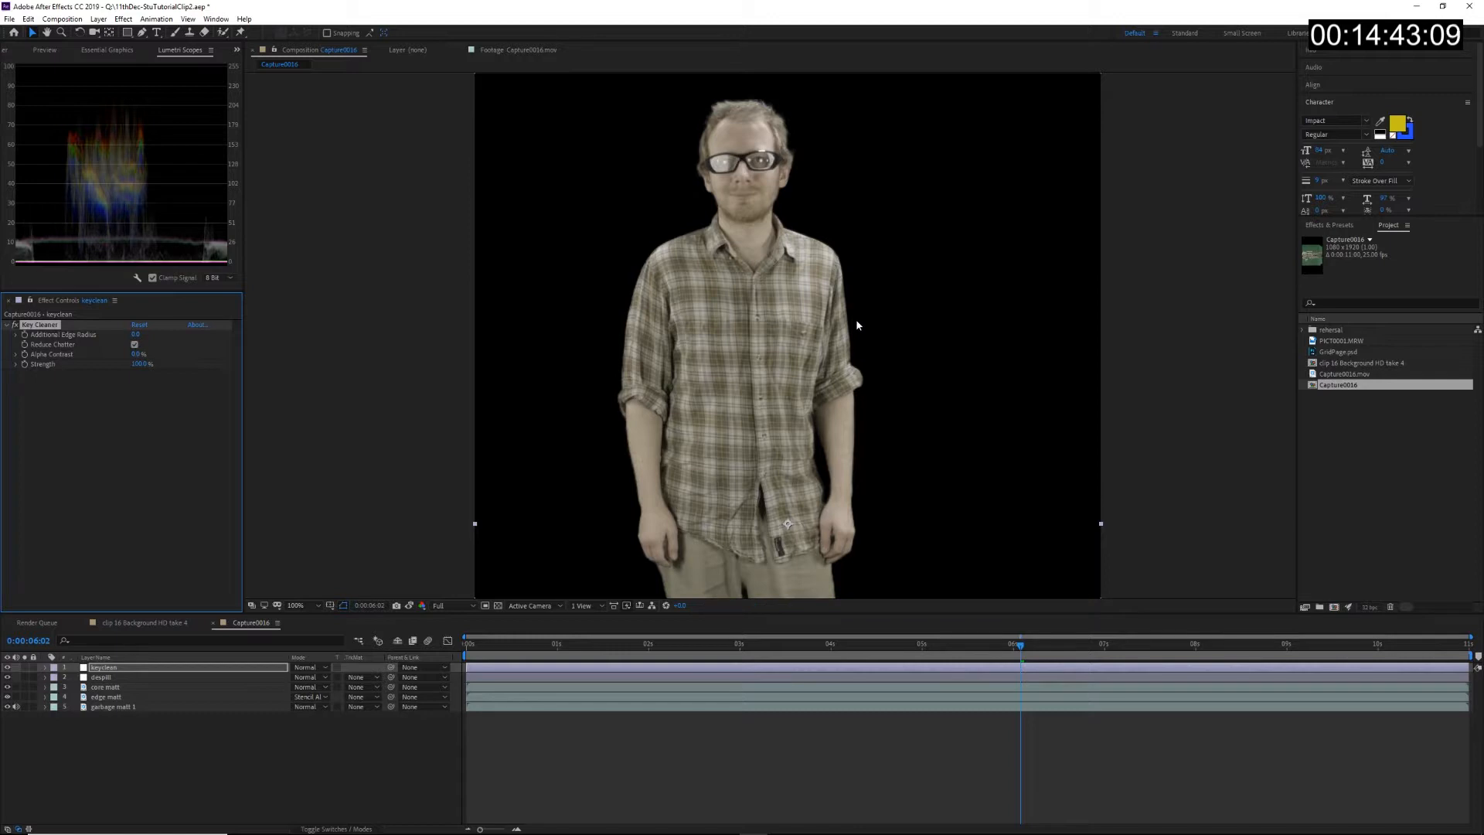
Step: Examine the keyed edges around the legs, hands, shirt and head with the Key Cleaner effect applied
drag(802, 549, 824, 307)
drag(823, 518, 826, 509)
scroll(824, 508, down, 1)
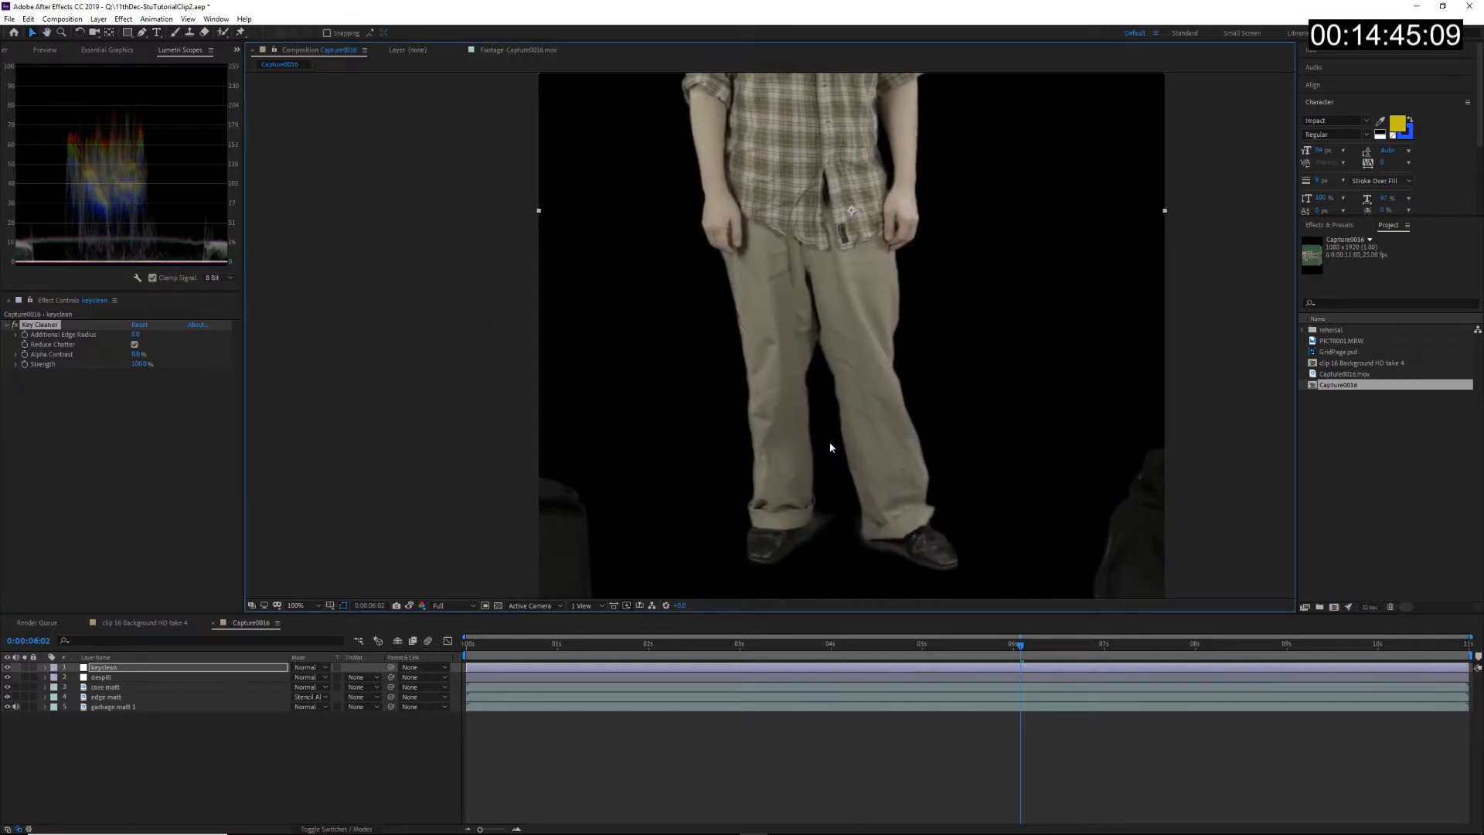
scroll(824, 508, up, 5)
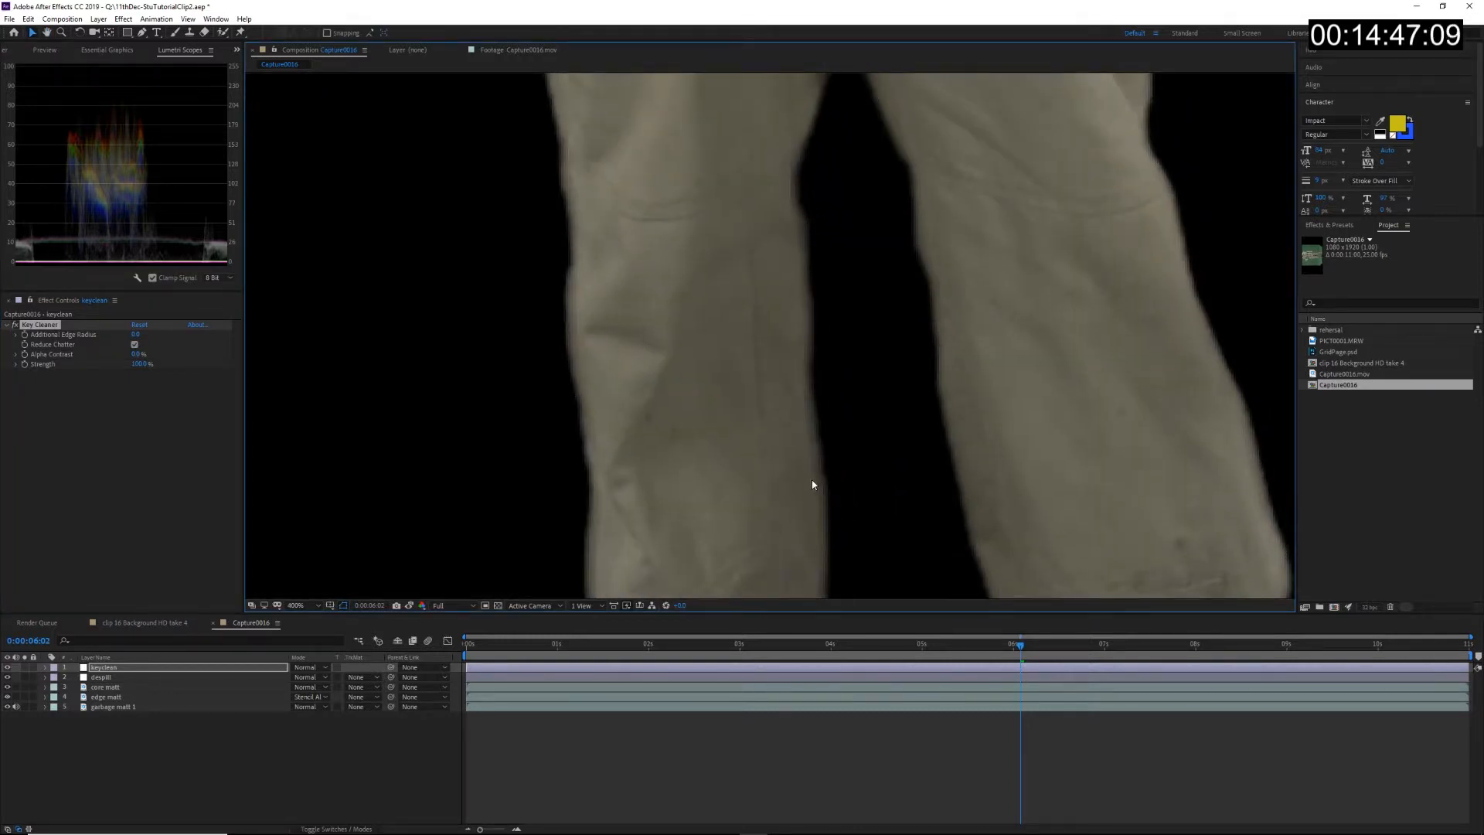
drag(873, 258, 799, 598)
drag(833, 337, 788, 611)
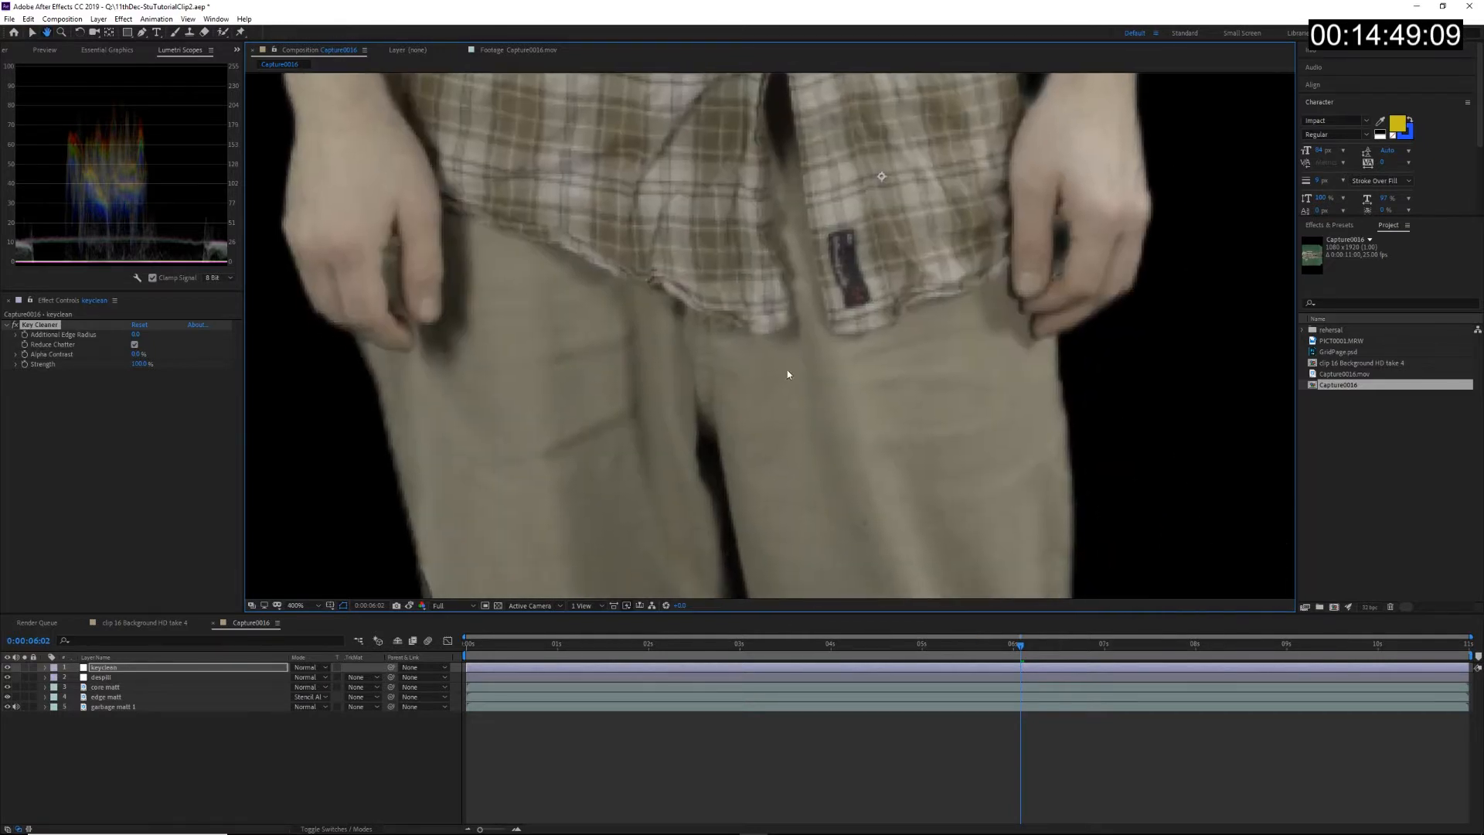
scroll(767, 310, down, 1)
drag(763, 294, 785, 614)
scroll(761, 311, down, 3)
scroll(760, 311, up, 2)
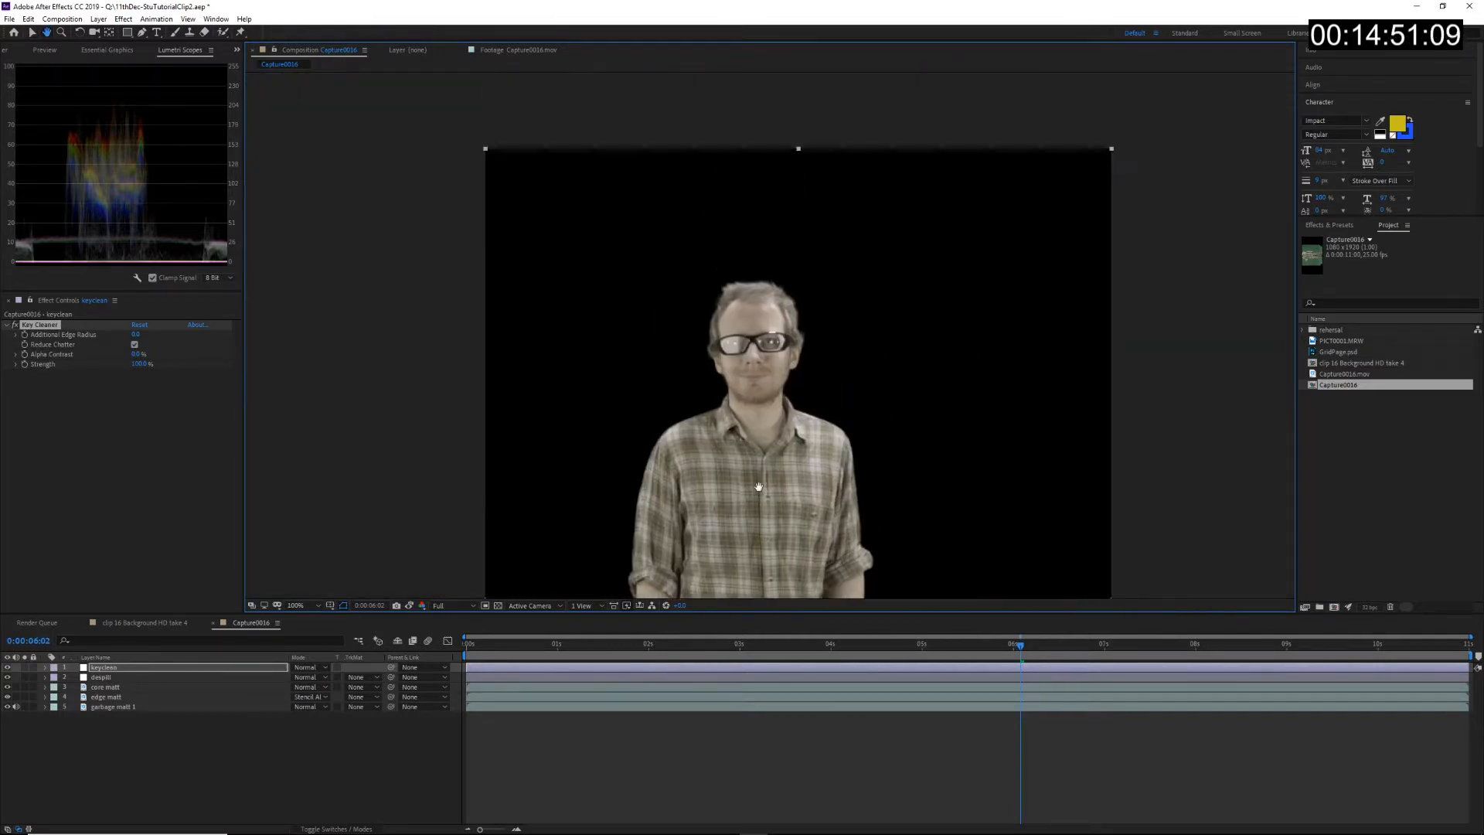
scroll(771, 313, up, 5)
drag(746, 389, 723, 322)
scroll(657, 416, down, 1)
scroll(660, 540, down, 2)
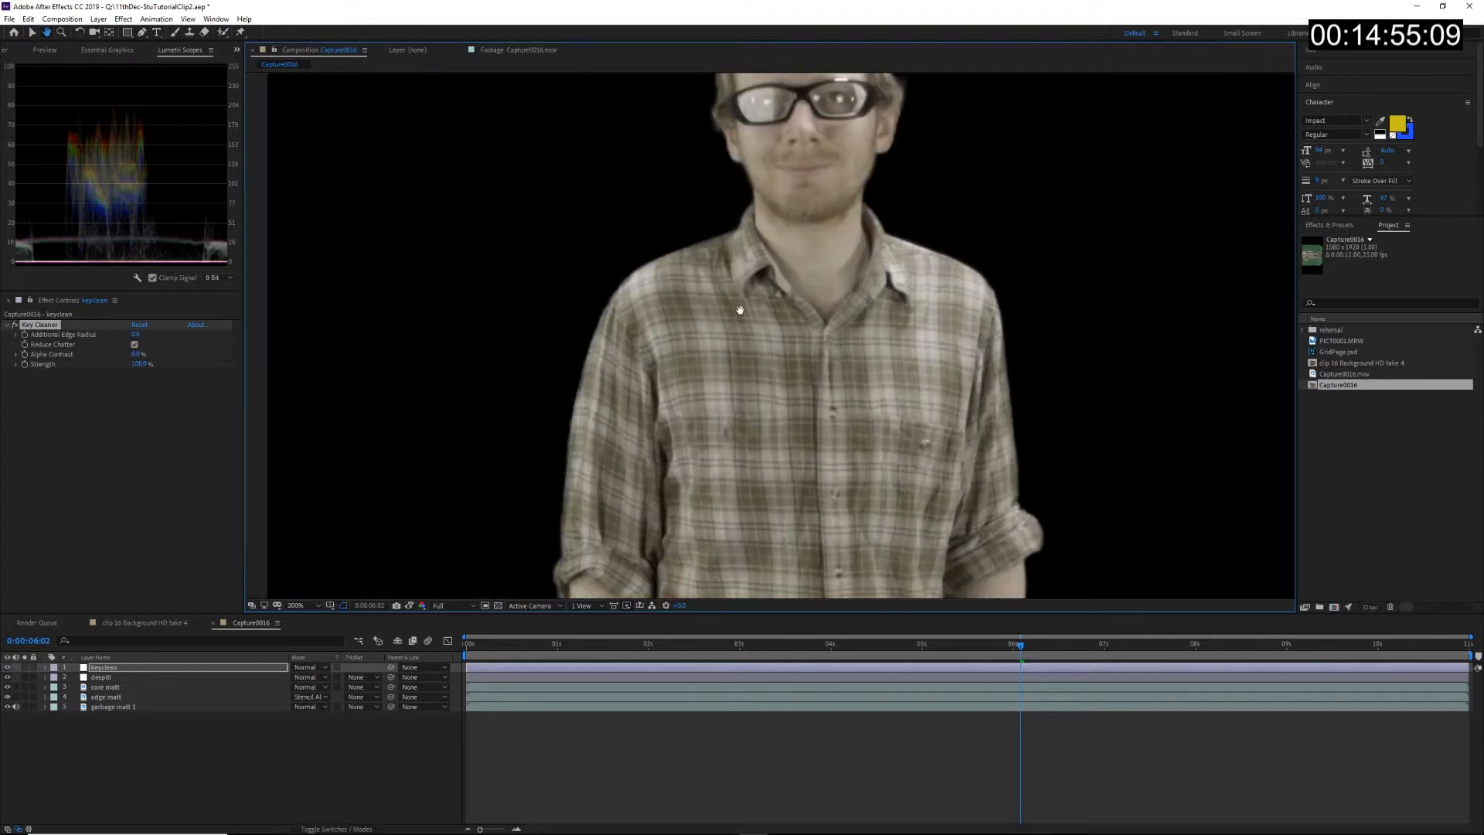
drag(754, 531, 711, 551)
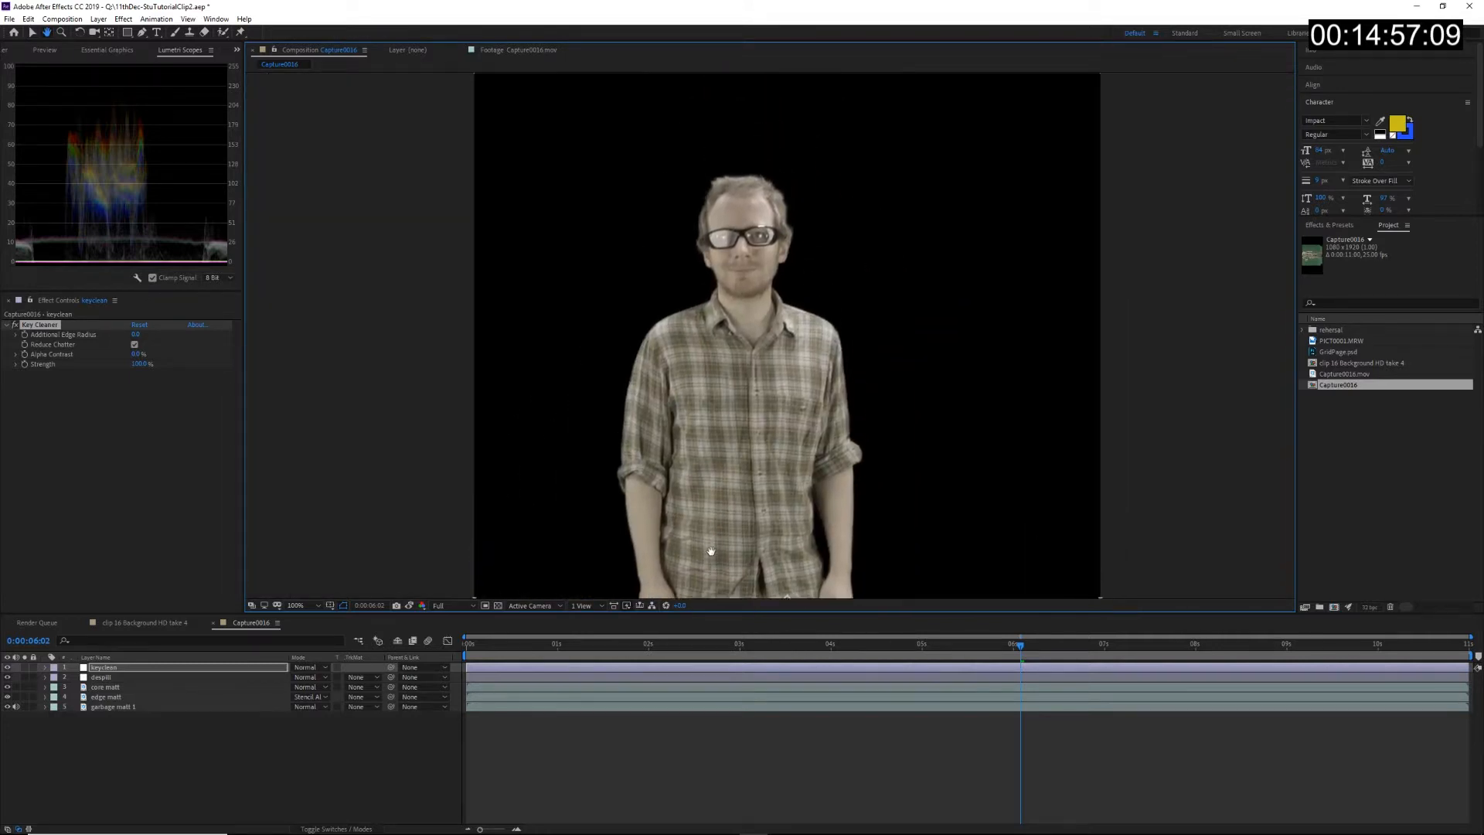
drag(772, 497, 799, 247)
drag(774, 462, 721, 484)
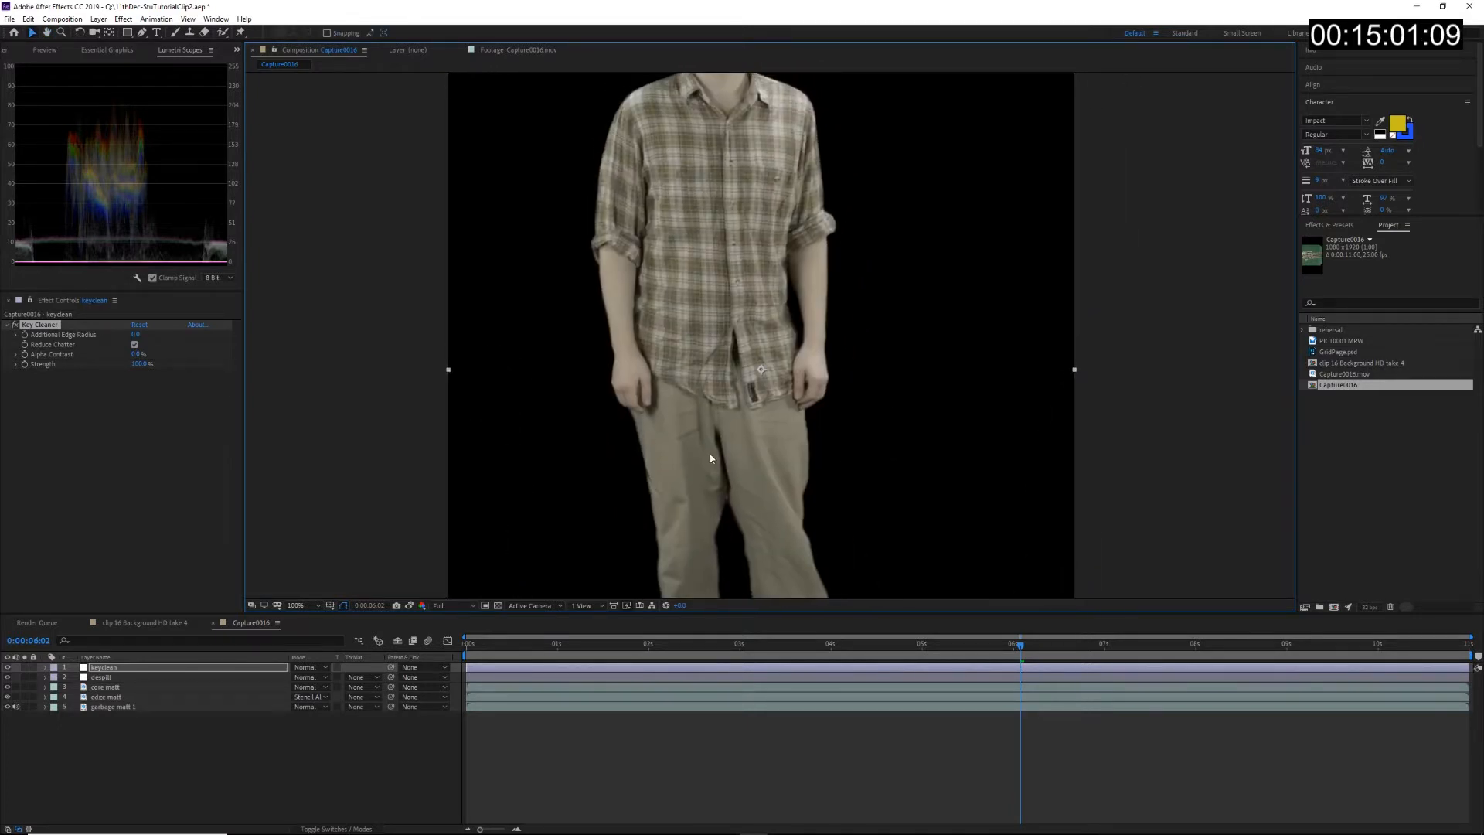
scroll(712, 438, down, 1)
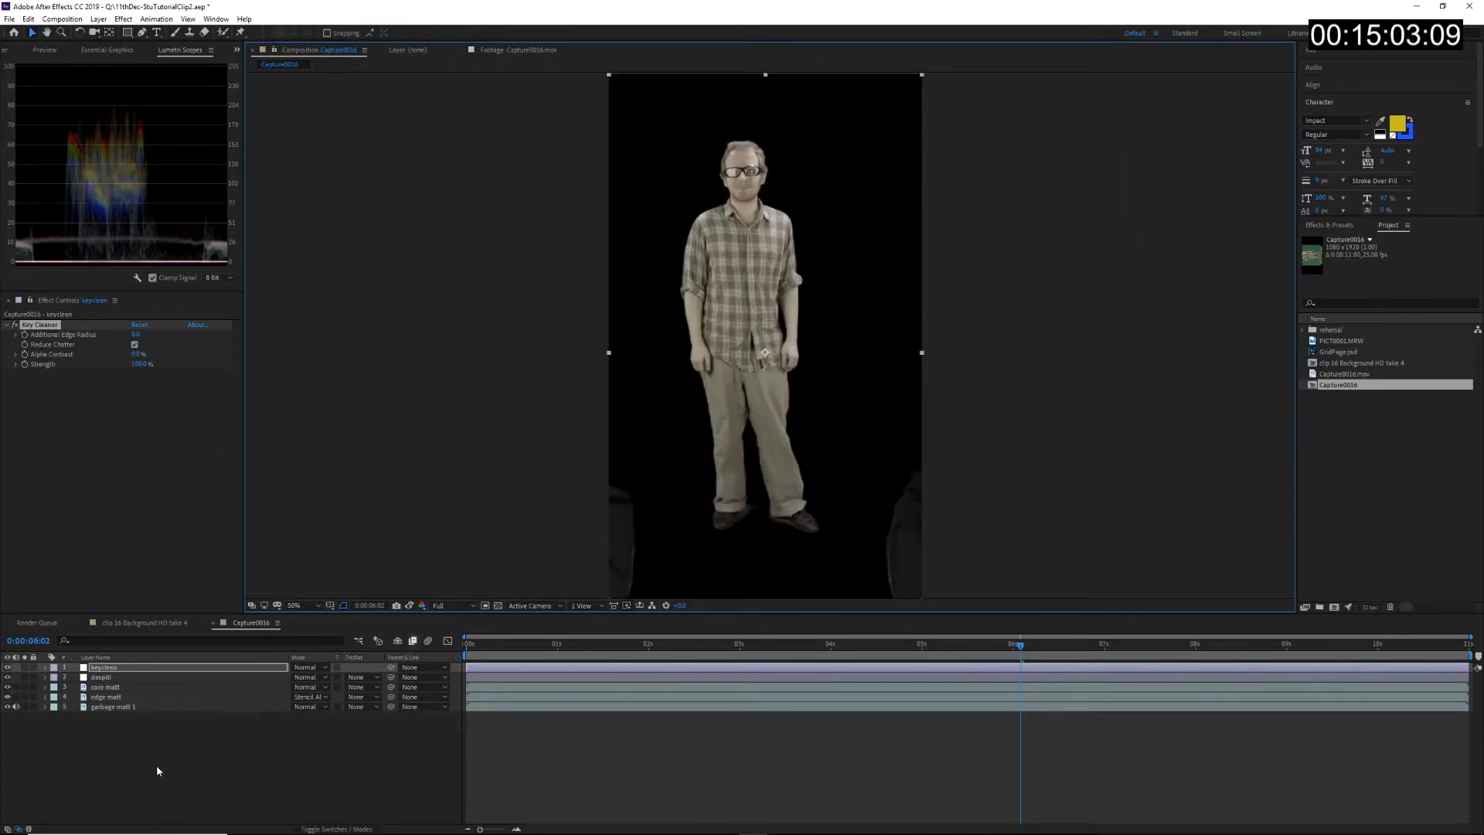
Step: Toggle the visibility of the keyclean layer and examine the hair edges close up
click(9, 669)
click(7, 668)
scroll(739, 127, up, 3)
drag(740, 127, 804, 696)
scroll(781, 332, up, 1)
drag(781, 345, 854, 679)
scroll(744, 325, up, 1)
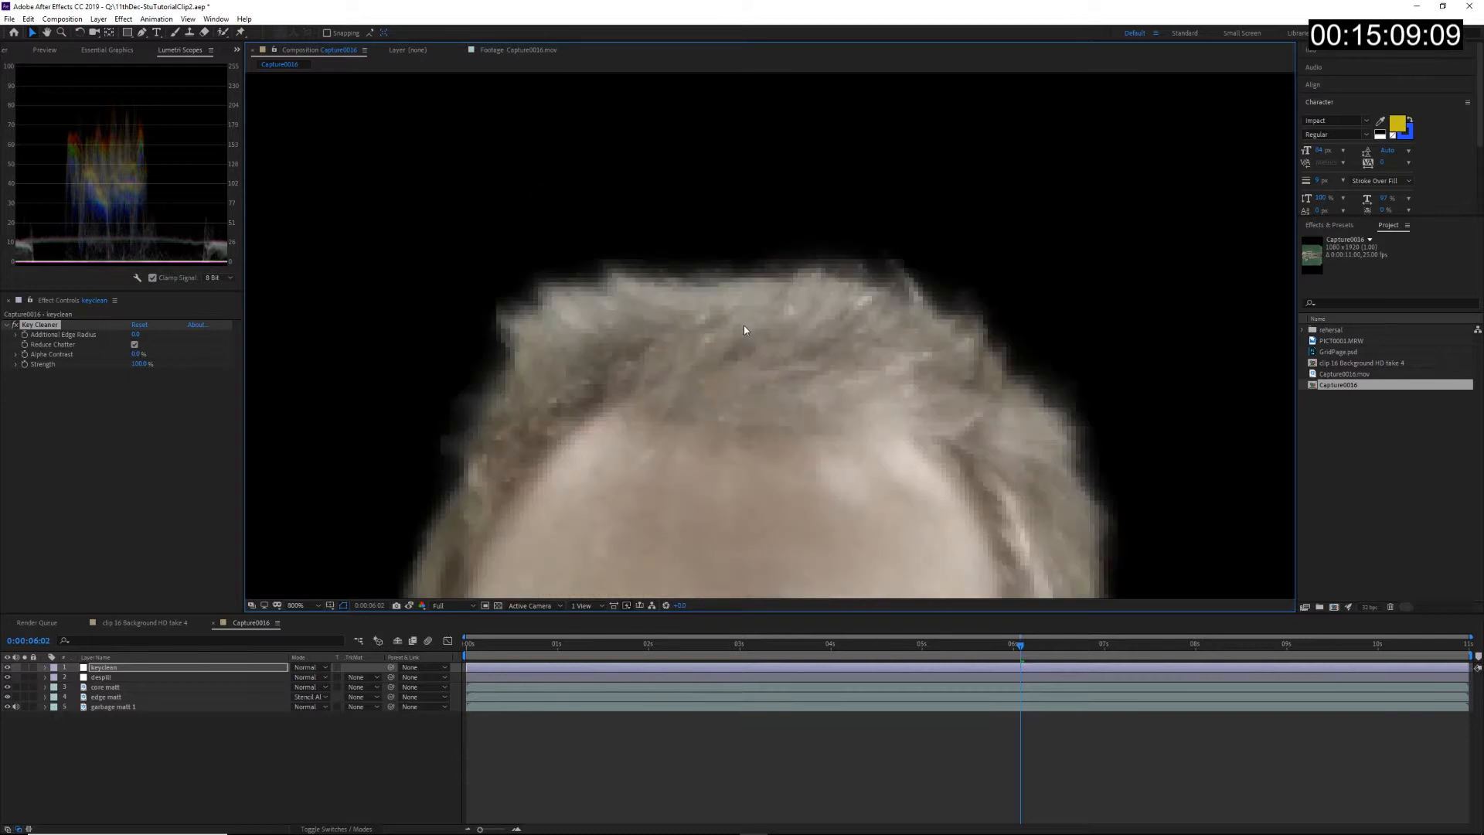
drag(743, 330, 868, 431)
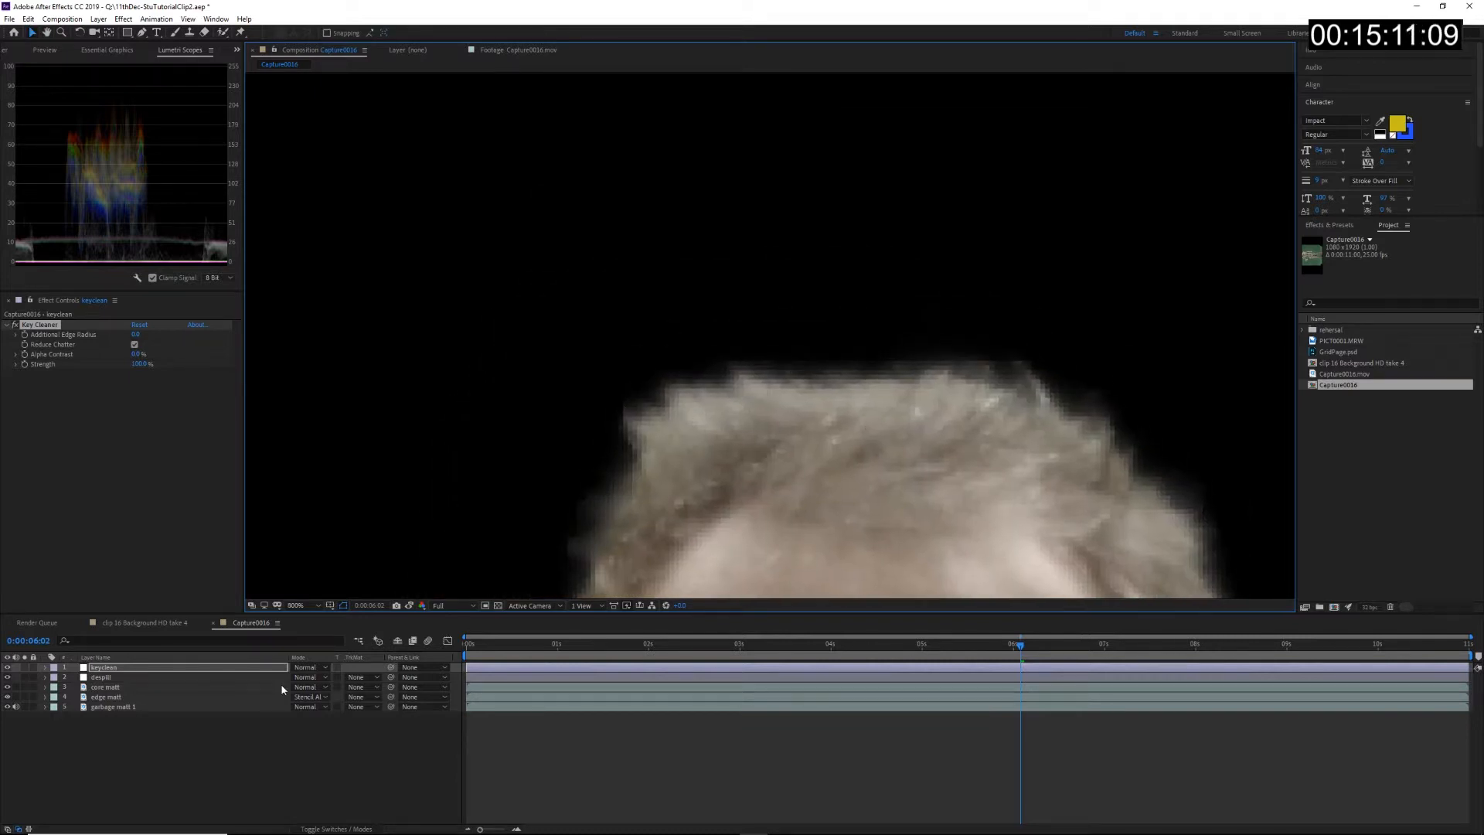
Step: Preview the hair edges in playback with the keyclean layer hidden, and again from 0:00:05:21 with it visible
click(8, 667)
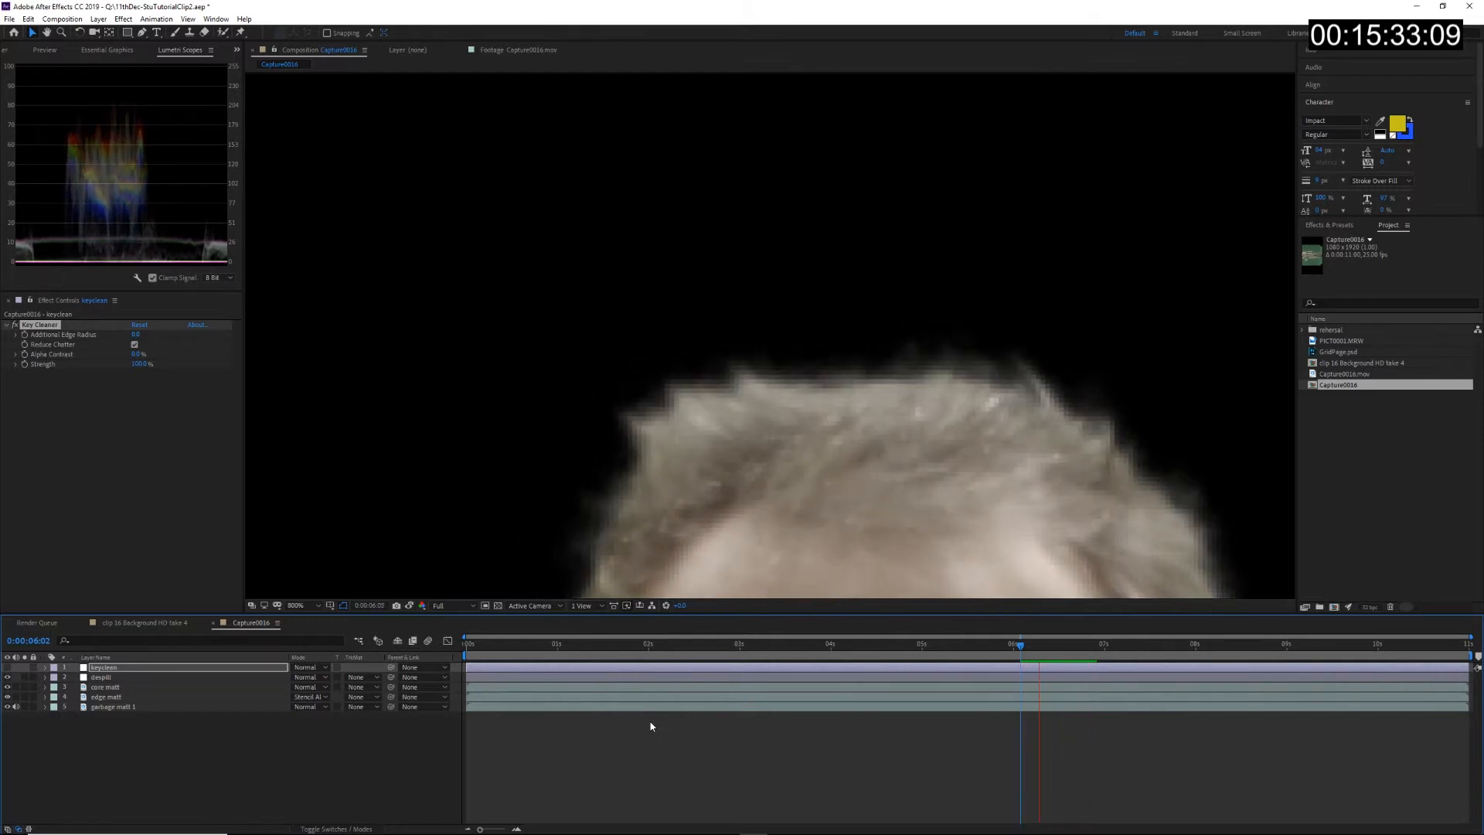
key(space)
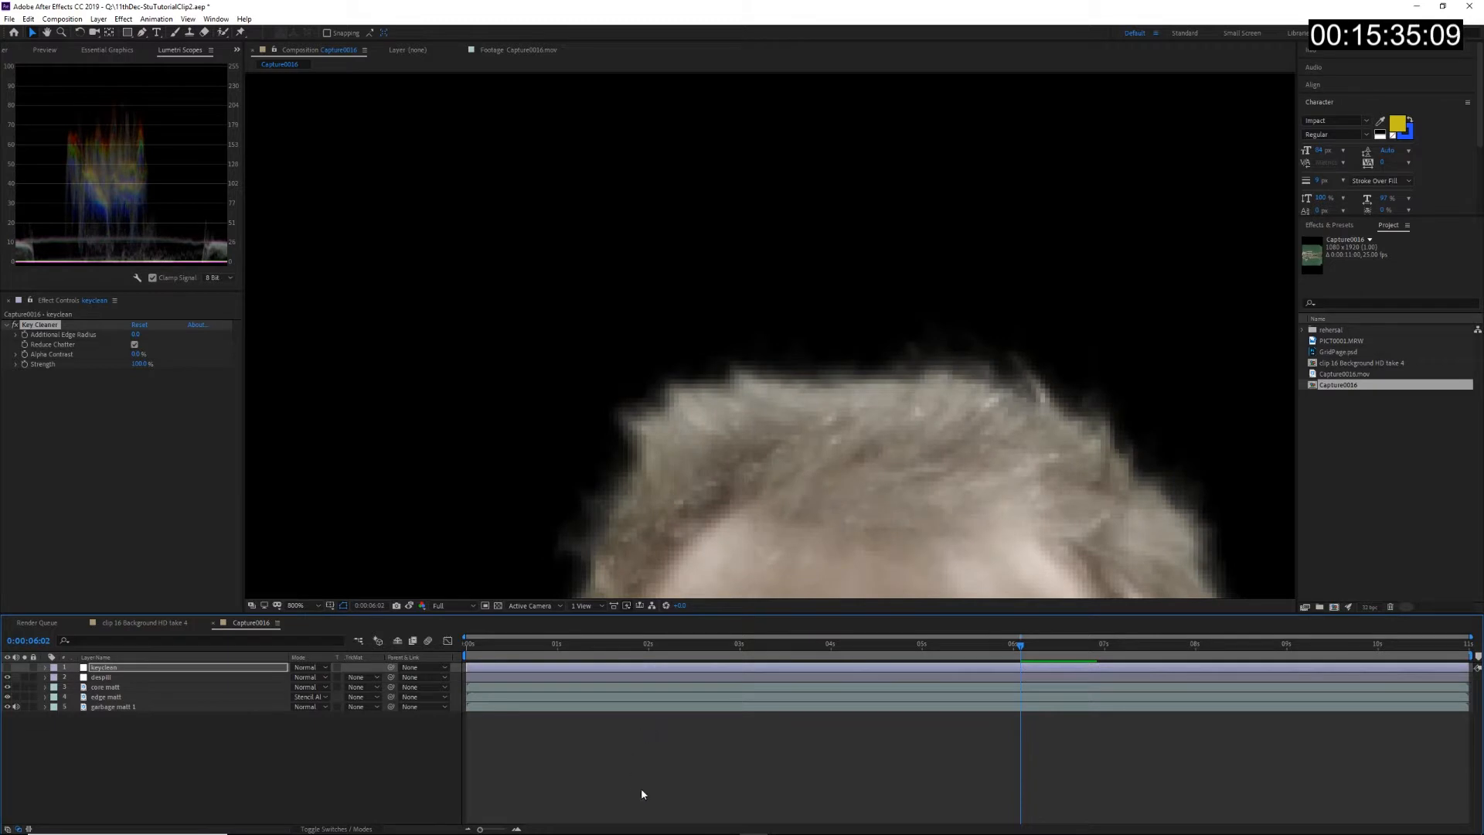
click(174, 740)
drag(1008, 653, 729, 661)
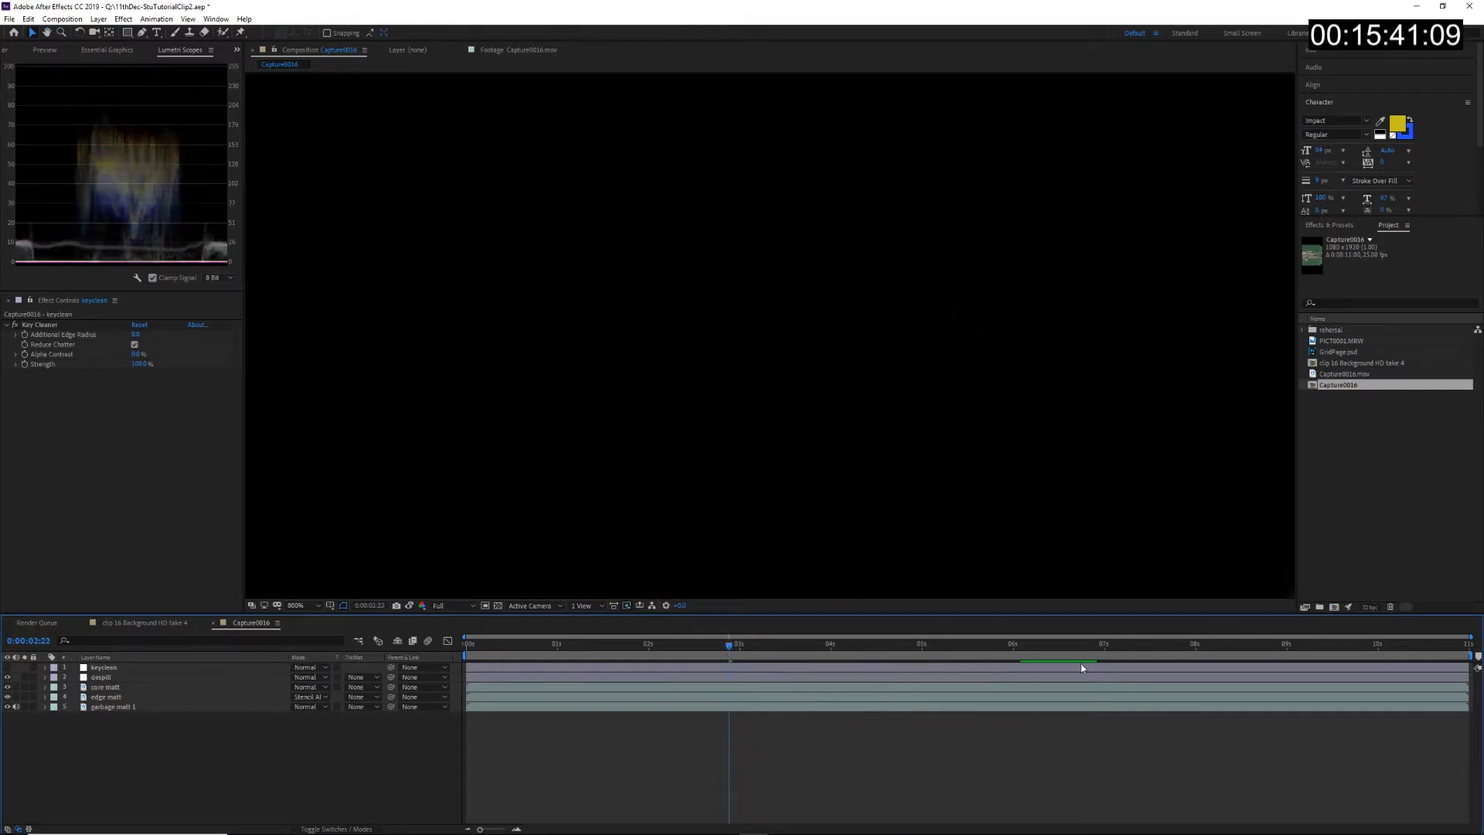
click(1003, 647)
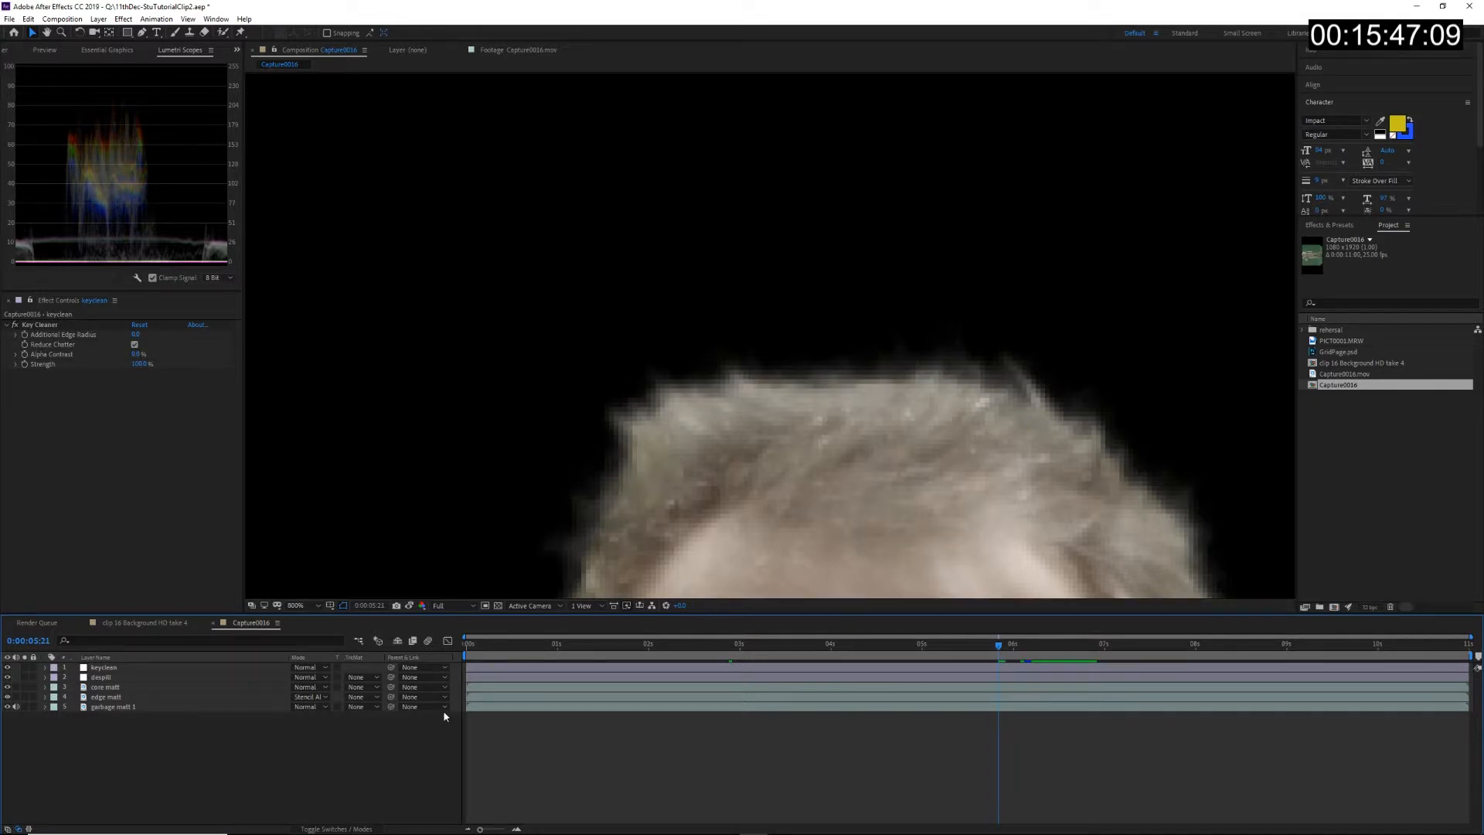
key(space)
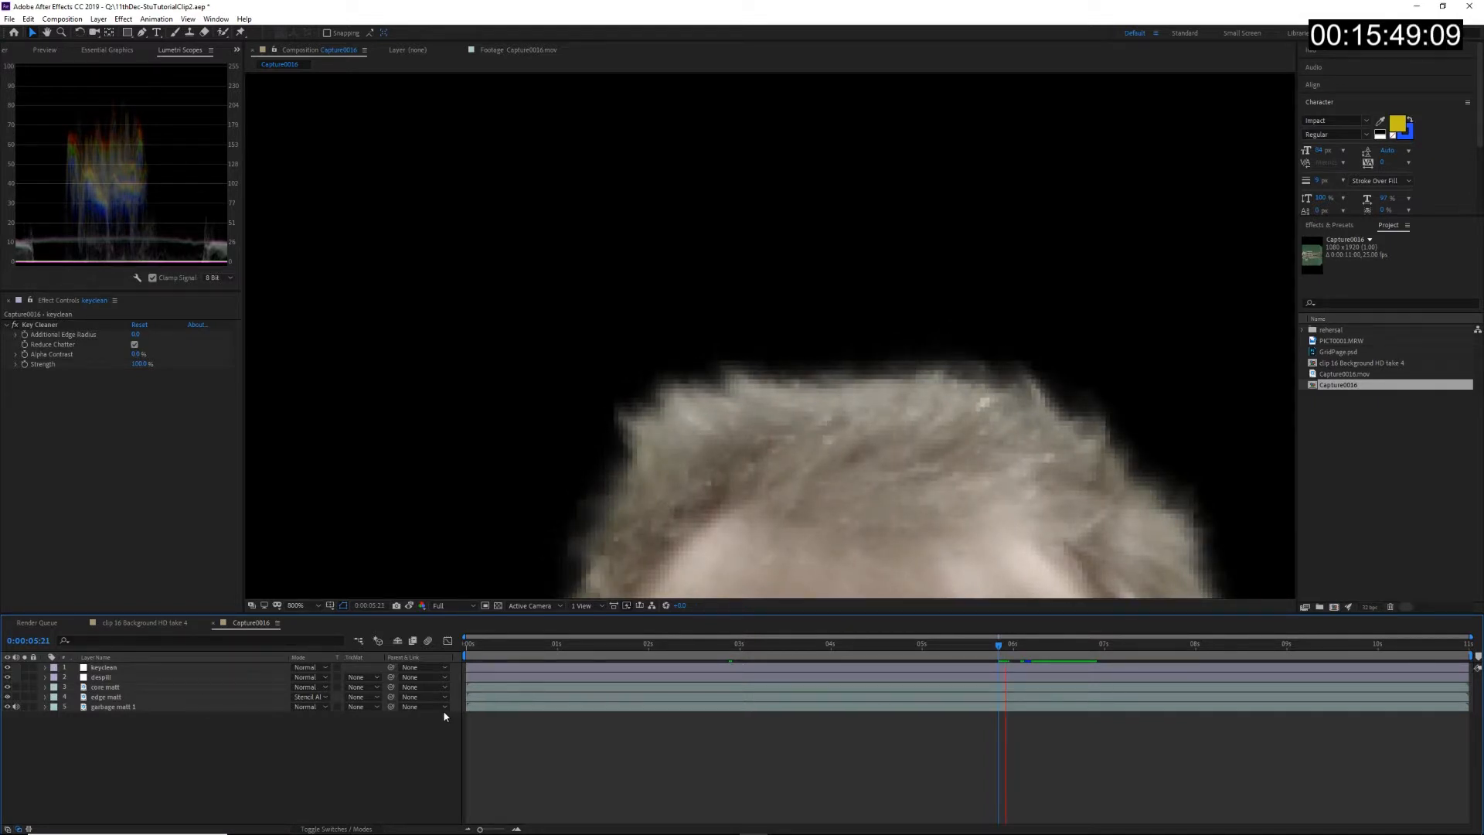
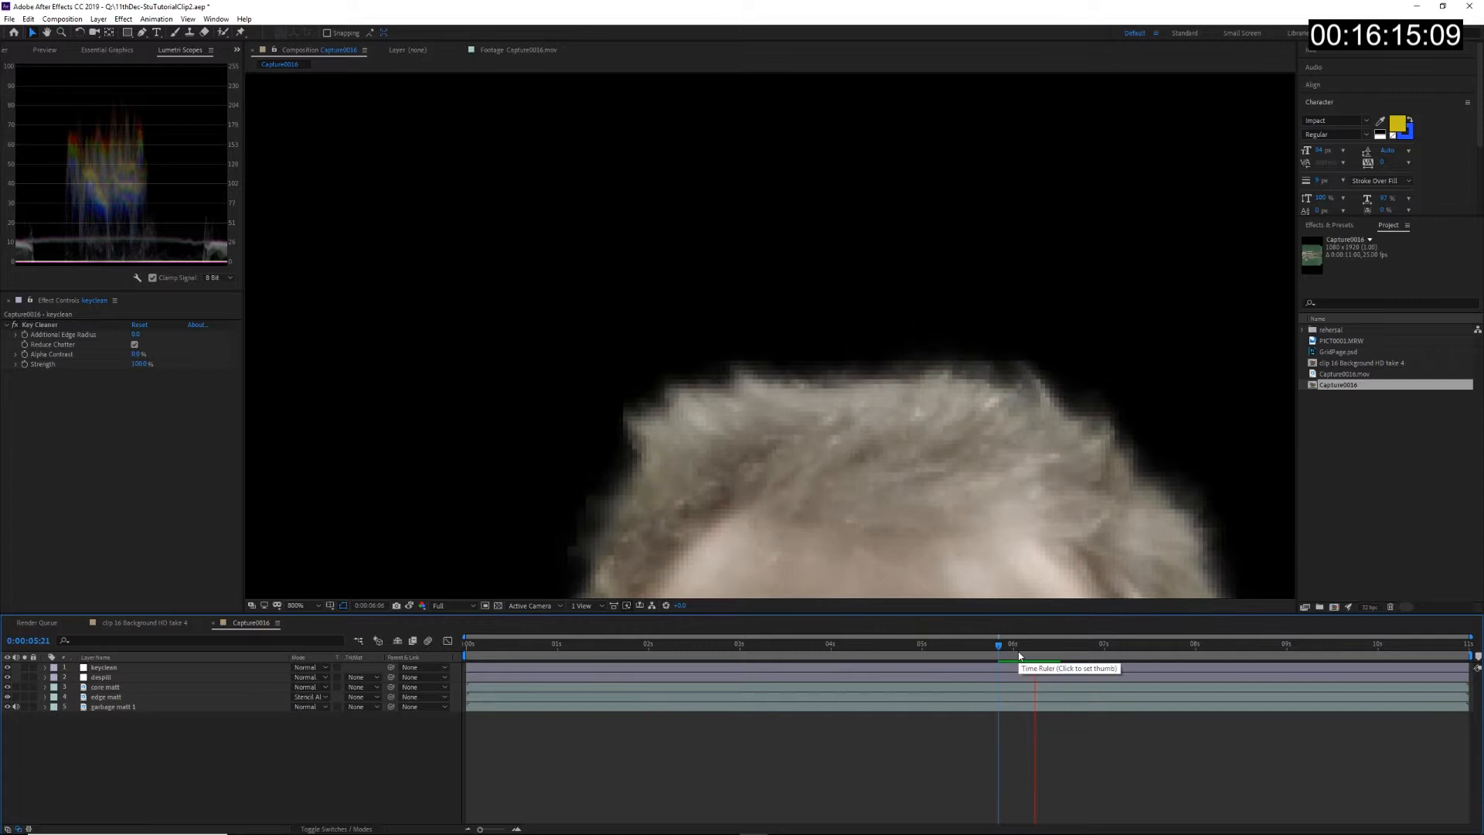
Step: Check the key on the whole upper body at 0:00:04:10 and 0:00:05:02
drag(1020, 654, 866, 671)
scroll(772, 516, down, 3)
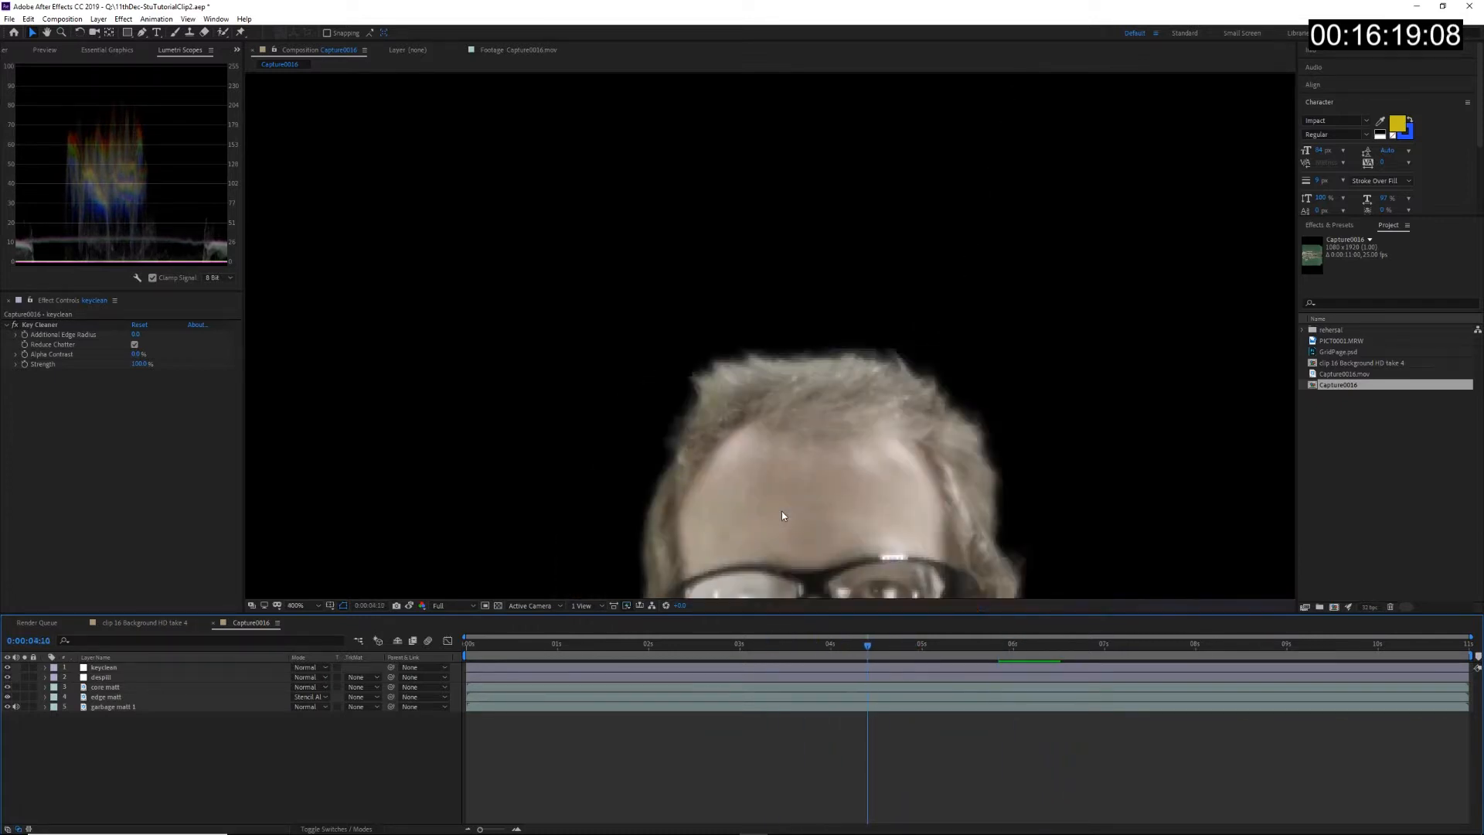
scroll(782, 512, down, 2)
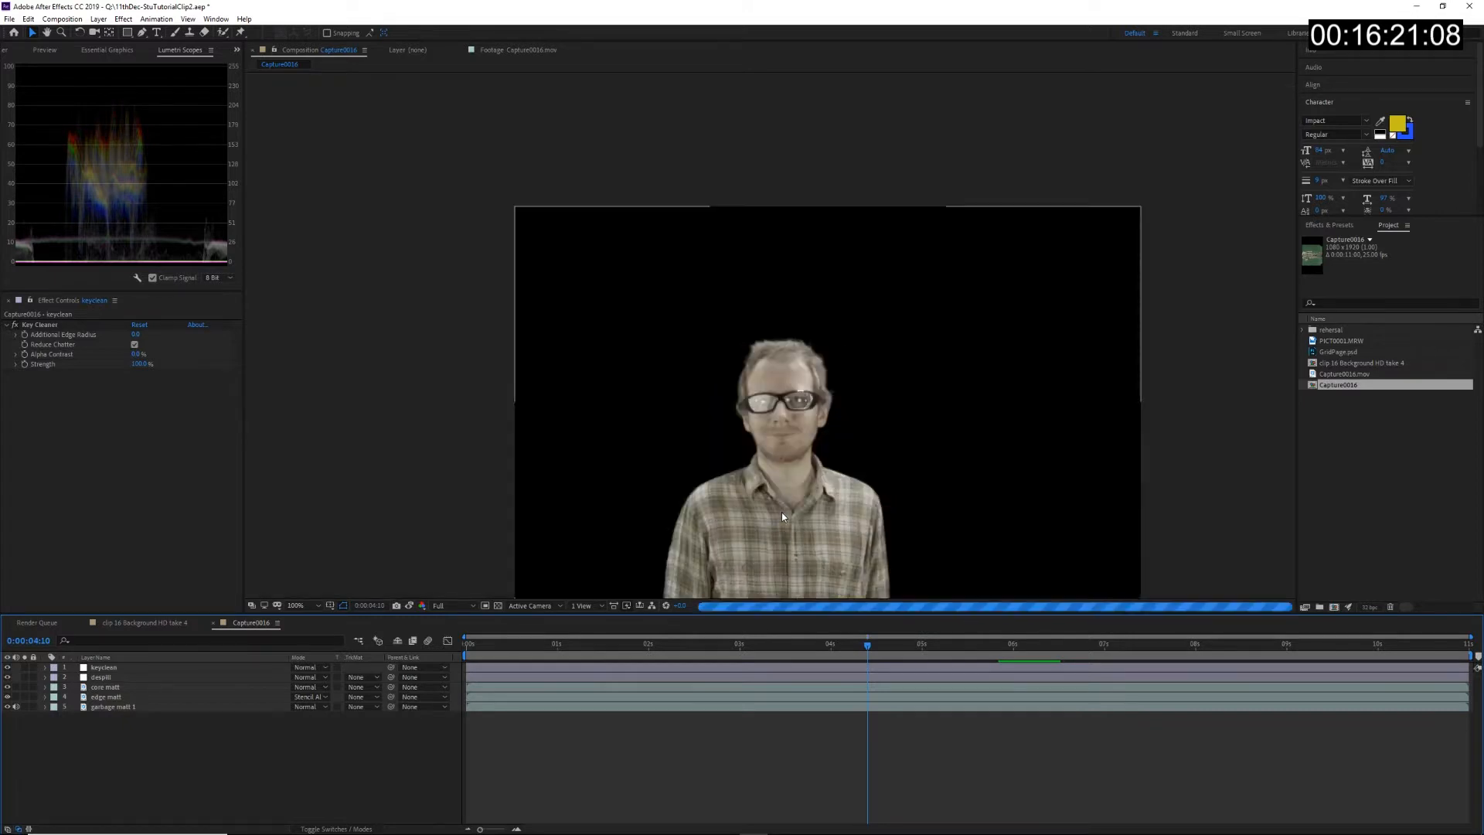
drag(773, 556, 663, 376)
click(929, 657)
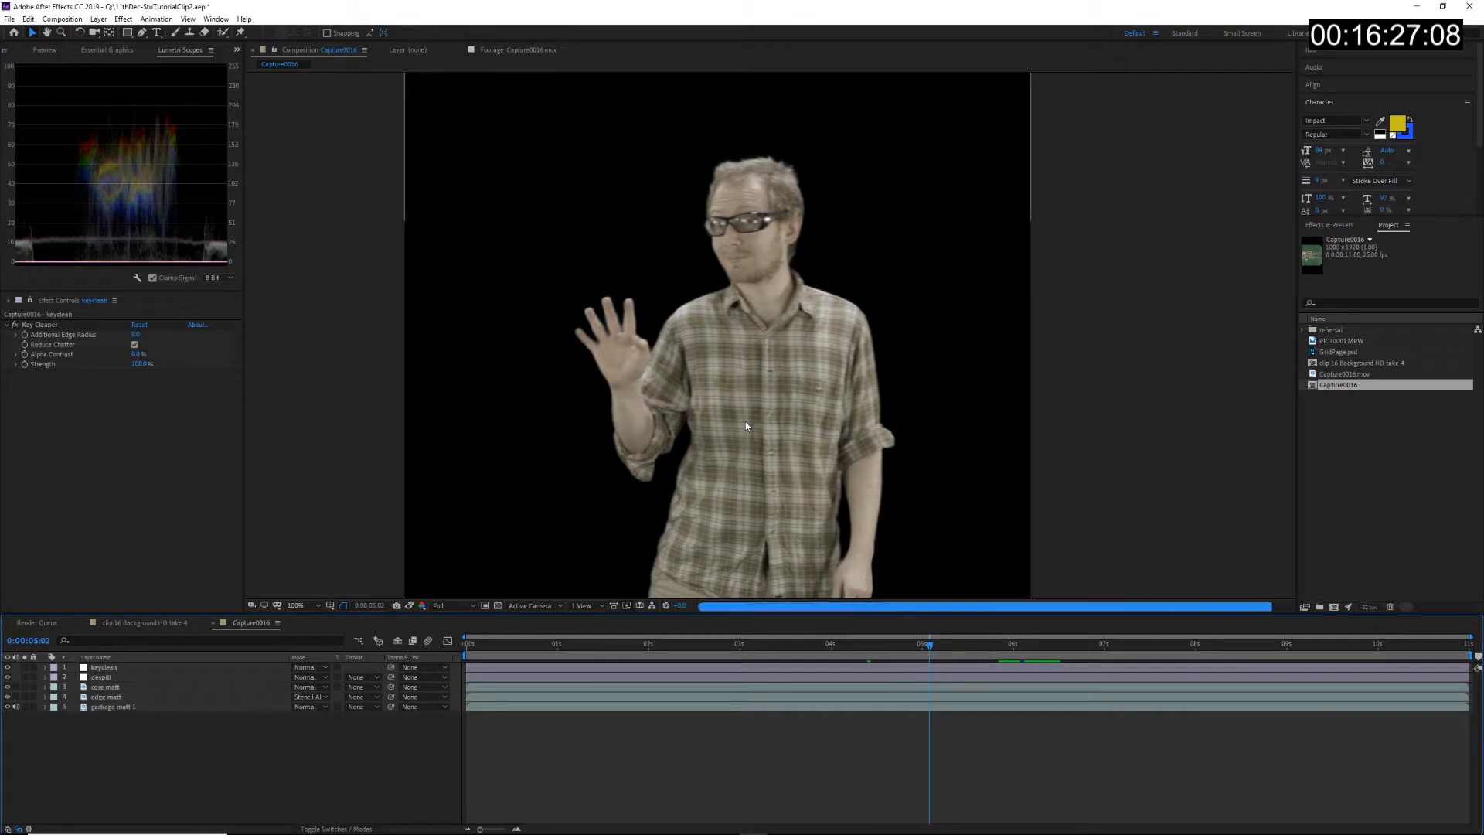
drag(685, 508, 717, 491)
Step: Create a new adjustment layer in the composition and name it "colour correct"
right_click(168, 775)
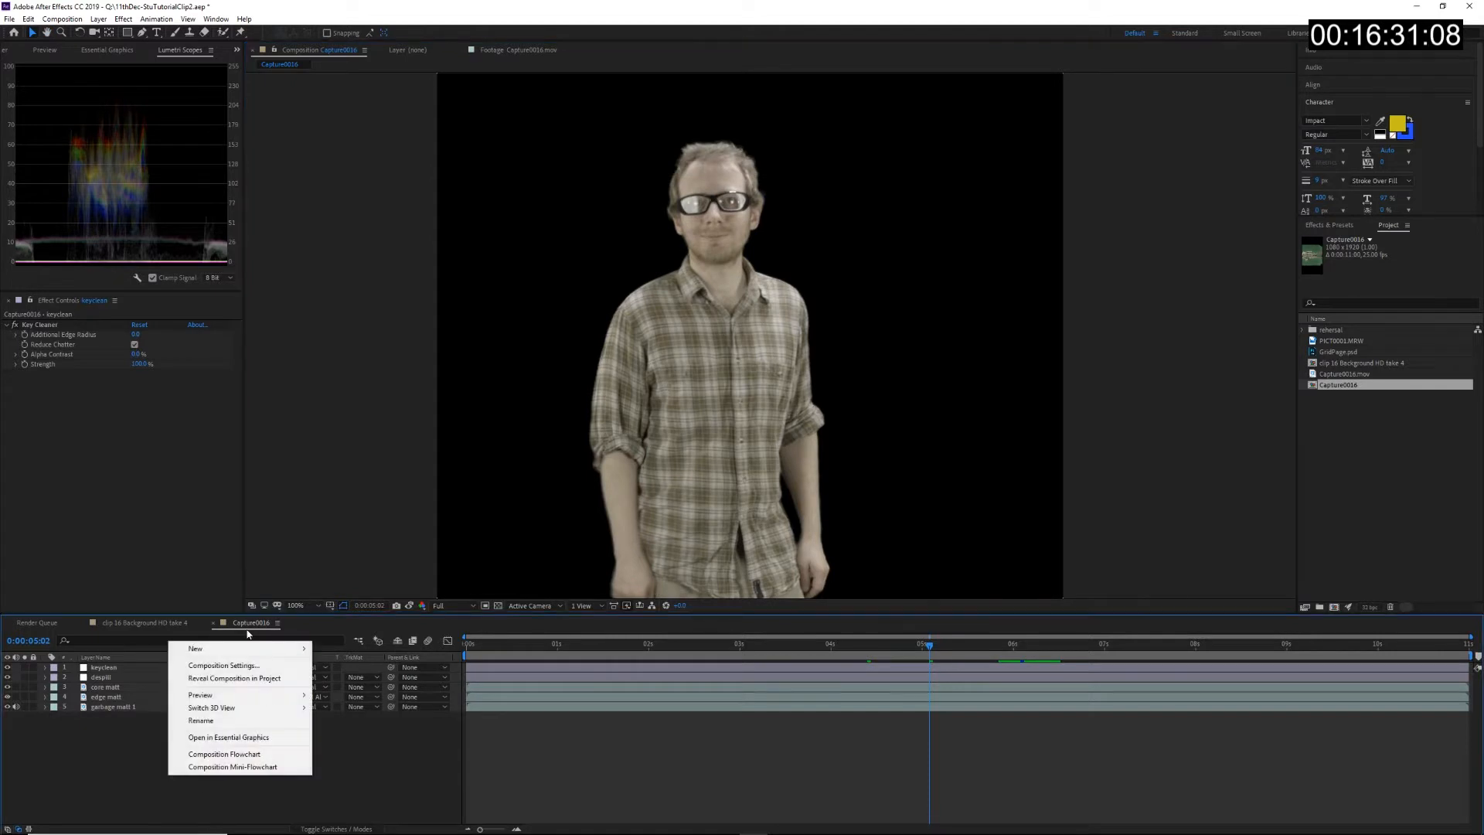
mouse_move(241, 649)
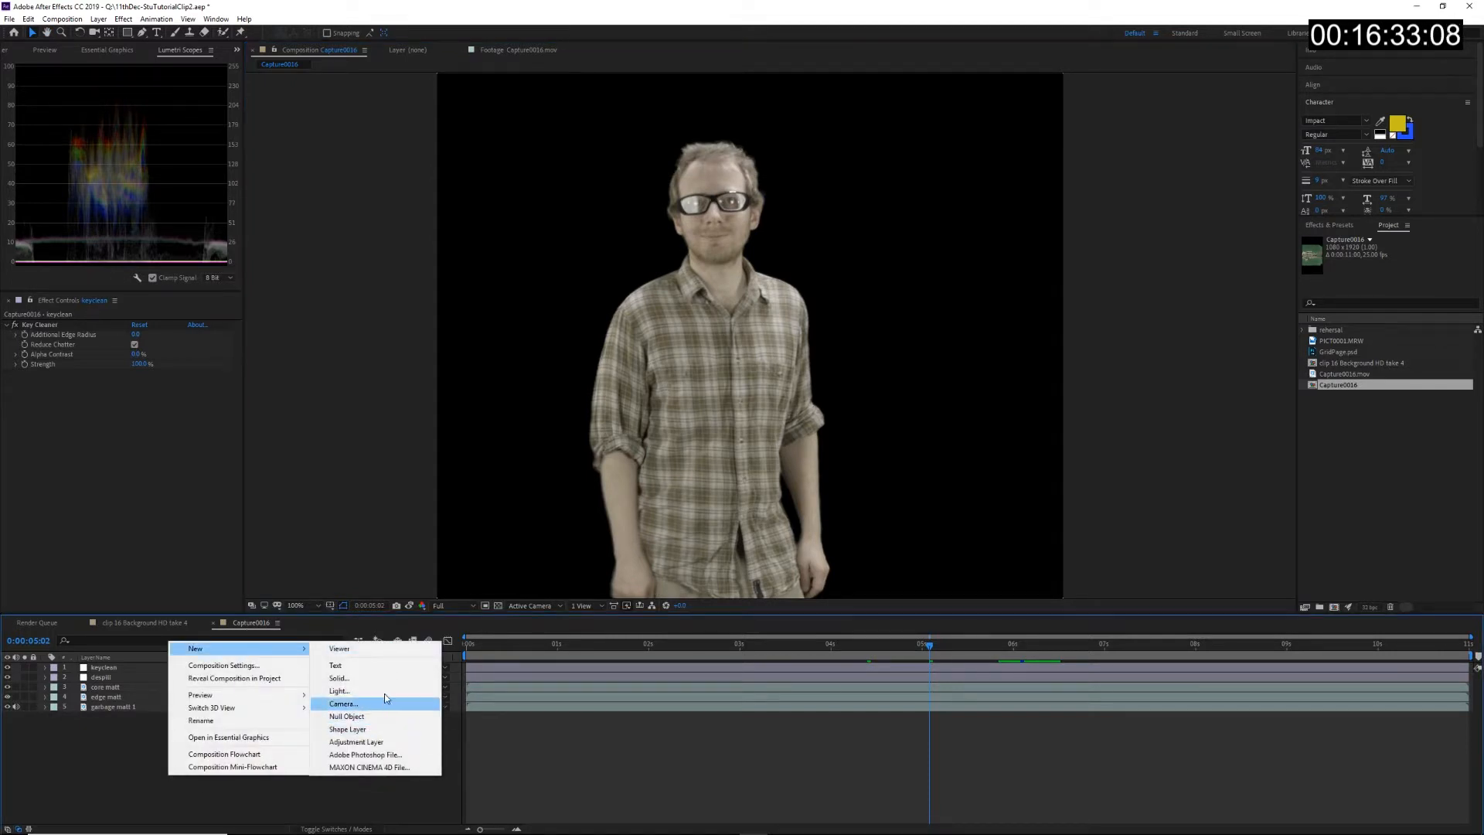
click(381, 743)
key(Return)
text(colour correct)
key(Return)
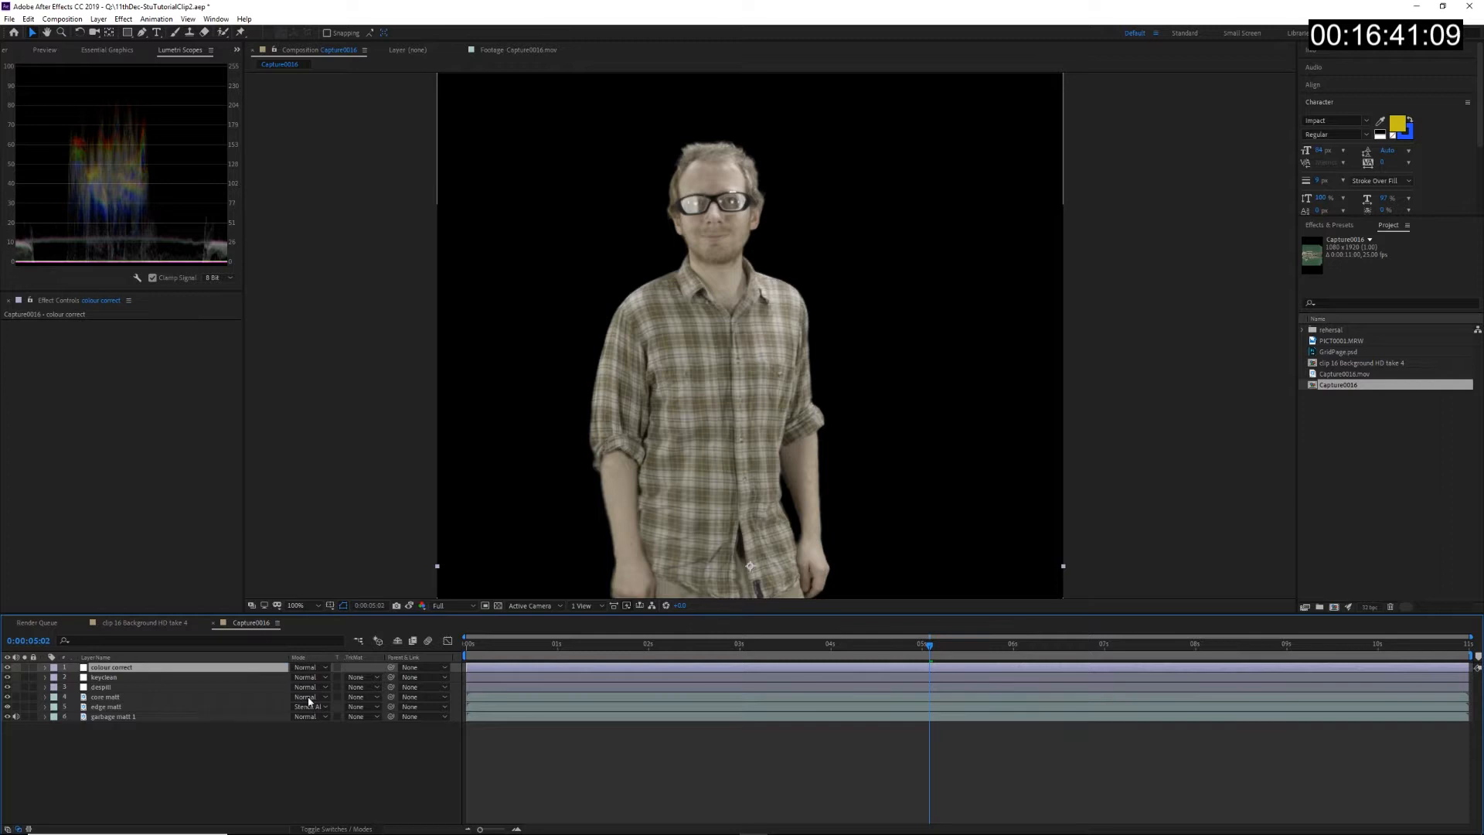
Step: Apply the Lumetri Color effect to the colour correct adjustment layer
right_click(244, 667)
mouse_move(307, 524)
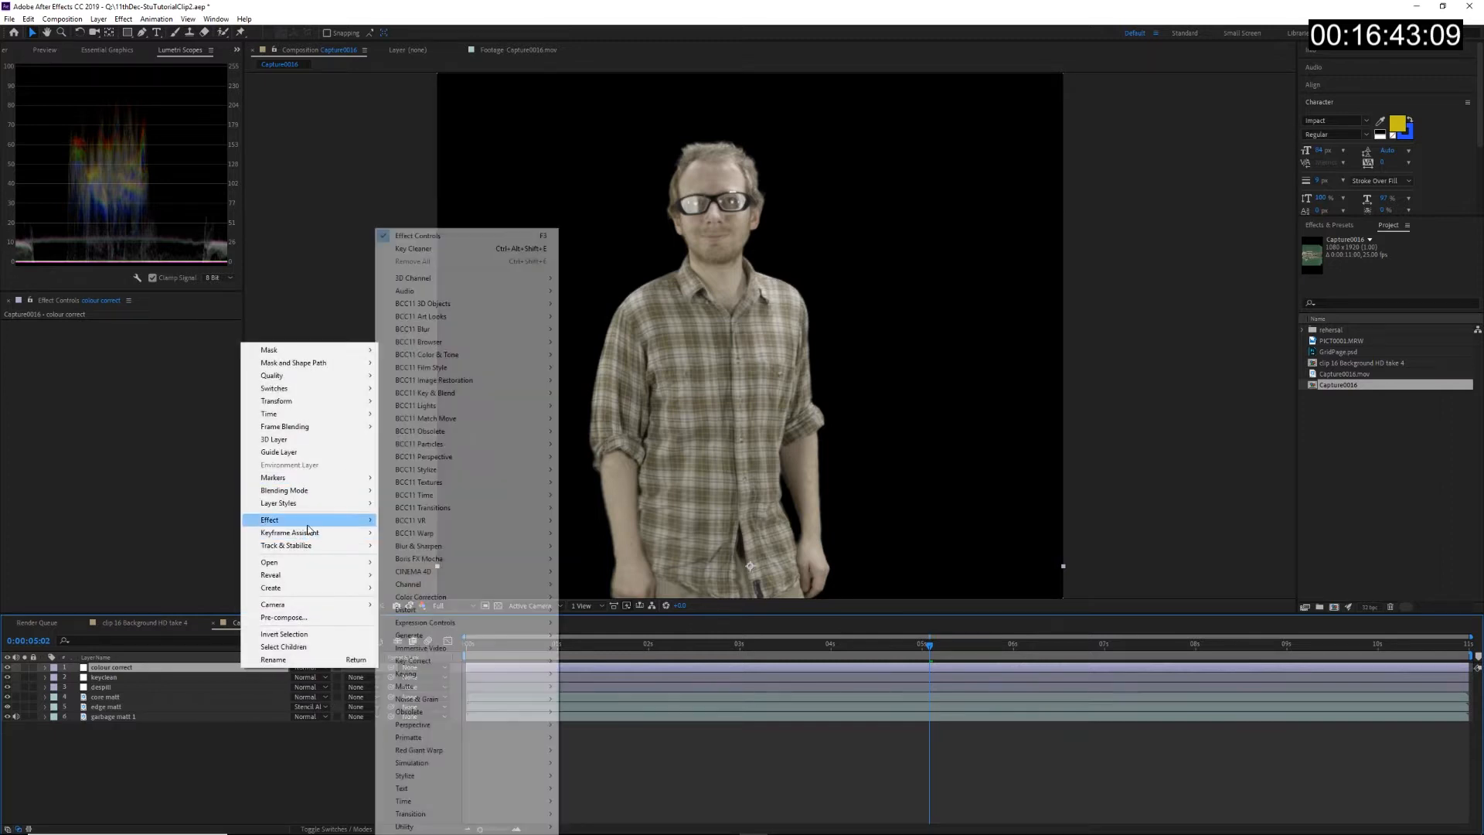
mouse_move(503, 601)
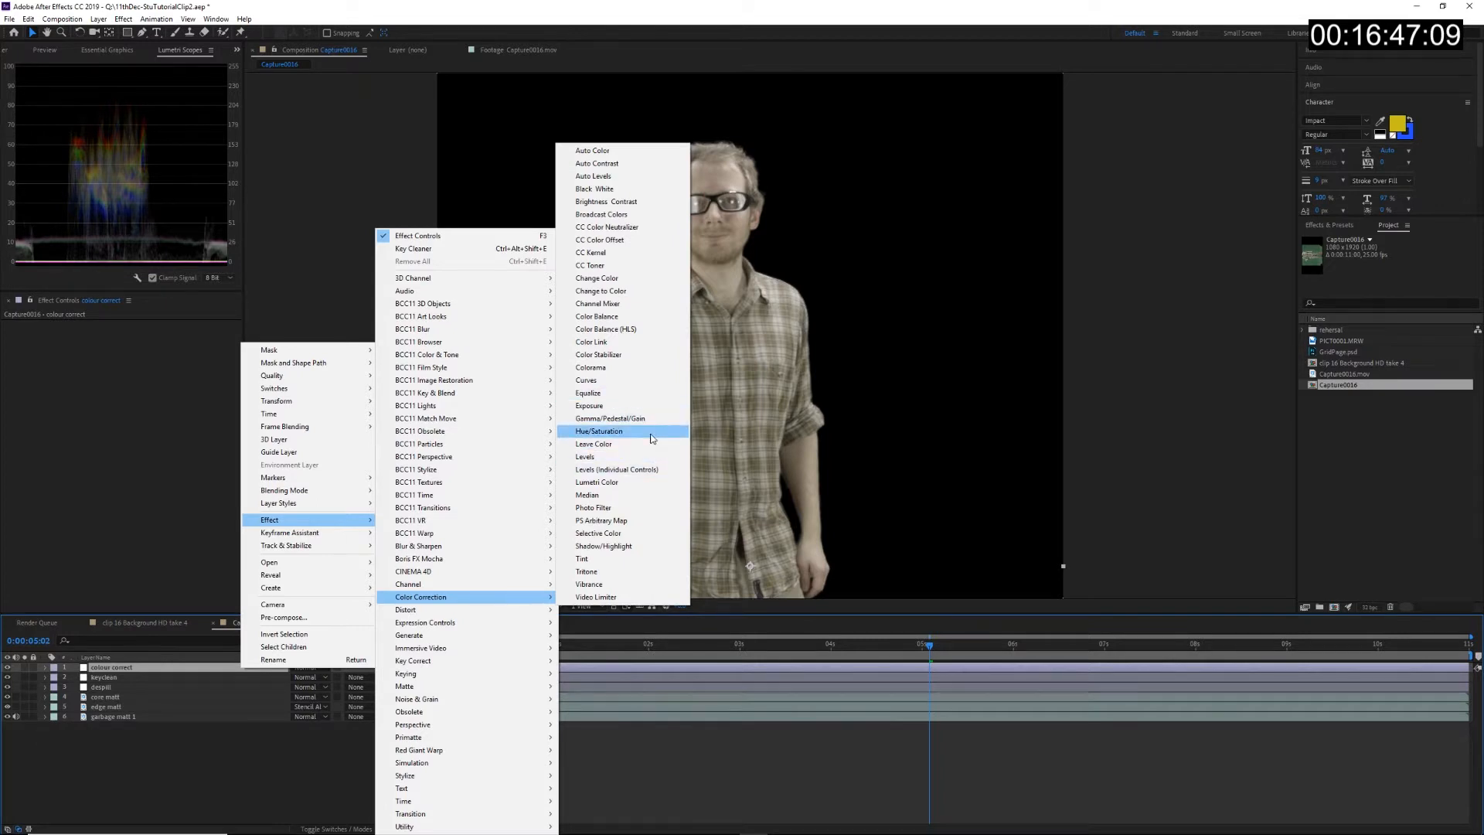
click(644, 481)
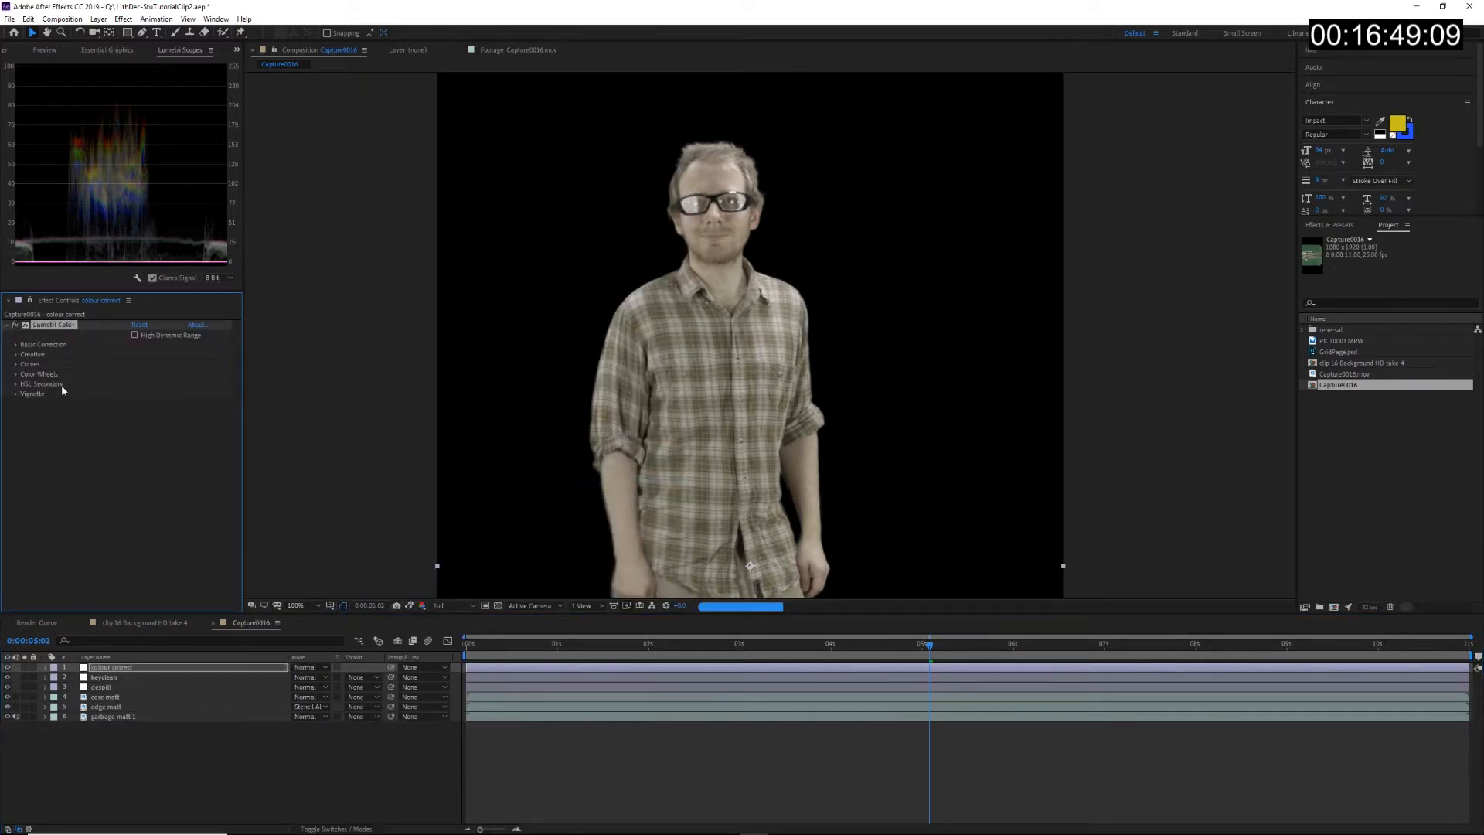
Step: Shape the Lumetri Color RGB curve into an S, pulling the shadows down and lifting the upper midtones
drag(598, 461, 650, 370)
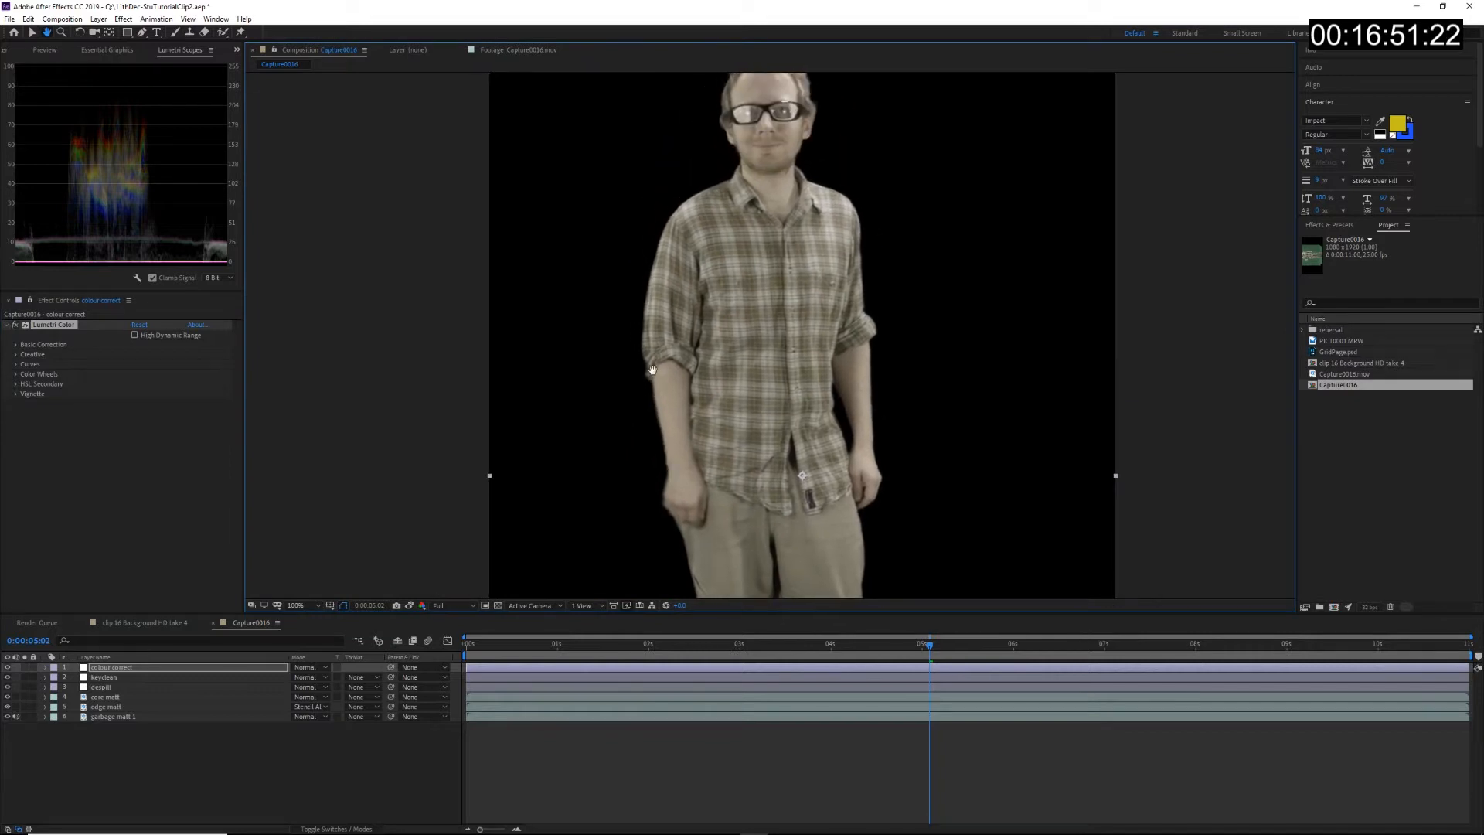
click(14, 364)
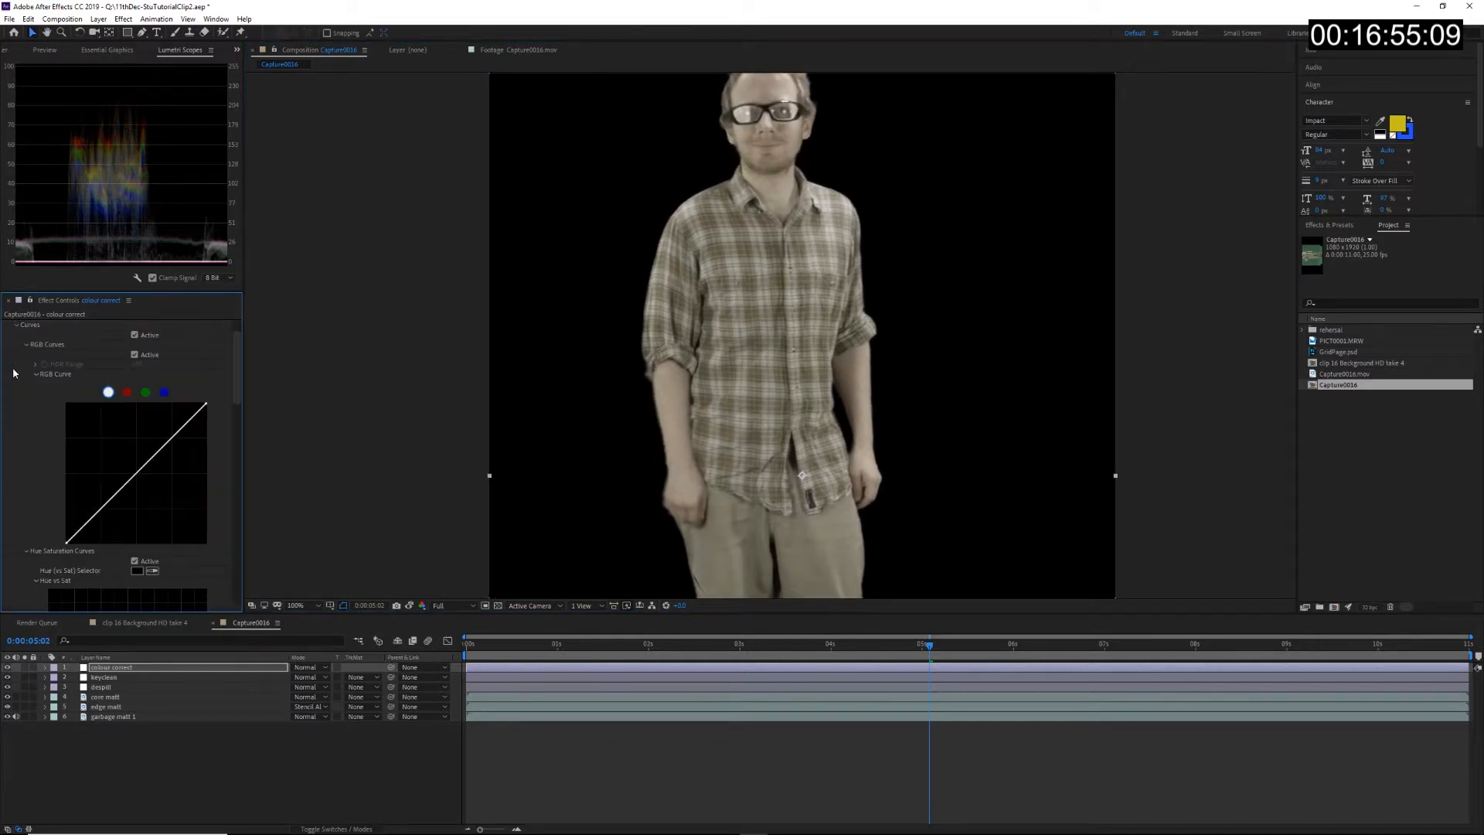
drag(84, 525, 88, 532)
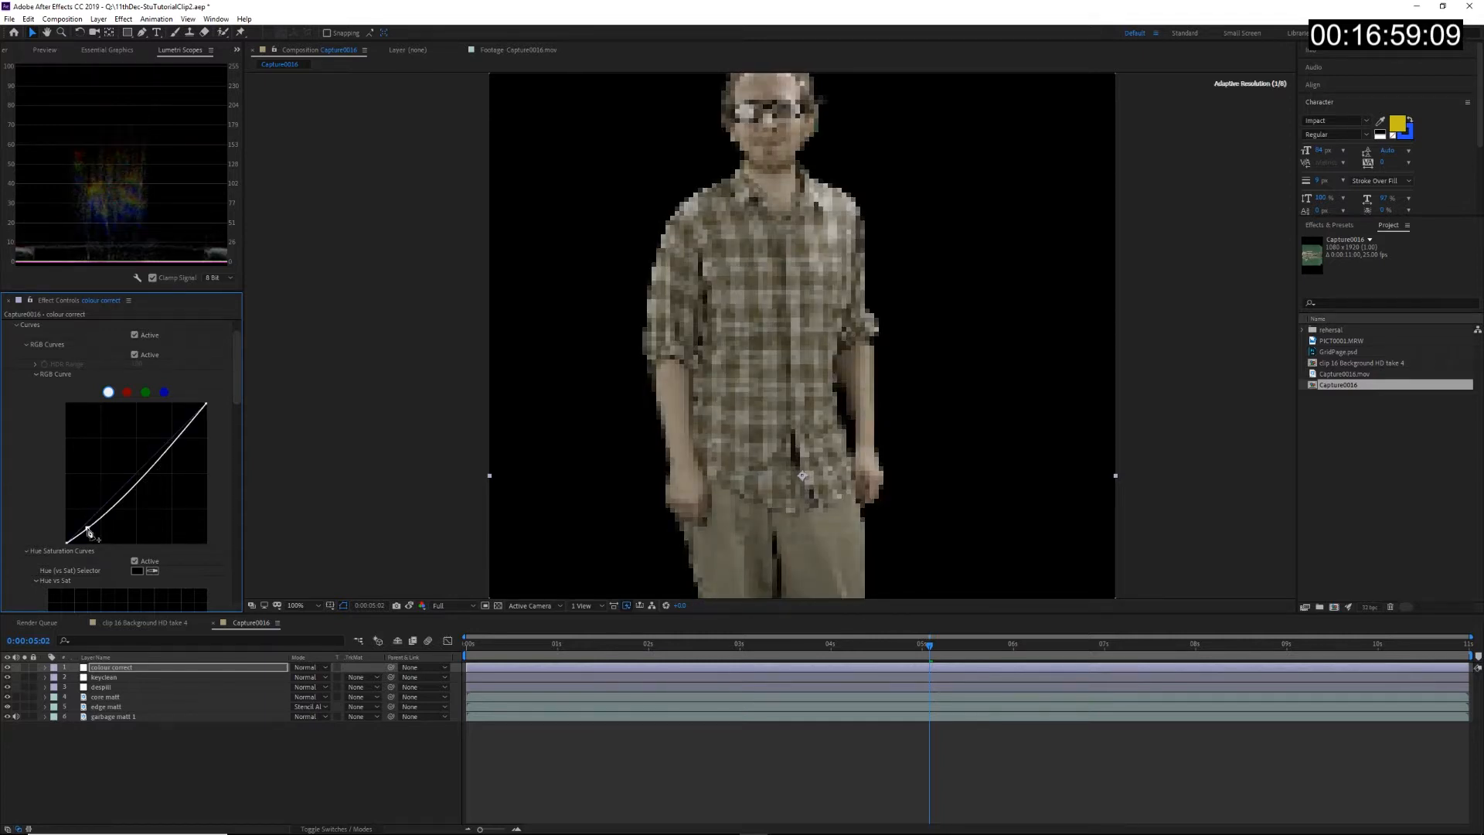
scroll(663, 456, down, 3)
scroll(662, 465, down, 2)
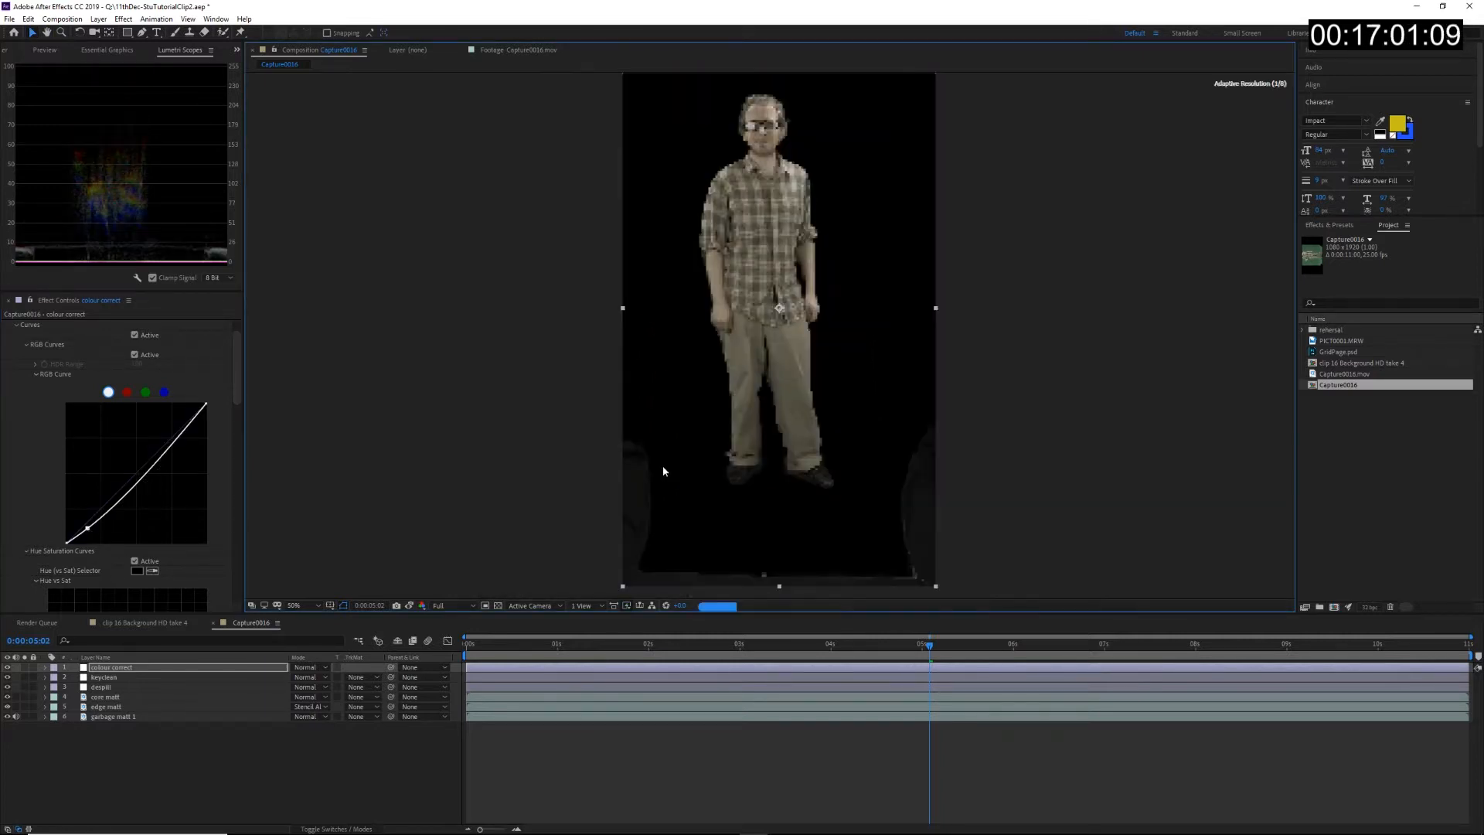
drag(175, 448, 154, 439)
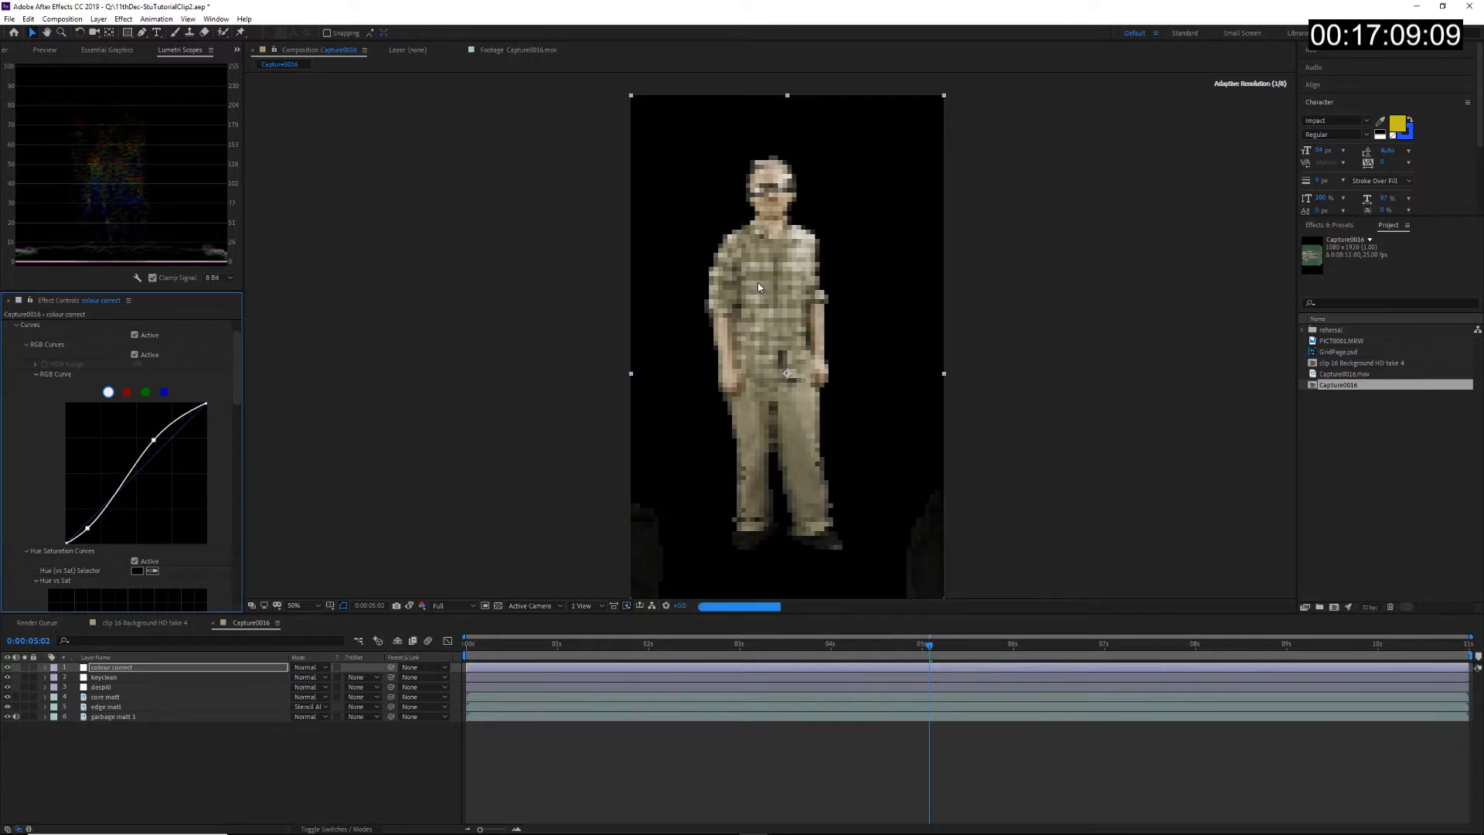
scroll(762, 325, up, 2)
drag(722, 246, 730, 406)
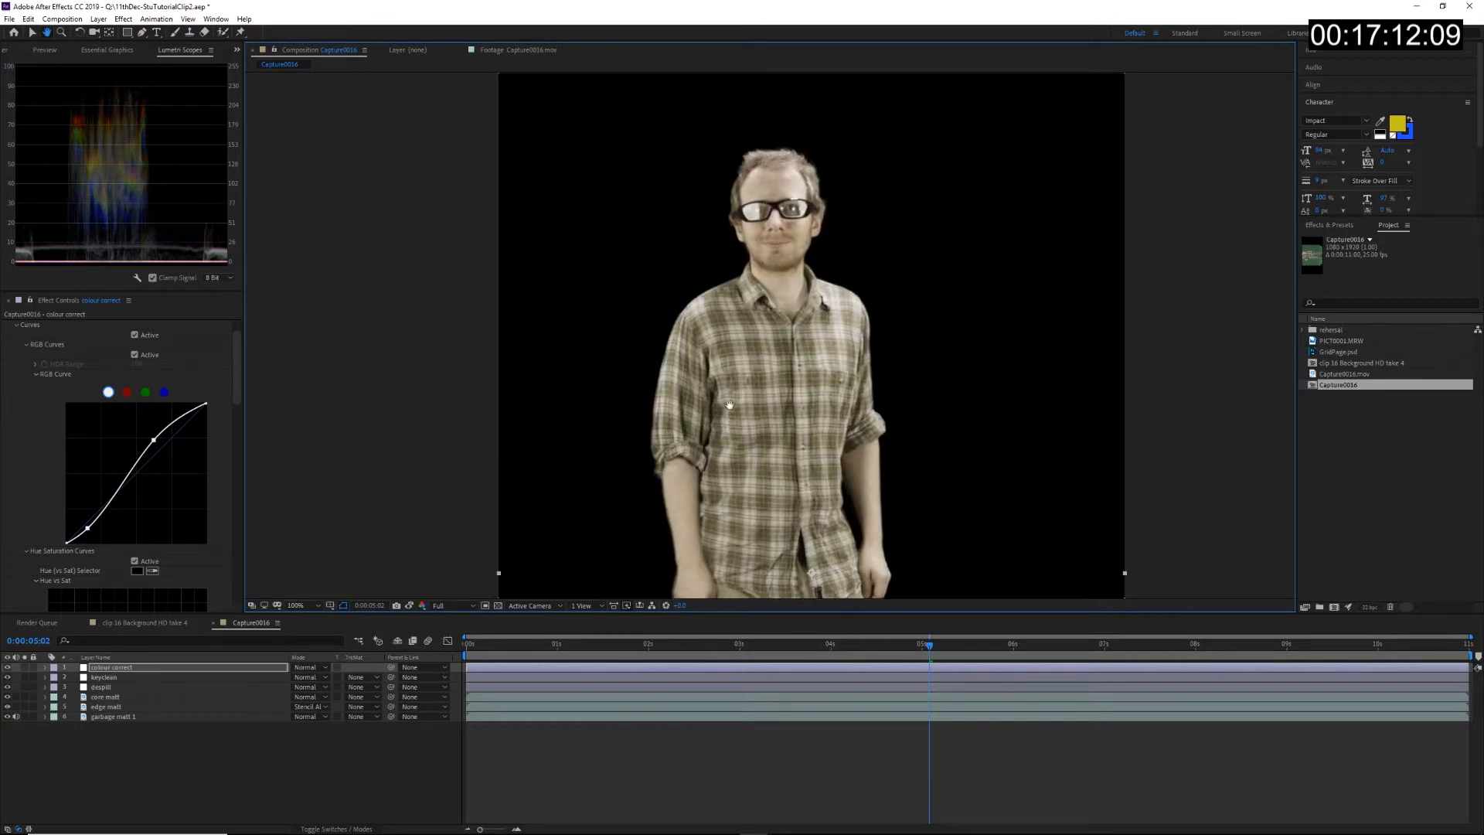
Step: Compare the keyed man with the Lumetri RGB Curves switched off and on
click(135, 356)
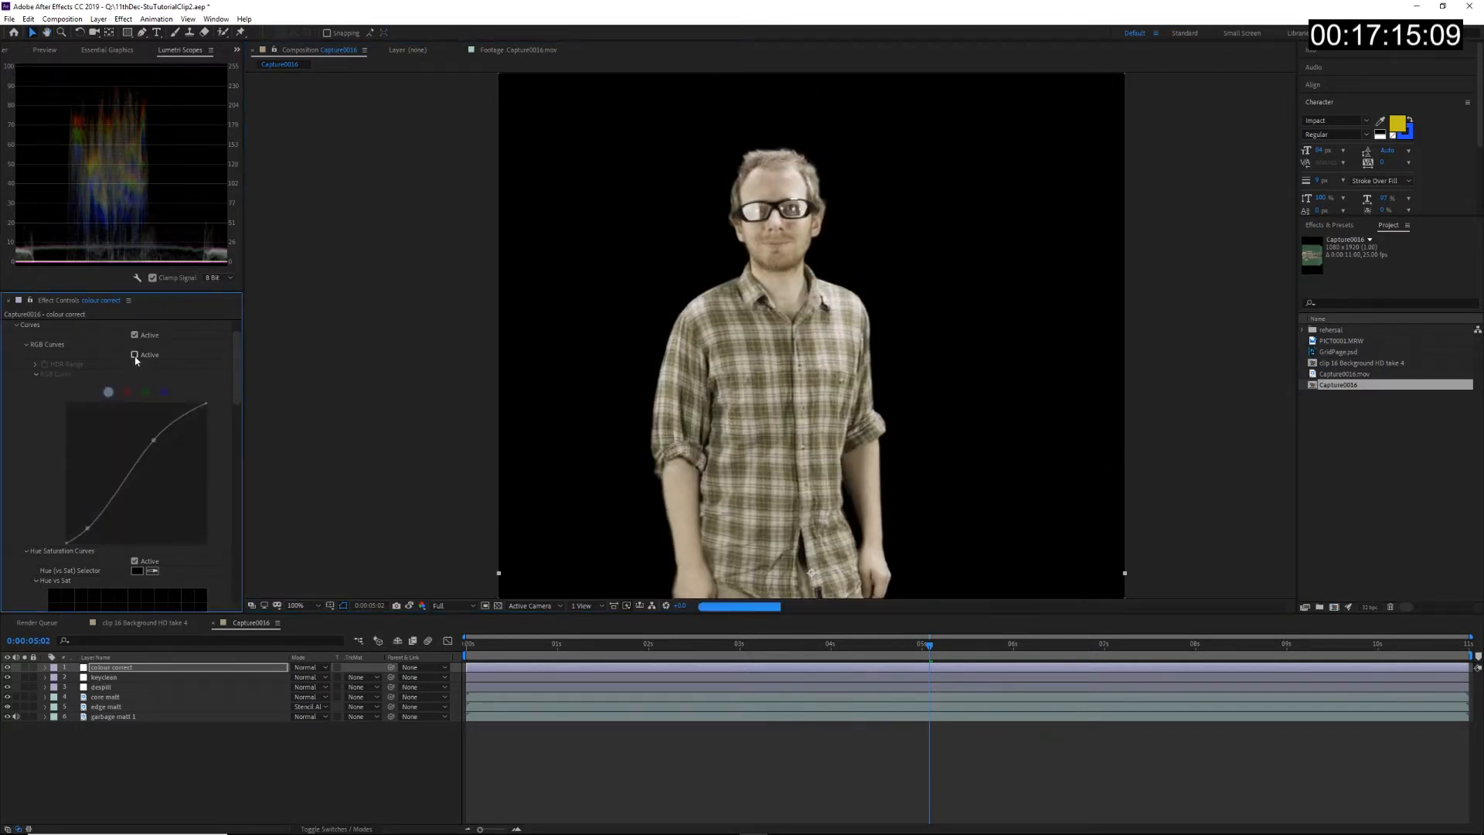
click(136, 356)
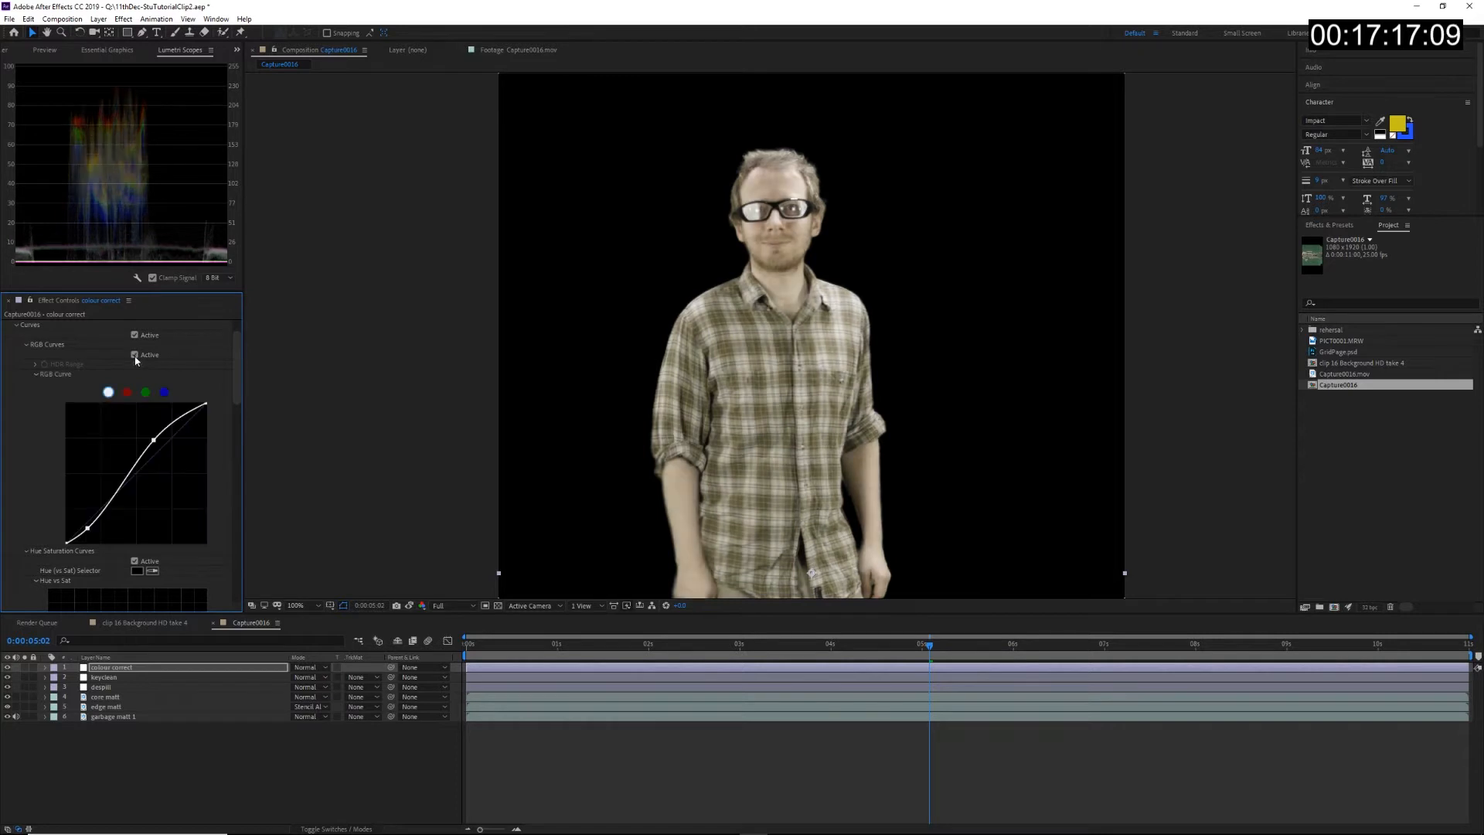
click(136, 356)
click(136, 356)
Step: Lower the upper midtone point of the RGB curve slightly, collapse the Lumetri Color effect and deselect the layer
scroll(43, 495, down, 2)
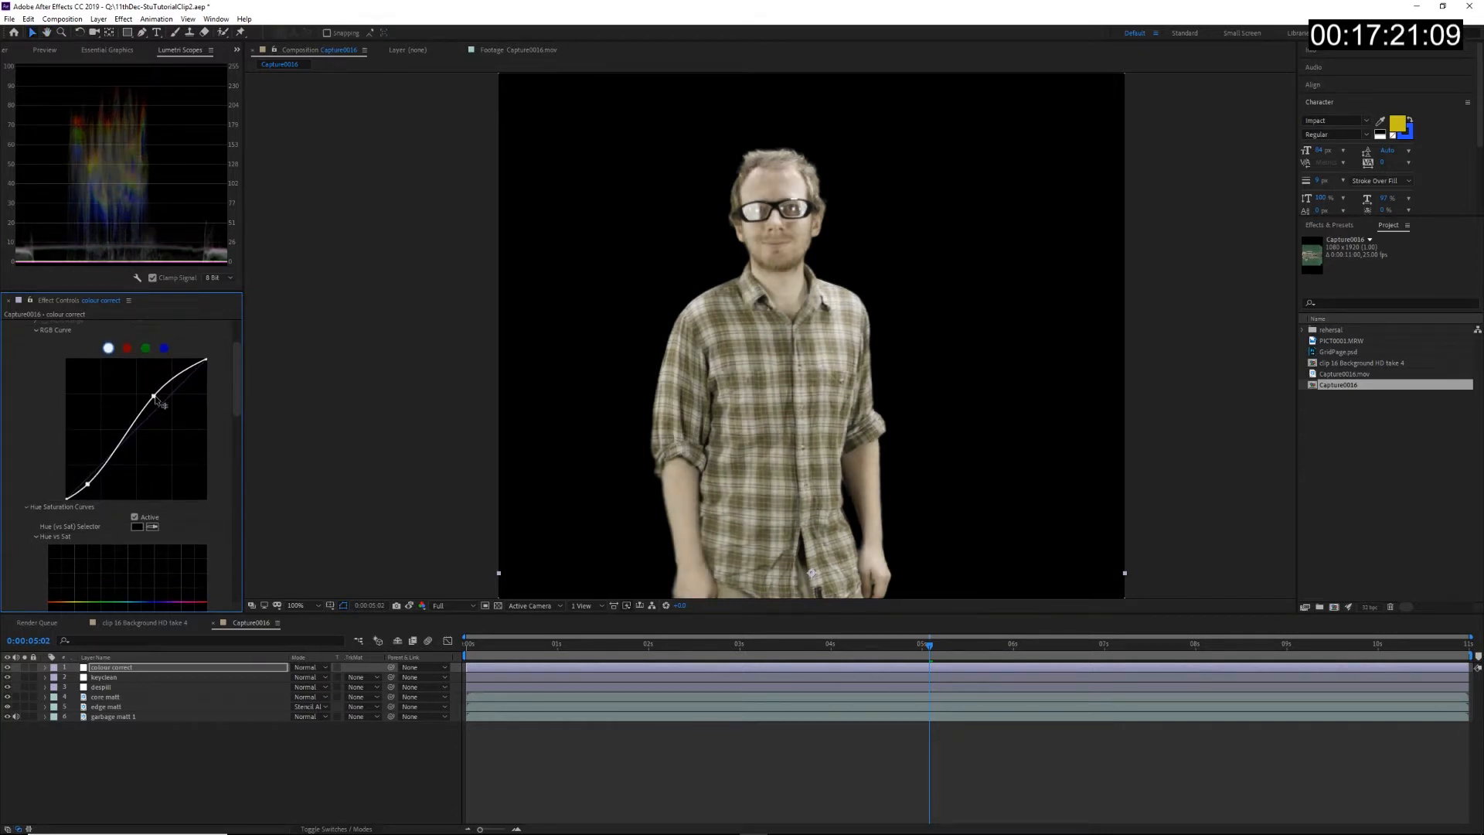
drag(153, 398, 150, 408)
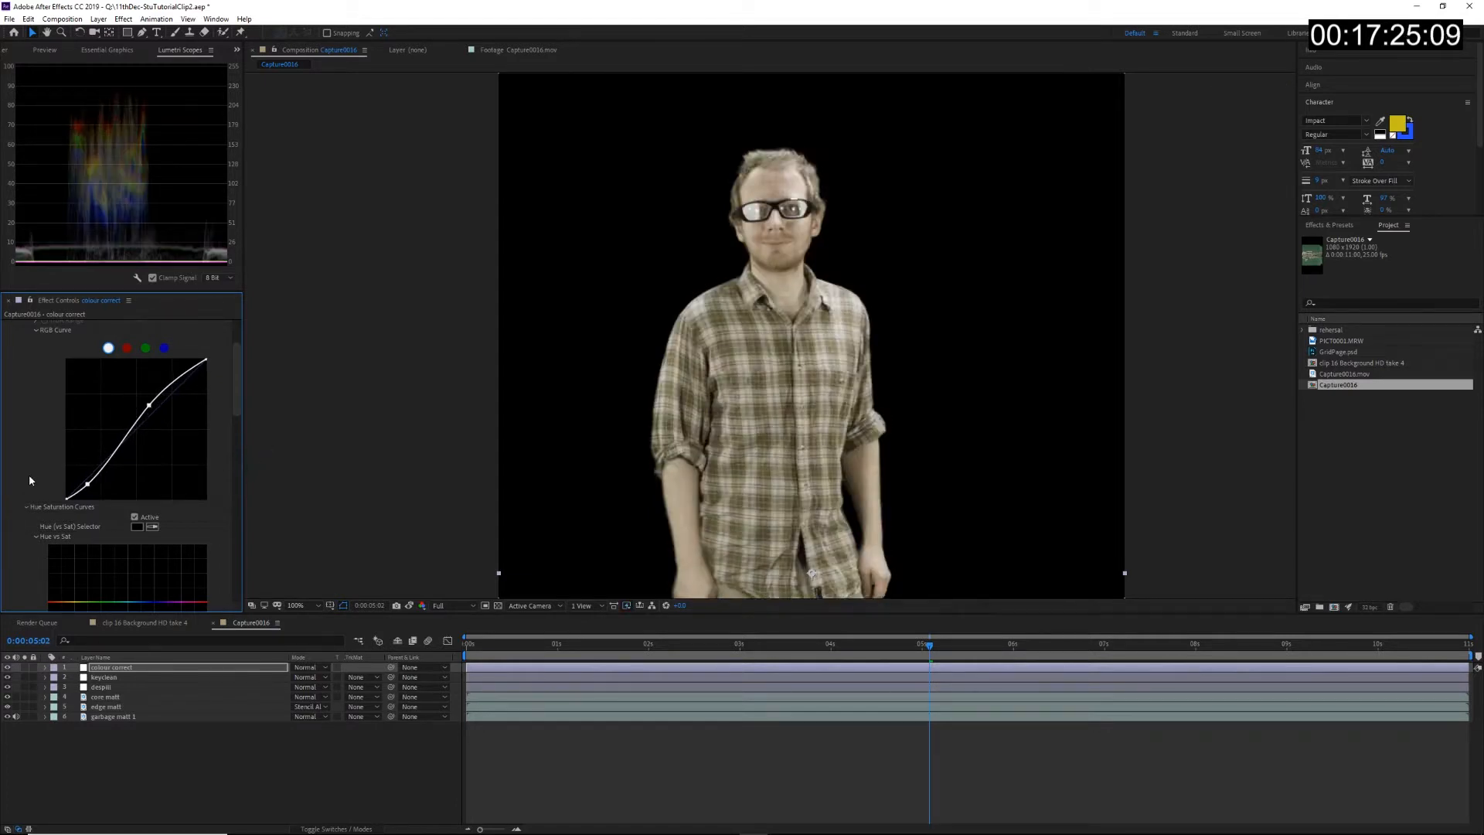
scroll(29, 474, down, 15)
scroll(21, 476, up, 10)
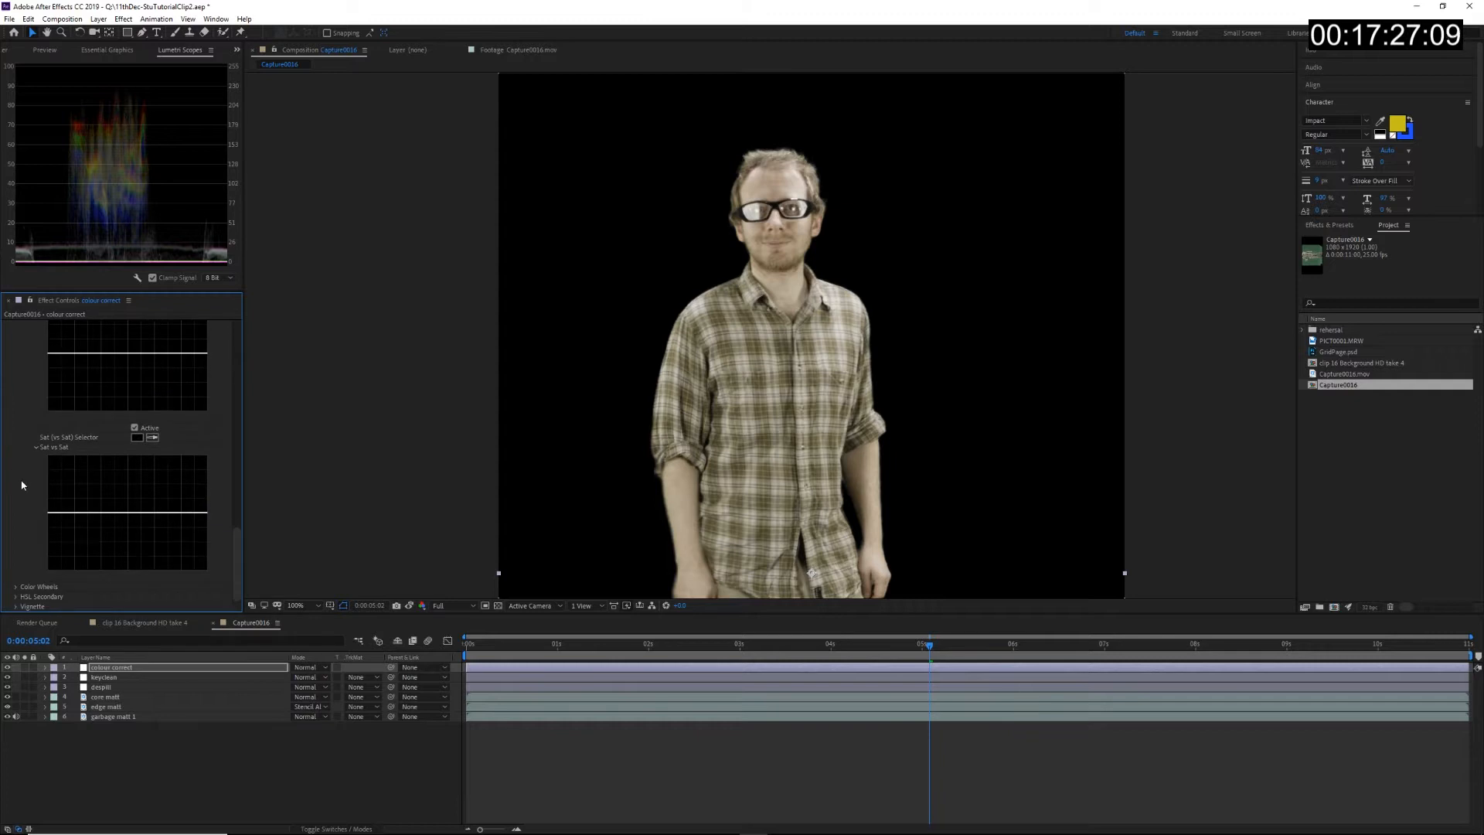
scroll(16, 498, up, 3)
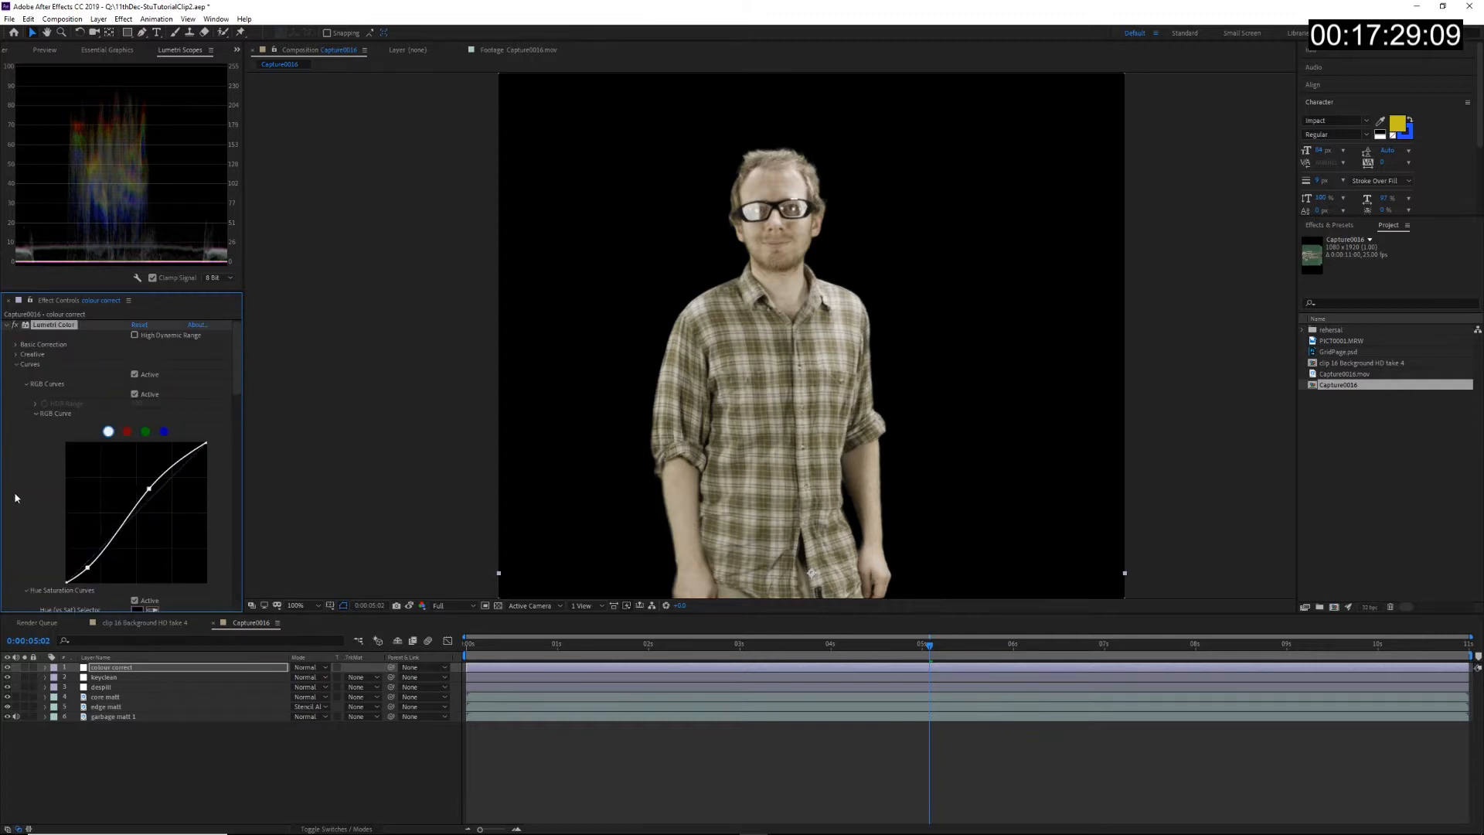
click(8, 329)
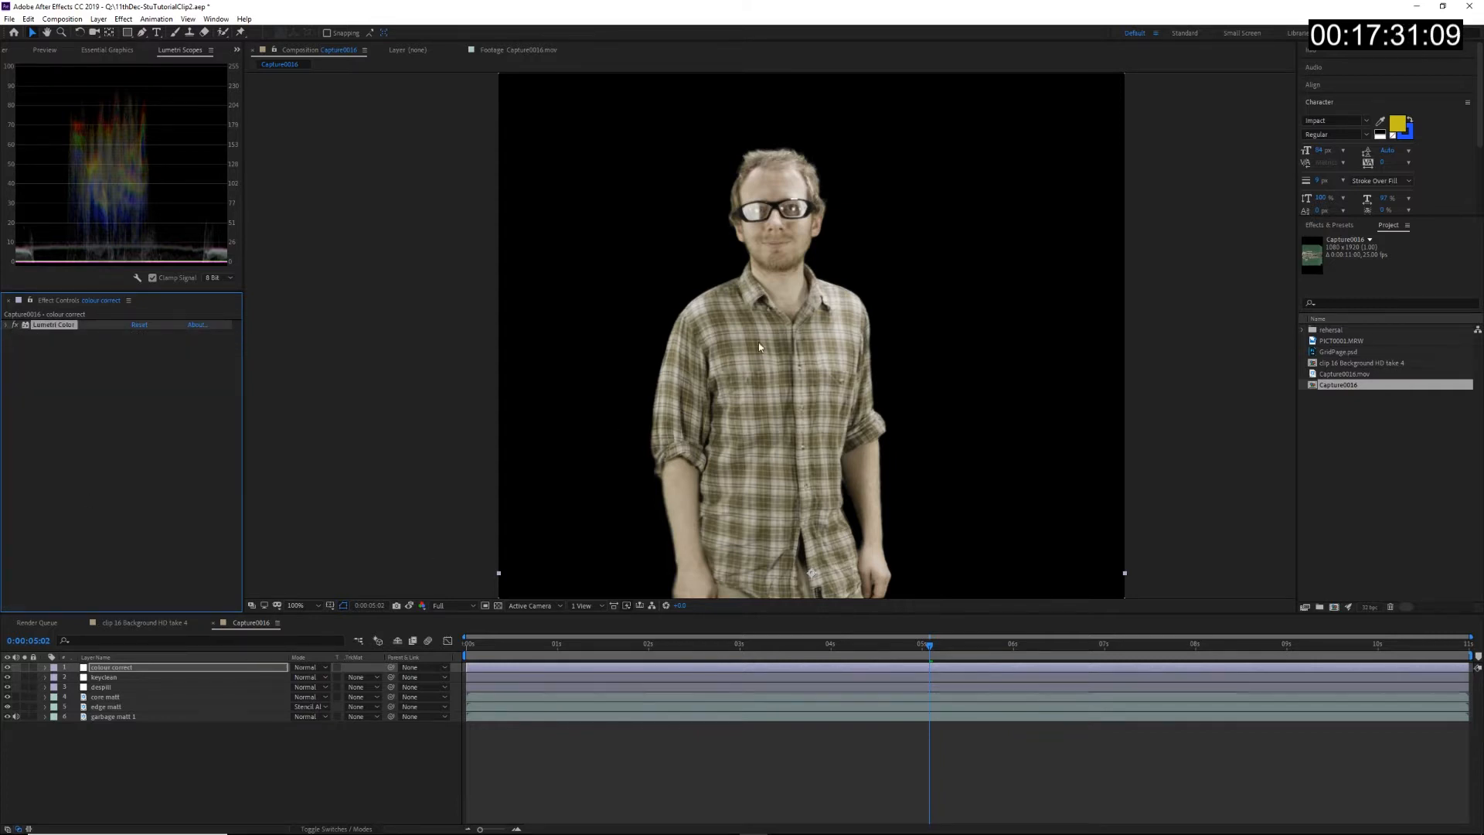
click(337, 768)
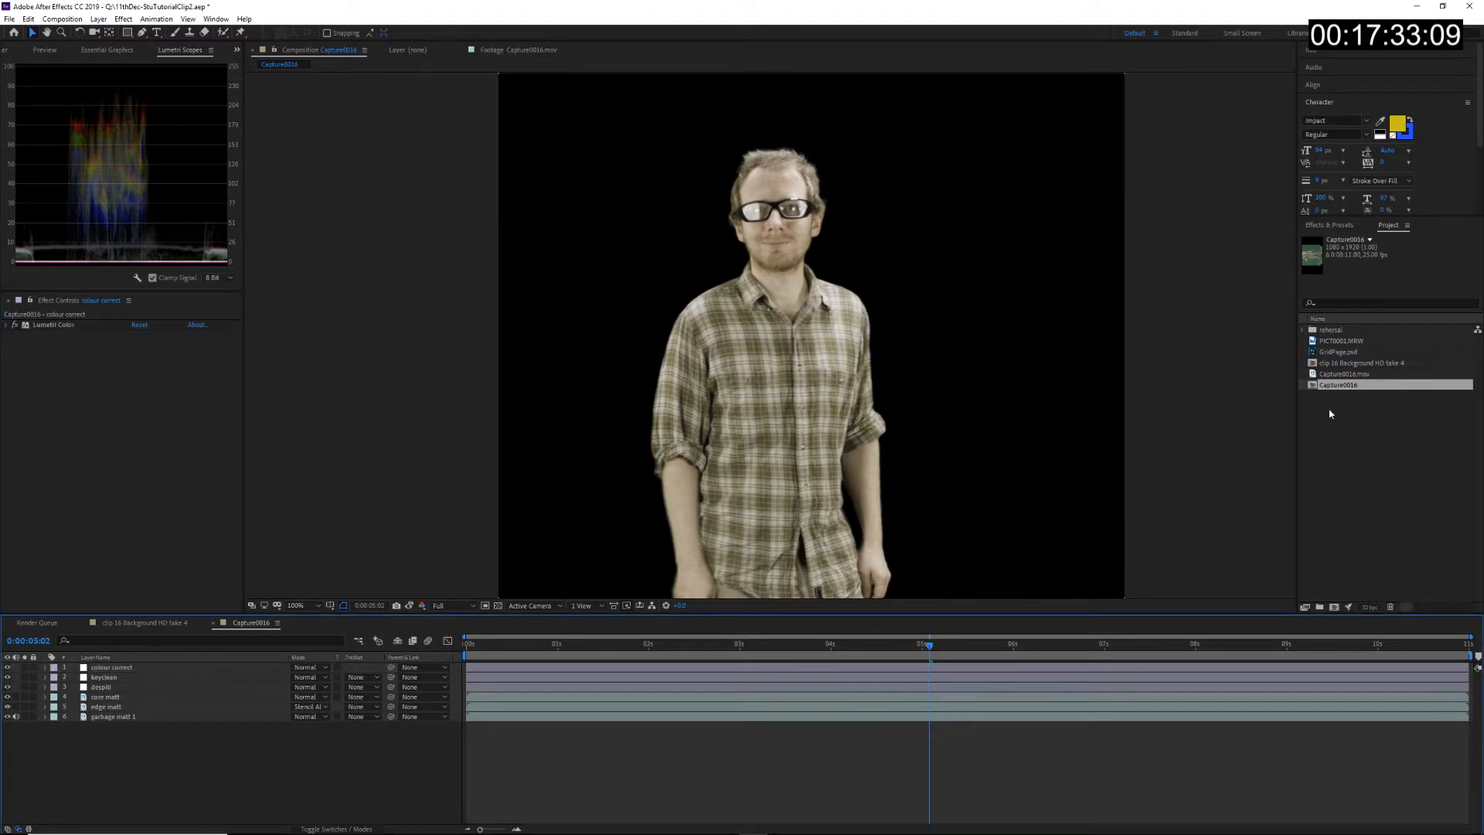
Step: Open the clip 16 Background HD take 4 composition and compare it at 0:00:03:22 with the Purple Solid layer hidden and shown
double_click(1316, 364)
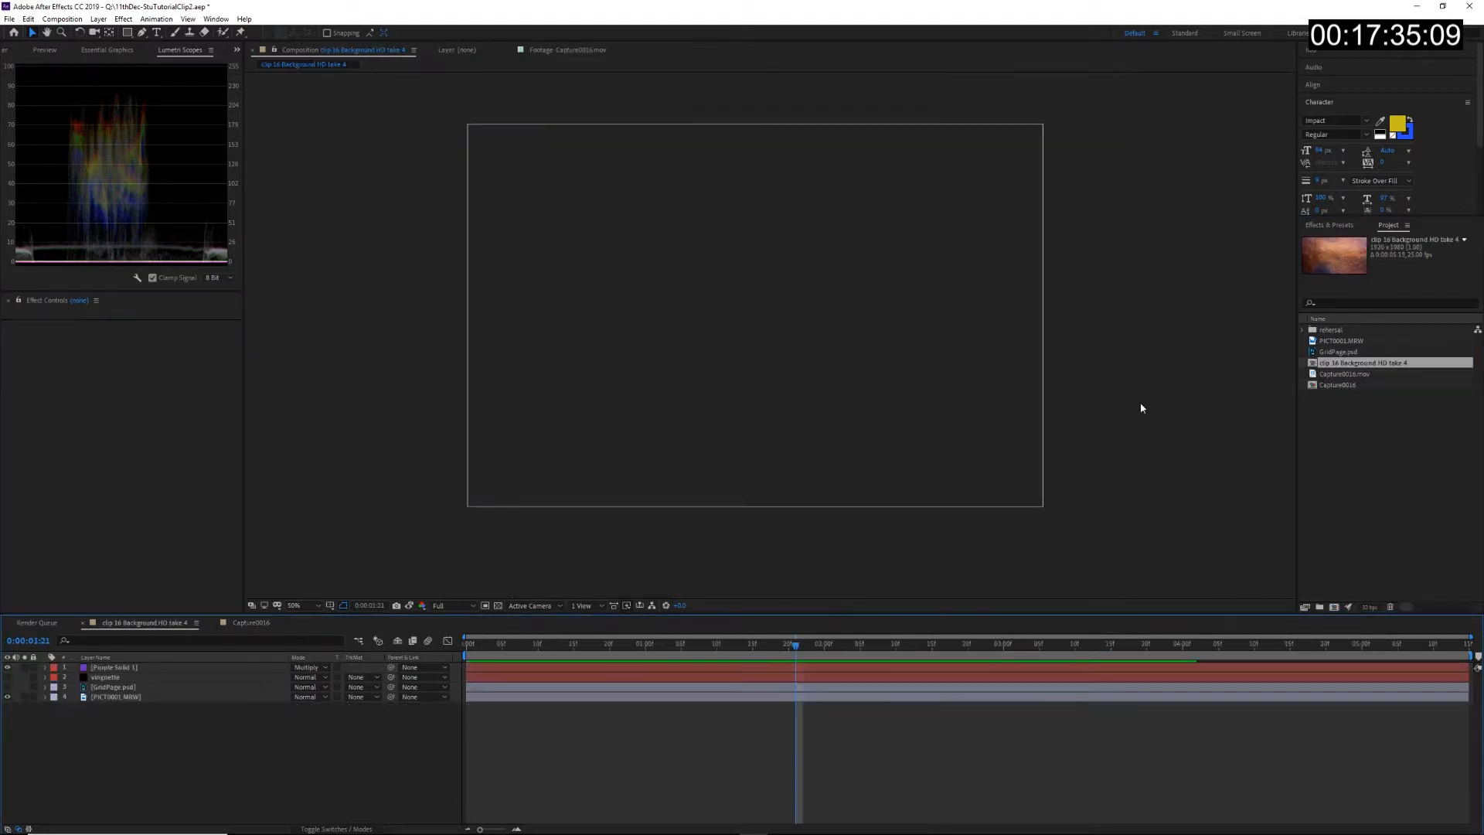
drag(885, 651, 1165, 653)
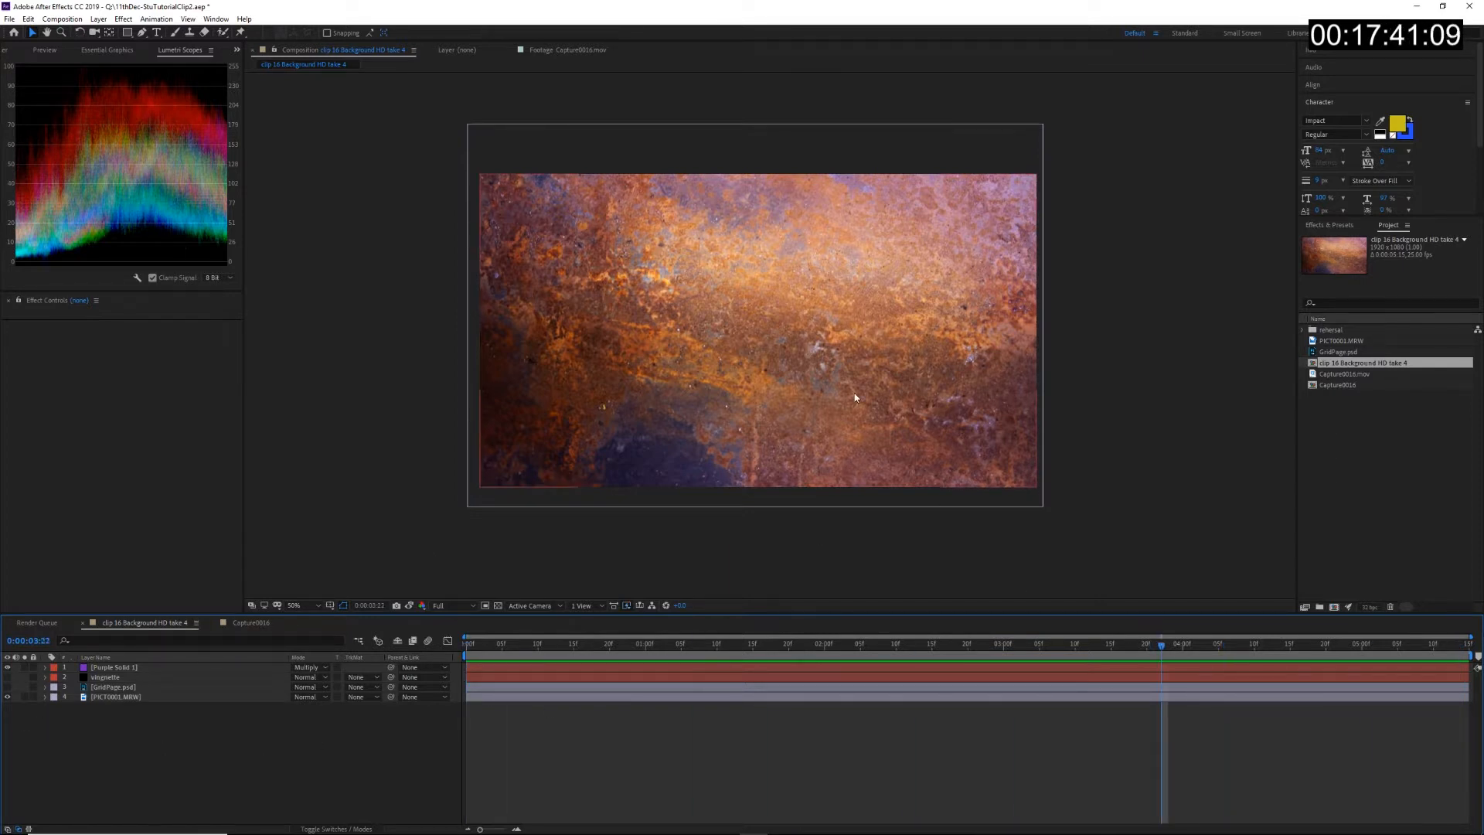
click(6, 673)
click(6, 672)
click(7, 672)
click(6, 673)
Step: Add the Capture0016 composition to the background composition as the topmost layer
click(1405, 528)
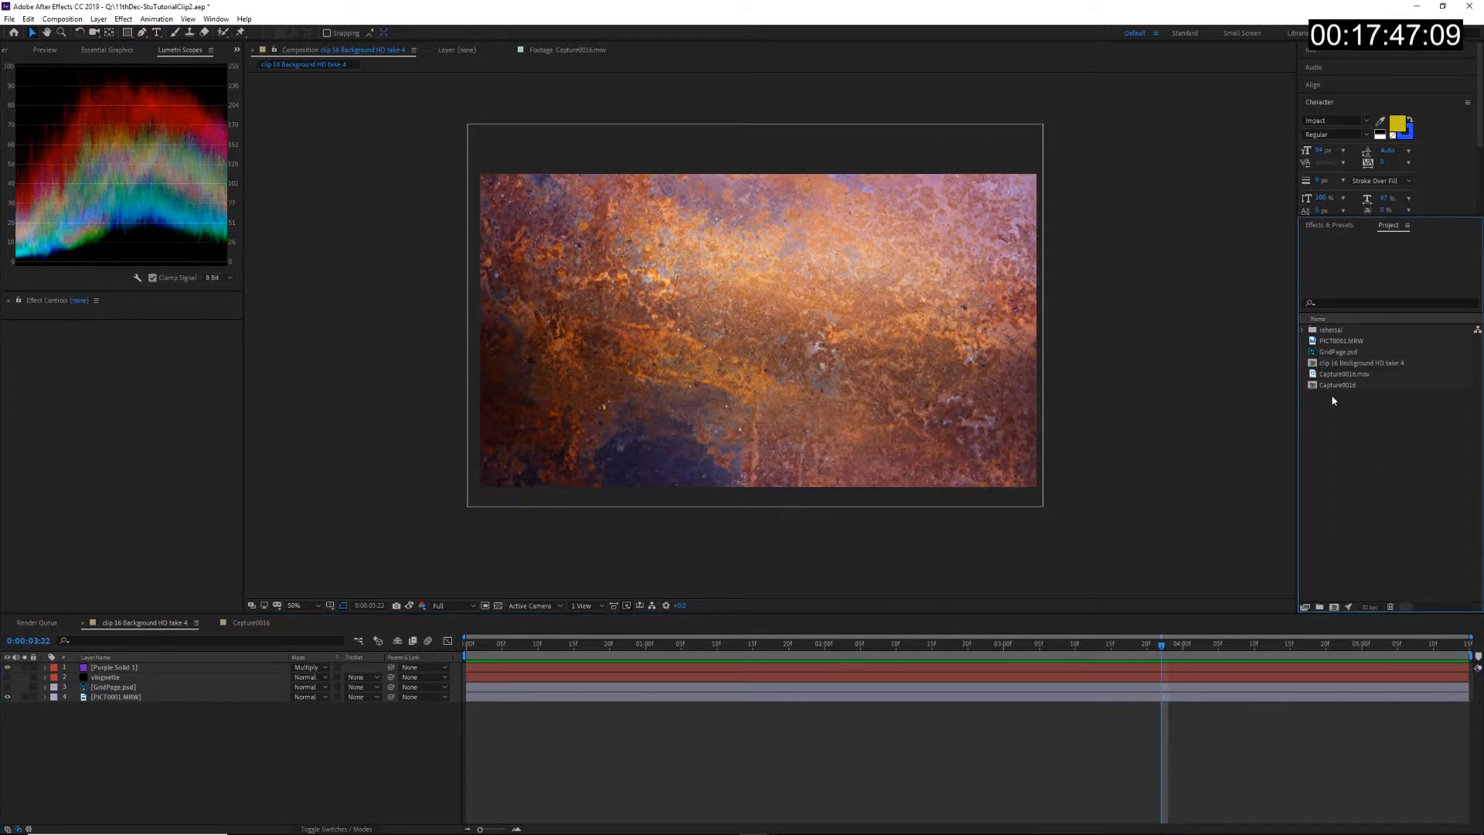
click(171, 784)
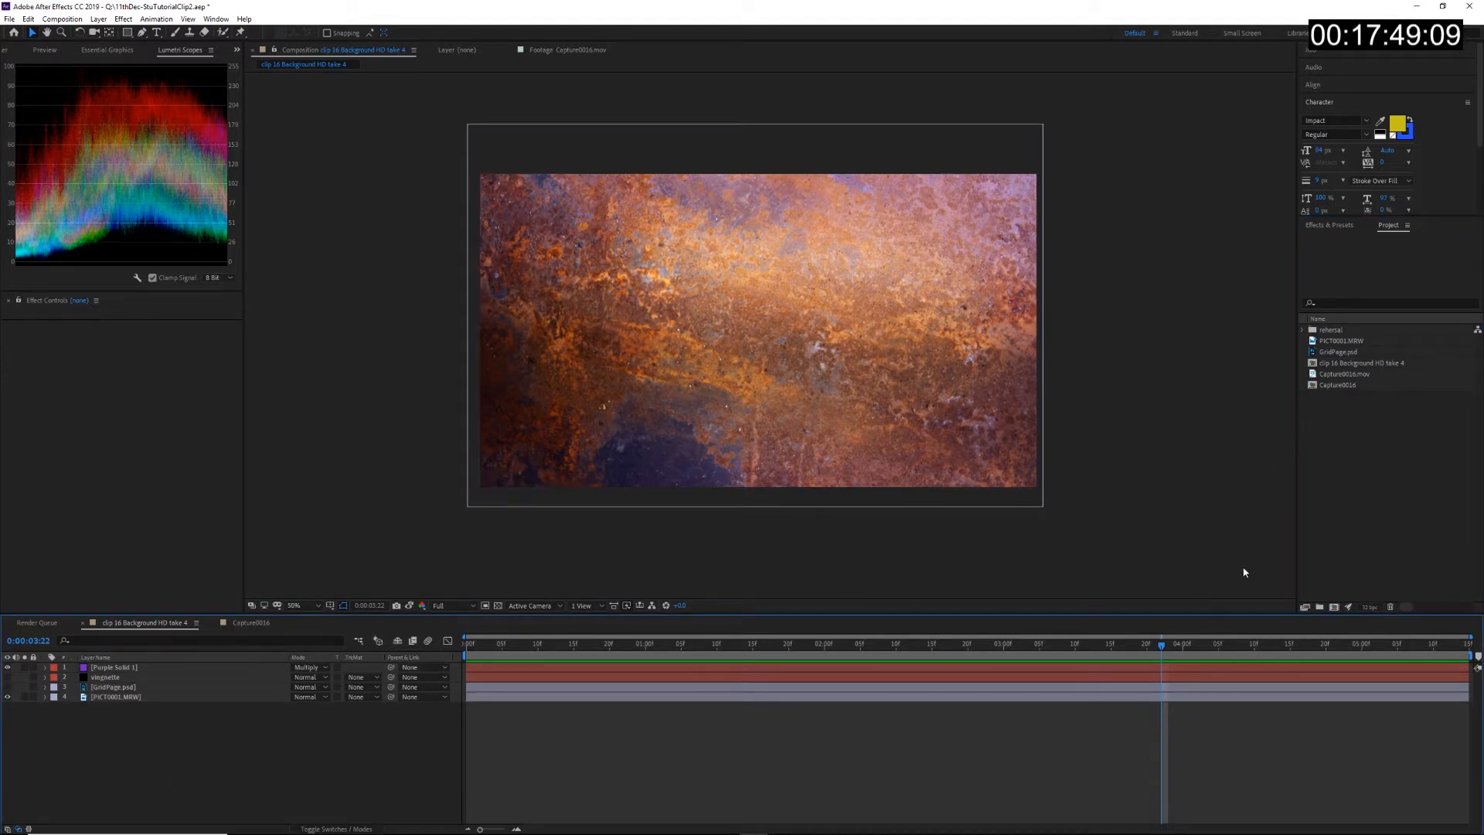
click(1332, 386)
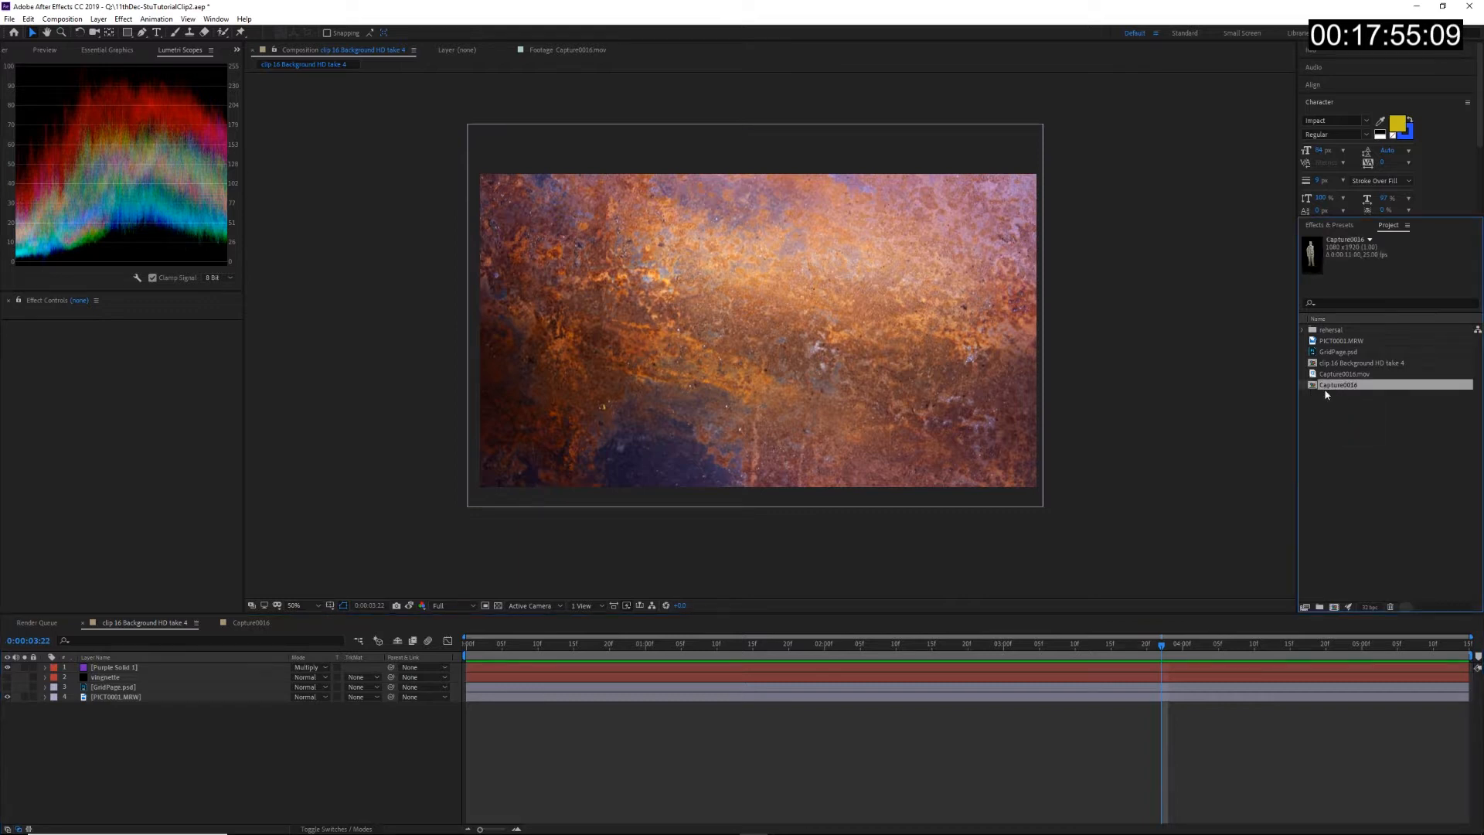
drag(1339, 387, 113, 662)
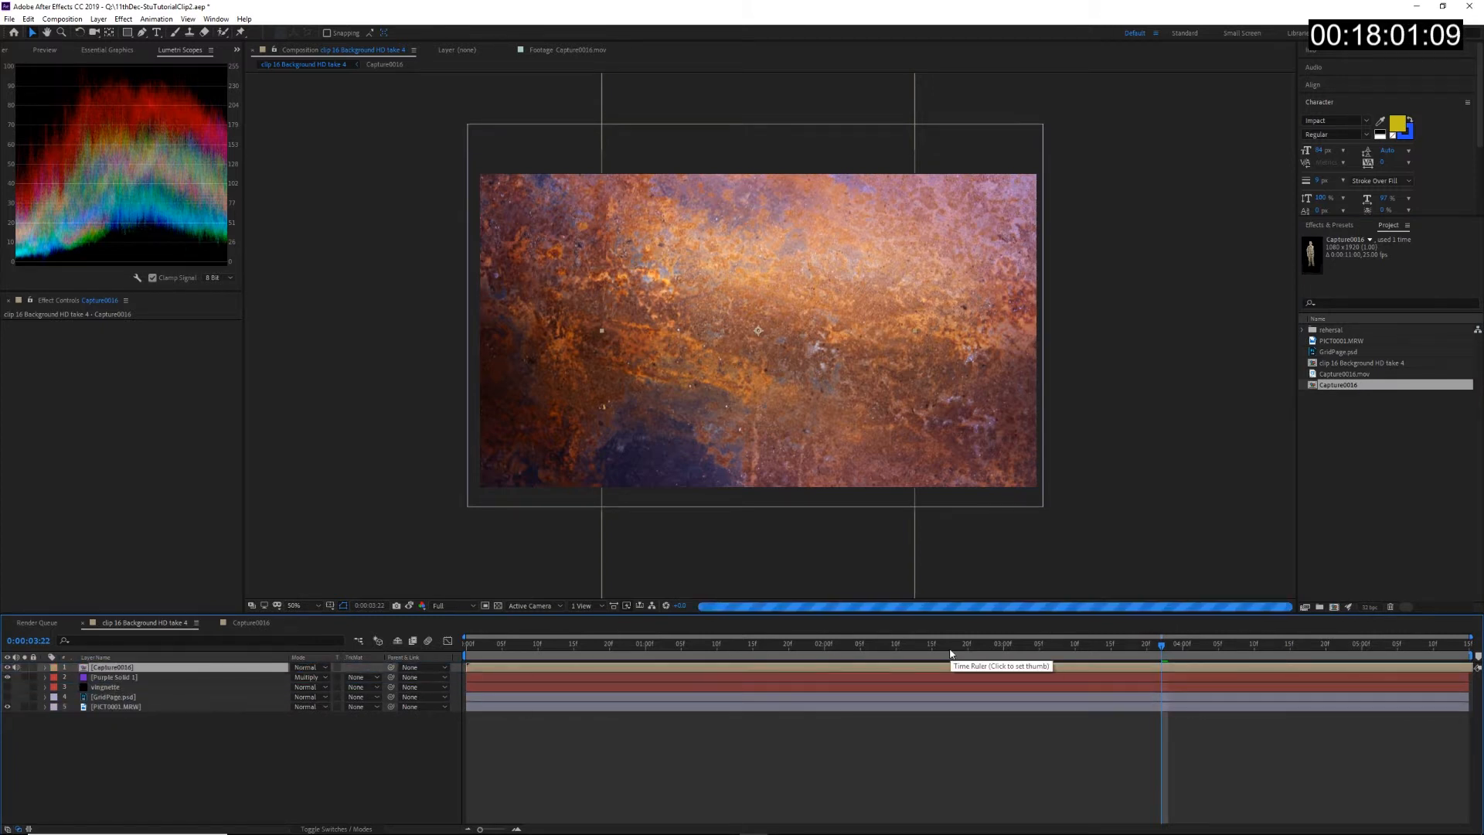
Step: Open the Capture0016 composition and examine the original footage of its core matt layer over the first three seconds
double_click(1316, 388)
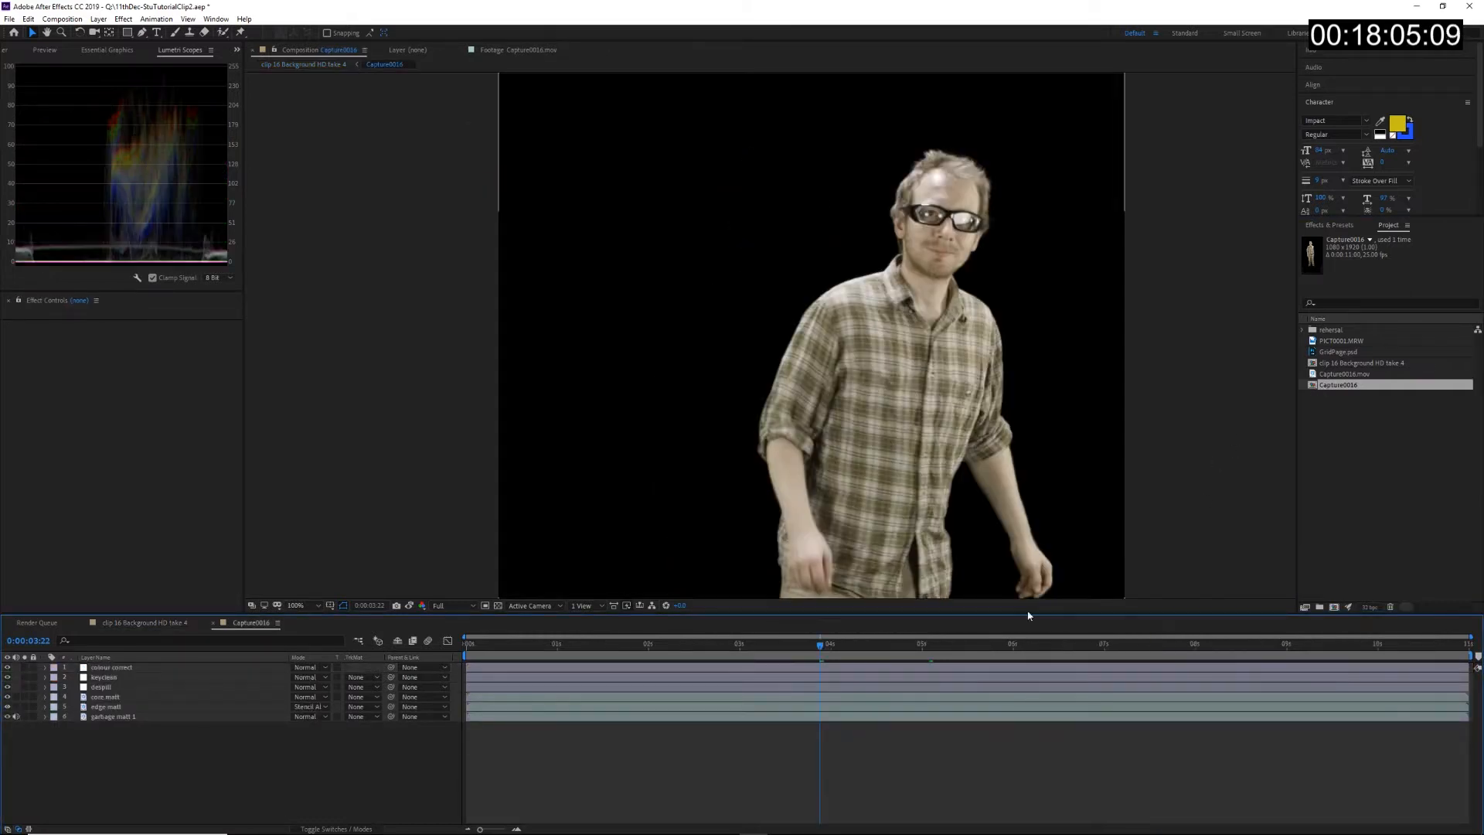
drag(503, 645, 586, 703)
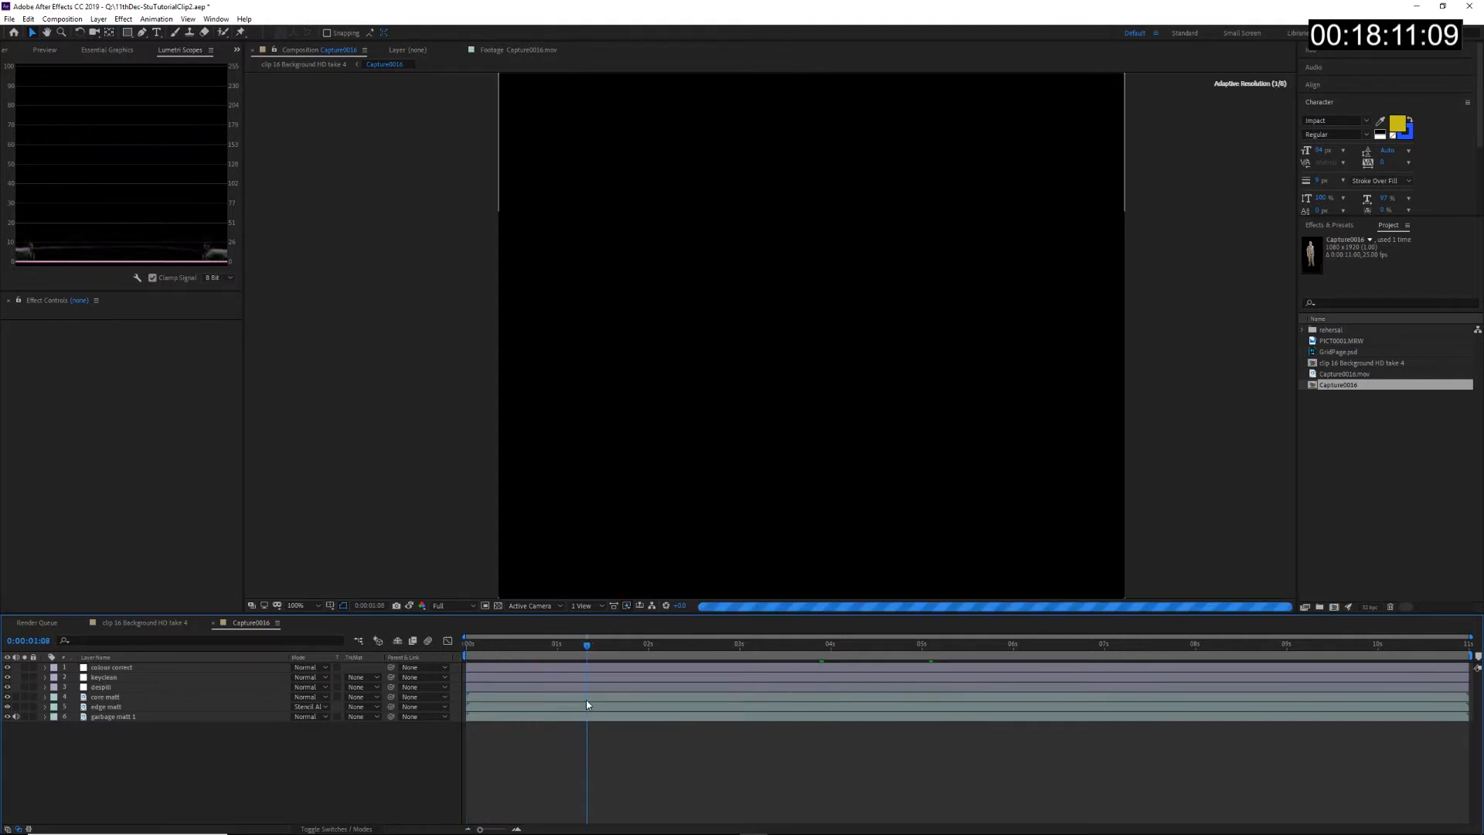
double_click(595, 699)
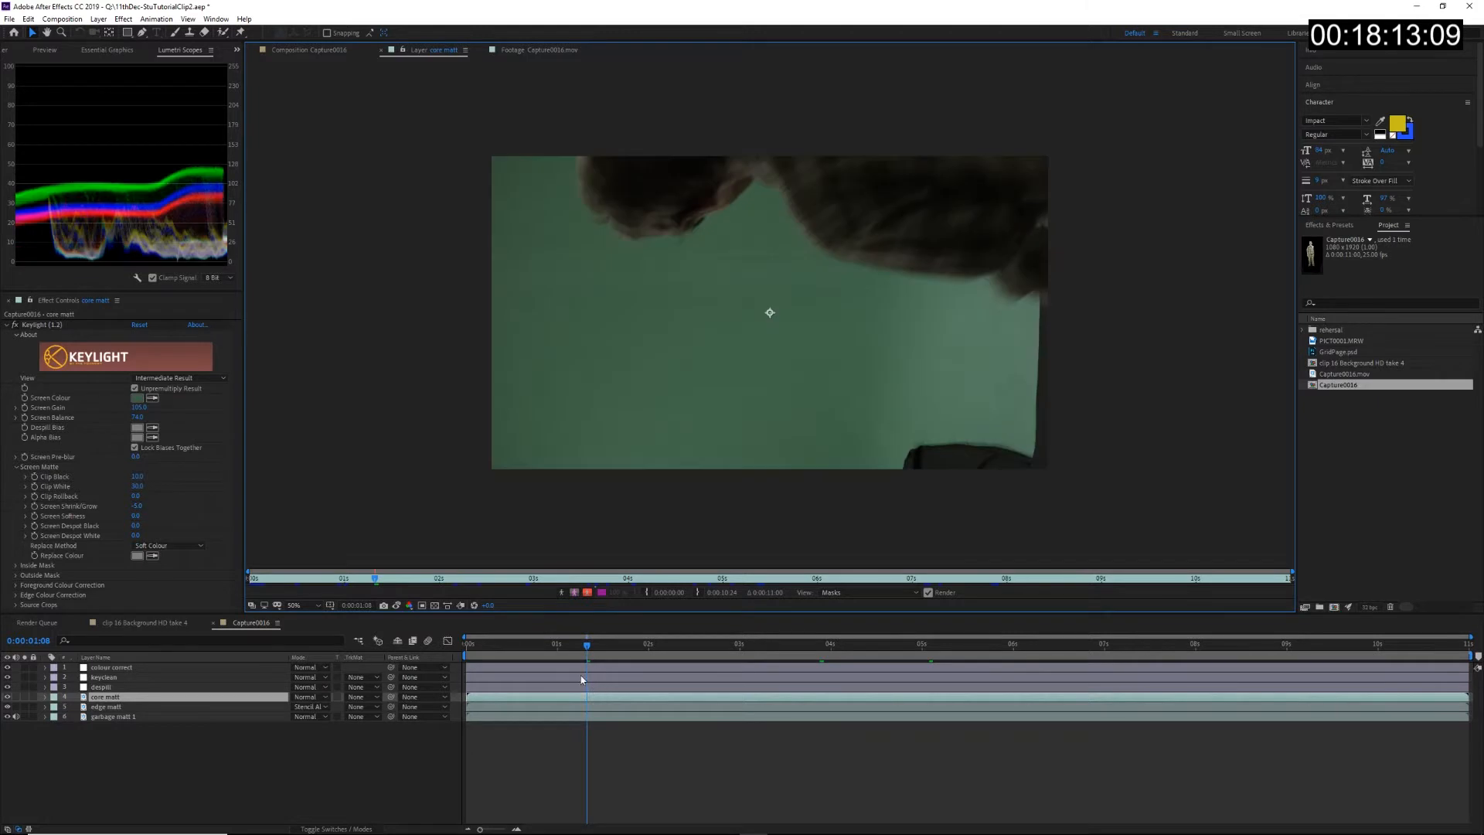
drag(375, 578, 532, 572)
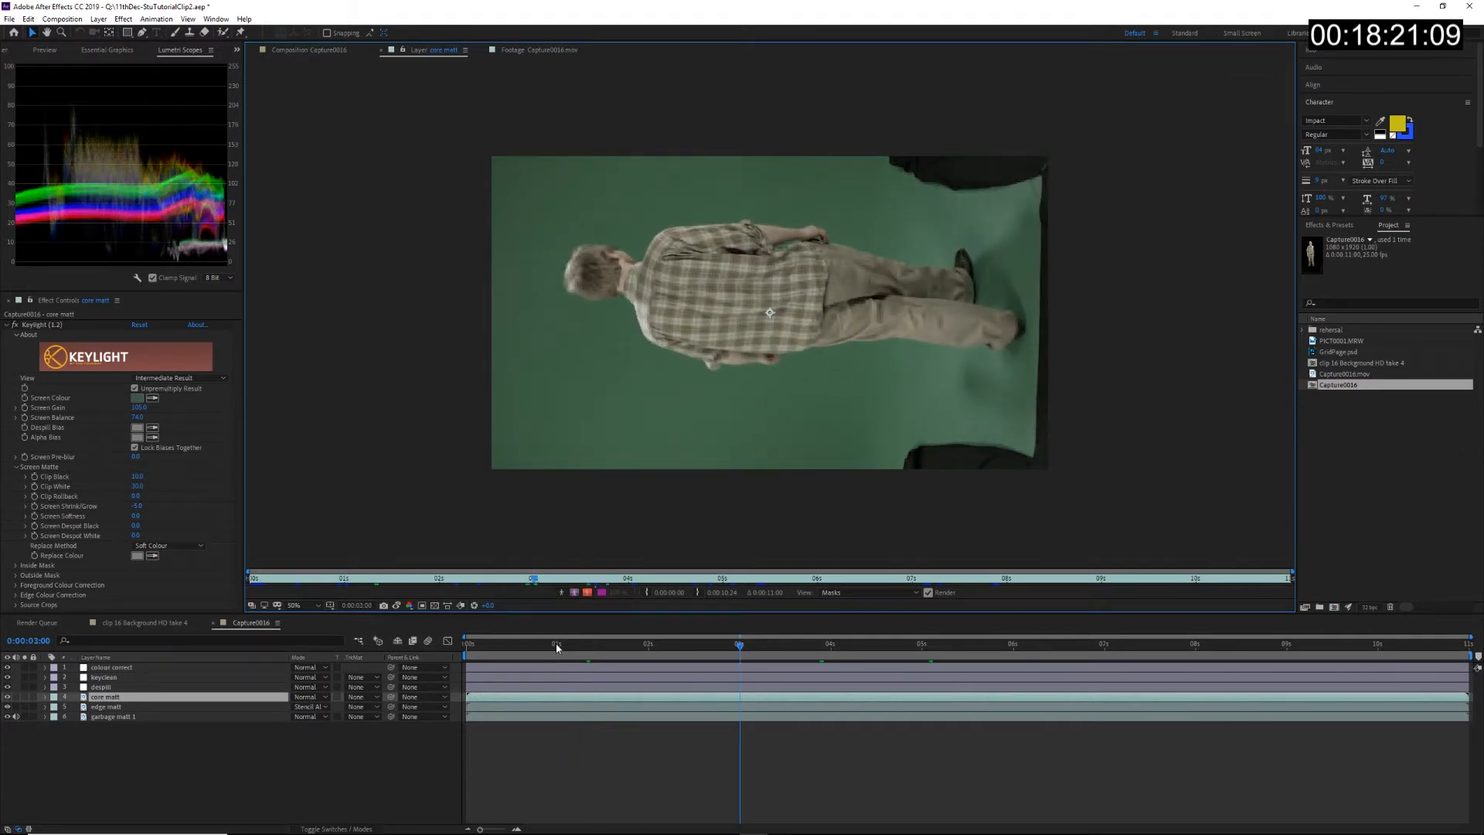
key(Home)
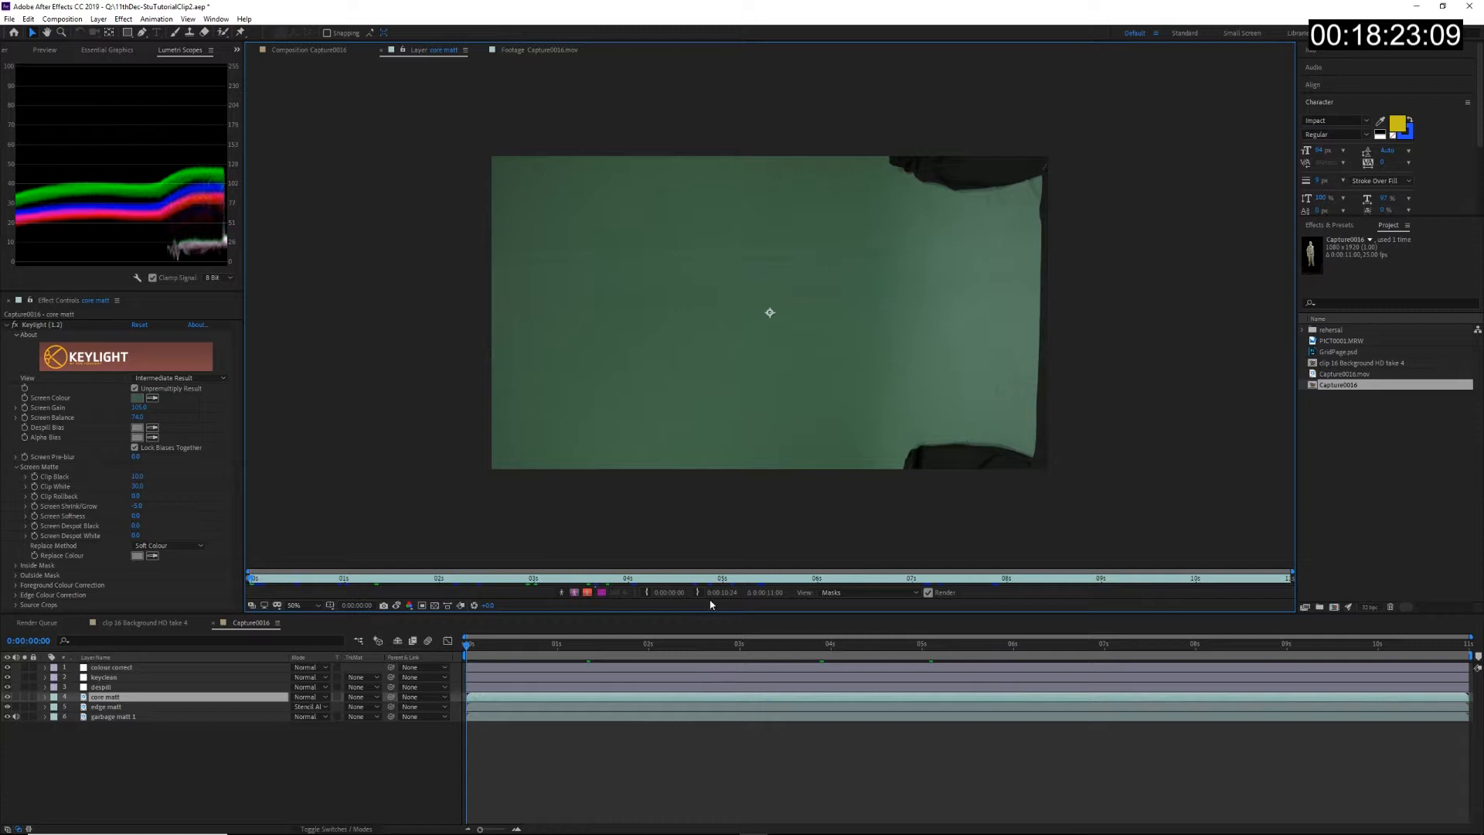
Step: Try to set the core matt layer's in point at 0:00:02:17, and undo the trim
drag(774, 651, 712, 646)
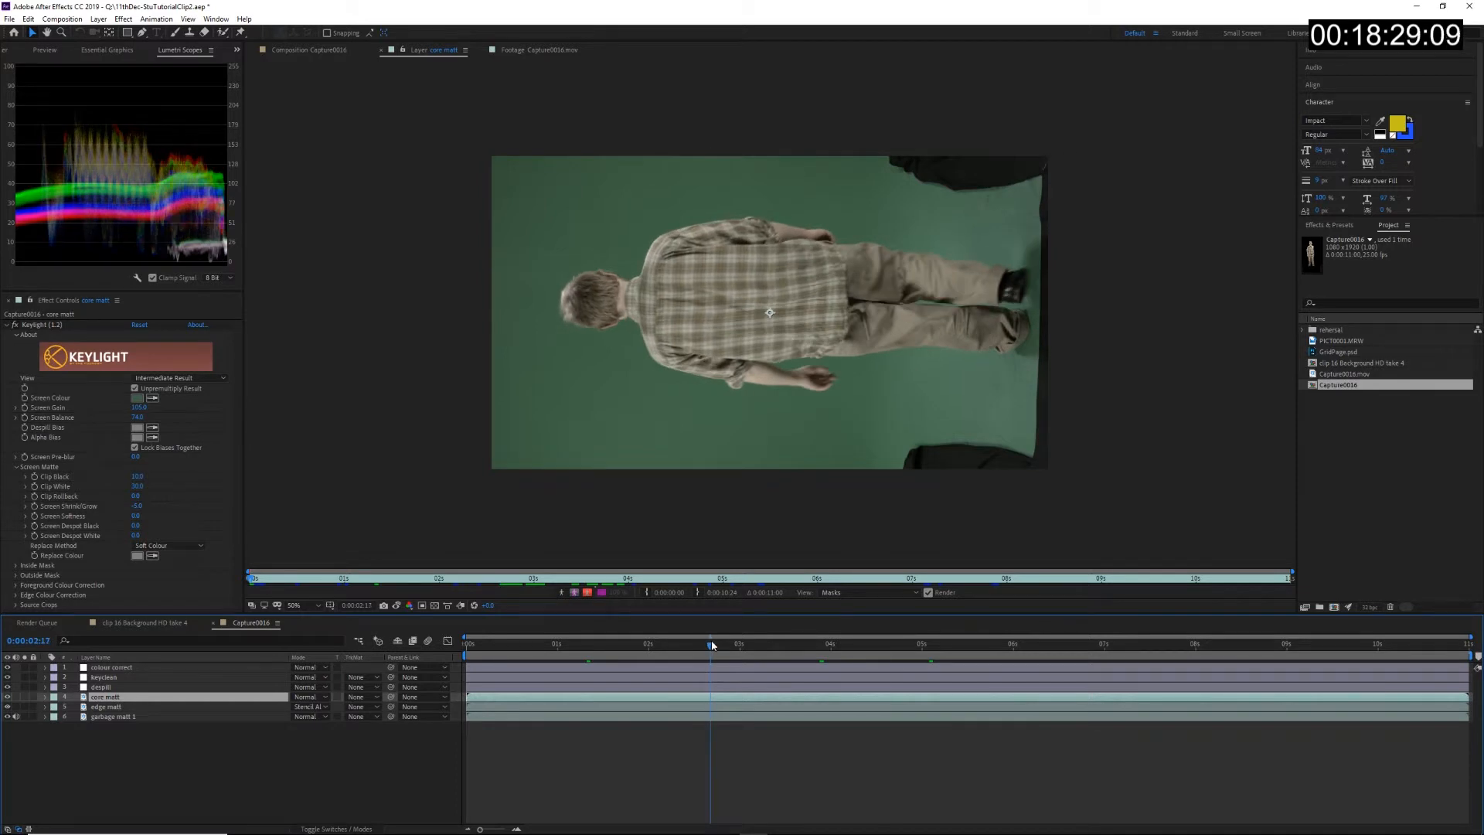
click(646, 592)
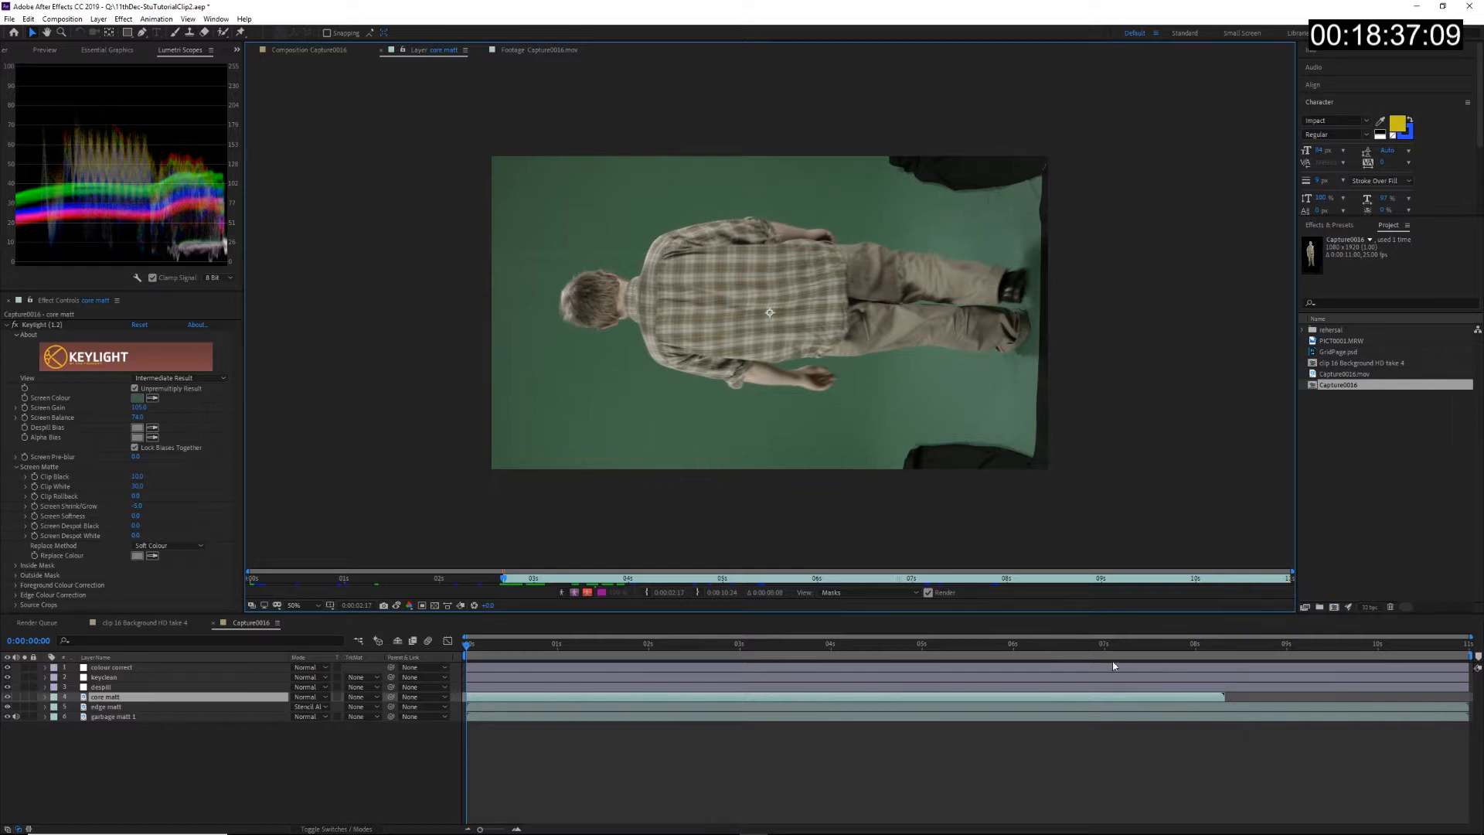
key(ctrl+z)
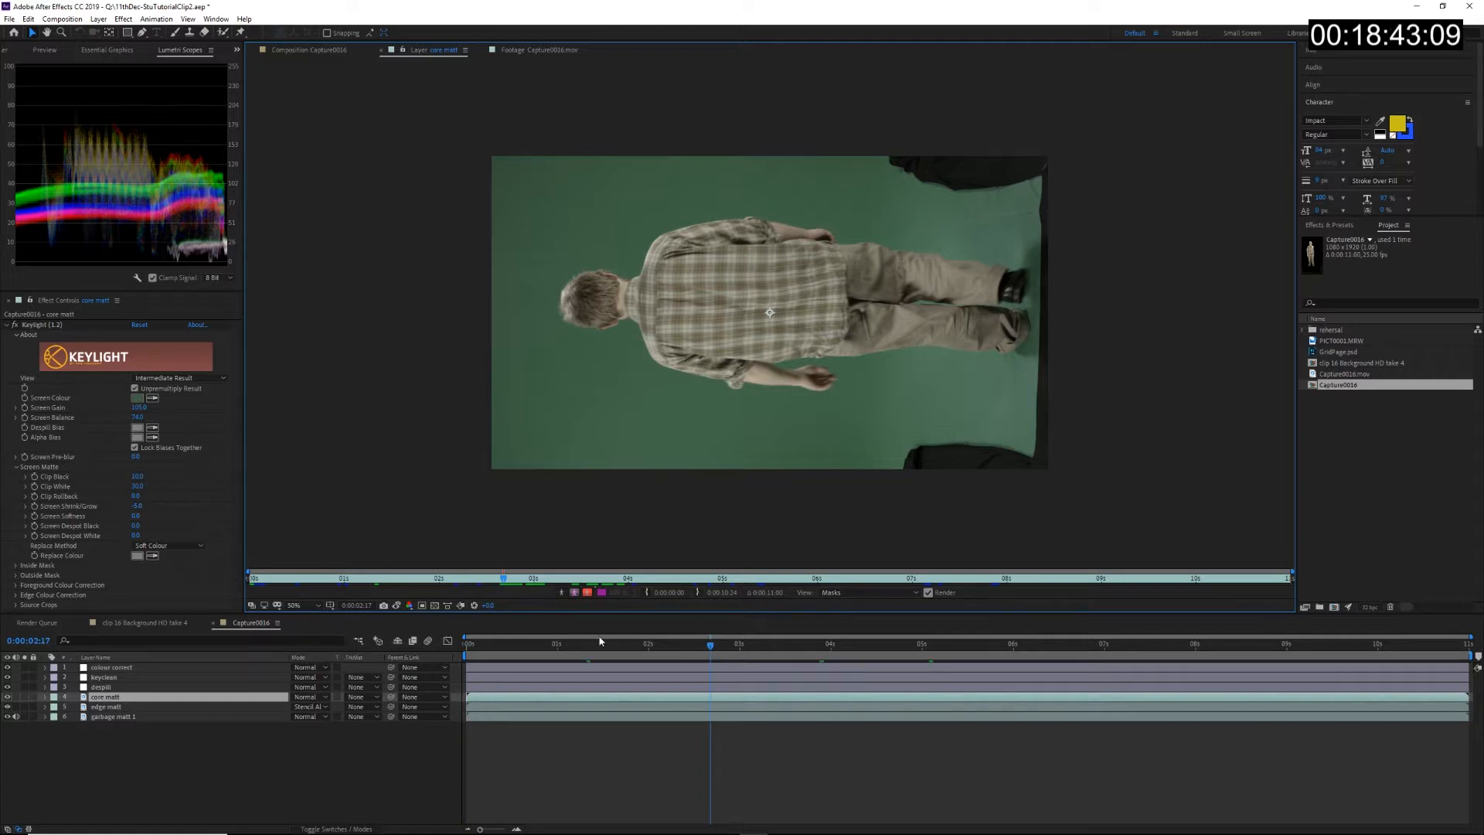
Step: Set the Capture0016 work area from 0:00:02:21 to 0:00:07:19 and trim the composition to it
key(space)
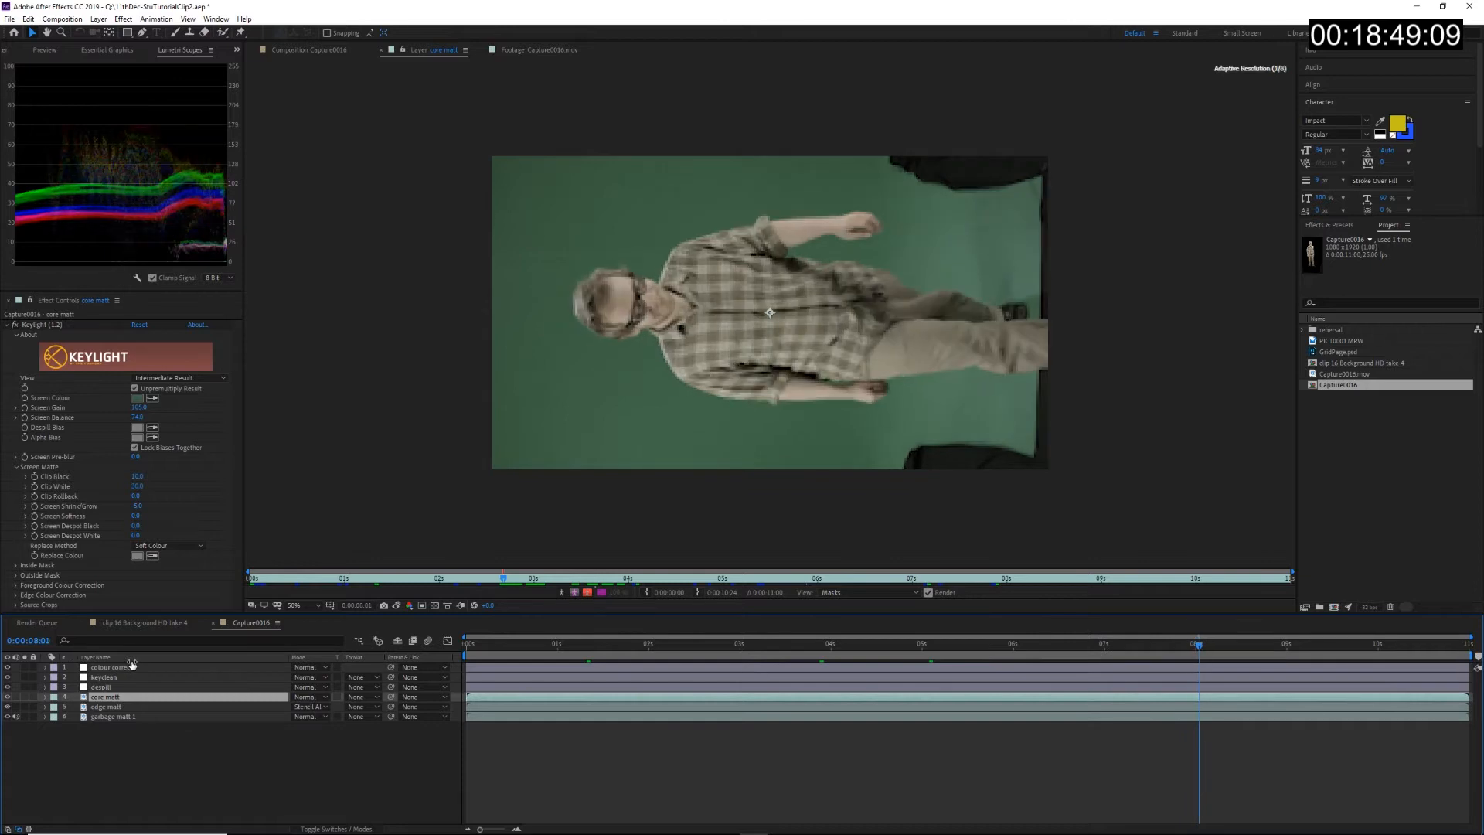
key(space)
key(n)
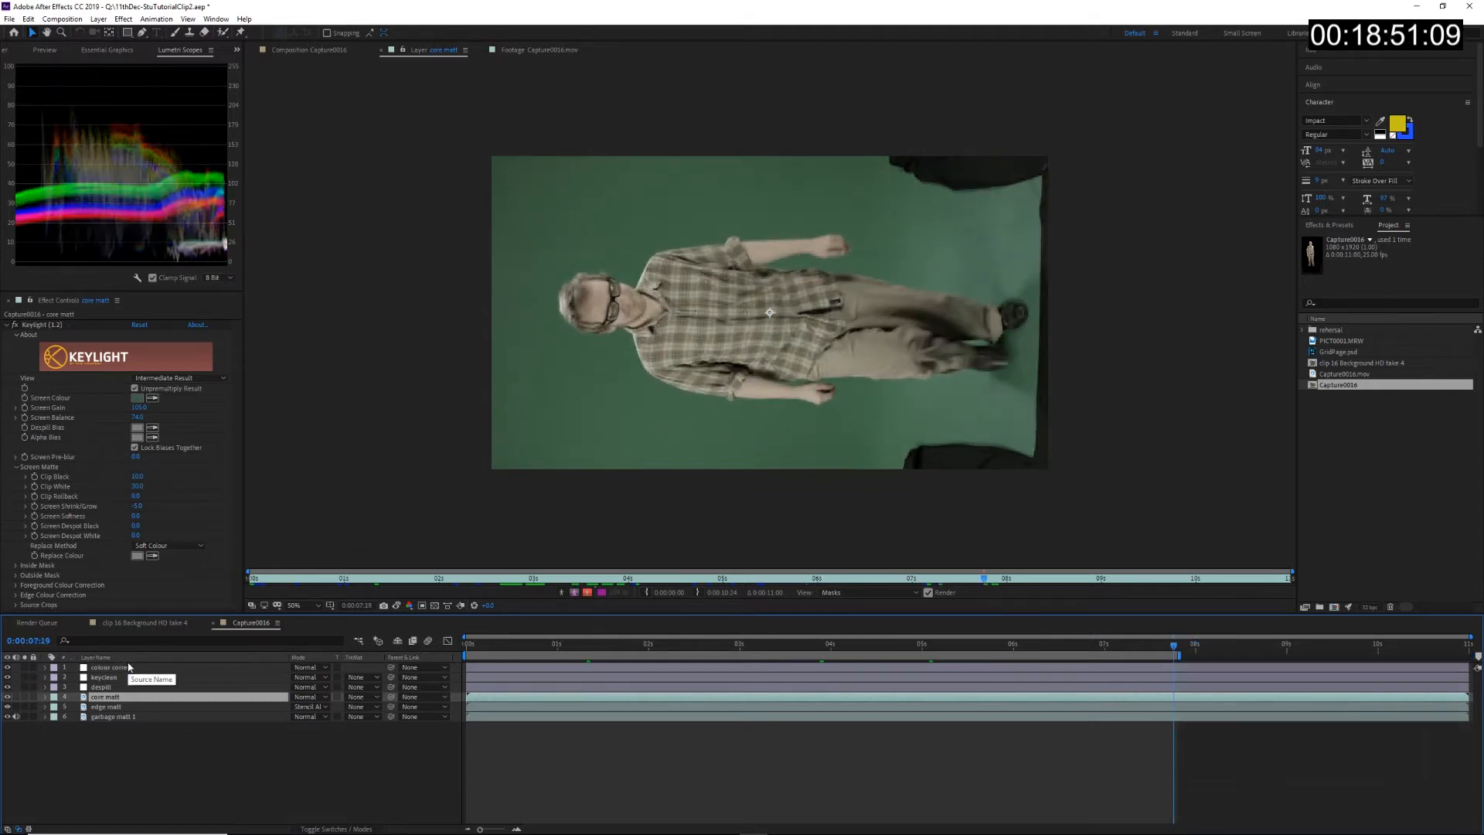
drag(589, 652, 724, 649)
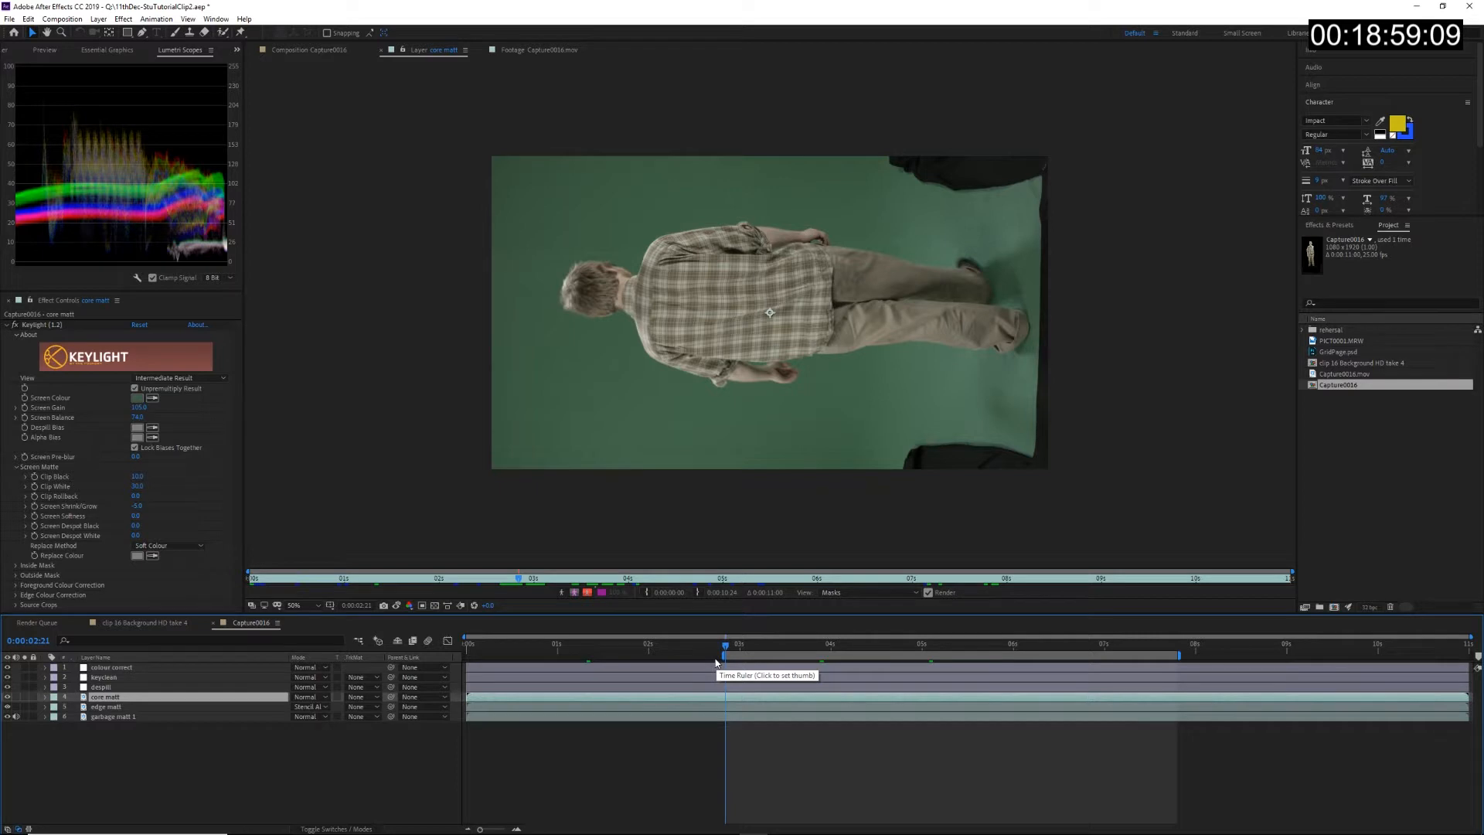
key(ctrl+shift+x)
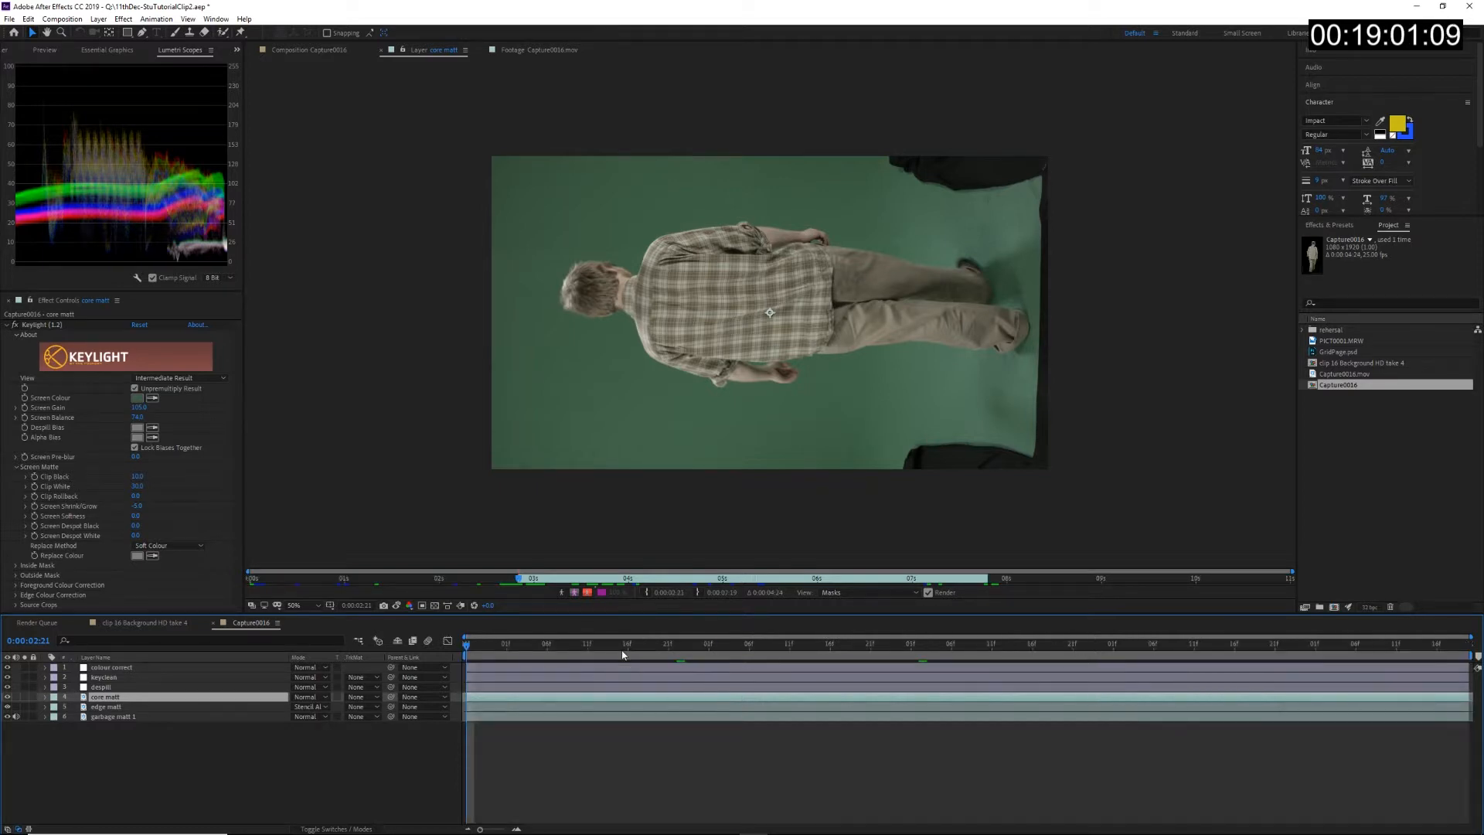
Step: Preview the trimmed Capture0016 clip and check it over the rusty texture in the background composition
key(space)
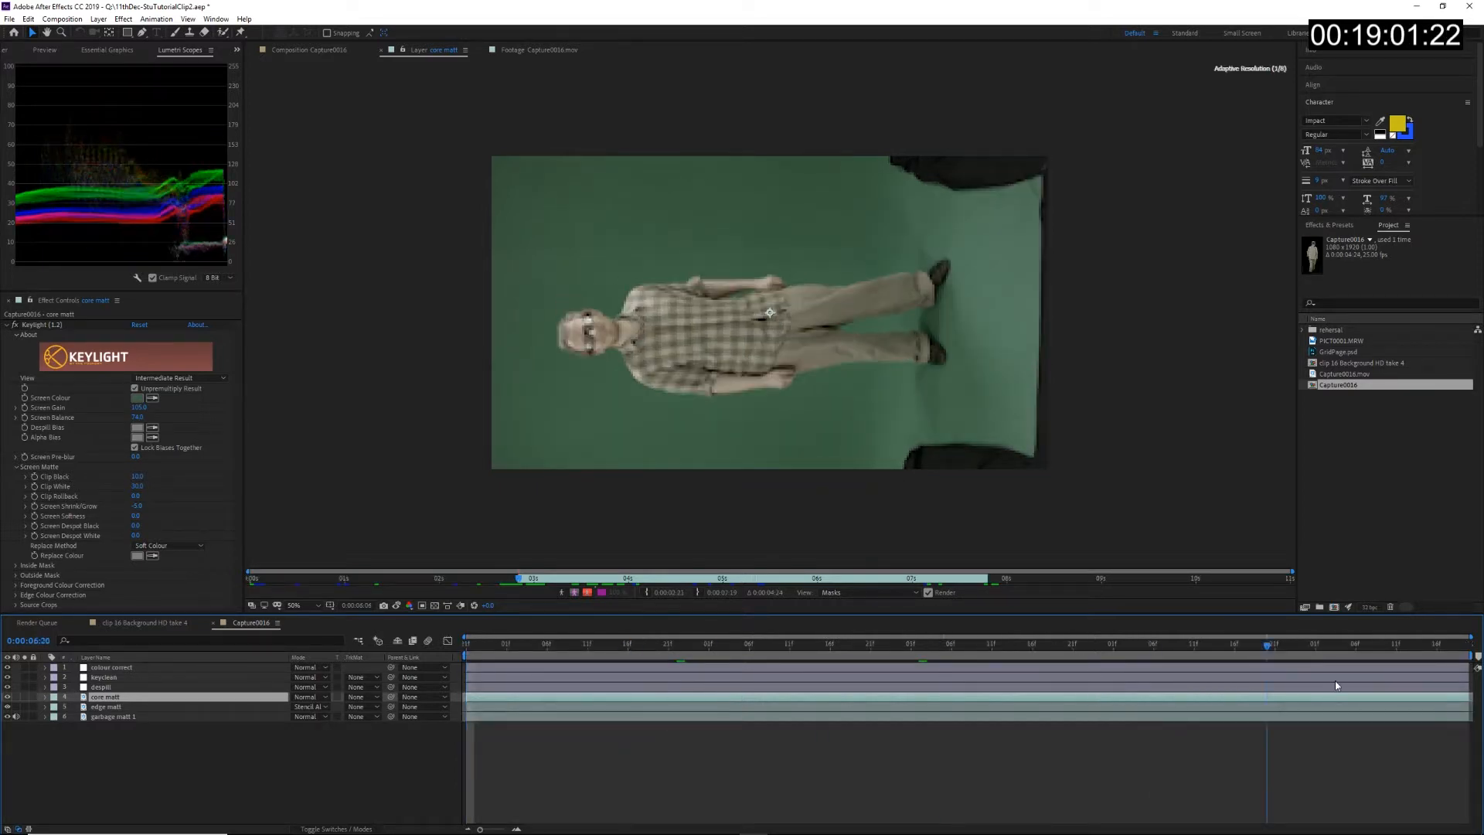
click(1375, 493)
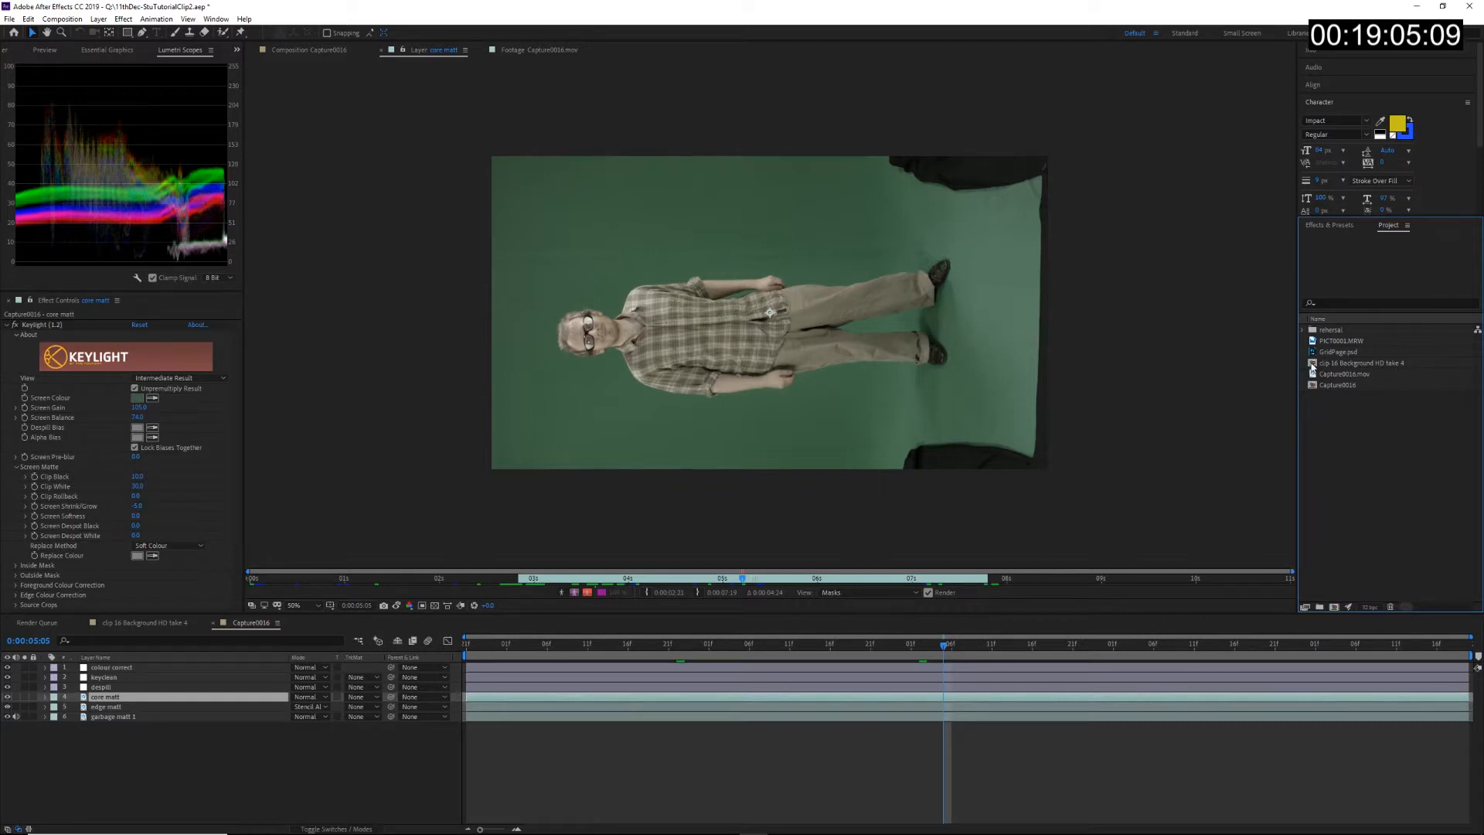
double_click(1314, 363)
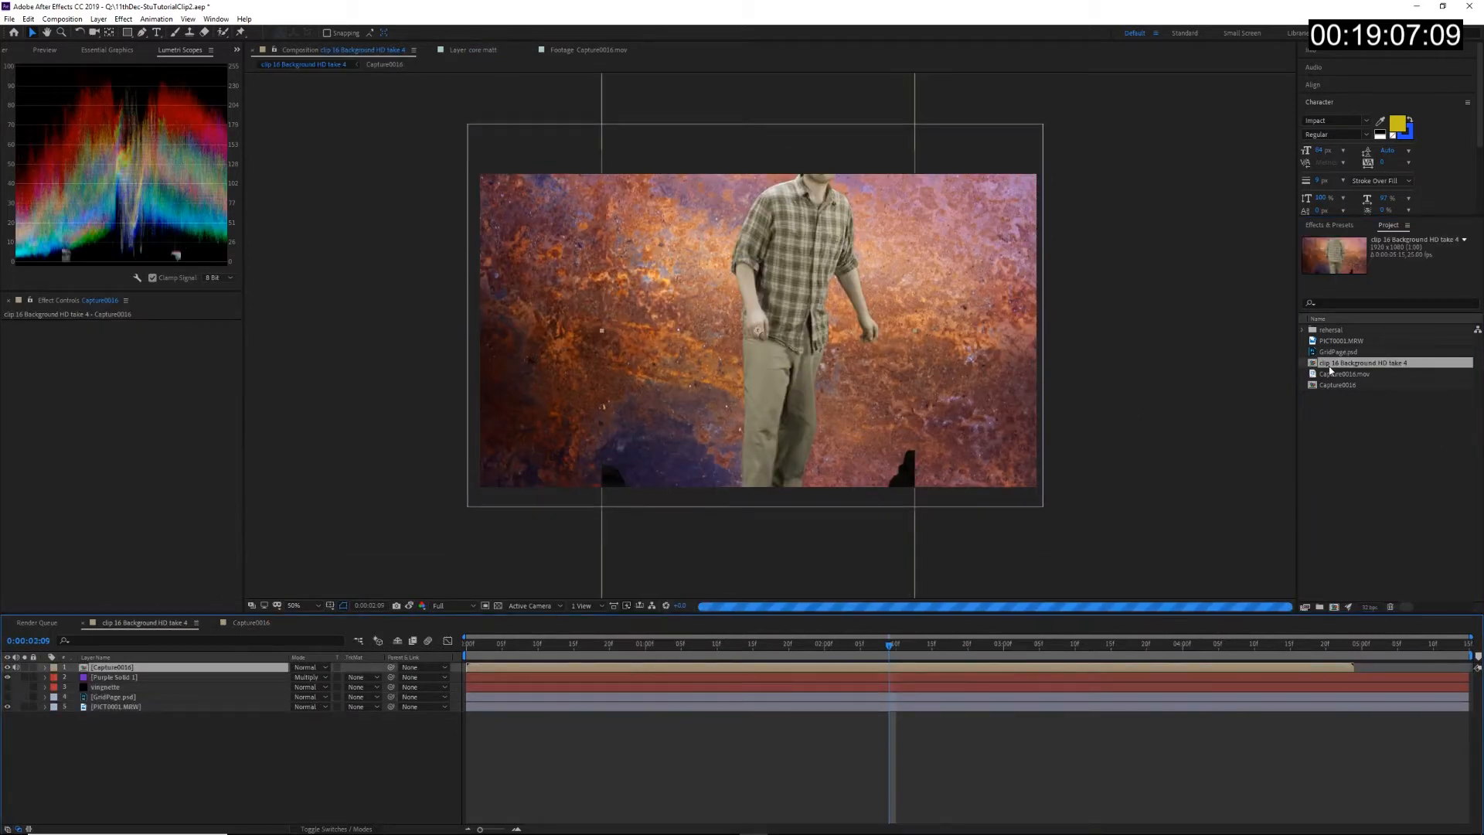
Step: Return to the Capture0016 composition, fit the whole figure in view and turn on the transparency grid
double_click(1317, 385)
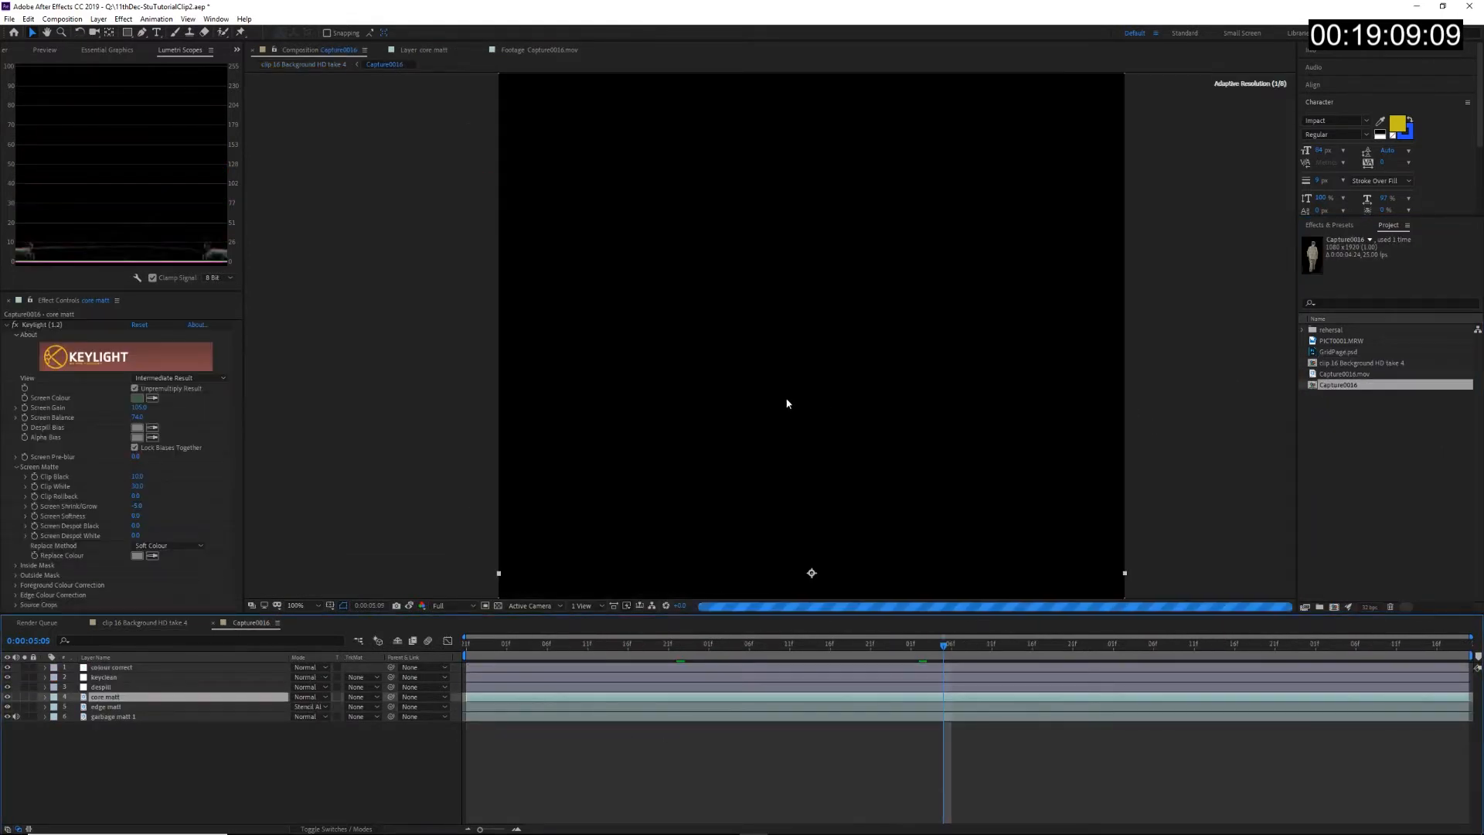
scroll(787, 397, down, 4)
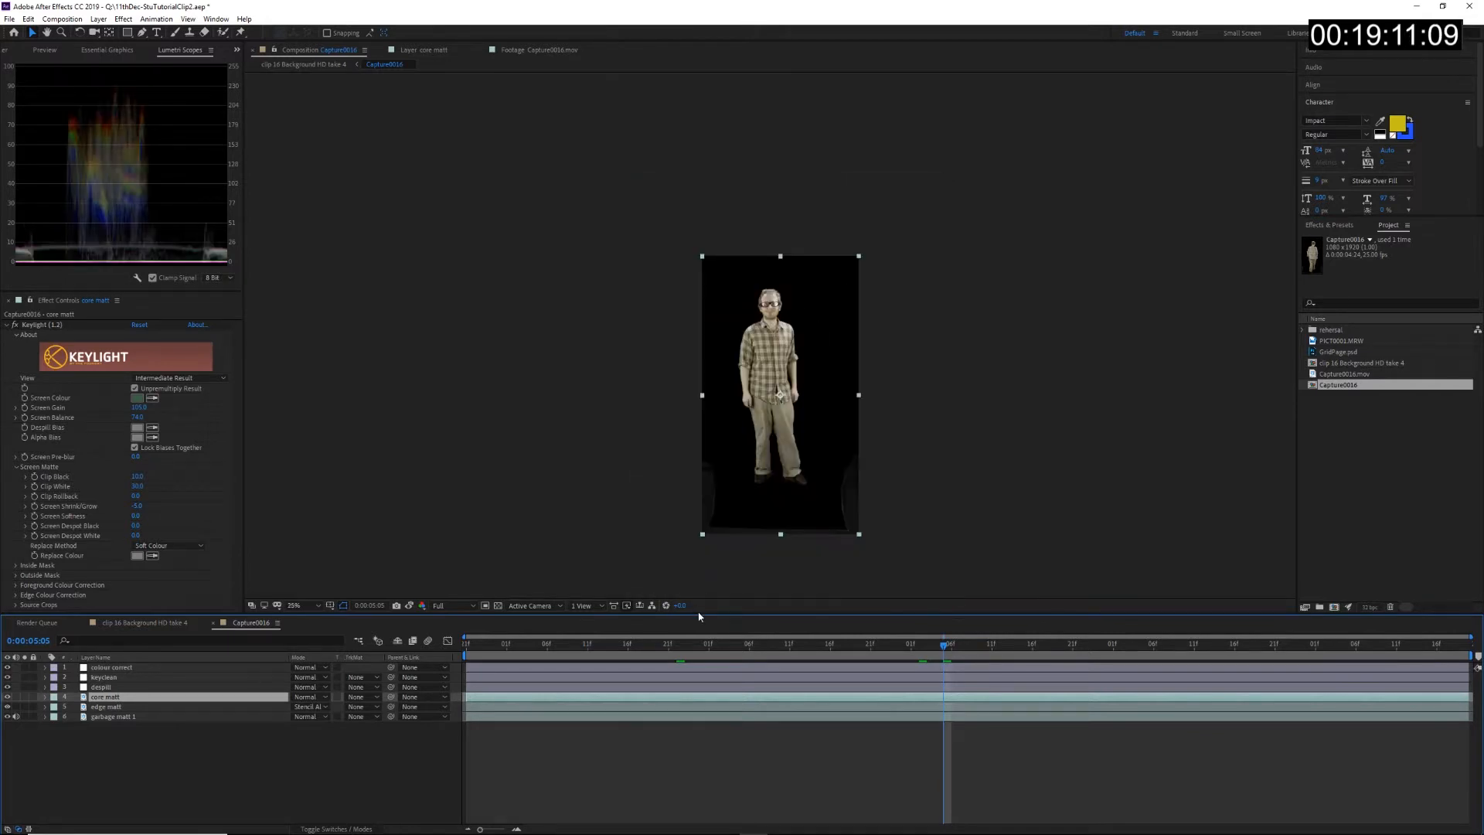
click(498, 606)
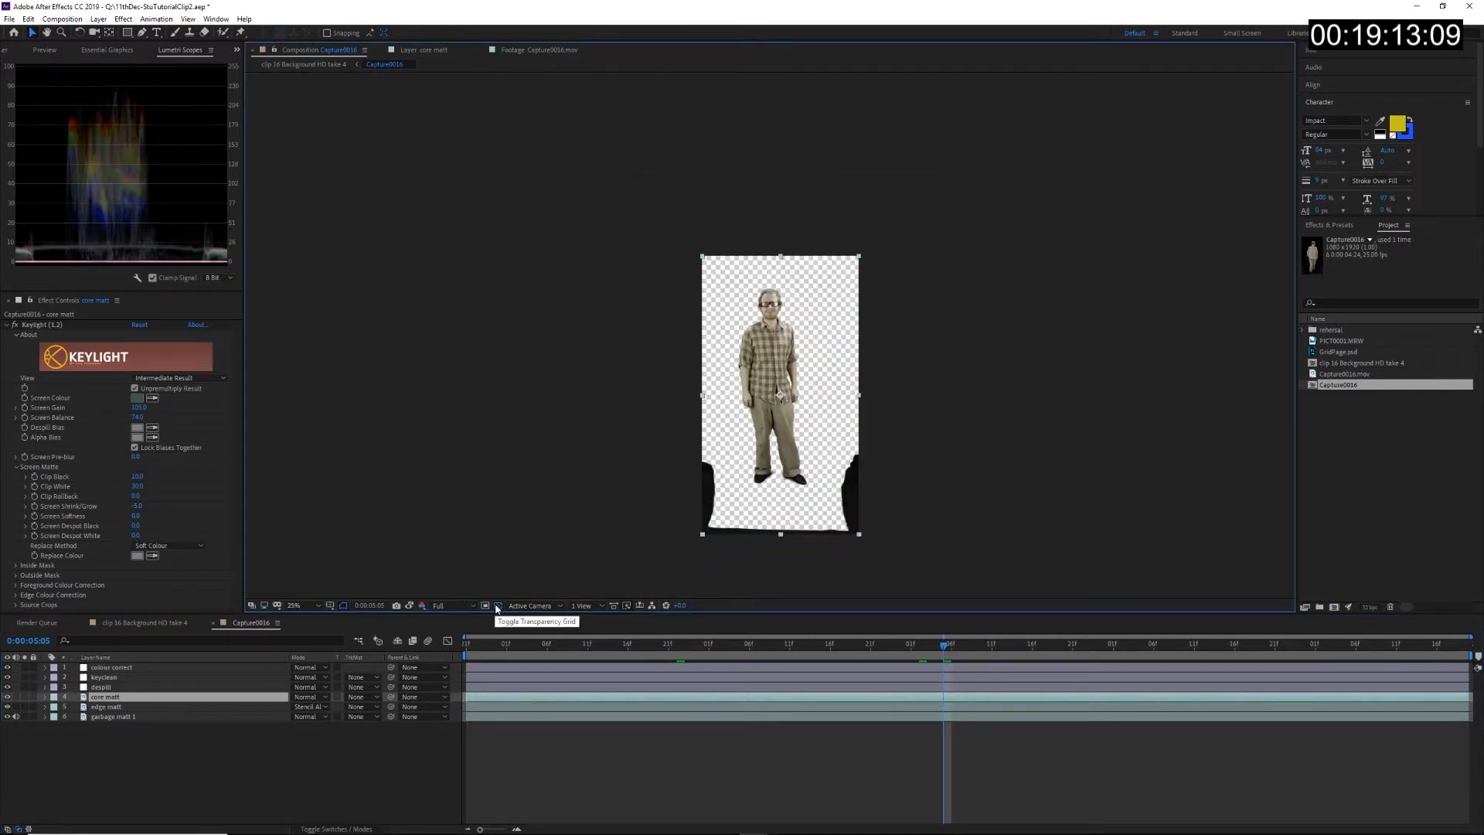
Step: Create a yellow solid layer at the full composition size in the Capture0016 composition
right_click(195, 768)
mouse_move(238, 644)
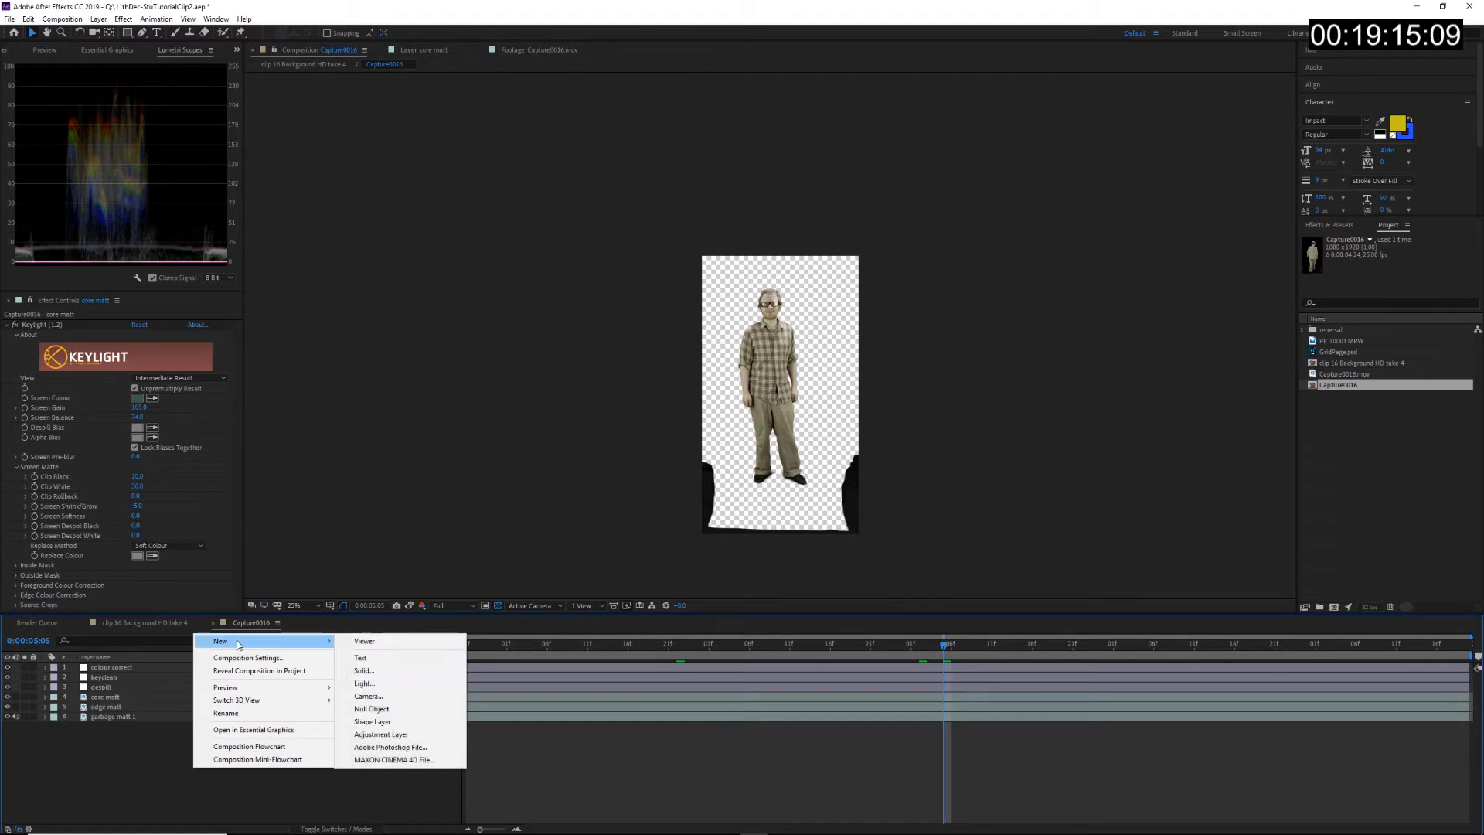
click(364, 670)
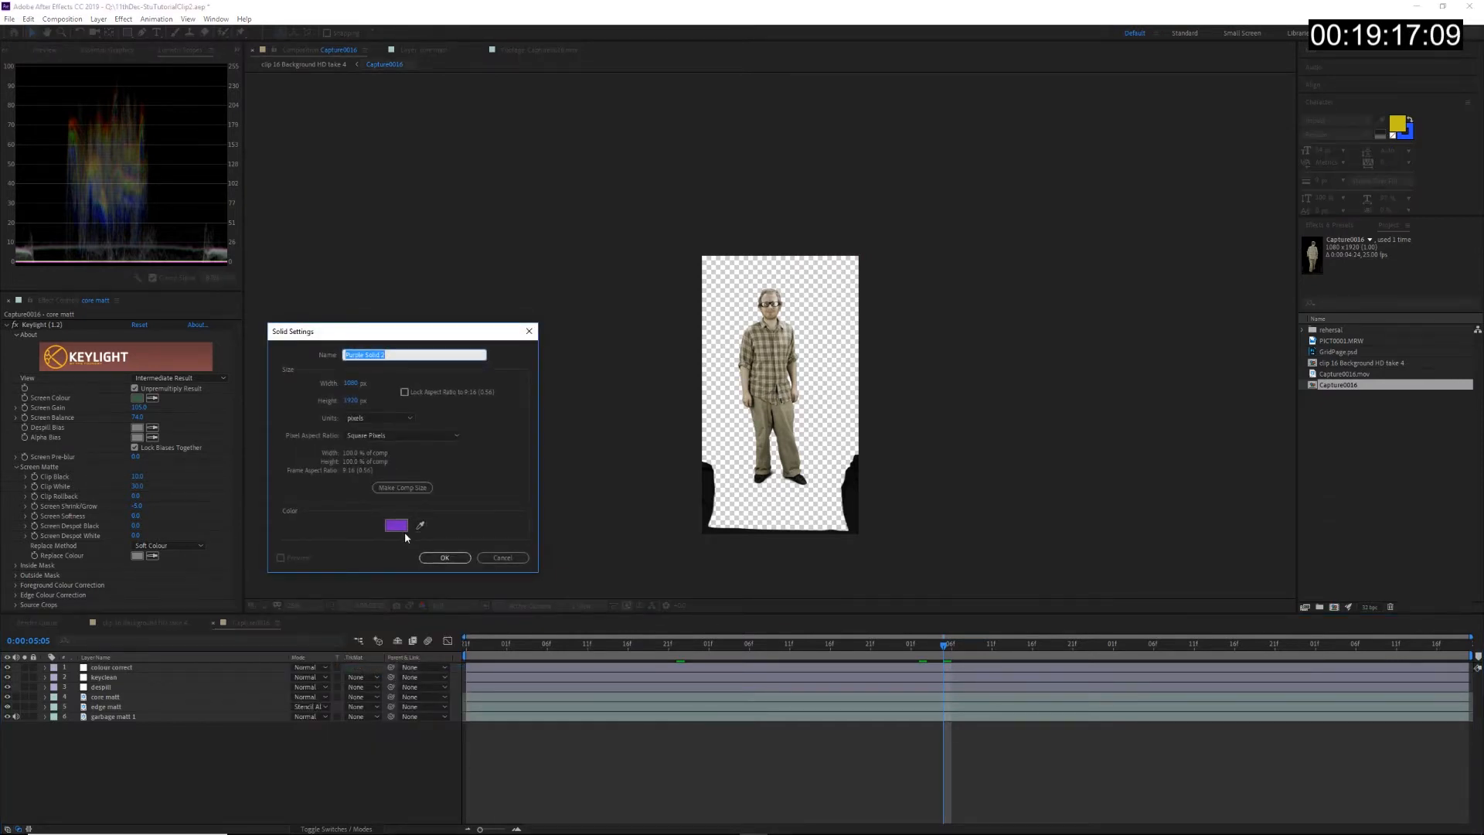
click(397, 526)
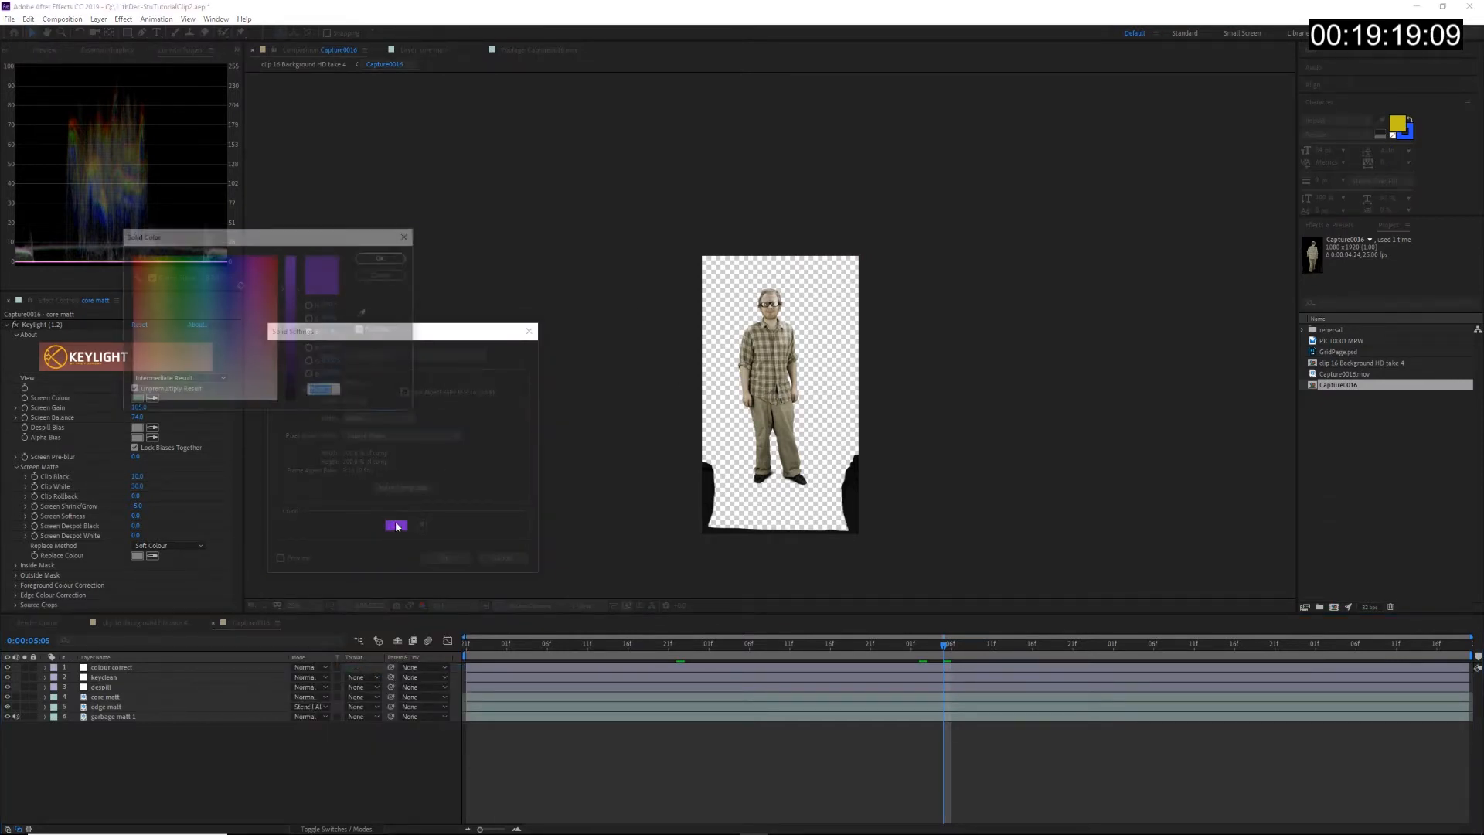
drag(130, 279, 150, 276)
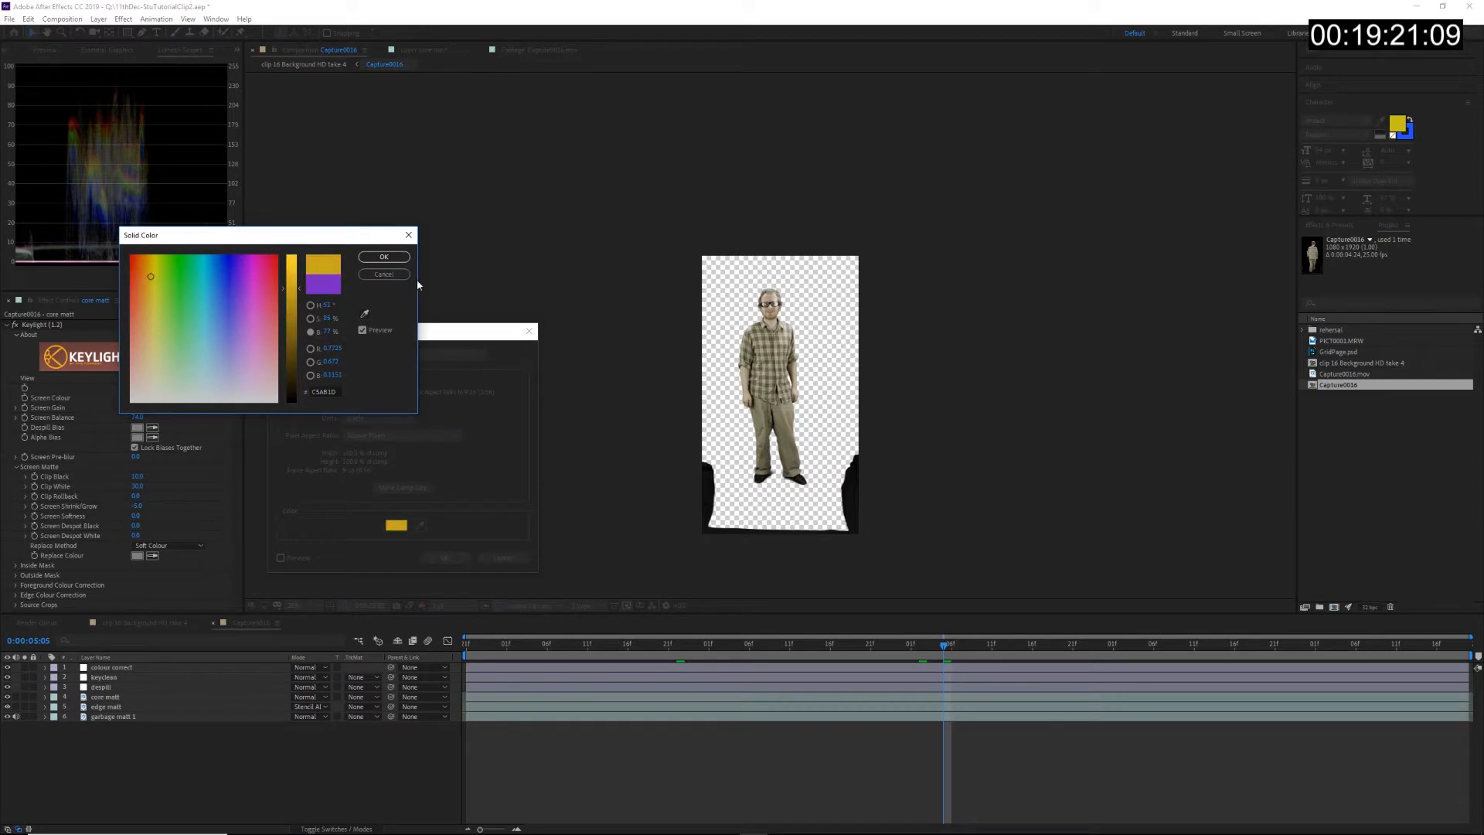
click(386, 263)
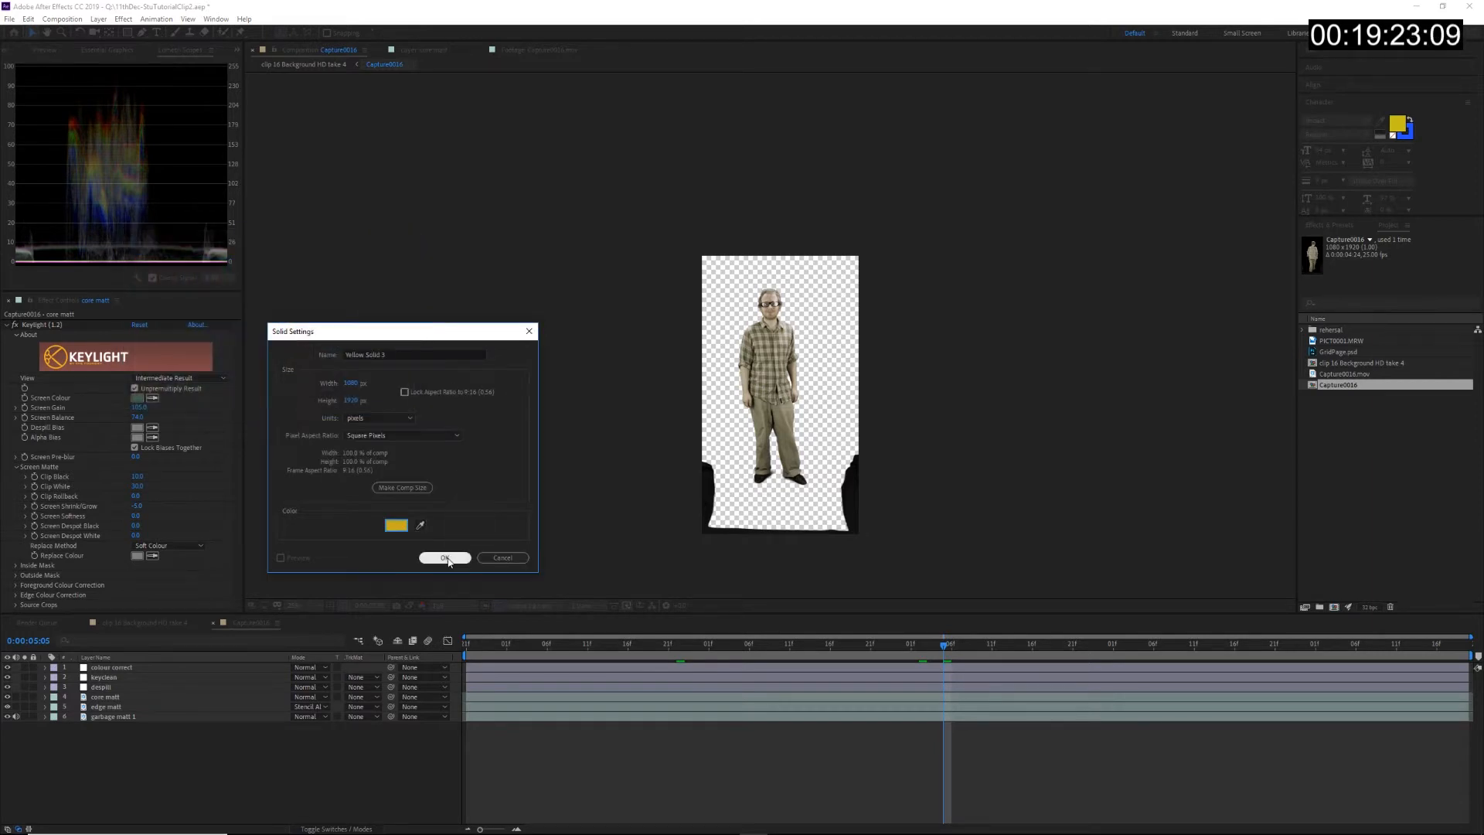
click(444, 557)
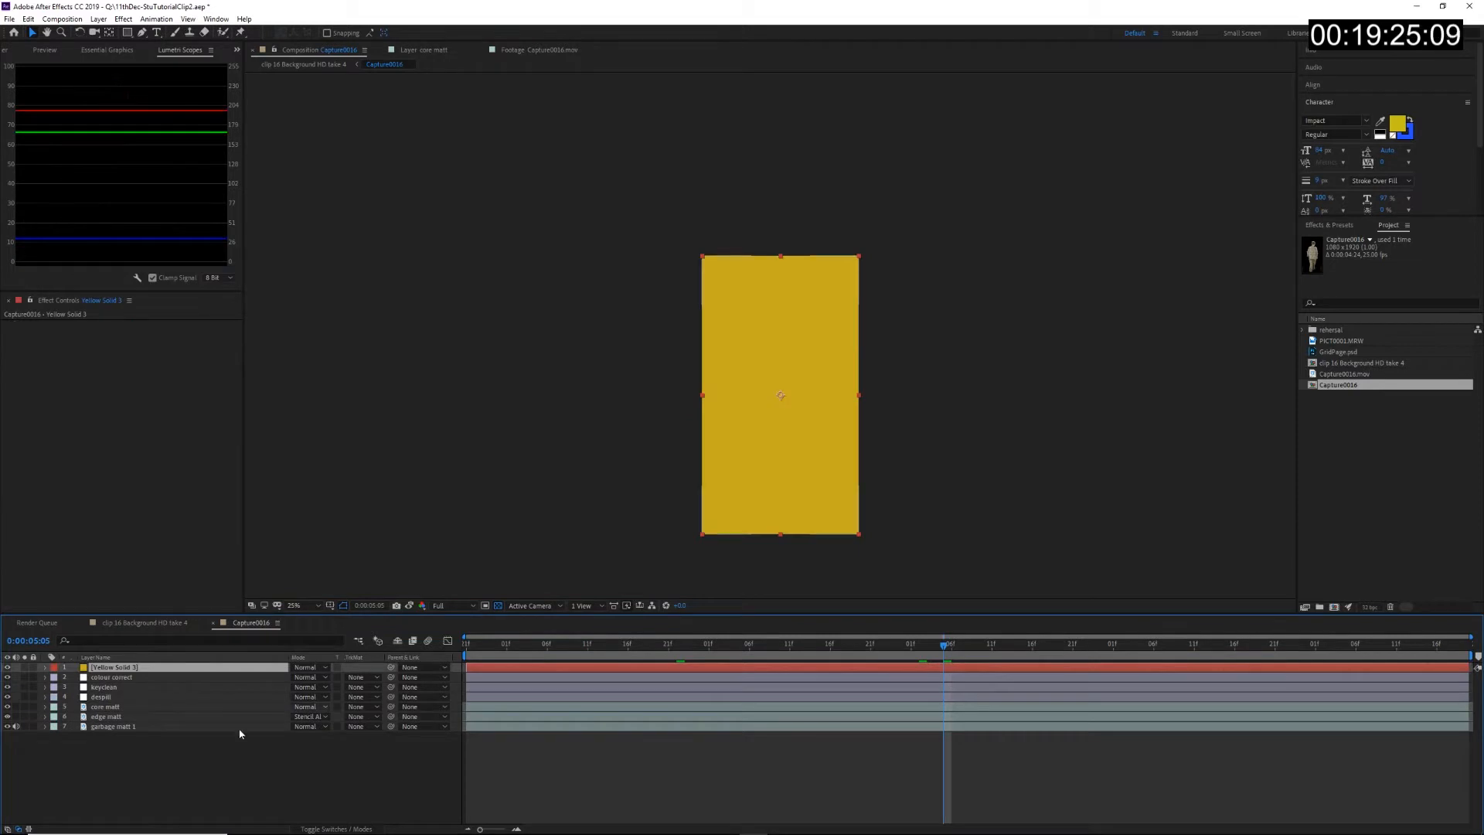
Step: Set the yellow solid's opacity to 50% so the man can be seen through it
key(t)
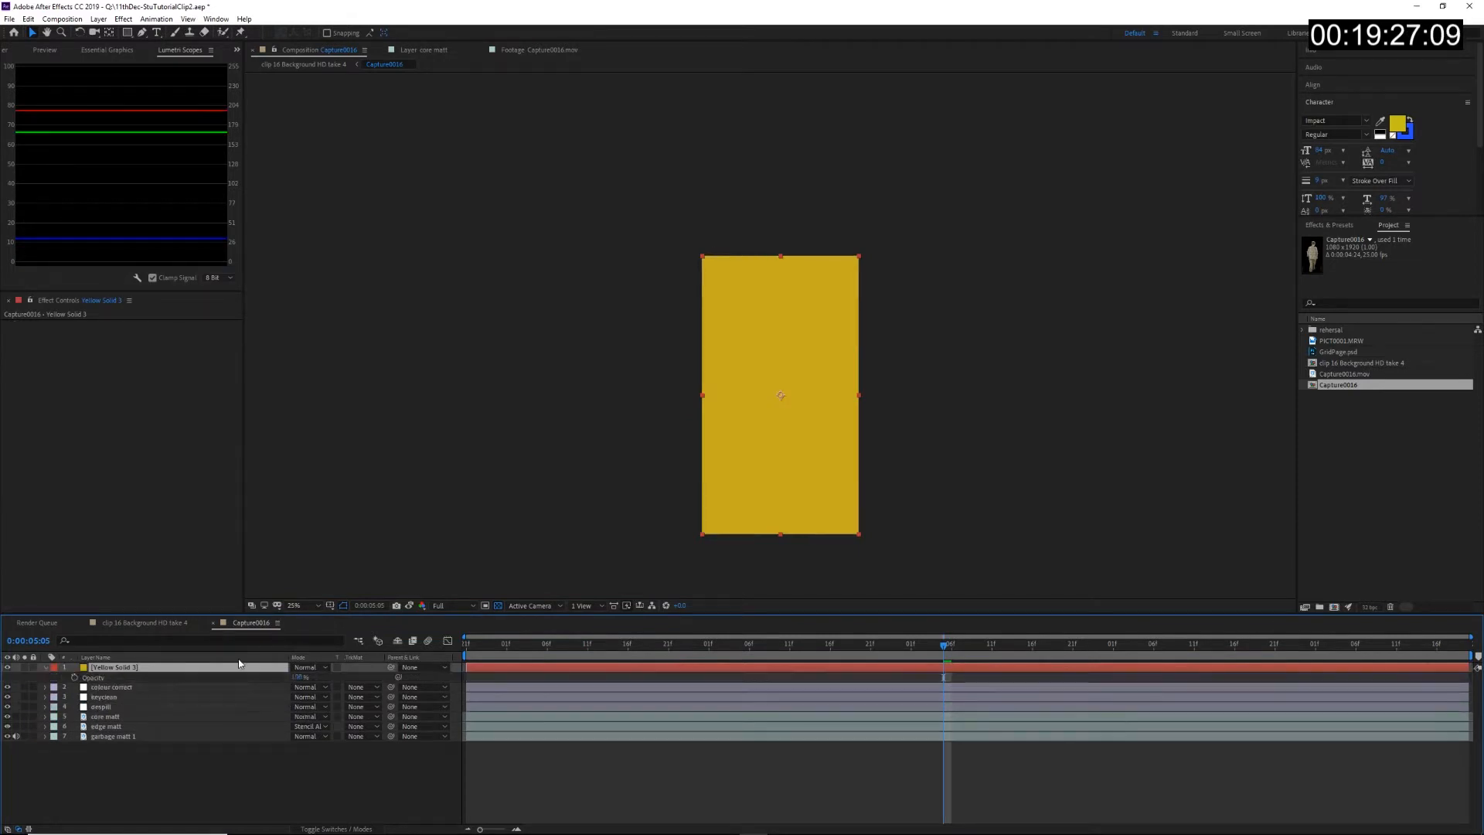
click(296, 677)
text(50)
key(Return)
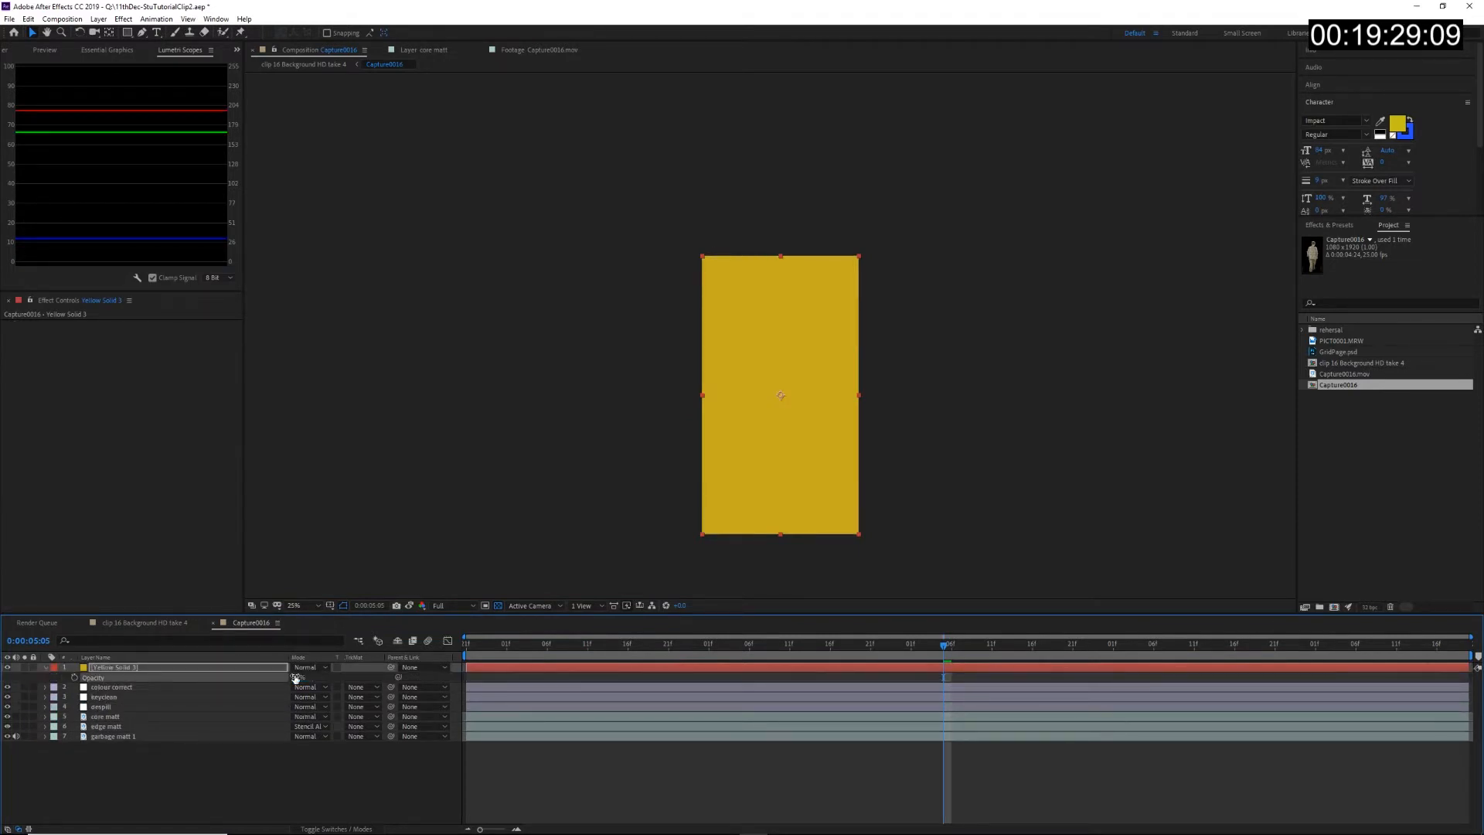
Step: Draw a closed Pen mask on the yellow solid around the man, excluding the dark areas beside and below the screen, with the upper corners outside the frame
key(period)
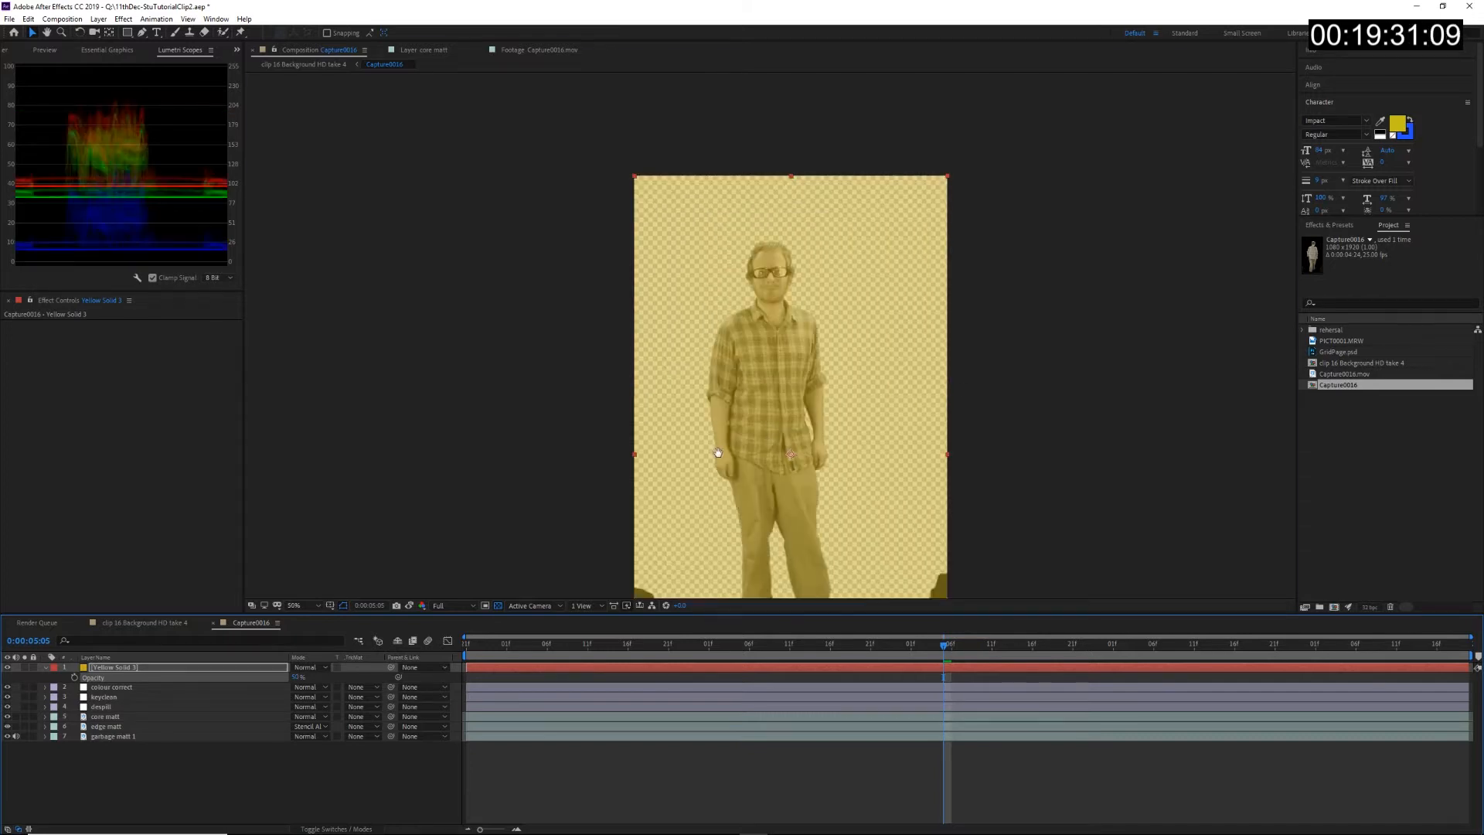
drag(717, 453, 786, 351)
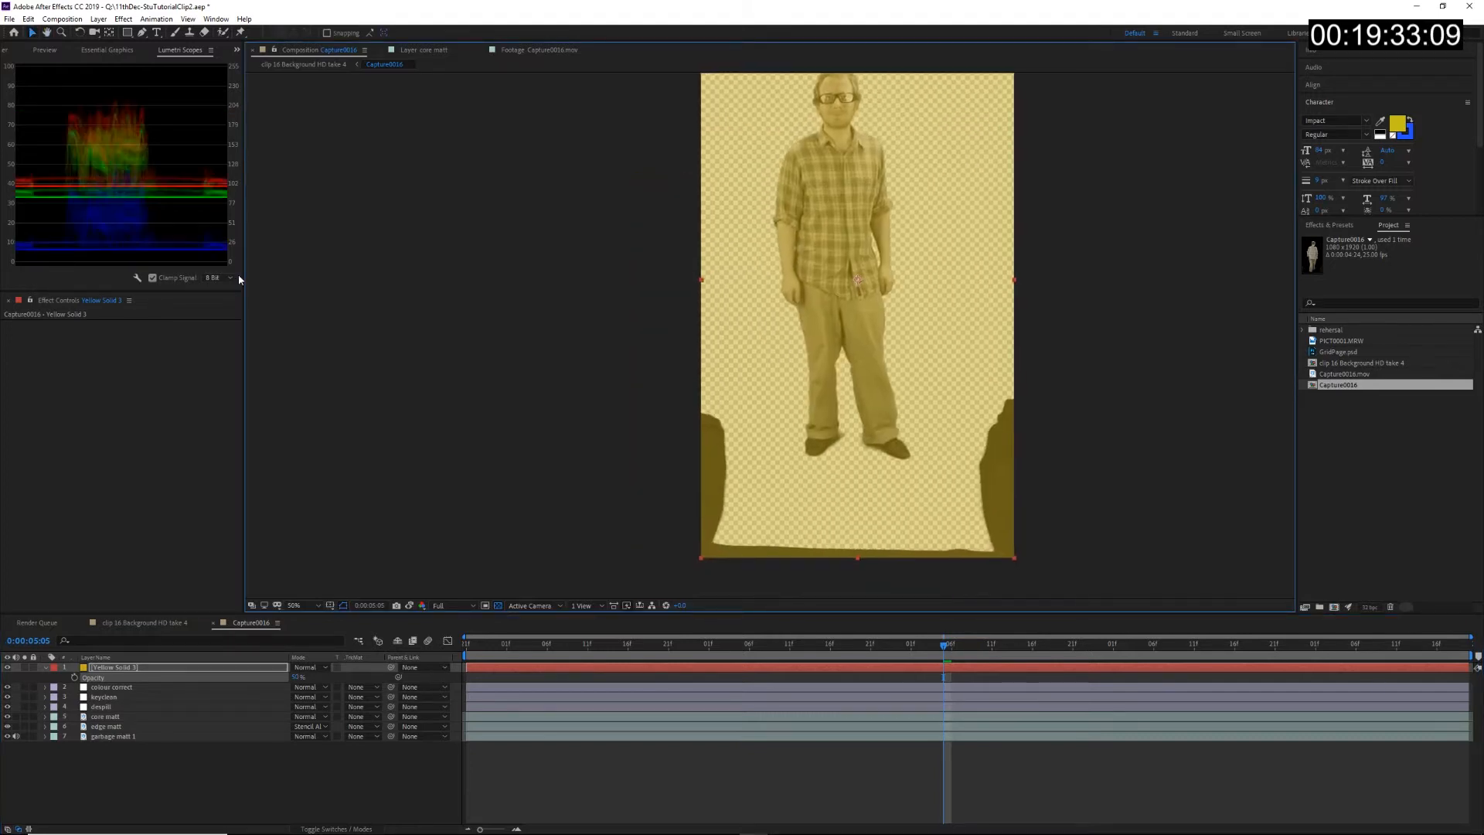
drag(616, 295, 594, 323)
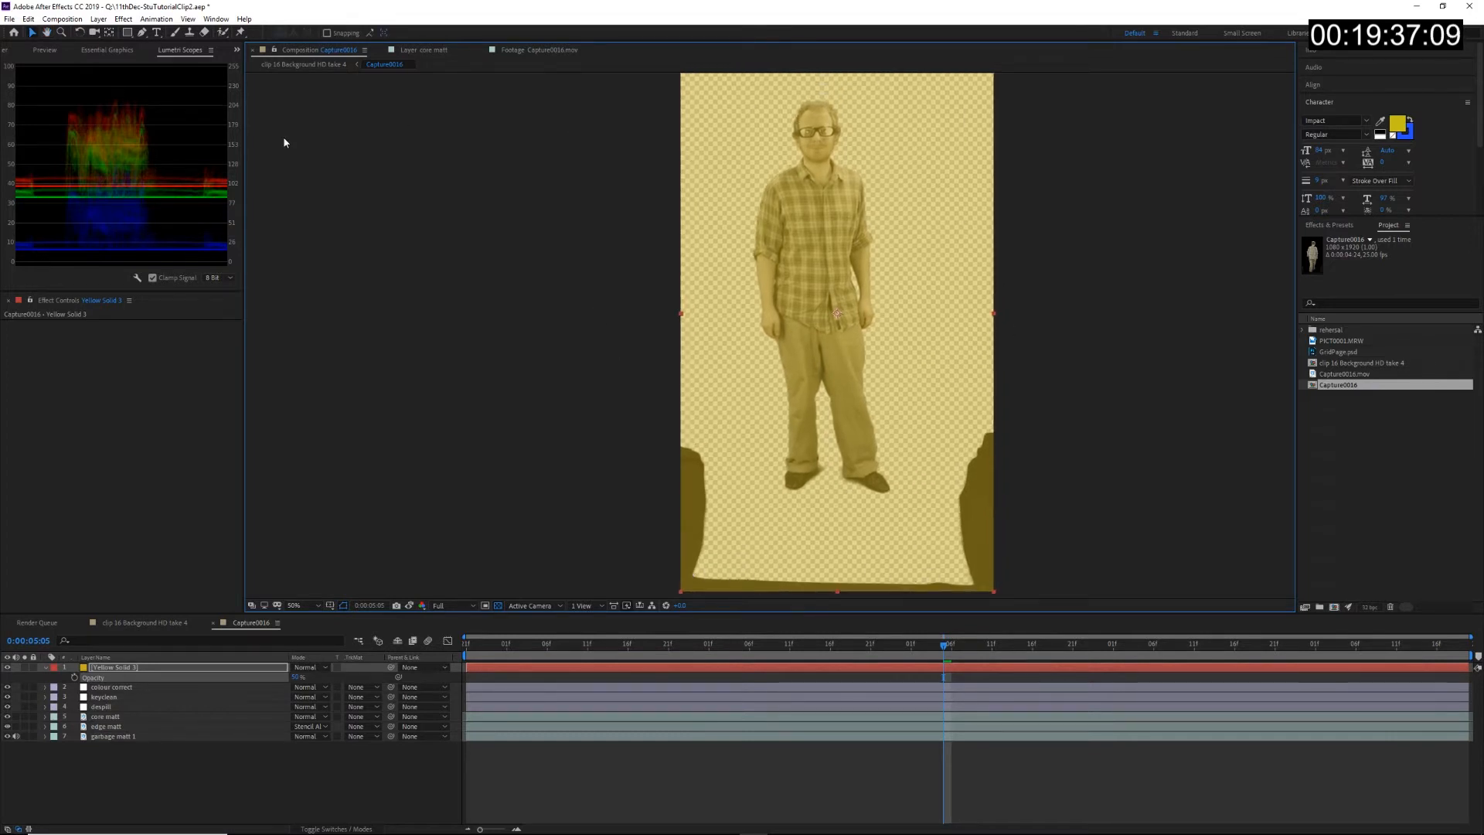
click(143, 32)
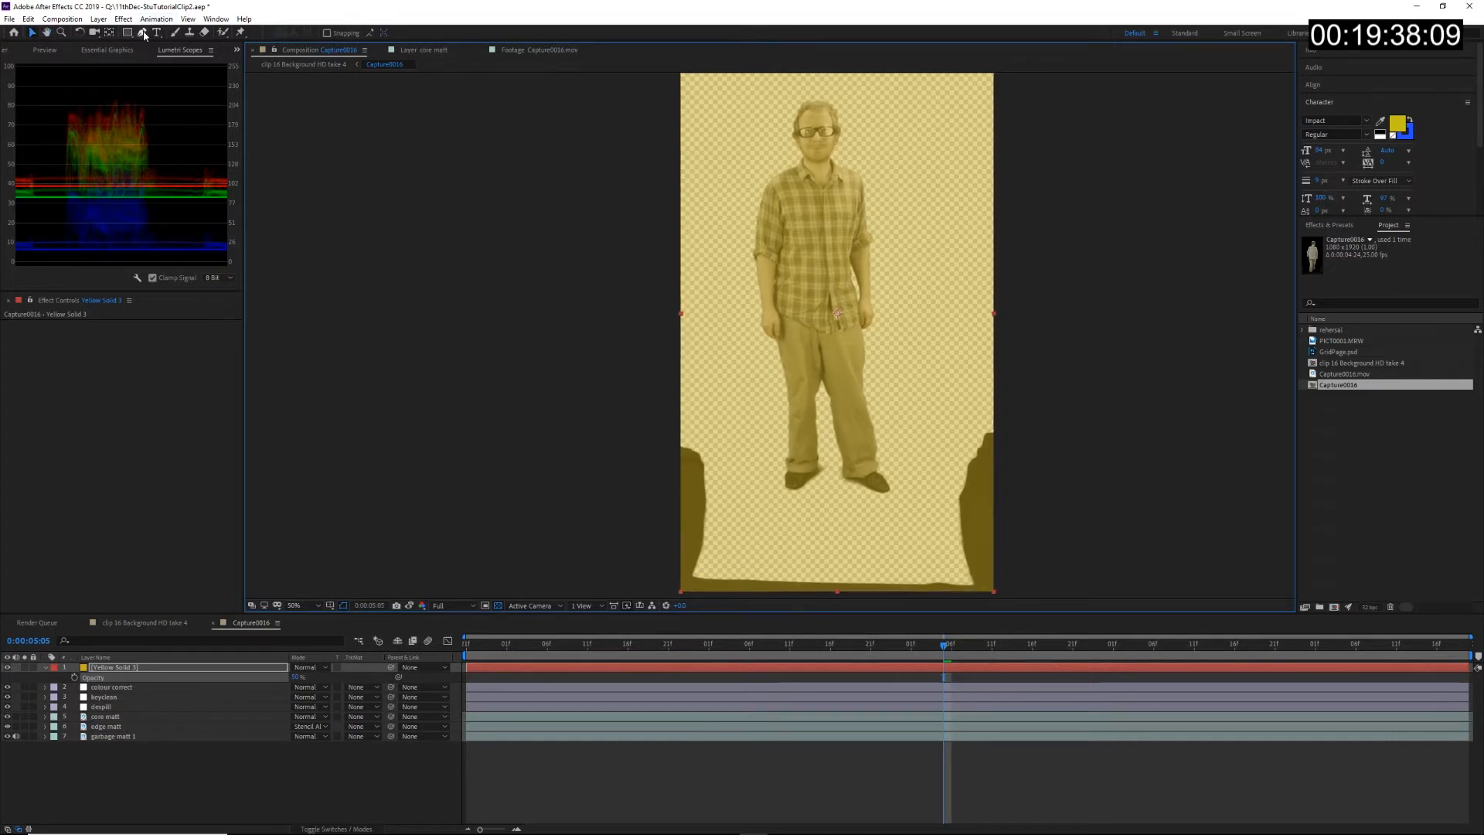
click(666, 436)
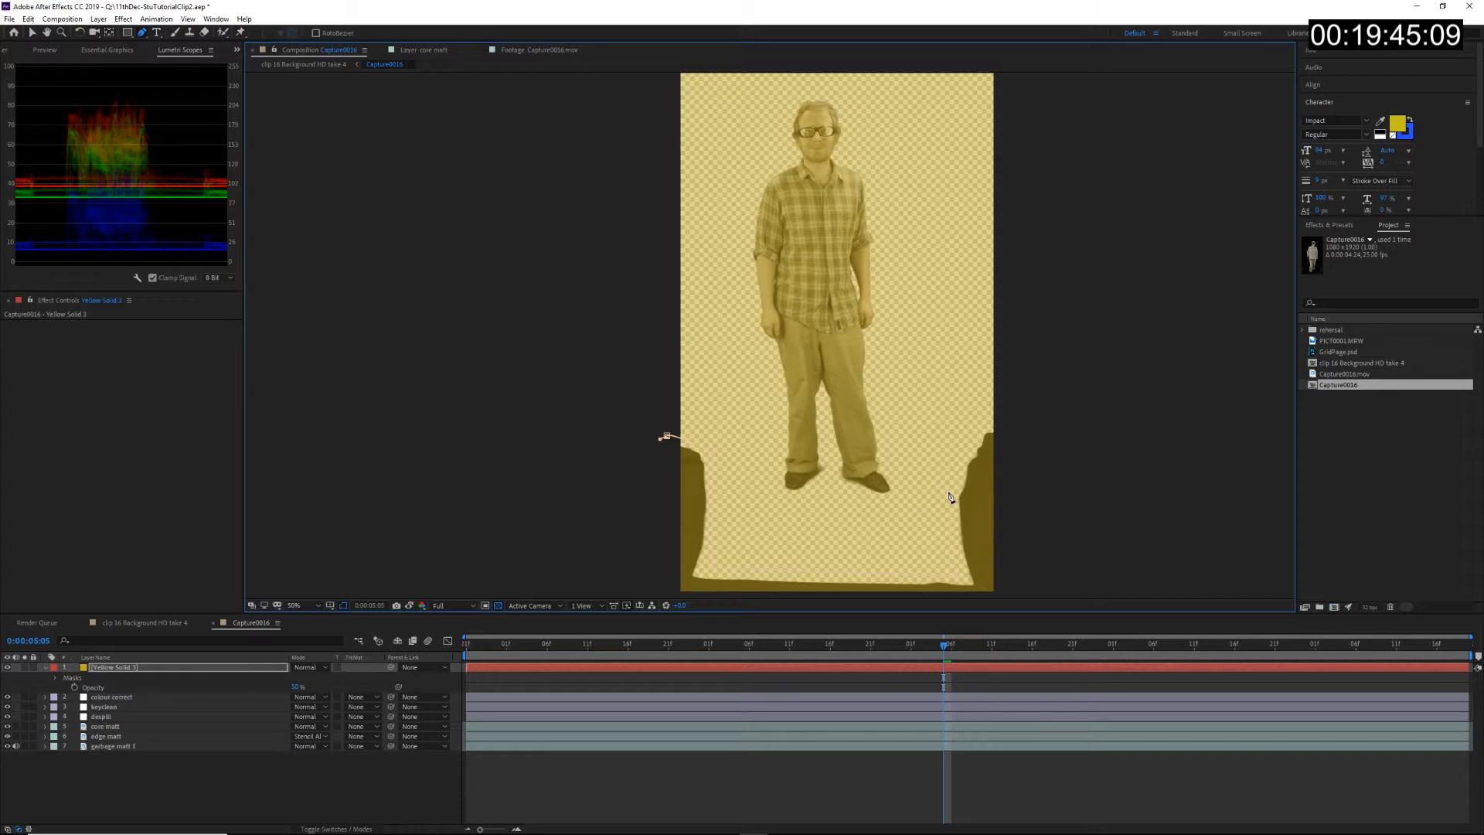
drag(998, 389, 1003, 384)
click(1024, 98)
drag(1036, 158, 1028, 278)
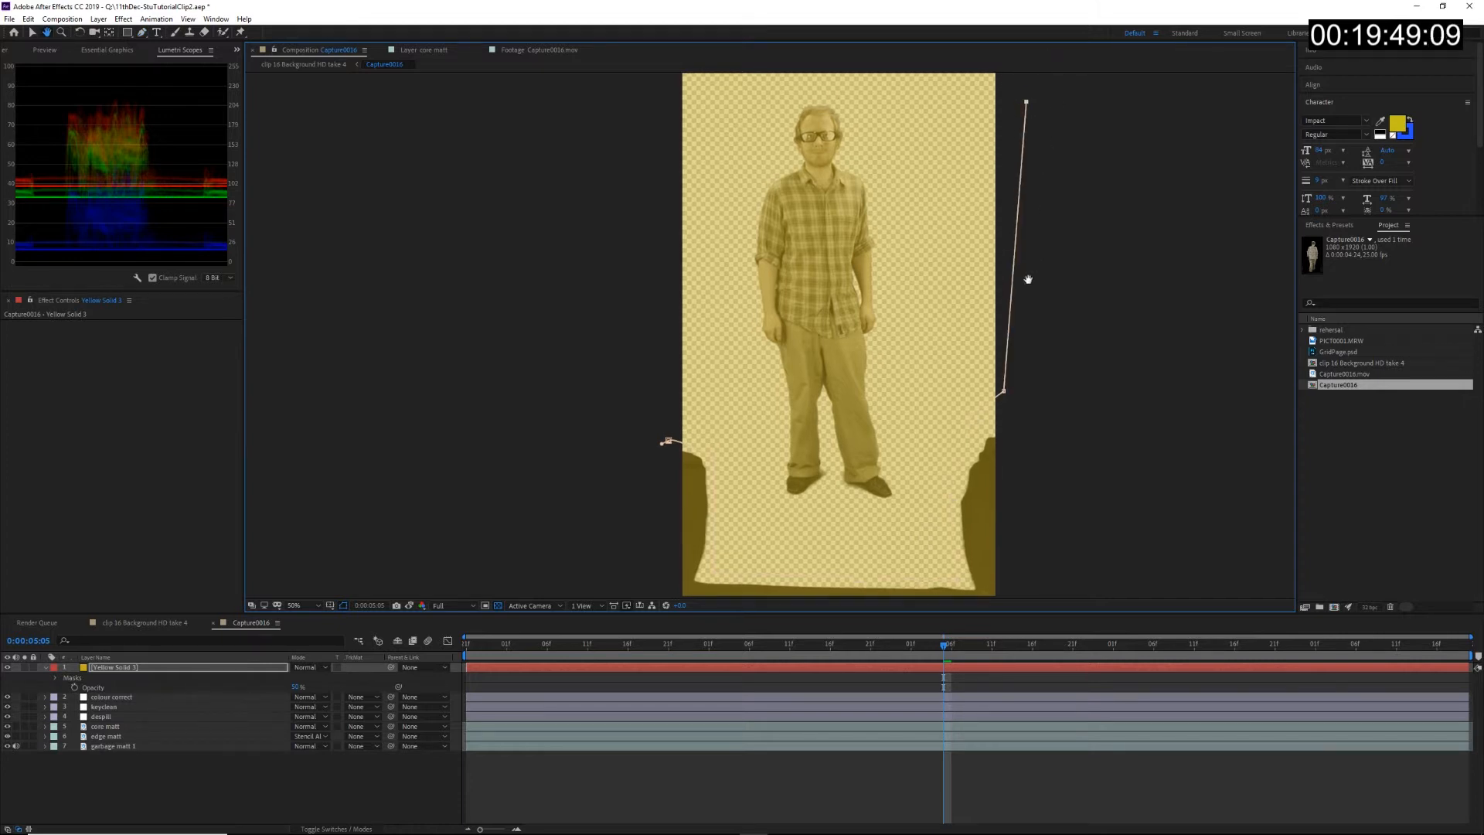
click(943, 134)
click(663, 133)
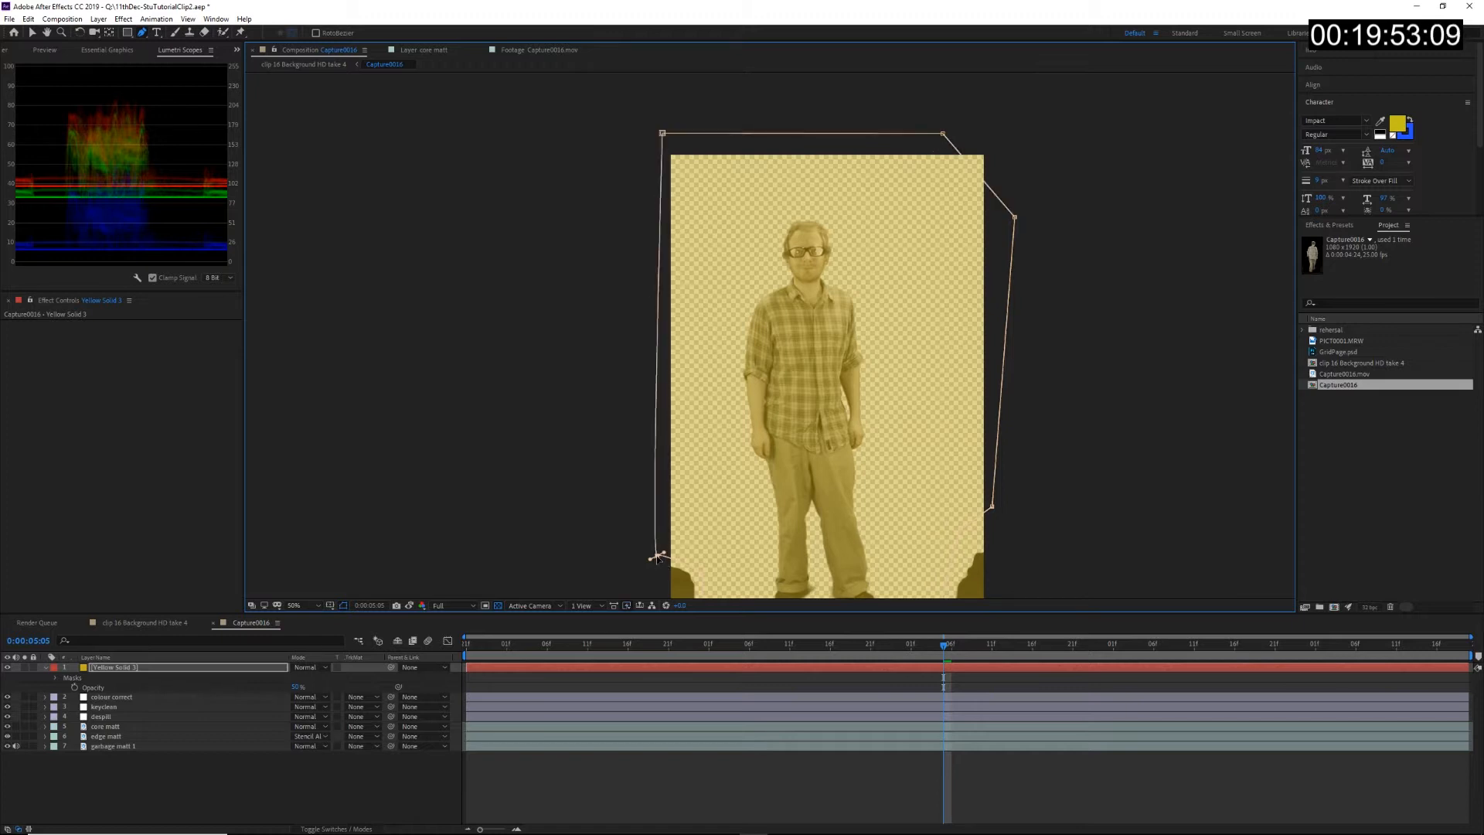
click(657, 554)
drag(1015, 217, 1008, 136)
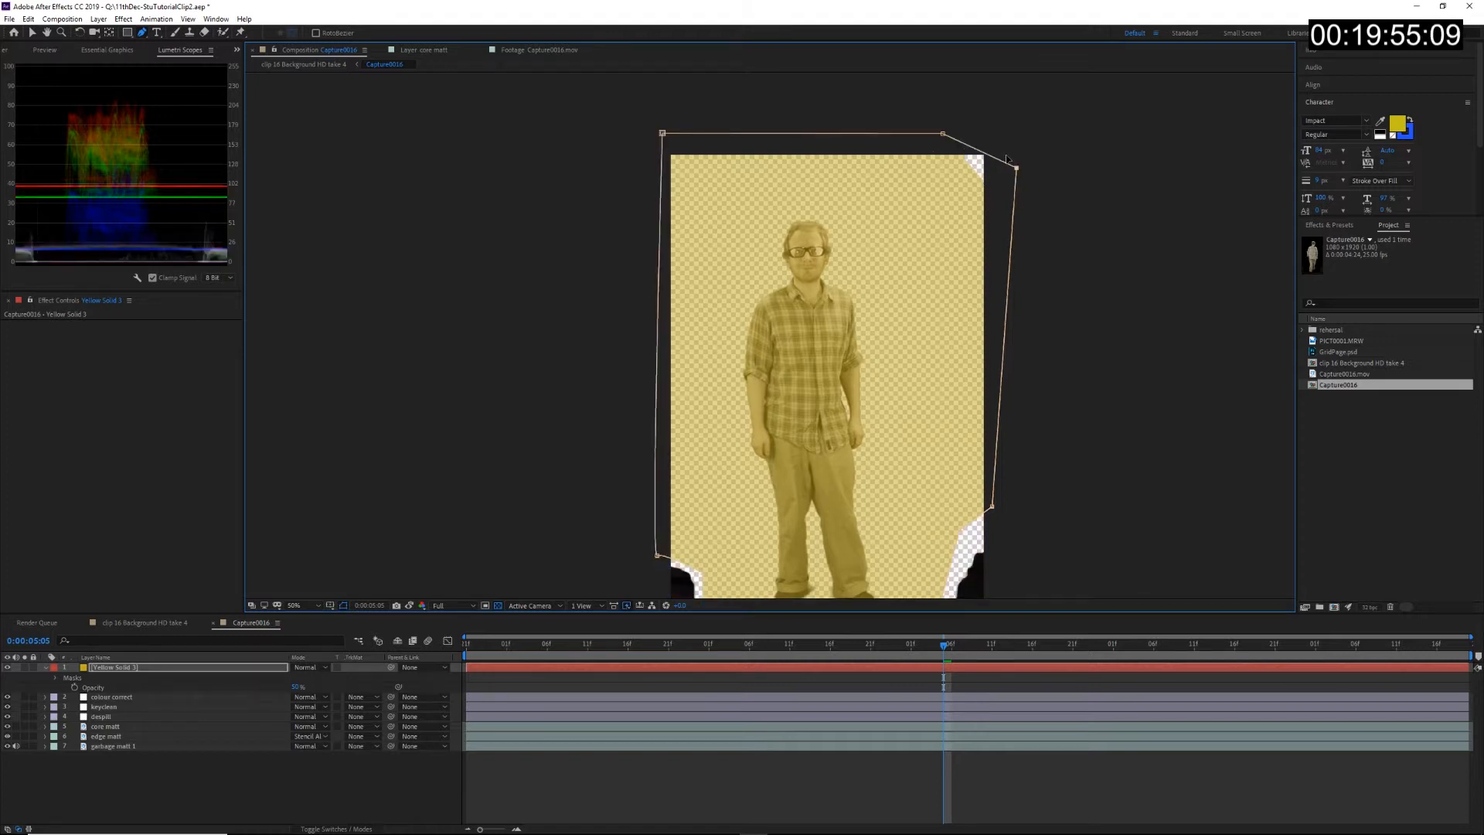
Step: Set the masked yellow solid's opacity to 100% and its blending mode to Stencil Alpha
drag(714, 578, 771, 353)
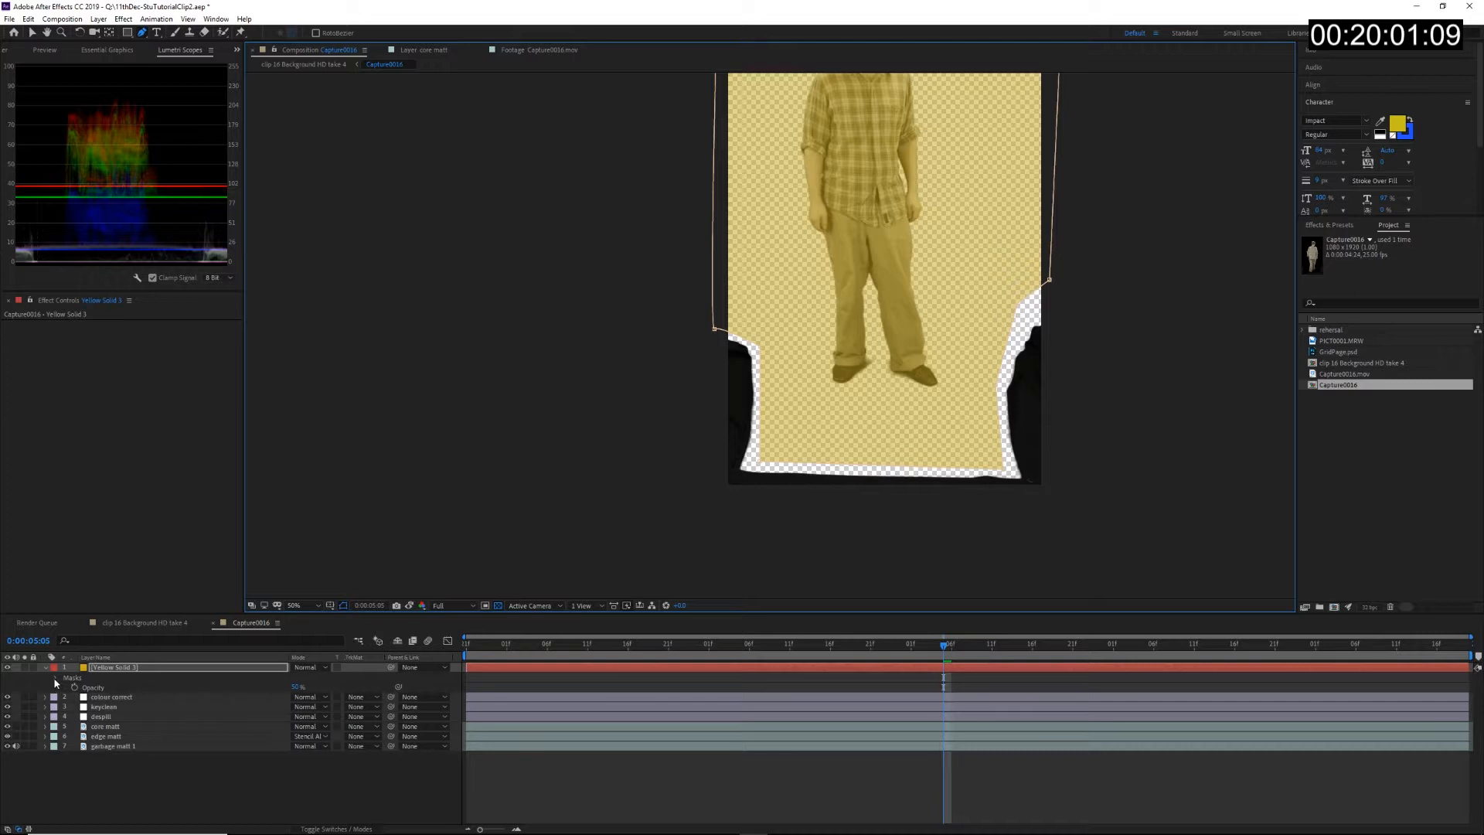
drag(297, 686, 550, 684)
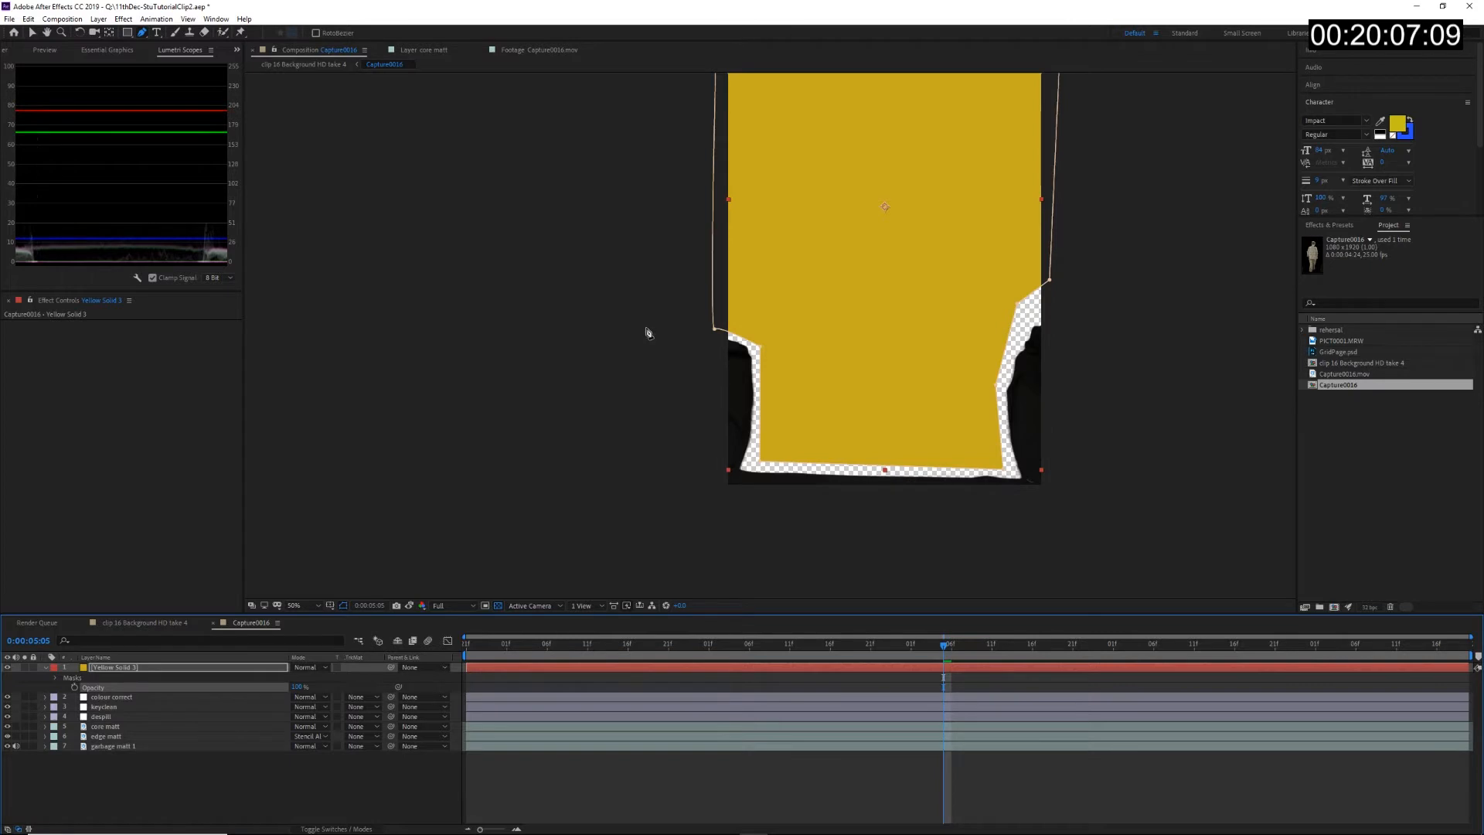
click(301, 669)
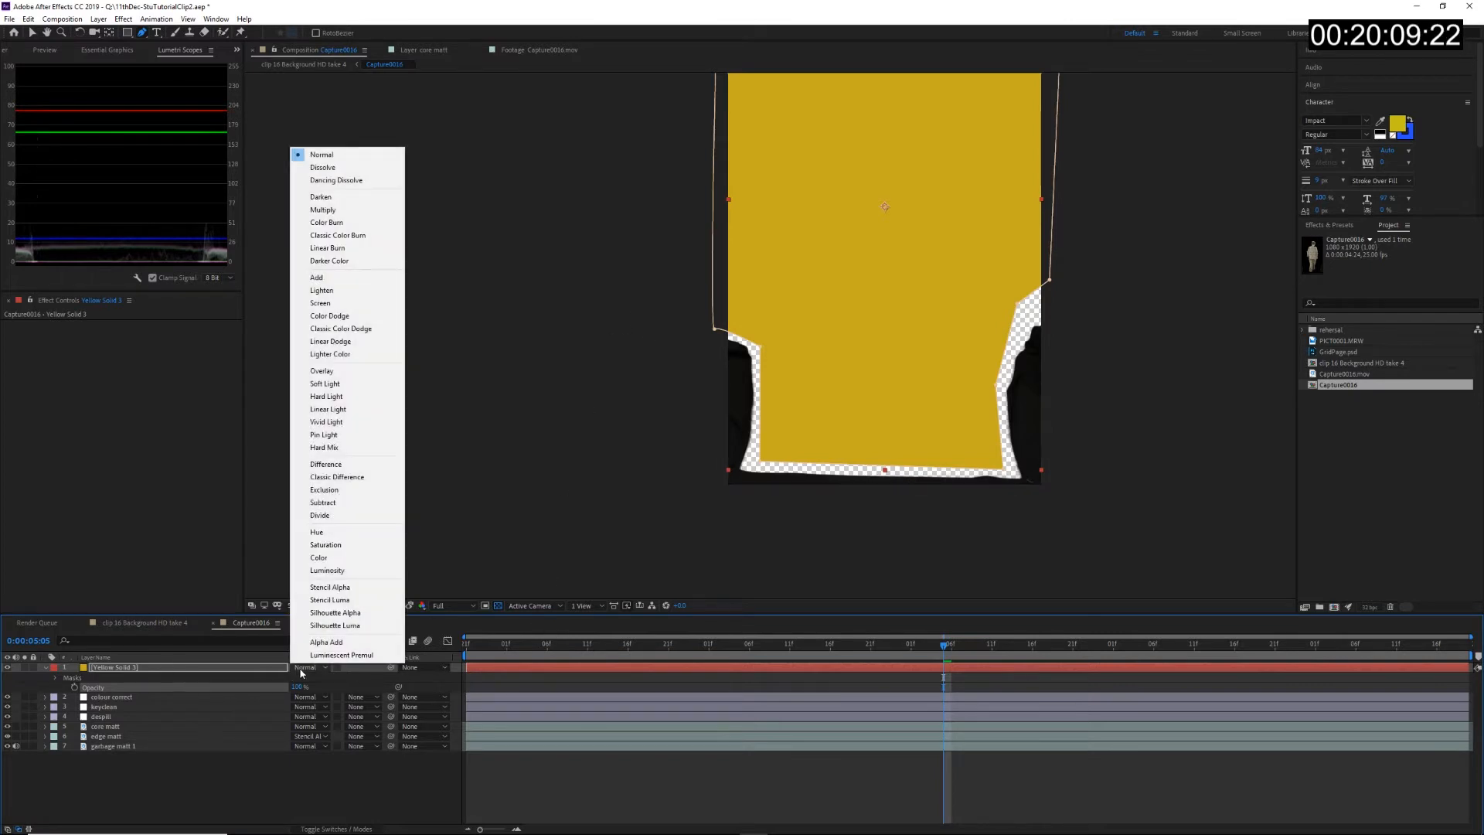
click(351, 589)
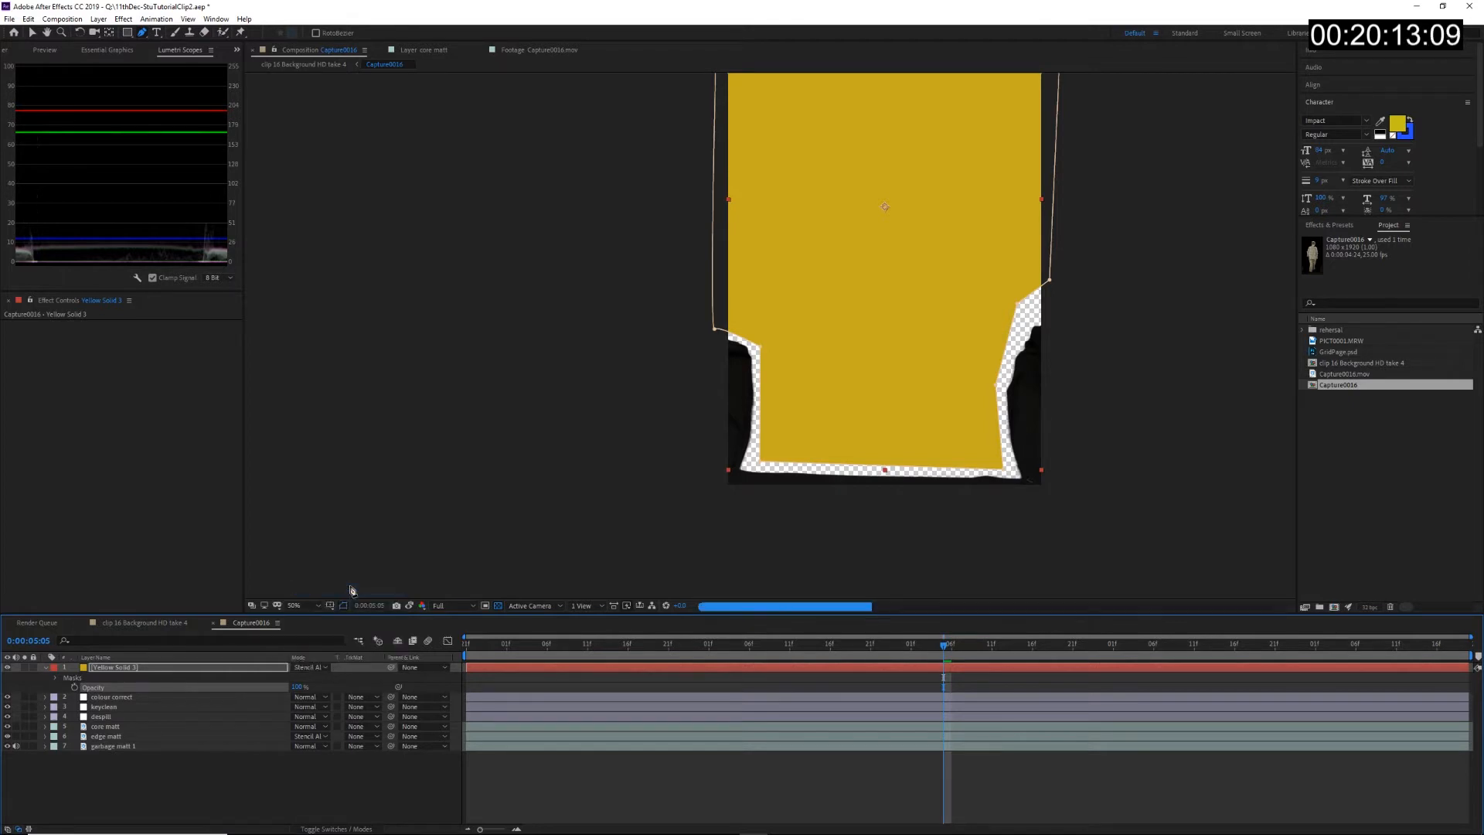
click(270, 785)
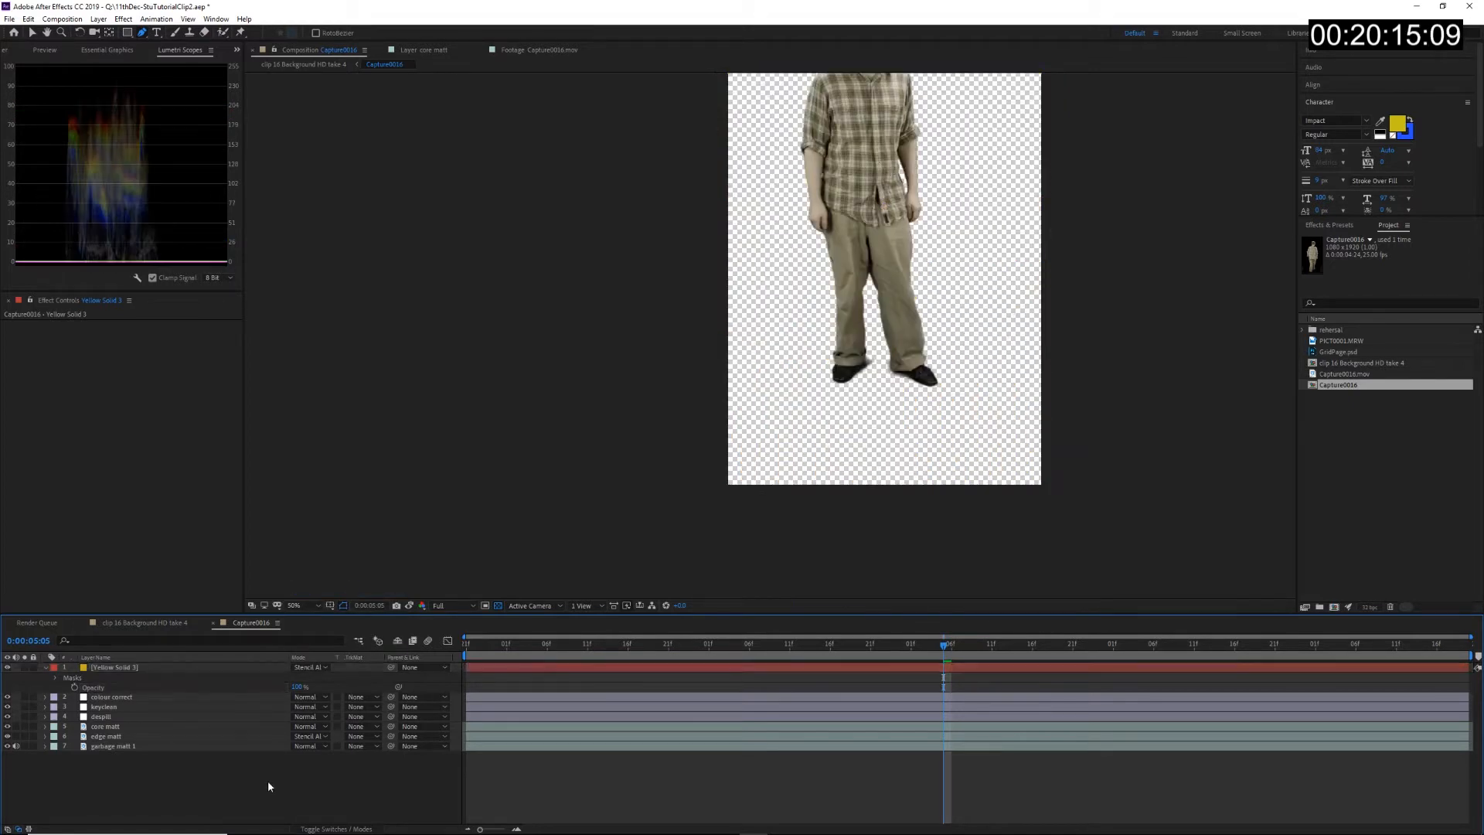
mouse_move(600, 471)
mouse_down()
mouse_move(560, 577)
mouse_move(653, 445)
mouse_move(627, 459)
mouse_up()
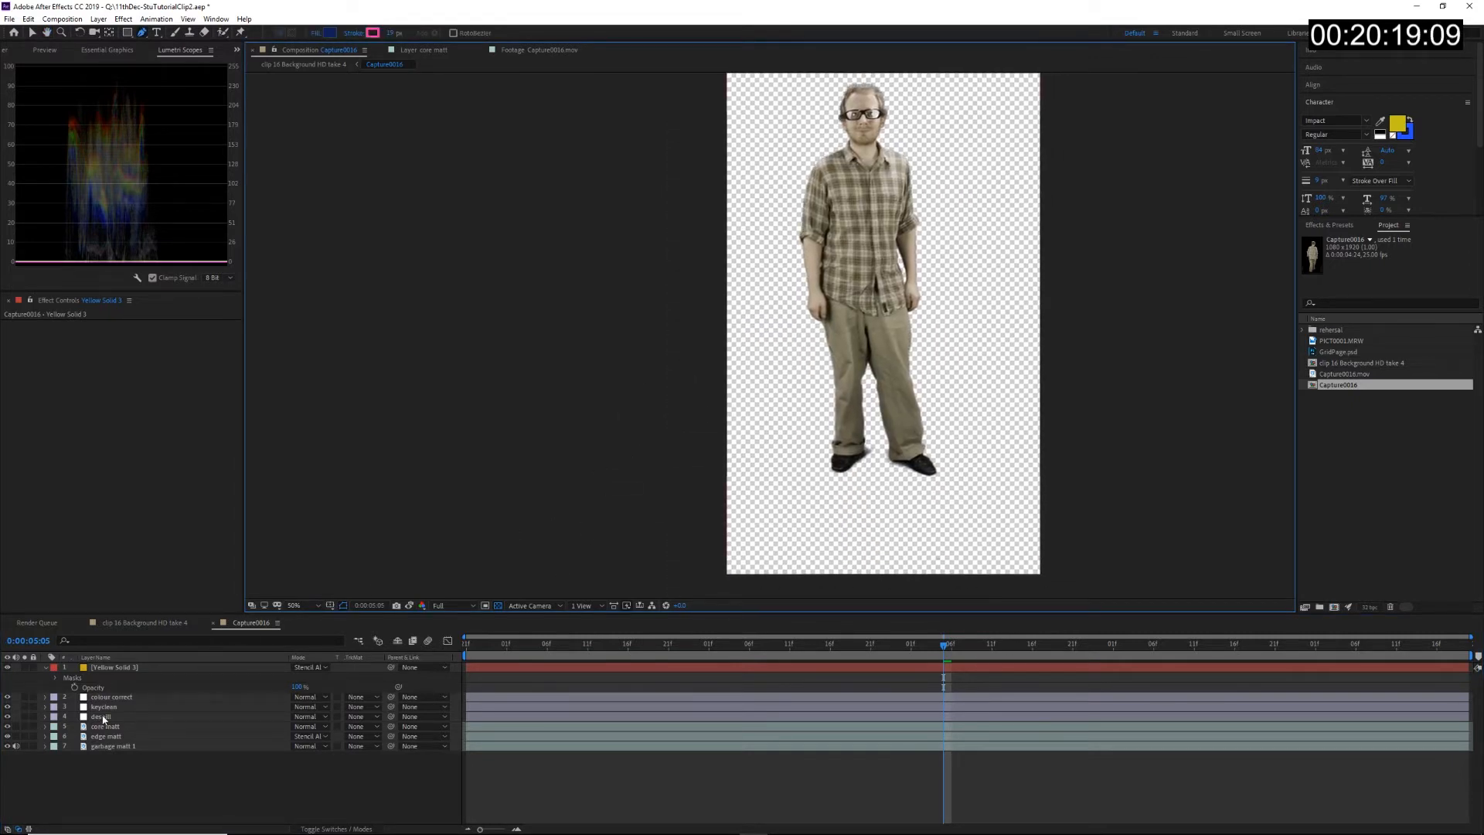
Step: Move the yellow solid in the layer stack to directly above the core matt layer and deselect it
click(109, 669)
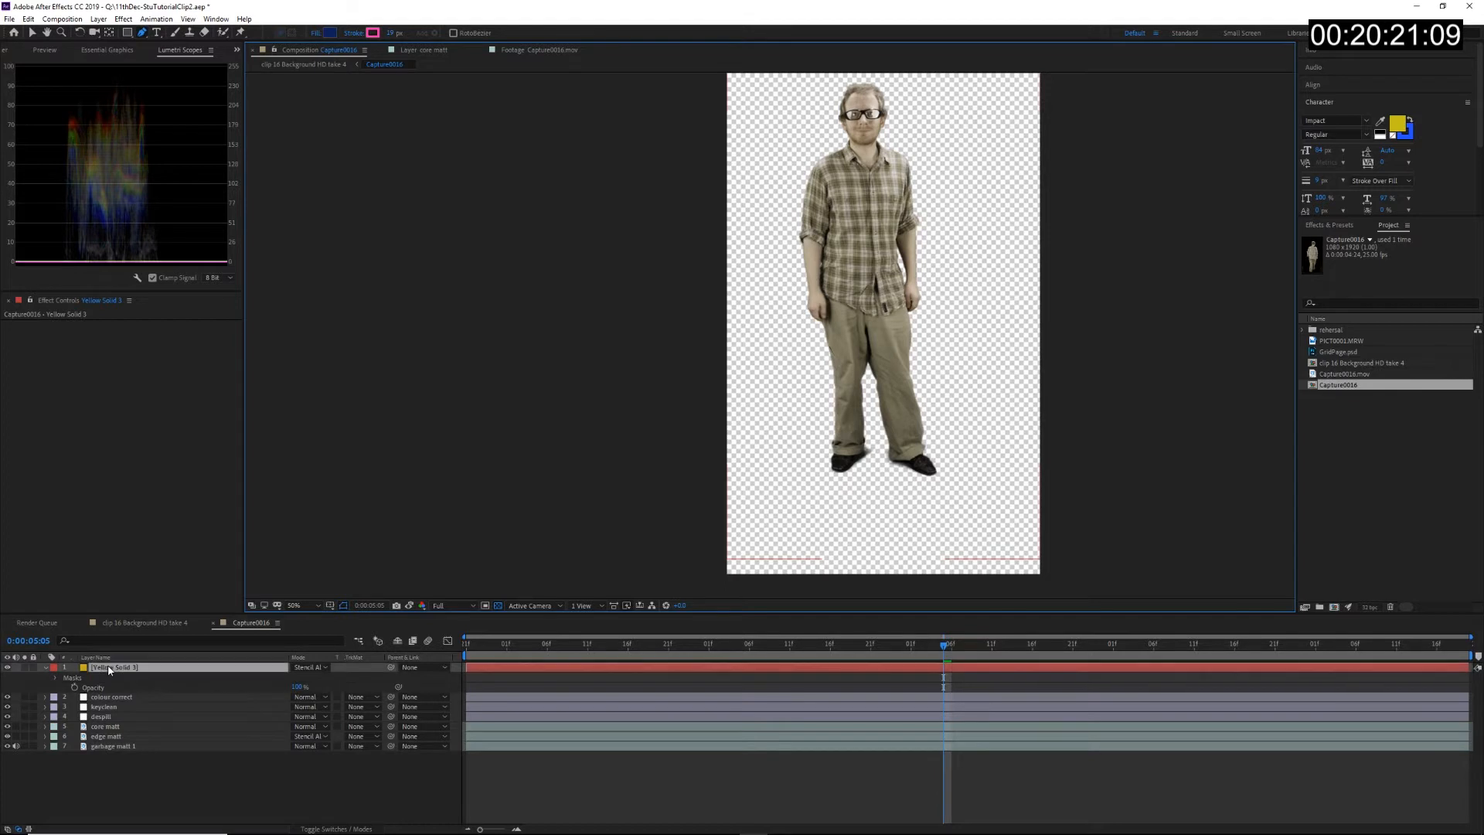
drag(109, 669, 114, 724)
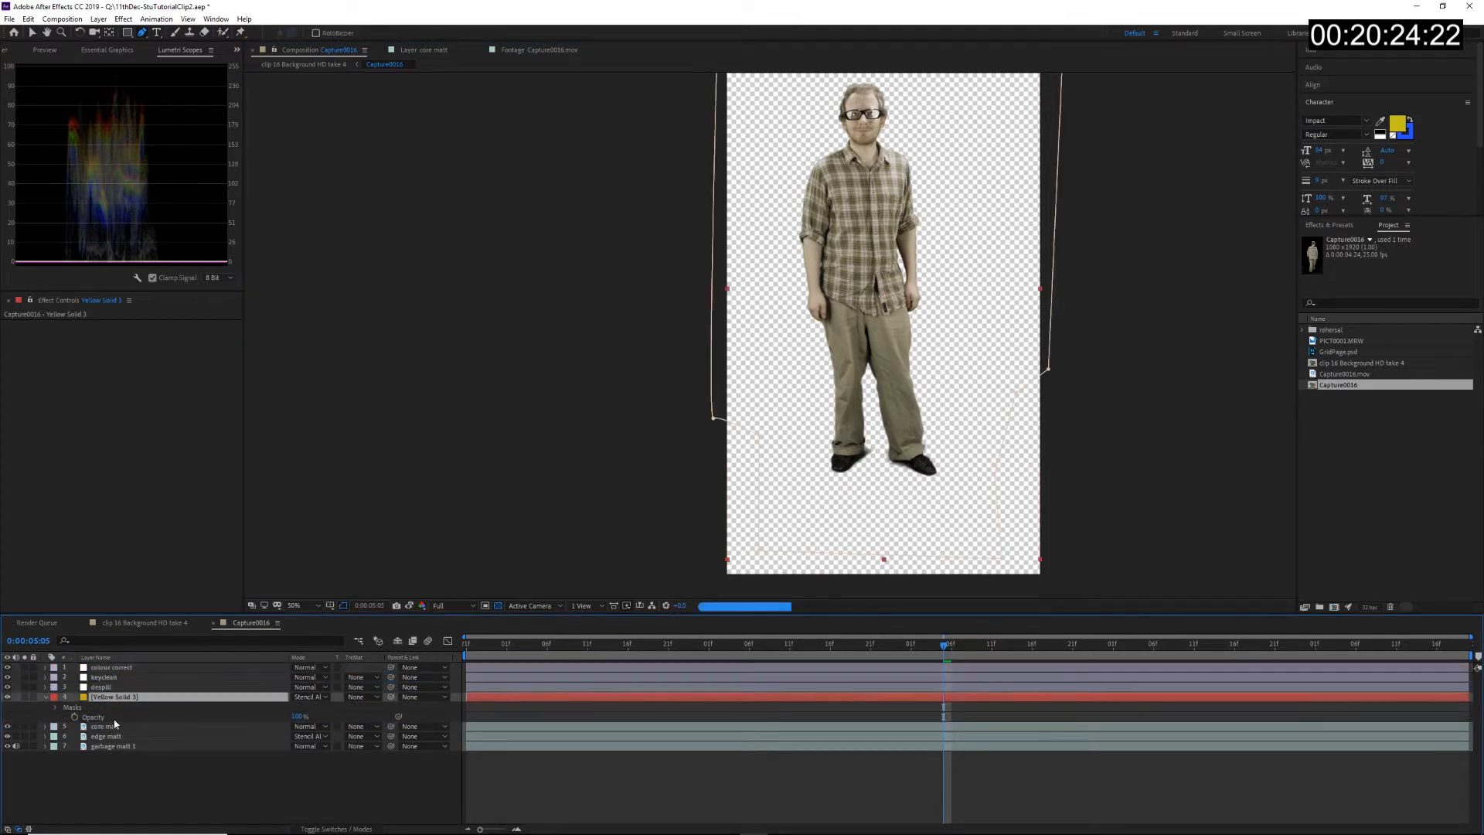
click(164, 783)
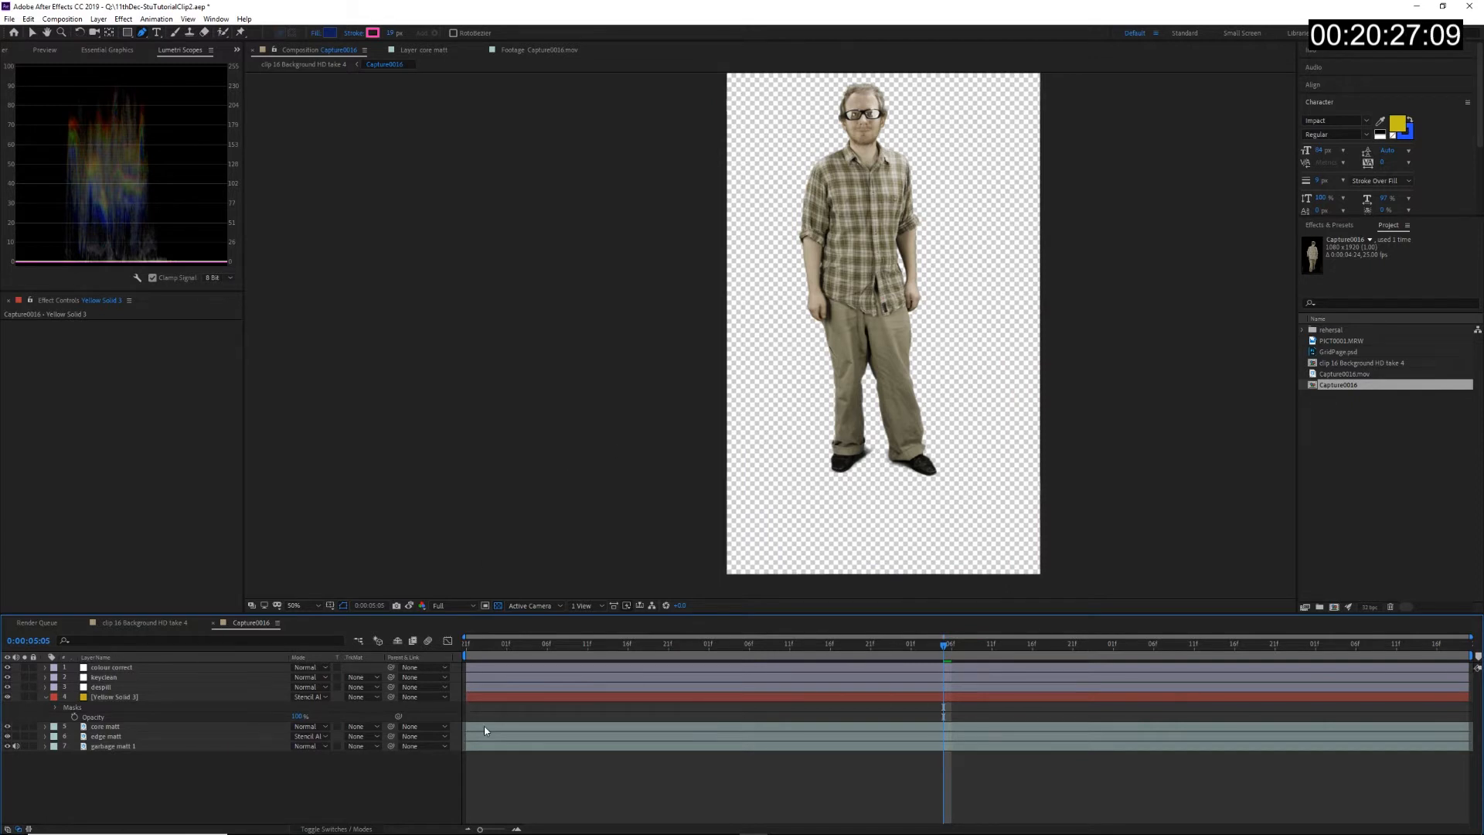
Step: Check the cleaned-up transparency around the man at 0:00:04:19
drag(633, 646, 855, 658)
key(space)
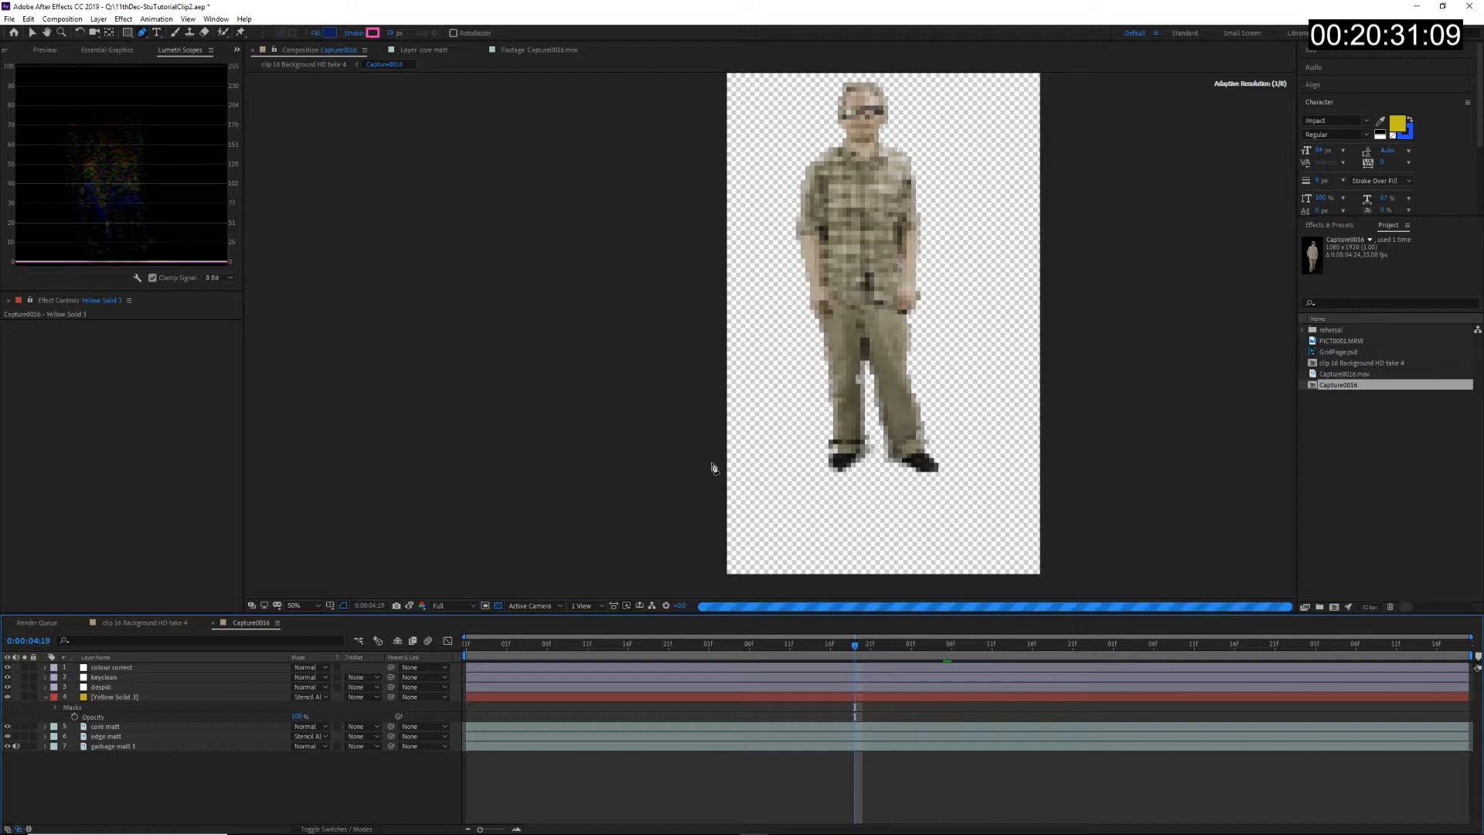
key(space)
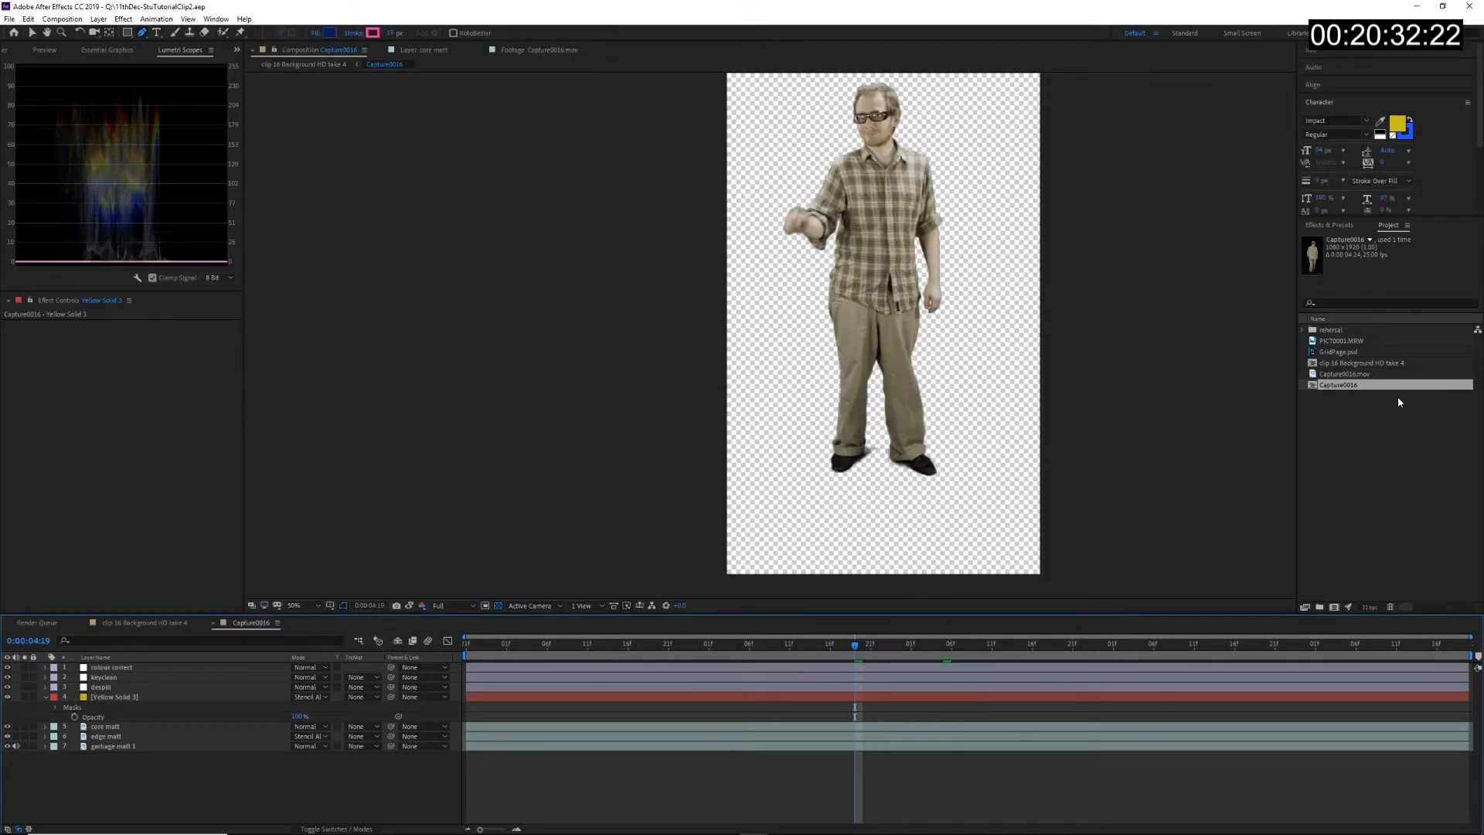
Step: Open the clip 16 Background HD take 4 composition and move the Capture0016 layer down so the man's head is inside the frame
double_click(1360, 362)
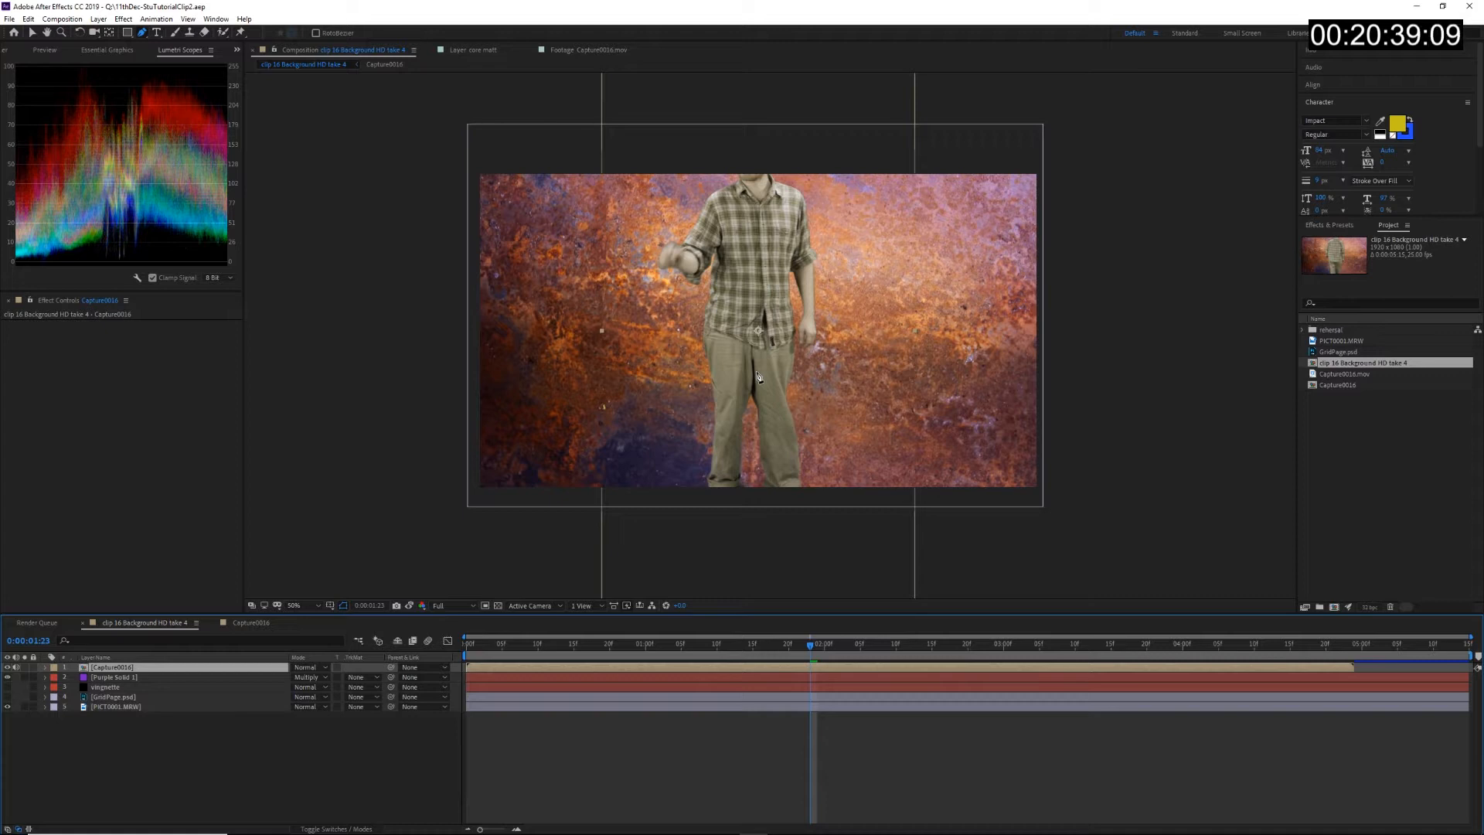
scroll(747, 407, down, 2)
scroll(747, 383, up, 2)
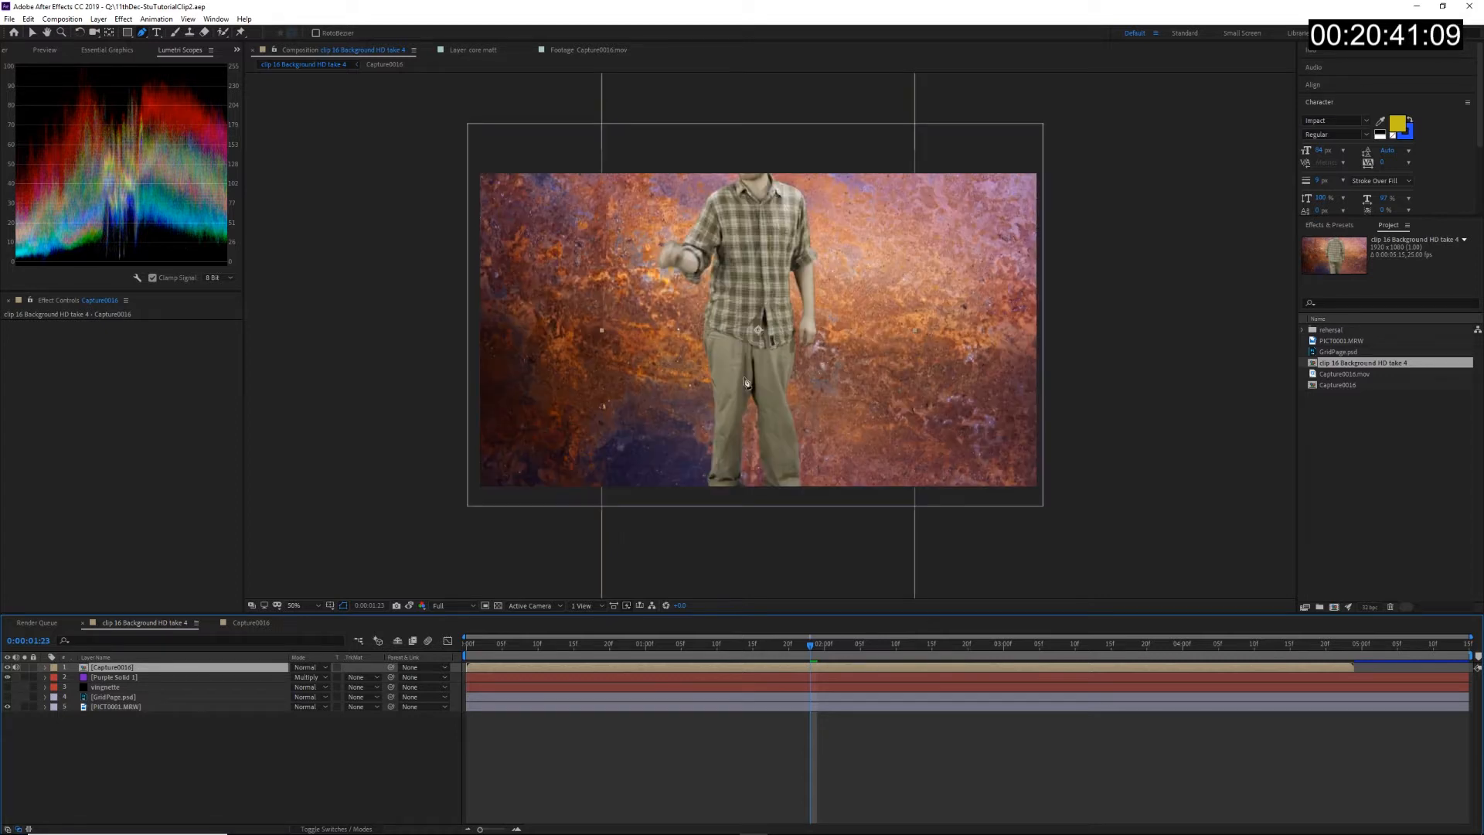
click(31, 33)
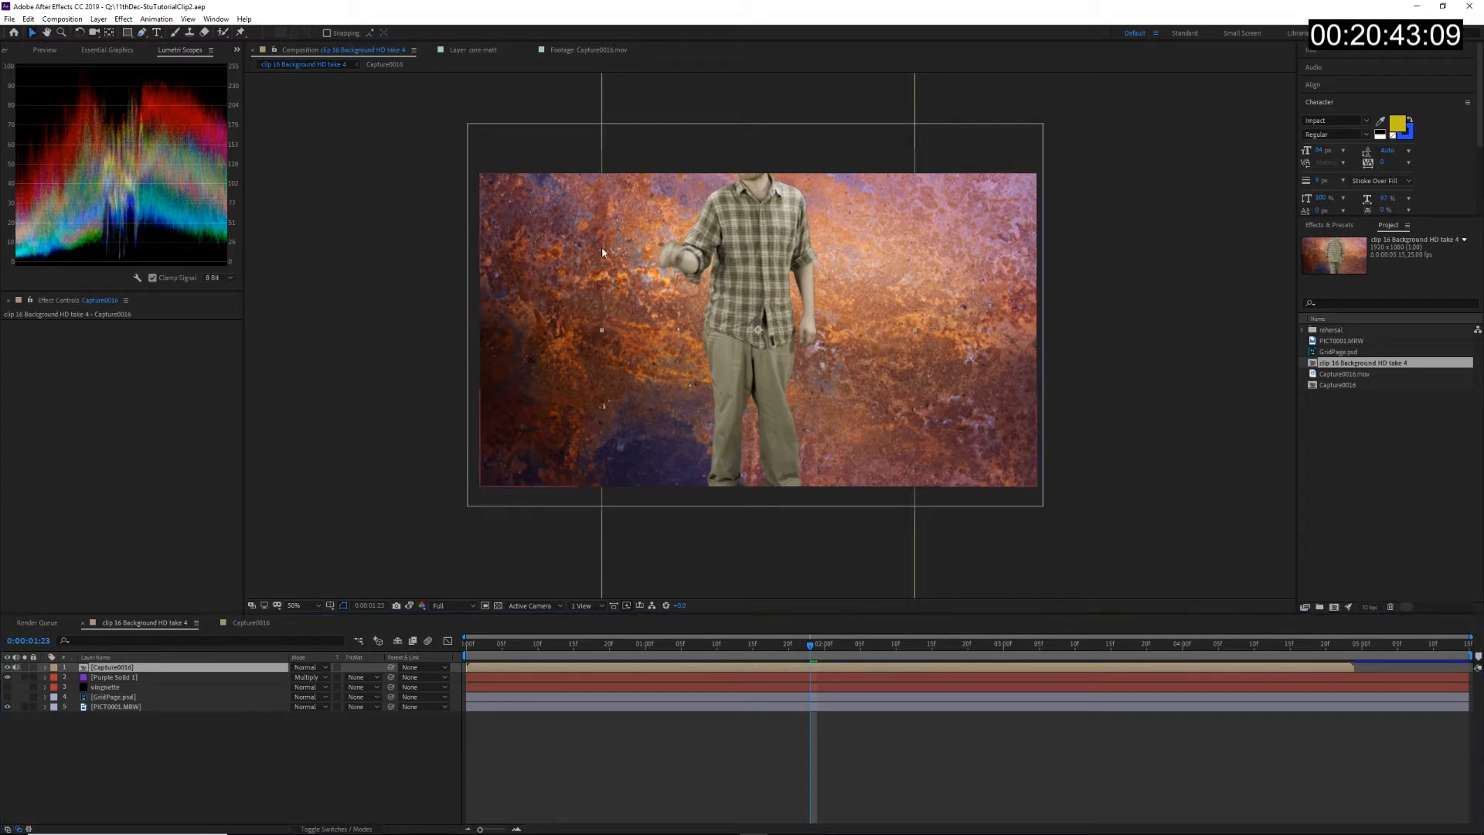
drag(778, 281, 751, 346)
scroll(728, 342, up, 2)
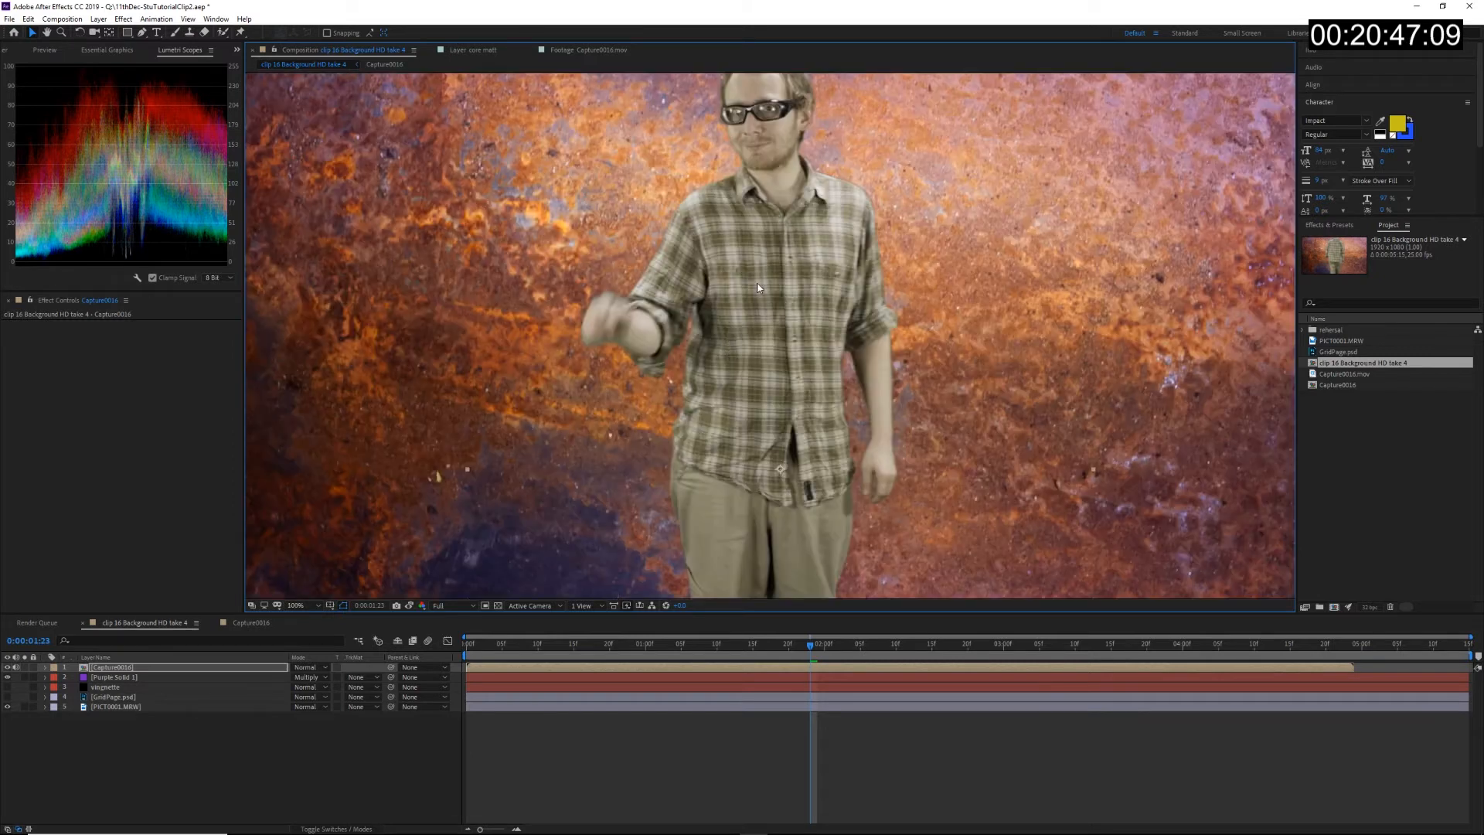
scroll(748, 313, up, 1)
scroll(747, 312, down, 2)
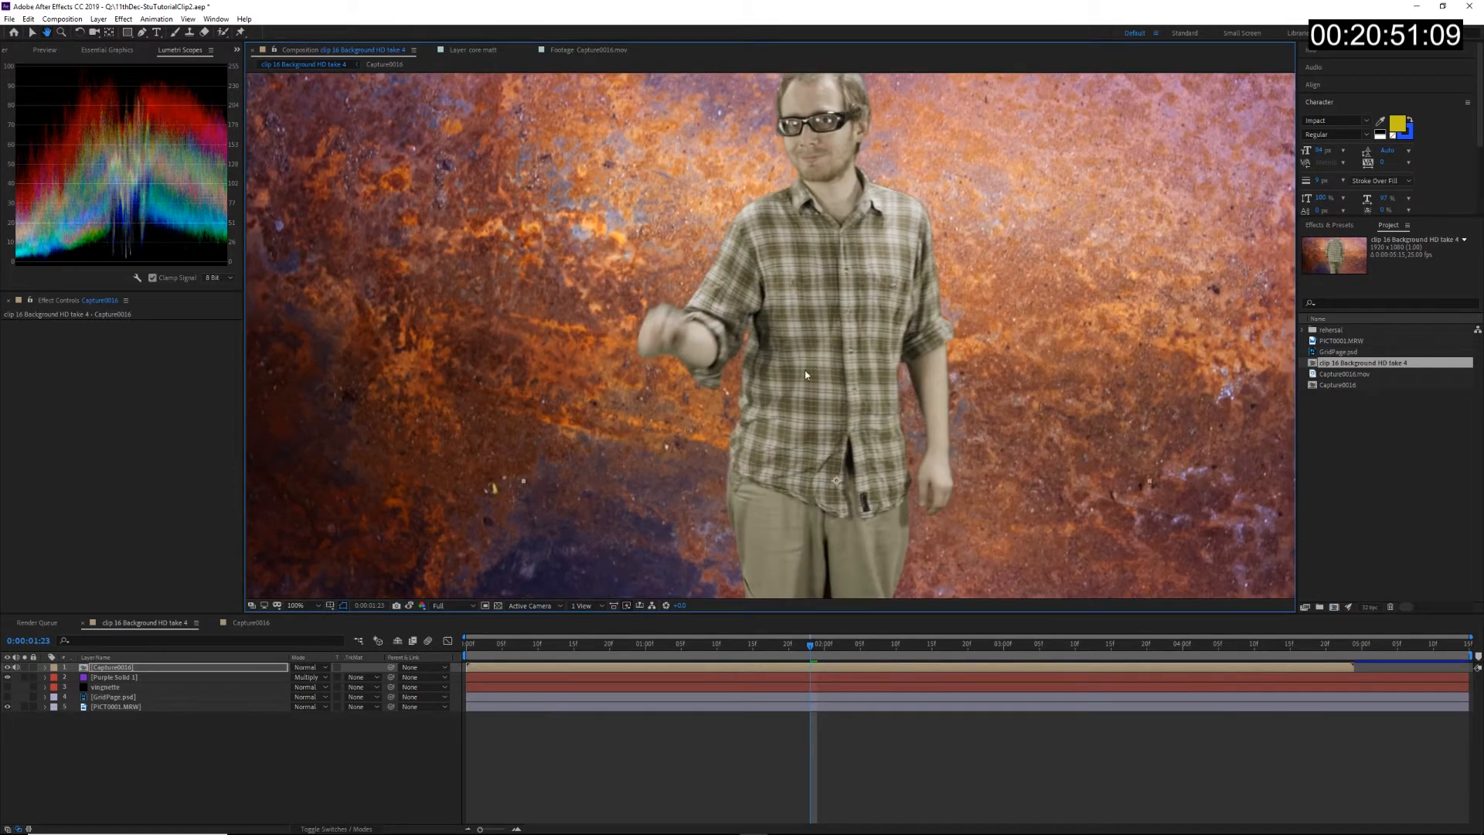
scroll(810, 450, down, 1)
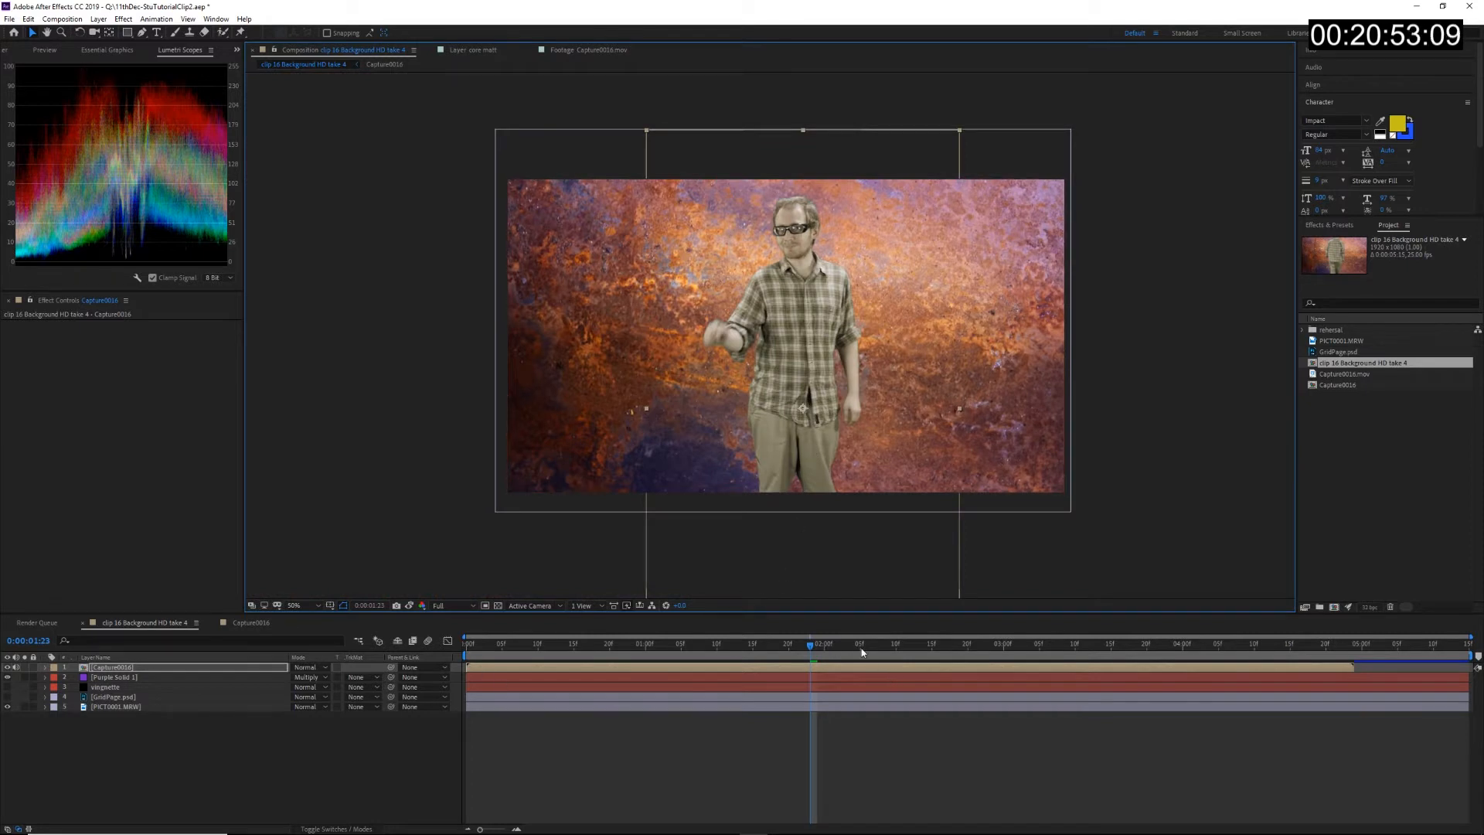
Step: Scale the Capture0016 layer down at 0:00:02:06 and move it up so the man's whole body fits inside the frame
drag(865, 647, 871, 648)
click(150, 669)
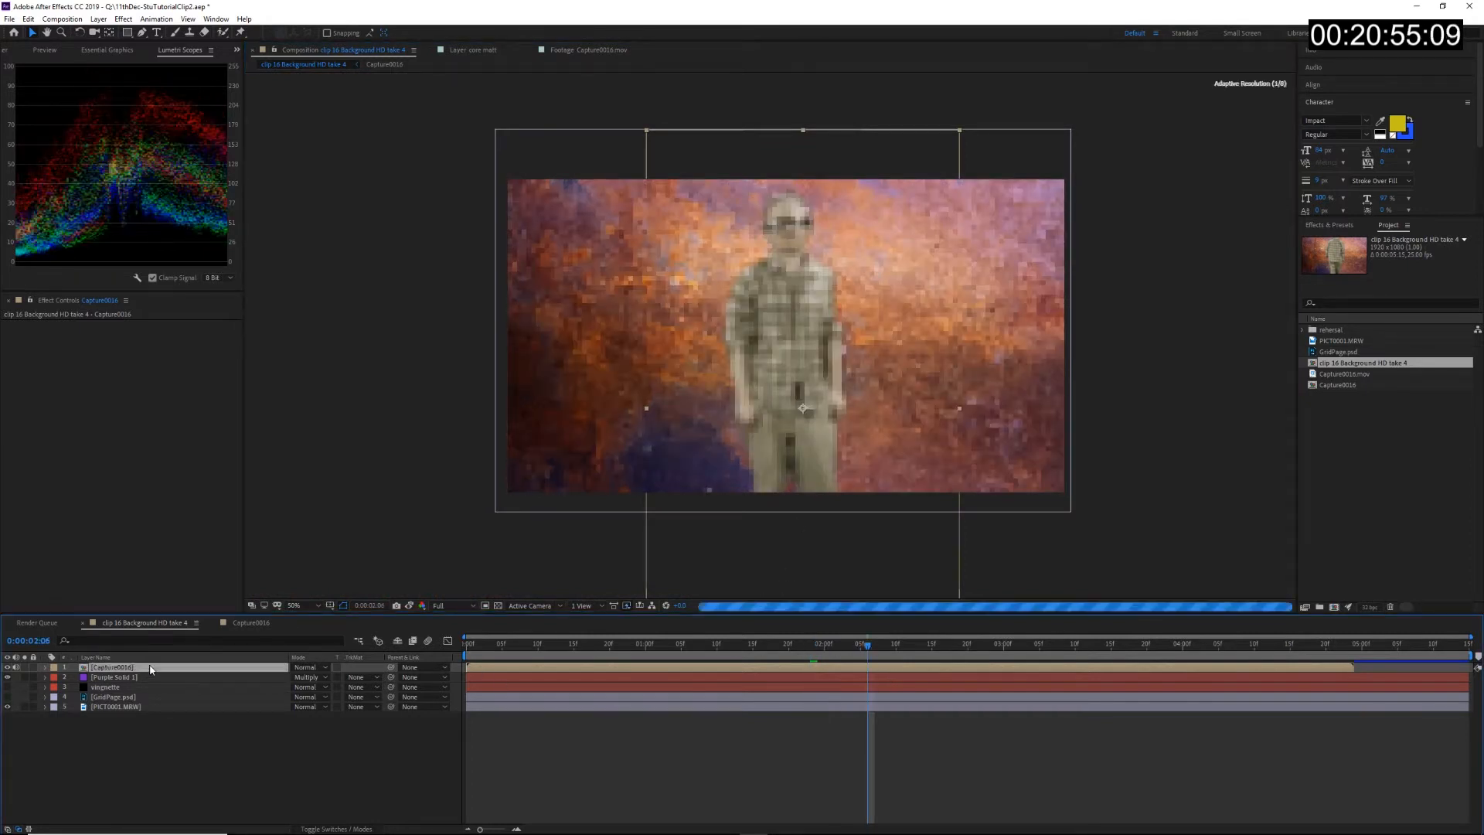
key(s)
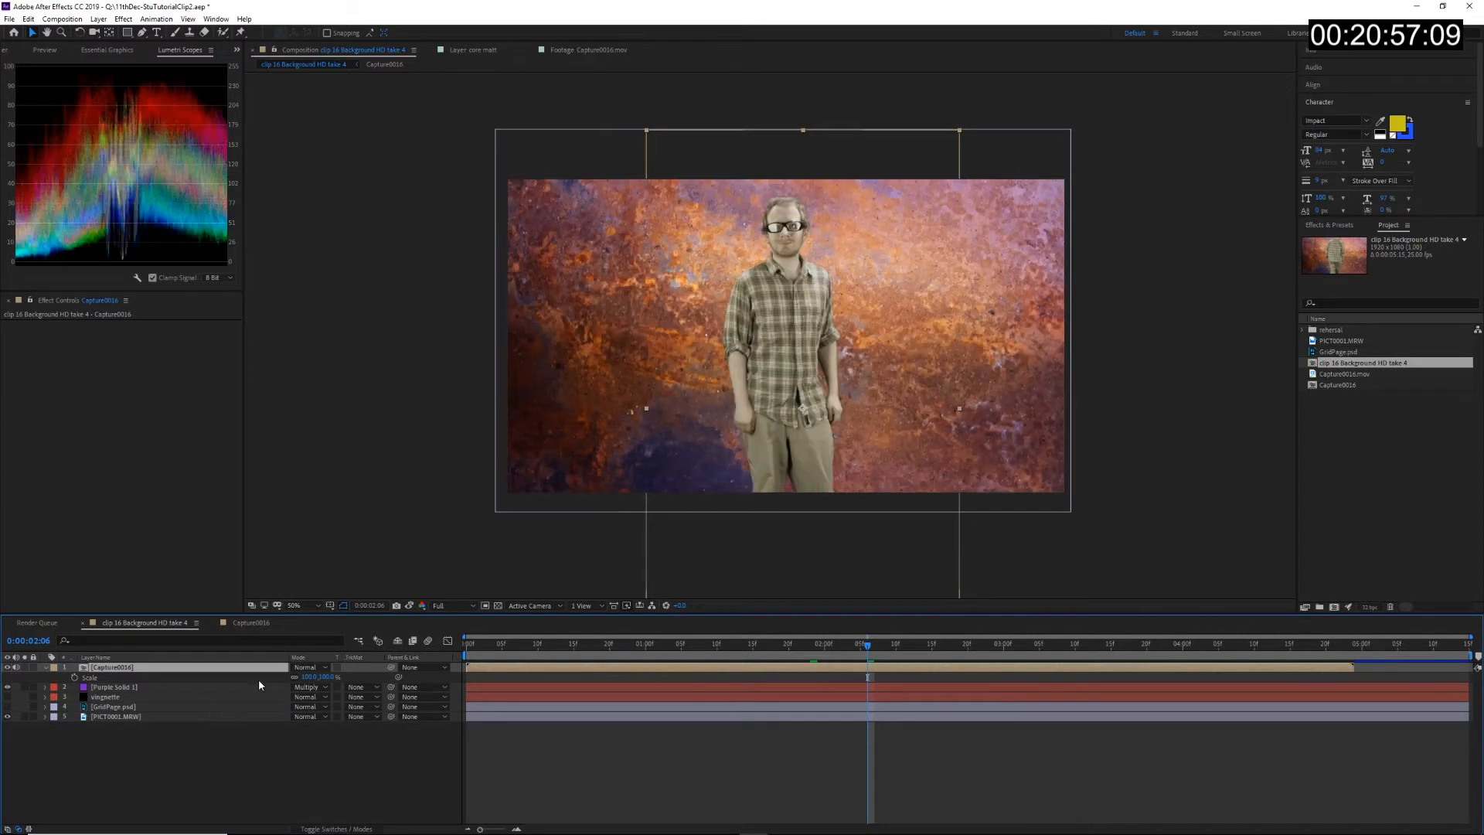
drag(267, 671, 271, 671)
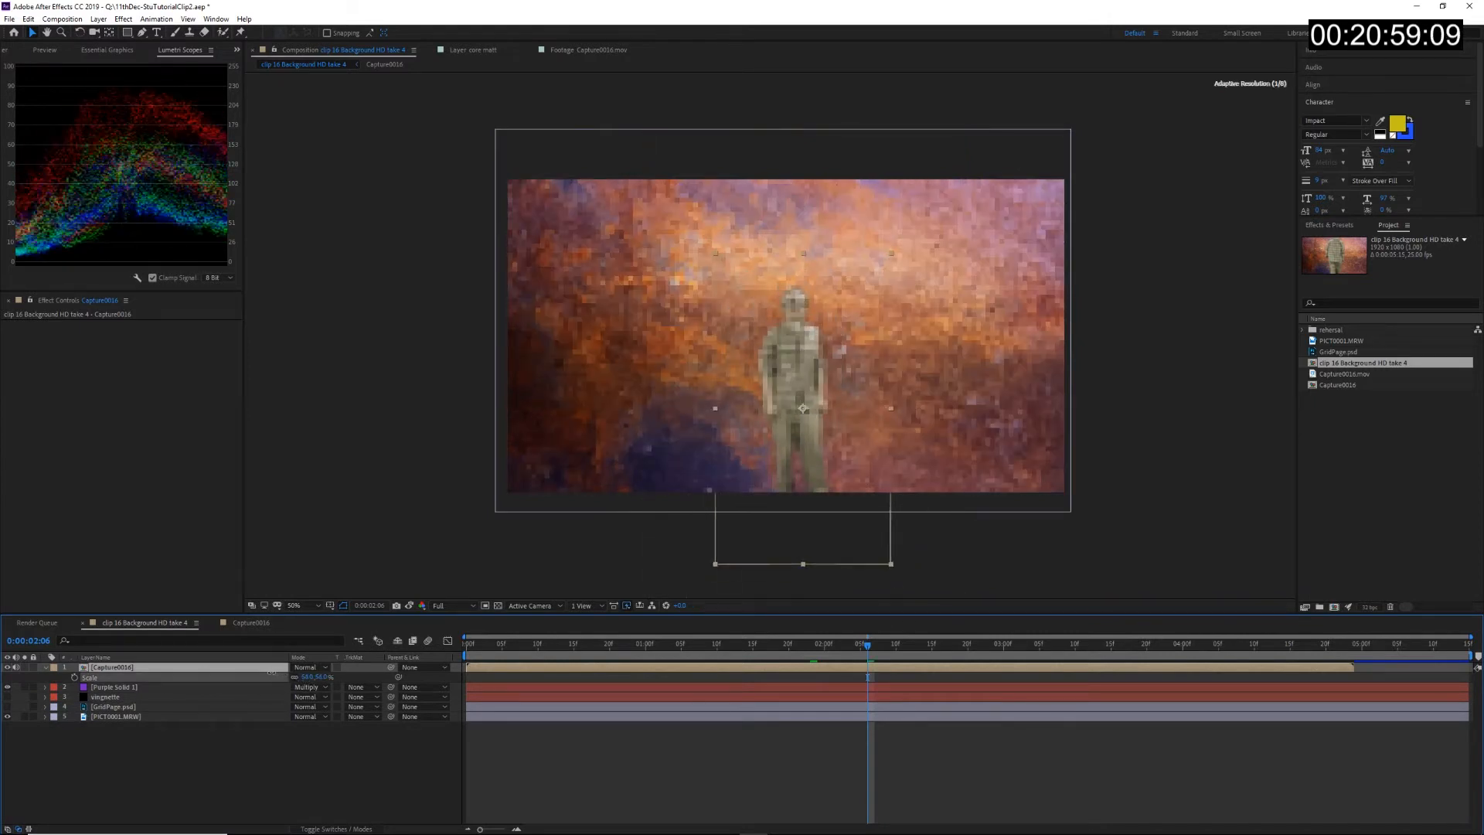
drag(824, 442, 833, 397)
drag(308, 677, 311, 678)
Step: Set the Capture0016 layer's scale to 70% and reposition the man so his feet stand just above the frame's lower edge
click(313, 687)
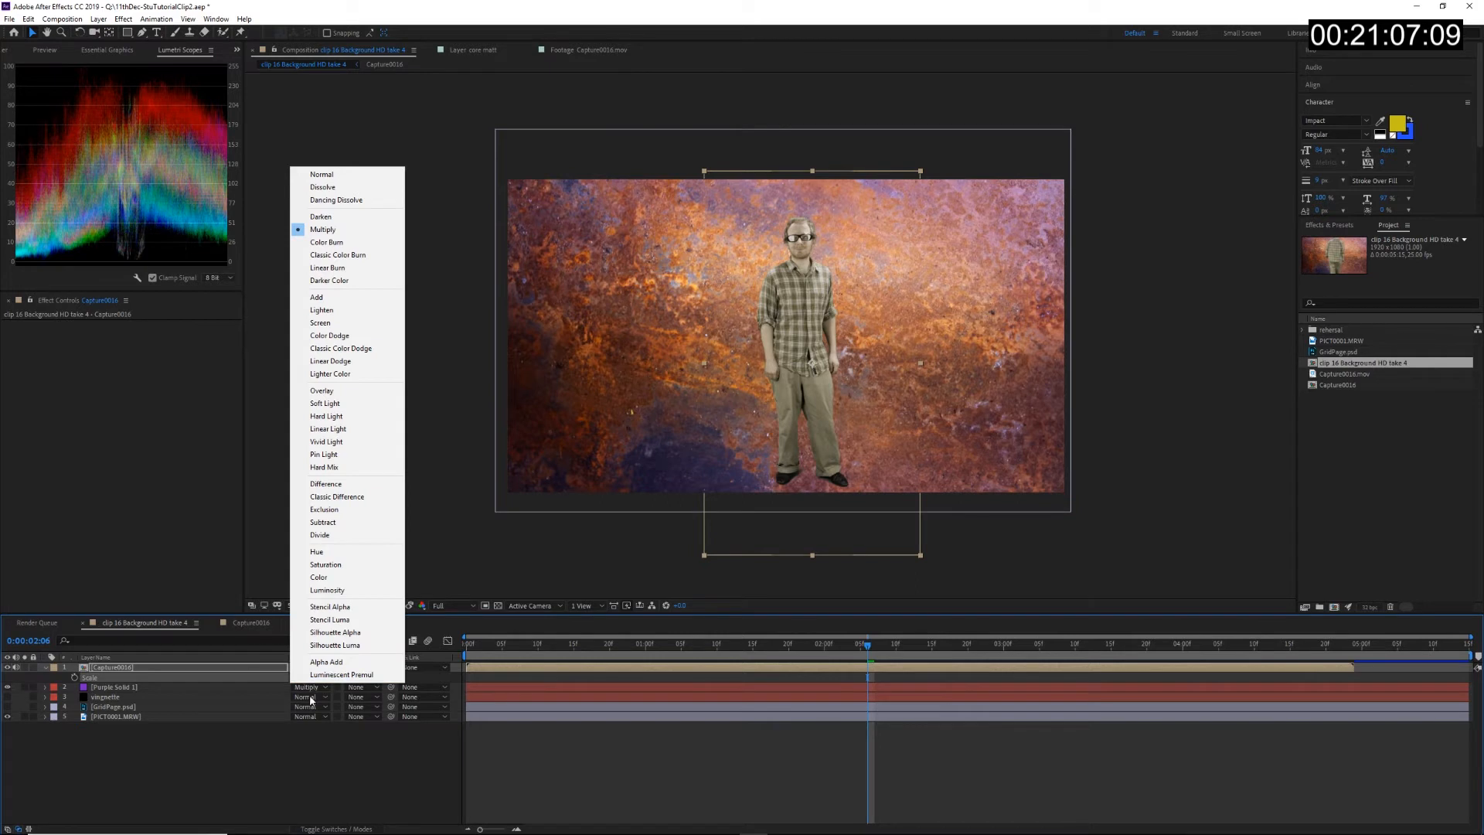
click(275, 696)
click(307, 677)
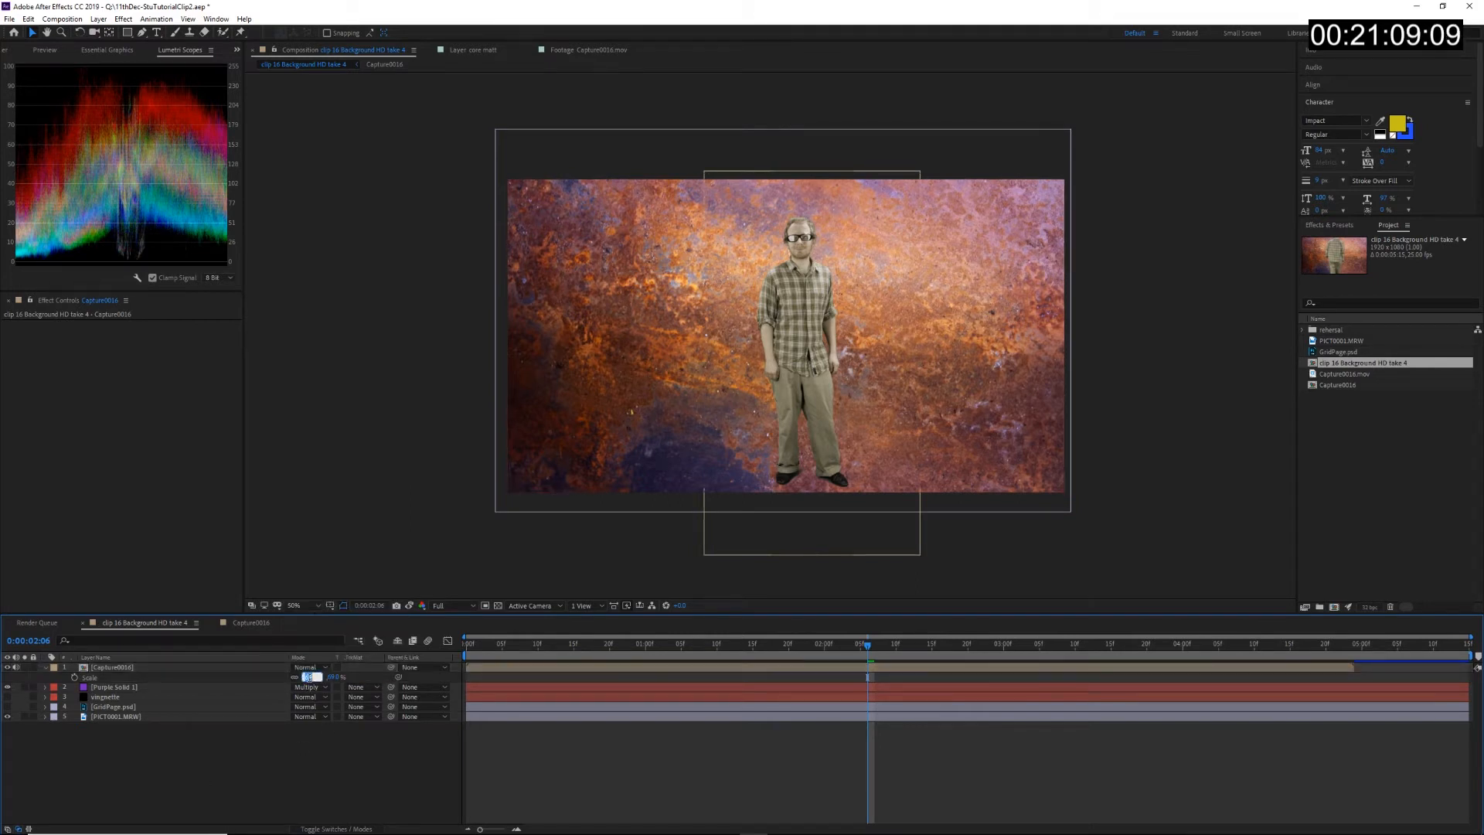
text(70)
key(Return)
drag(806, 416, 813, 411)
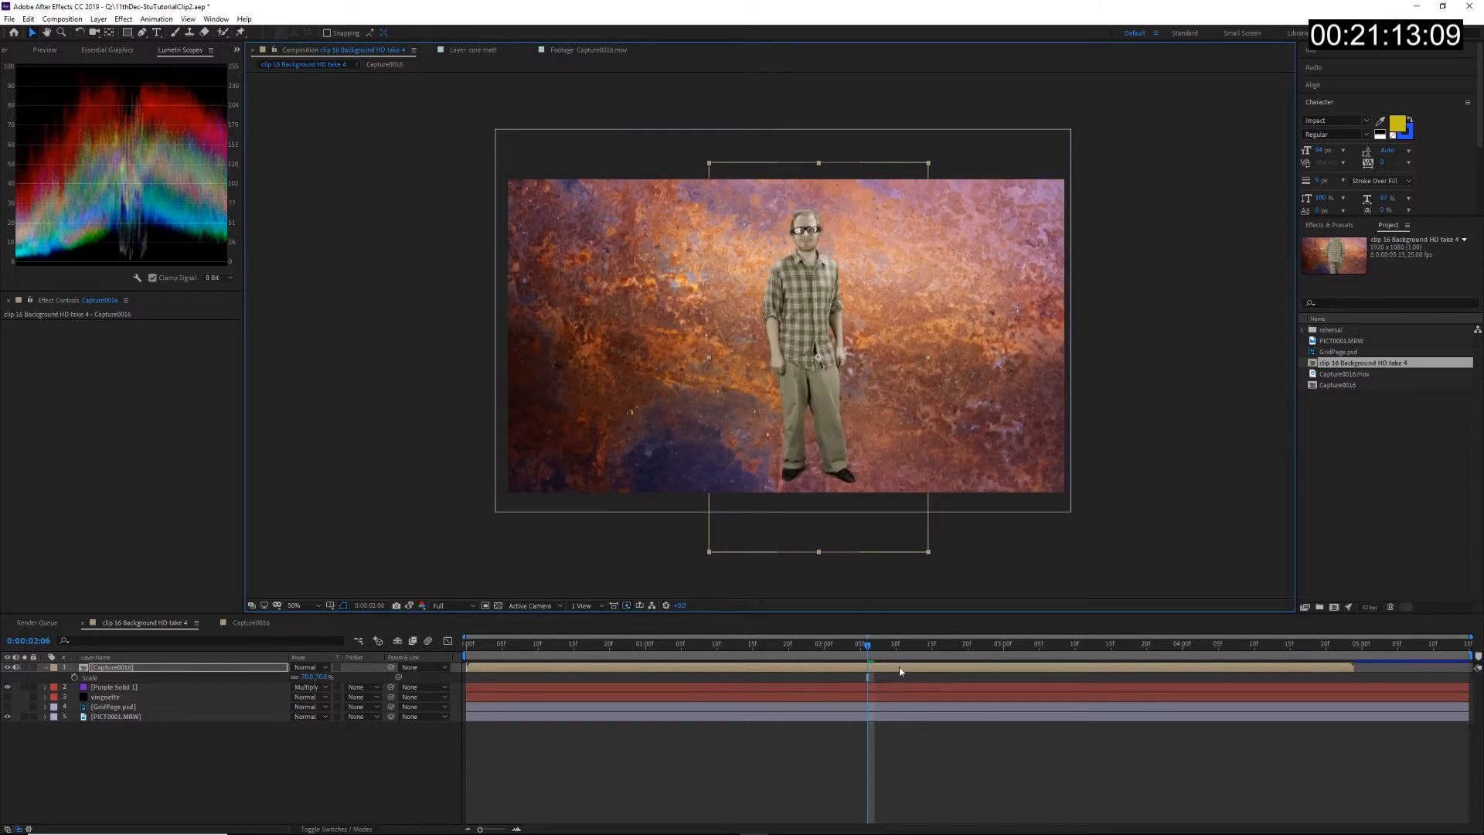
Step: Examine the keyed edges around the man's head, collar and shoulder closely at 0:00:03:20
drag(796, 643, 1147, 673)
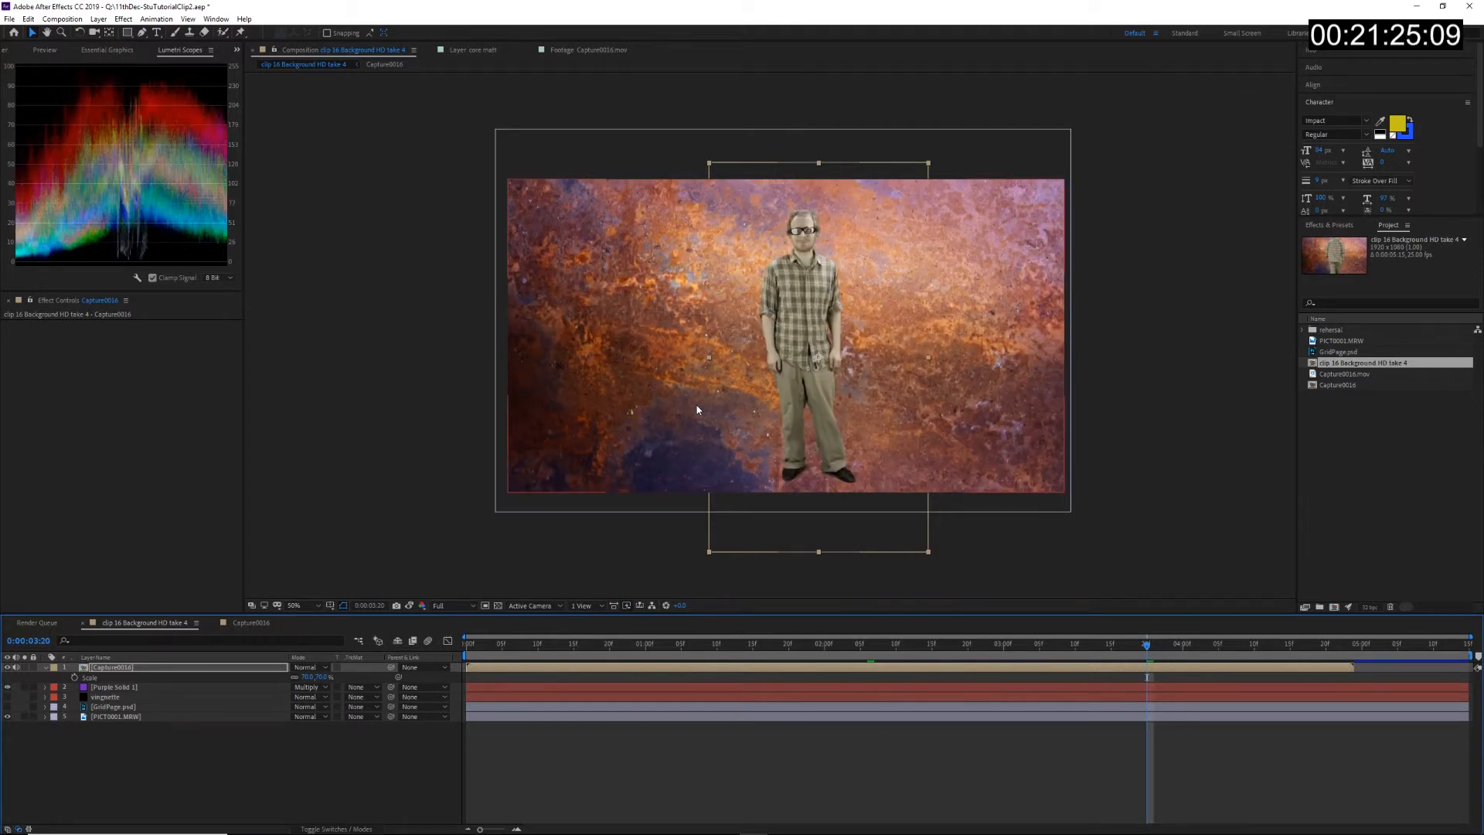
key(period)
drag(872, 255, 824, 459)
key(period)
key(period)
drag(601, 353, 431, 291)
key(period)
key(period)
key(comma)
key(comma)
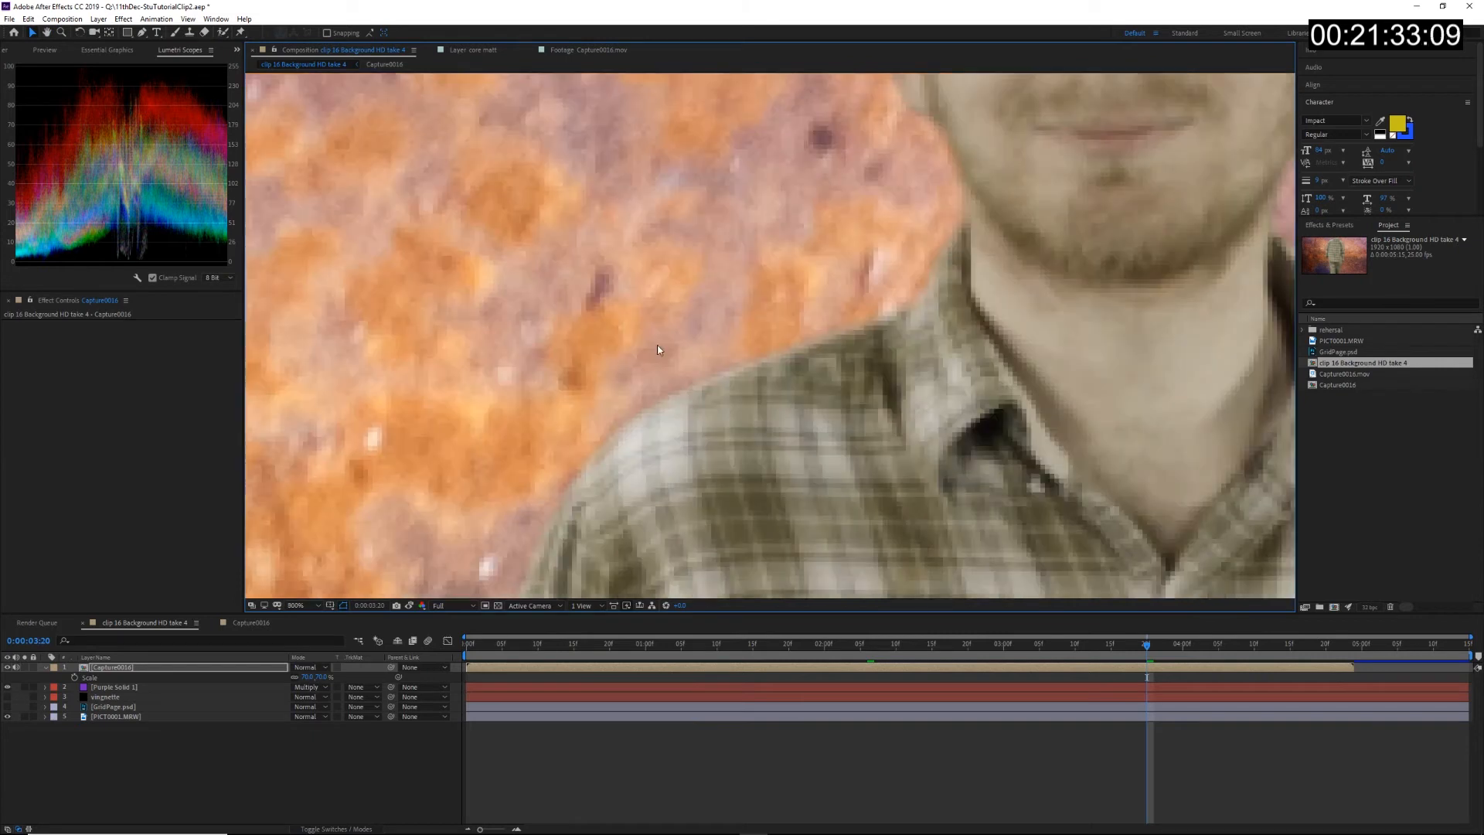
key(comma)
key(period)
Step: Examine the keyed edges of the trousers and the gap between the legs at 0:00:03:20
drag(875, 217, 820, 46)
drag(867, 471, 891, 69)
drag(894, 264, 794, 387)
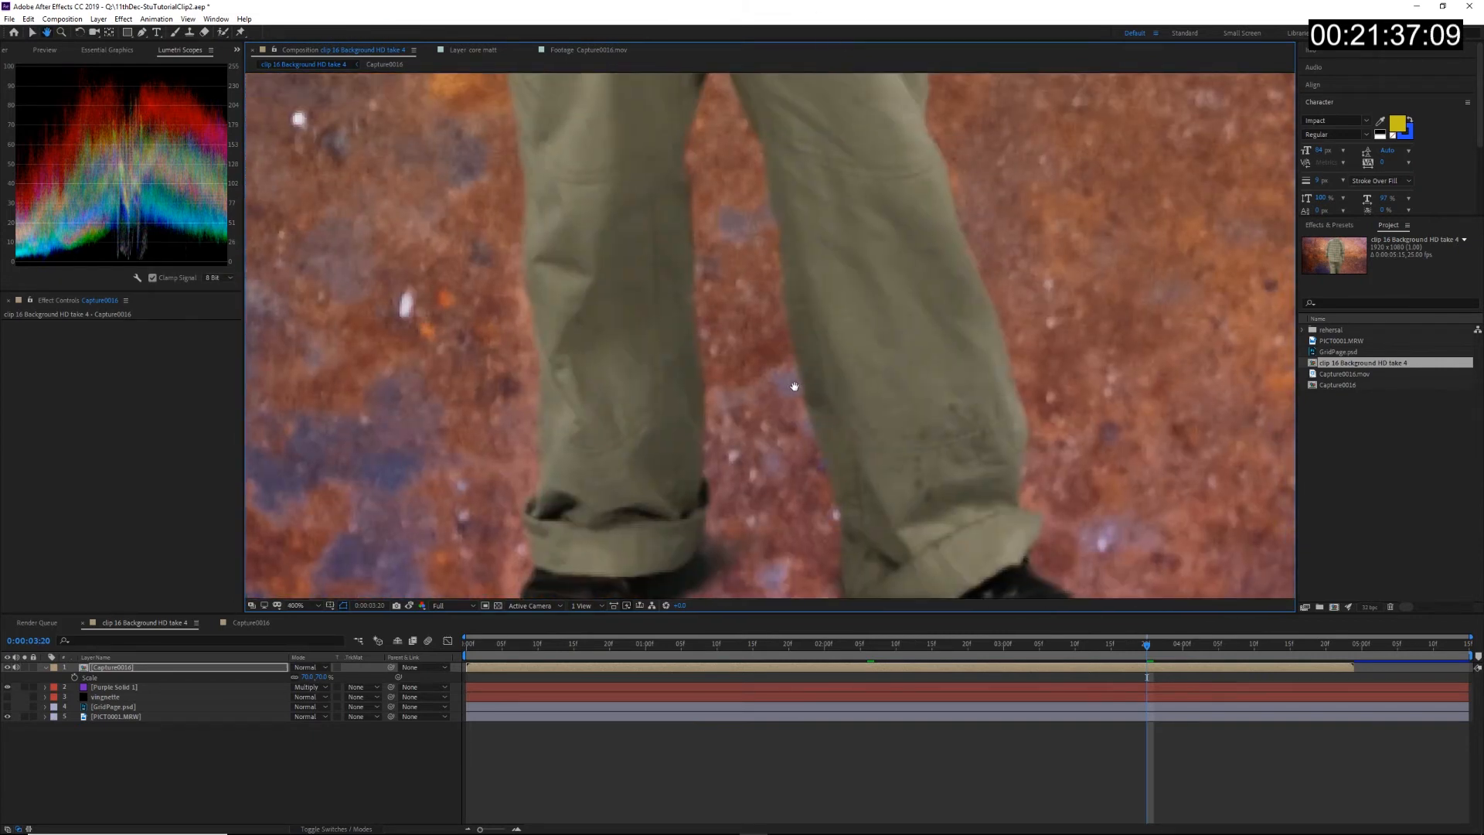
scroll(719, 396, up, 1)
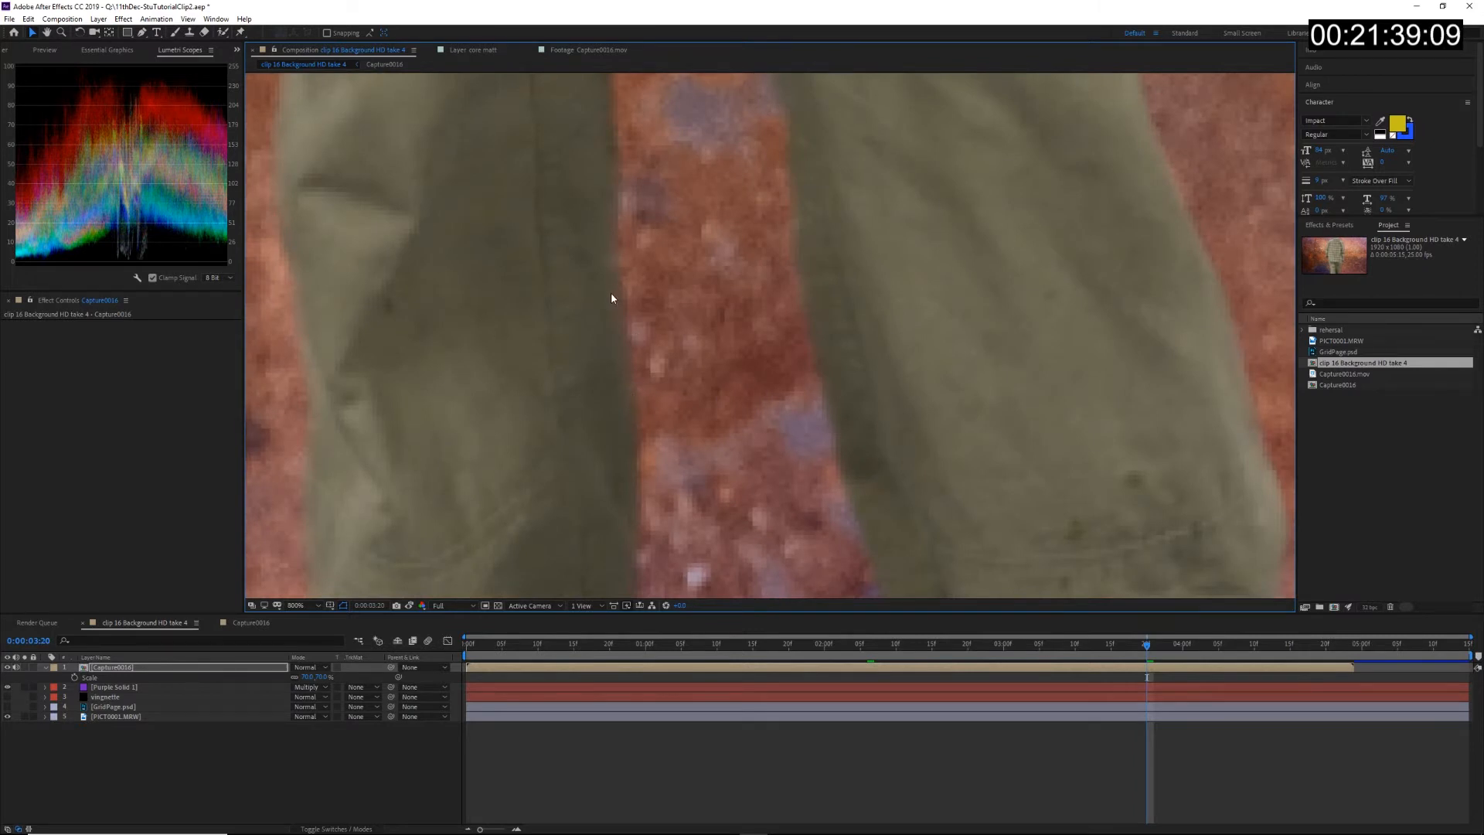
scroll(613, 291, down, 1)
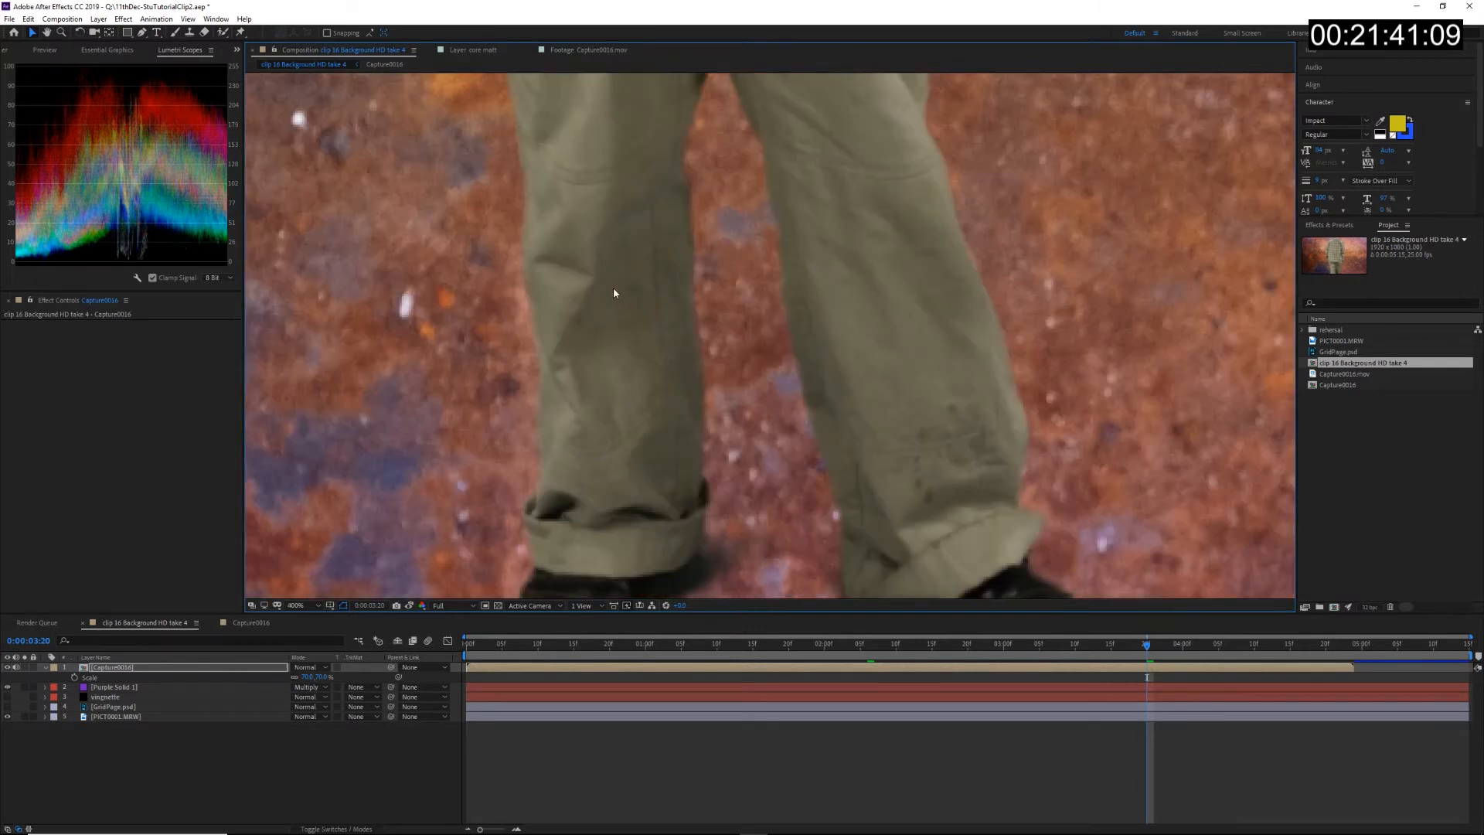
Step: Check the man's legs and his full figure against the rusty background at 0:00:01:22
click(803, 658)
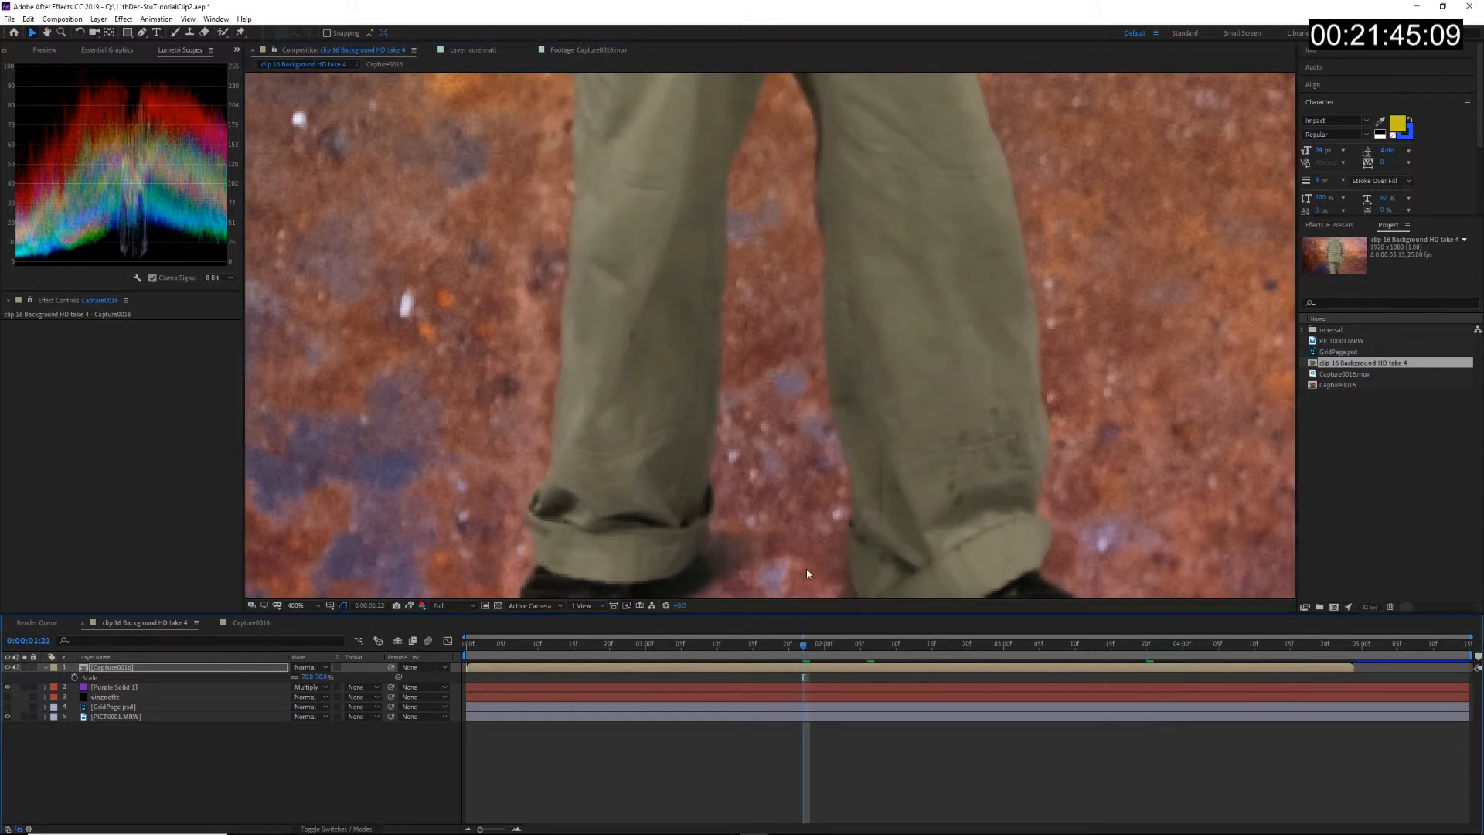
scroll(813, 467, down, 1)
scroll(750, 364, down, 1)
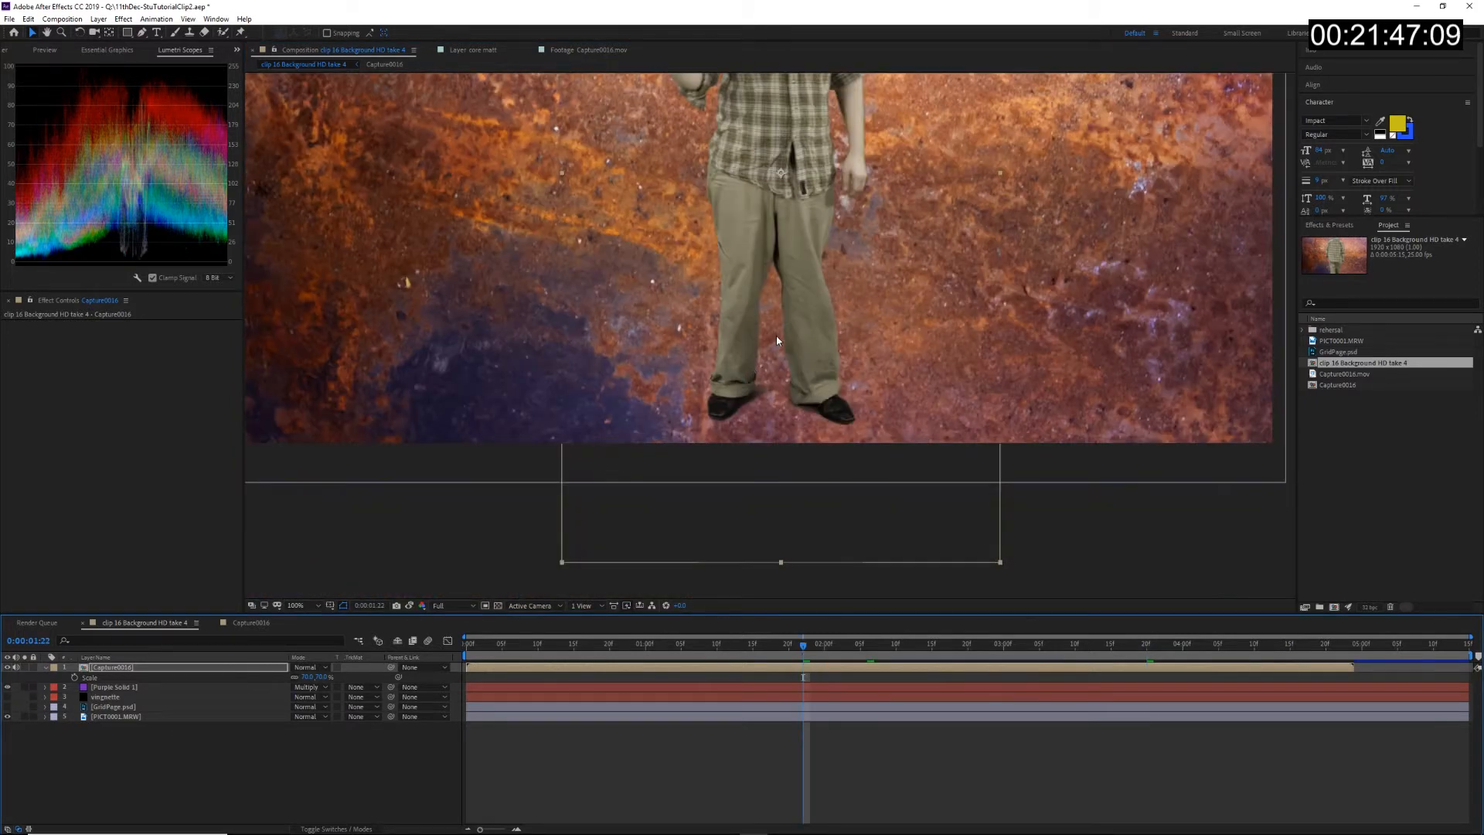
scroll(763, 324, down, 1)
scroll(759, 387, up, 1)
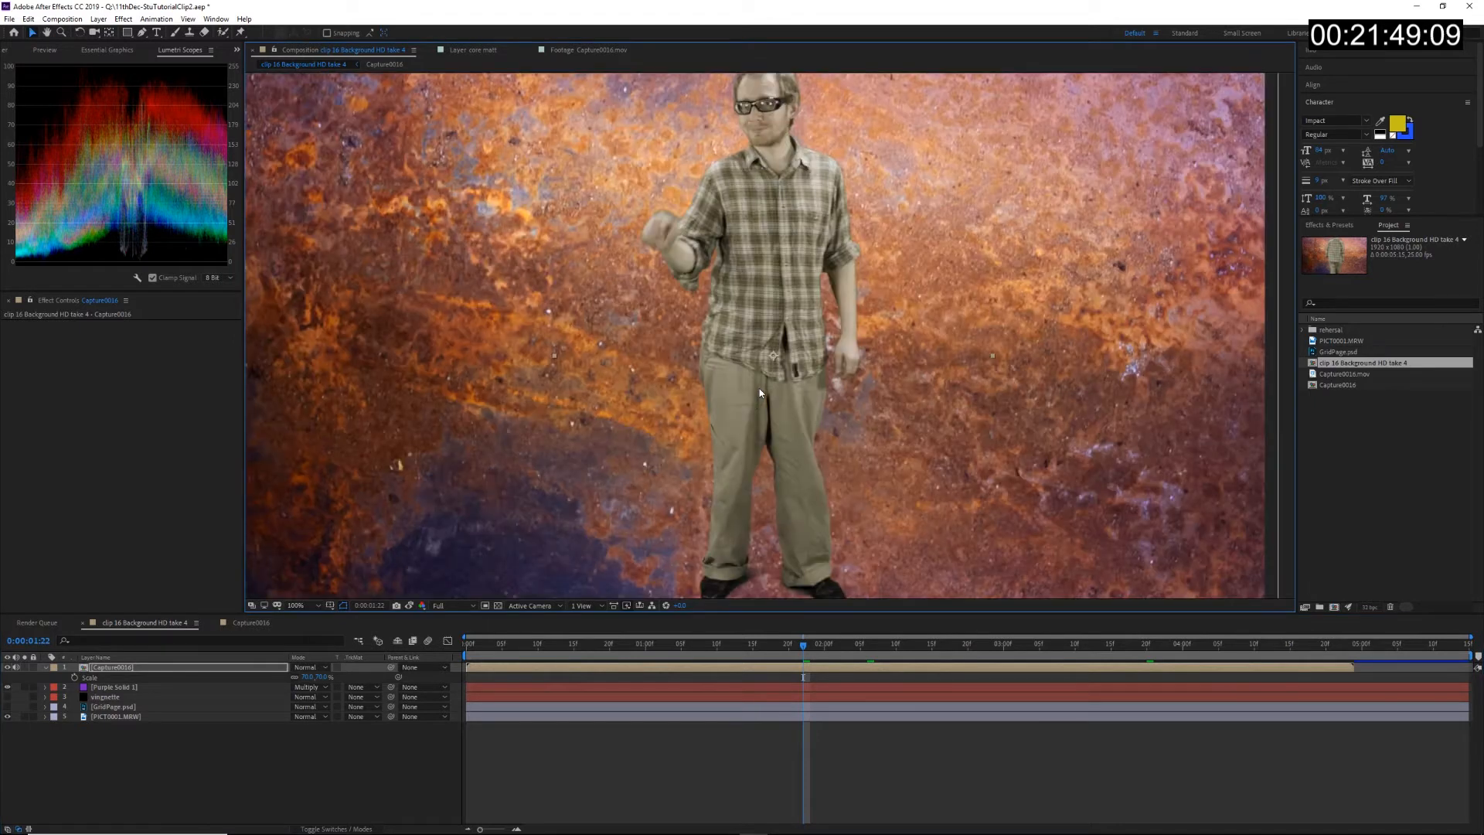
drag(759, 382, 728, 428)
key(v)
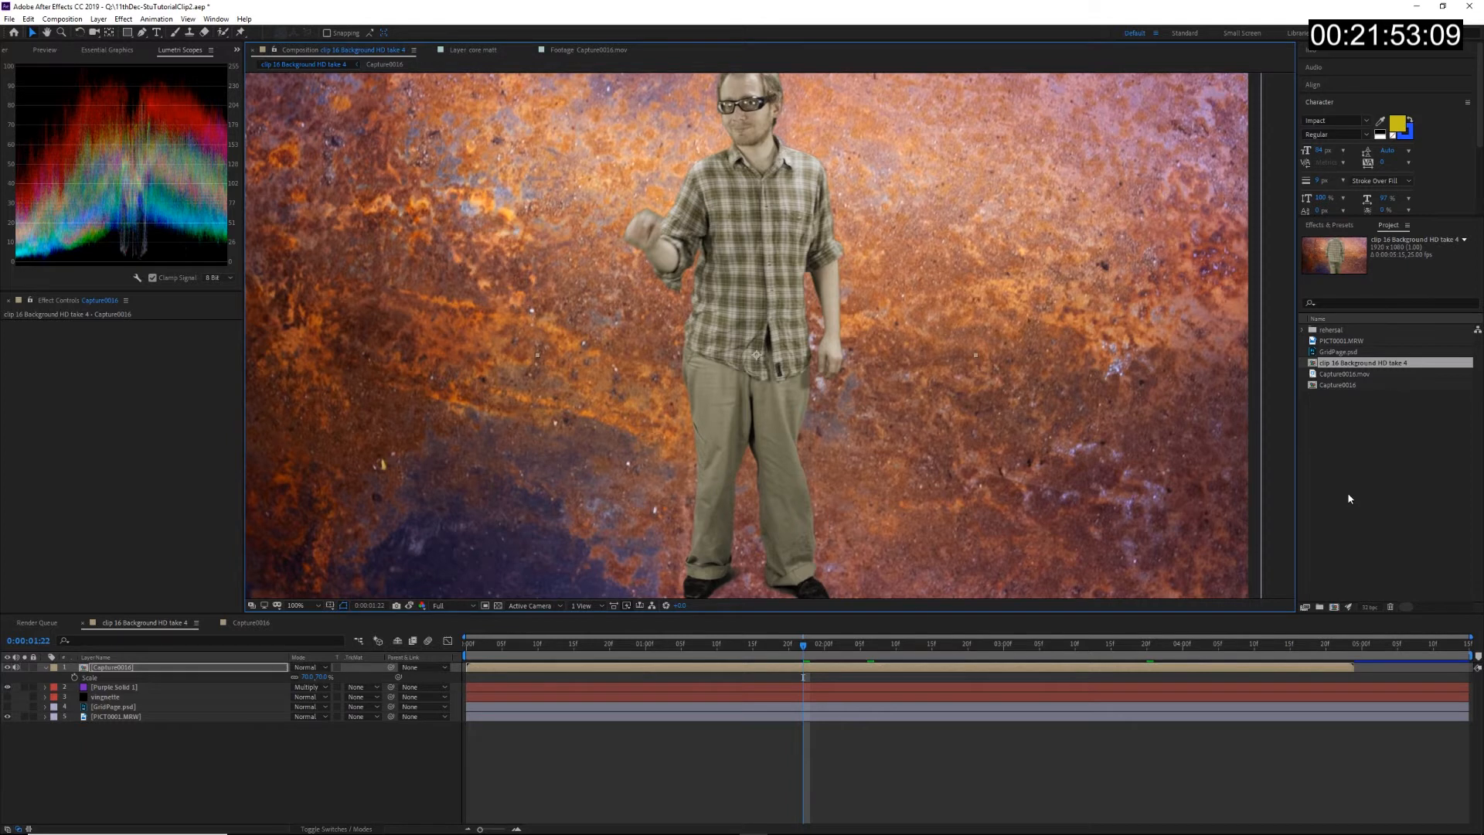
click(1343, 448)
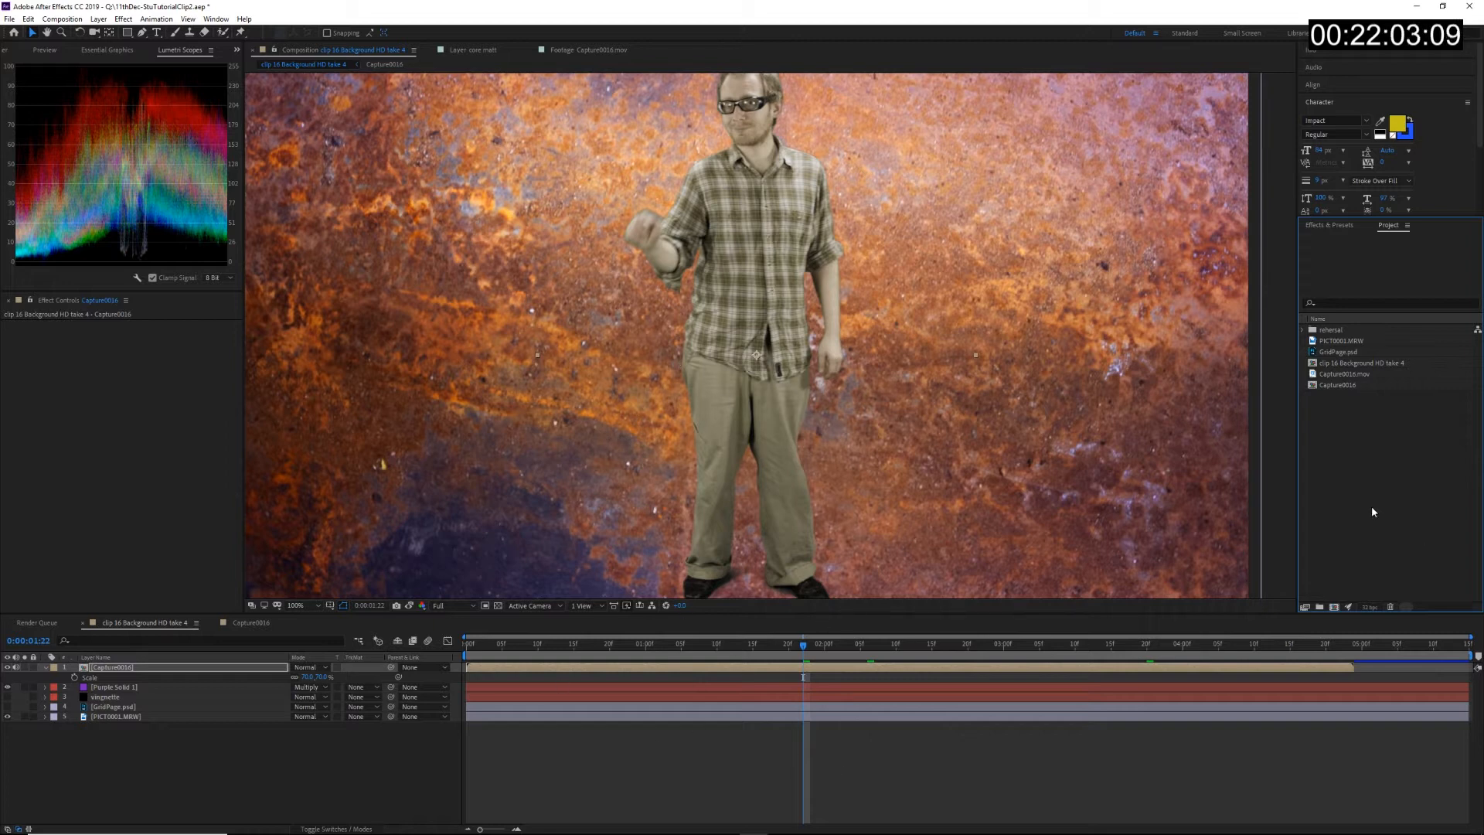
Step: Go to 0:00:01:07, open the Capture0016 precomp and duplicate its core matt layer
drag(803, 645, 696, 662)
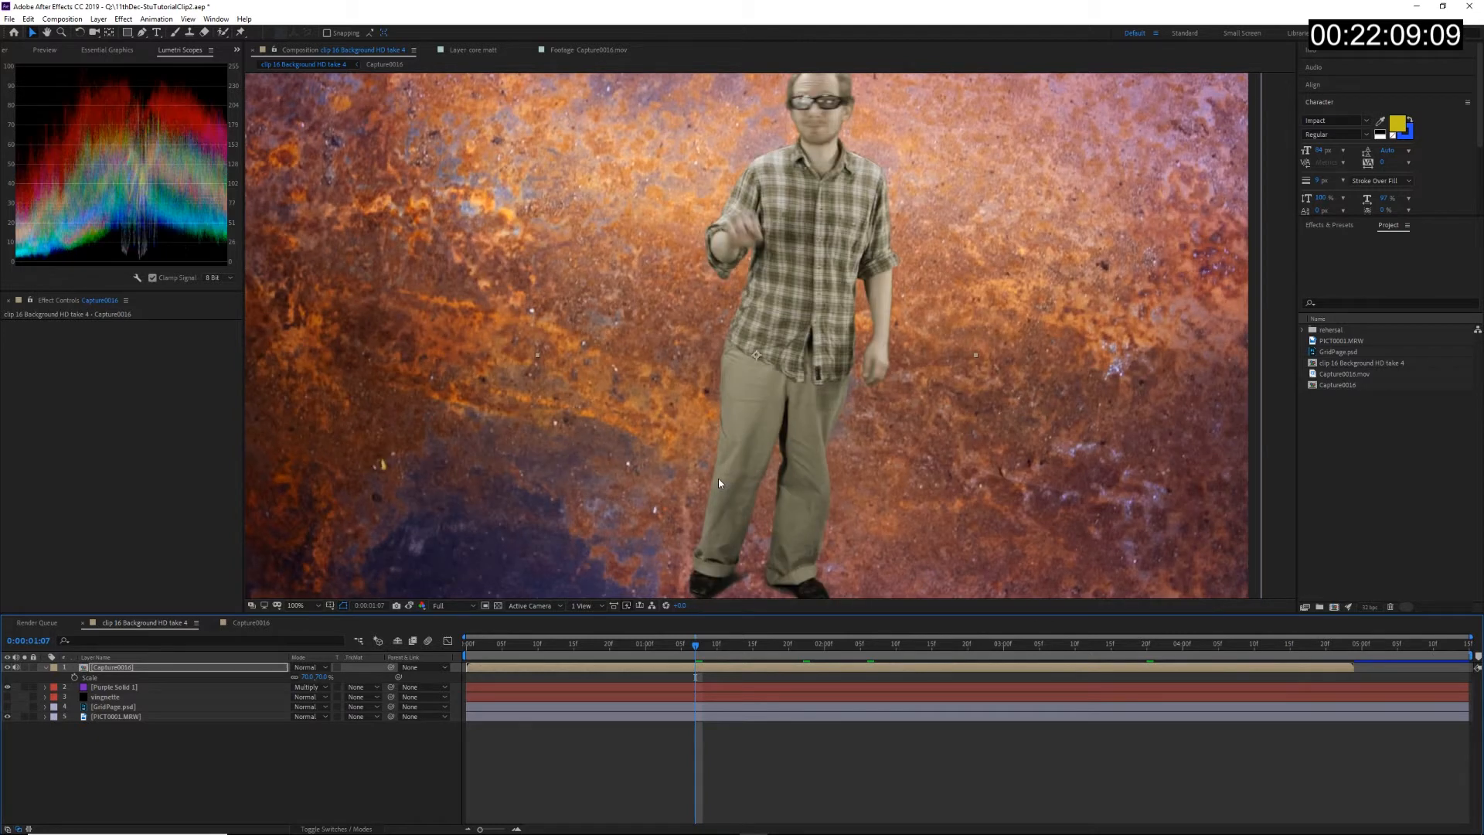
double_click(119, 667)
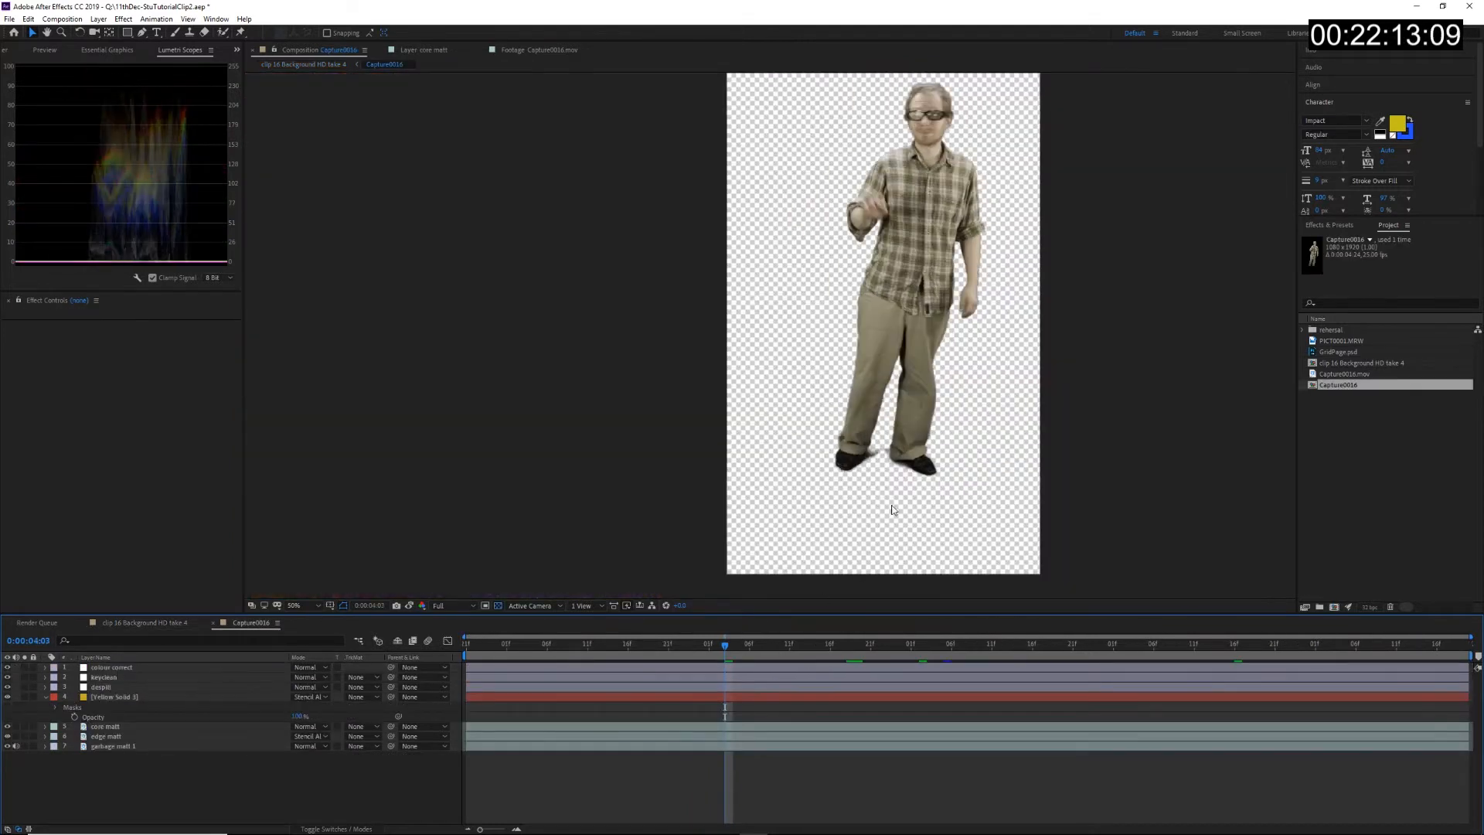
scroll(918, 298, up, 1)
drag(932, 261, 722, 474)
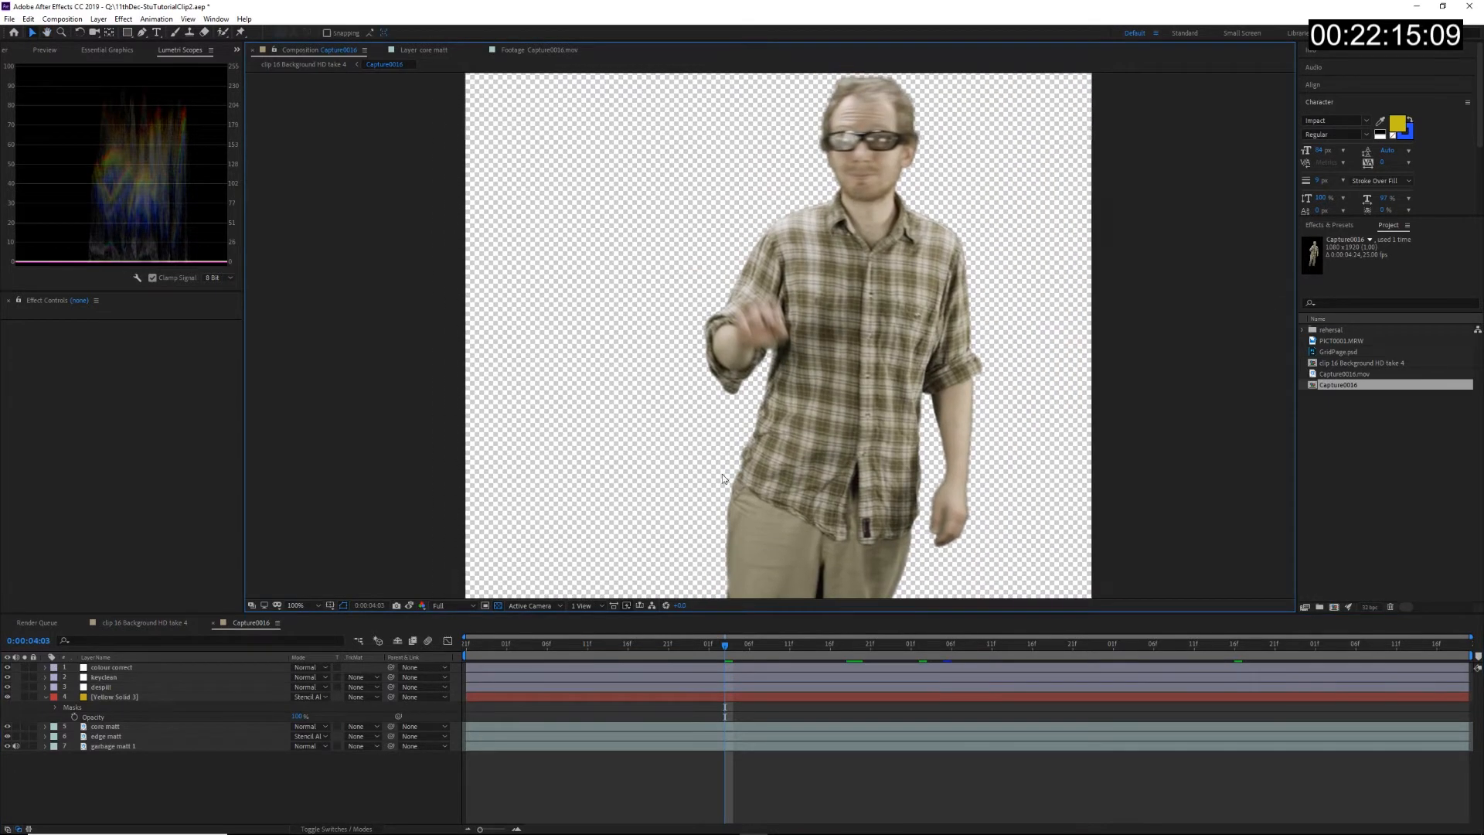
click(224, 798)
click(134, 728)
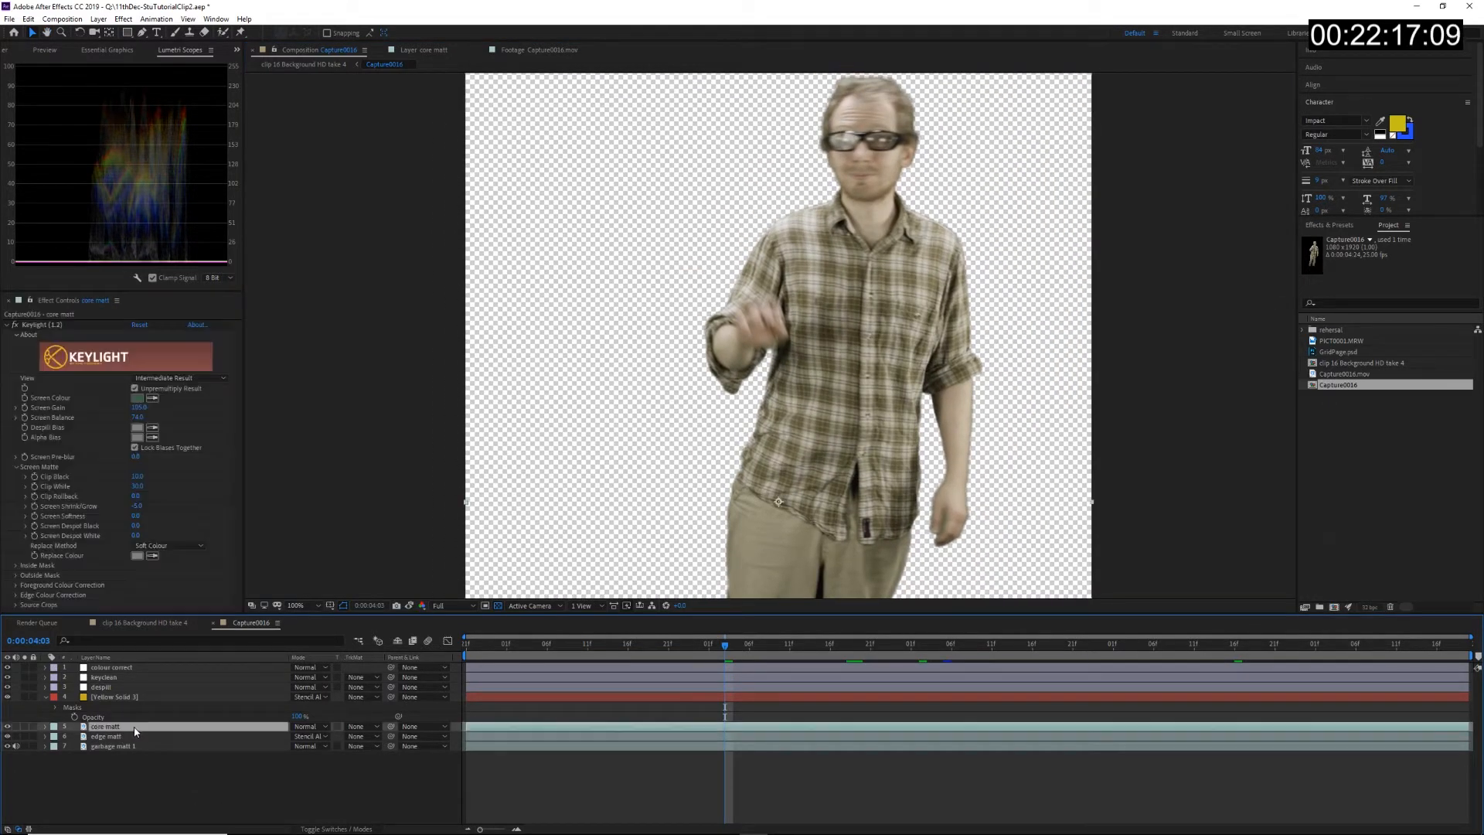
key(ctrl+d)
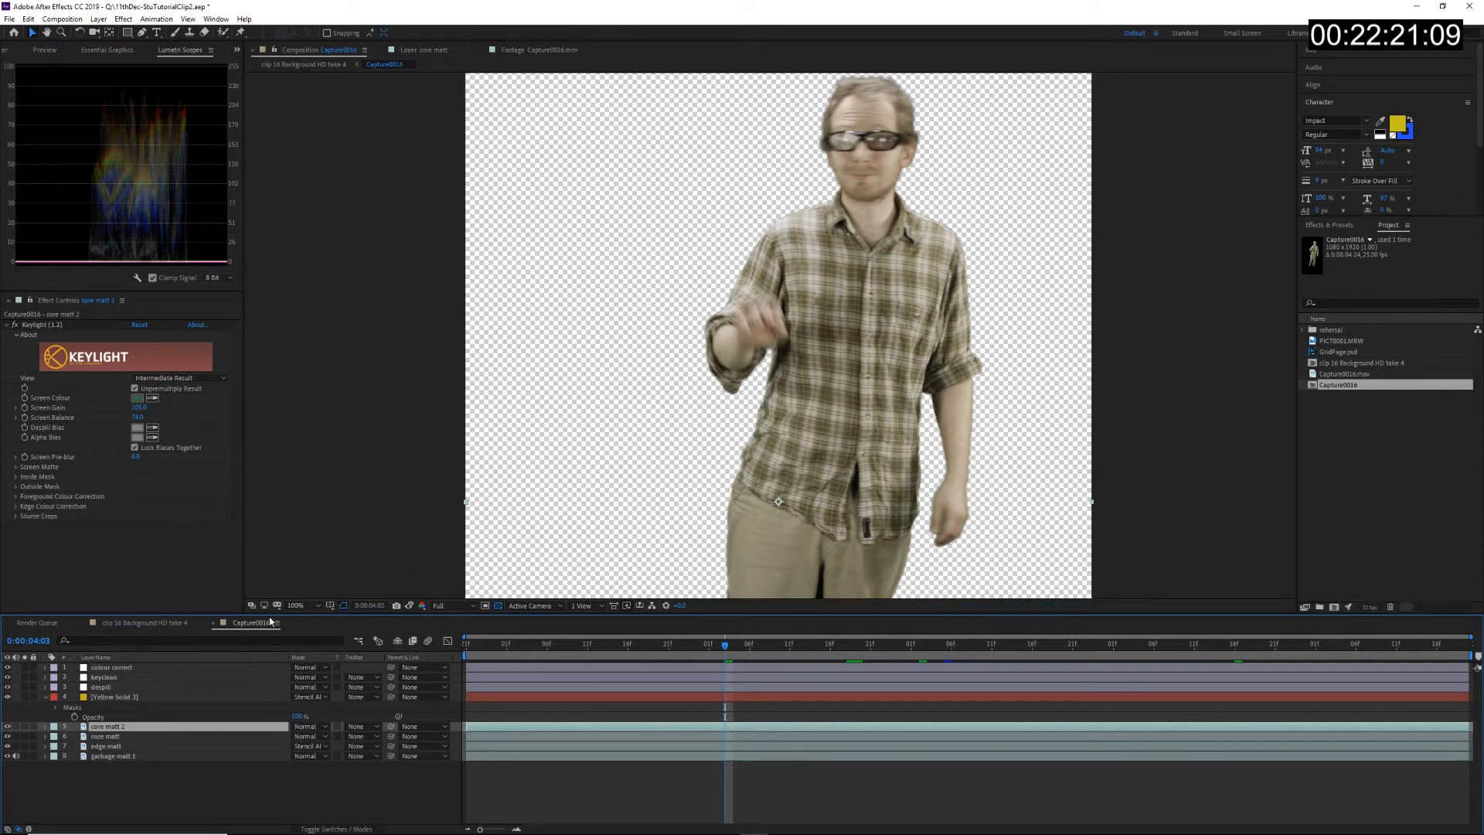
Step: Add a rectangular mask to the duplicated core matt layer and lower its upper edge to just above the man's waist
scroll(830, 504, down, 2)
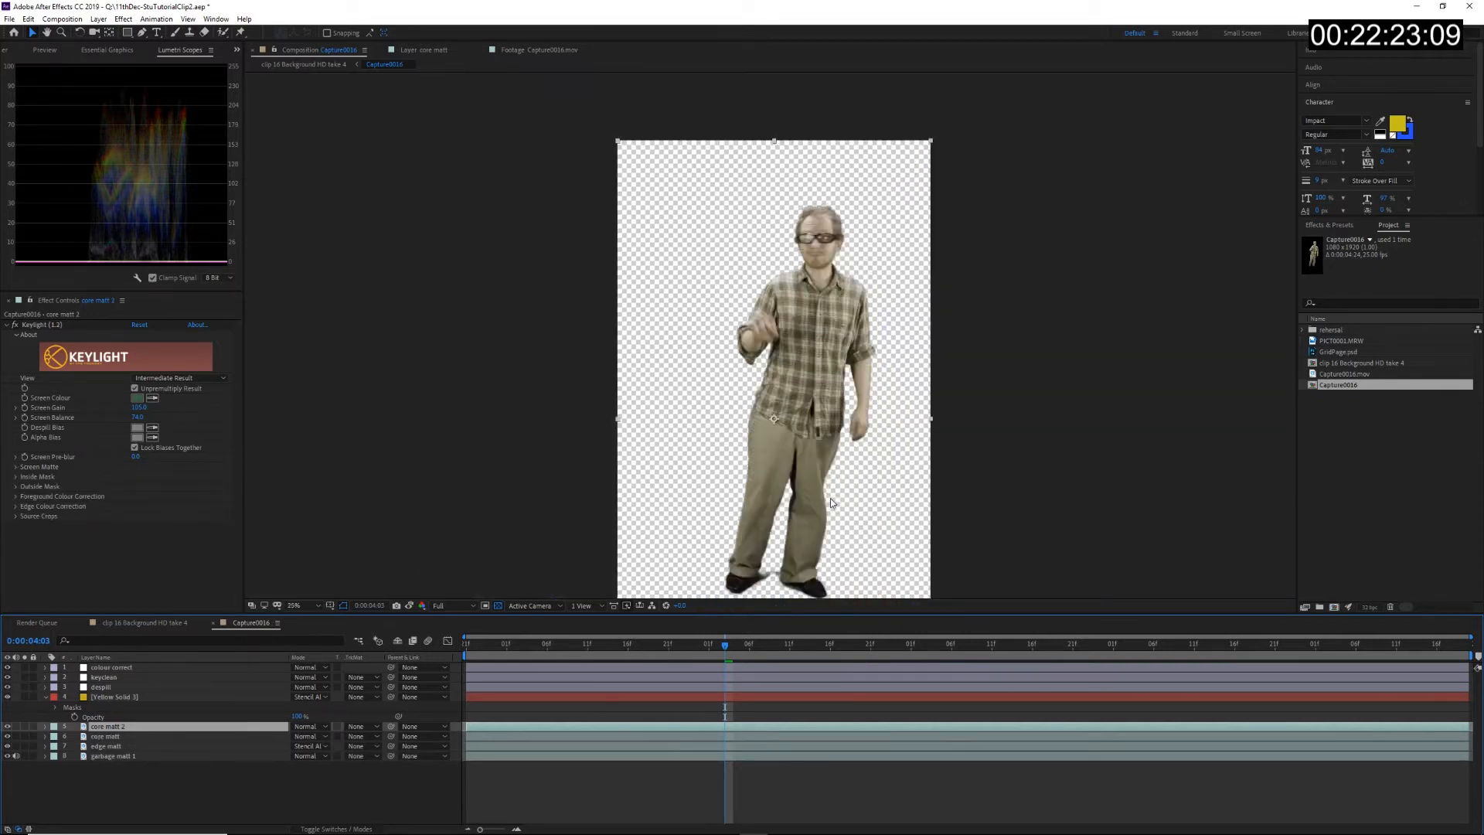
scroll(830, 504, up, 1)
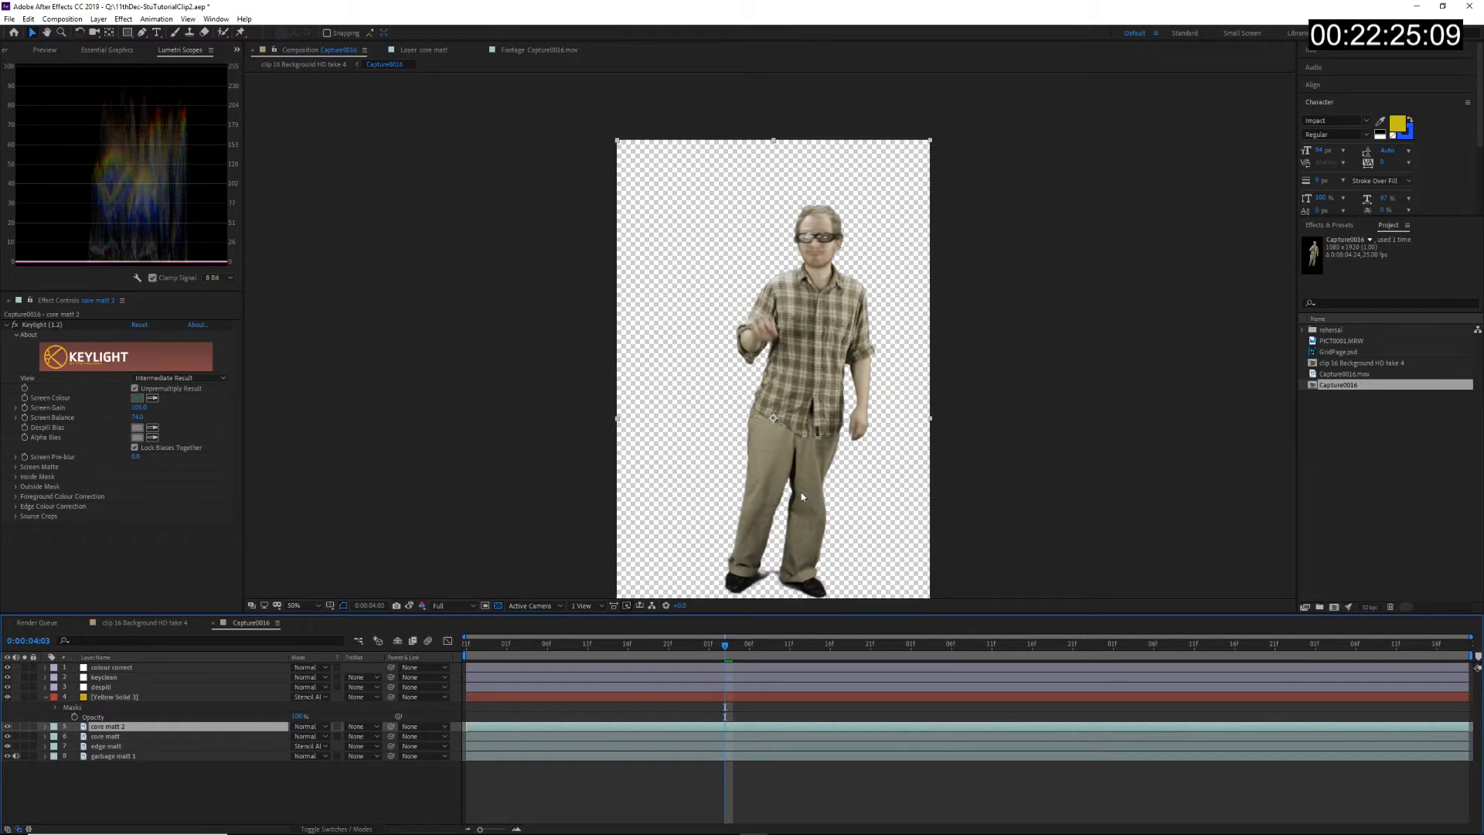
key(ctrl+shift+n)
double_click(929, 140)
drag(774, 140, 776, 569)
scroll(776, 398, up, 4)
scroll(780, 492, down, 2)
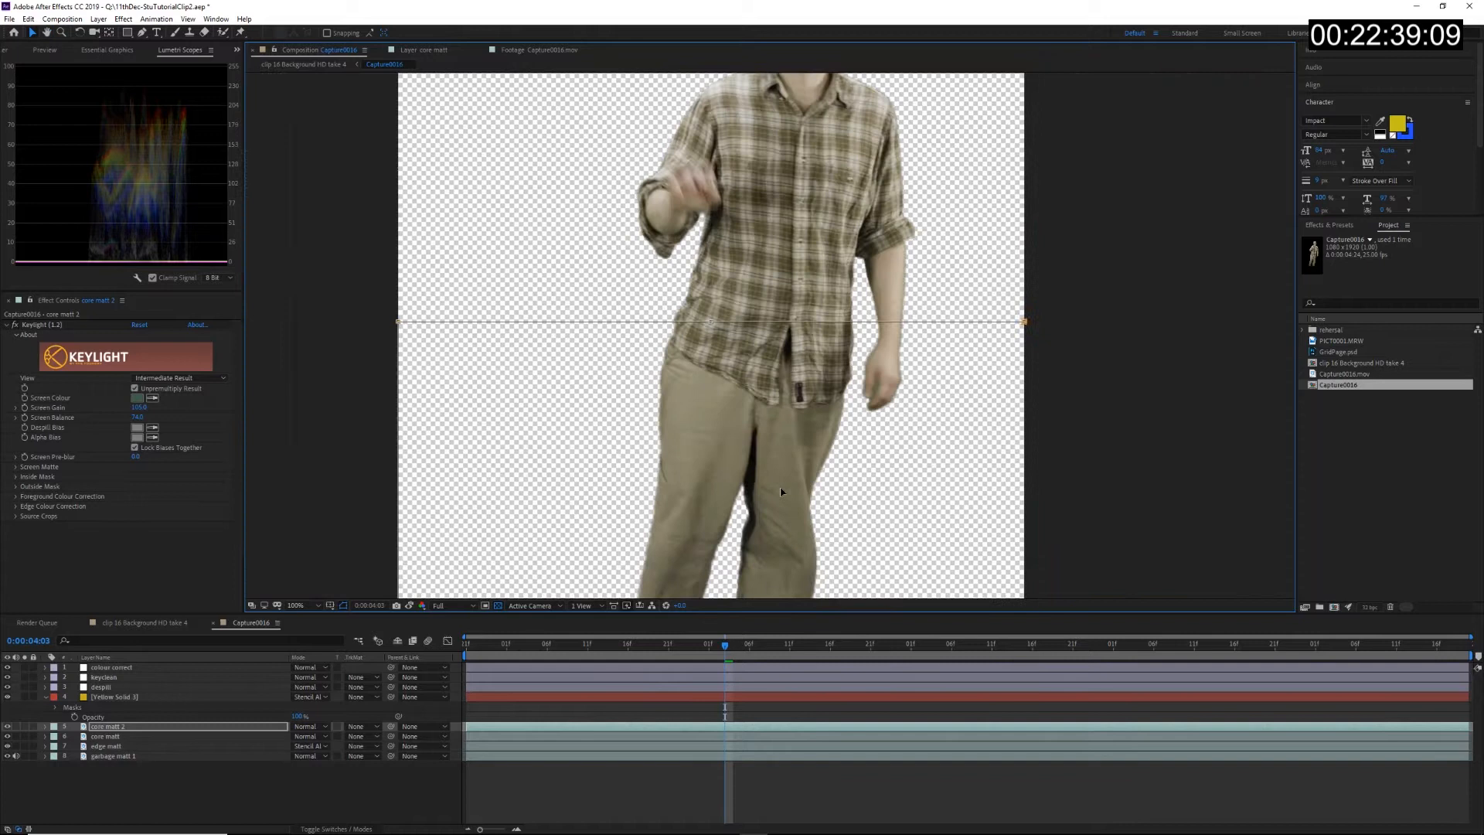
Step: Set the Keylight Screen Shrink/Grow of the core matt 2 layer to -3
click(112, 727)
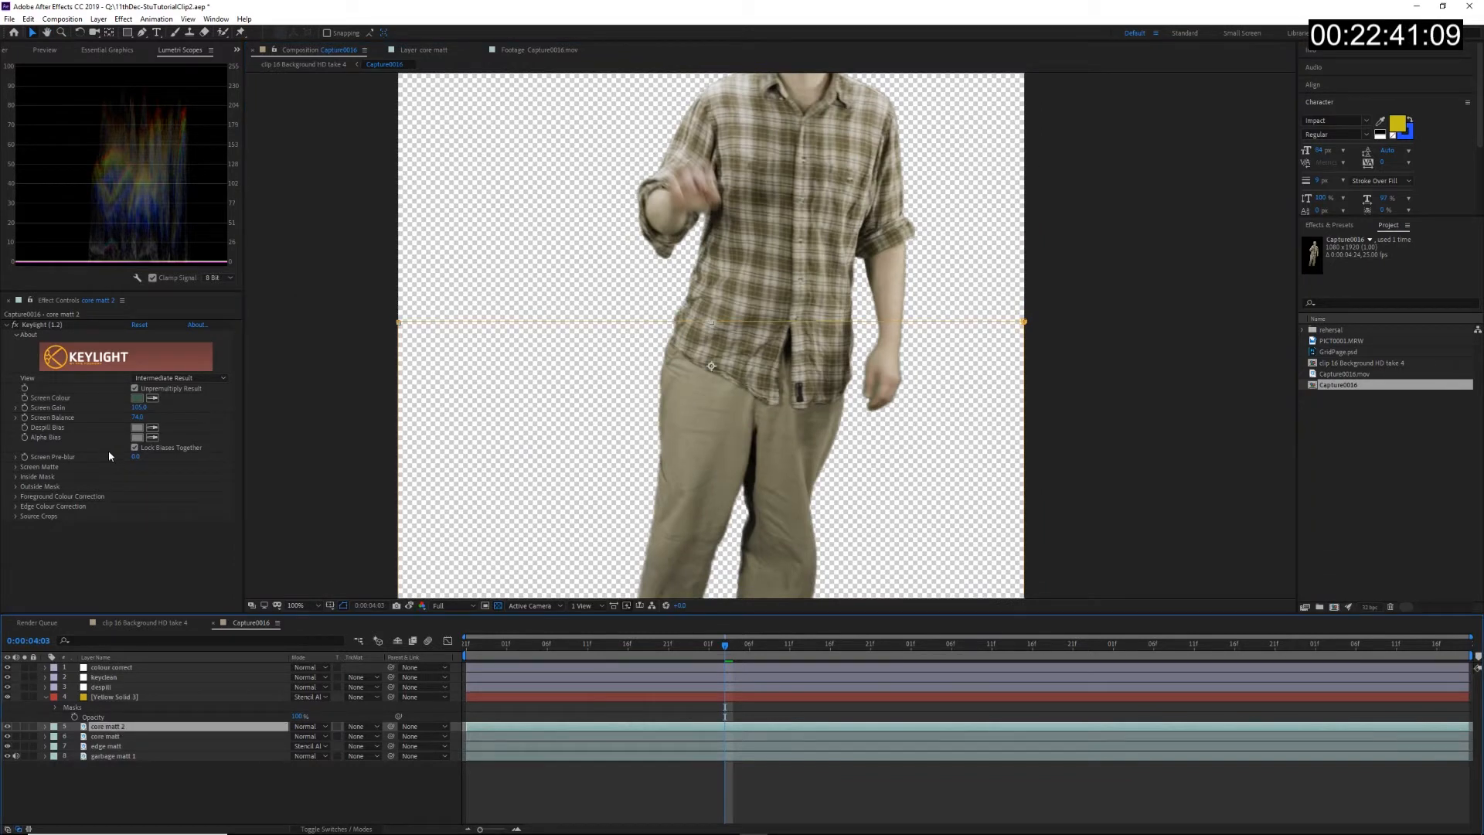
click(36, 468)
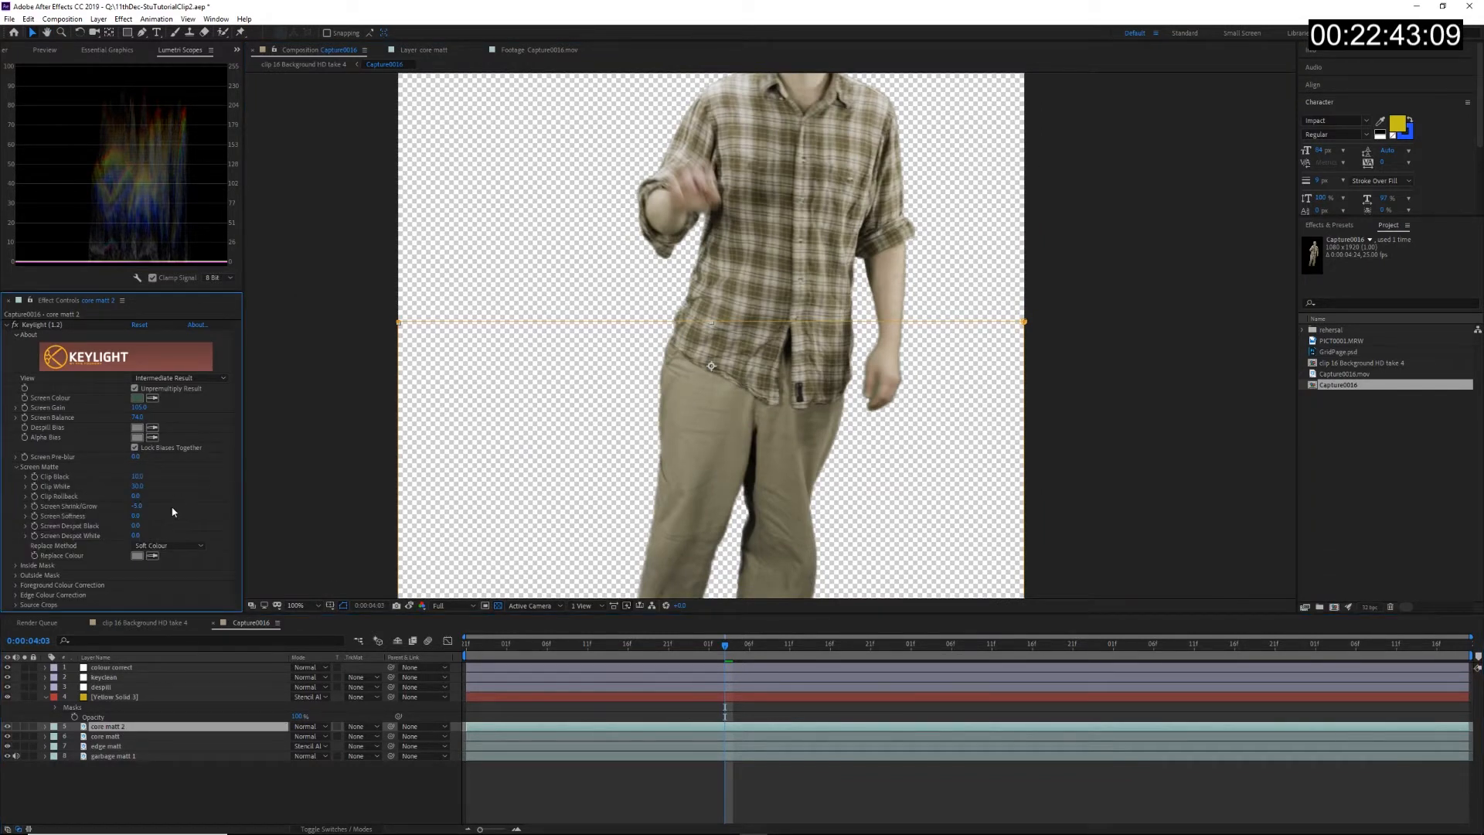
click(137, 506)
text(-3)
key(Return)
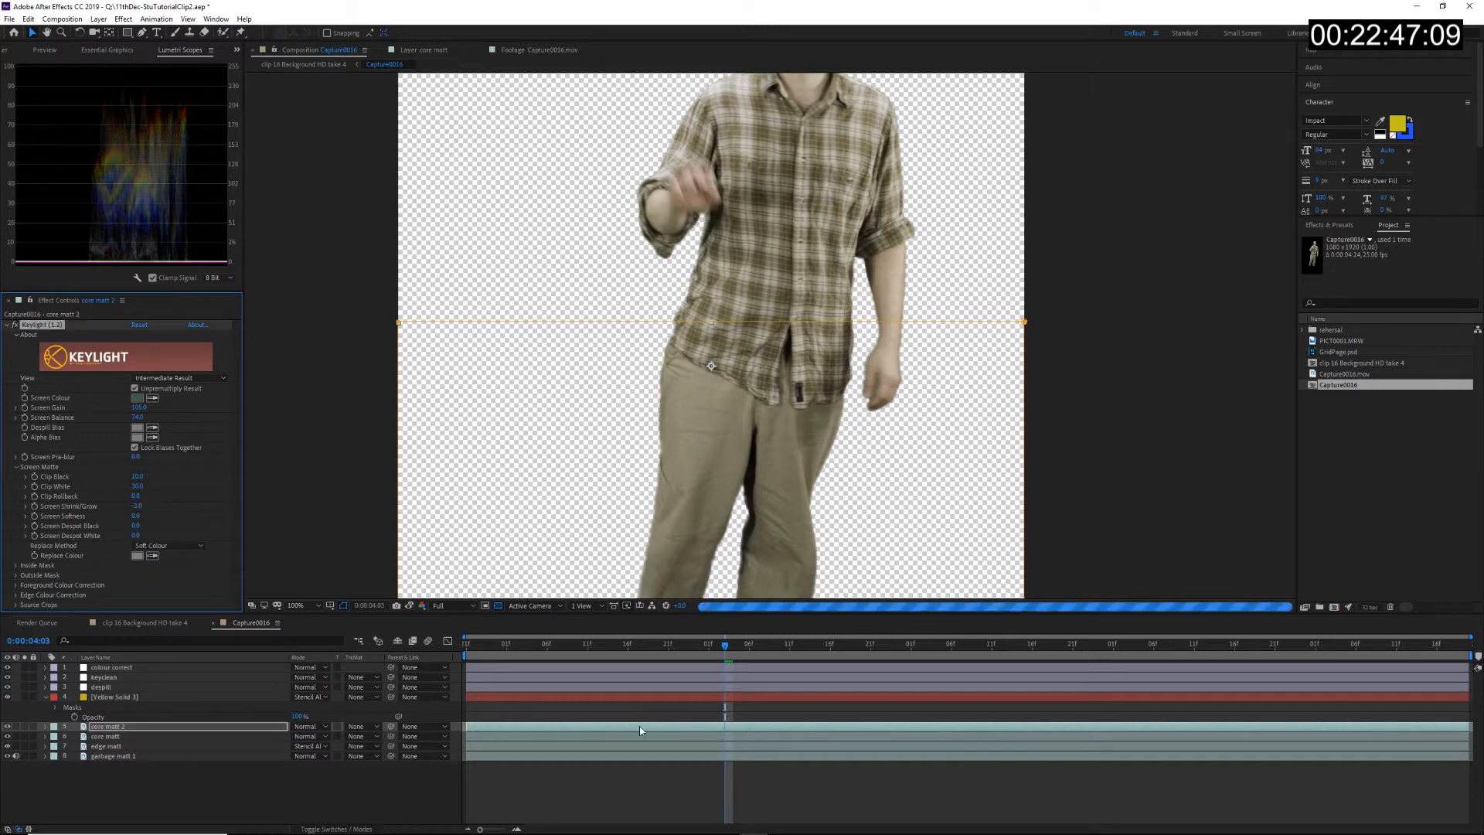
Step: Inspect the edges between the trouser legs and readjust the Screen Shrink/Grow of the core matt 2 layer
drag(720, 519, 740, 368)
scroll(702, 478, up, 1)
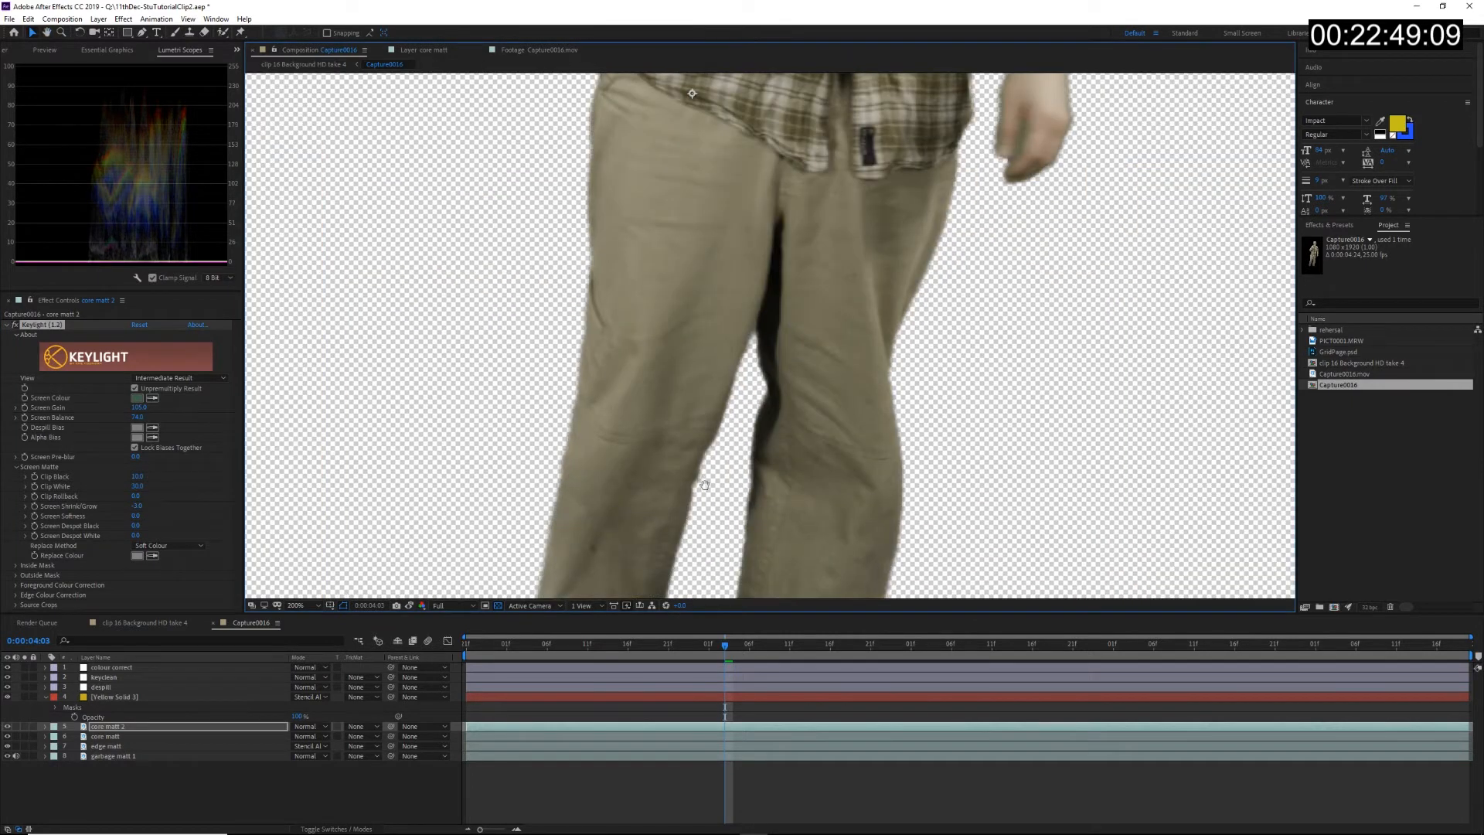
drag(705, 485, 784, 267)
scroll(746, 379, up, 2)
scroll(722, 454, down, 1)
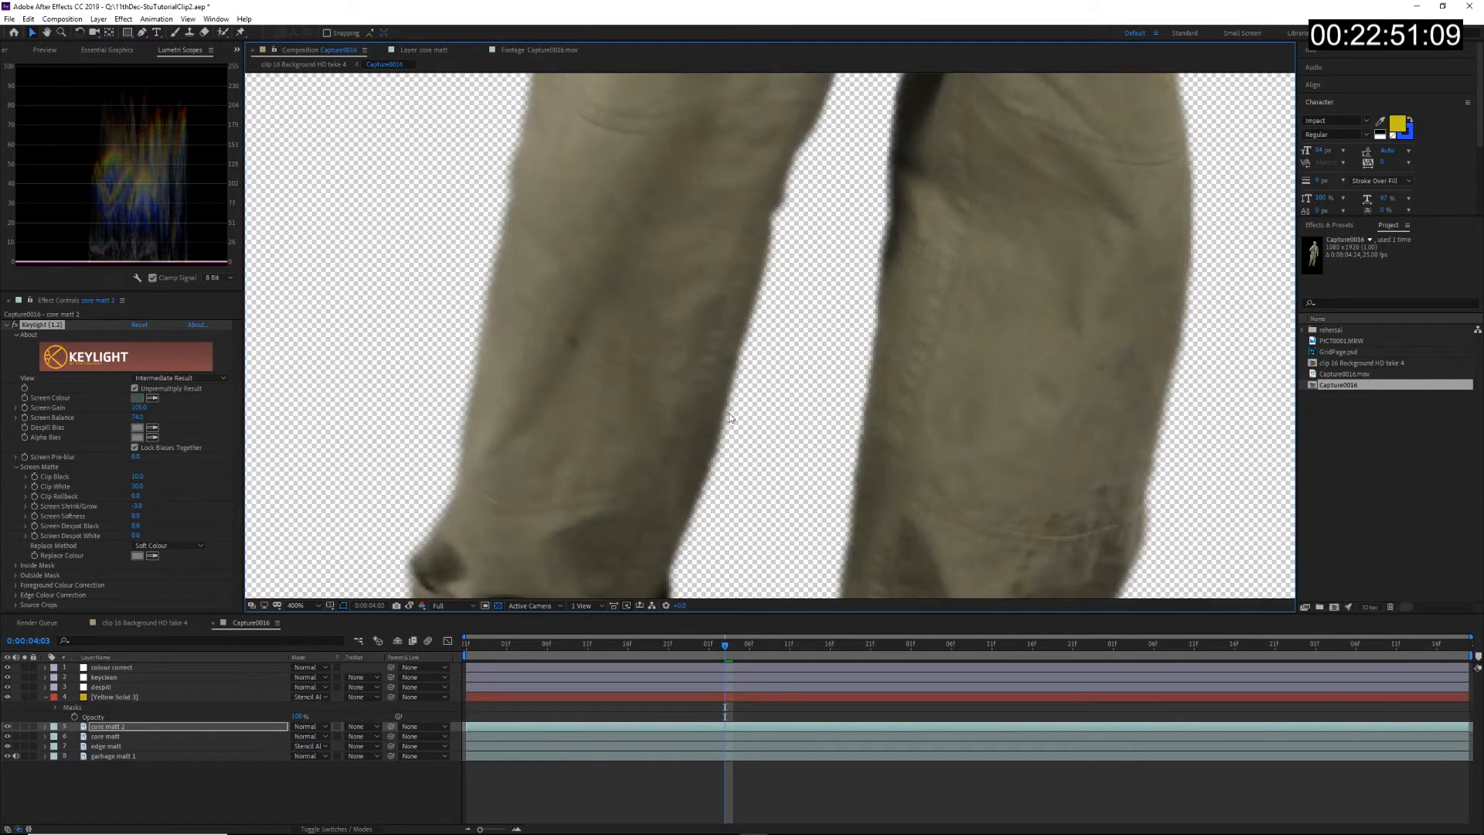
drag(730, 416, 690, 568)
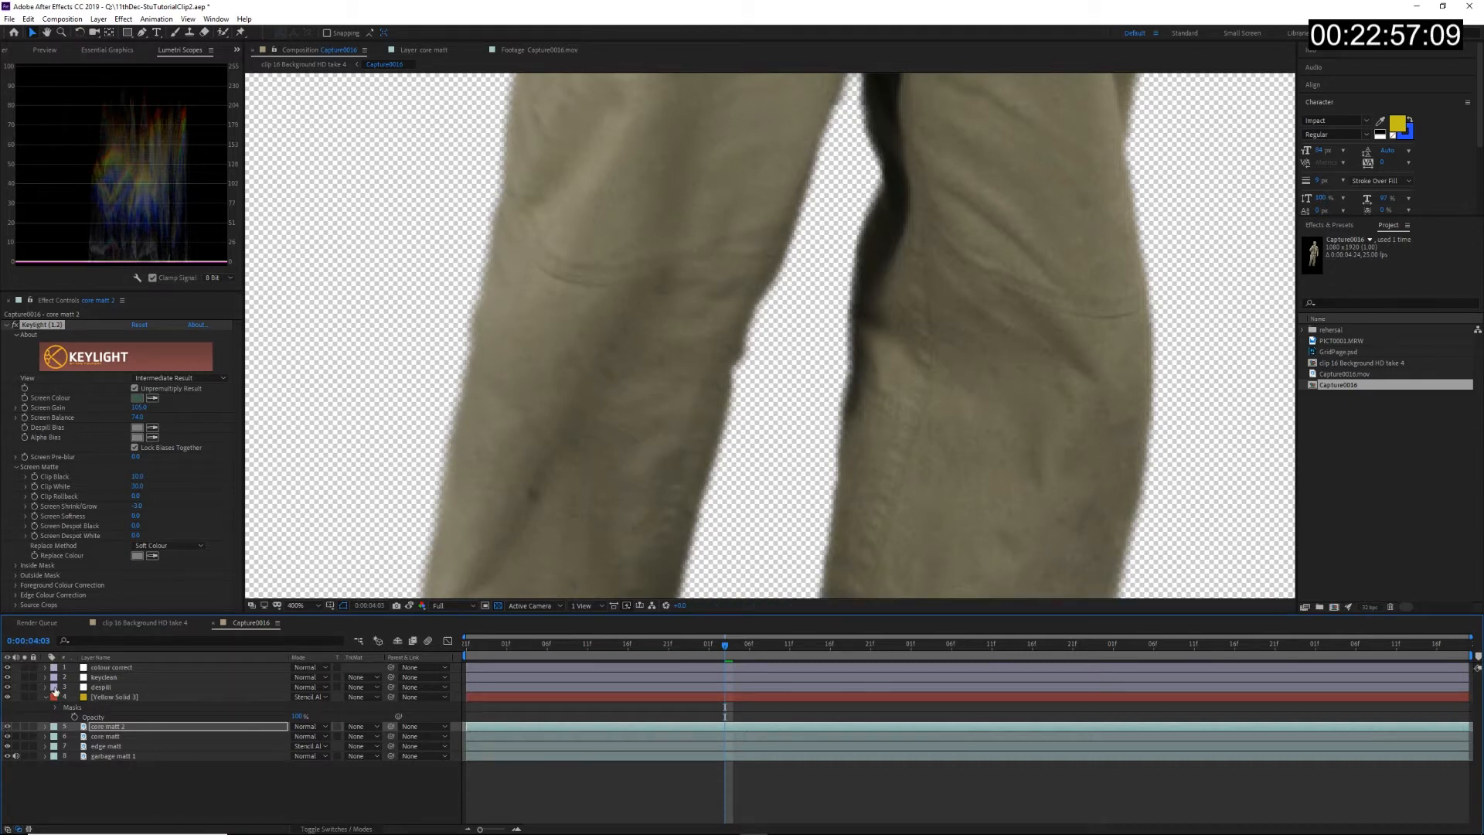
click(135, 506)
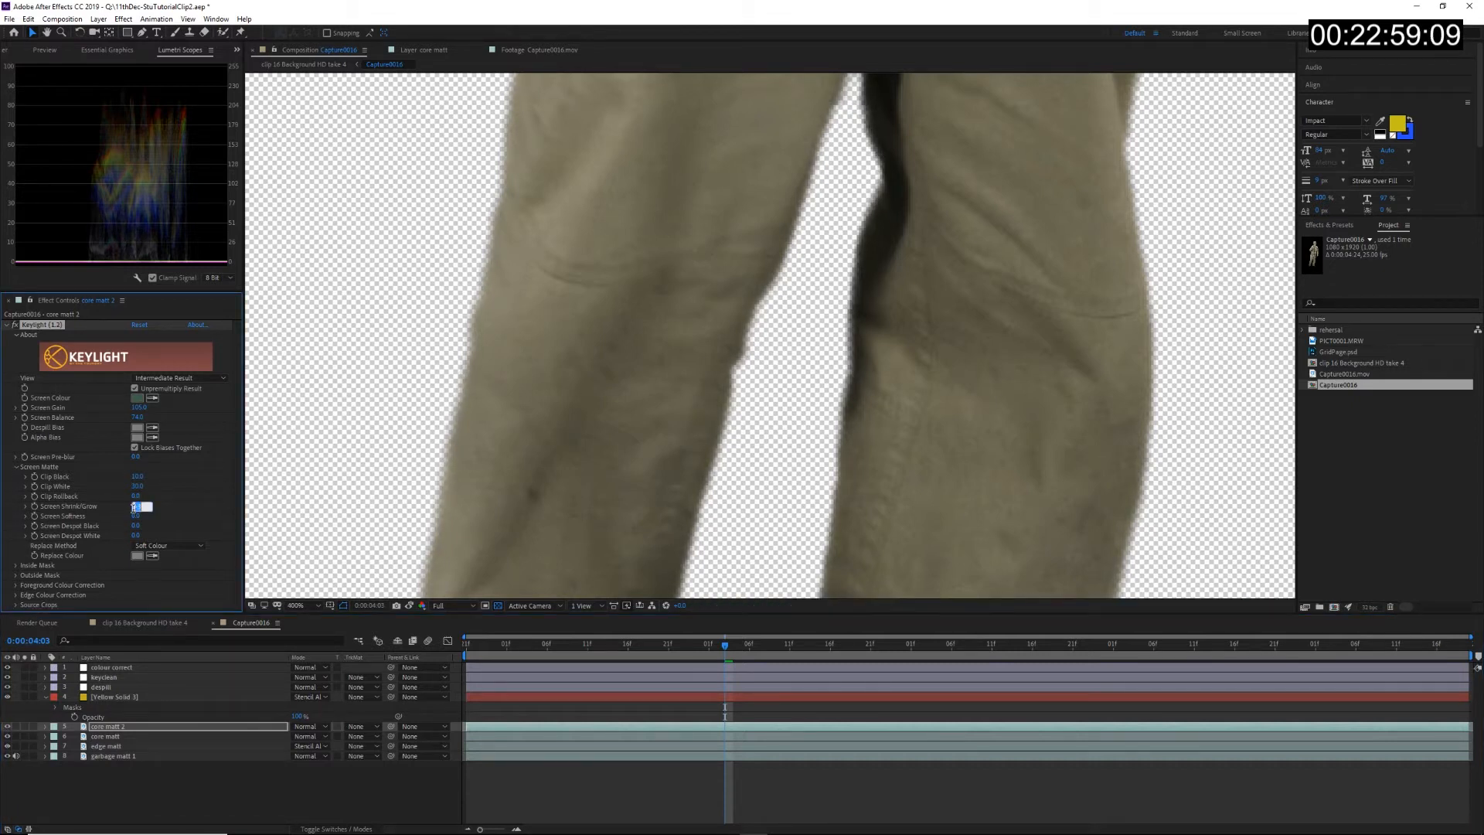
key(Return)
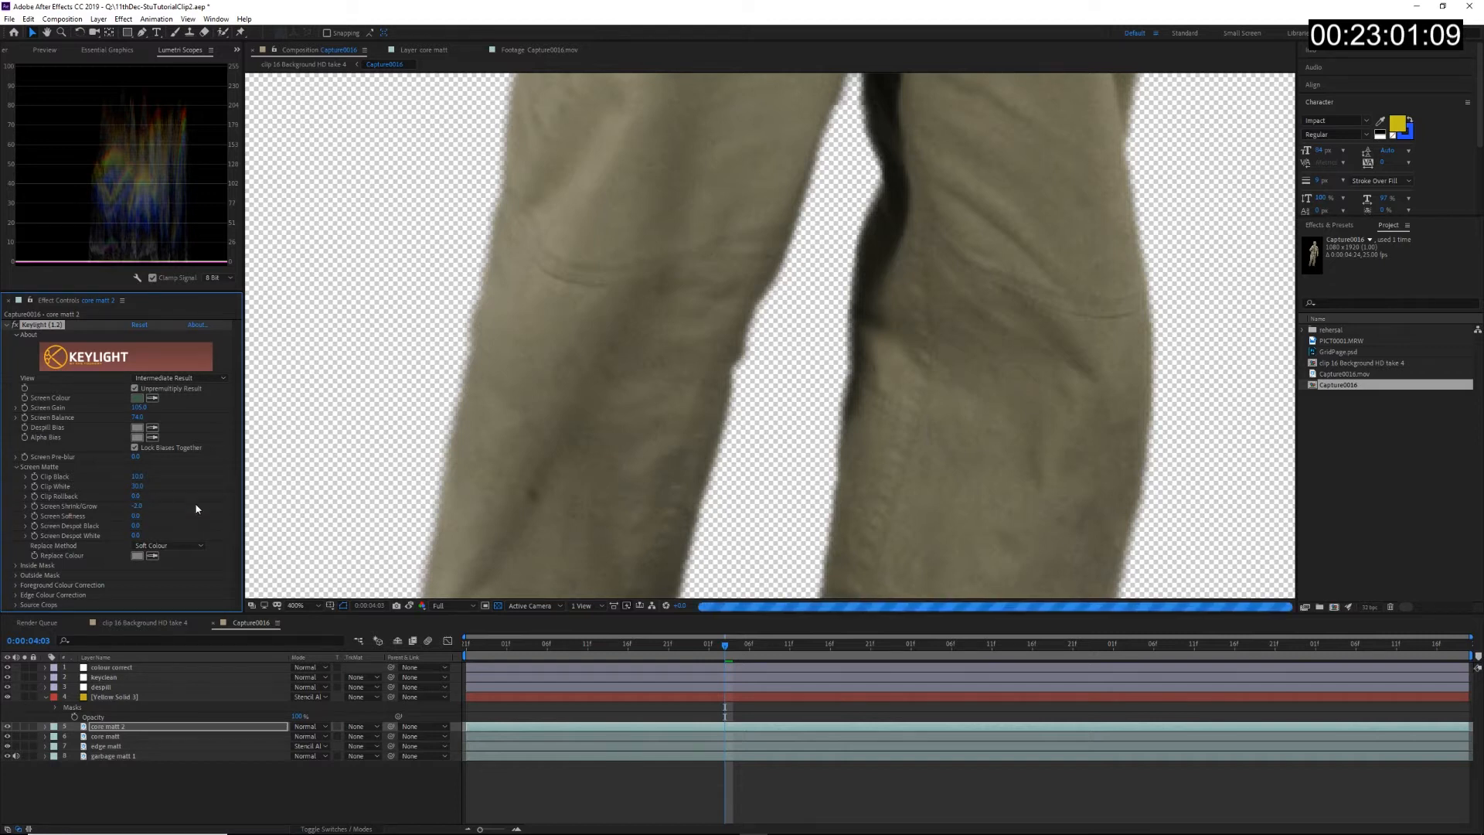
Step: Expand the core matt 2 layer's mask and set its vertical Mask Feather to 25 pixels
drag(648, 348, 535, 644)
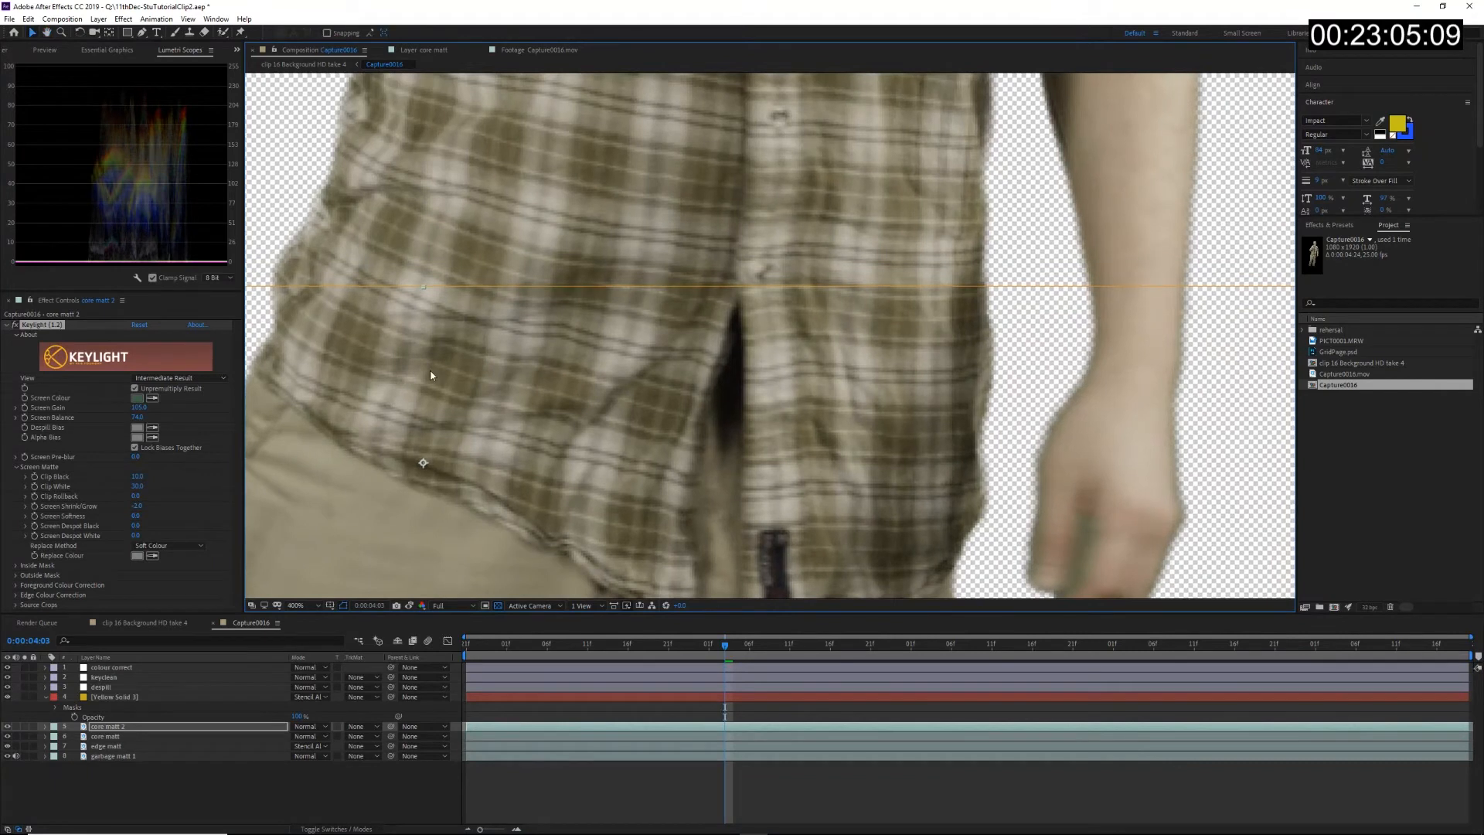
click(44, 727)
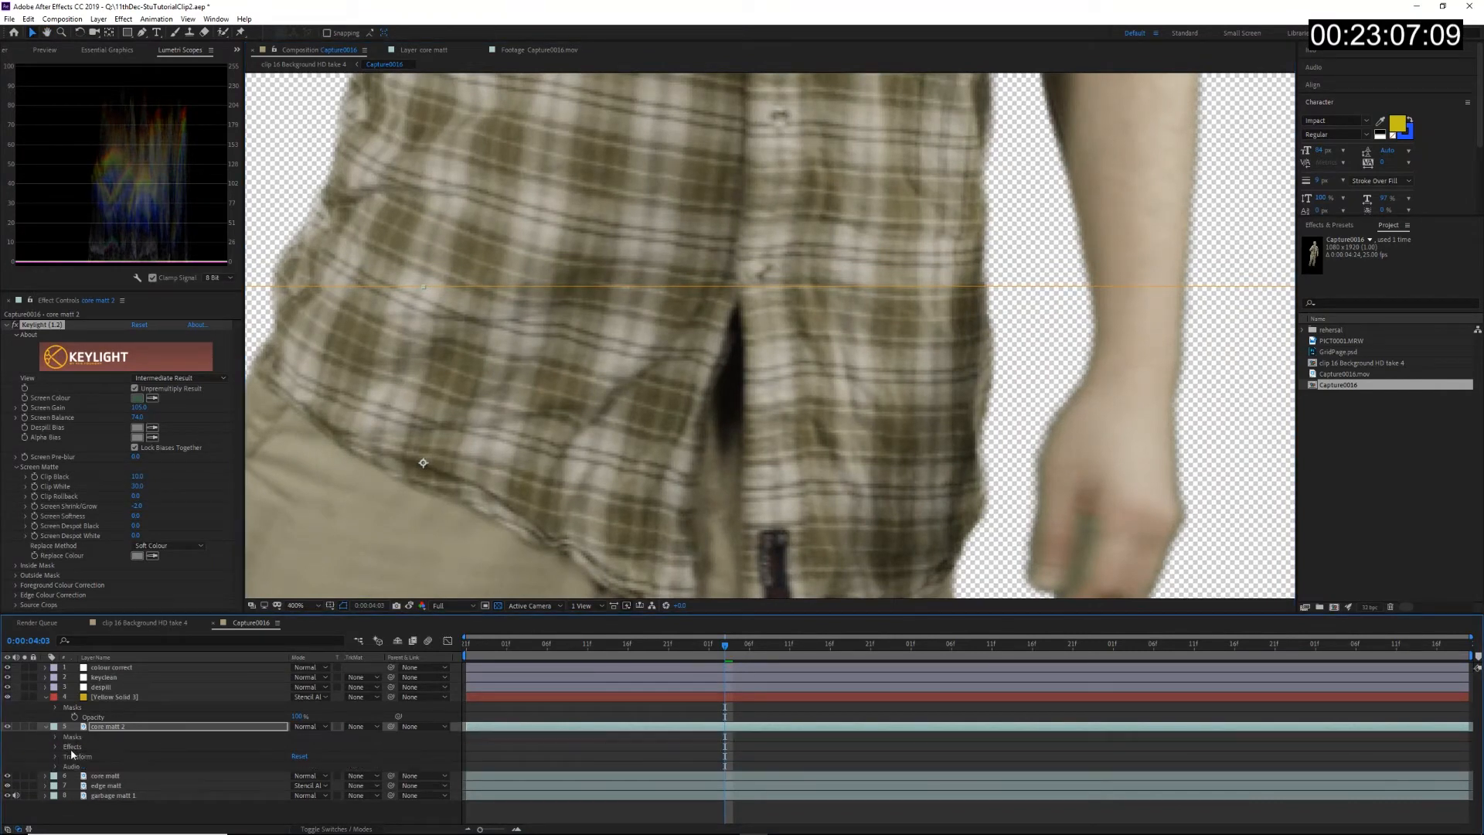
click(55, 738)
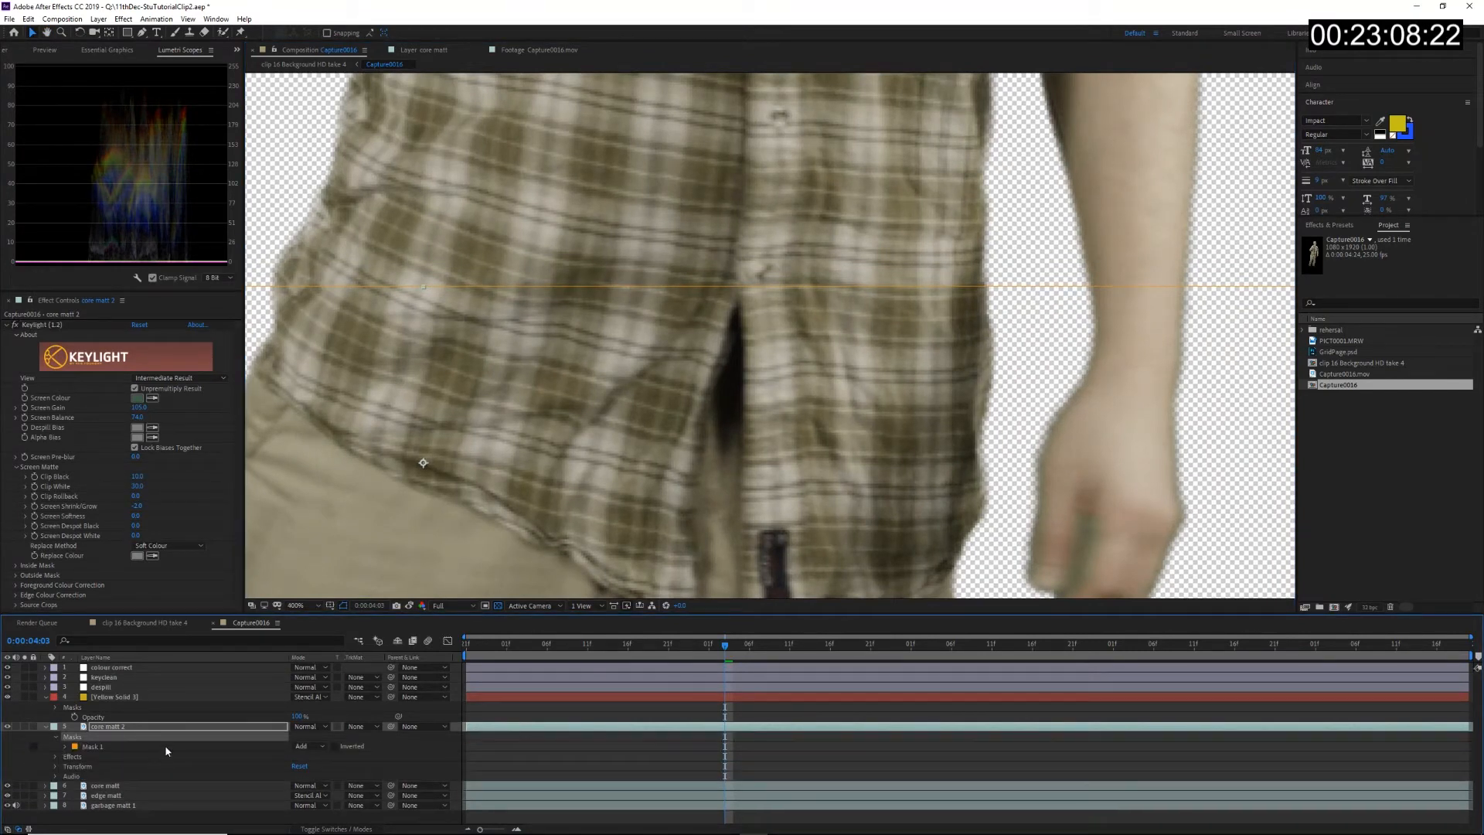
click(67, 746)
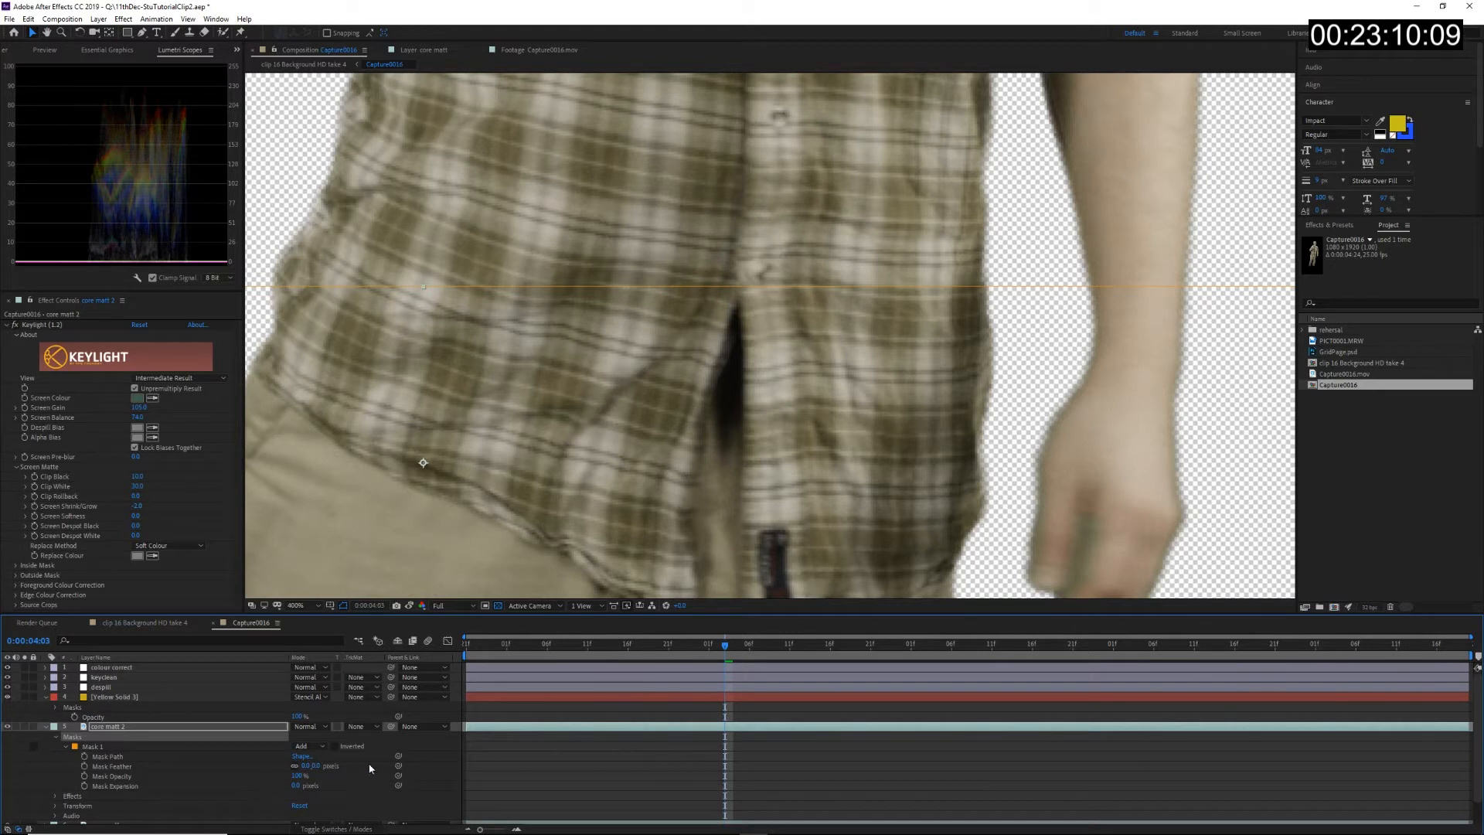
click(317, 765)
key(Return)
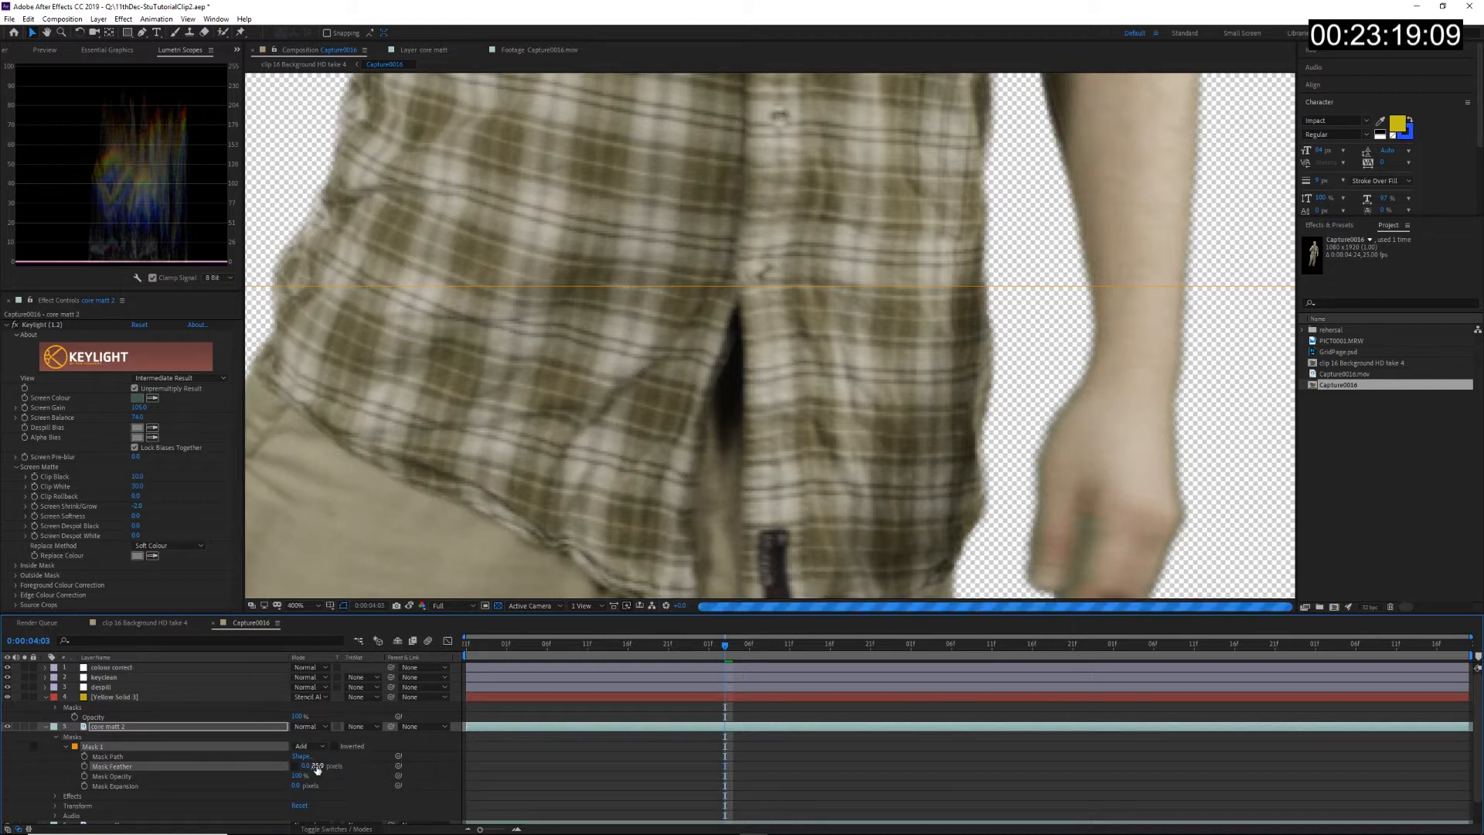
scroll(798, 473, down, 1)
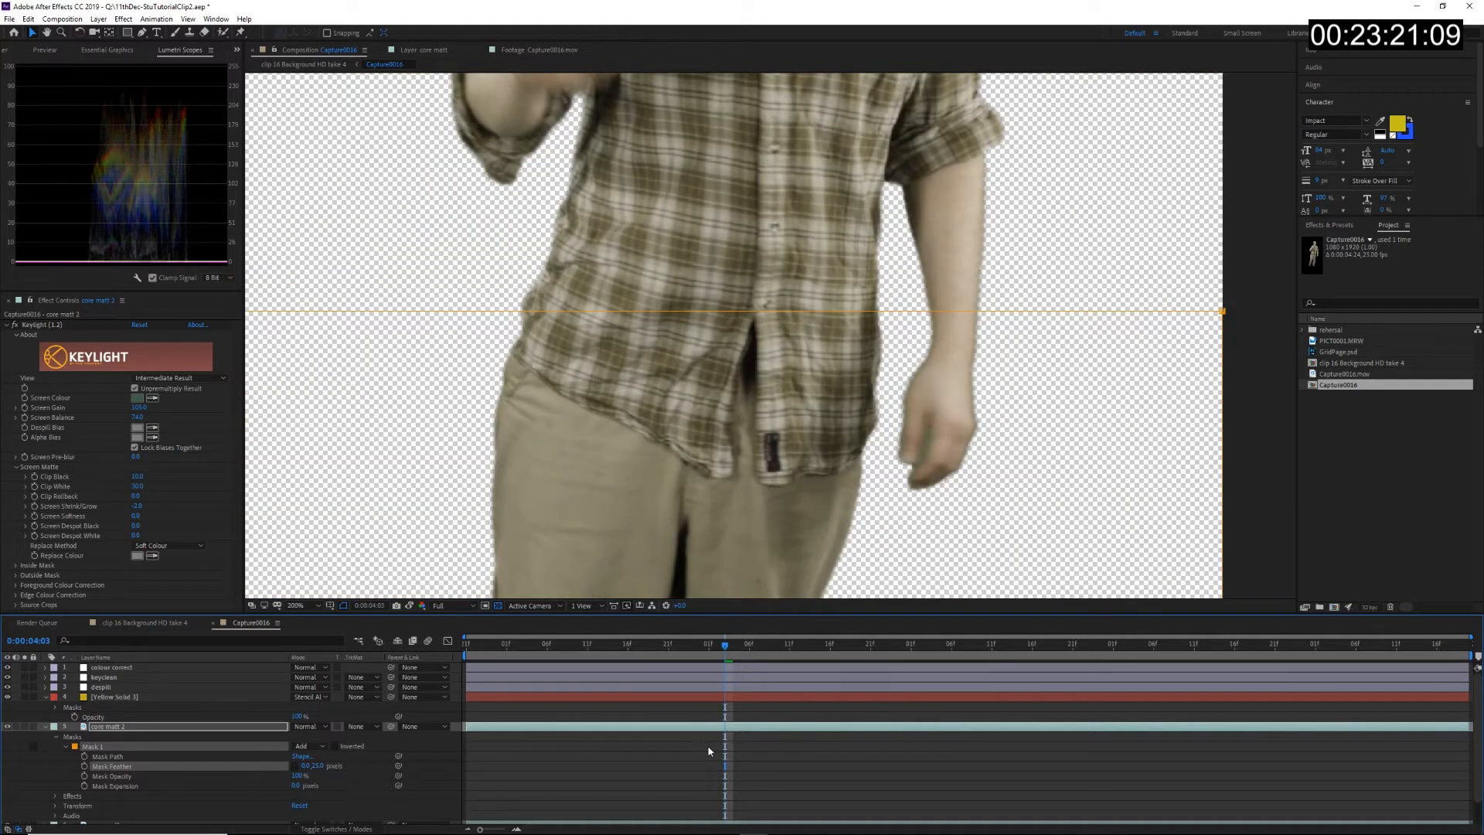
click(681, 766)
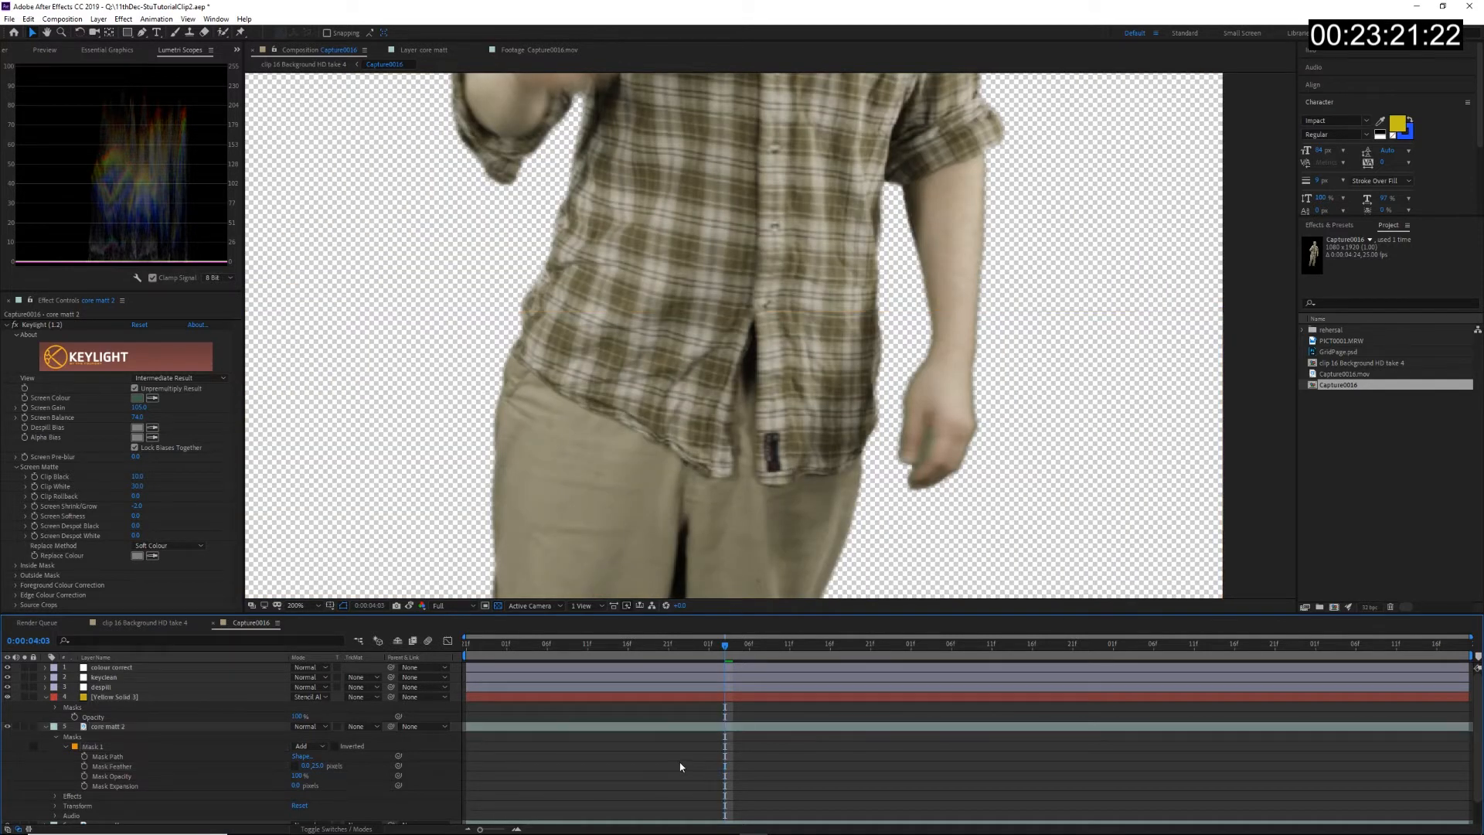
Step: Add a rectangular mask to the core matt layer, raise its lower edge to the waist, and compare its overlap with the core matt 2 mask
click(489, 729)
scroll(680, 419, down, 1)
scroll(680, 419, down, 1)
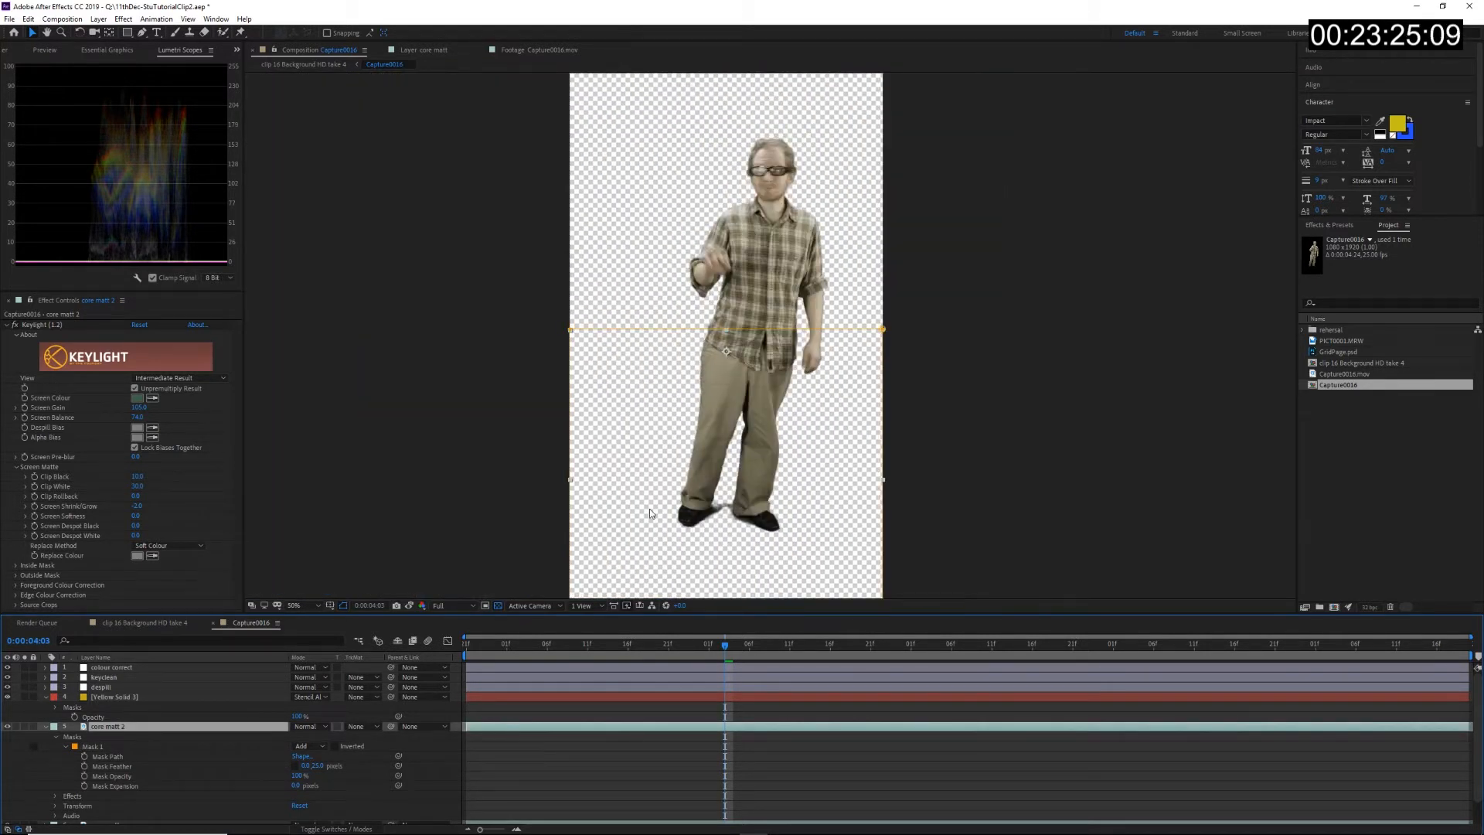
scroll(170, 758, down, 1)
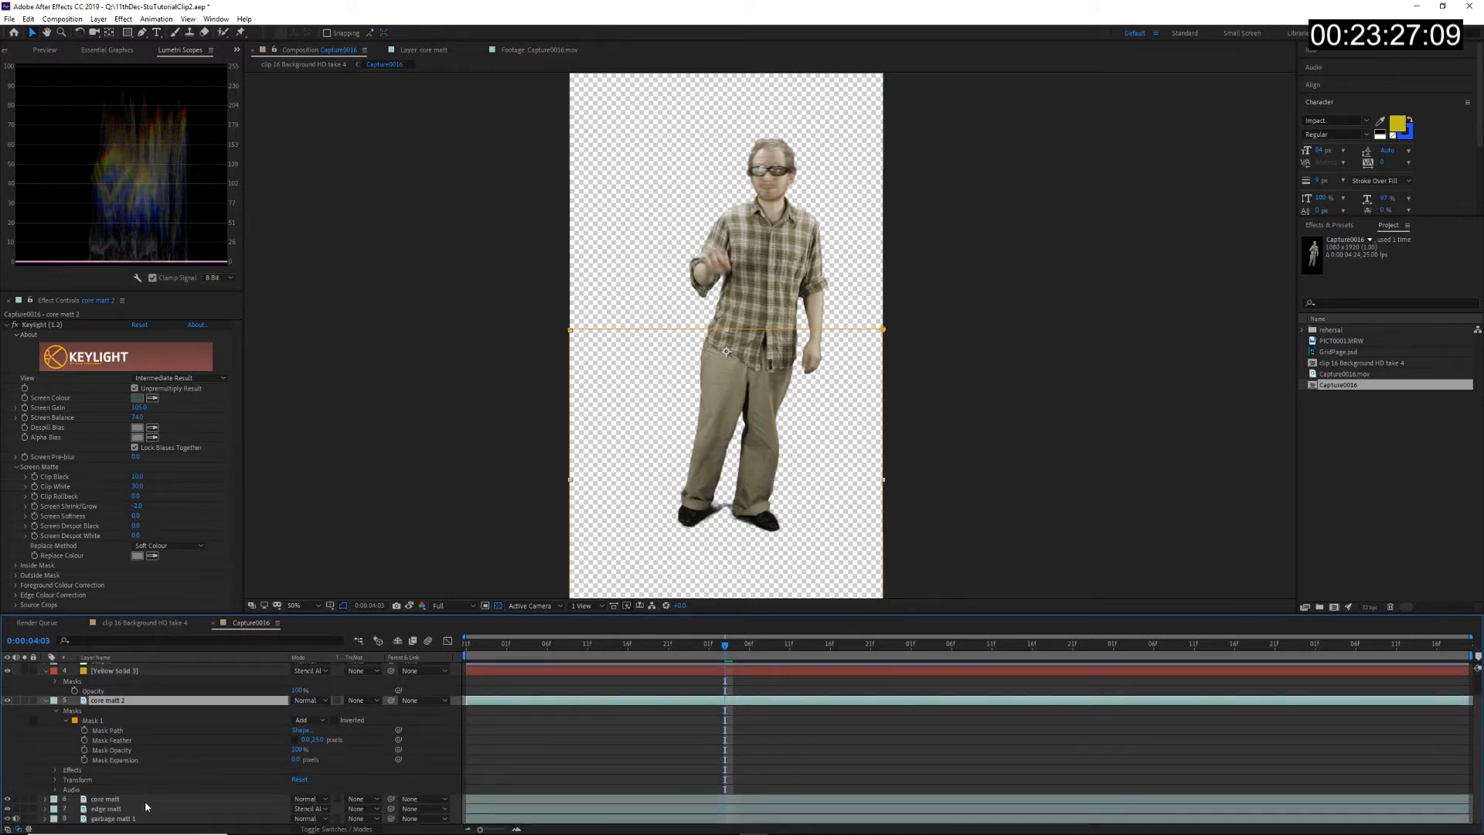
click(145, 801)
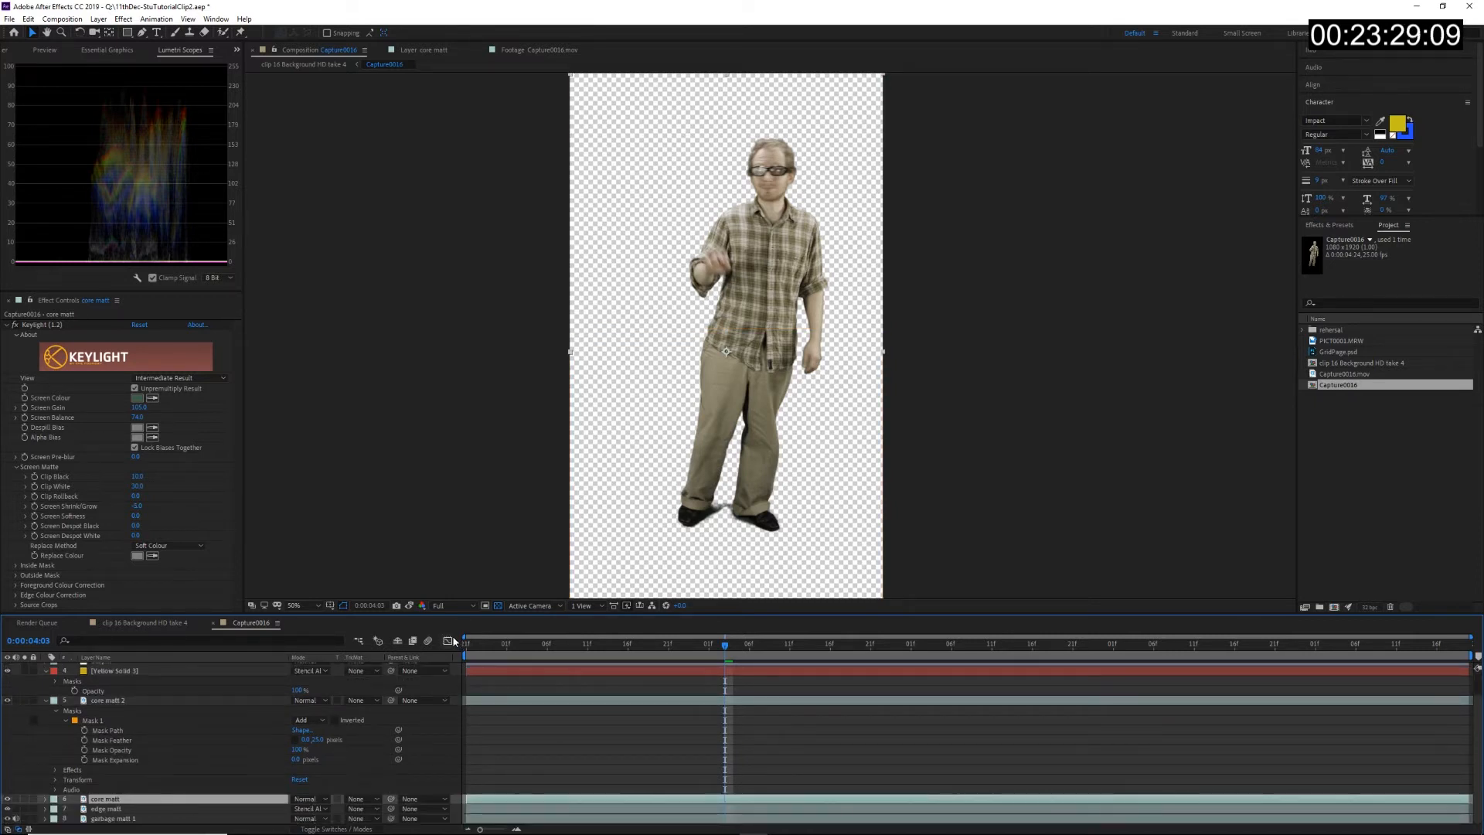
key(h)
drag(526, 552, 498, 461)
key(v)
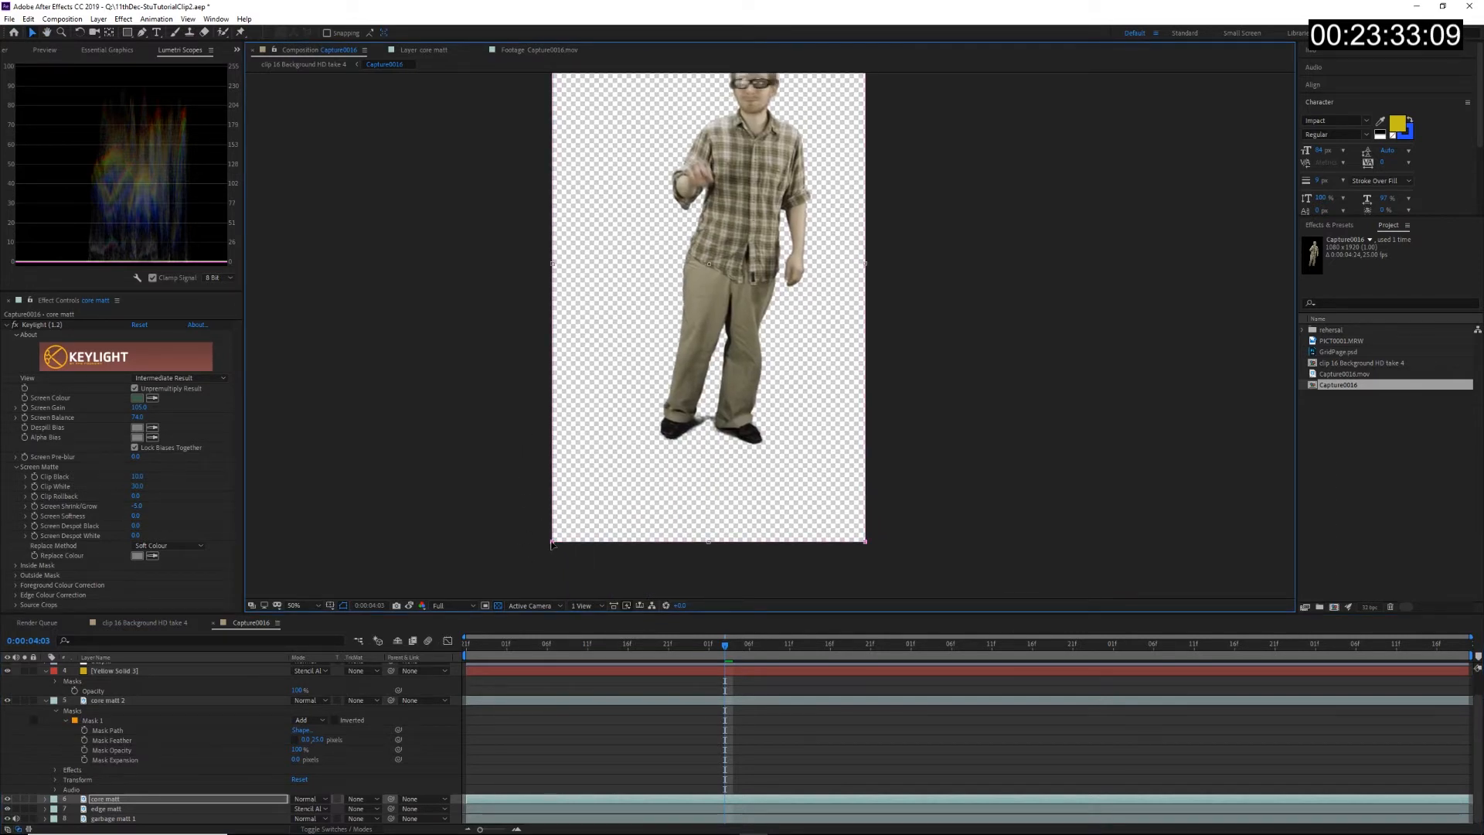
drag(708, 542, 716, 271)
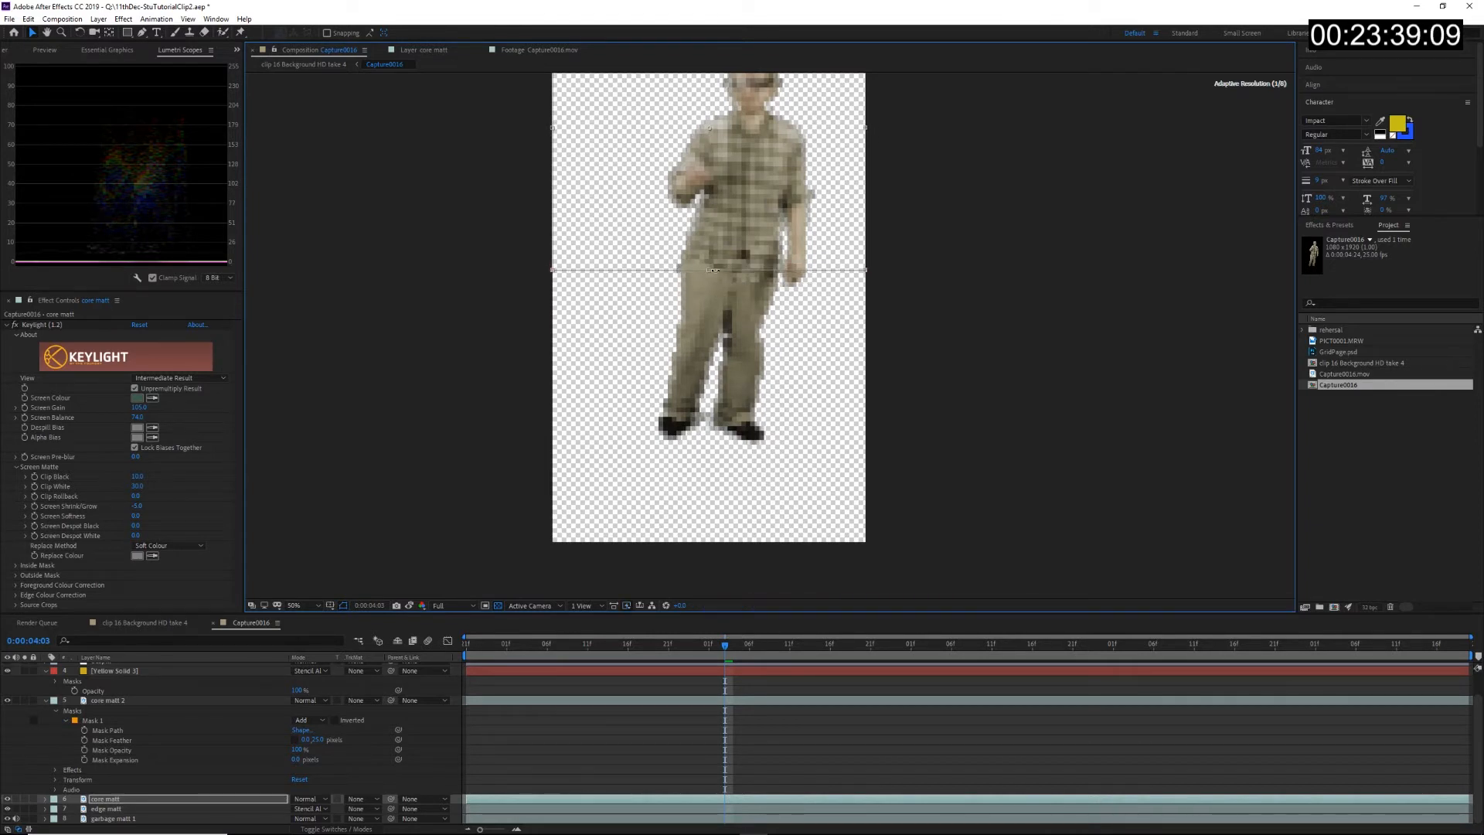
click(133, 702)
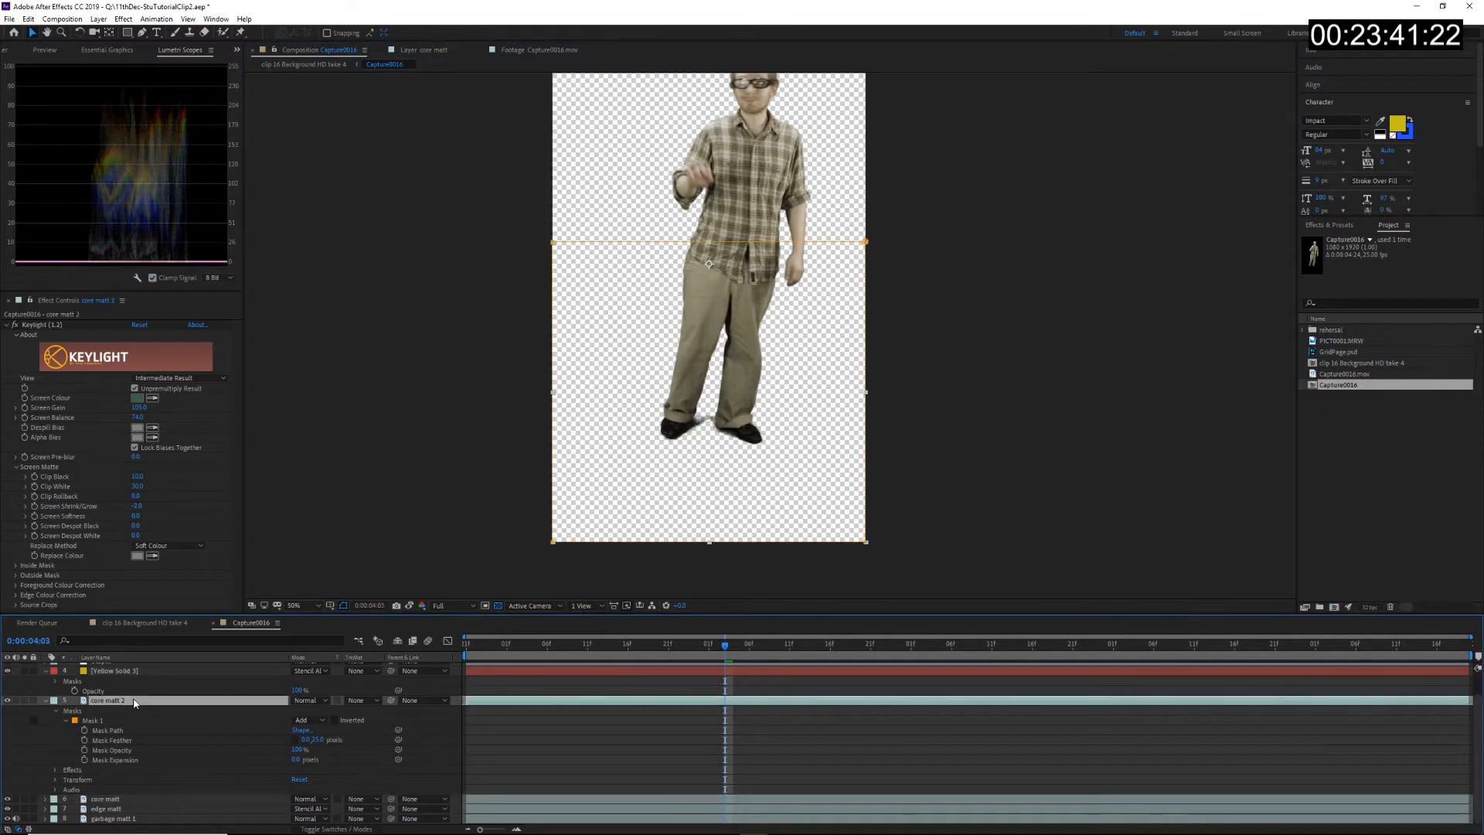
click(141, 799)
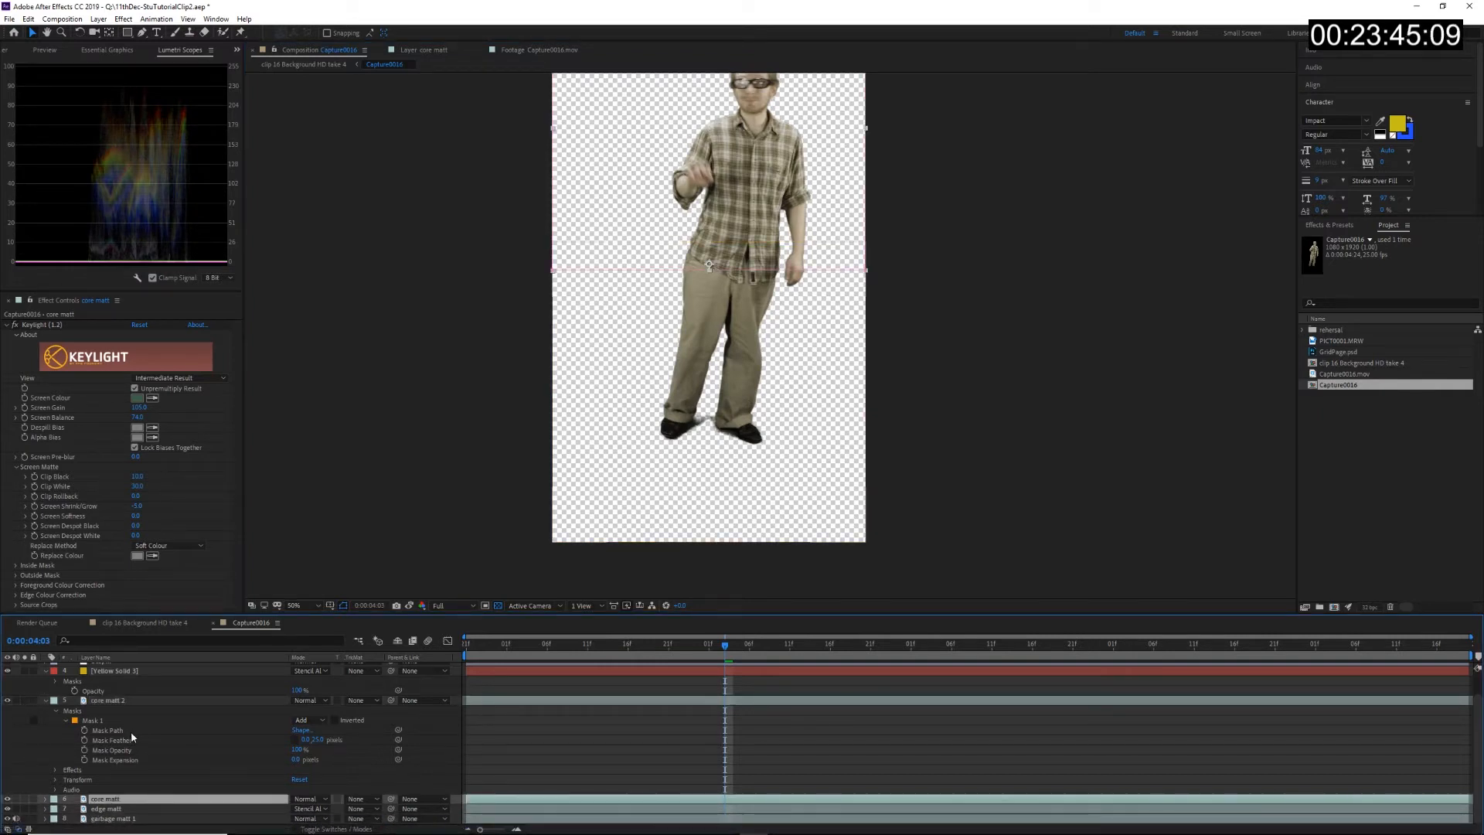
click(136, 699)
click(127, 796)
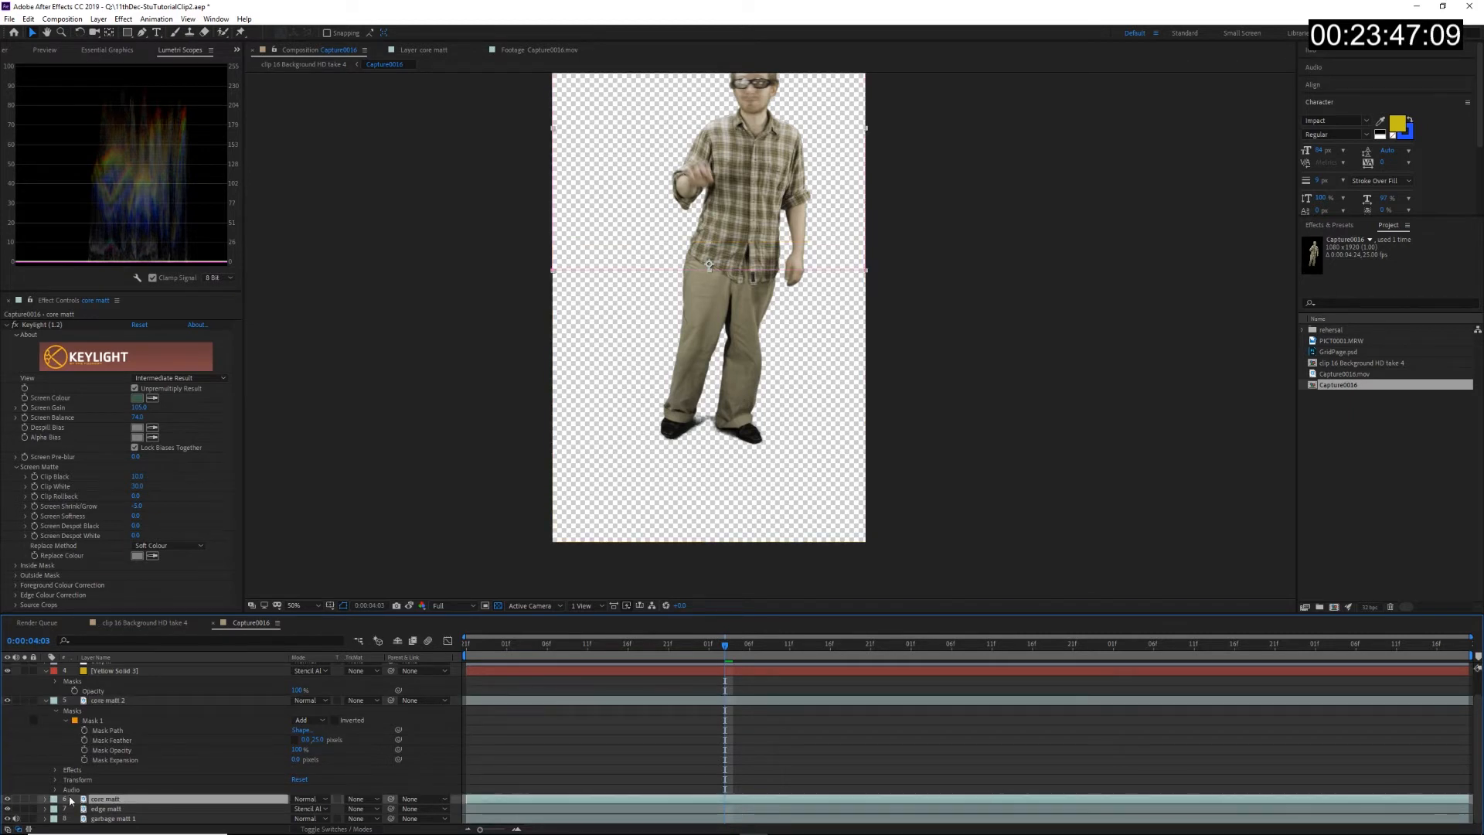
Step: Expand the core matt layer's mask and set its vertical Mask Feather to 25 pixels
click(46, 799)
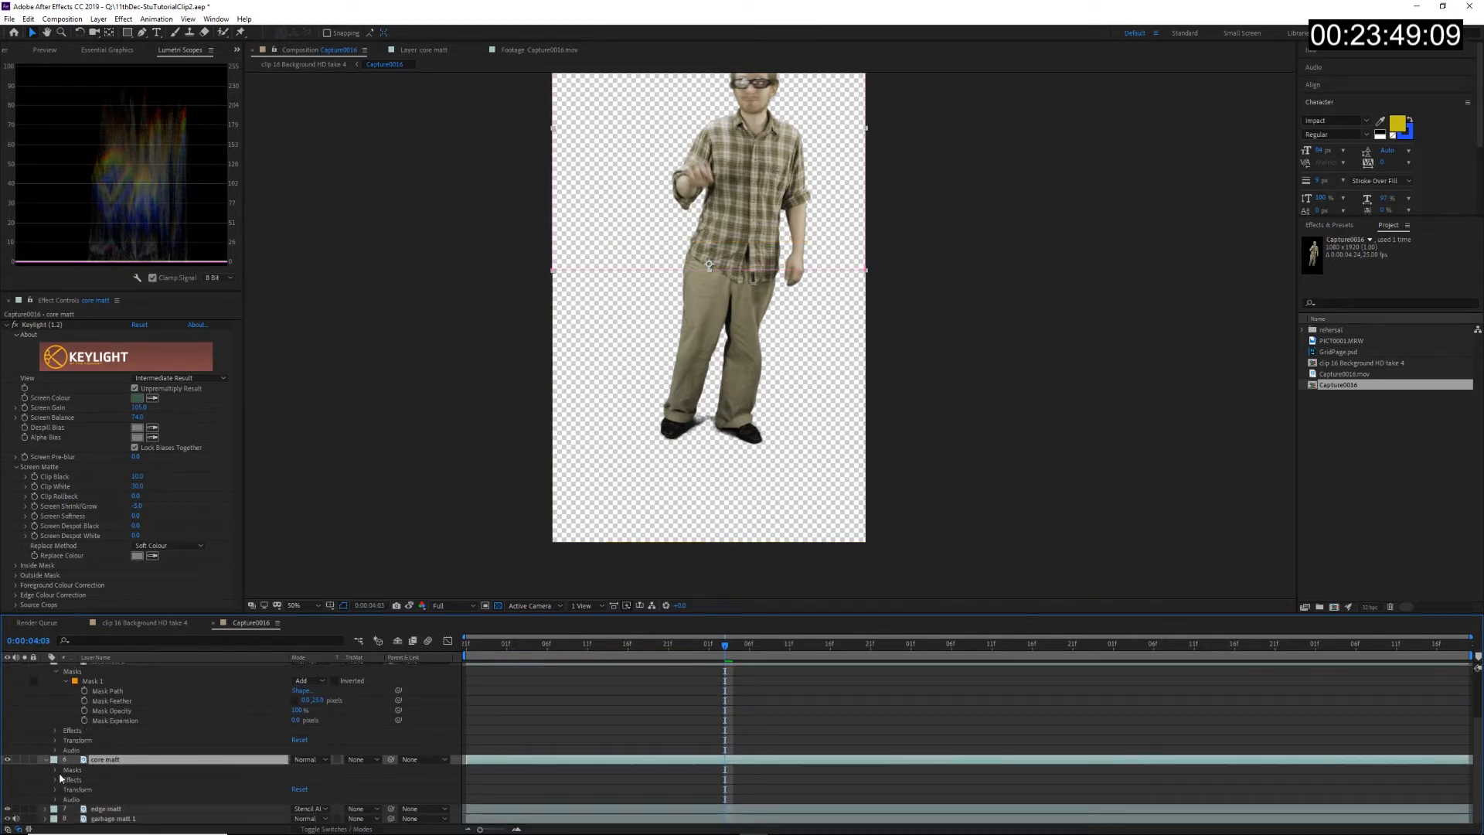
click(56, 771)
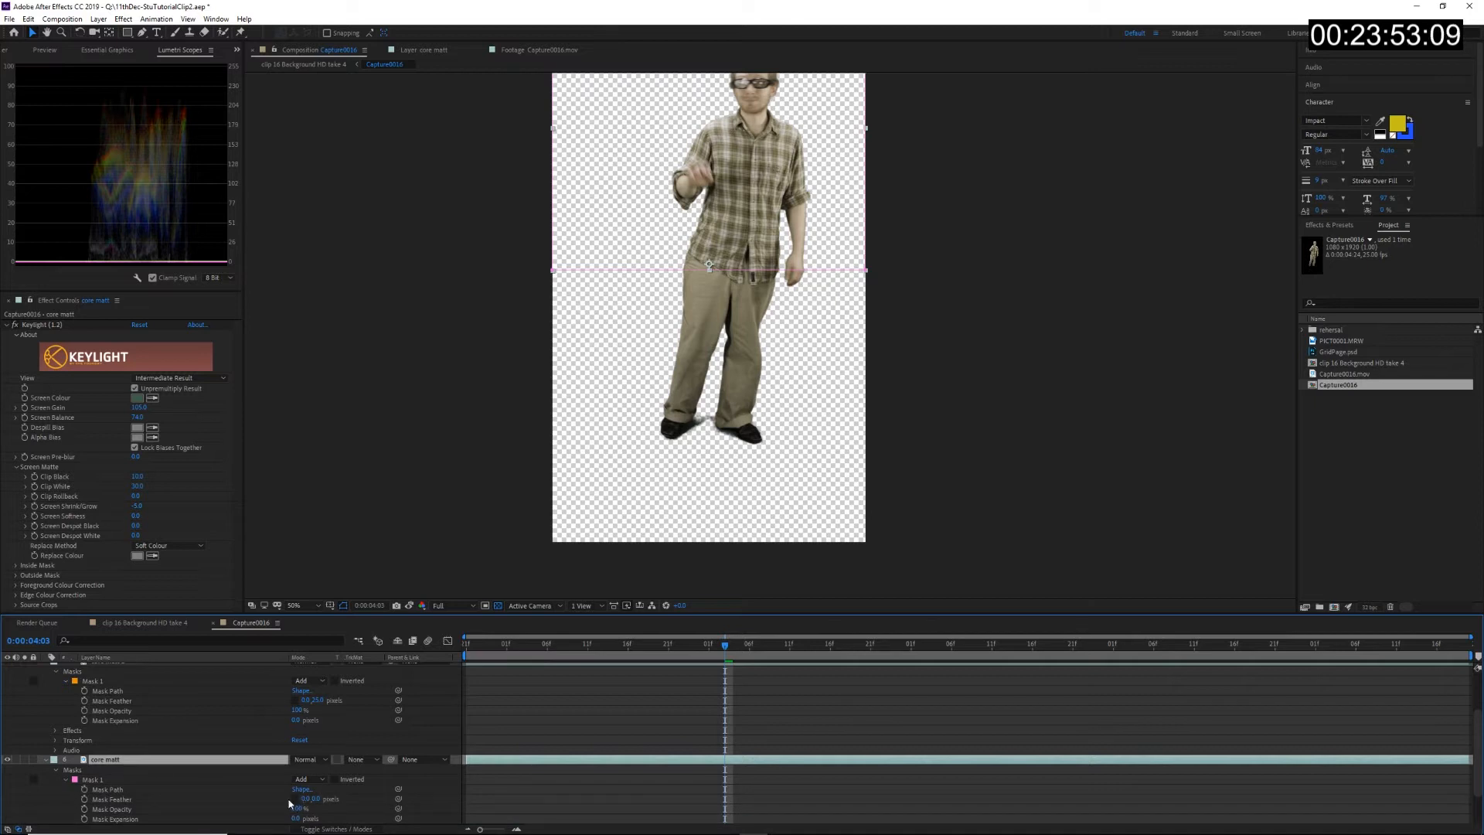
click(313, 798)
text(25)
key(Return)
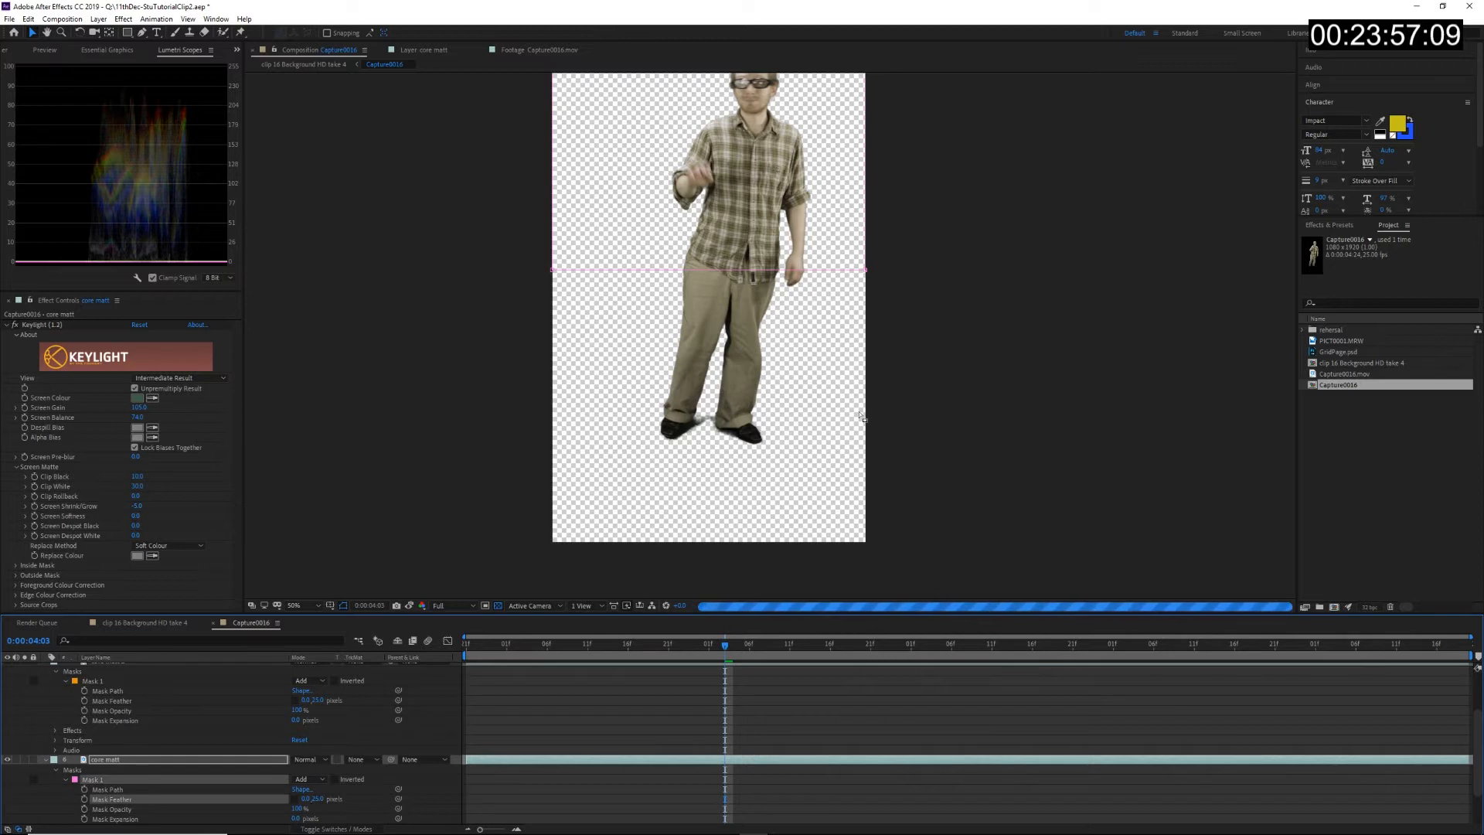
Step: Go to 0:00:05:00 and examine the shirt edges and the gap between the shirt and the man's arm
click(609, 732)
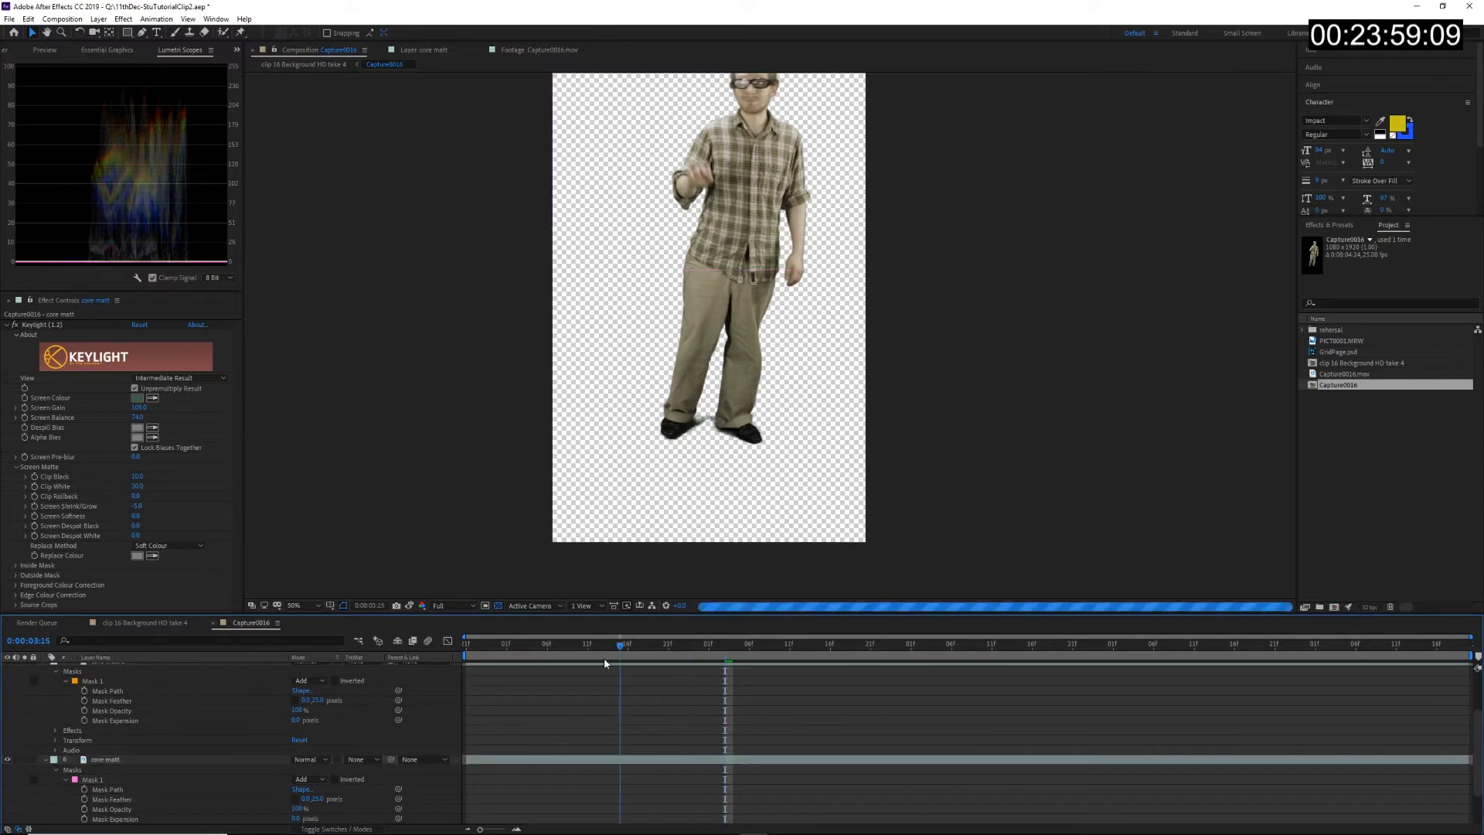
click(905, 661)
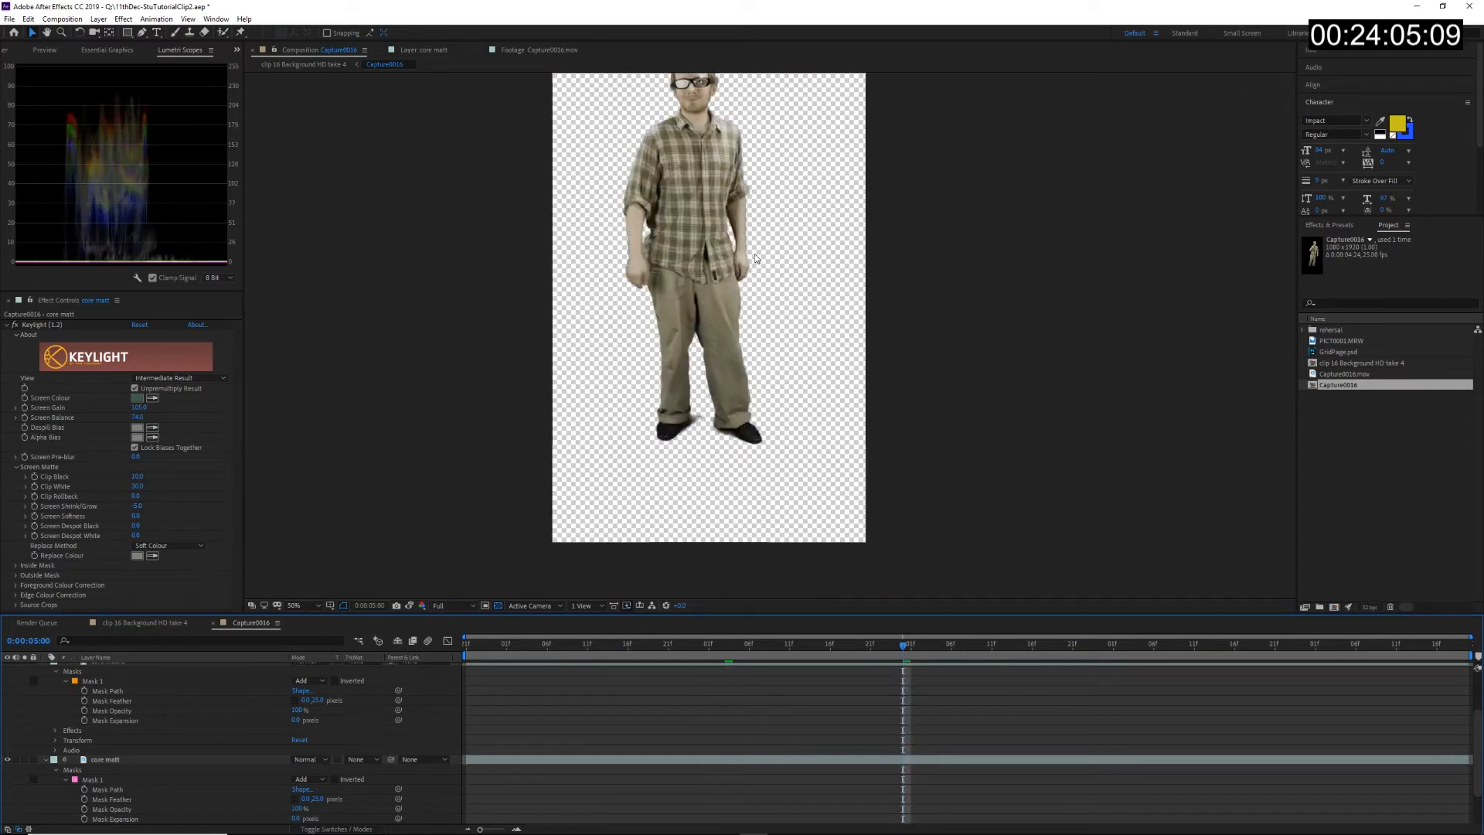
scroll(750, 270, up, 3)
drag(607, 250, 758, 580)
drag(407, 358, 514, 421)
scroll(672, 342, up, 1)
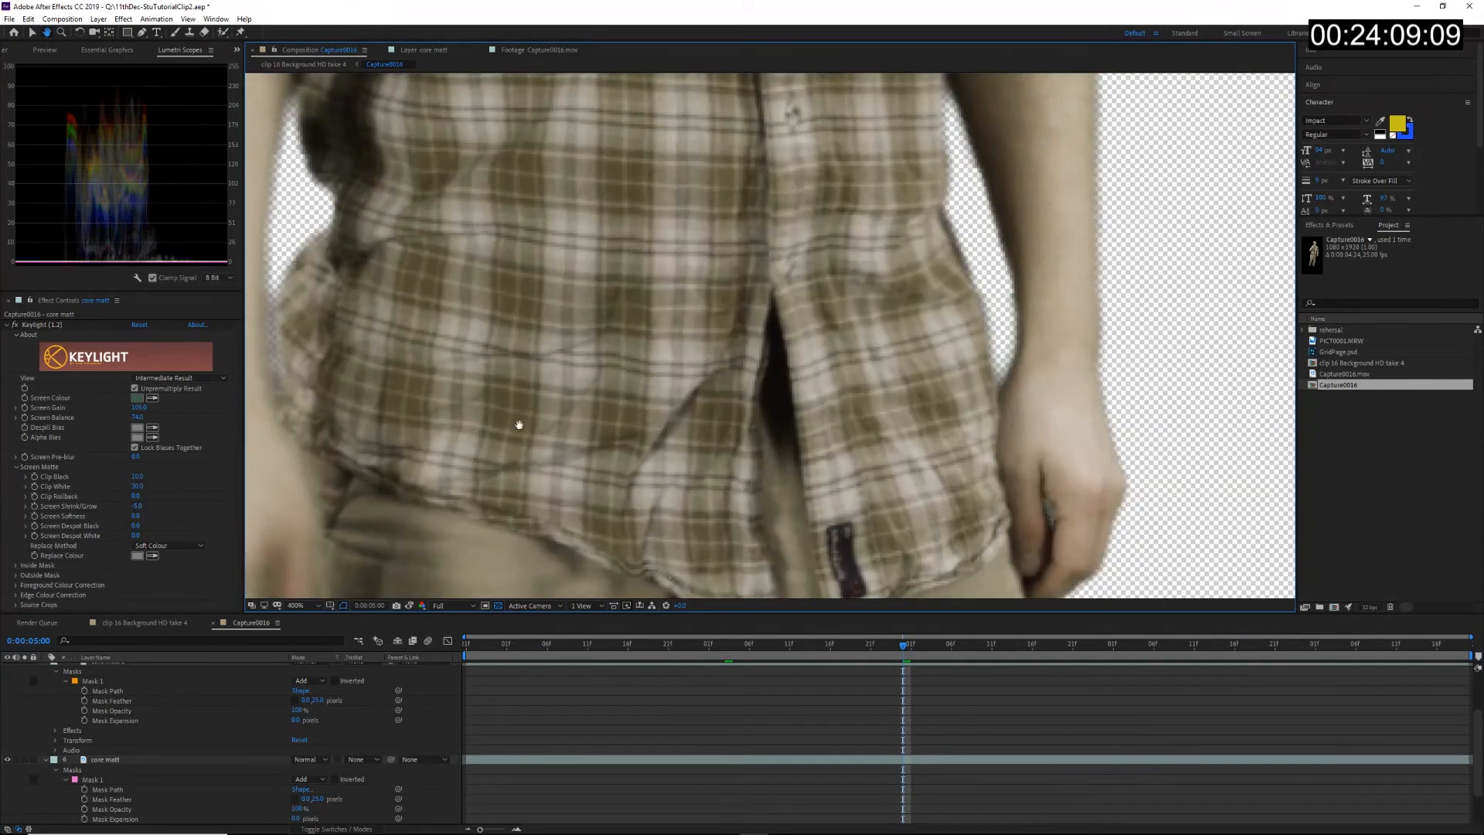
drag(890, 424, 663, 448)
scroll(669, 359, down, 1)
scroll(689, 328, up, 1)
scroll(693, 327, up, 1)
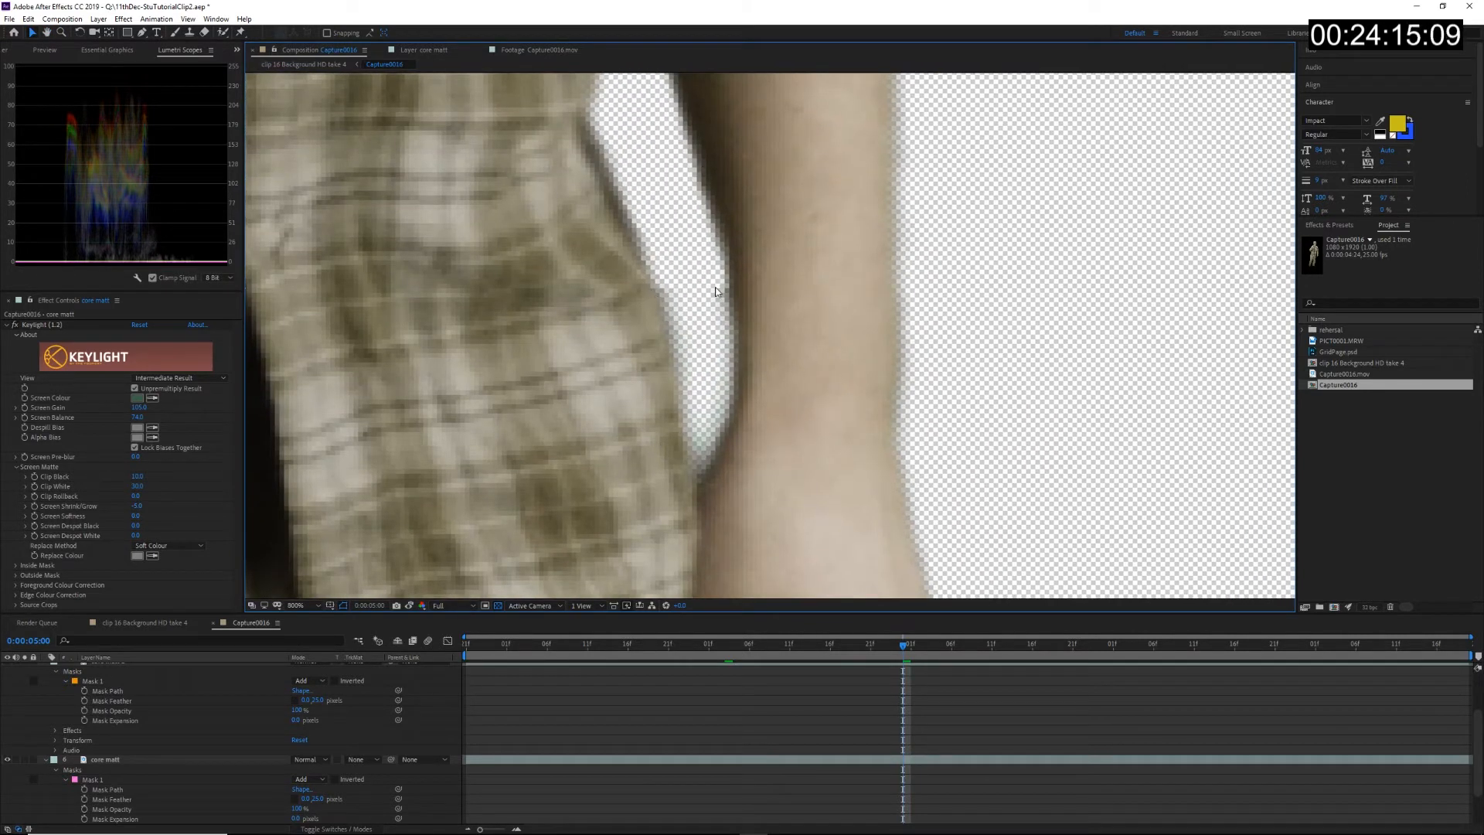
drag(689, 289, 824, 377)
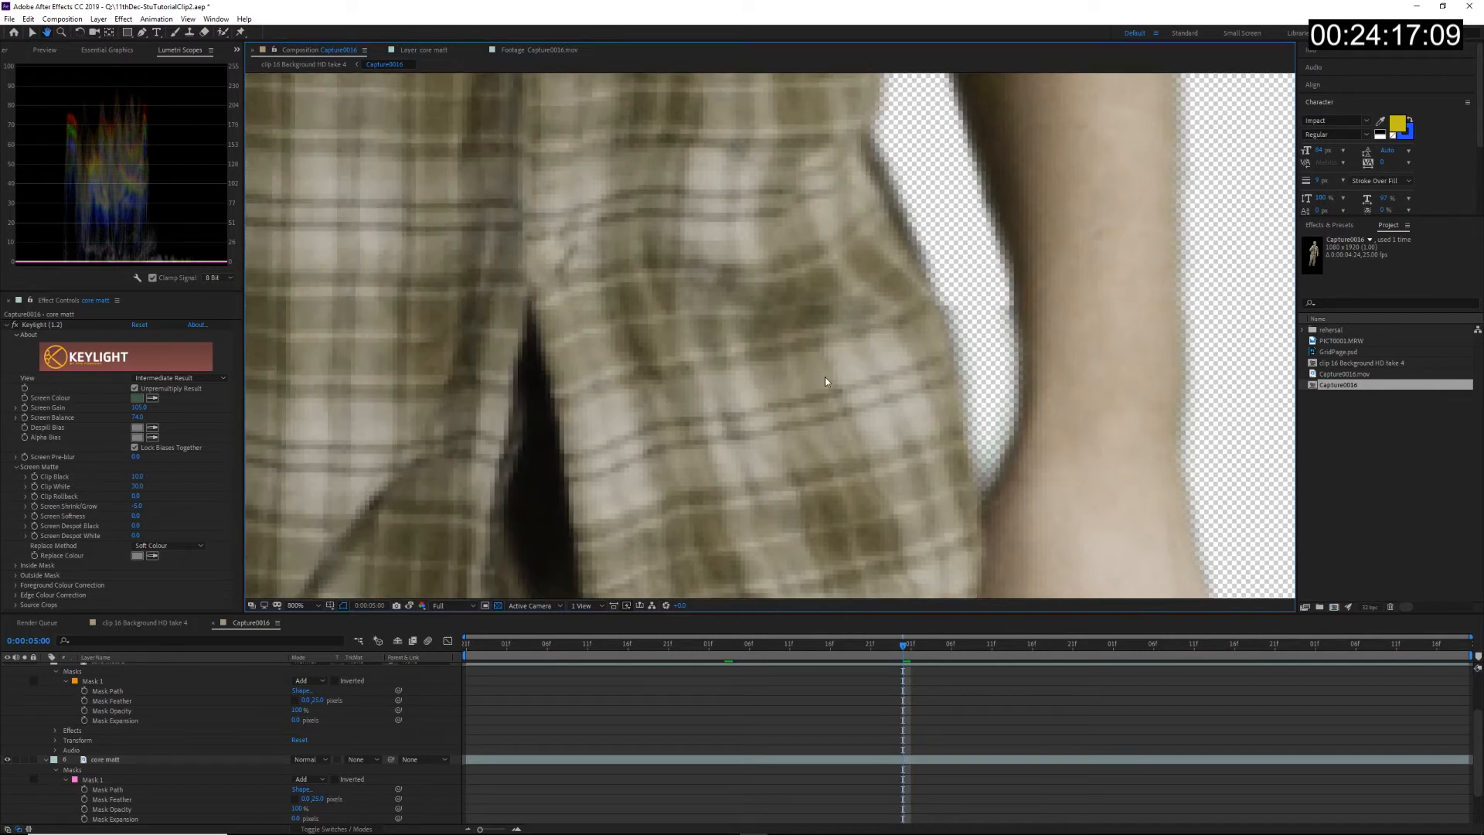
Step: Toggle the visibility of the core matt and core matt 2 layers to compare their effect on the arm gap
click(8, 760)
click(8, 760)
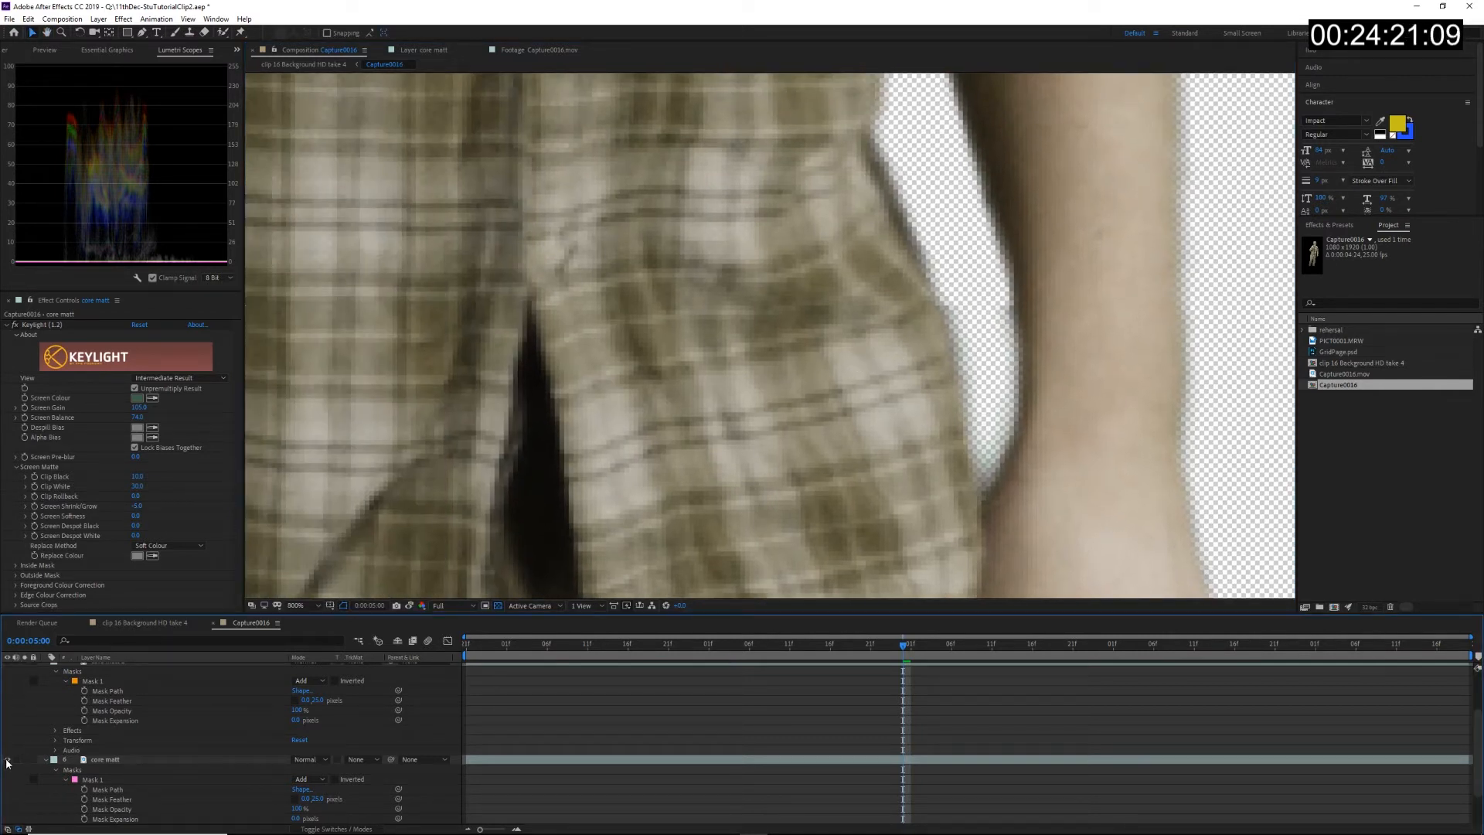
scroll(190, 756, down, 2)
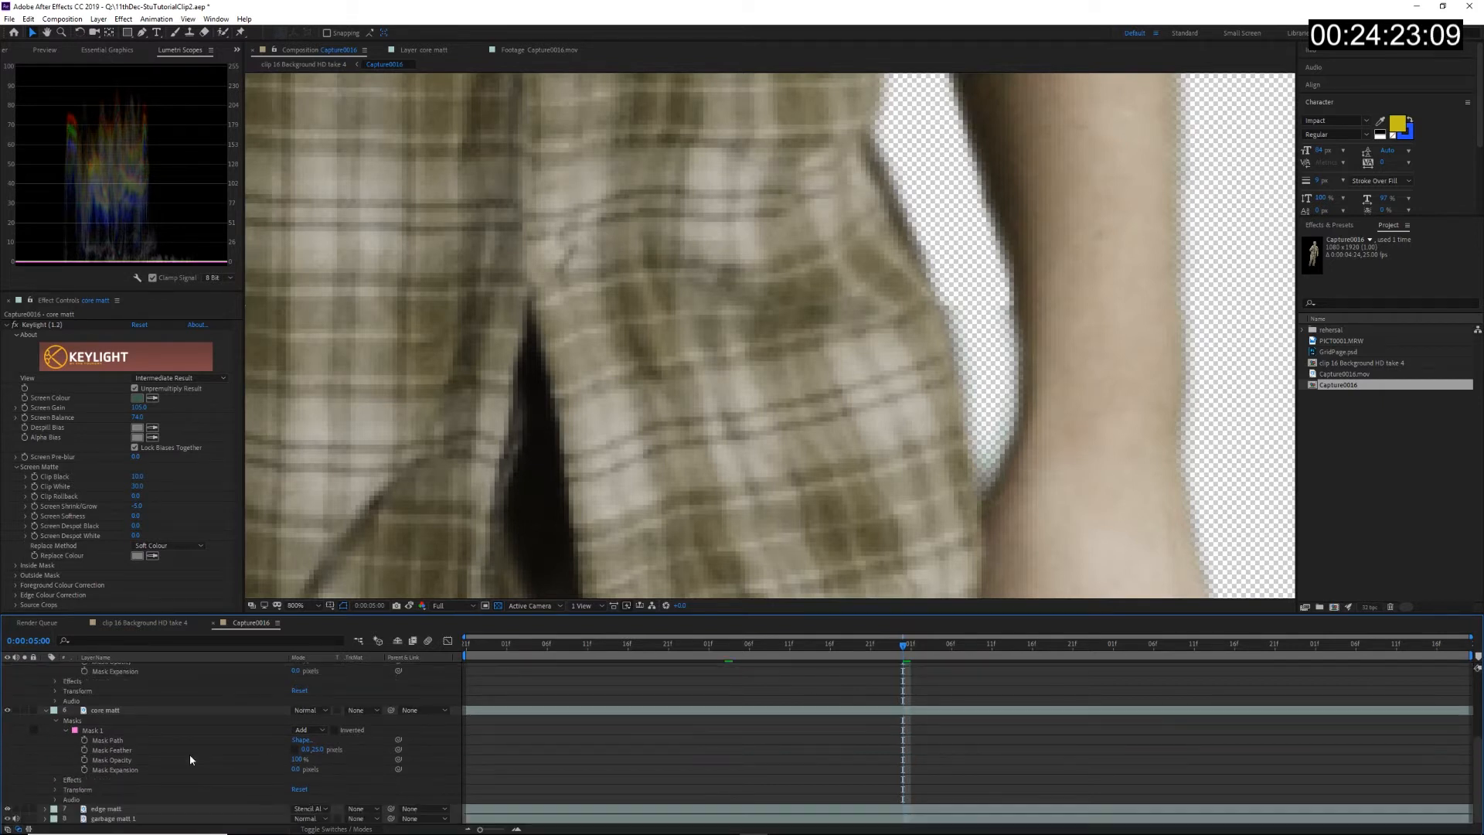
scroll(61, 763, up, 4)
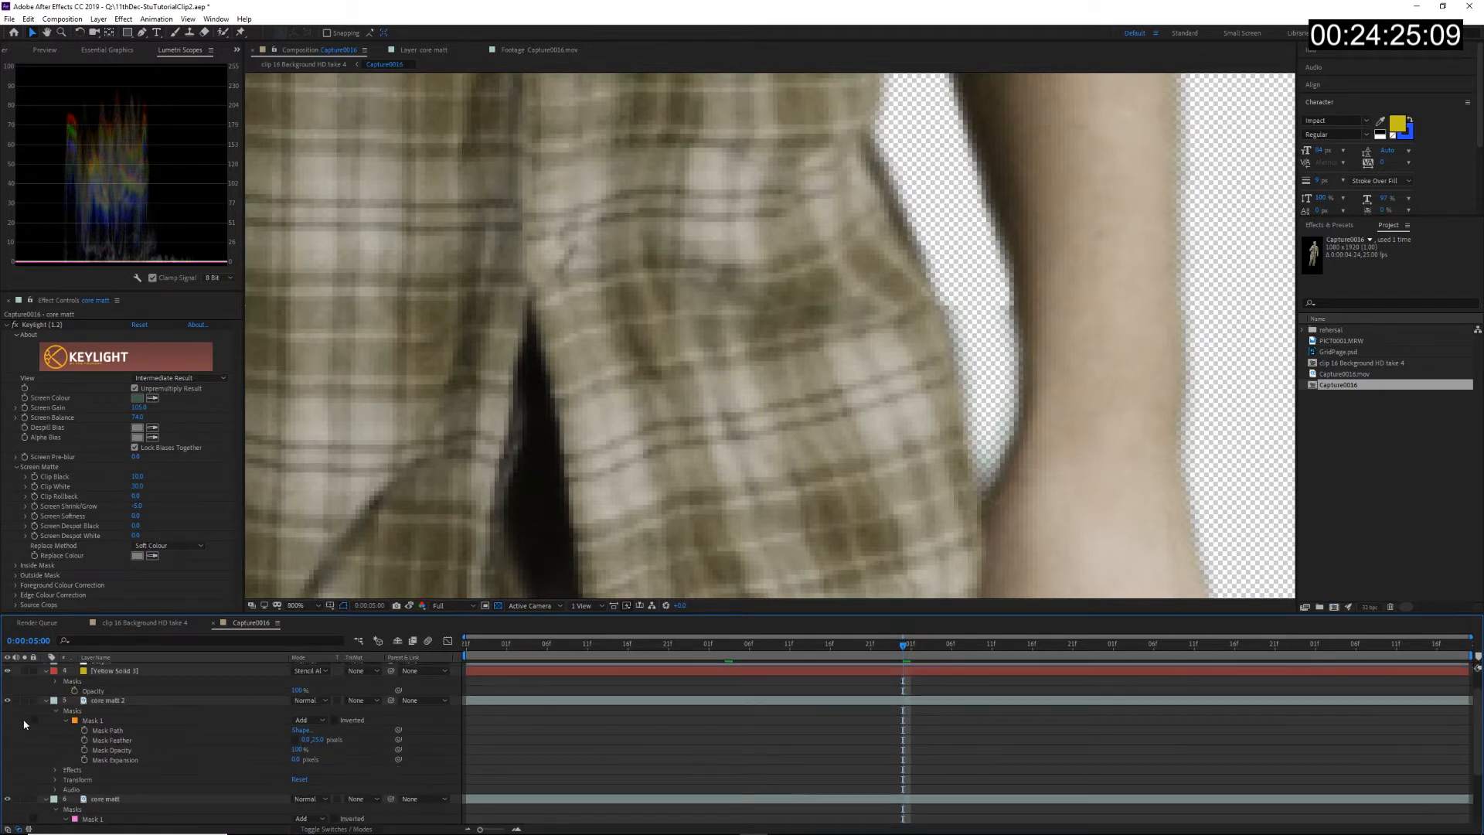
click(7, 700)
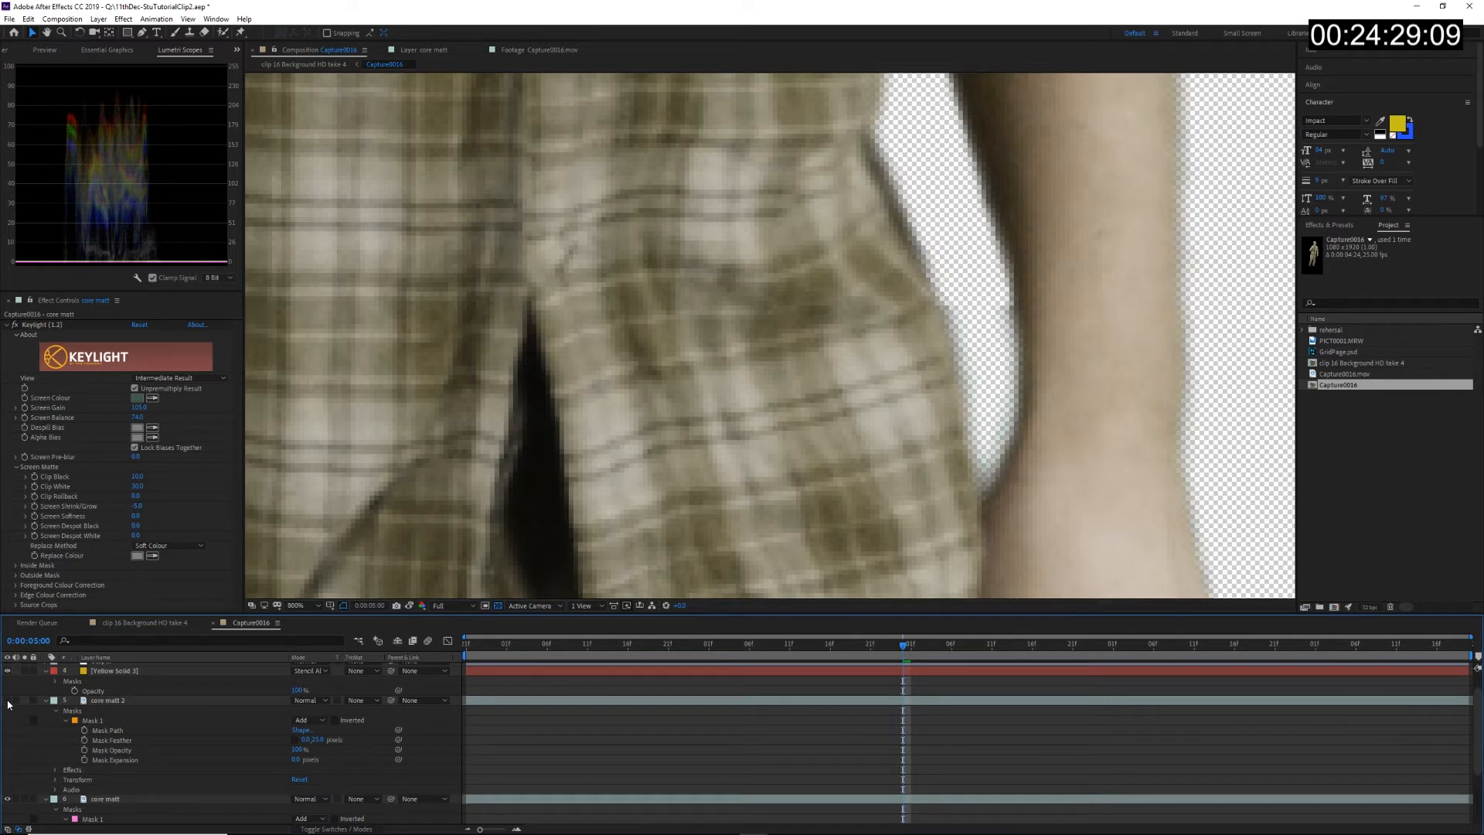
click(7, 701)
click(7, 700)
click(7, 700)
Step: Toggle the keyclean layer's visibility to check its effect on the gap between the shirt and arm
scroll(57, 739, up, 2)
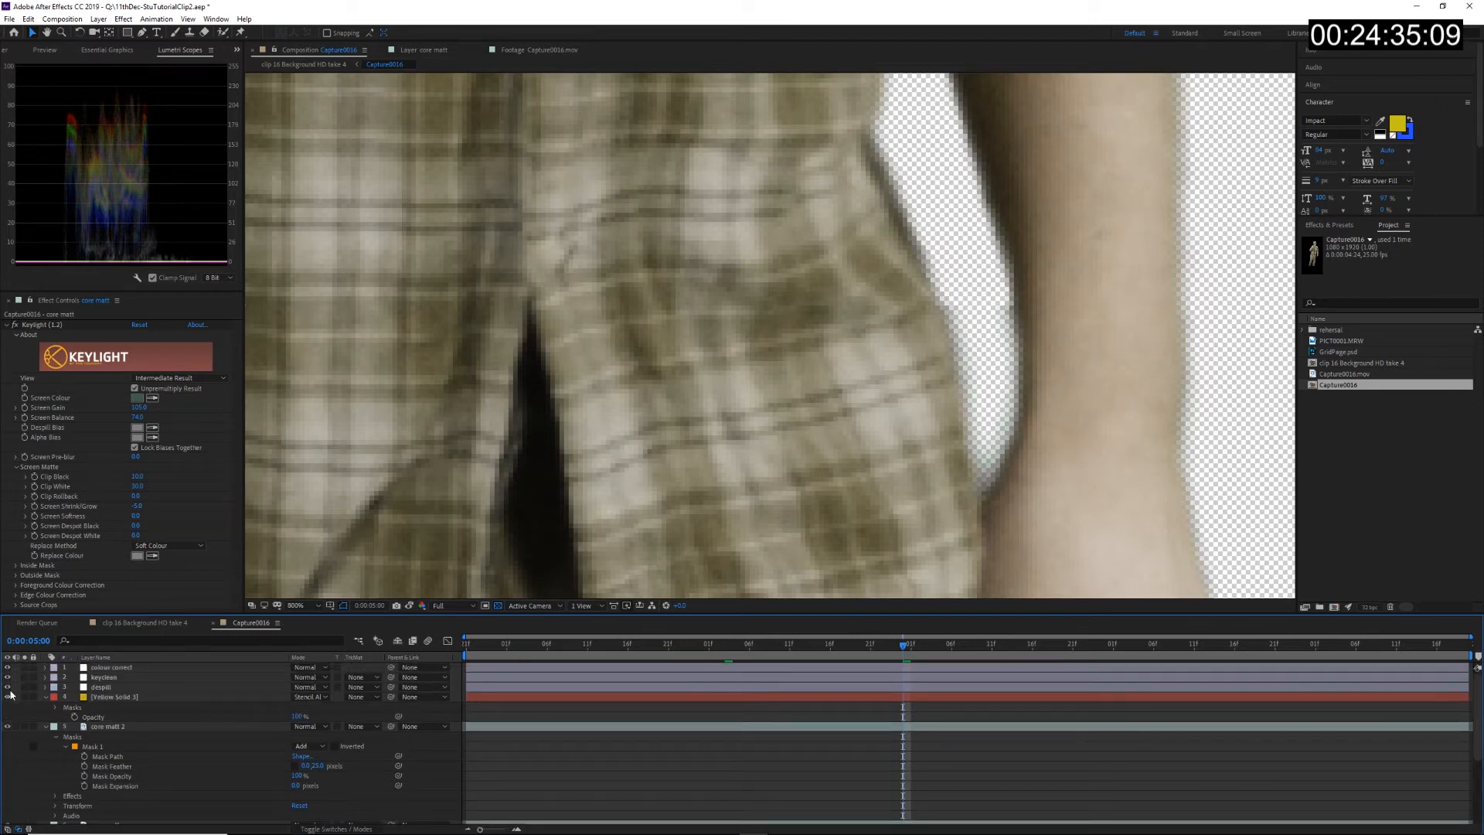
click(8, 677)
click(8, 678)
click(8, 678)
click(7, 678)
Step: Examine the matte edges around the man's waist, hands and arms with the keyclean layer on
scroll(797, 472, down, 2)
drag(587, 368, 716, 611)
scroll(811, 420, down, 1)
drag(834, 387, 875, 244)
scroll(925, 363, up, 1)
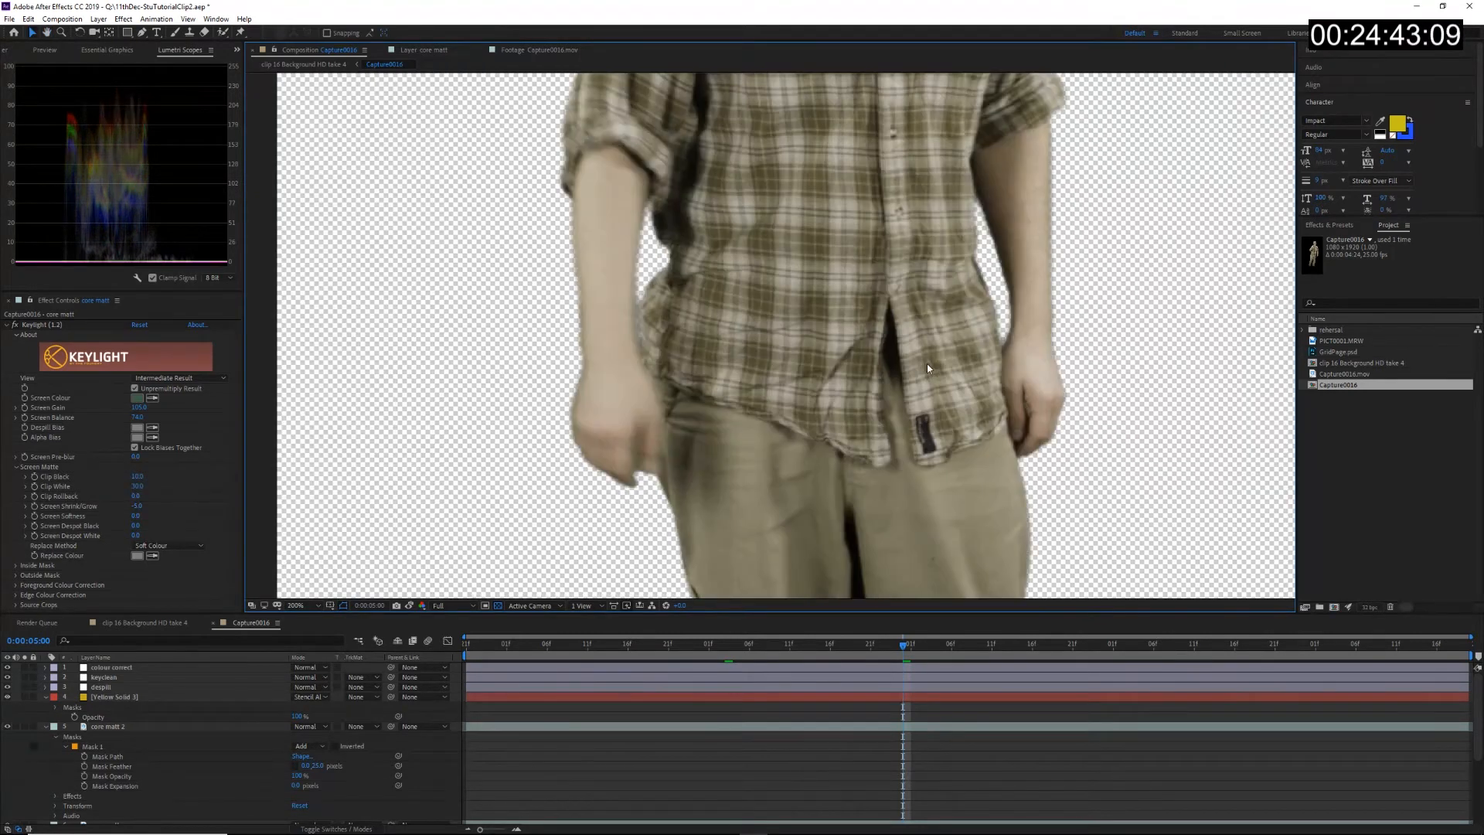
scroll(1022, 346, up, 1)
drag(1044, 363, 616, 366)
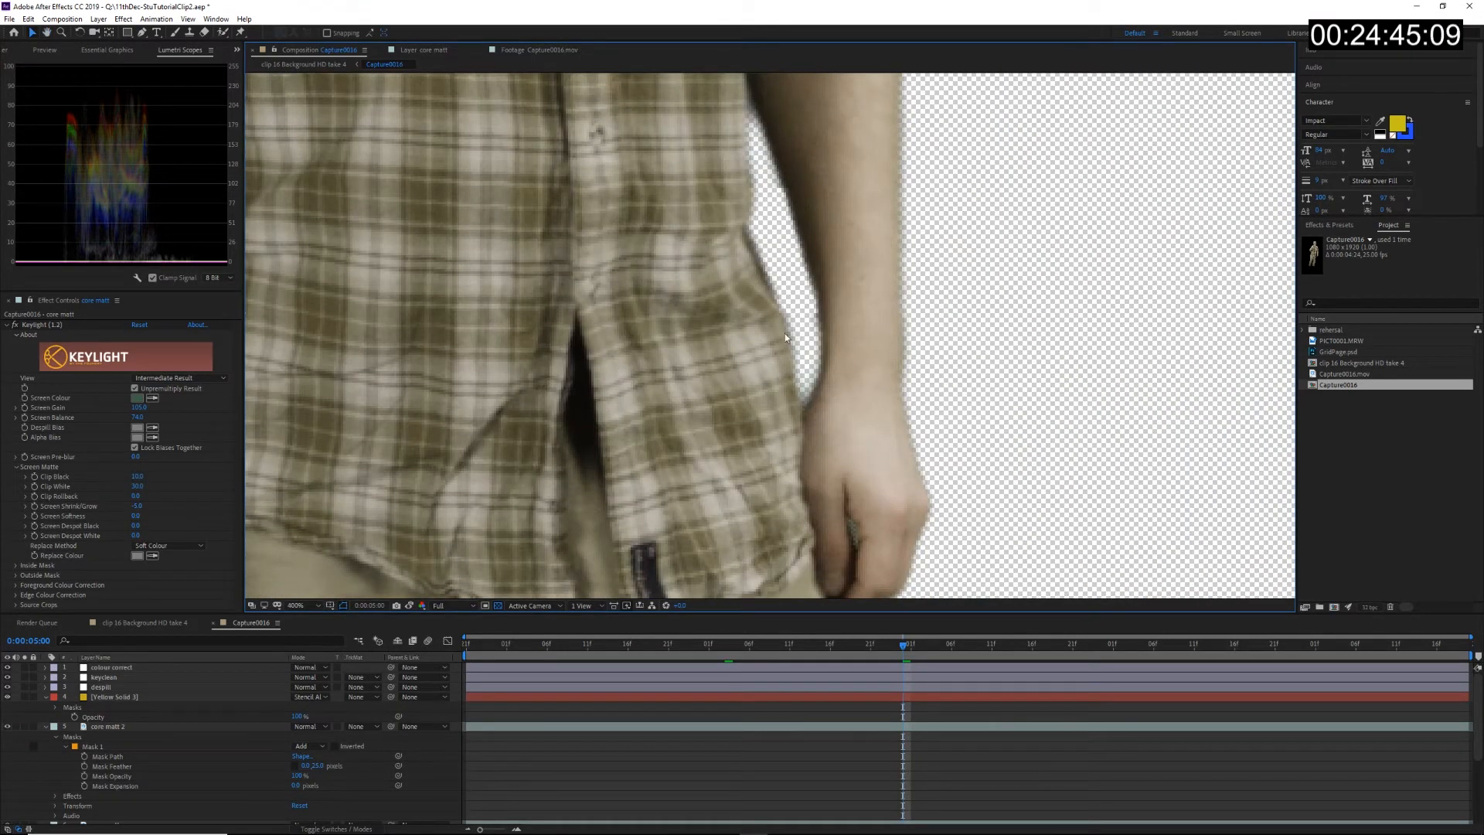
scroll(777, 334, up, 1)
scroll(771, 336, down, 2)
scroll(704, 340, down, 1)
drag(754, 233, 691, 335)
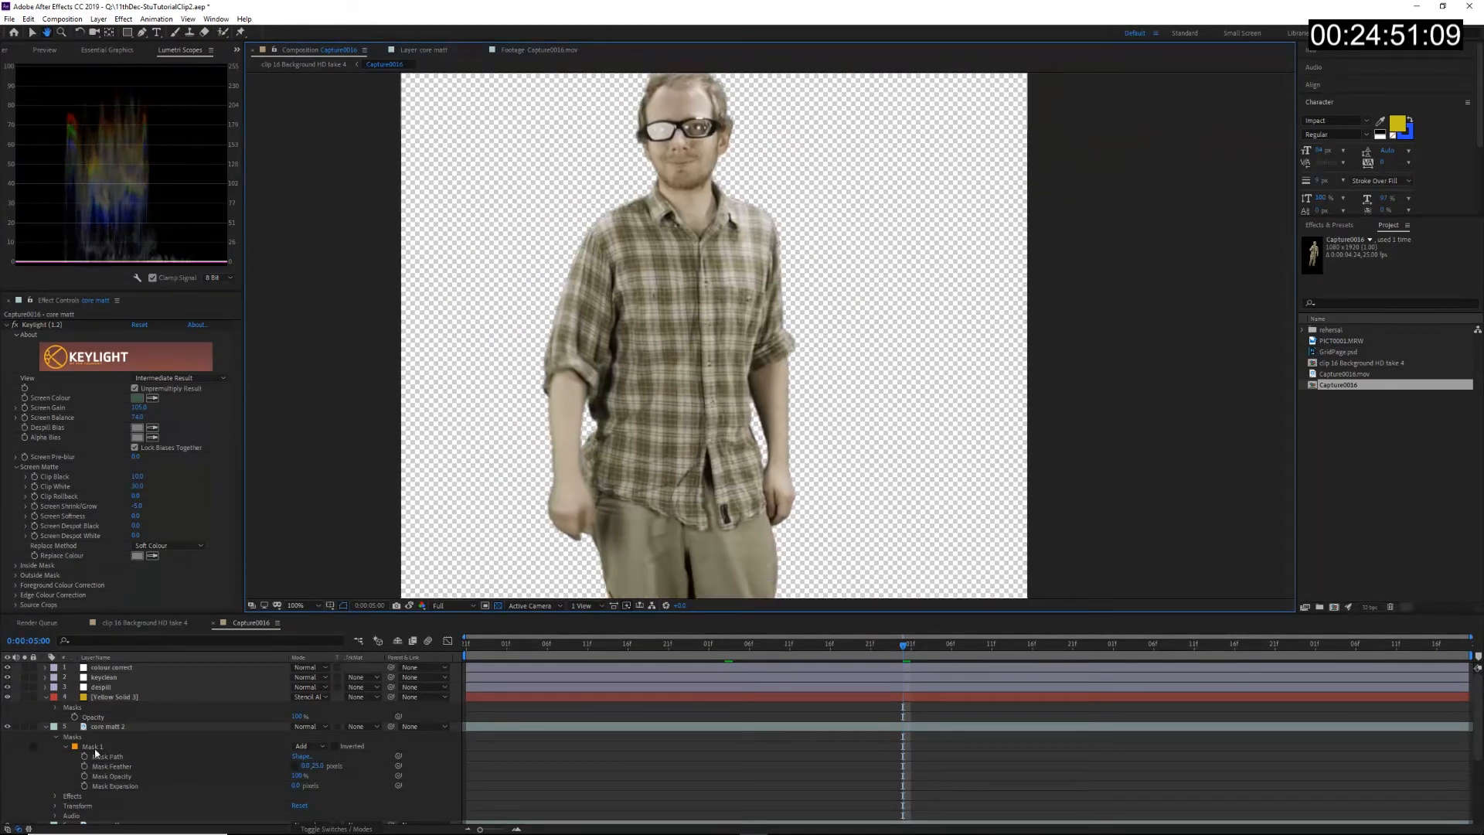
Step: Add a rectangular mask to the keyclean layer and raise its lower edge to the man's upper chest
click(134, 678)
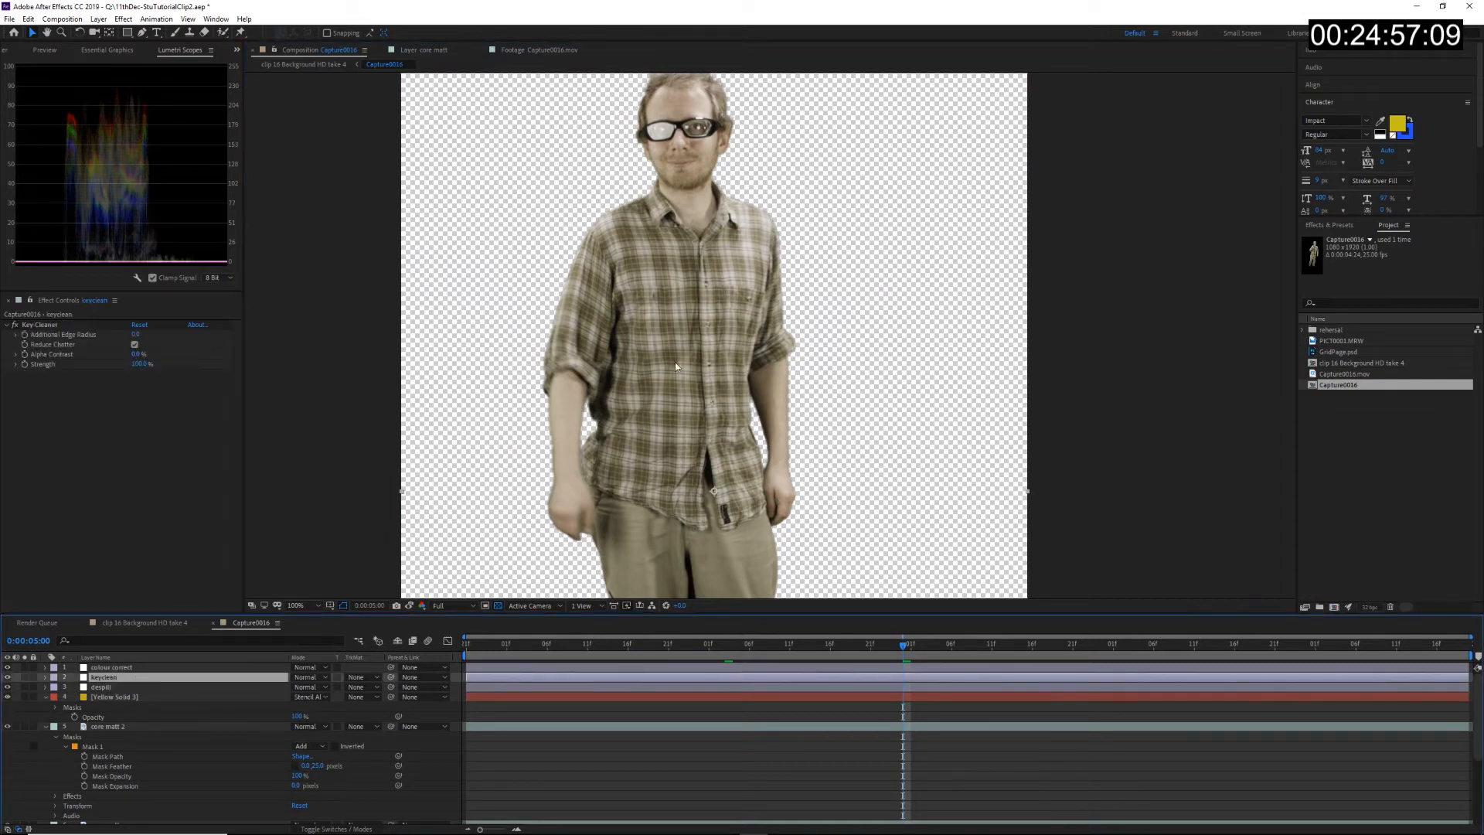
scroll(685, 493, down, 2)
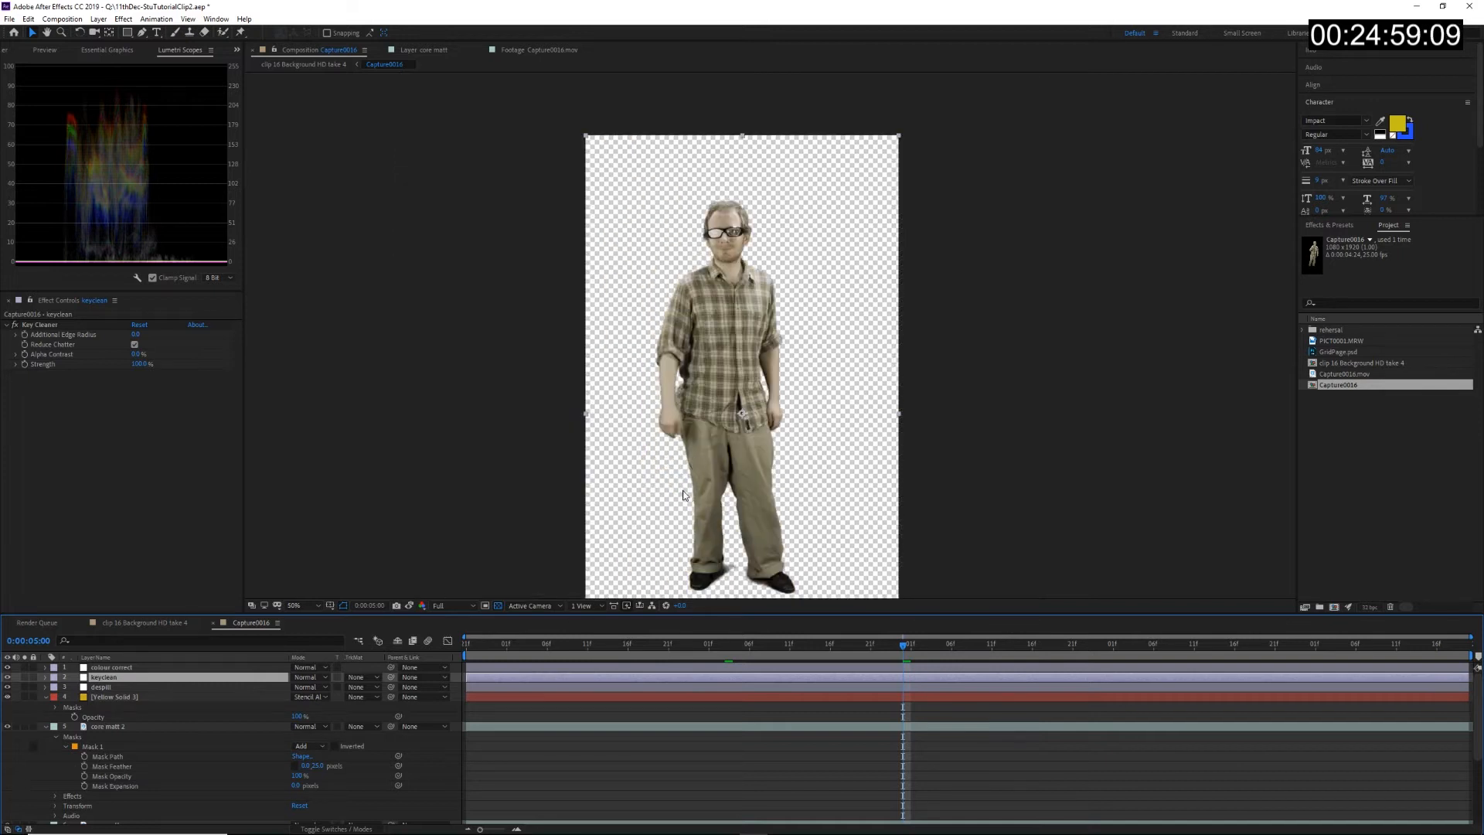
key(ctrl+shift+n)
drag(526, 581, 525, 442)
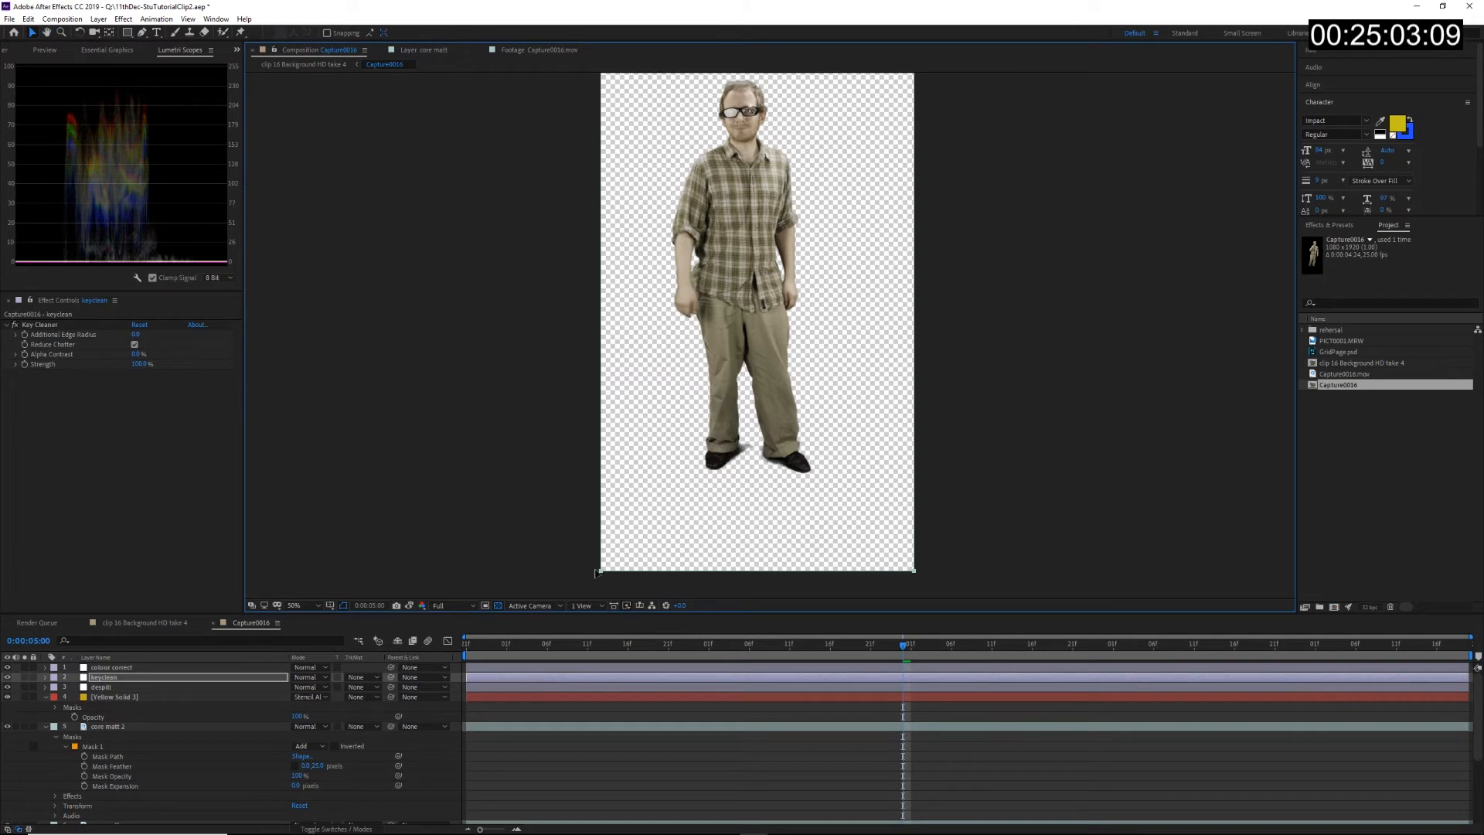
click(602, 573)
drag(756, 570, 739, 418)
key(period)
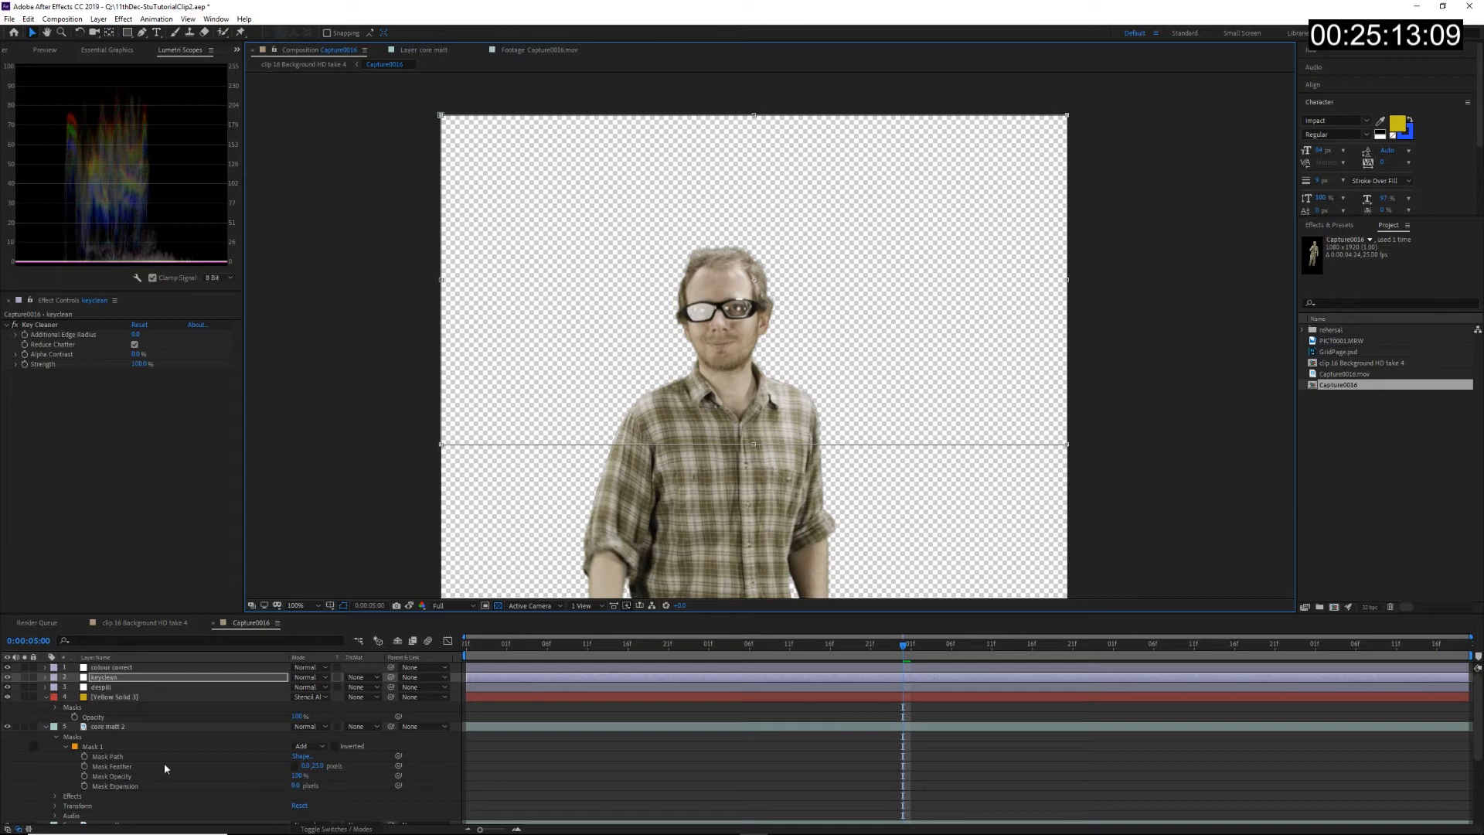
Step: Unlink the feather values of the keyclean layer's Mask 1 and set its vertical feather to 25 pixels
click(45, 677)
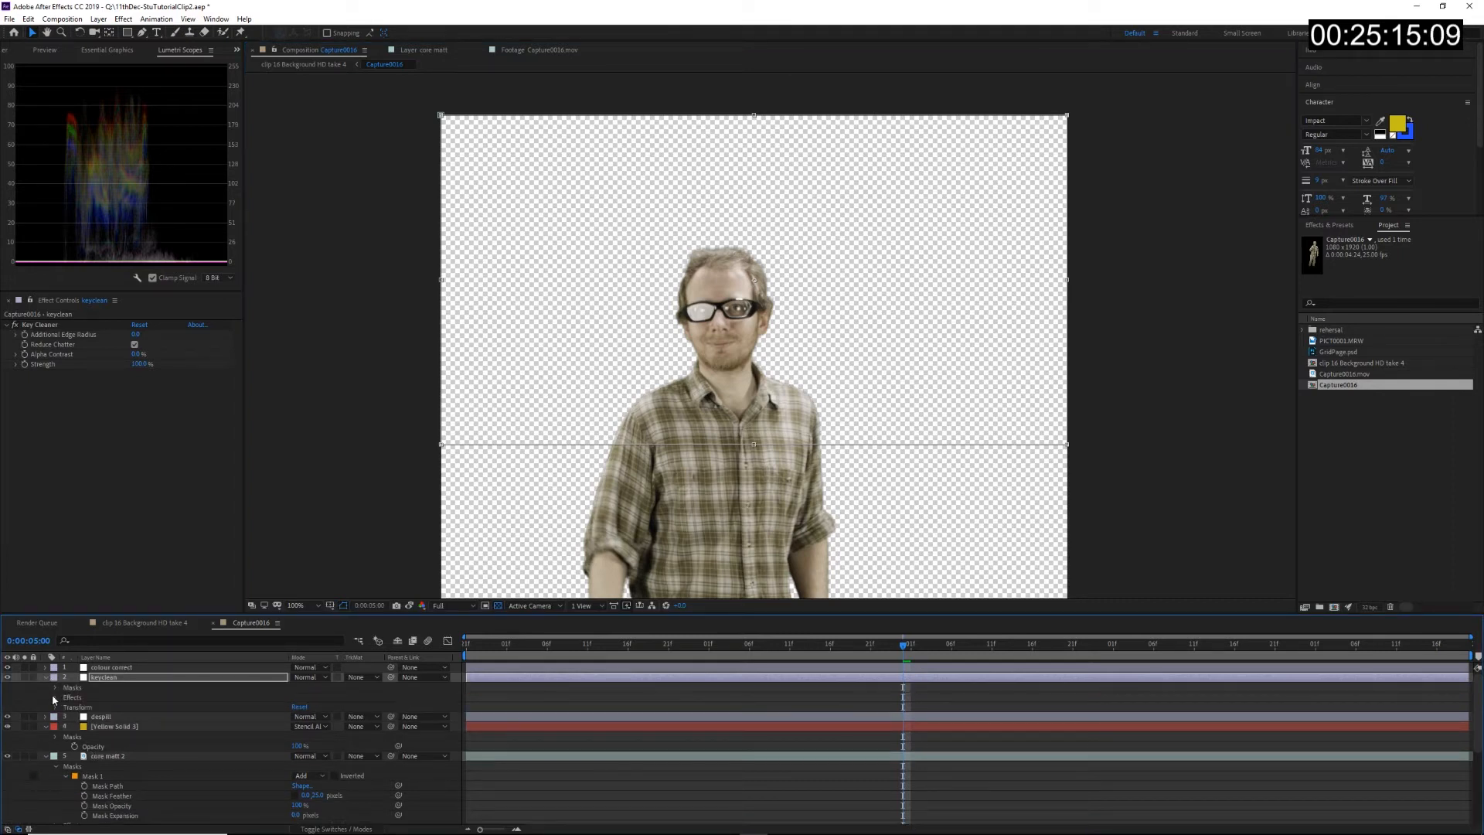
click(55, 687)
click(66, 697)
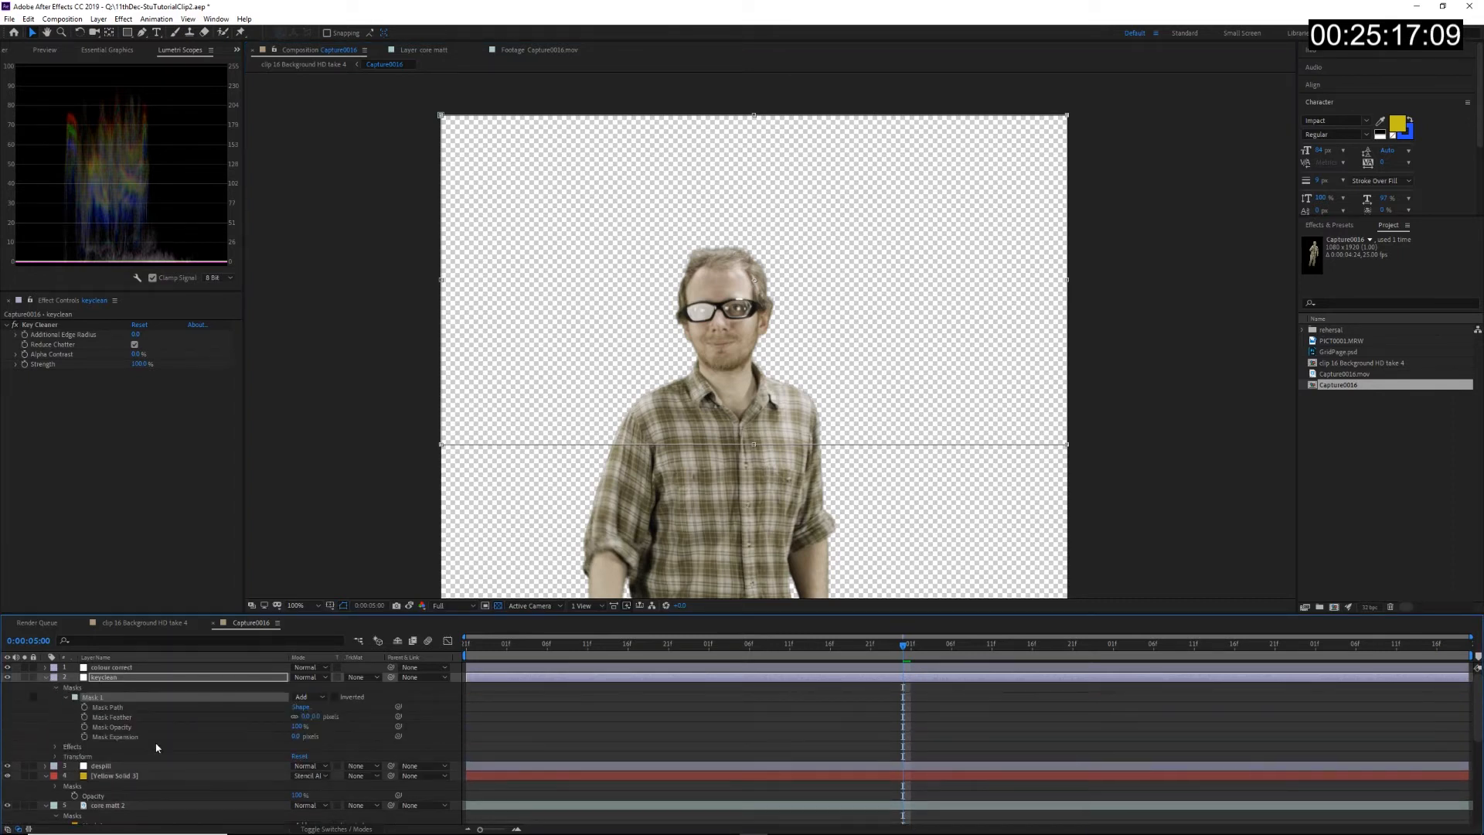
click(295, 717)
click(316, 718)
text(25)
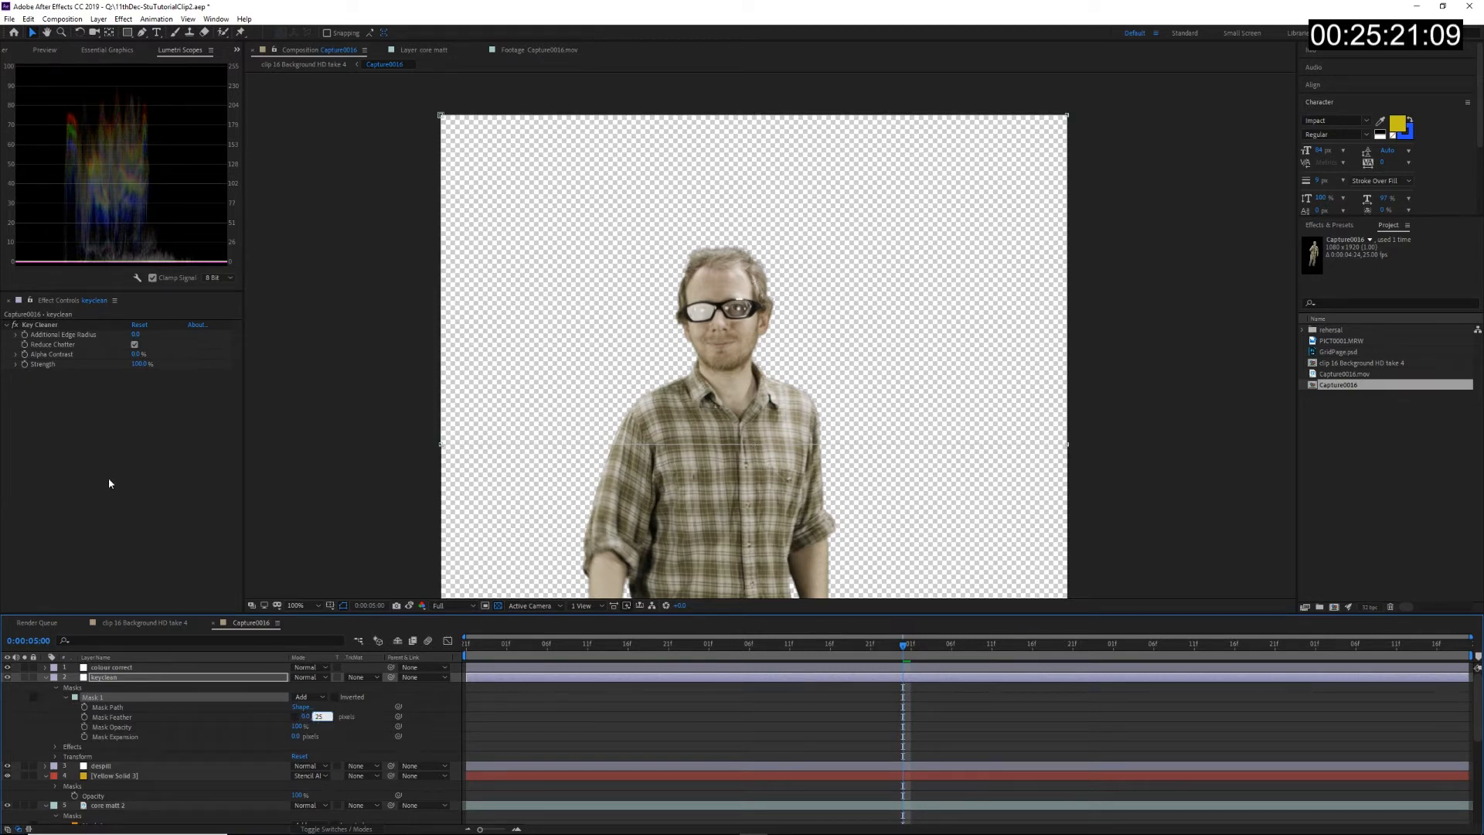
key(Return)
scroll(697, 437, up, 1)
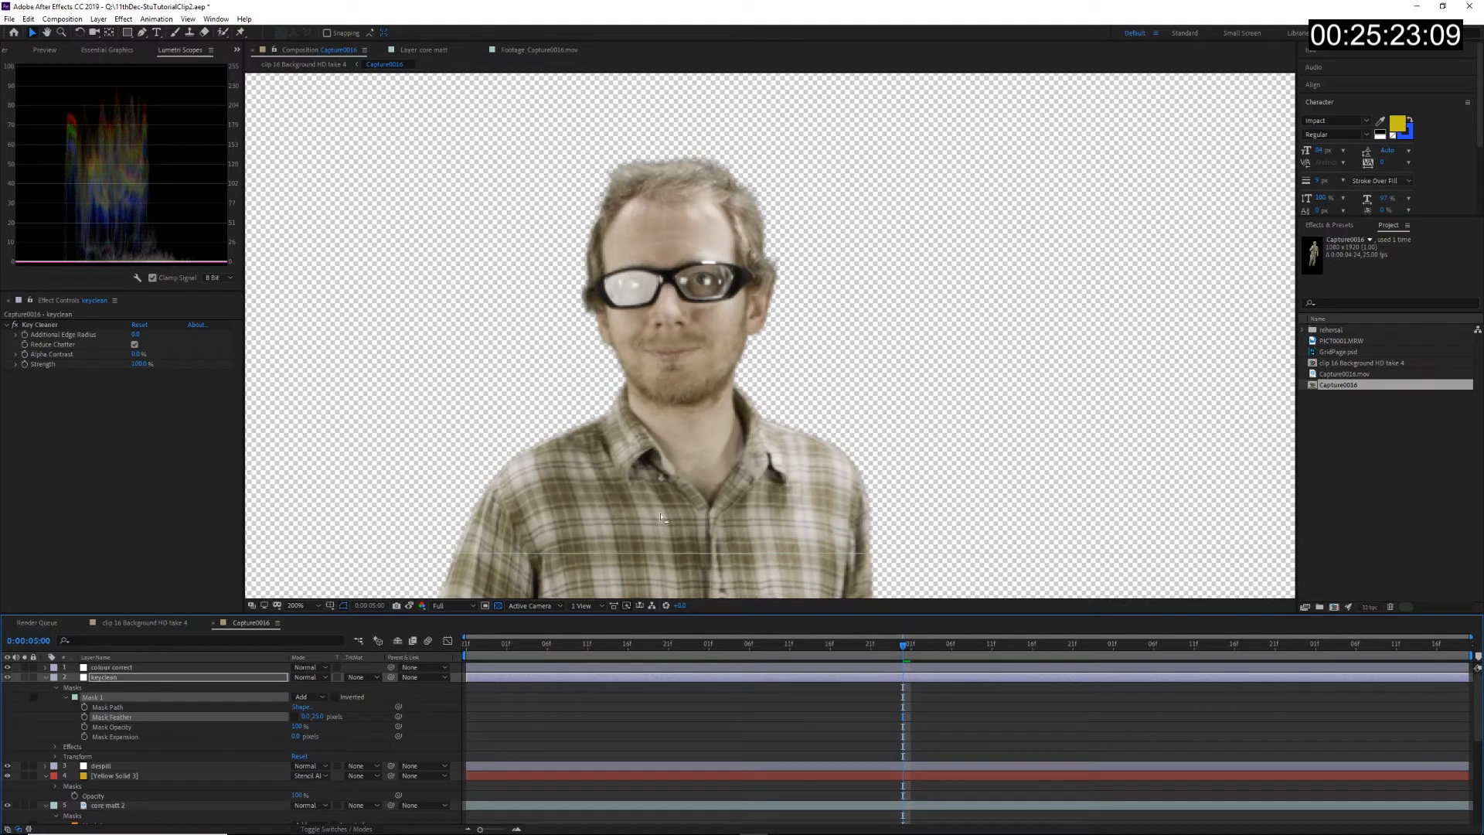
Step: Increase the vertical feather of the keyclean layer's Mask 1 to 50 pixels and deselect the layer
click(317, 717)
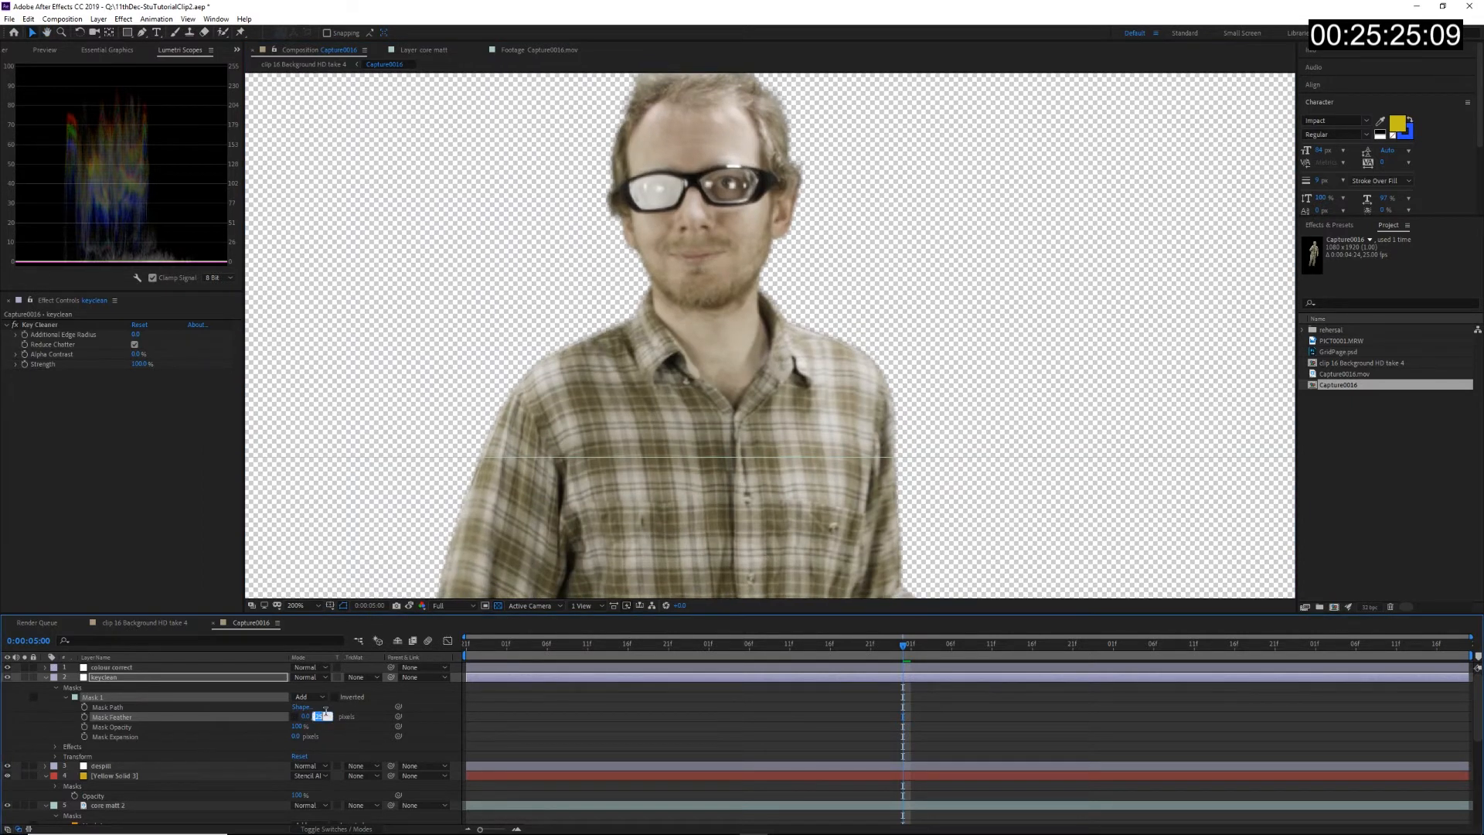
text(50)
key(Return)
click(749, 742)
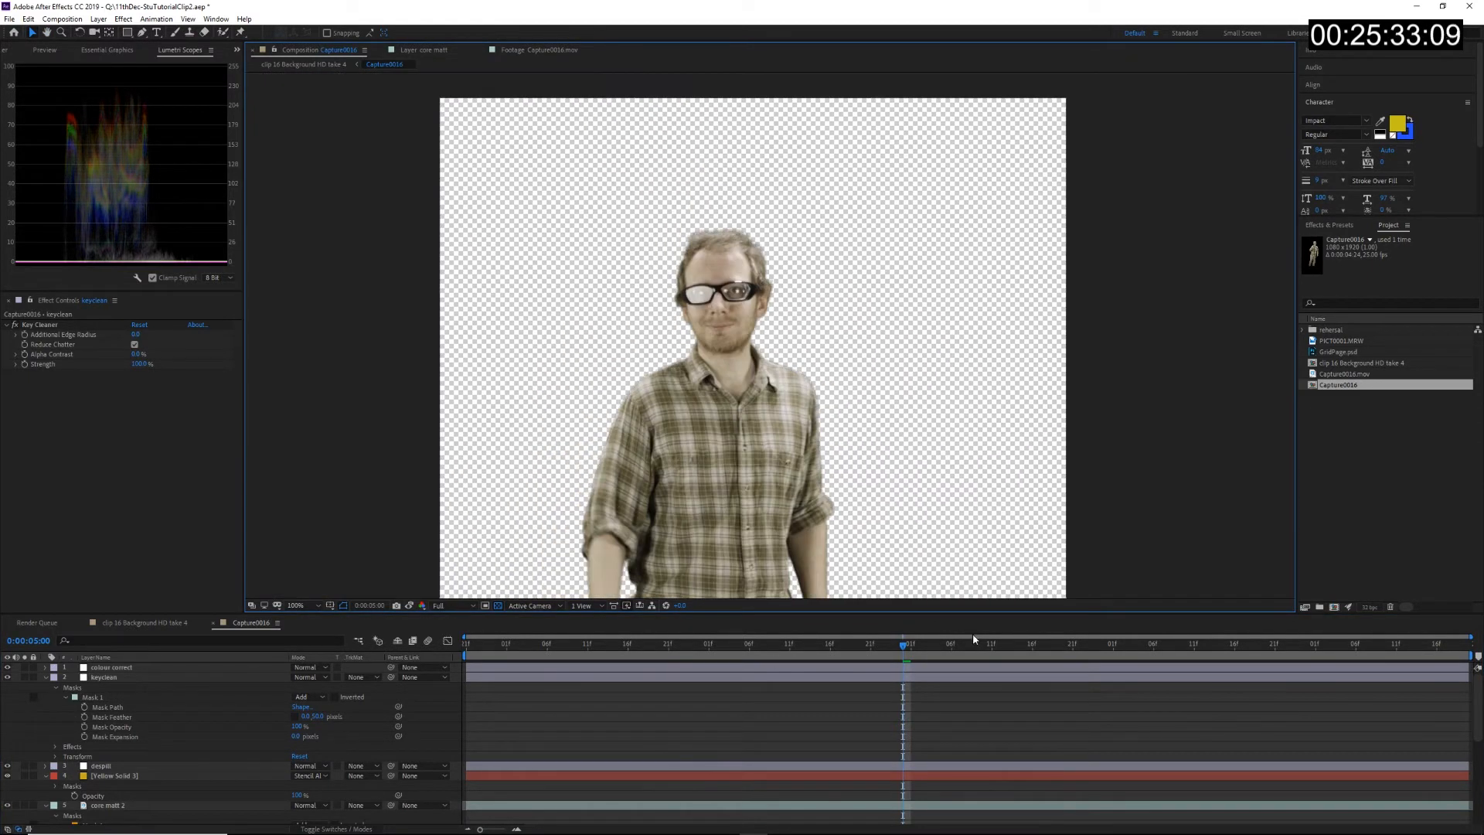
Step: Go to 0:00:04:04, where the man raises his hand, and examine the matte around his feet, shadow and legs
click(734, 658)
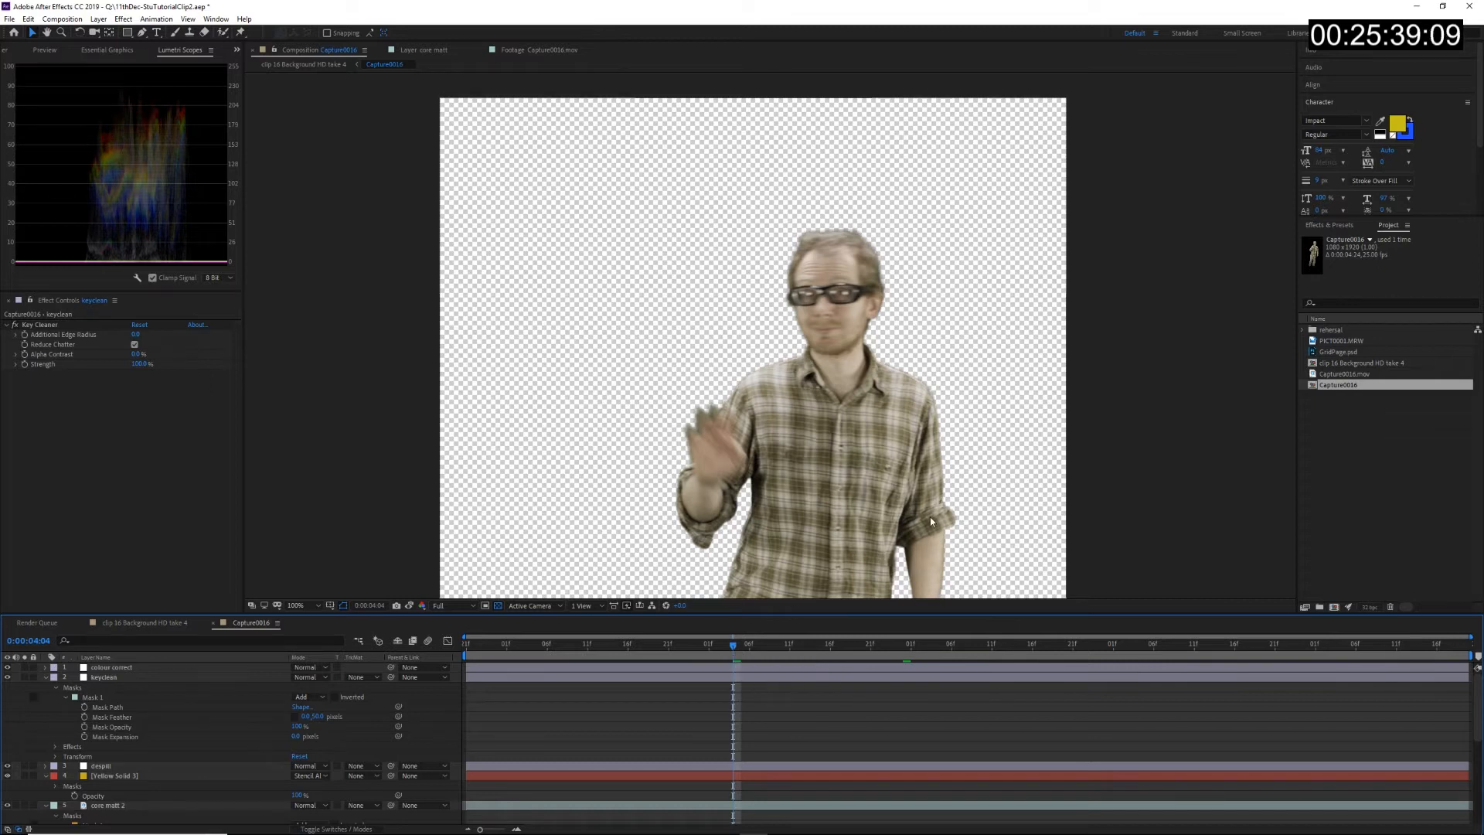
scroll(807, 408, up, 1)
drag(808, 405, 702, 107)
scroll(716, 461, up, 1)
drag(717, 462, 837, 353)
scroll(837, 353, down, 1)
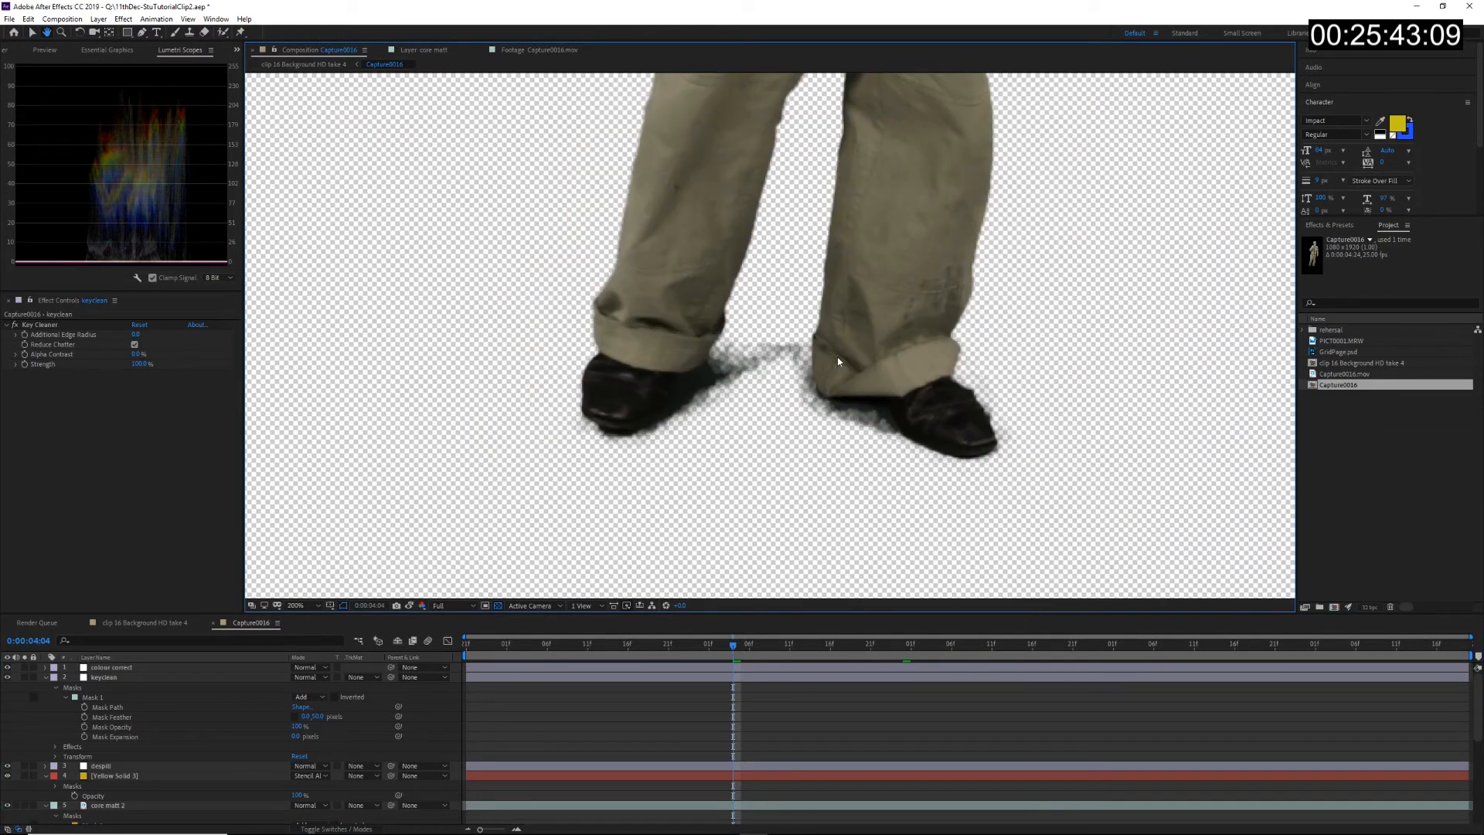
scroll(754, 379, up, 2)
scroll(723, 422, down, 1)
scroll(723, 422, down, 2)
scroll(757, 314, down, 2)
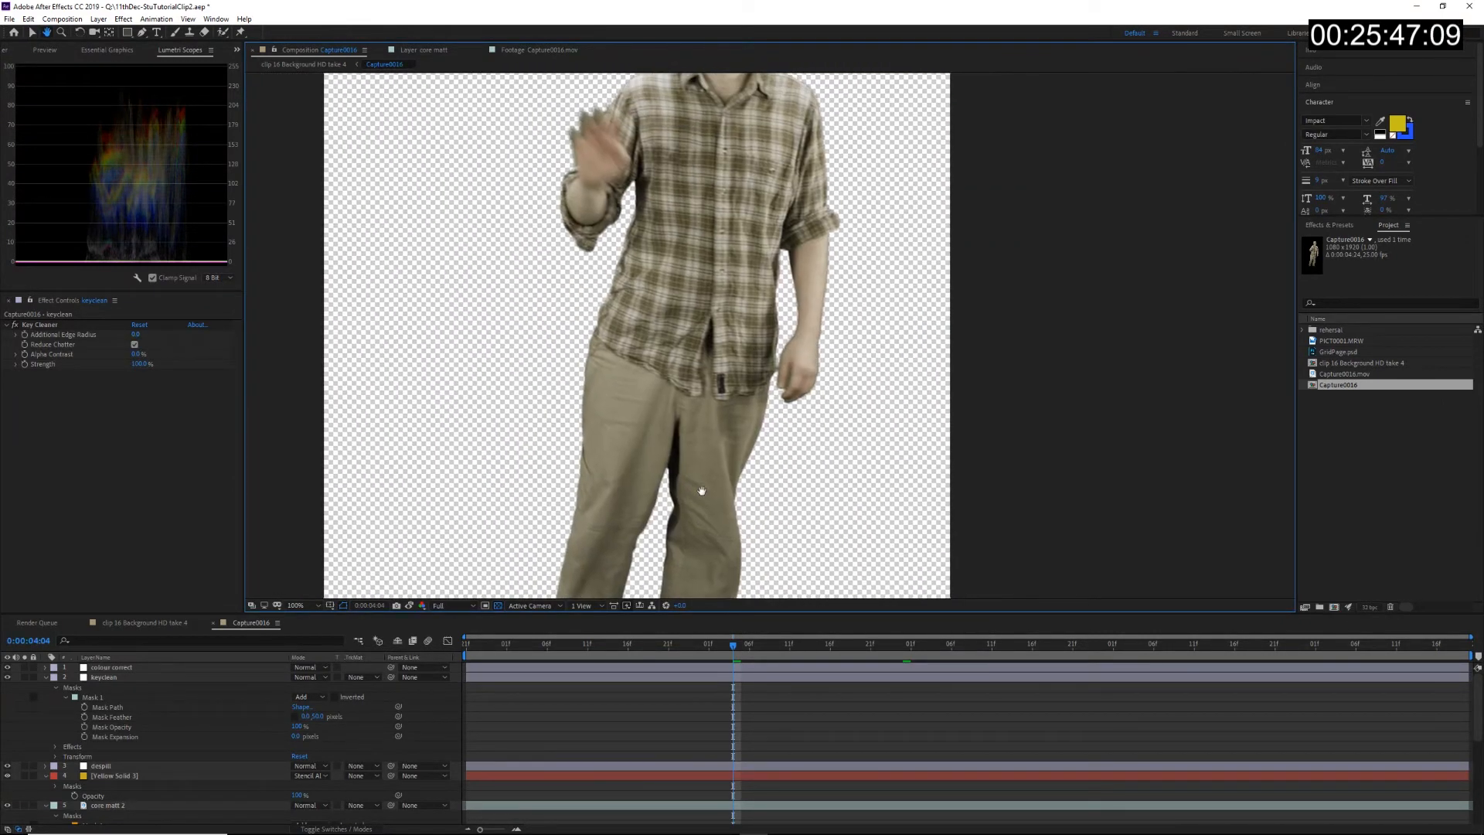
scroll(685, 451, down, 2)
drag(672, 456, 614, 614)
Step: Add a second full-frame mask to the keyclean layer and lower its upper edge to the man's shins, just above the trouser cuffs
click(123, 677)
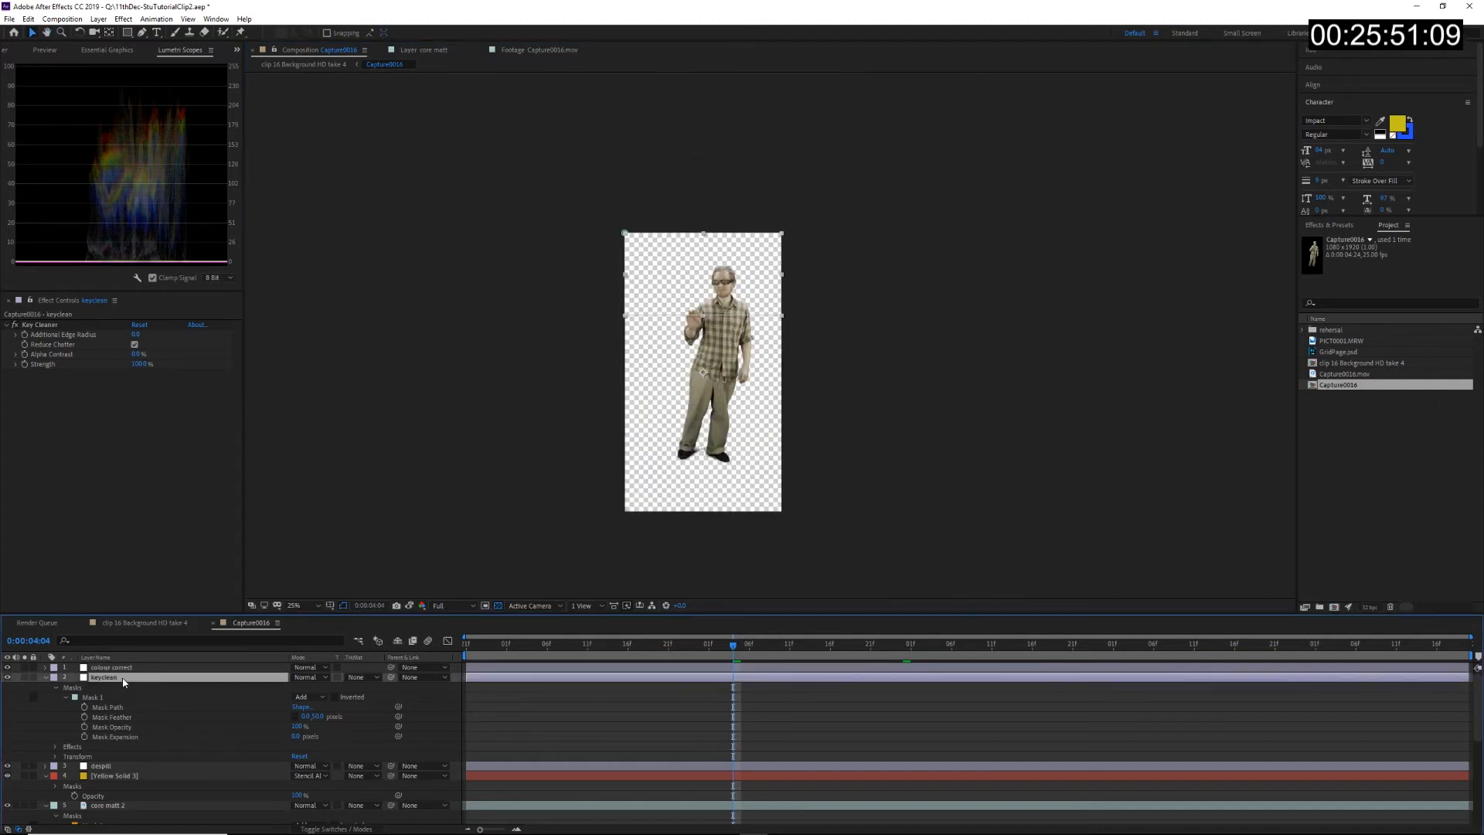
key(ctrl+shift+n)
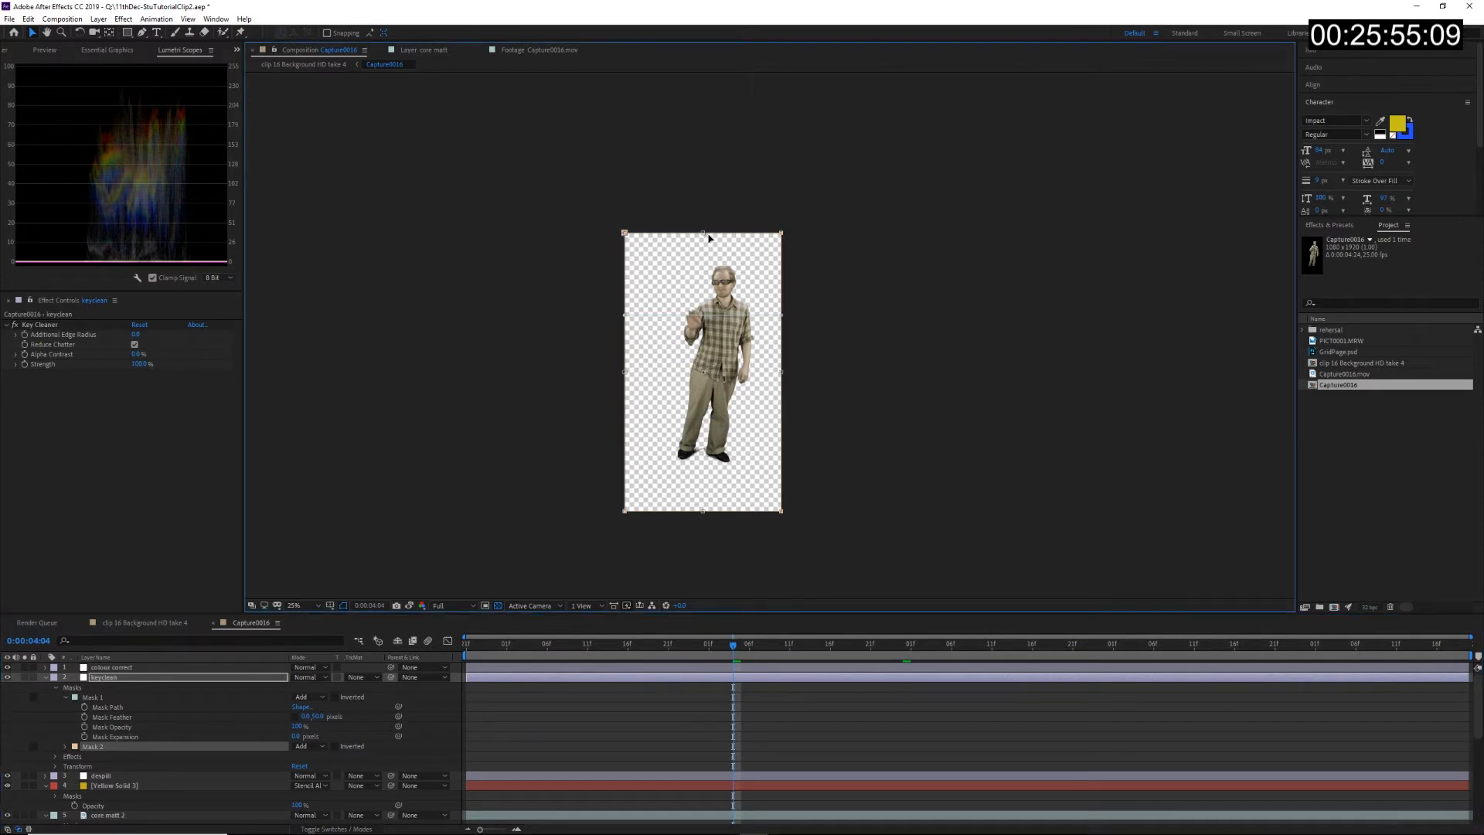
drag(704, 249, 712, 425)
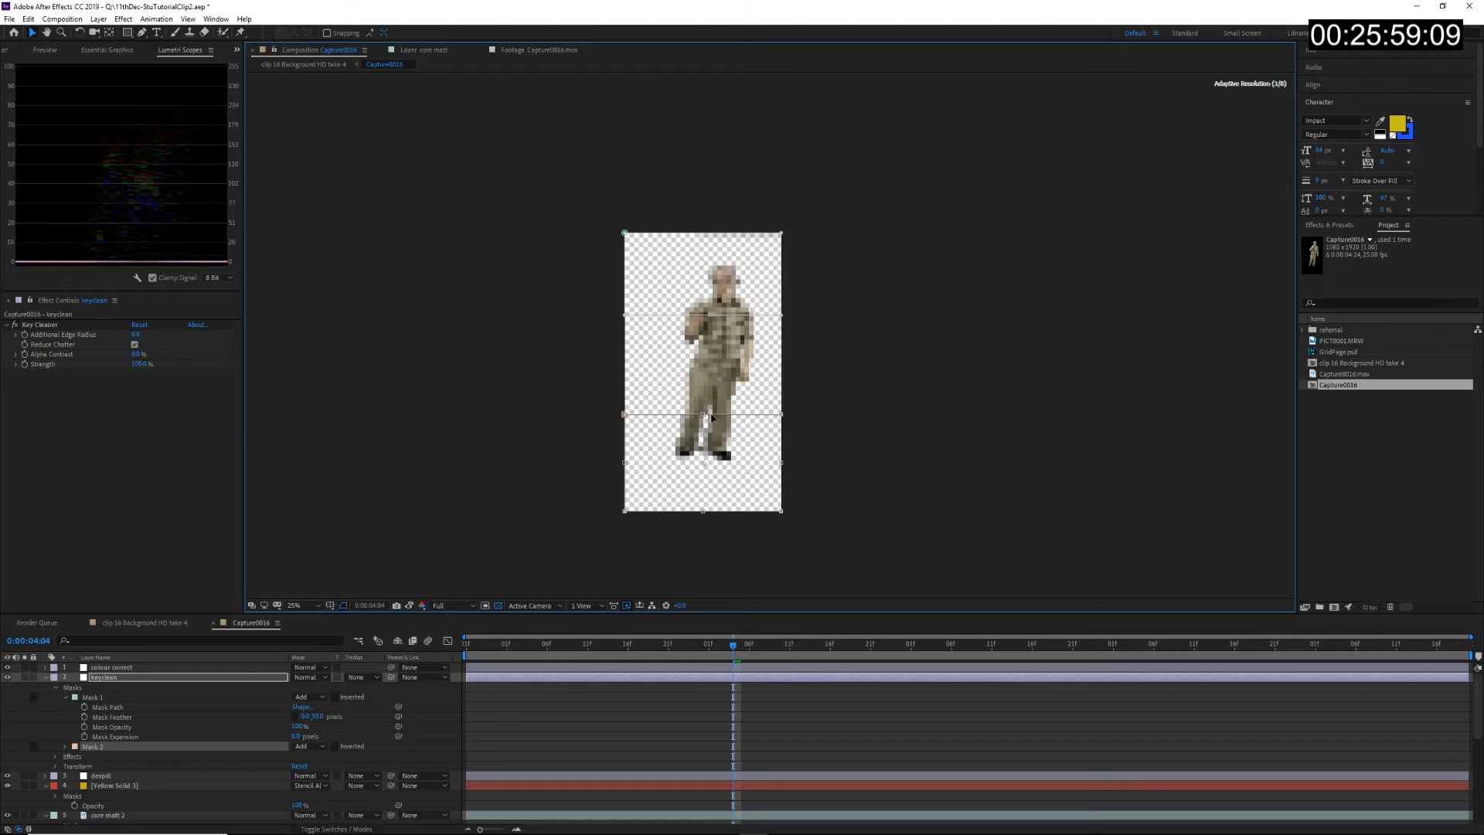
scroll(734, 481, up, 4)
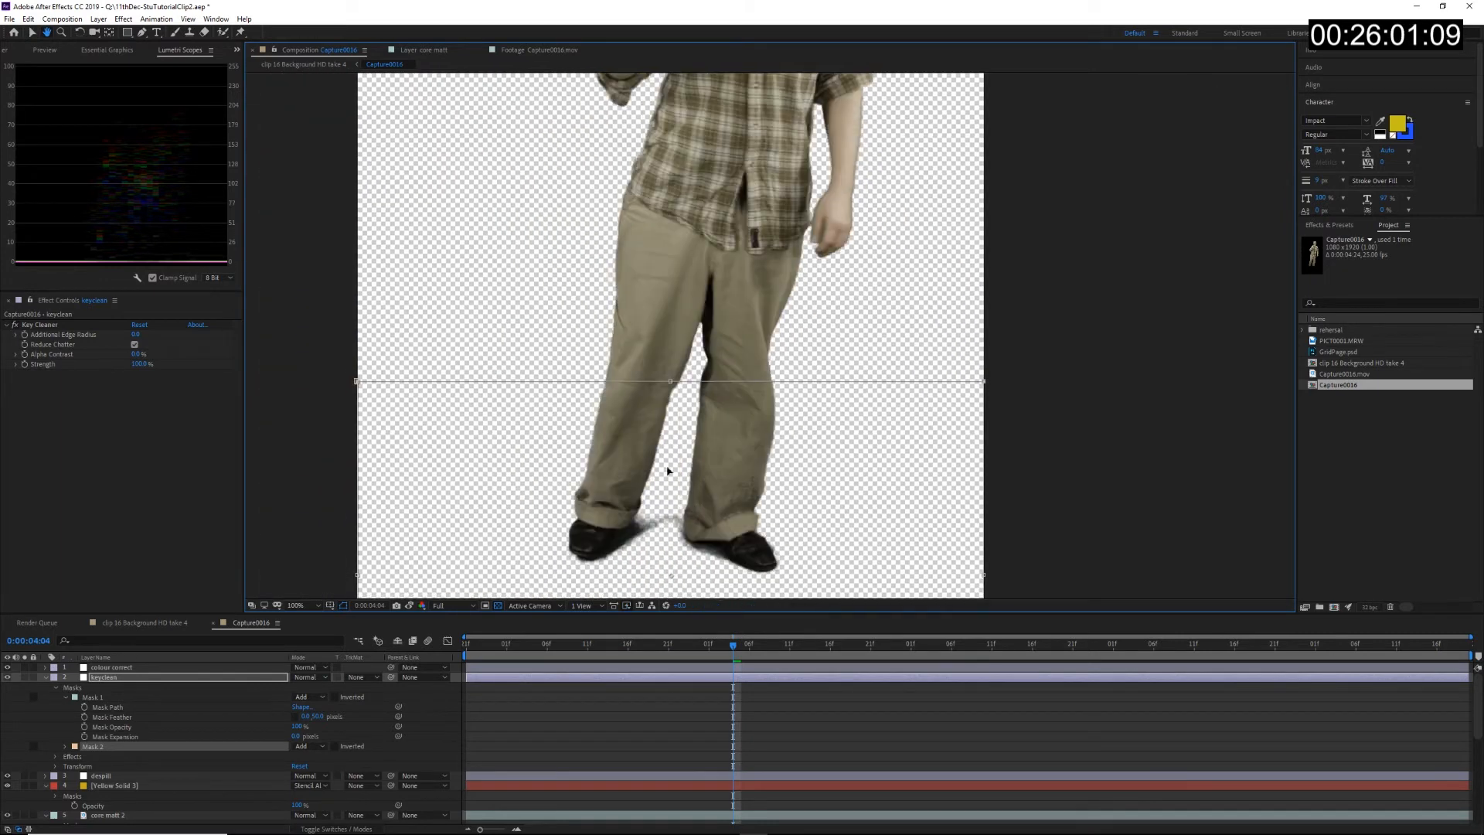
scroll(663, 459, up, 2)
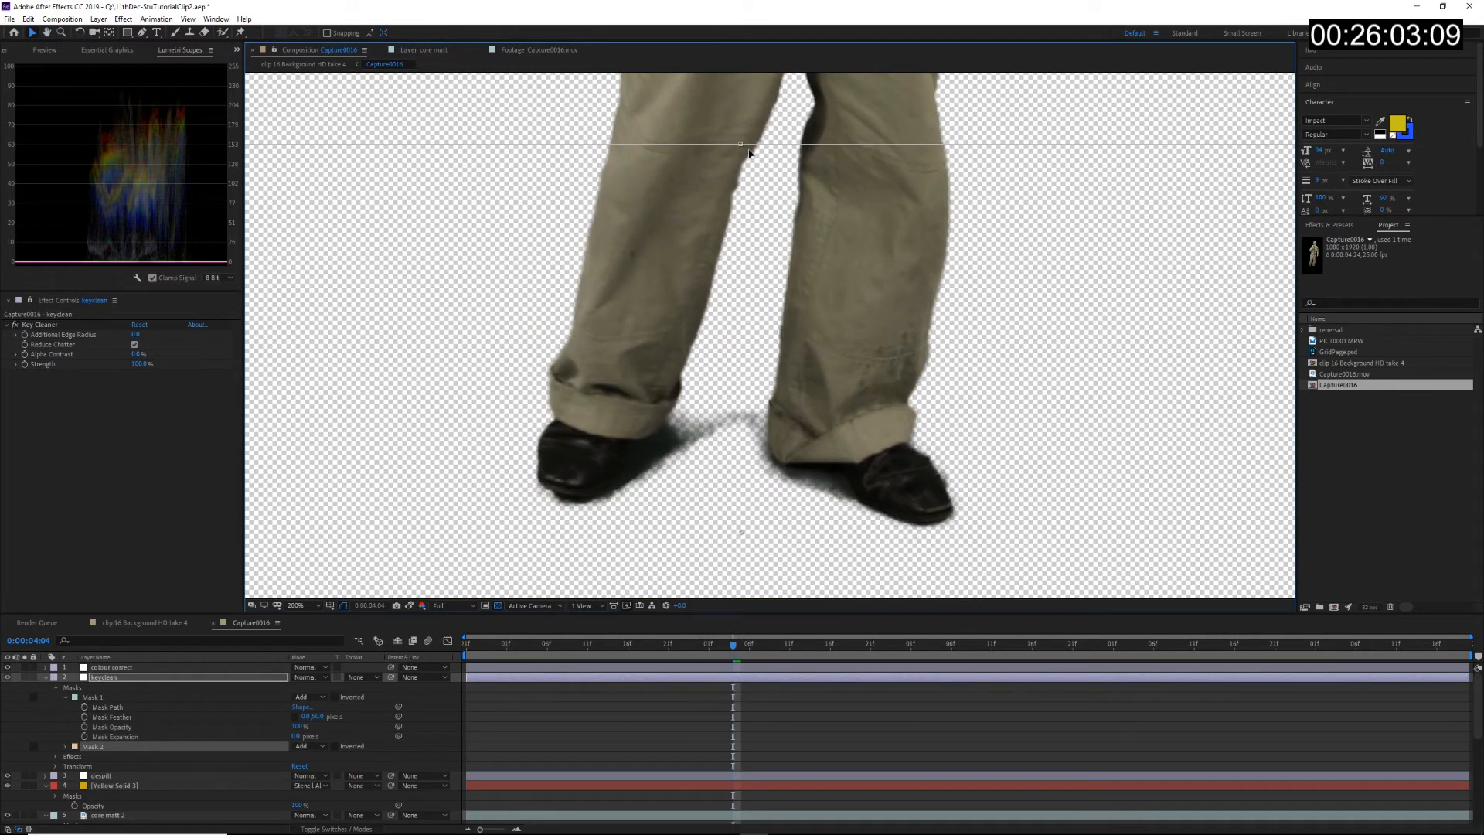
drag(740, 143, 740, 319)
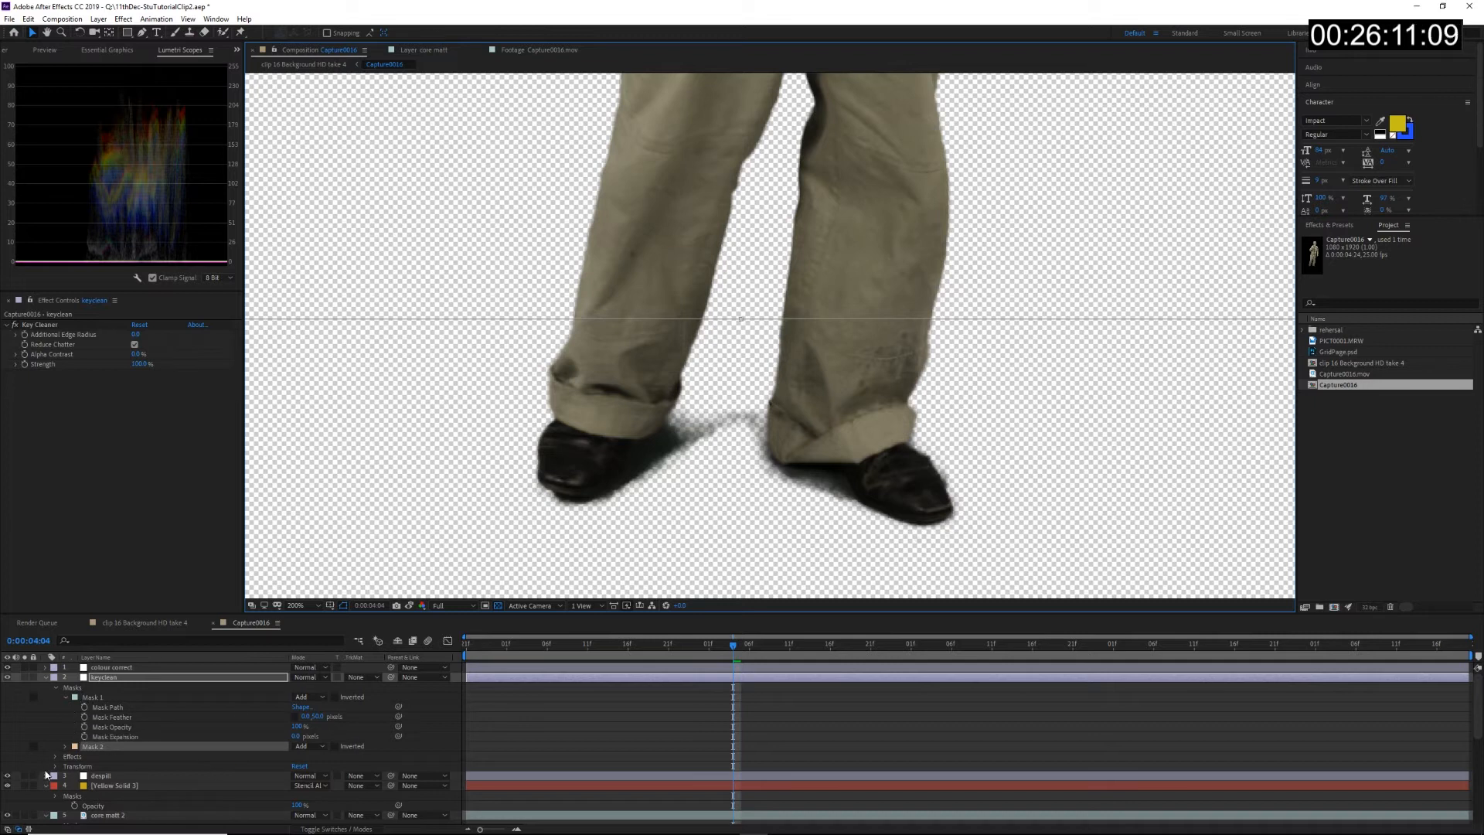
Step: Unlink the feather values of the keyclean layer's Mask 2 and set its vertical feather to 50 pixels
click(64, 747)
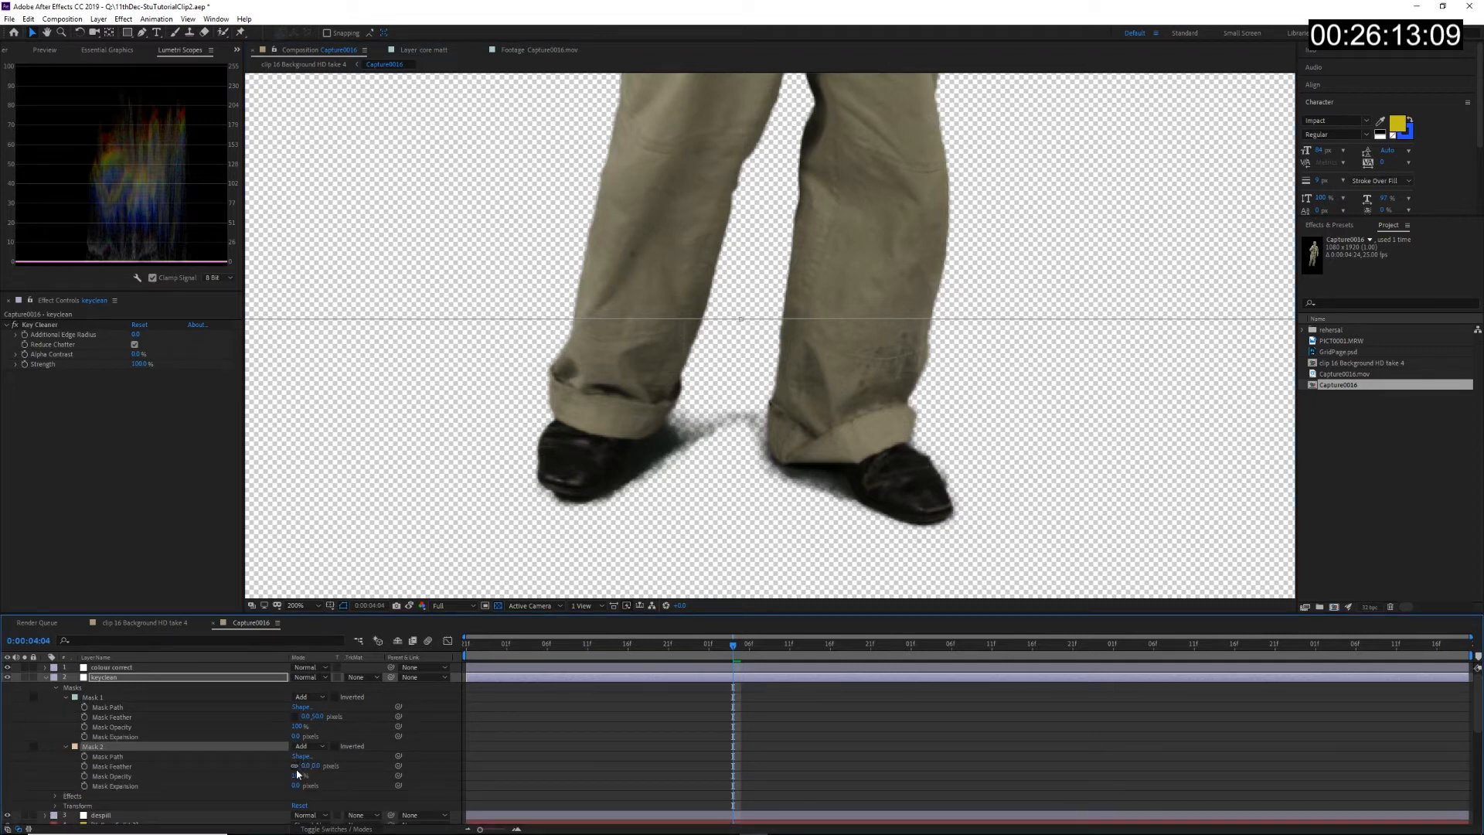
click(318, 765)
text(50)
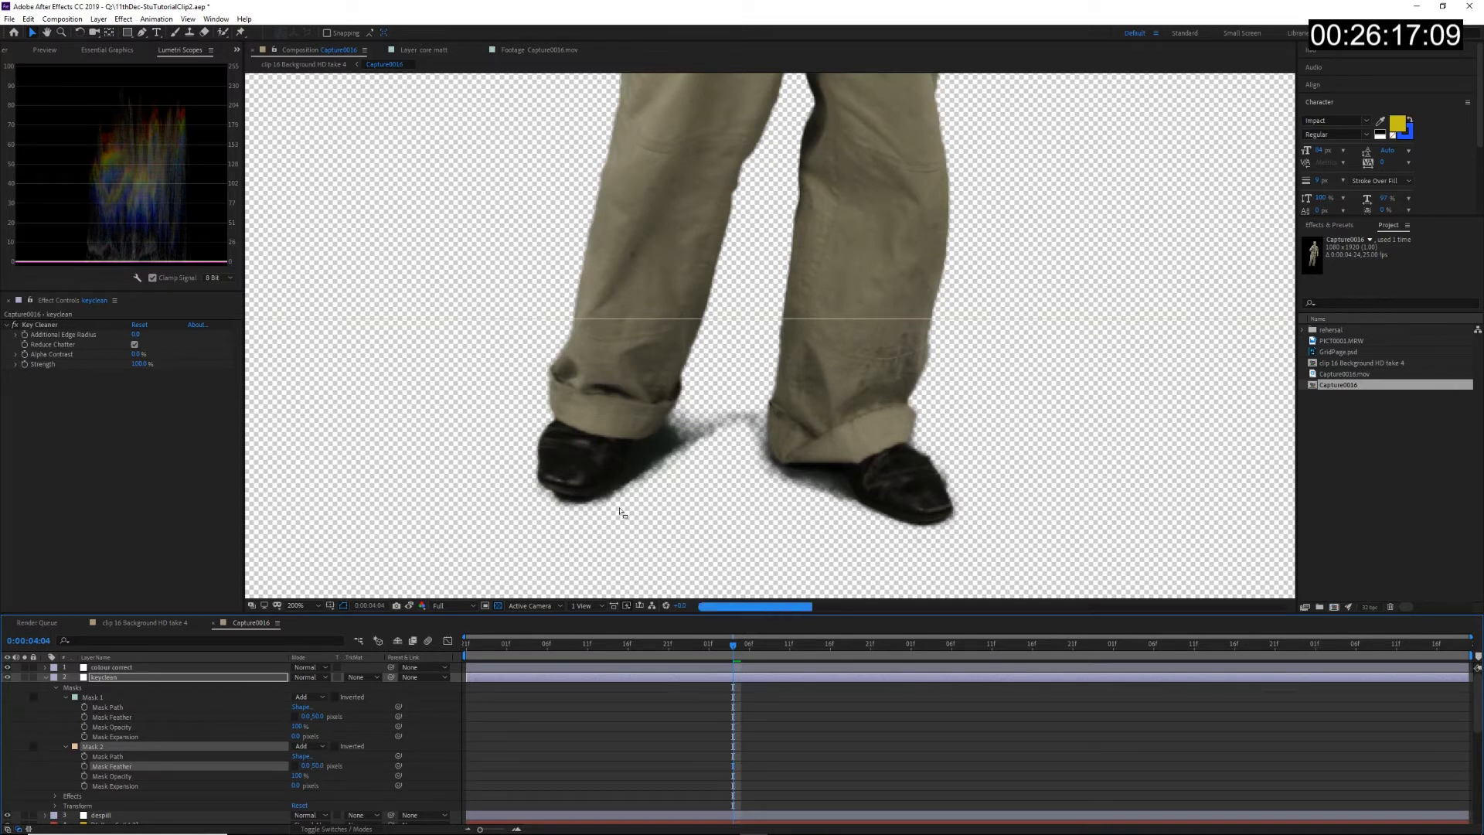
click(617, 741)
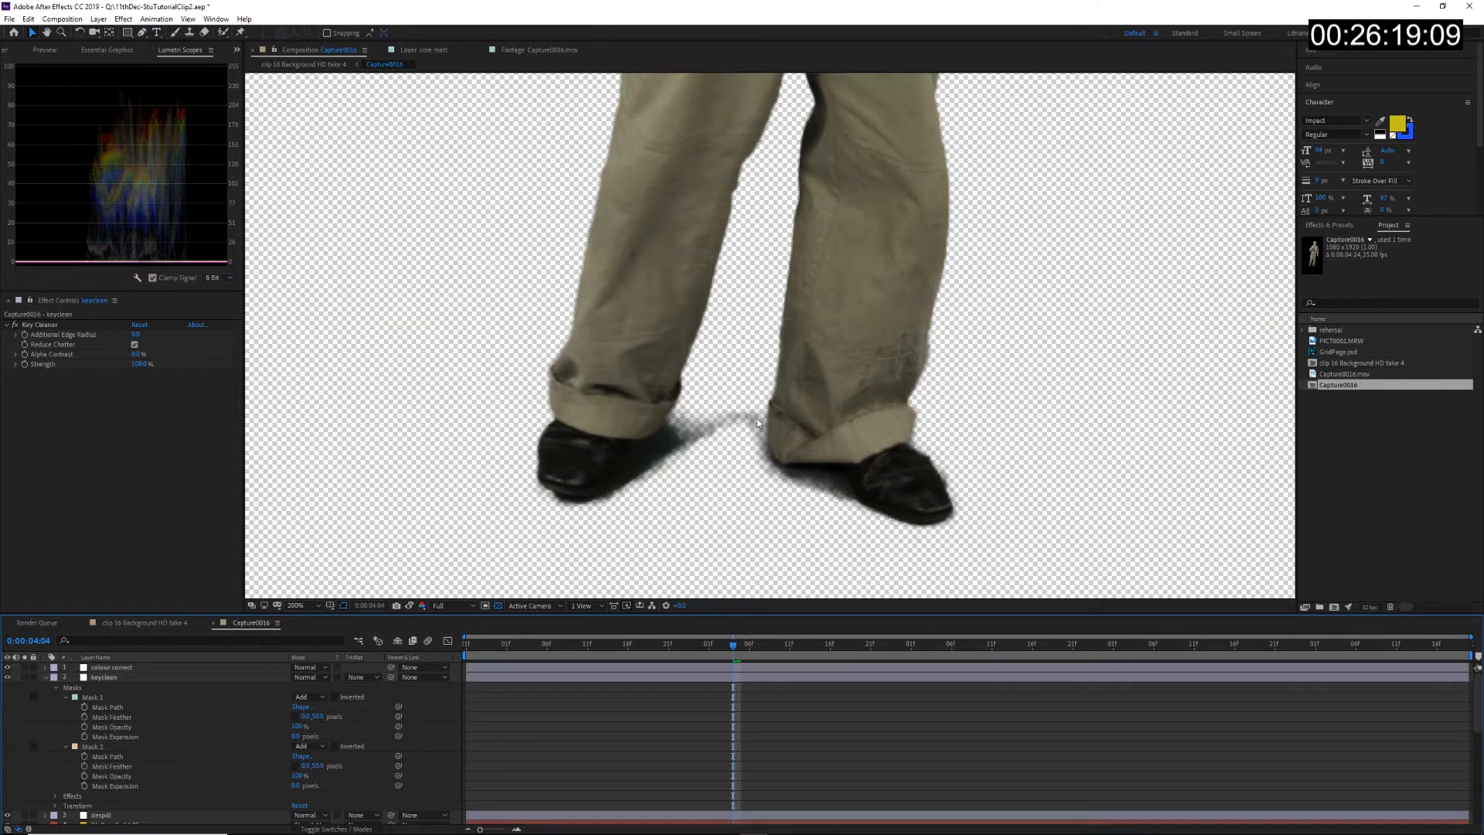
Step: Examine the matte edges around the man's waist, hands, arms and head with both keyclean masks applied
key(comma)
drag(791, 268, 622, 397)
scroll(736, 307, up, 2)
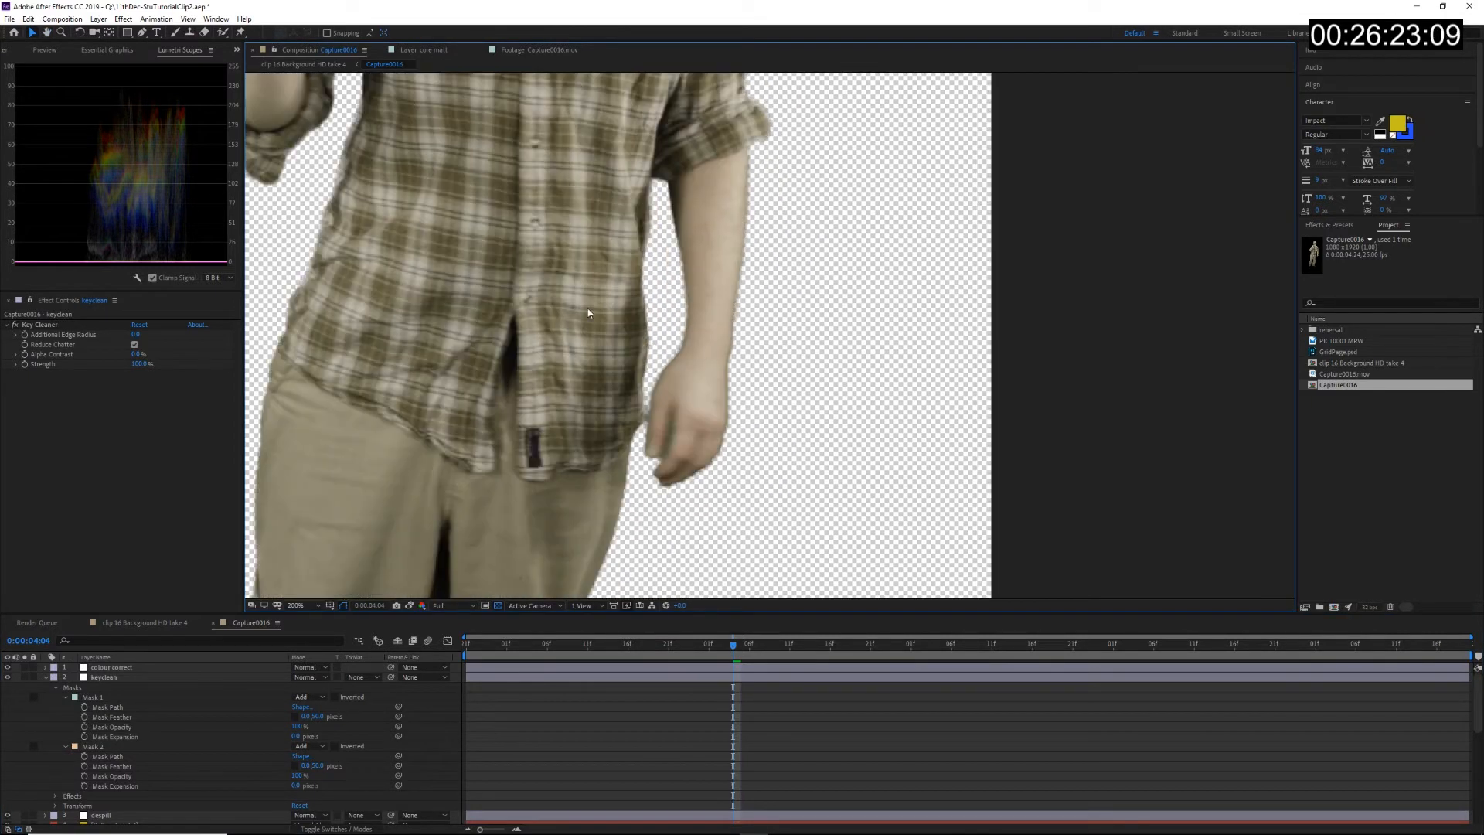
drag(684, 179, 608, 443)
drag(526, 530, 449, 471)
drag(670, 320, 819, 442)
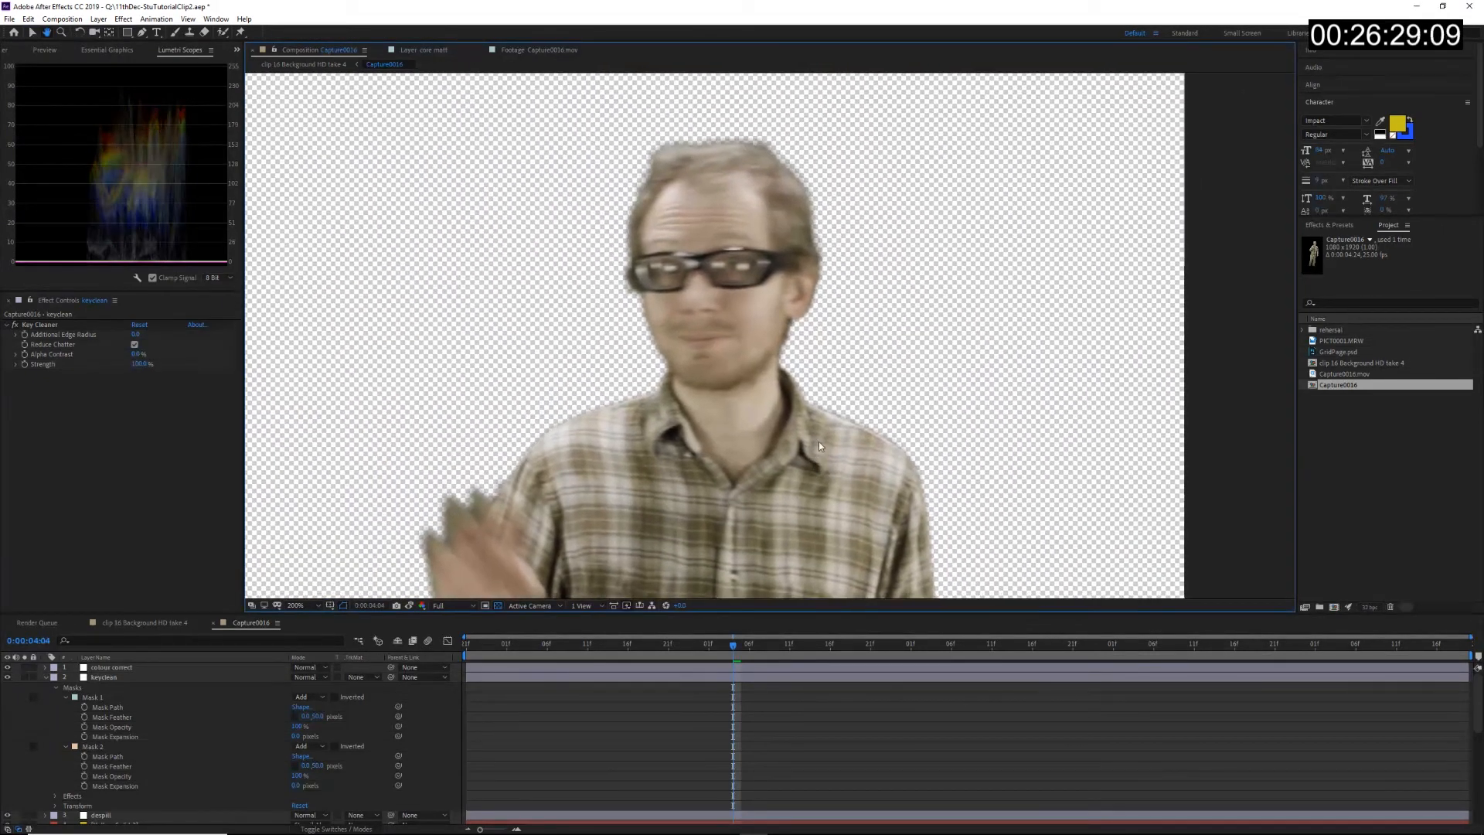
Step: Go to 0:00:05:06 and check the keyed man from head to feet
click(951, 644)
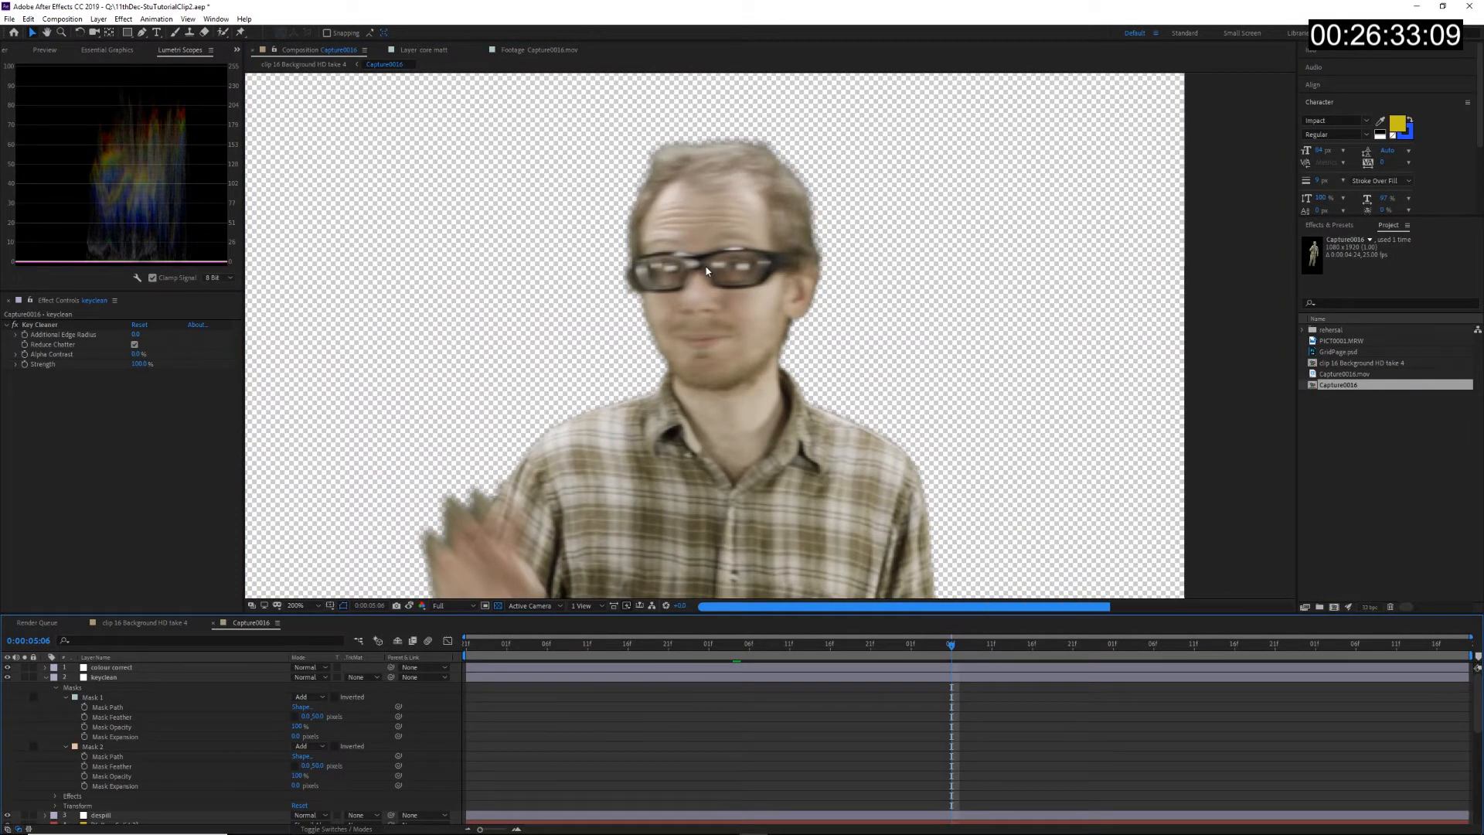
drag(537, 423, 828, 378)
scroll(762, 386, down, 1)
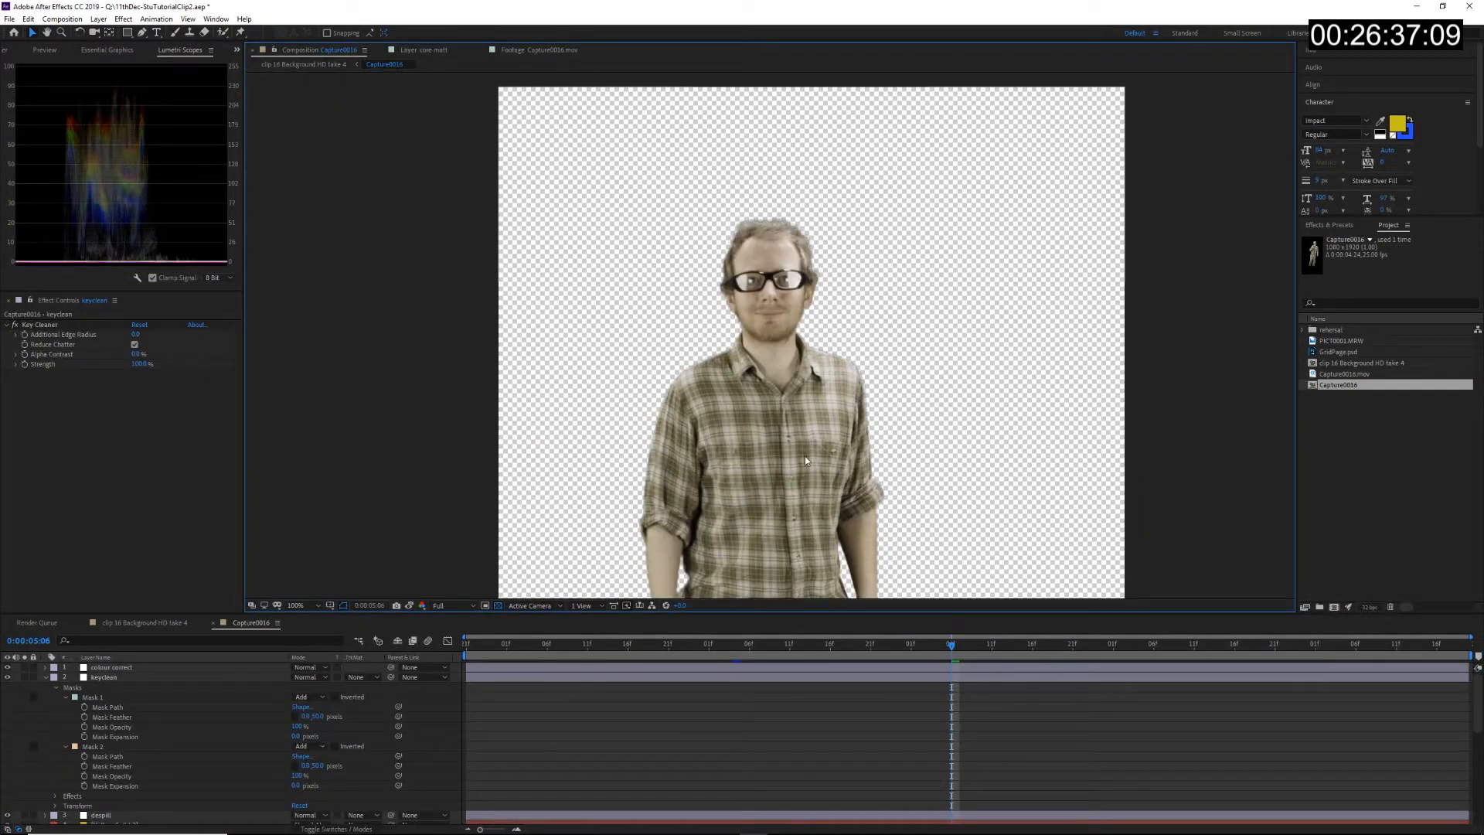
drag(802, 490, 802, 503)
scroll(802, 503, down, 1)
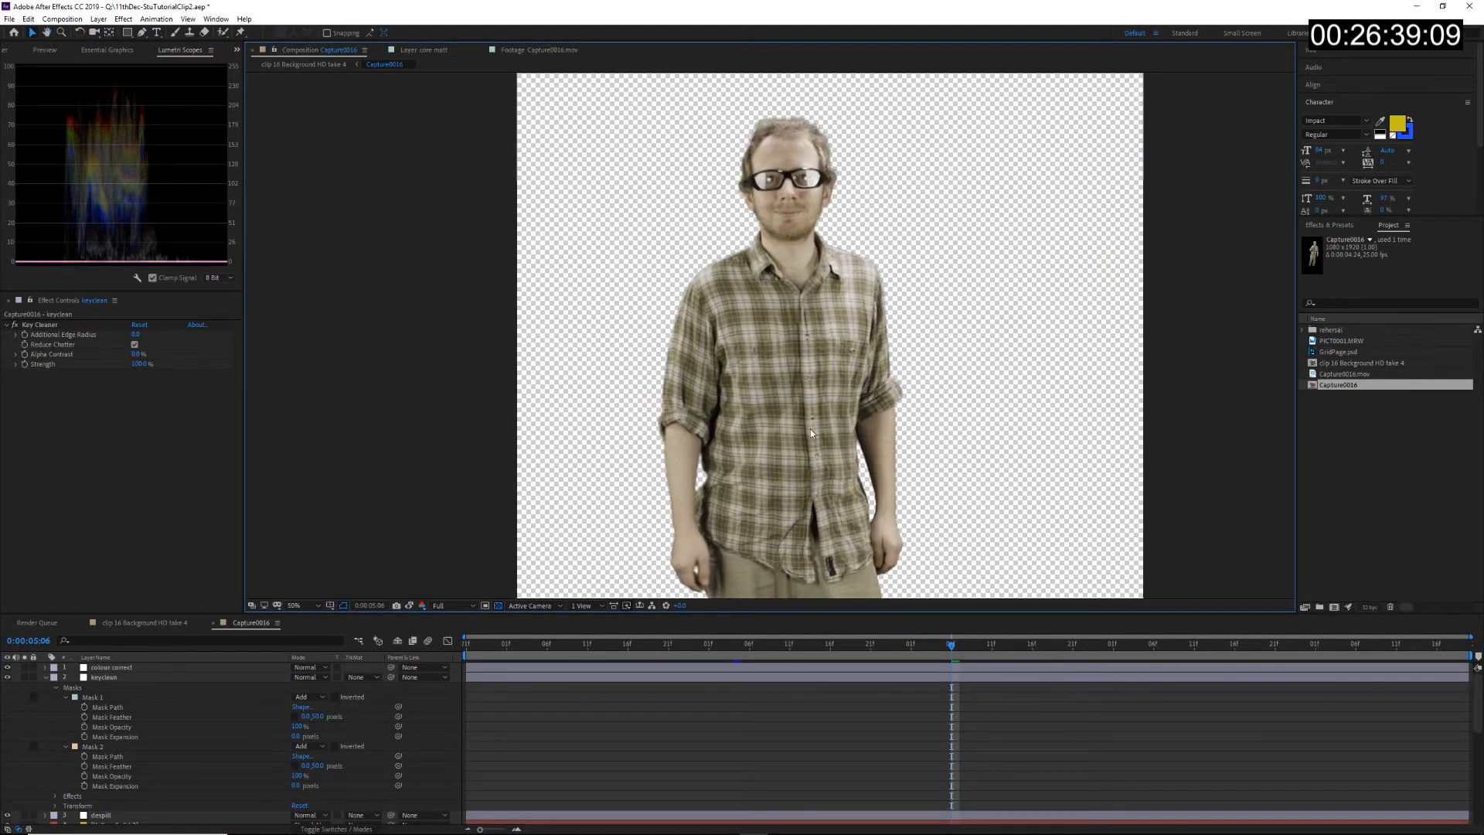
drag(795, 534, 826, 459)
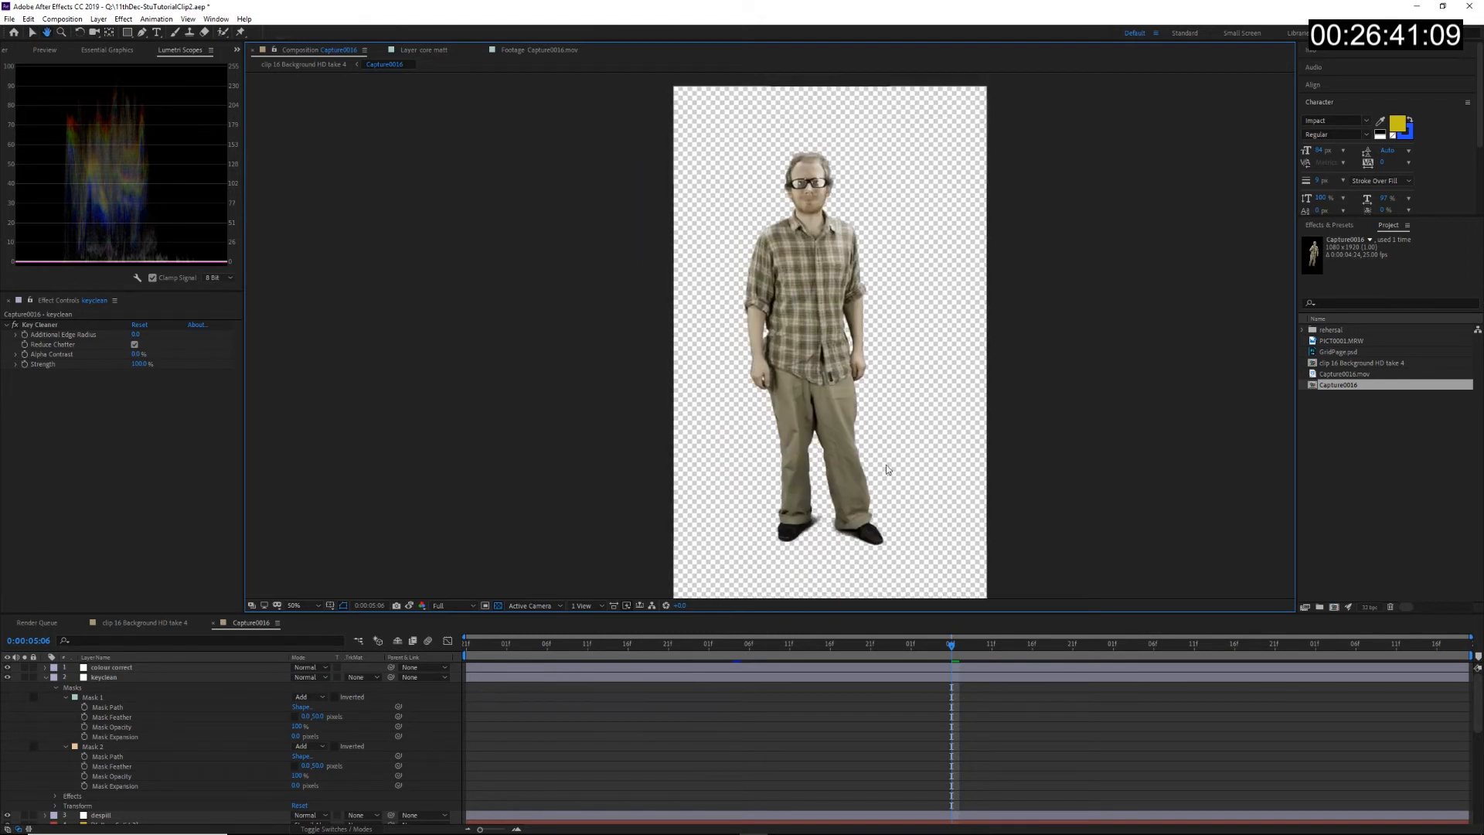
Step: Open the clip 16 Background HD take 4 composition, review the man over the rusty background and save the project
double_click(1344, 364)
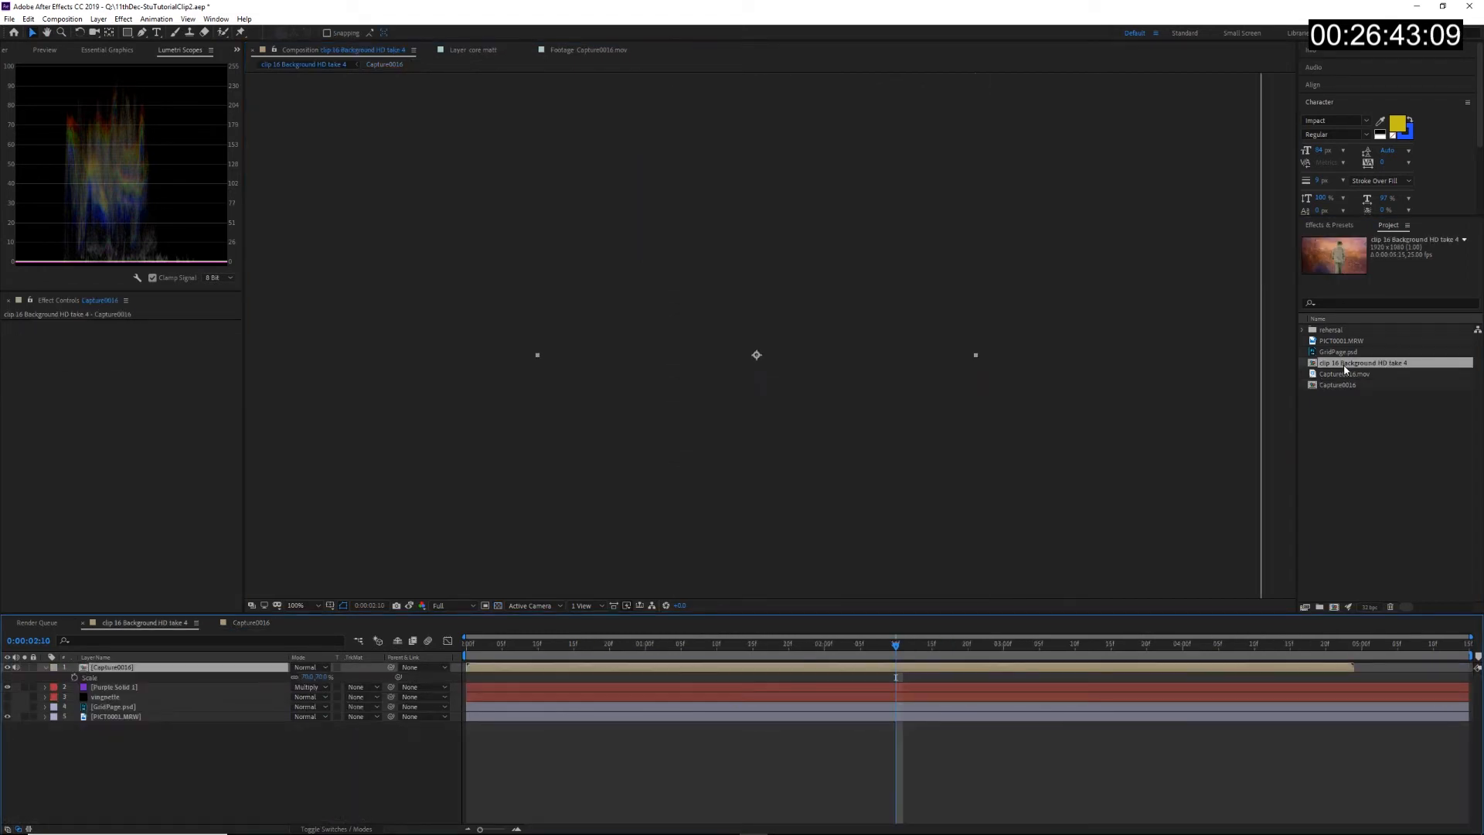
key(h)
drag(719, 154, 700, 251)
scroll(700, 251, down, 3)
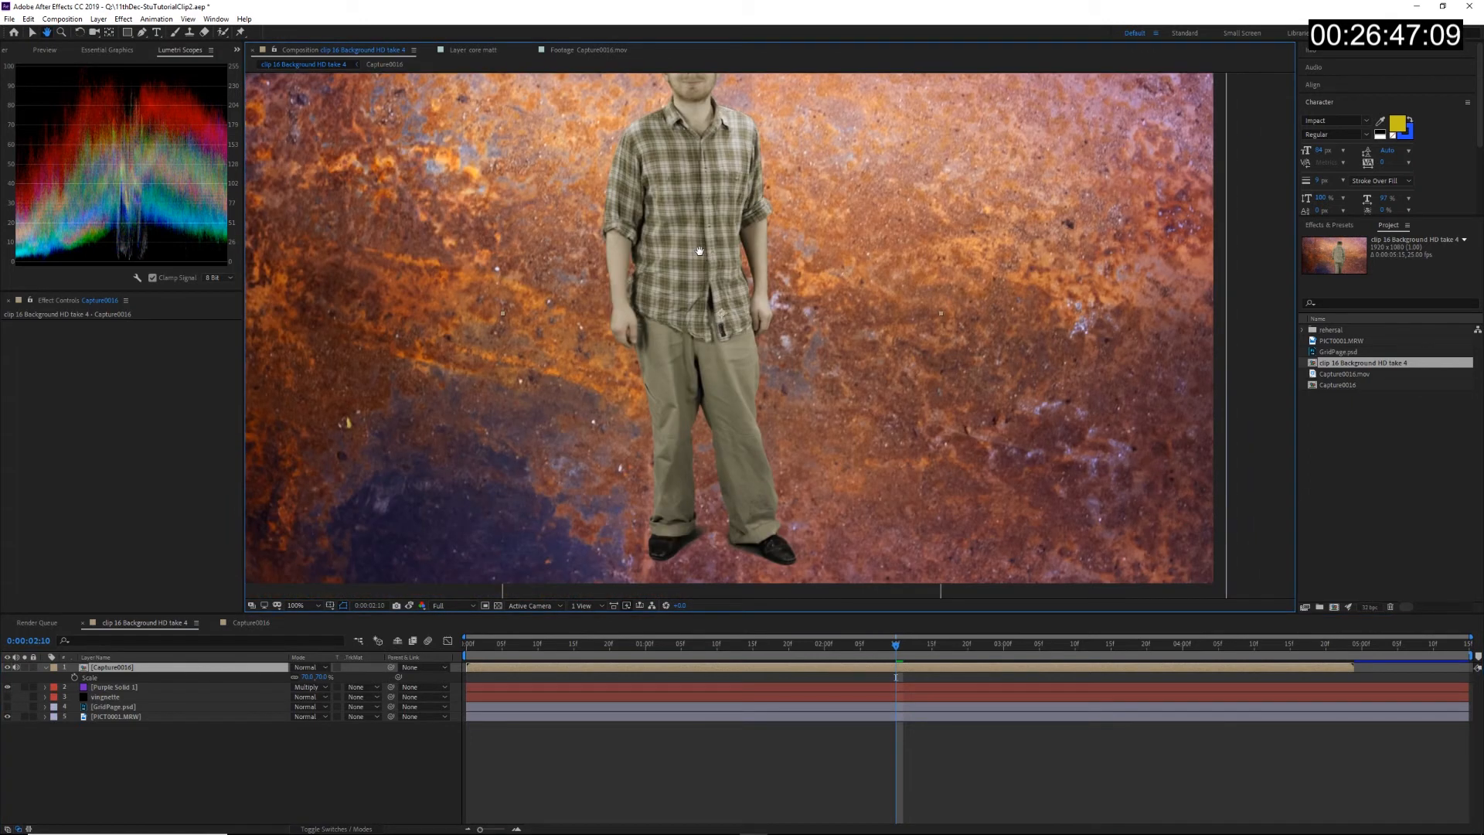
scroll(623, 332, up, 3)
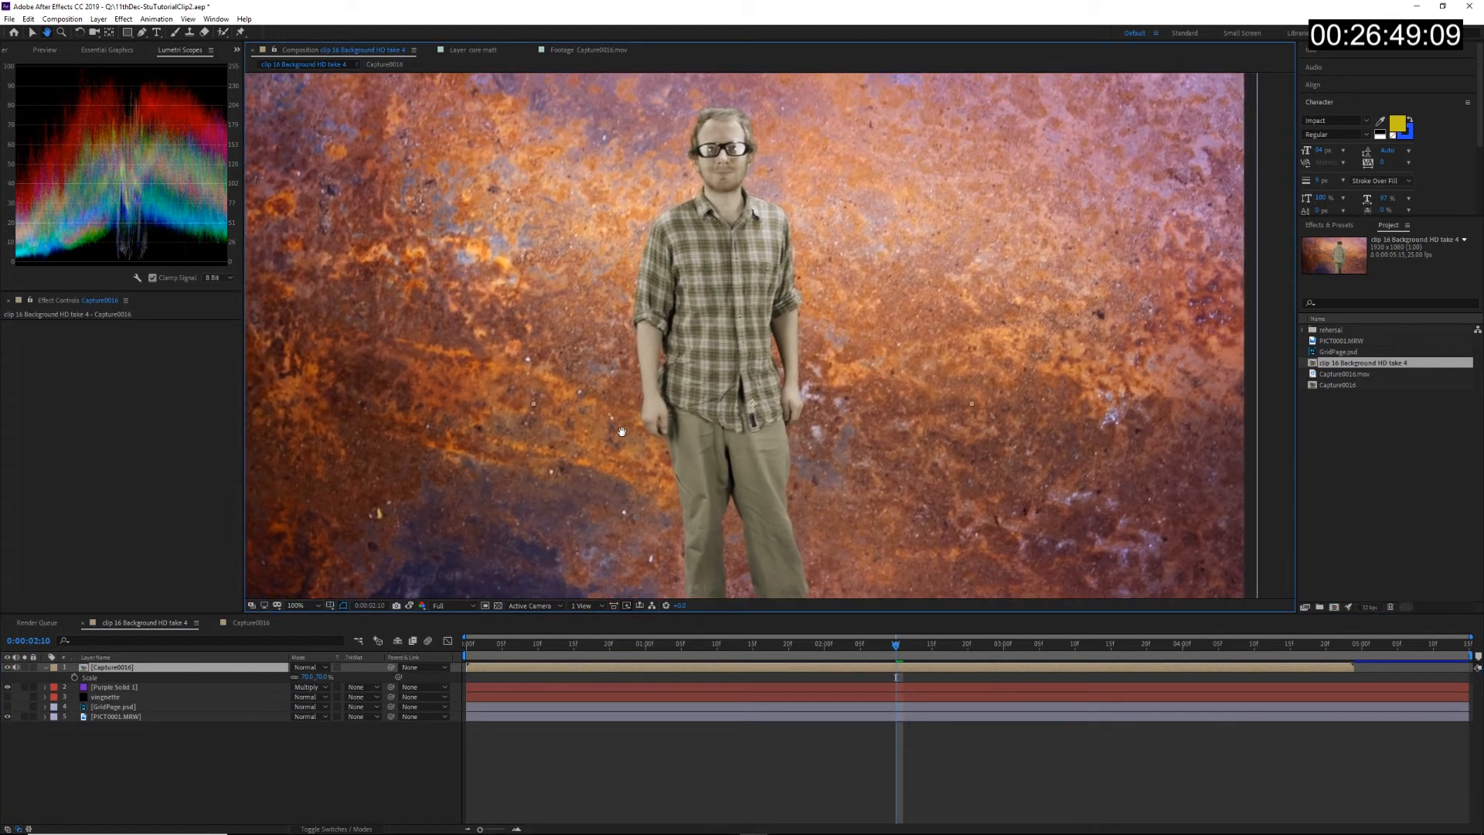
key(v)
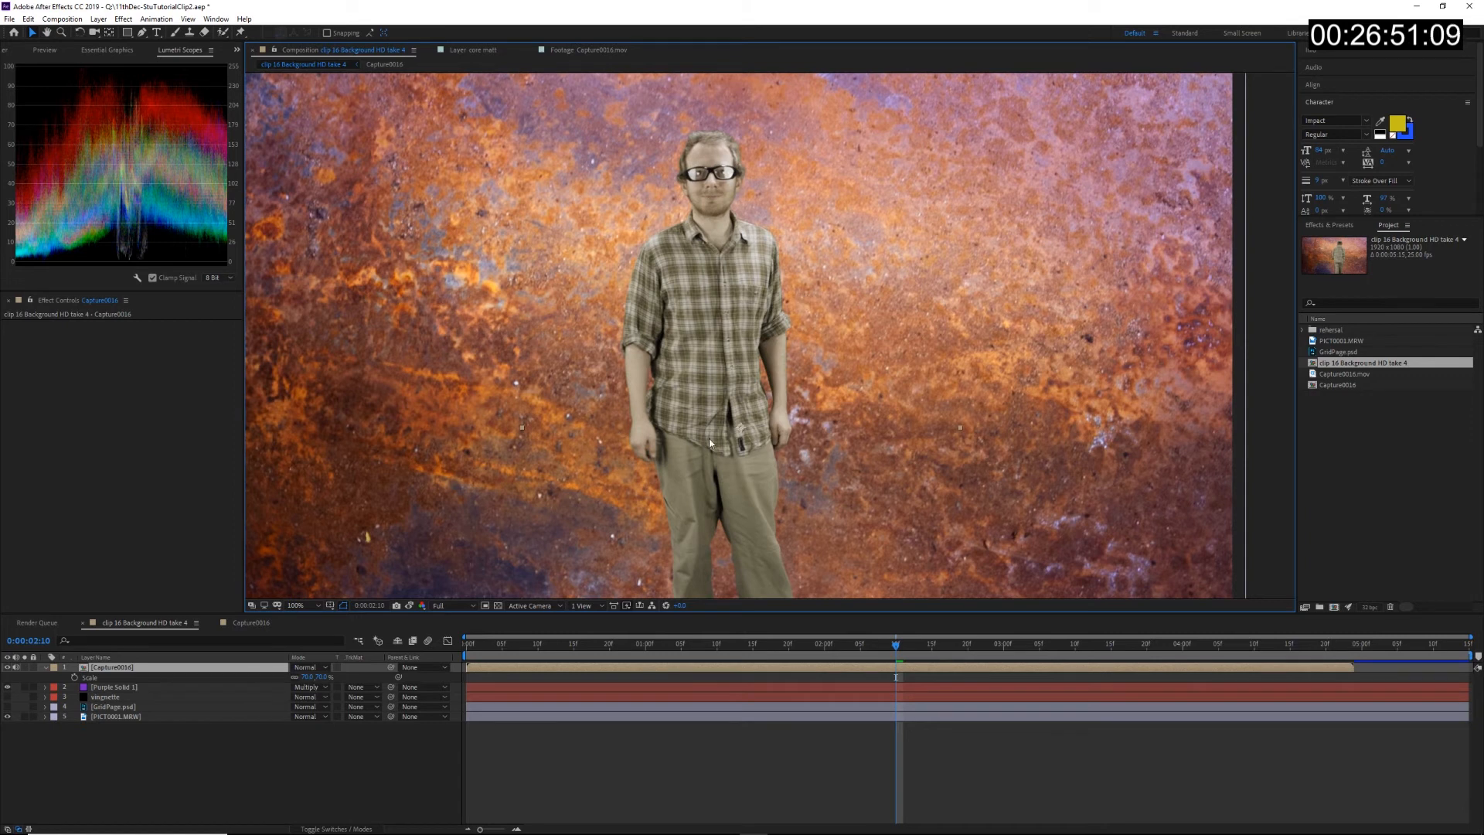
key(ctrl+s)
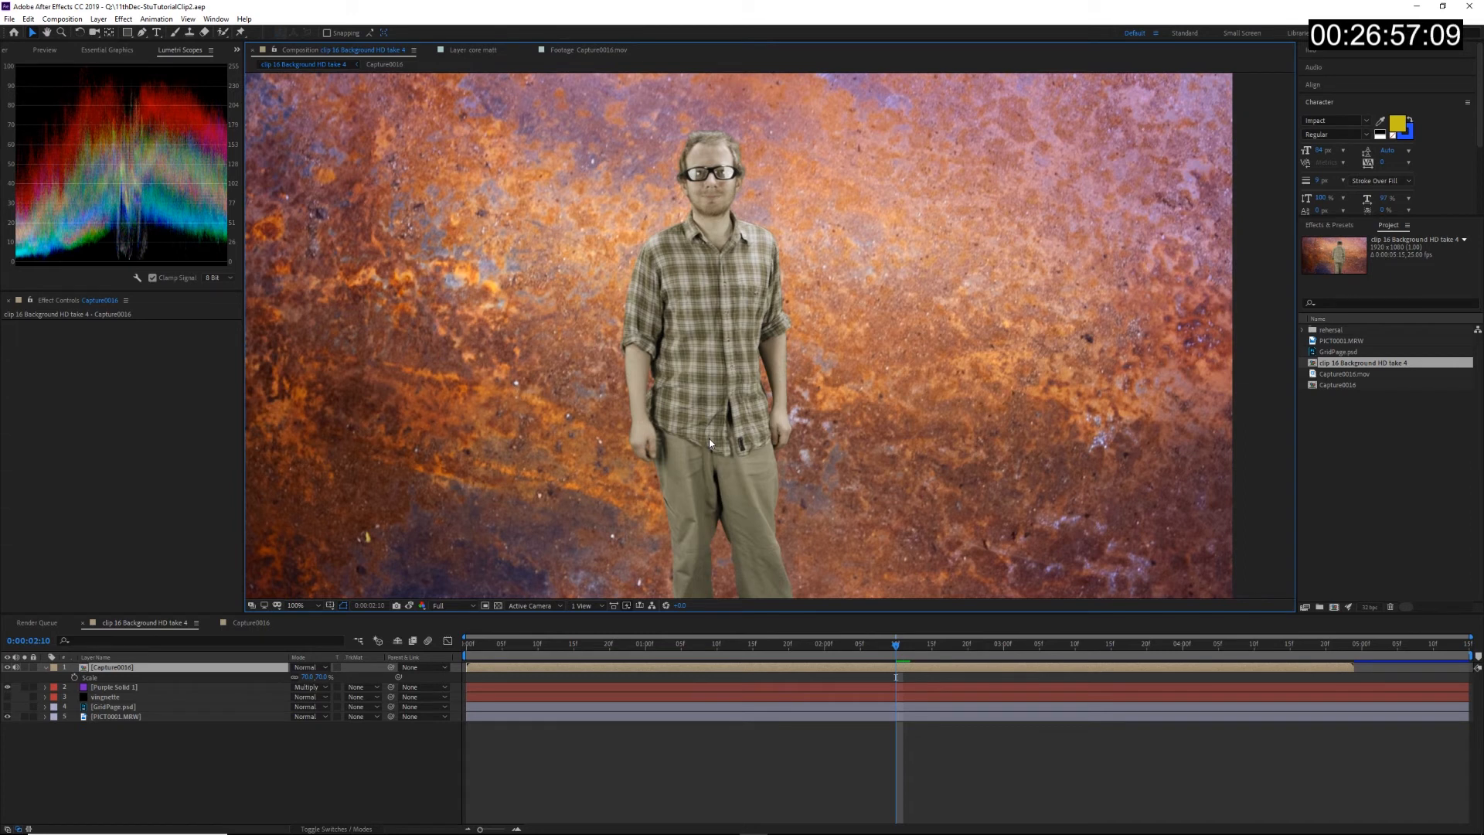
Step: Play back the composite from 0:00:02:10 and examine the man's feet and legs against the background
key(space)
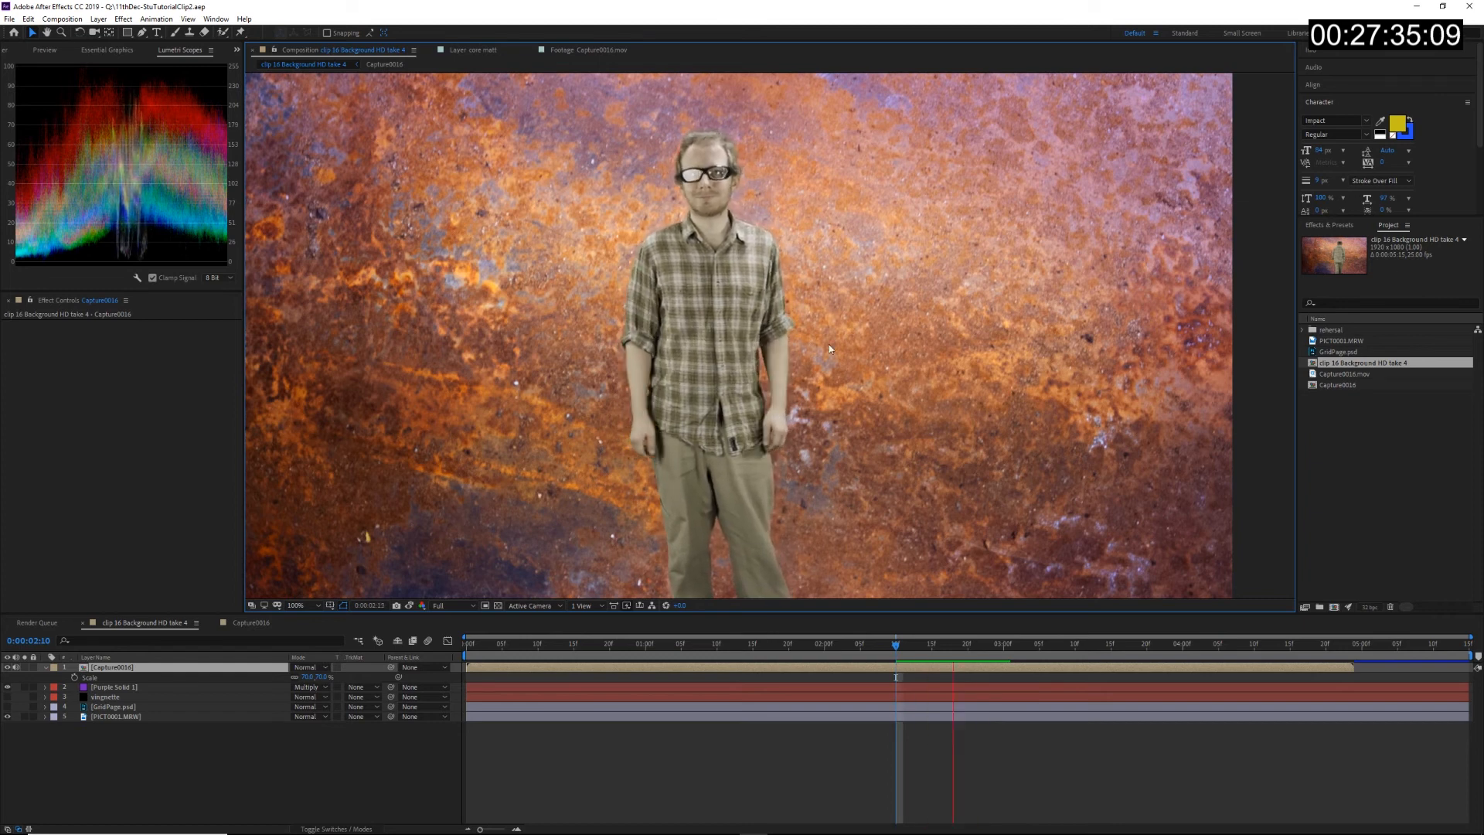
drag(550, 459, 532, 301)
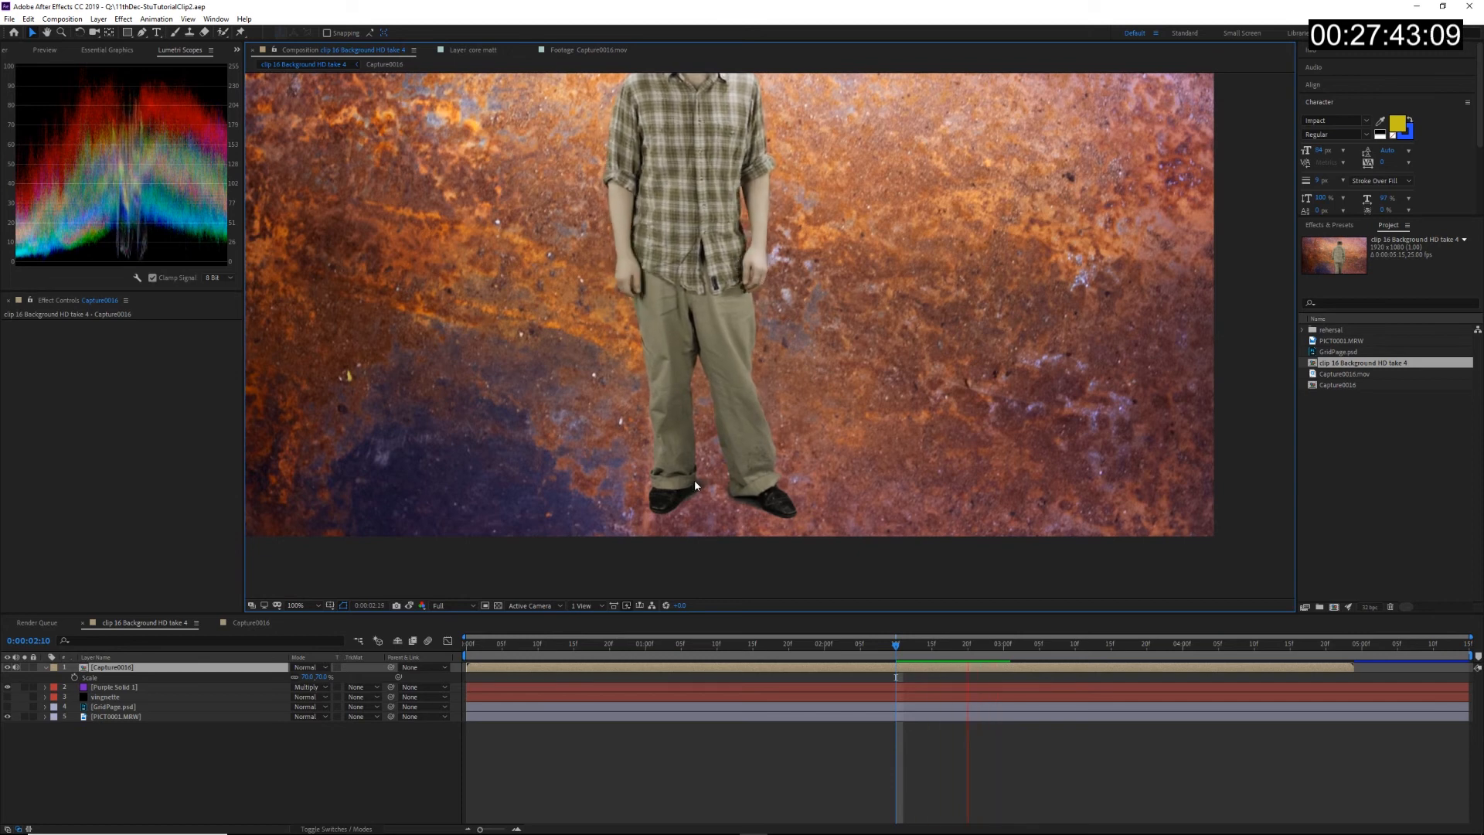
key(h)
drag(552, 300, 543, 332)
key(v)
key(h)
drag(563, 263, 565, 283)
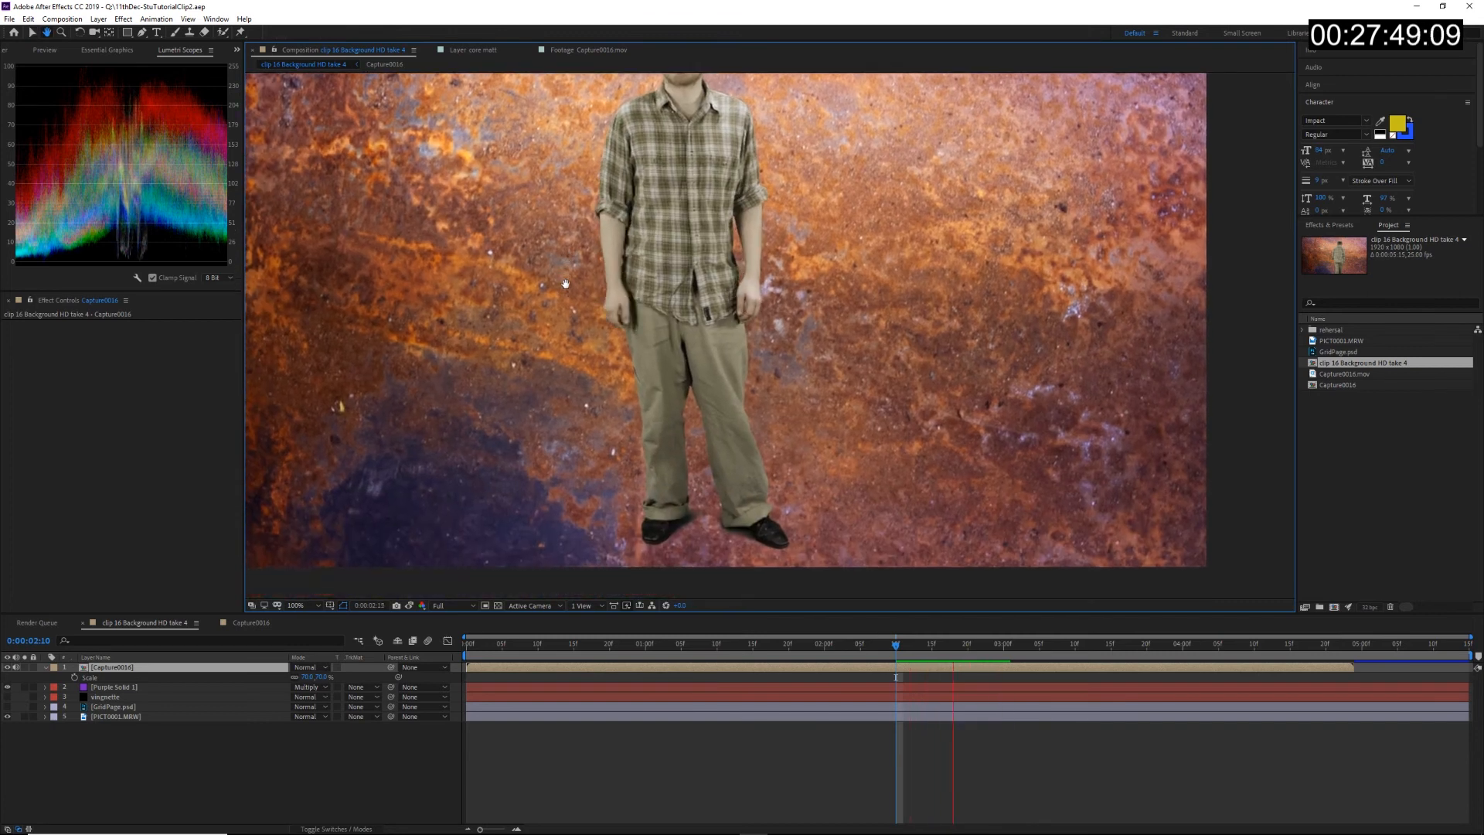
Step: Inspect the man's head and upper body in the composite and scrub back to earlier frames
key(v)
key(comma)
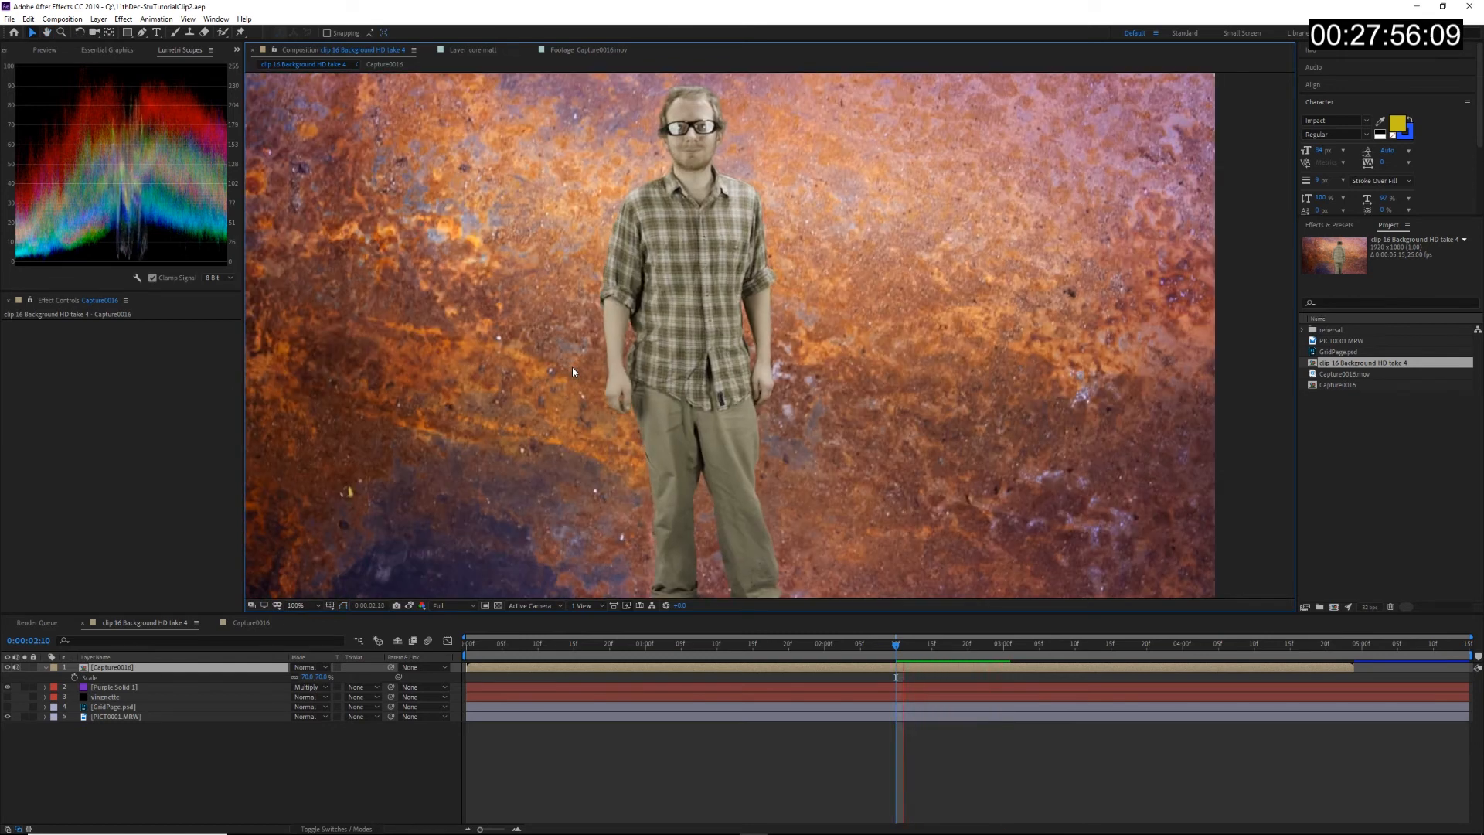
key(period)
drag(571, 371, 575, 422)
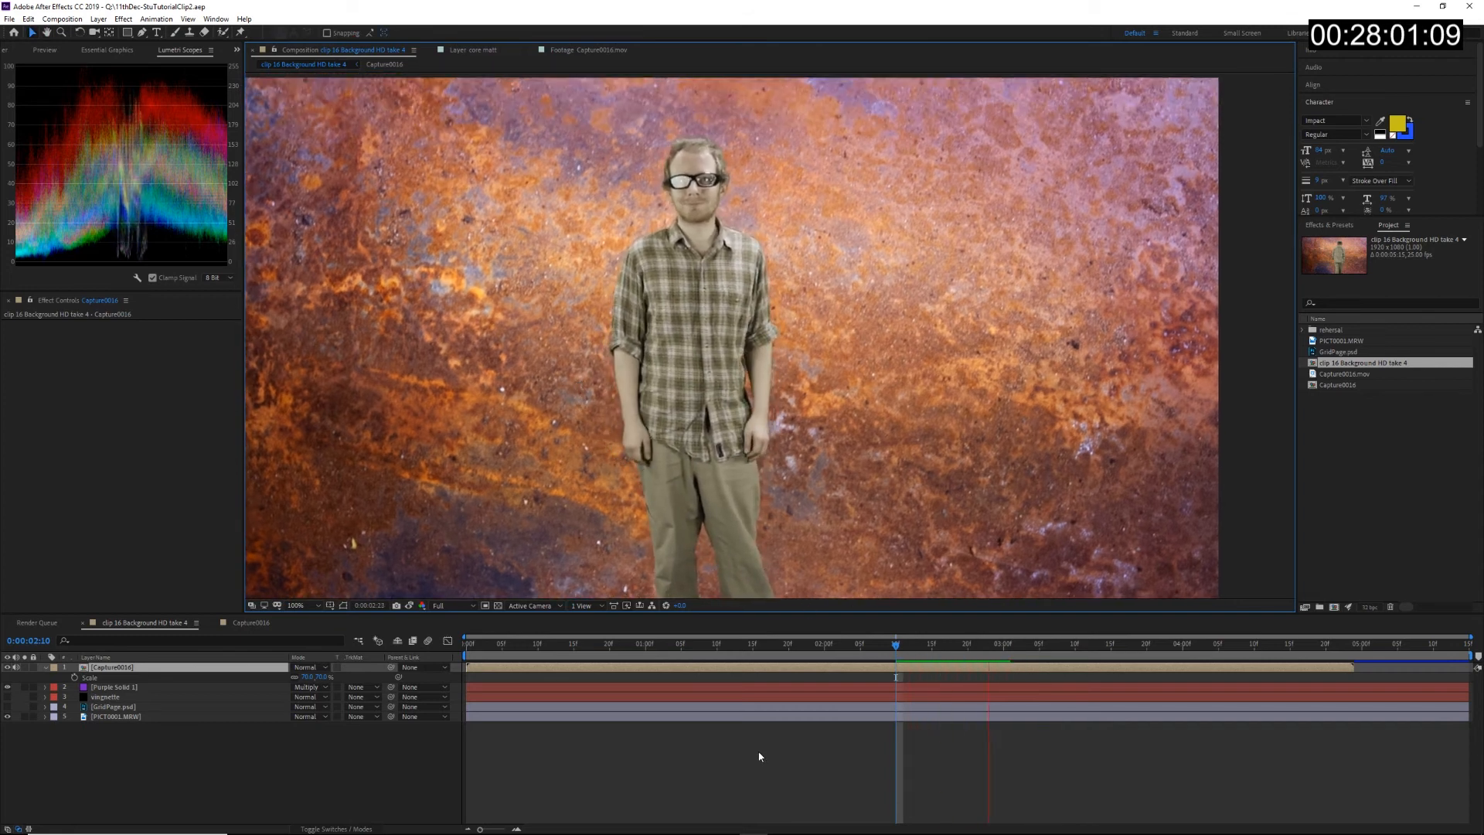
click(905, 646)
drag(905, 646, 703, 656)
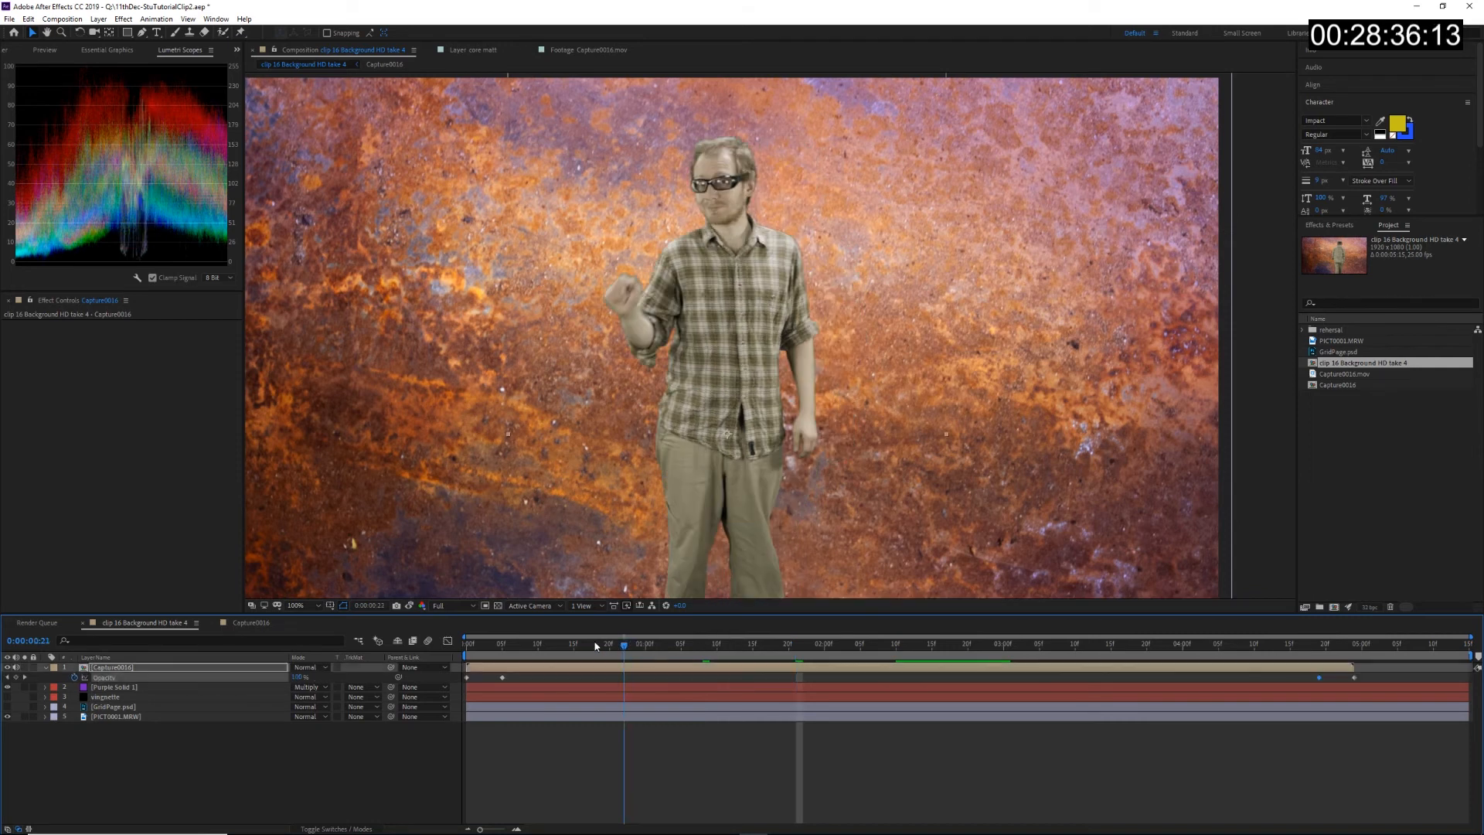
Step: Go to 0:00:04:01 and shift the Capture0016 layer about 8 frames later in the composition's timeline
drag(625, 644, 1190, 643)
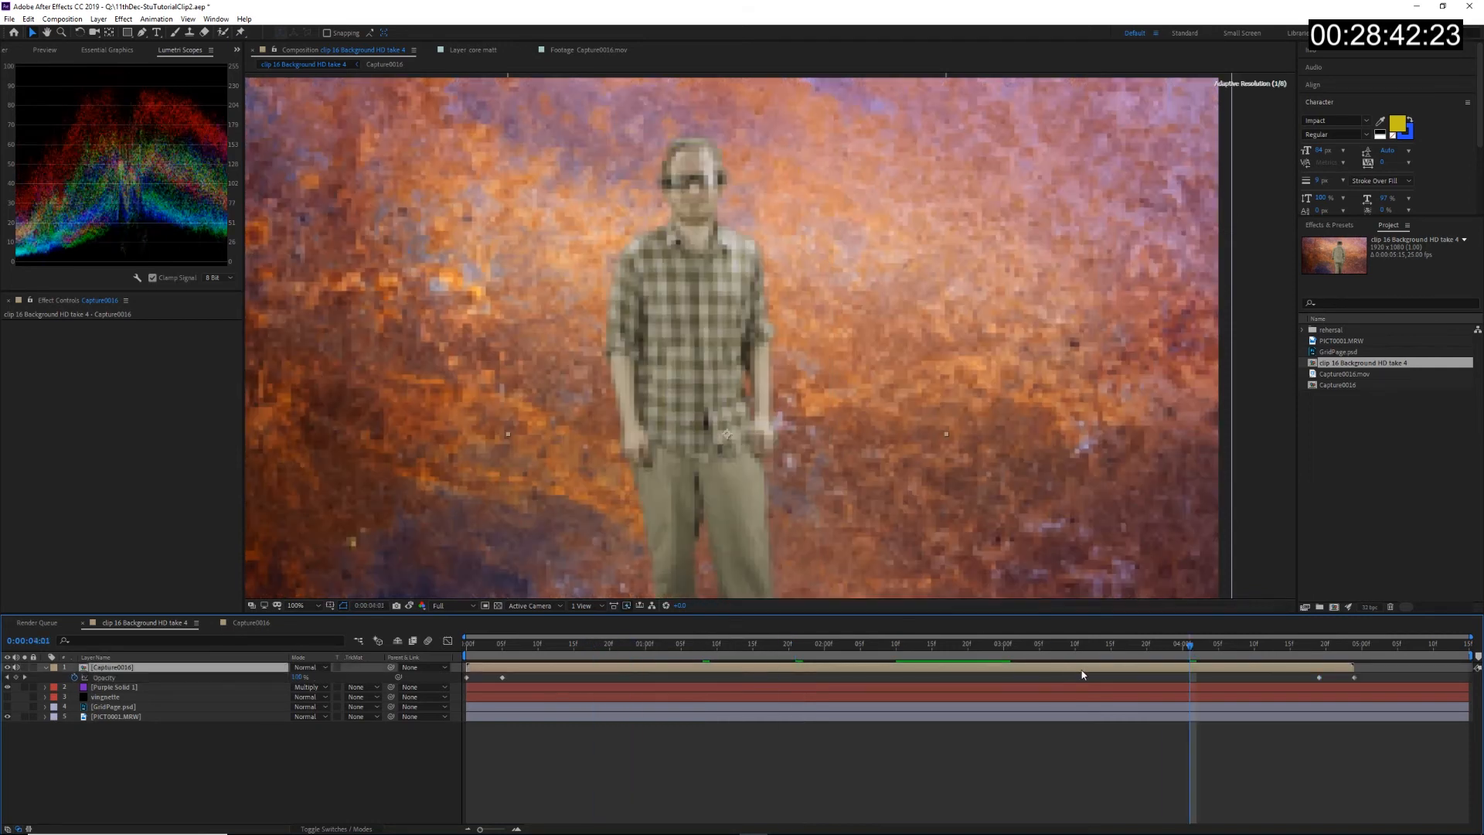
drag(1065, 669, 1128, 683)
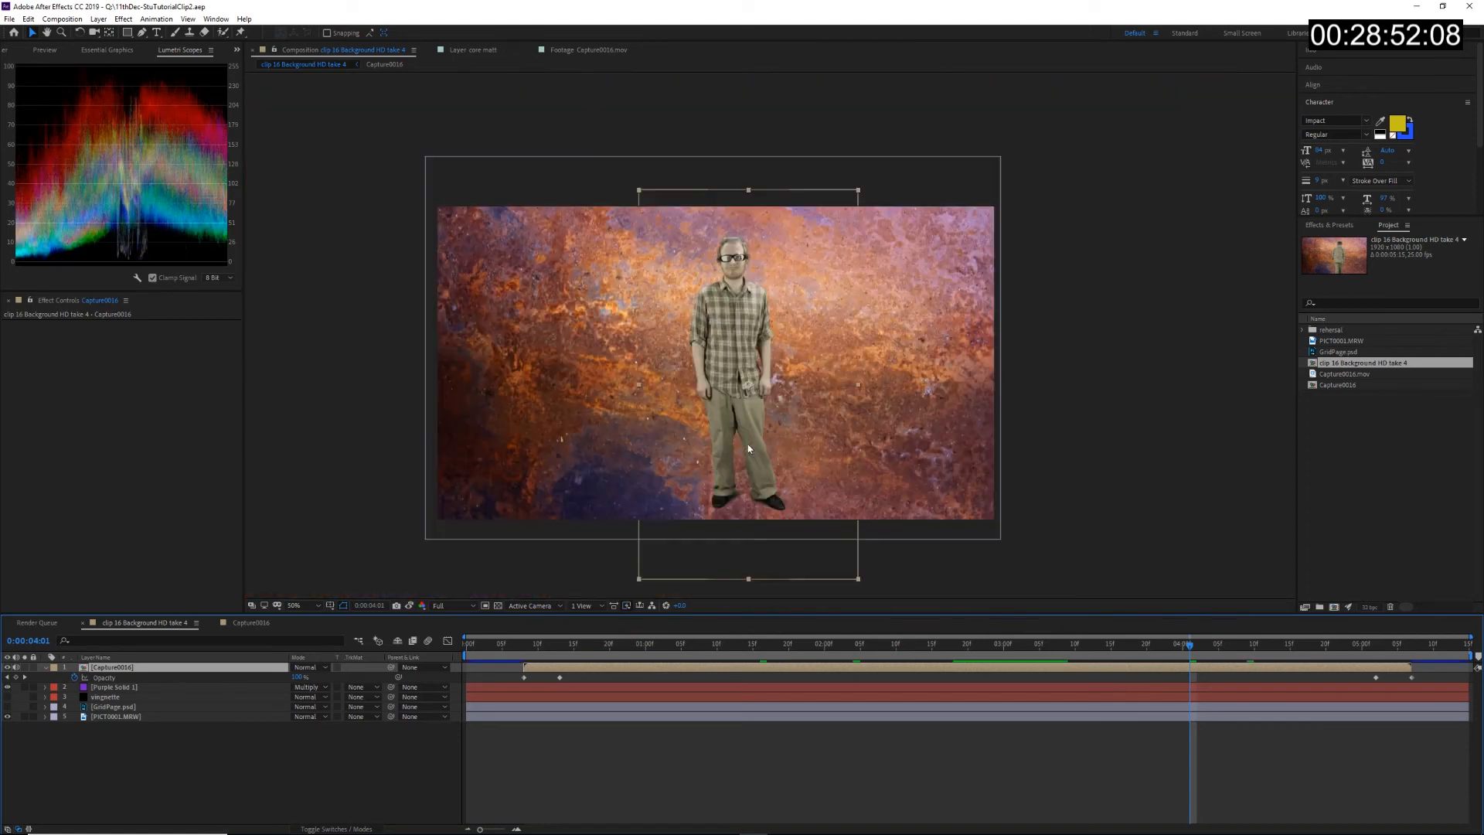
drag(675, 464, 689, 437)
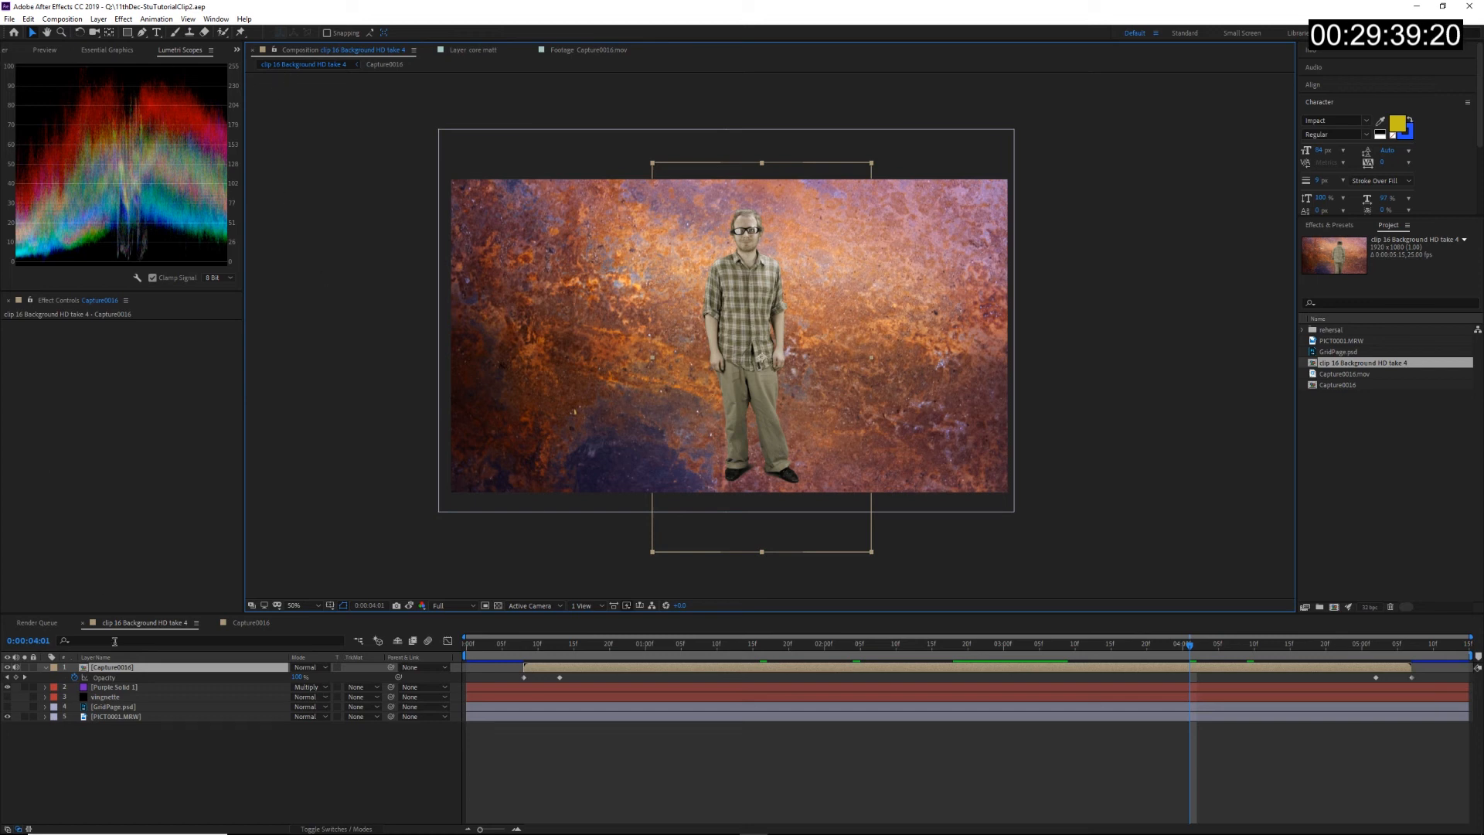
Step: Add the clip 16 Background HD take 4 composition to the render queue with the QTmovAvid8bit output module
click(62, 19)
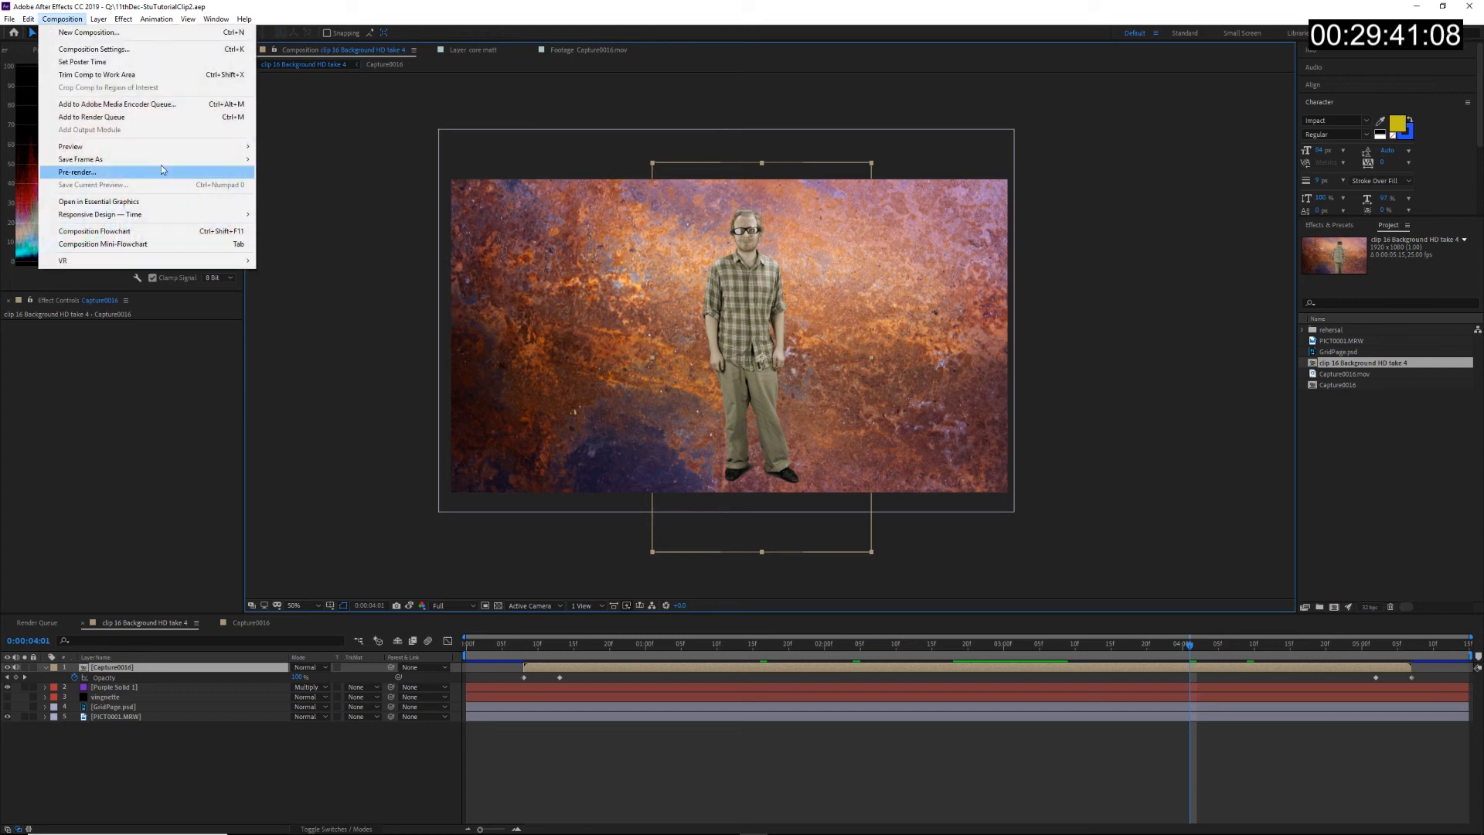
click(169, 117)
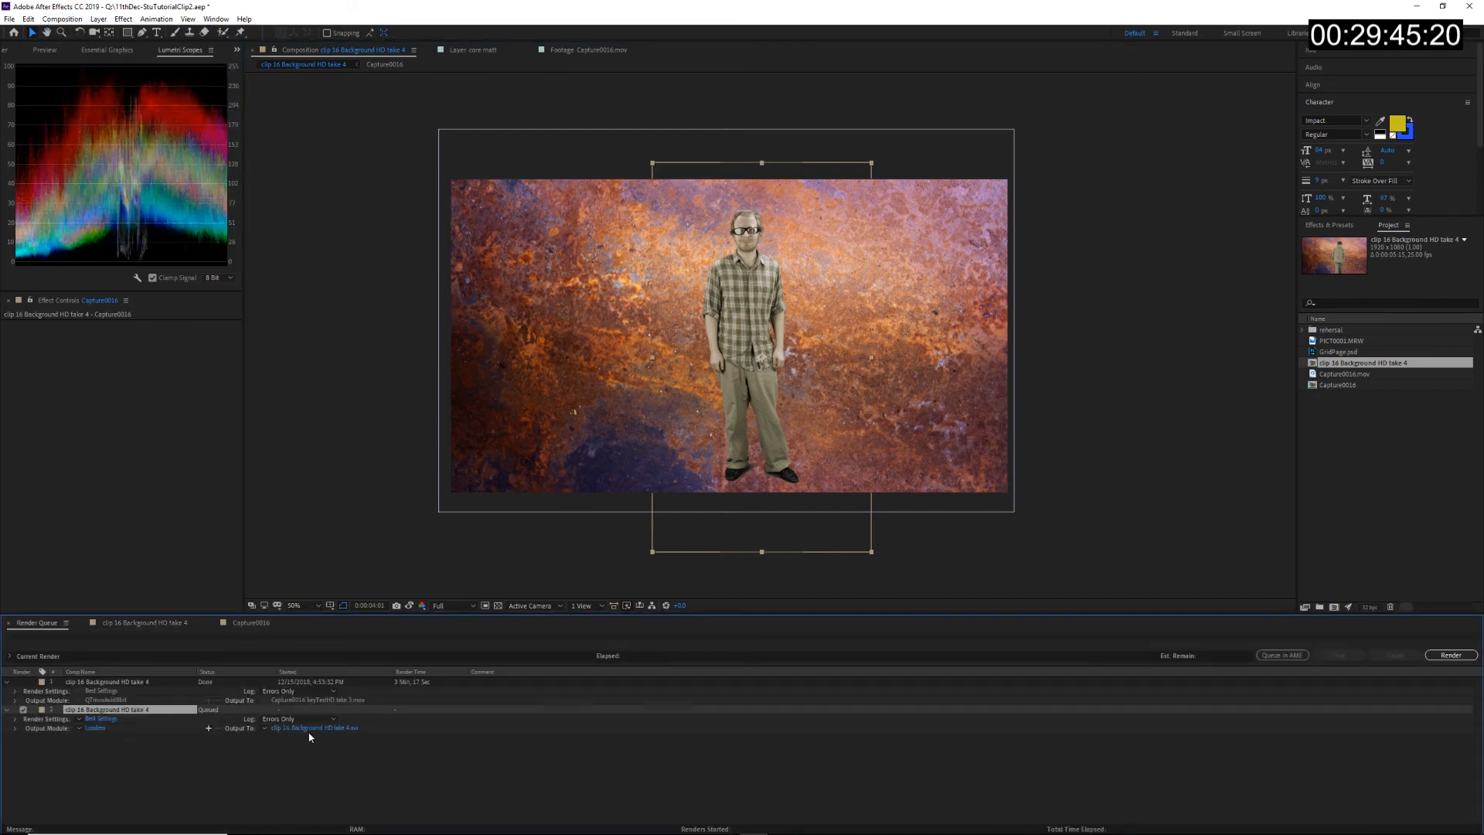
click(99, 729)
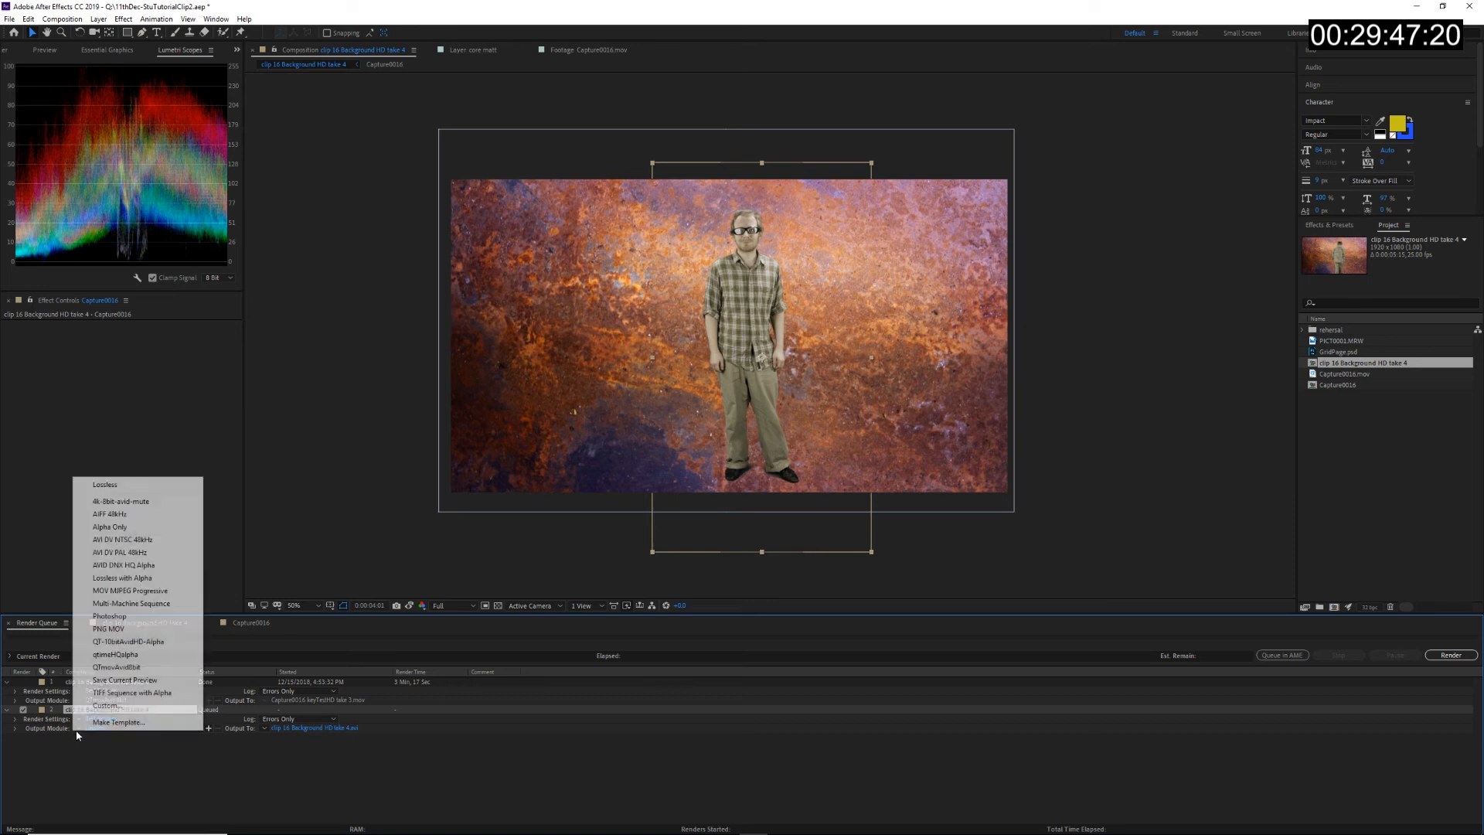
click(140, 671)
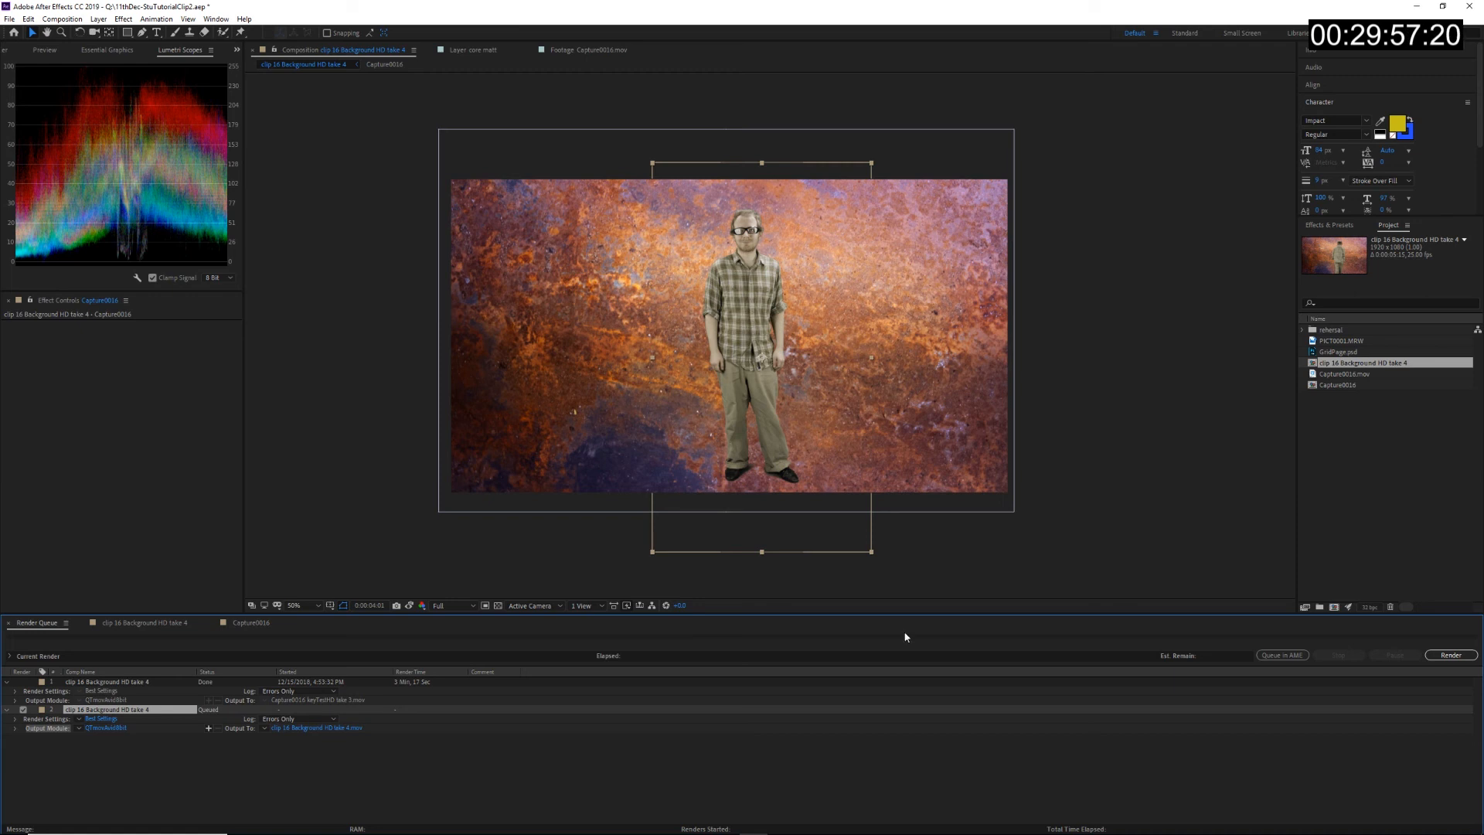
Step: Start rendering the queued composition to clip 16 Background HD take 4.mov
click(207, 736)
click(1451, 655)
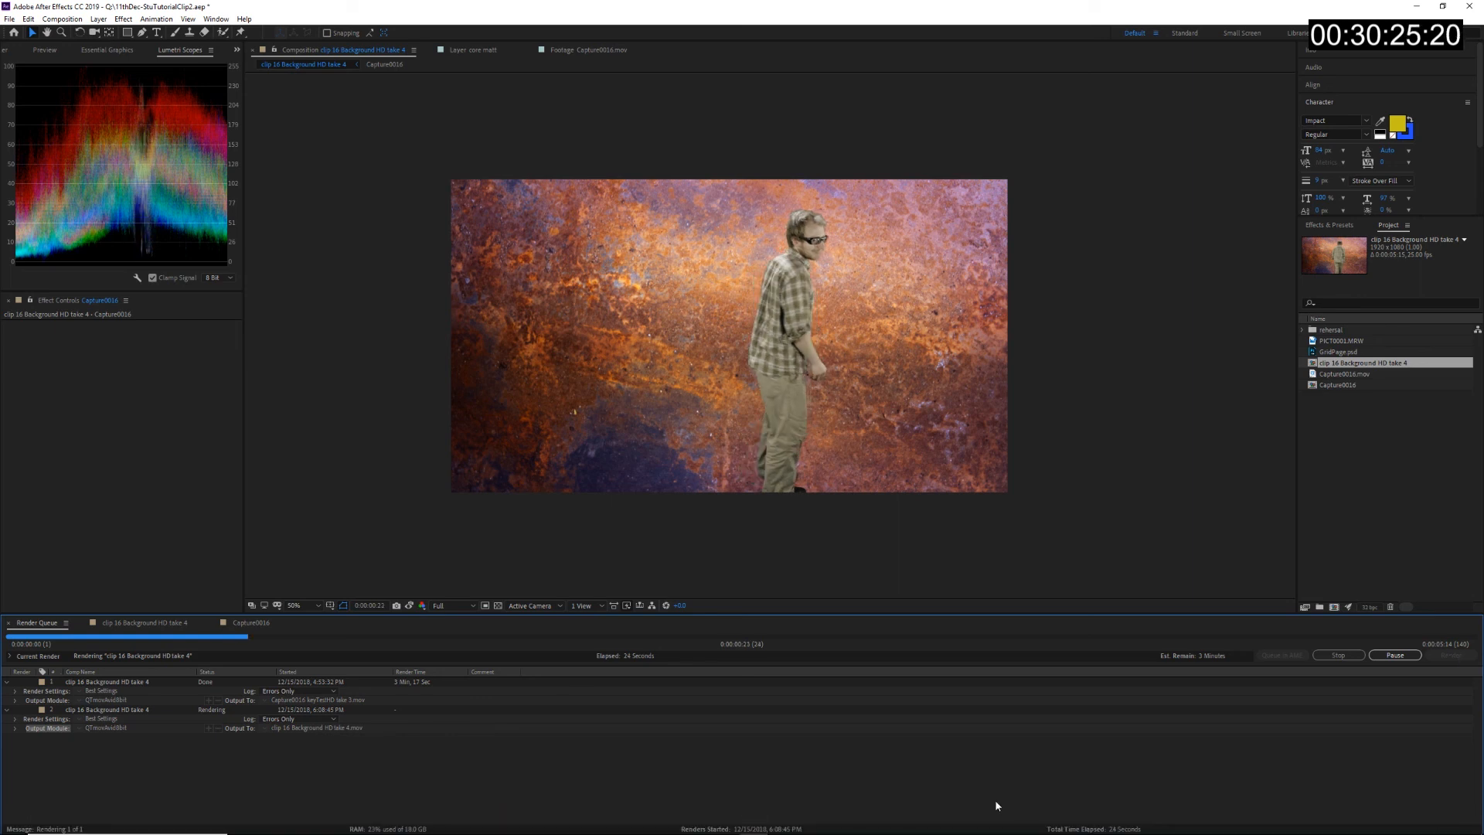
mouse_move(899, 823)
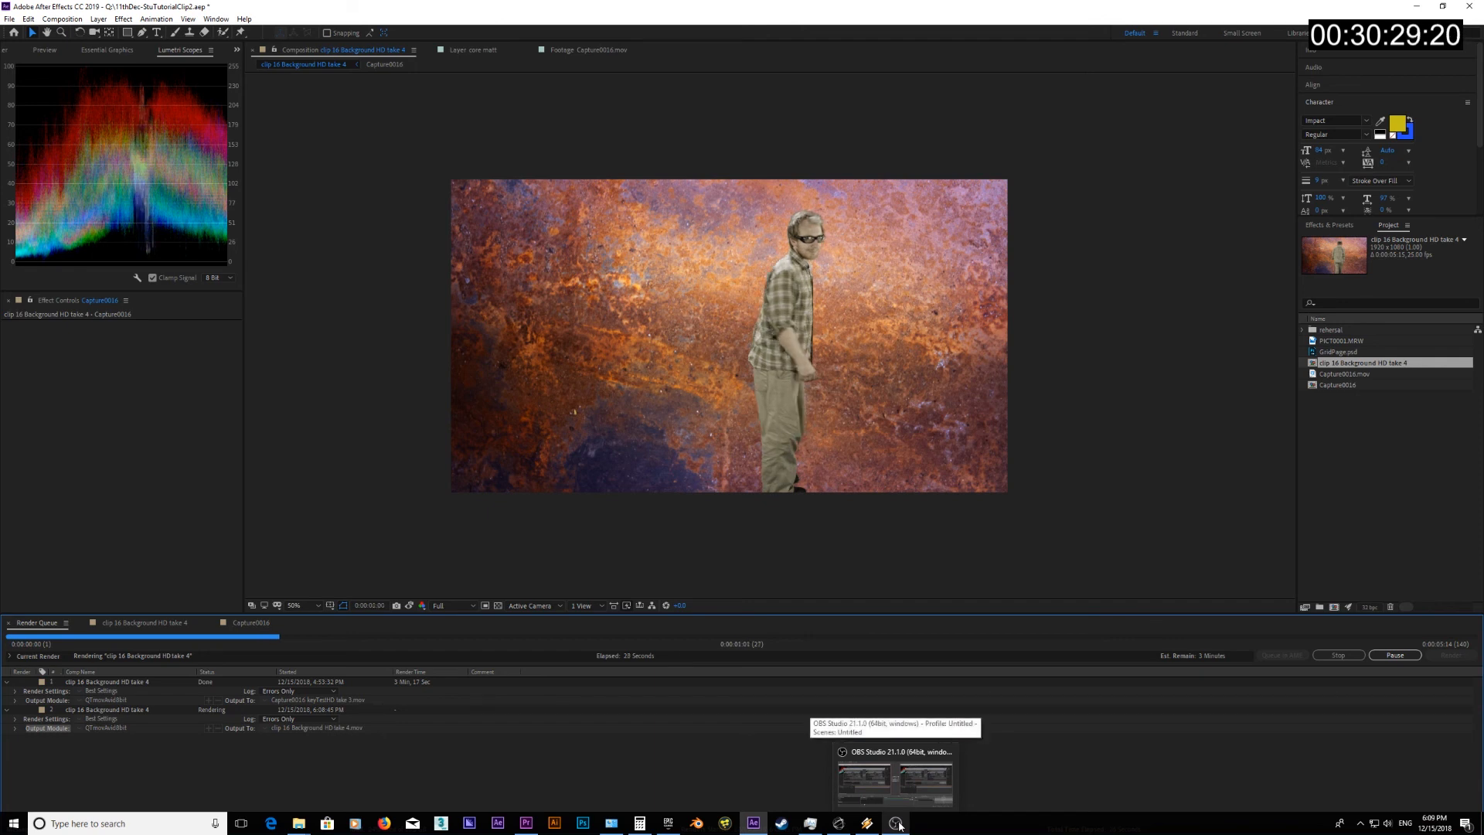
click(897, 824)
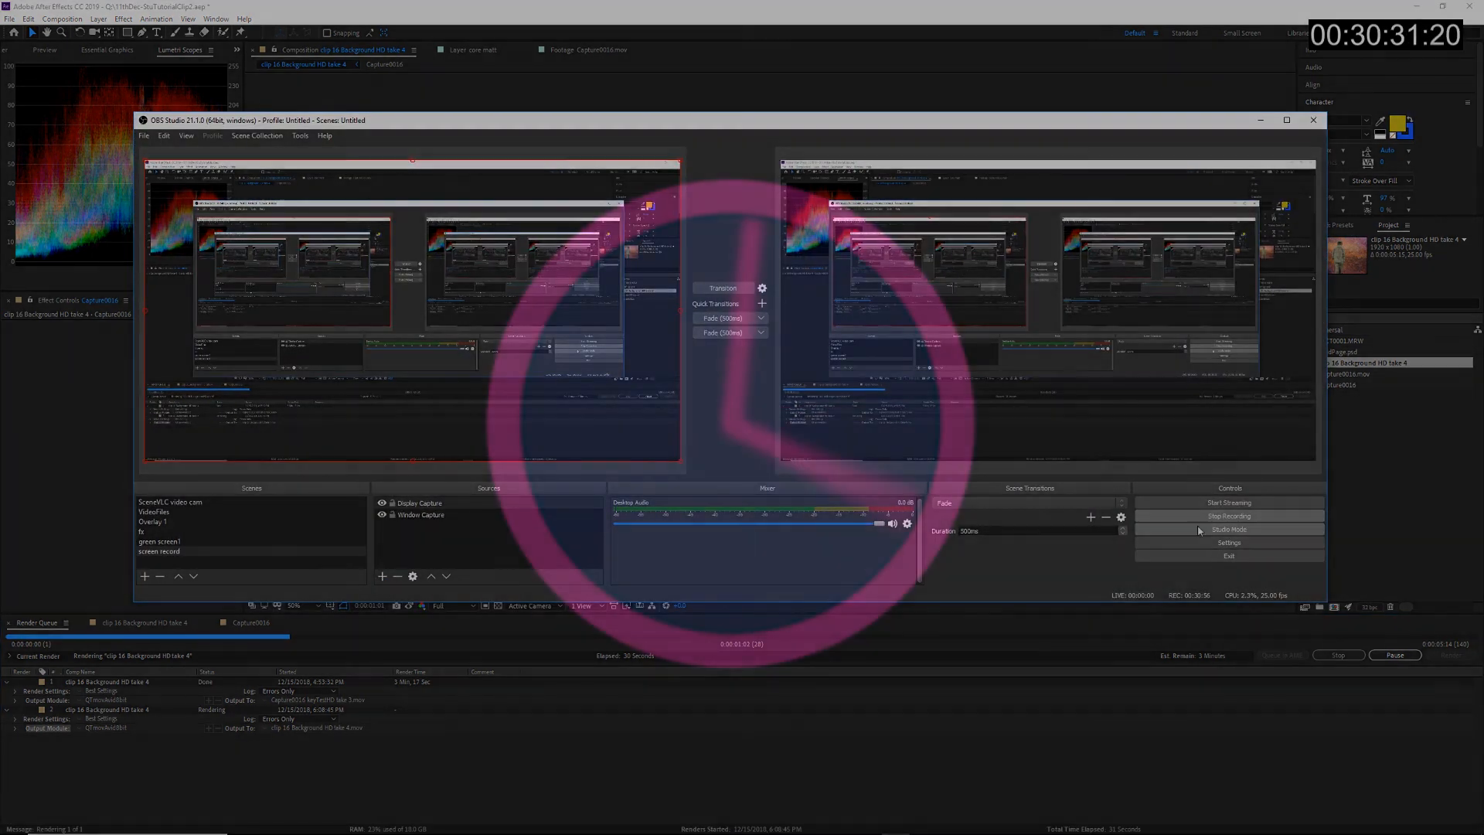